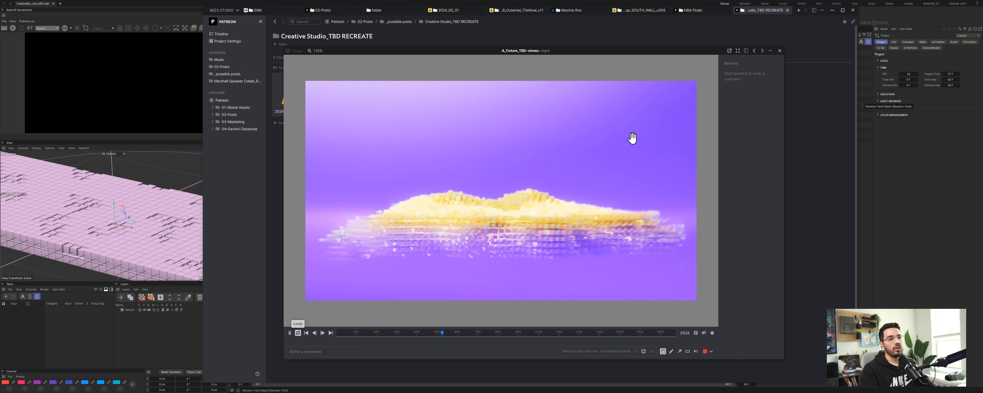
Step: Close the open preview, then play and pause the Excerpt_REF reference clip before closing it
{"action": "left_click", "coordinate": [779, 51]}
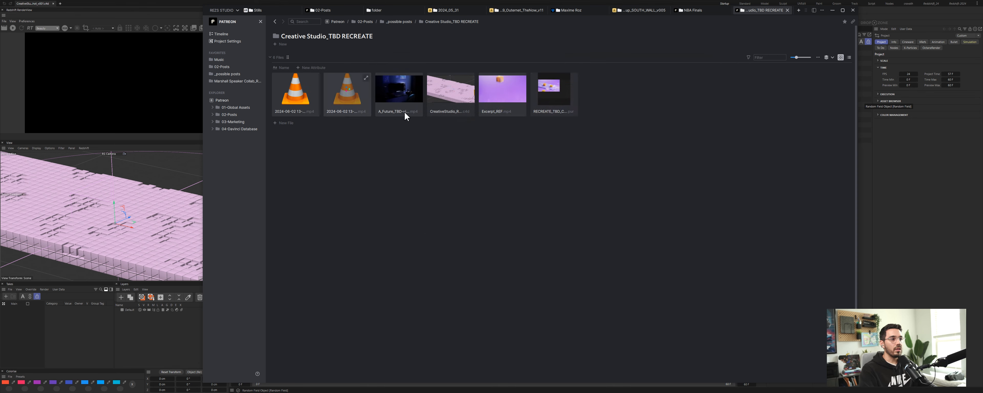
{"action": "left_click", "coordinate": [522, 79]}
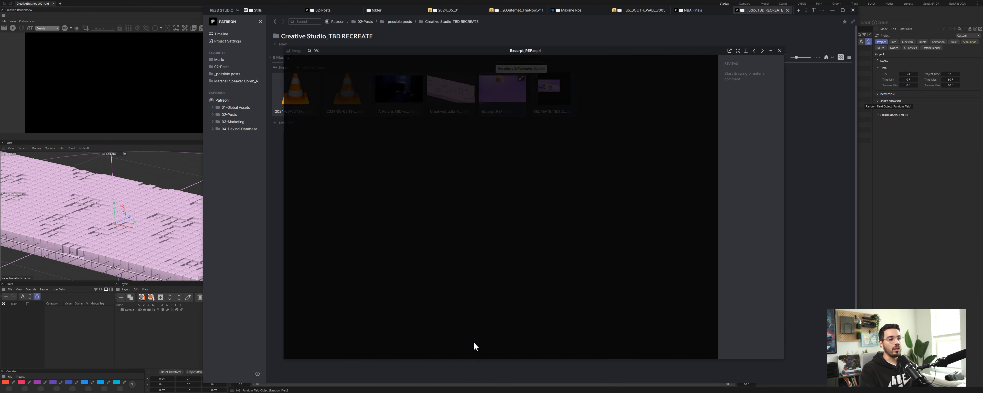
{"action": "left_click", "coordinate": [289, 334]}
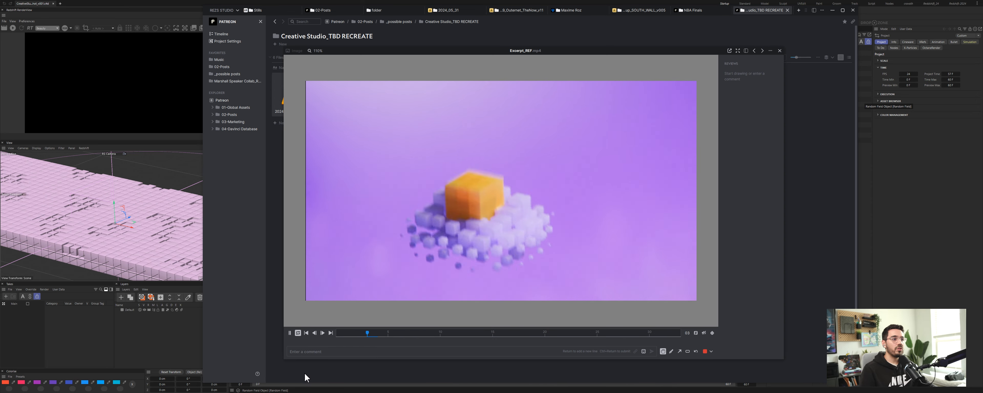
{"action": "left_click", "coordinate": [290, 333]}
{"action": "left_click", "coordinate": [780, 51]}
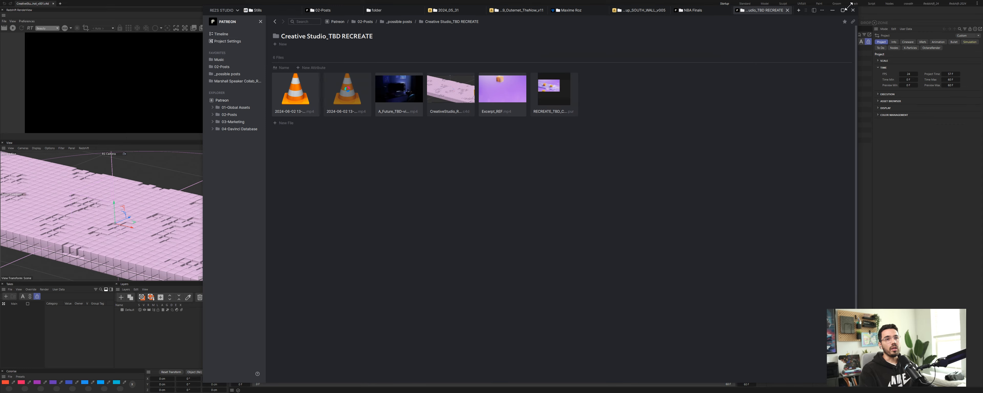
Step: Switch to Cinema 4D and dismiss the Quick Start window
{"action": "left_click", "coordinate": [833, 11]}
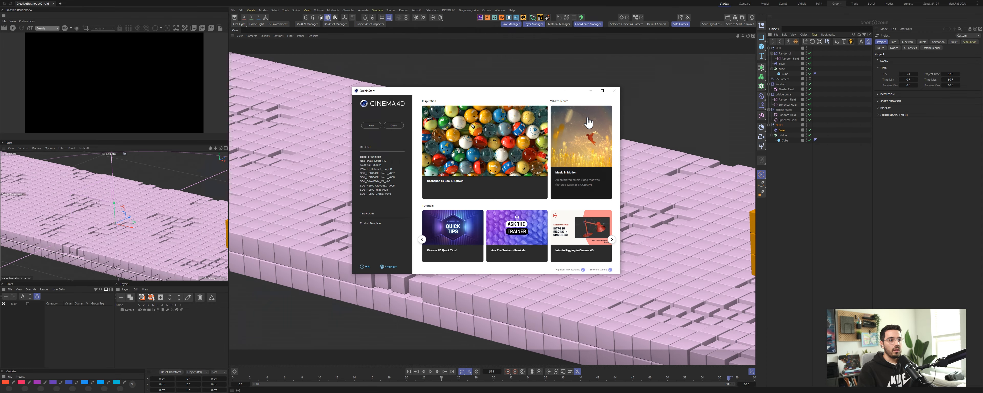
{"action": "left_click", "coordinate": [615, 91]}
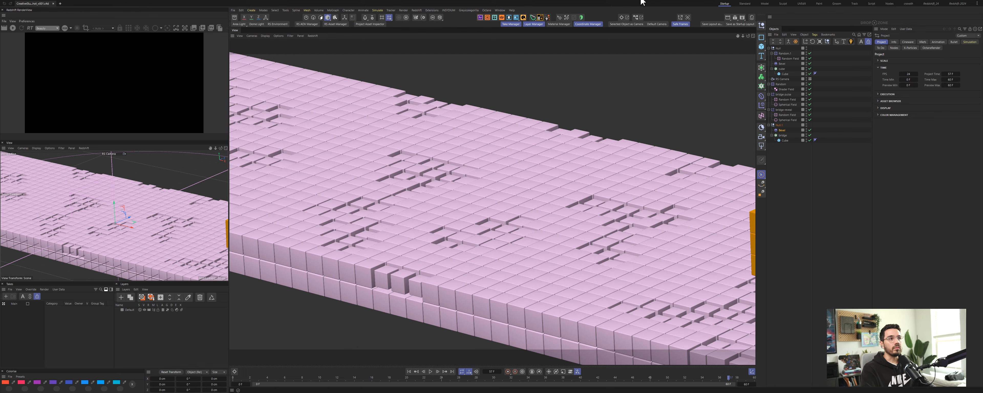
Step: Preview the Excerpt_REF reference clip again and return to Cinema 4D
{"action": "key", "text": "alt+Tab"}
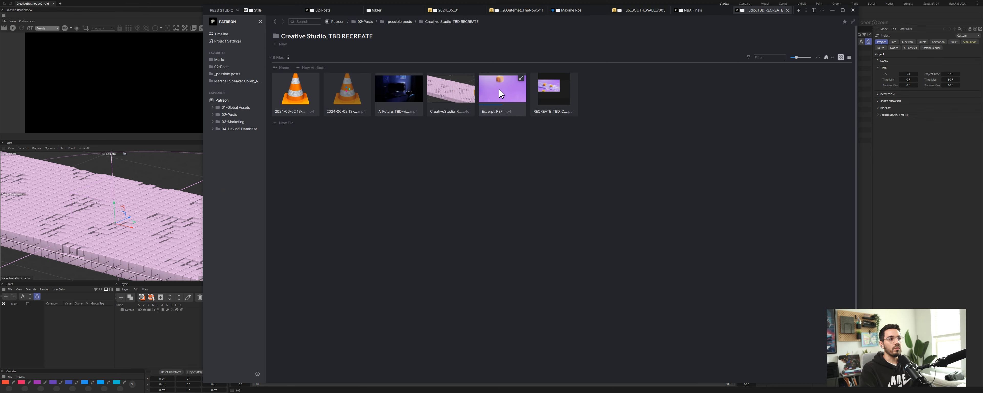
{"action": "key", "text": "space"}
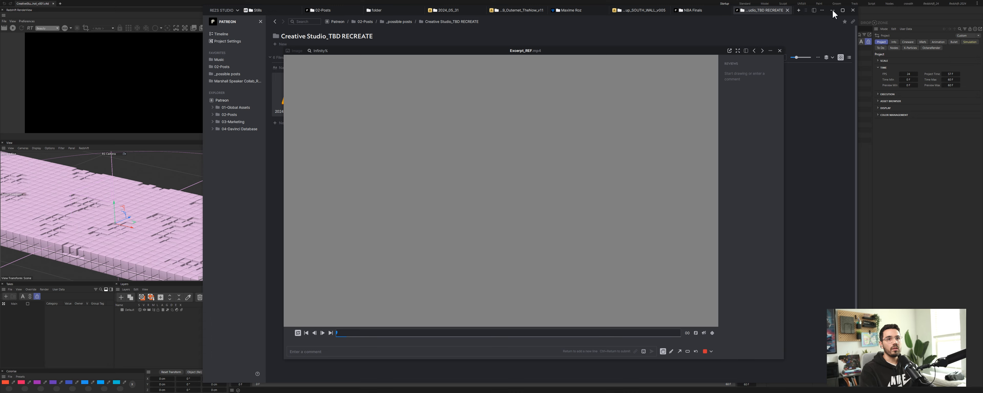
{"action": "left_click", "coordinate": [833, 10]}
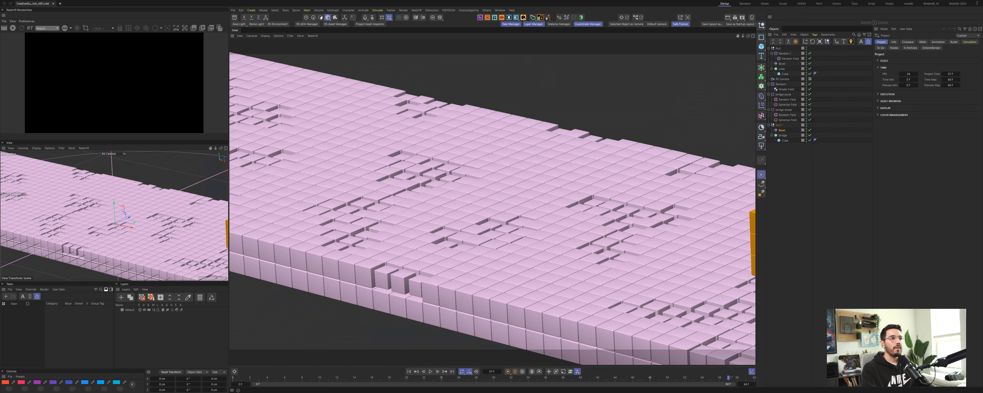
Step: Play the scene's animation in the viewport and stop it
{"action": "left_click", "coordinate": [782, 230]}
{"action": "key", "text": "F8"}
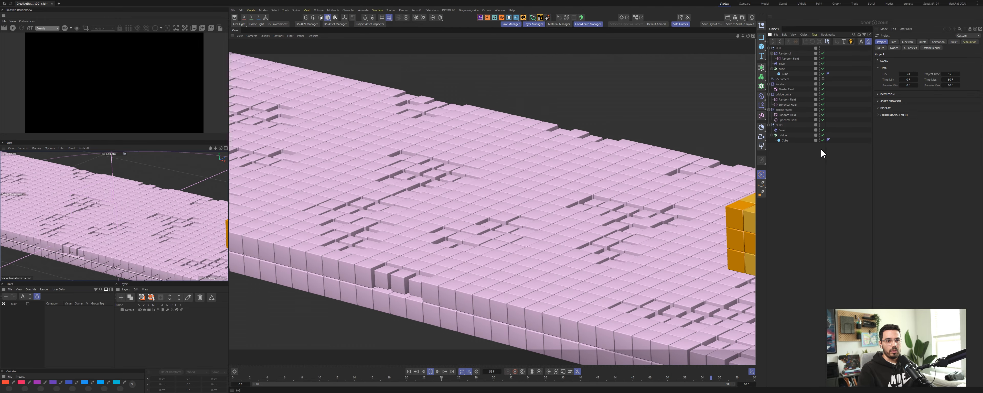
{"action": "key", "text": "F8"}
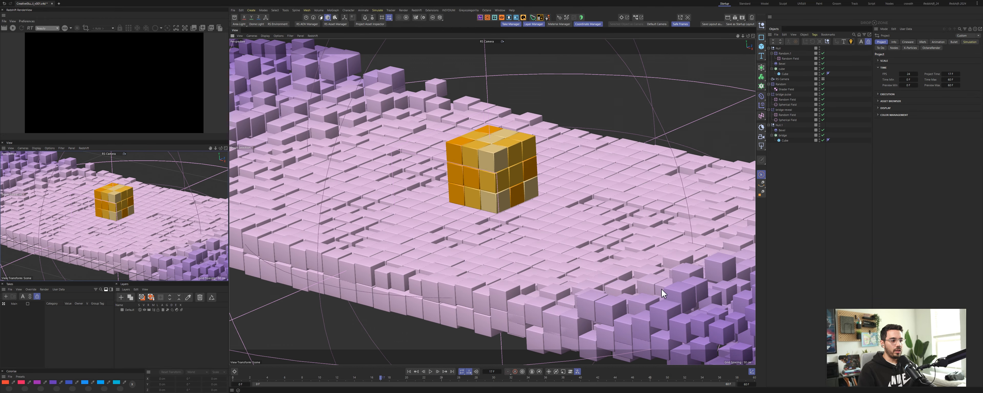
Step: Open the asset browser beside the viewport and add the camera rig asset to the scene
{"action": "left_click", "coordinate": [769, 48]}
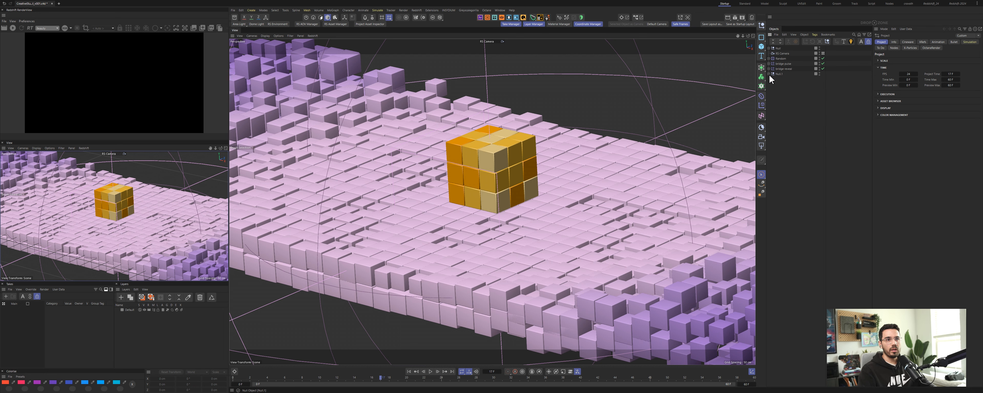
{"action": "left_click", "coordinate": [234, 17]}
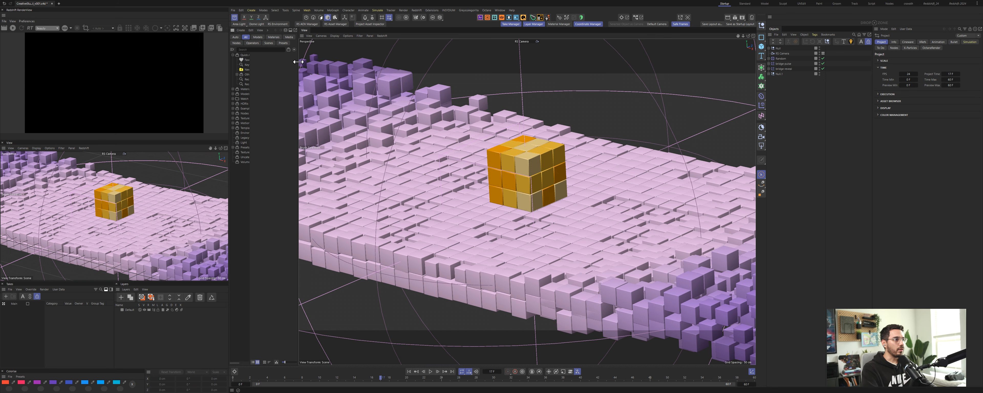
{"action": "left_click_drag", "start_coordinate": [298, 62], "coordinate": [442, 61]}
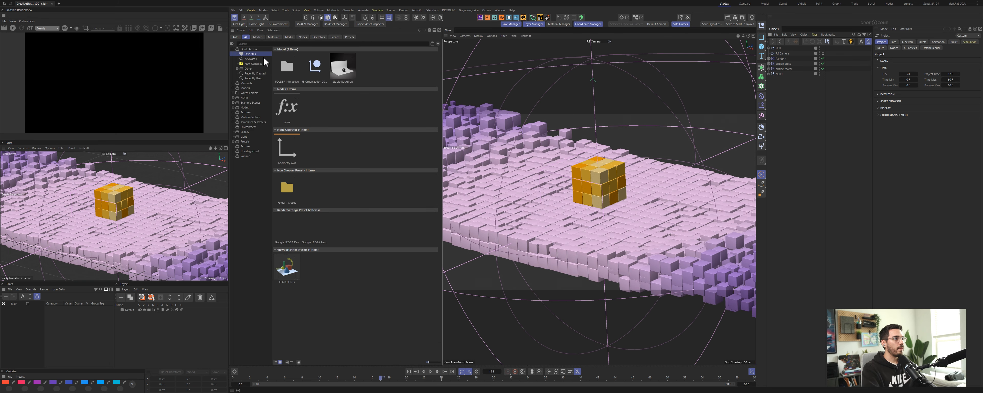
{"action": "left_click_drag", "start_coordinate": [315, 68], "coordinate": [786, 80]}
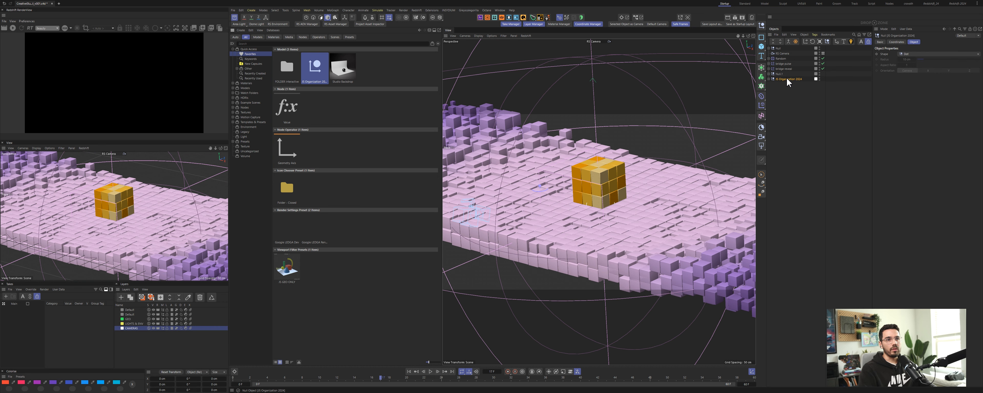
{"action": "left_click", "coordinate": [837, 41]}
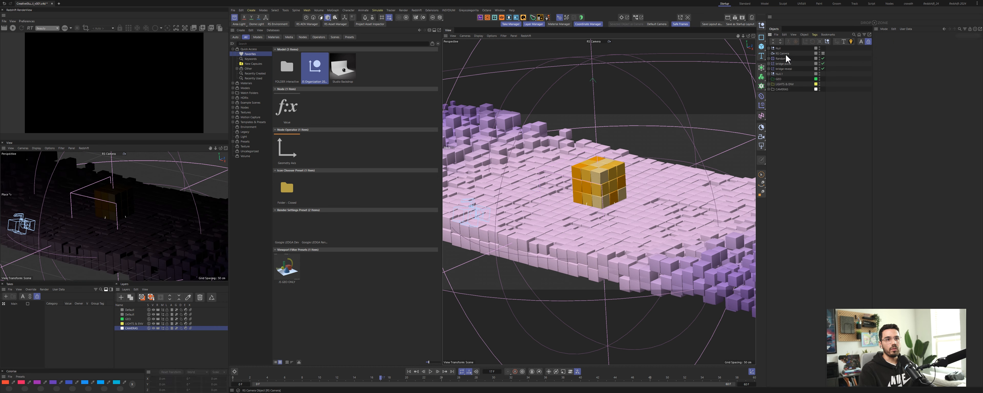
Step: Move the existing camera into the camera rig and rename it A Cam
{"action": "left_click_drag", "start_coordinate": [781, 53], "coordinate": [781, 89]}
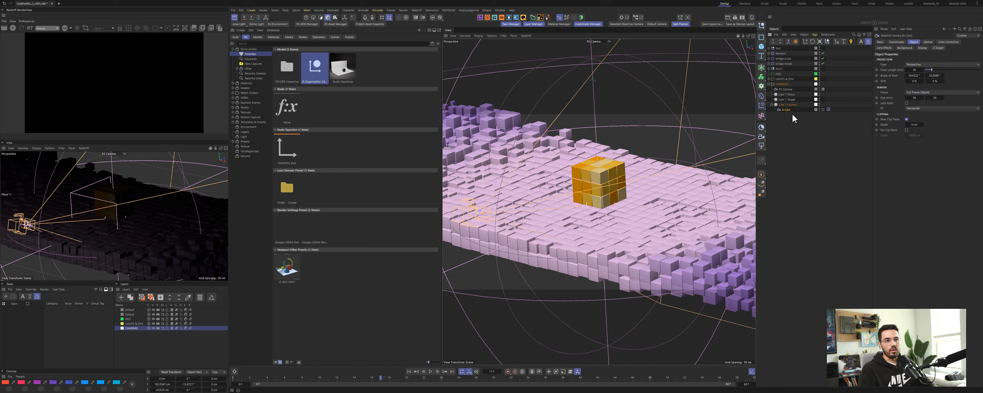
{"action": "double_click", "coordinate": [787, 89]}
{"action": "type", "text": "A"}
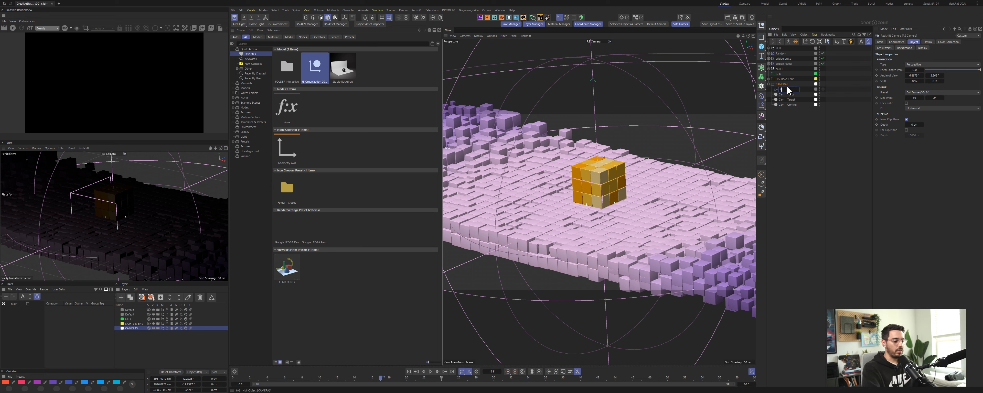
Step: Group the bridge-related objects under a null in the object hierarchy
{"action": "left_click", "coordinate": [779, 49]}
{"action": "left_click", "coordinate": [781, 58], "text": "shift"}
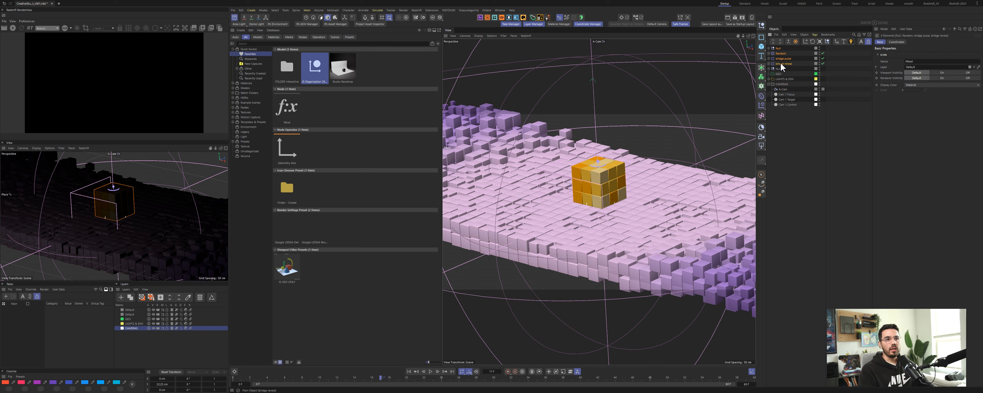
{"action": "left_click_drag", "start_coordinate": [780, 65], "coordinate": [778, 74]}
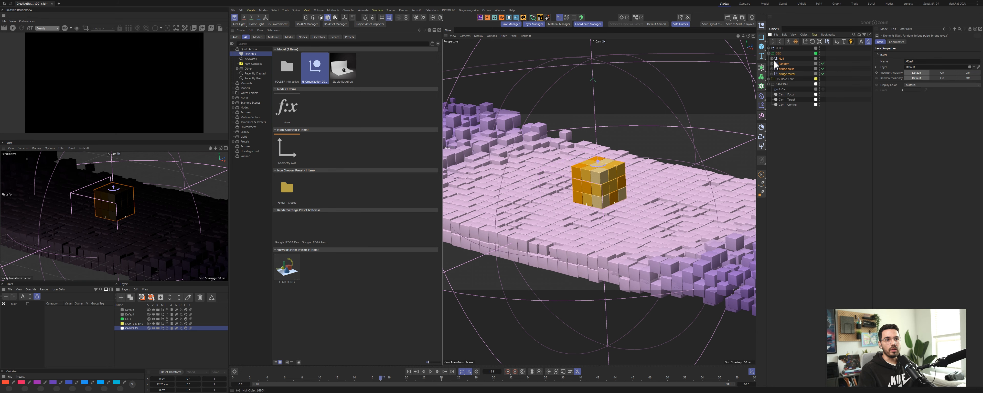
{"action": "left_click", "coordinate": [781, 53]}
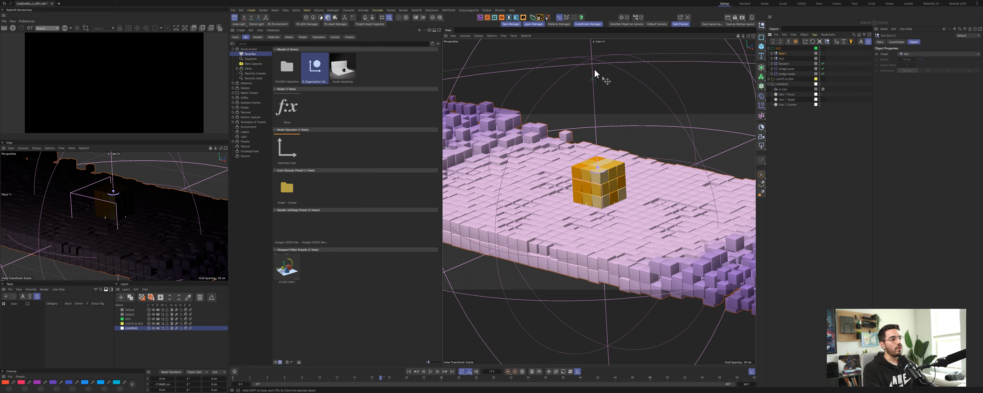
Step: Select the rig camera and start a RenderView render through it
{"action": "left_click", "coordinate": [782, 90]}
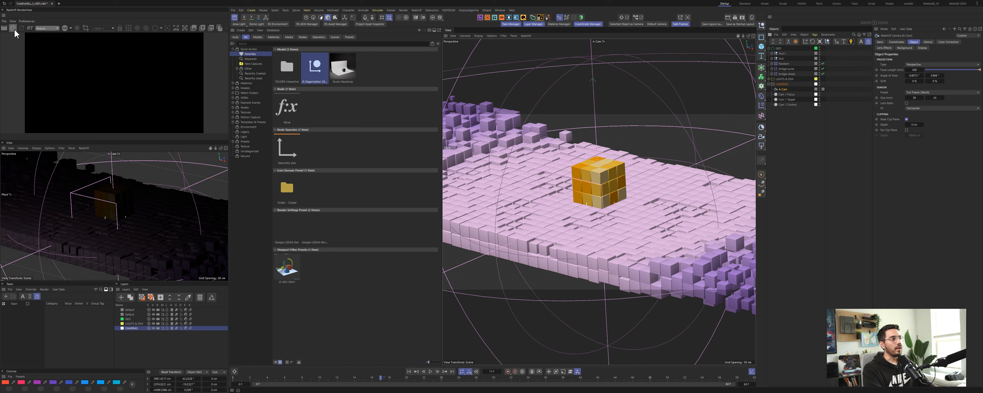
{"action": "left_click", "coordinate": [13, 29]}
{"action": "left_click", "coordinate": [109, 30]}
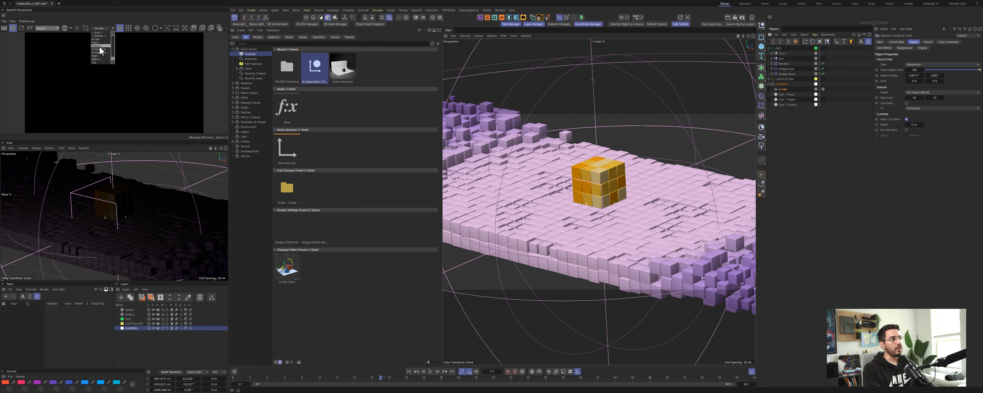
{"action": "left_click_drag", "start_coordinate": [113, 42], "coordinate": [114, 49]}
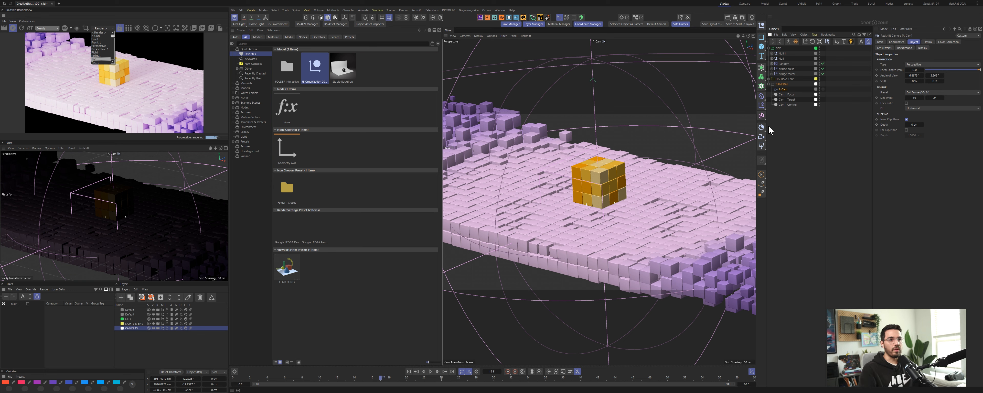
Step: Add a Redshift camera and try picking it as the RenderView camera
{"action": "left_click", "coordinate": [759, 140]}
{"action": "left_click", "coordinate": [762, 145]}
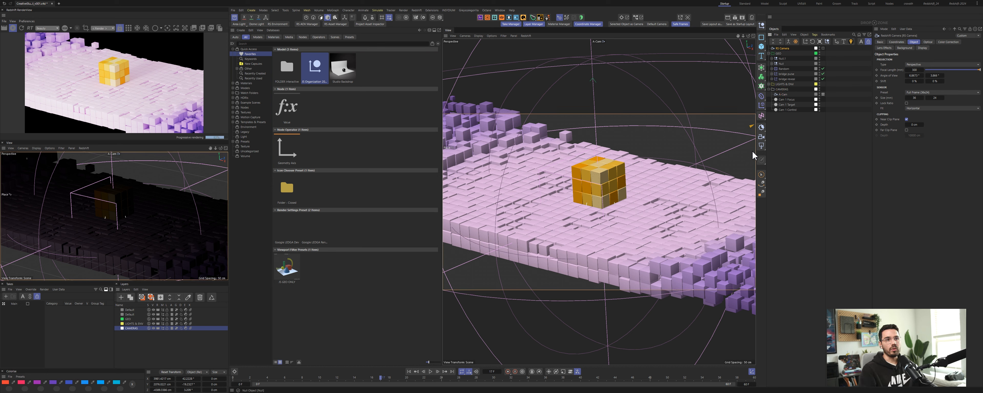
{"action": "left_click", "coordinate": [104, 27]}
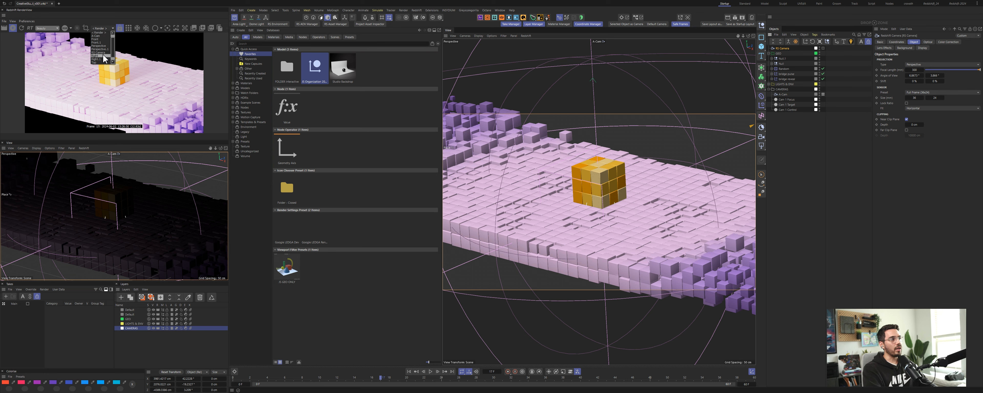
{"action": "left_click", "coordinate": [105, 29]}
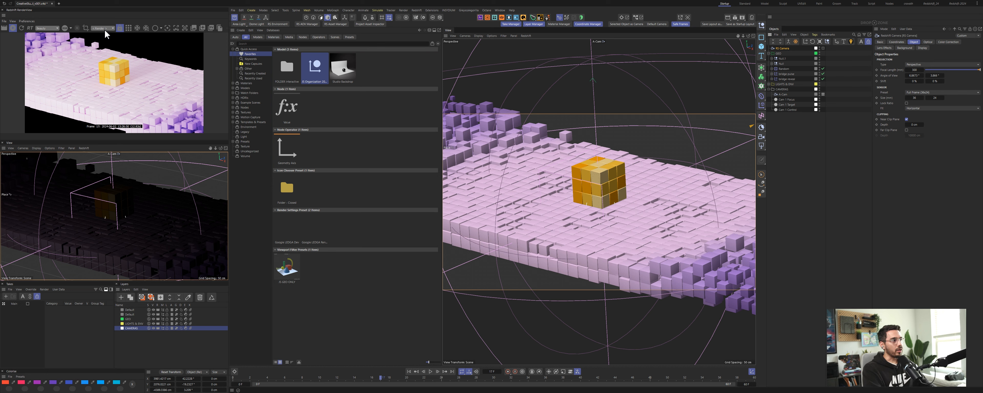
{"action": "left_click", "coordinate": [104, 27]}
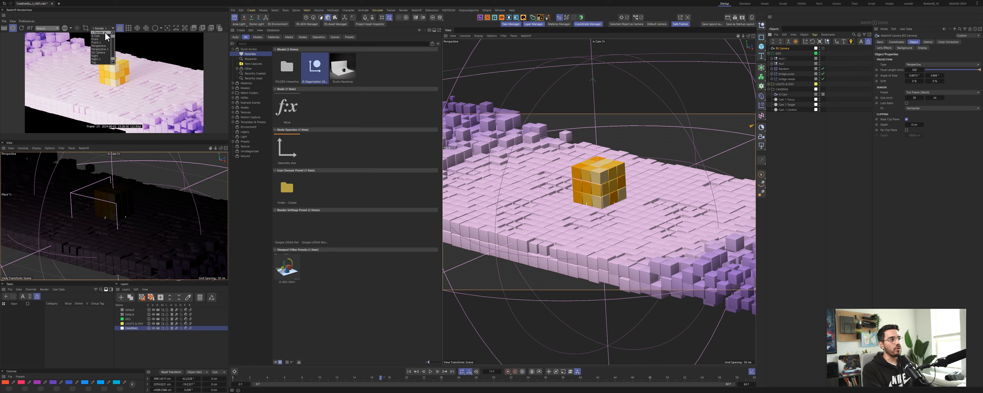
{"action": "left_click", "coordinate": [106, 27]}
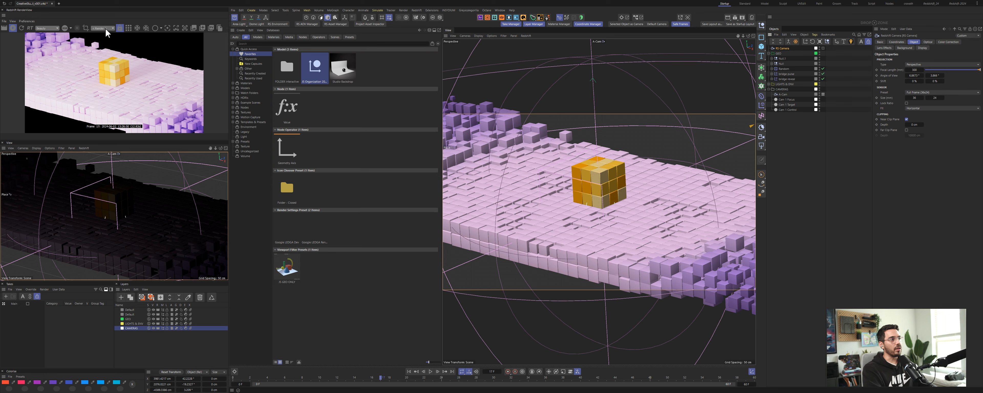
Step: Stop the interactive render in the RenderView
{"action": "scroll", "coordinate": [106, 27], "scroll_direction": "down", "scroll_amount": 1}
{"action": "scroll", "coordinate": [104, 27], "scroll_direction": "up", "scroll_amount": 1}
{"action": "scroll", "coordinate": [104, 27], "scroll_direction": "down", "scroll_amount": 1}
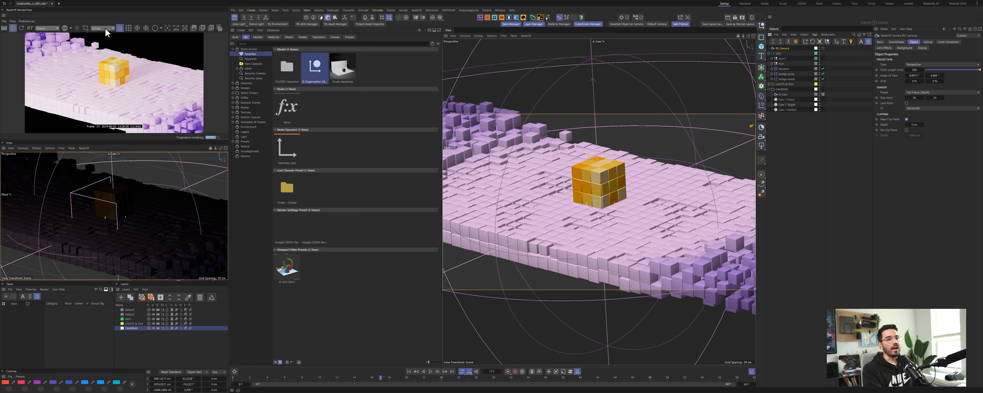
{"action": "scroll", "coordinate": [105, 27], "scroll_direction": "up", "scroll_amount": 1}
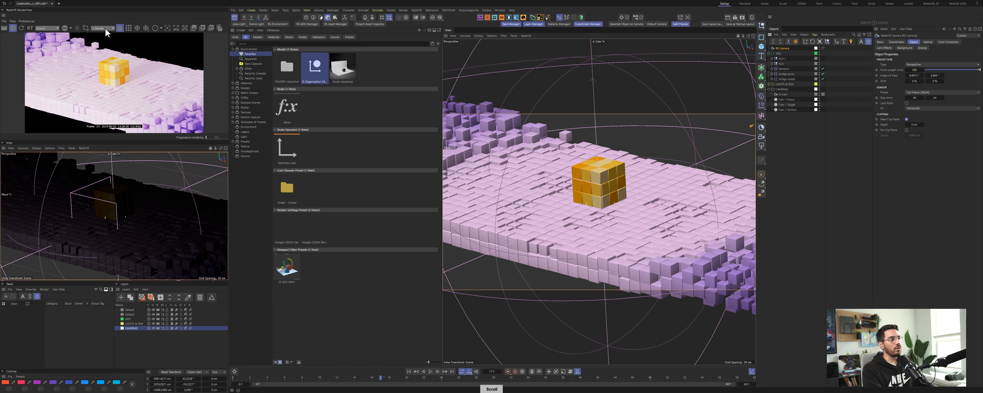
{"action": "left_click", "coordinate": [14, 28]}
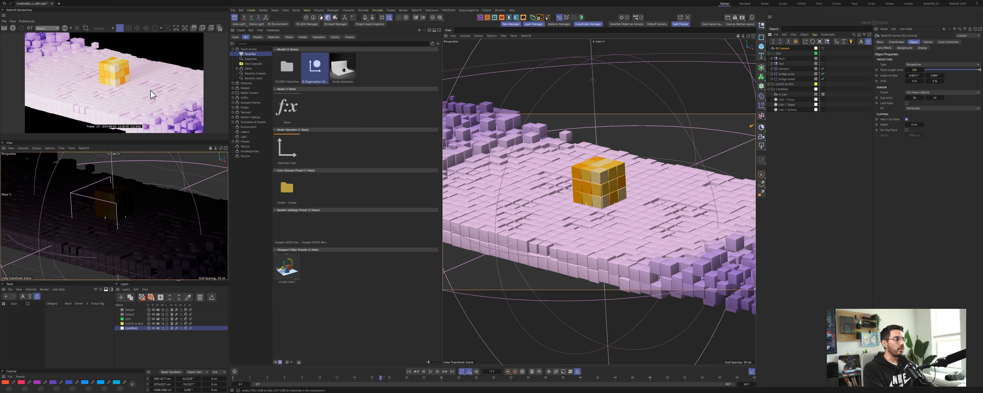
Step: Delete the added Redshift camera and expand the null group in the object hierarchy
{"action": "left_click", "coordinate": [234, 17]}
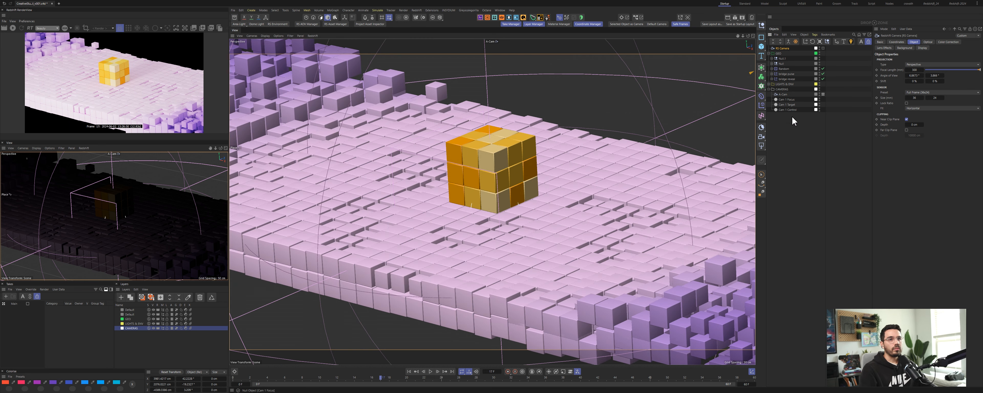
{"action": "key", "text": "Delete"}
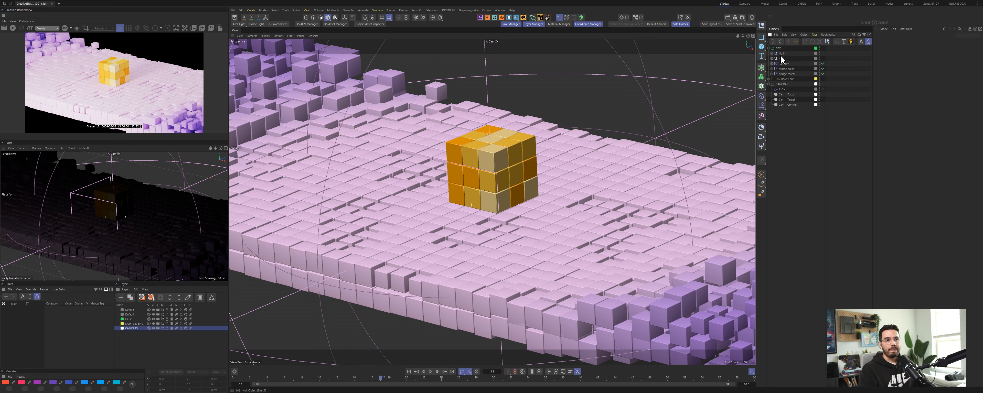
{"action": "left_click", "coordinate": [781, 54]}
{"action": "left_click", "coordinate": [772, 53]}
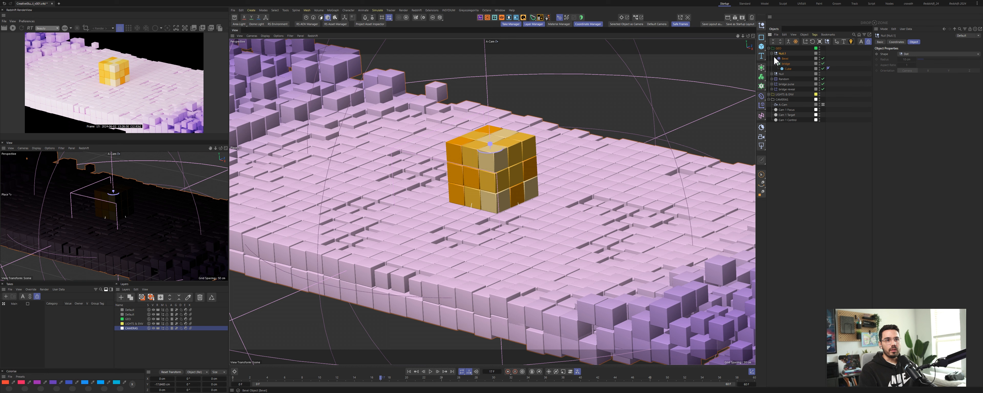
Step: Expand the top null group in the hierarchy and rename it as Cube
{"action": "left_click", "coordinate": [772, 74]}
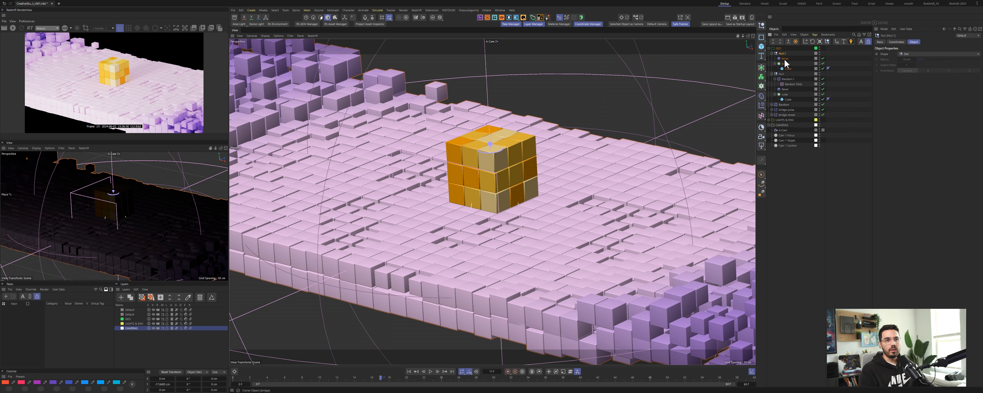
{"action": "double_click", "coordinate": [788, 54]}
{"action": "type", "text": "Cube"}
{"action": "key", "text": "Return"}
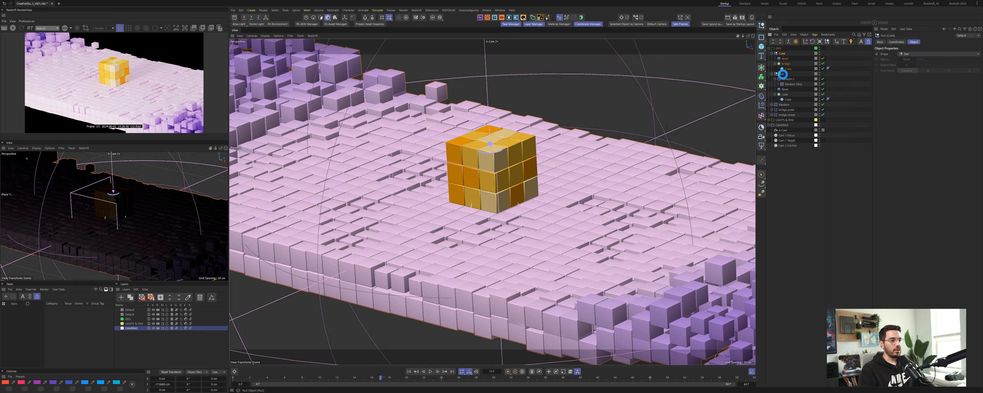
Step: Rename the nested null group as Bridge
{"action": "left_click", "coordinate": [783, 75]}
{"action": "double_click", "coordinate": [783, 74]}
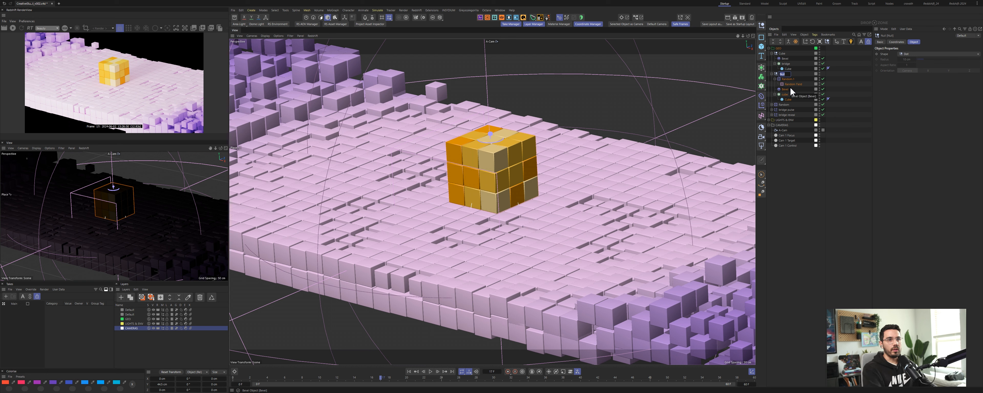
{"action": "type", "text": "B"}
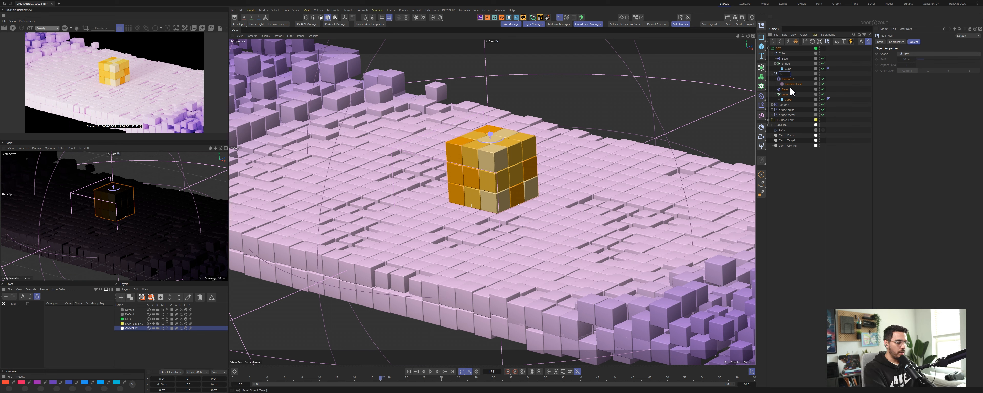
{"action": "type", "text": "ridge"}
{"action": "key", "text": "Return"}
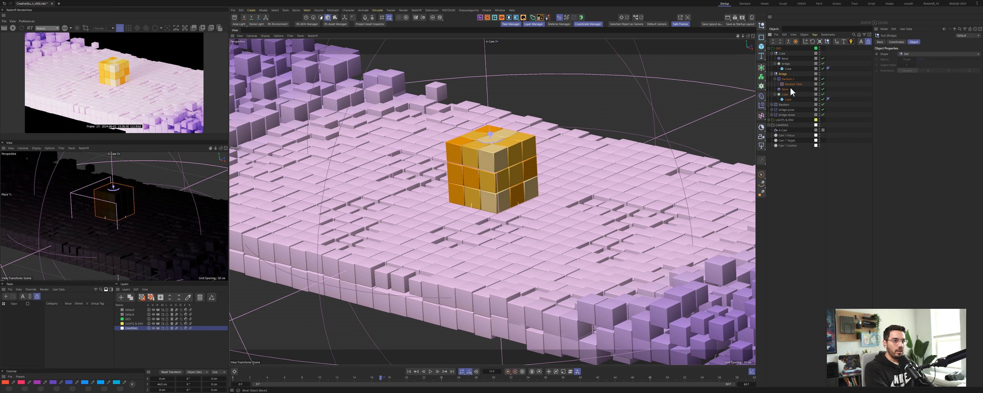
Step: Reorganize the hierarchy by moving the bridge-related objects up into the Bridge group
{"action": "left_click", "coordinate": [787, 110]}
{"action": "left_click", "coordinate": [787, 114], "text": "shift"}
{"action": "left_click_drag", "start_coordinate": [789, 110], "coordinate": [790, 77]}
{"action": "left_click", "coordinate": [785, 115]}
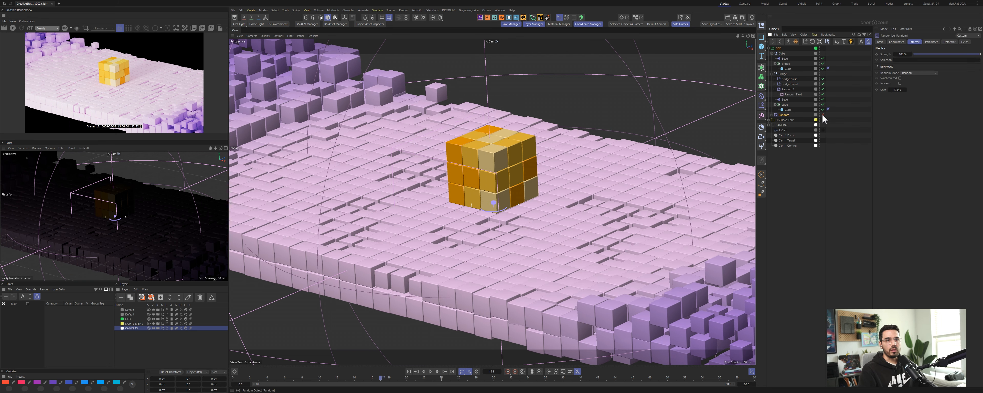
{"action": "left_click", "coordinate": [823, 114]}
{"action": "left_click_drag", "start_coordinate": [786, 116], "coordinate": [785, 78]}
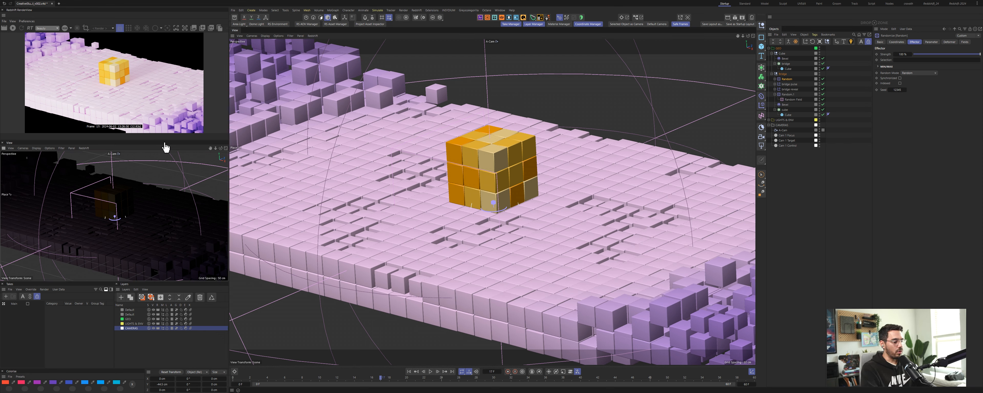
Step: Switch the secondary viewport to shaded display and adjust an option in its display filter menu
{"action": "key", "text": "n"}
{"action": "key", "text": "a"}
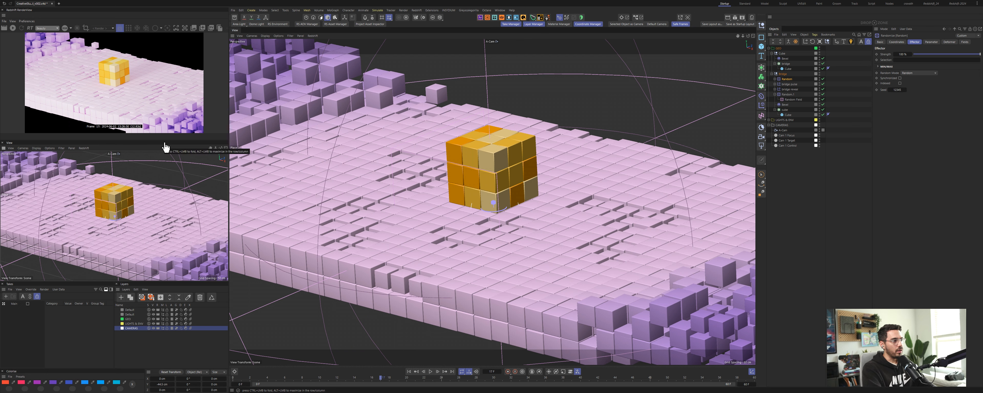
{"action": "left_click", "coordinate": [52, 148]}
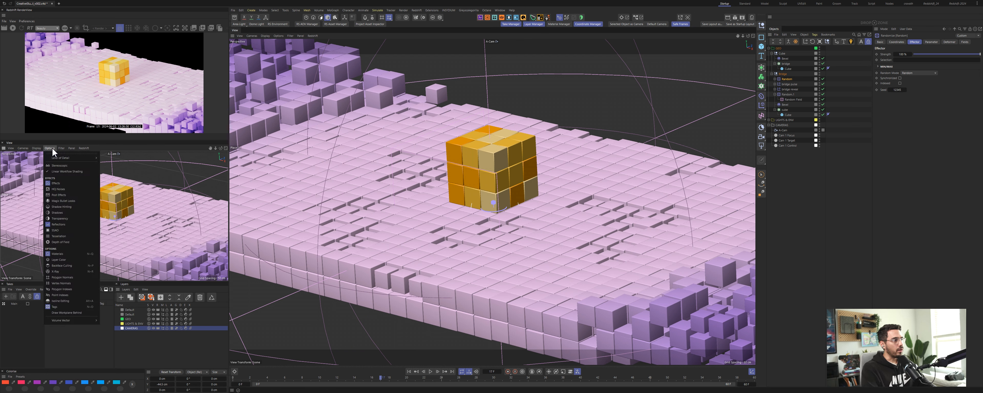
{"action": "left_click", "coordinate": [52, 147]}
{"action": "left_click", "coordinate": [62, 148]}
{"action": "mouse_move", "coordinate": [63, 157]}
{"action": "left_click", "coordinate": [126, 168]}
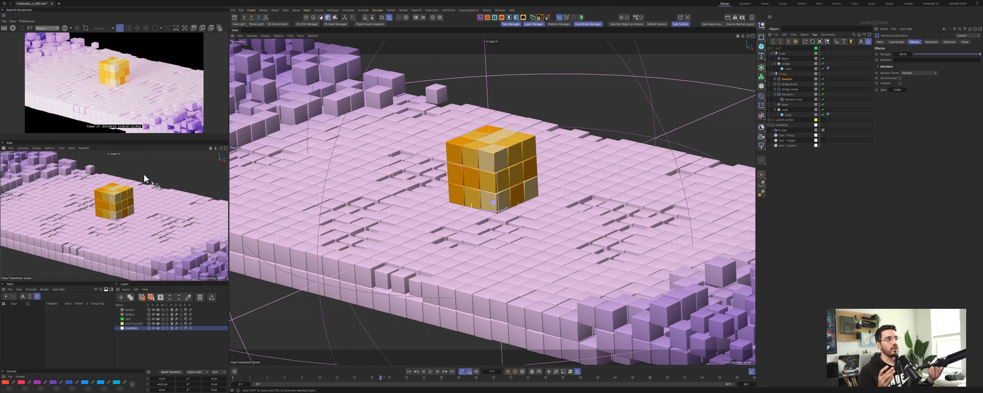
Step: Clear the frame buffer in the RenderView
{"action": "left_click", "coordinate": [6, 22]}
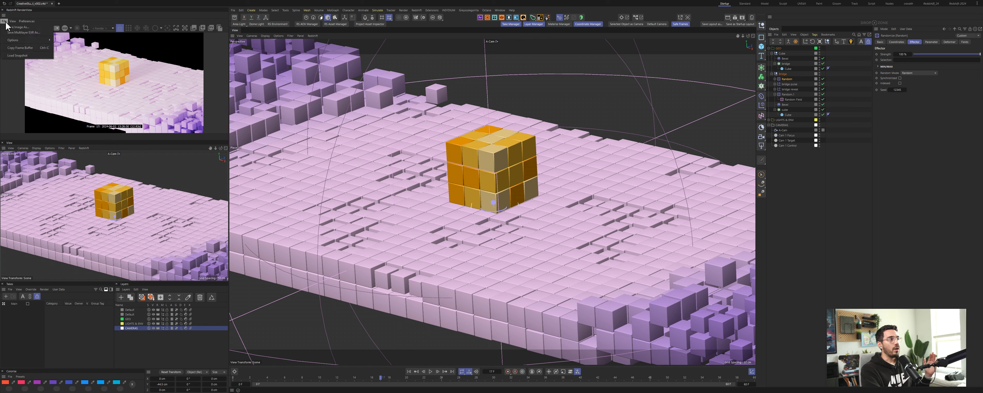
{"action": "left_click", "coordinate": [13, 21]}
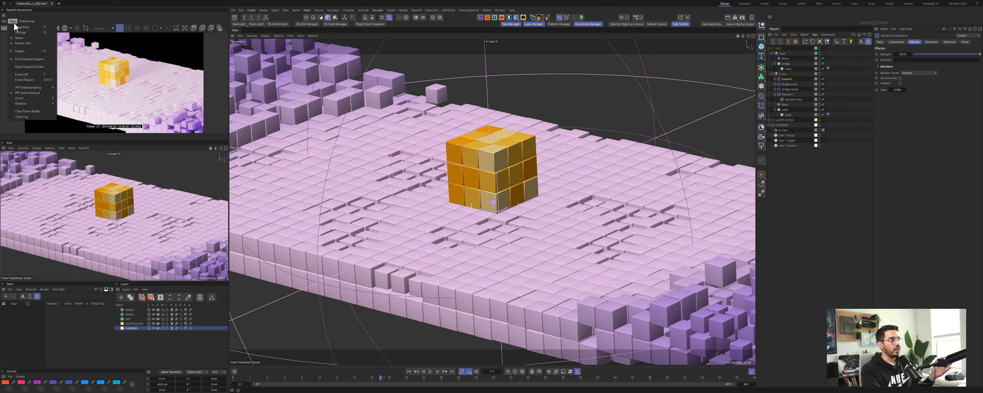
{"action": "left_click", "coordinate": [35, 116]}
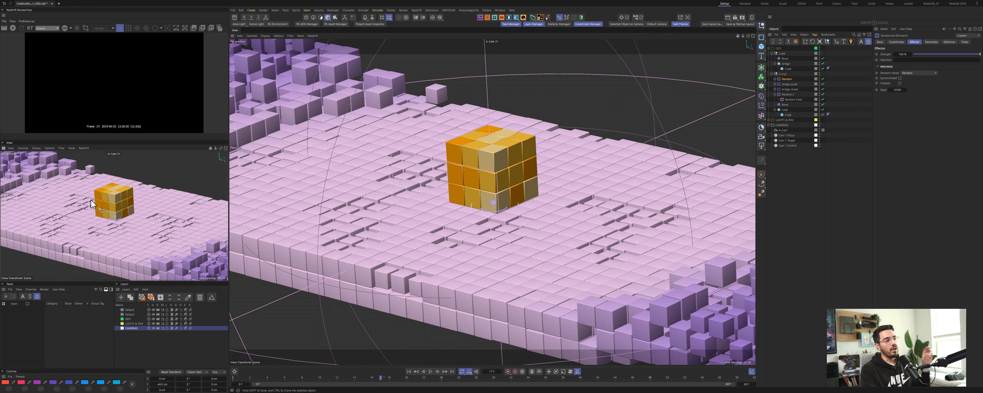
Step: Switch the main viewport to the default camera and orbit to frame the whole bridge
{"action": "left_click", "coordinate": [496, 41]}
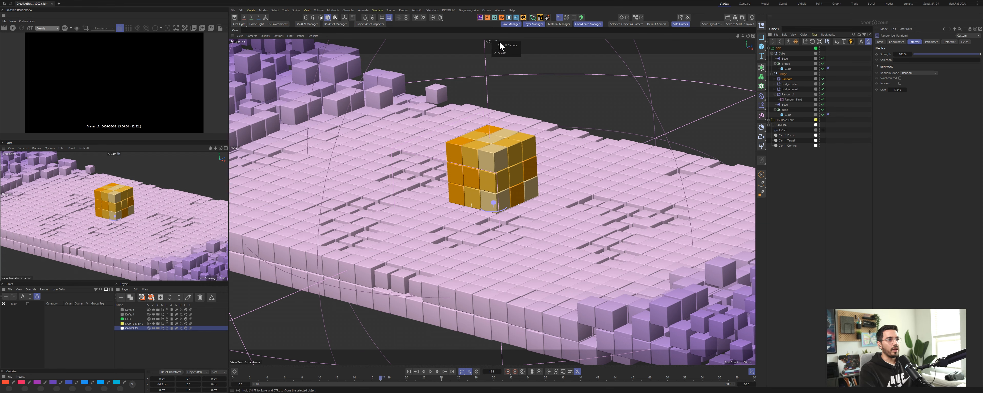
{"action": "left_click", "coordinate": [512, 61]}
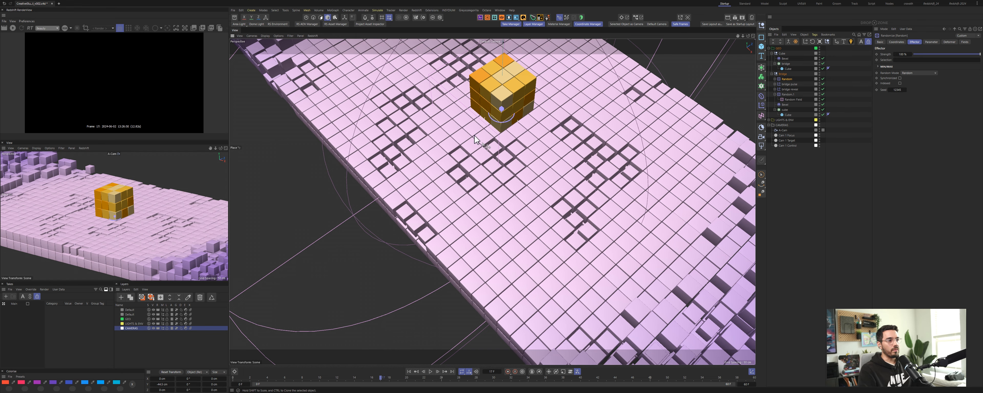
{"action": "left_click_drag", "start_coordinate": [453, 156], "coordinate": [454, 191], "text": "alt"}
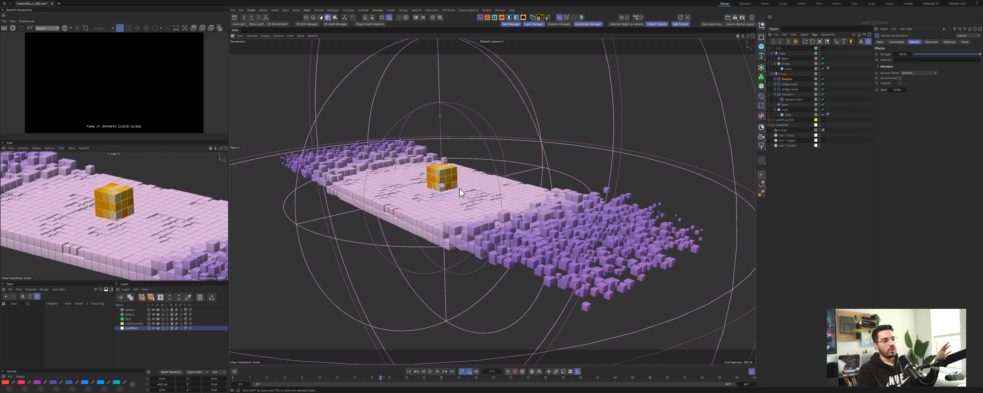
{"action": "mouse_move", "coordinate": [437, 189]}
{"action": "left_mouse_down", "text": "alt"}
{"action": "mouse_move", "coordinate": [449, 197]}
{"action": "mouse_move", "coordinate": [435, 195]}
{"action": "left_mouse_up", "text": "alt"}
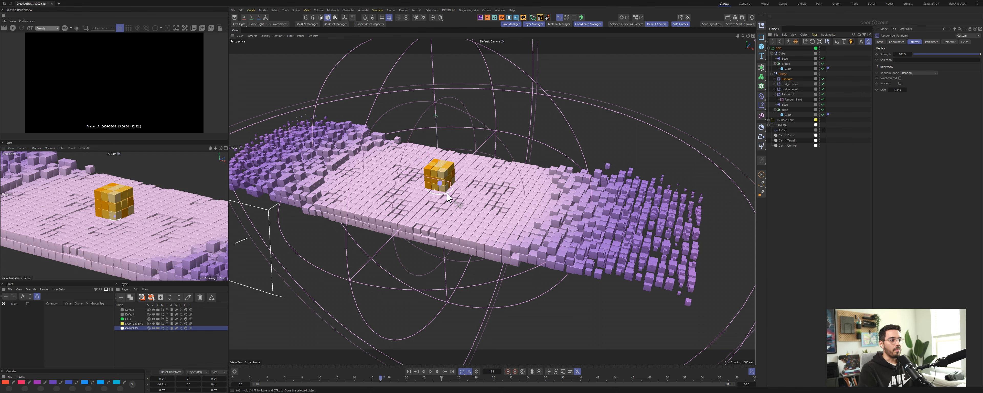
{"action": "mouse_move", "coordinate": [439, 187]}
{"action": "left_mouse_down", "text": "alt"}
{"action": "mouse_move", "coordinate": [447, 194]}
{"action": "mouse_move", "coordinate": [444, 185]}
{"action": "left_mouse_up", "text": "alt"}
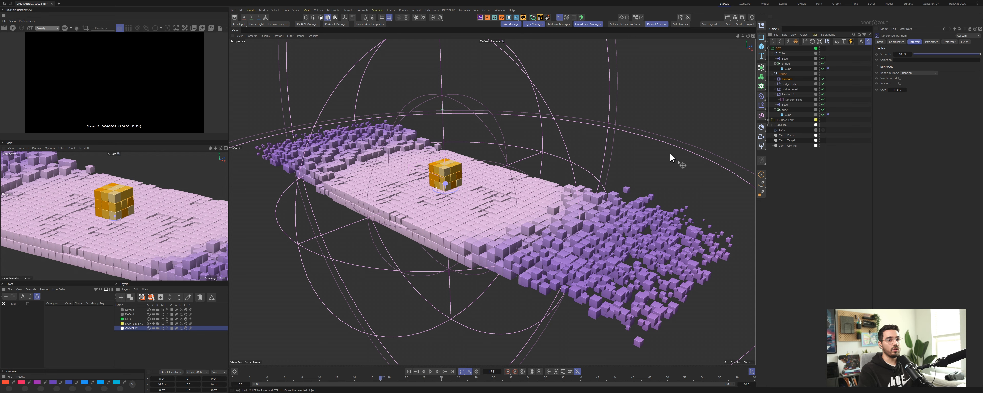
Step: Collapse the camera group, solo the first group to check its contents, and rename it as Bridge
{"action": "left_click", "coordinate": [769, 125]}
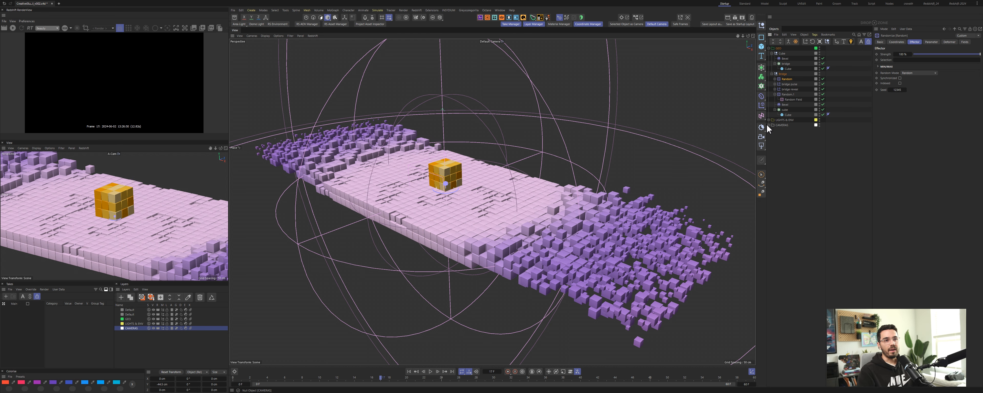
{"action": "left_click", "coordinate": [784, 54]}
{"action": "key", "text": "alt+s"}
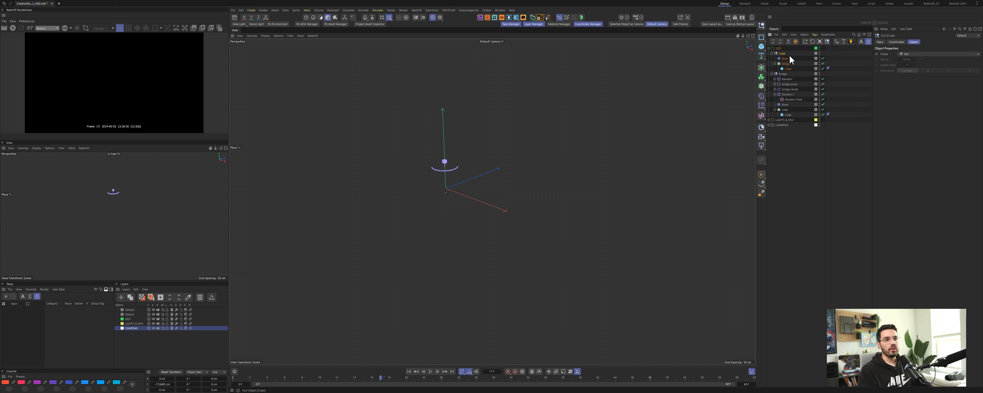
{"action": "key", "text": "alt+shift+s"}
{"action": "double_click", "coordinate": [782, 55]}
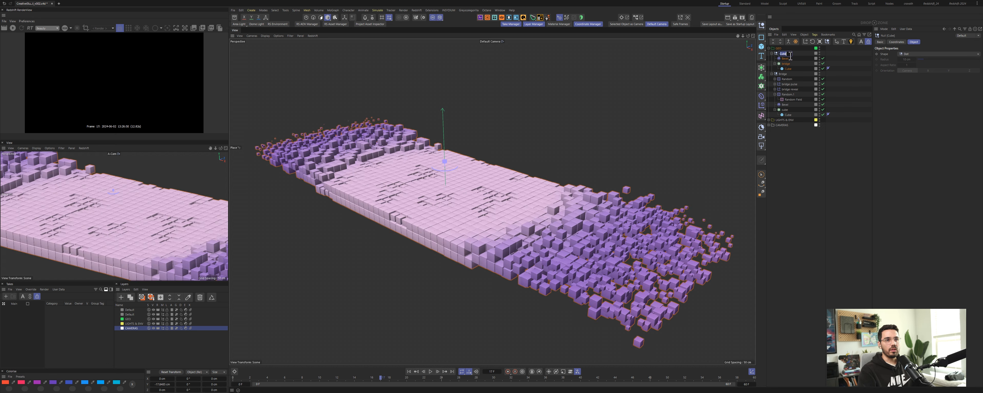
{"action": "type", "text": "Bridg"}
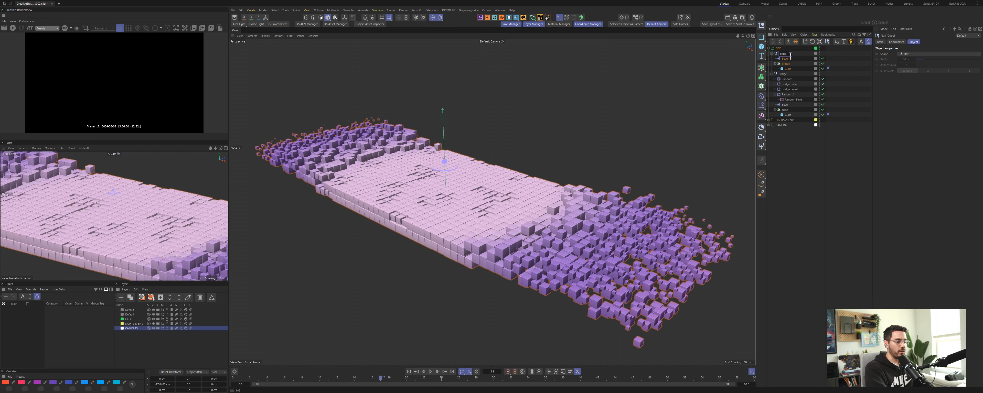
{"action": "type", "text": "e"}
{"action": "key", "text": "Return"}
Step: Move the bridge cloner objects into the Bridge group
{"action": "left_click", "coordinate": [787, 79]}
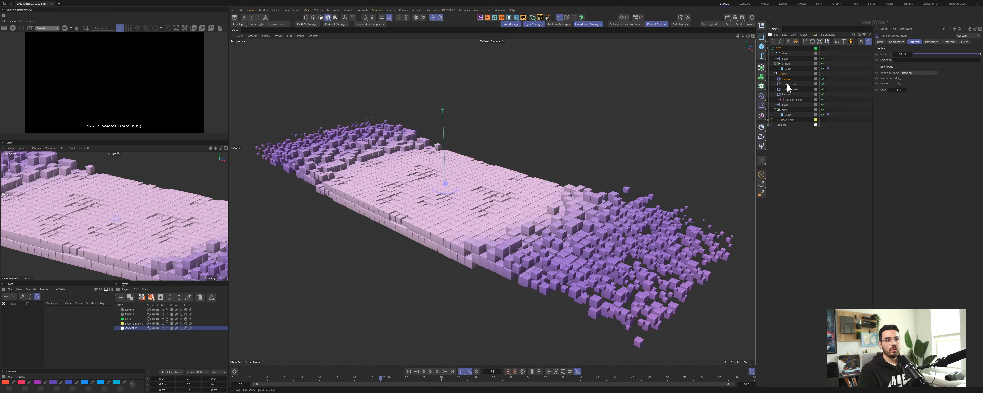
{"action": "left_click", "coordinate": [790, 89], "text": "shift"}
{"action": "left_click_drag", "start_coordinate": [790, 84], "coordinate": [784, 55]}
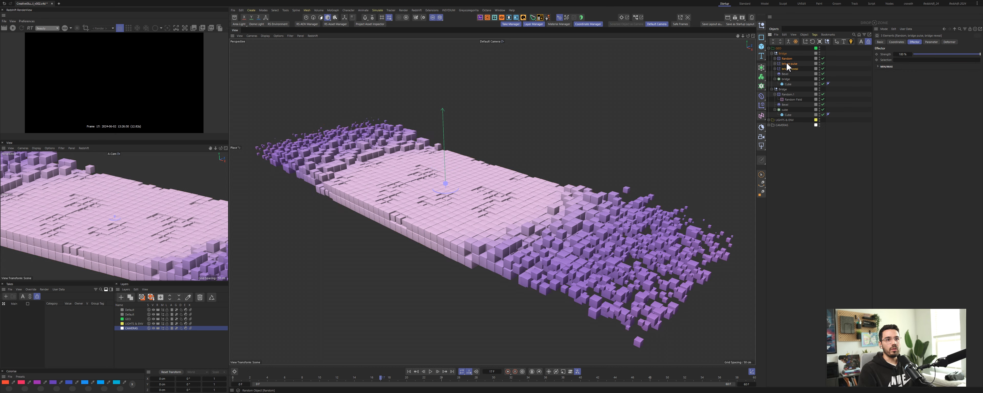
Step: Rename the second group as Cube
{"action": "left_click", "coordinate": [785, 90]}
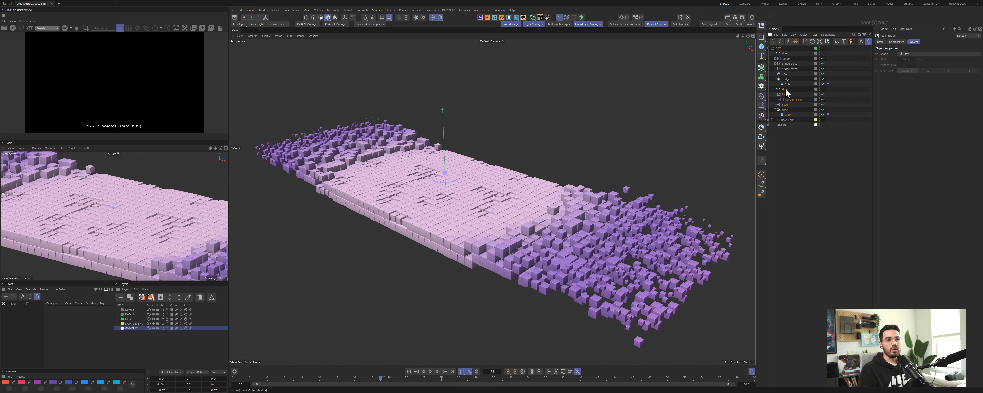
{"action": "double_click", "coordinate": [783, 89]}
{"action": "type", "text": "Cube"}
{"action": "key", "text": "Return"}
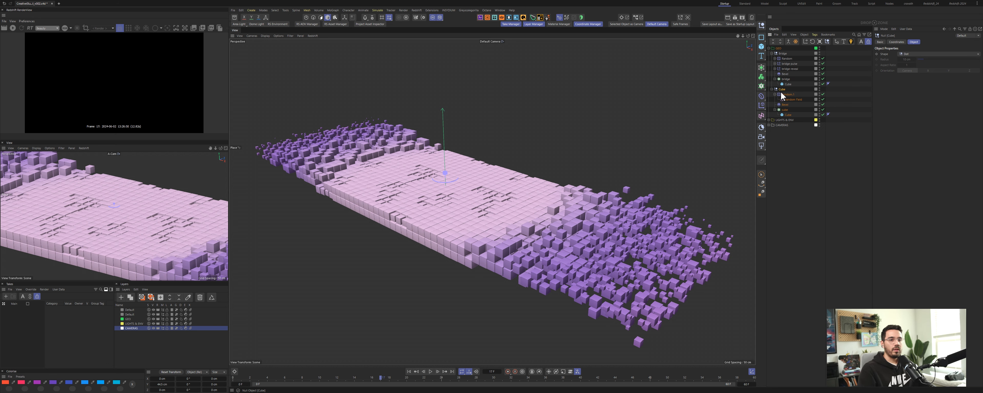
Step: Solo the Cube group and inspect its cloner by toggling it off and on and selecting its child cube
{"action": "key", "text": "alt+s"}
{"action": "key", "text": "alt+s"}
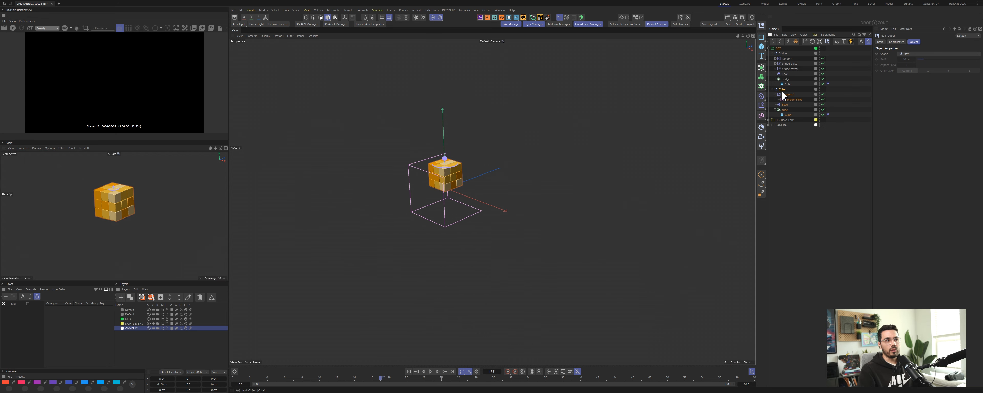
{"action": "left_click", "coordinate": [823, 109]}
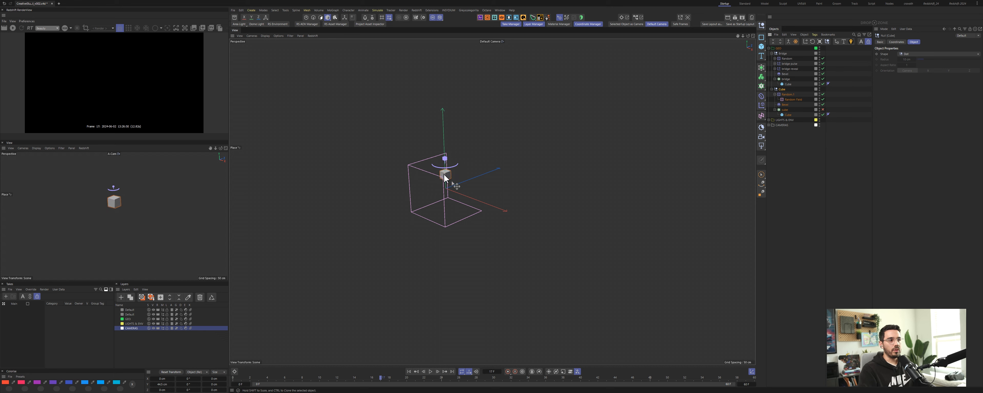
{"action": "scroll", "coordinate": [458, 177], "scroll_direction": "up", "scroll_amount": 3}
{"action": "key", "text": "e"}
{"action": "scroll", "coordinate": [462, 182], "scroll_direction": "up", "scroll_amount": 4}
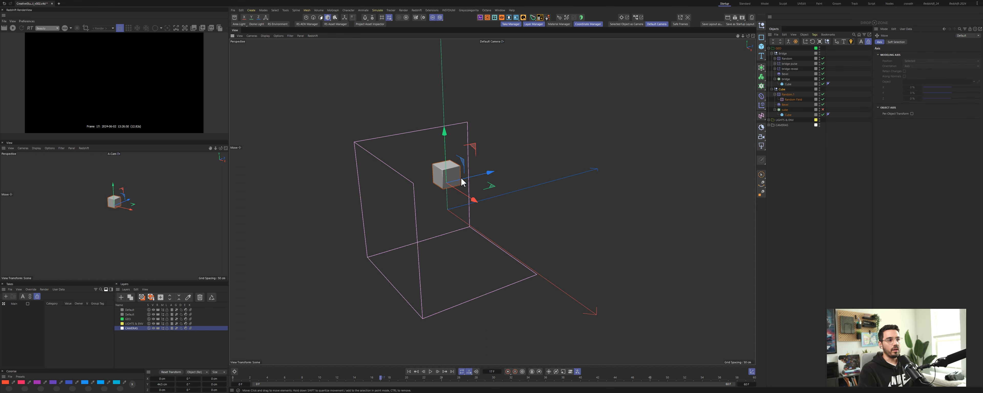
{"action": "left_click", "coordinate": [785, 110]}
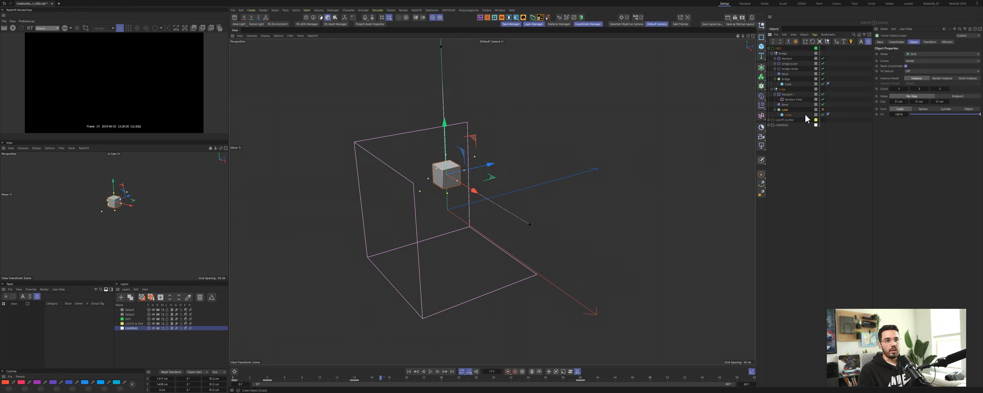
{"action": "left_click", "coordinate": [823, 110]}
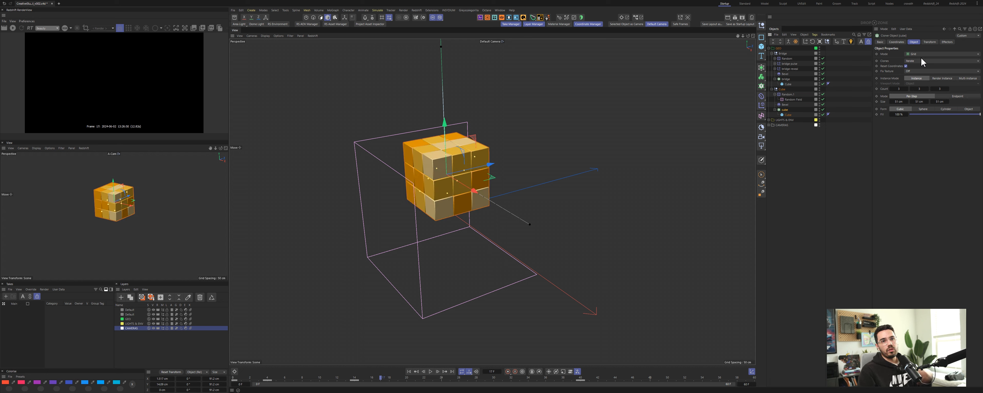
{"action": "left_click", "coordinate": [789, 115]}
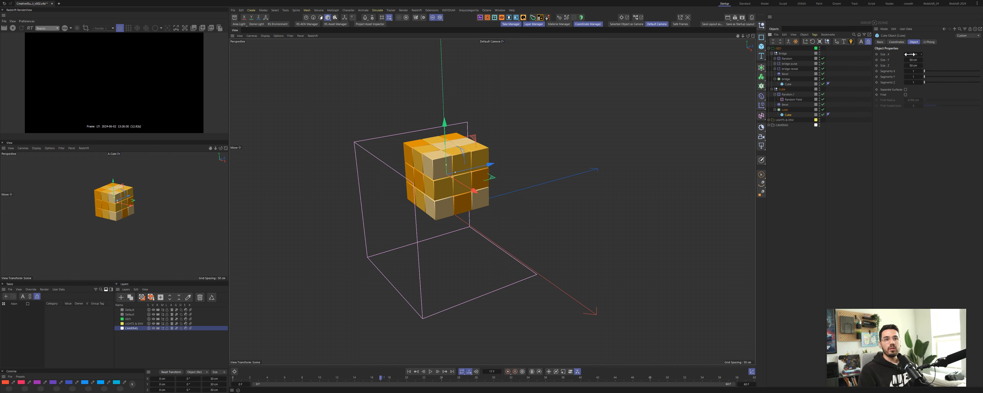
{"action": "left_click", "coordinate": [785, 109]}
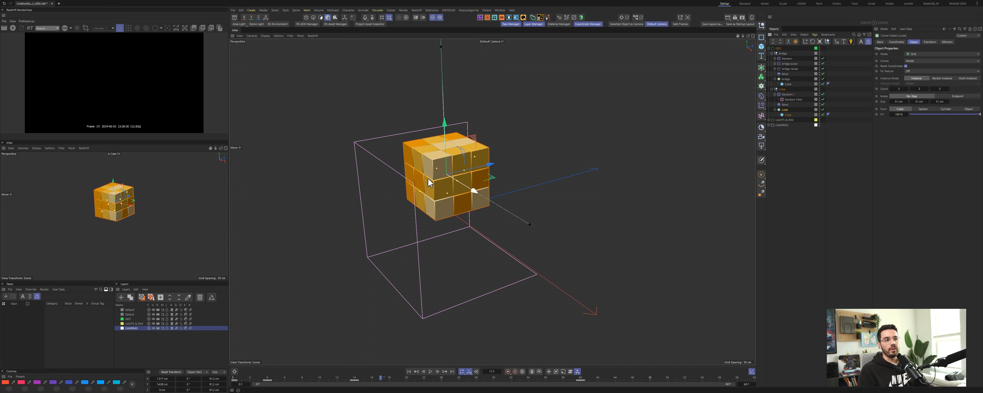
Step: Set the cube cloner's grid size to 50.5 cm
{"action": "scroll", "coordinate": [463, 160], "scroll_direction": "up", "scroll_amount": 10}
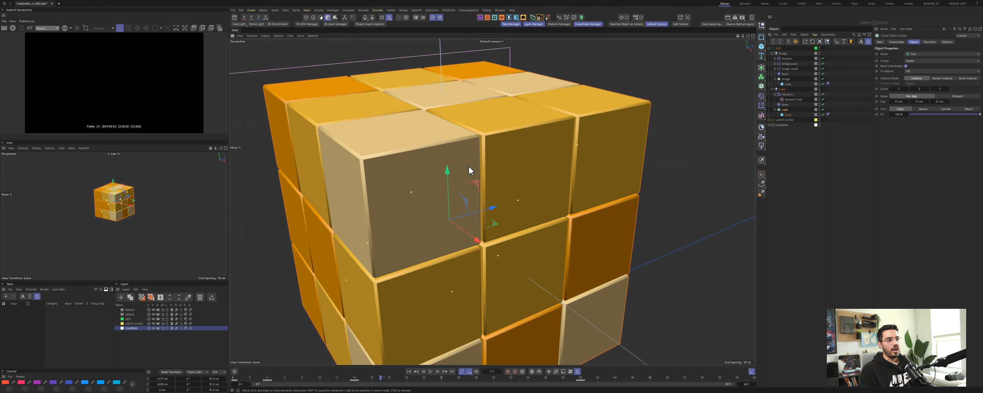
{"action": "mouse_move", "coordinate": [470, 171]}
{"action": "left_mouse_down", "text": "alt"}
{"action": "mouse_move", "coordinate": [430, 158]}
{"action": "mouse_move", "coordinate": [436, 149]}
{"action": "mouse_move", "coordinate": [457, 166]}
{"action": "left_mouse_up", "text": "alt"}
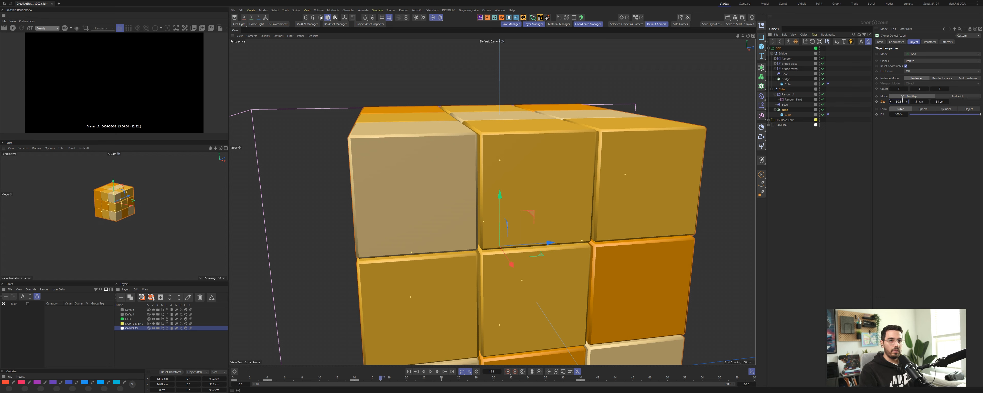
{"action": "left_click_drag", "start_coordinate": [902, 101], "coordinate": [898, 99]}
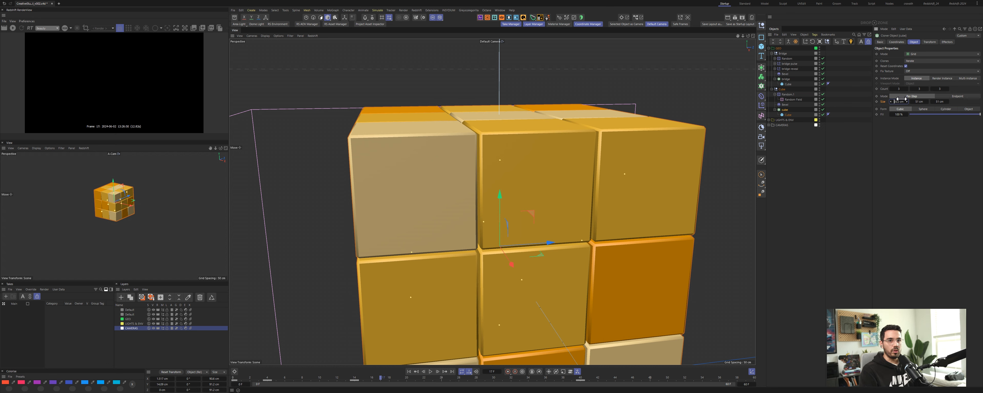
{"action": "left_click", "coordinate": [920, 101]}
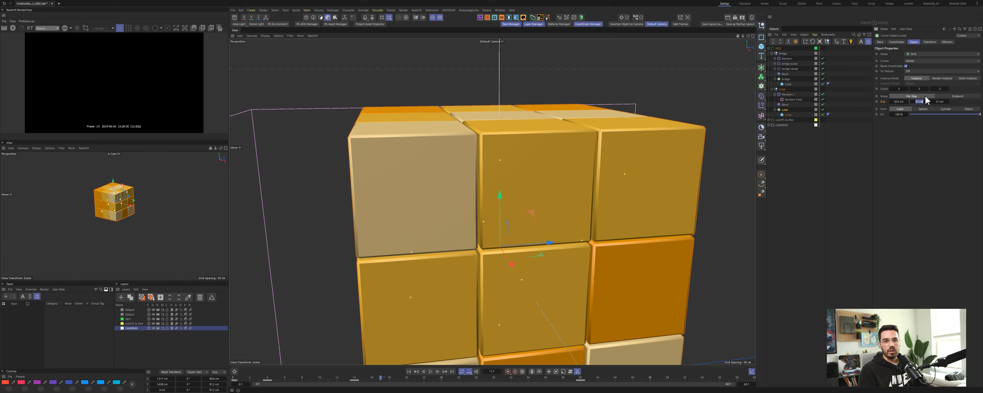
{"action": "key", "text": "Tab"}
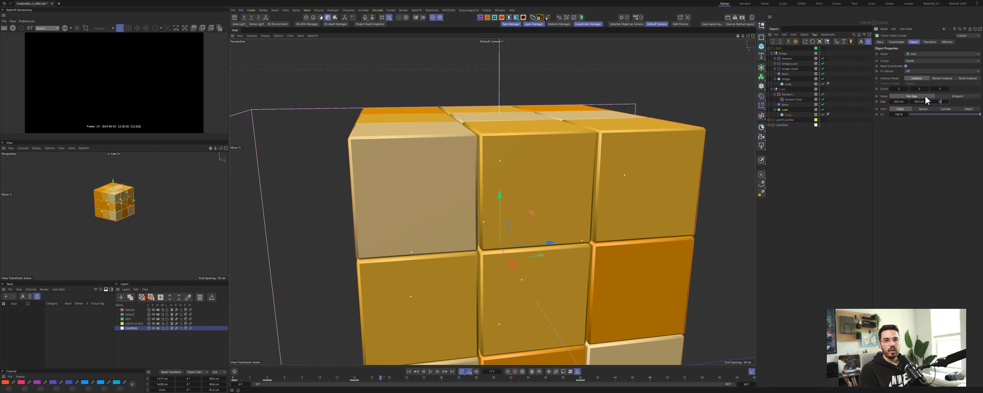
{"action": "type", "text": "50.5"}
{"action": "key", "text": "Return"}
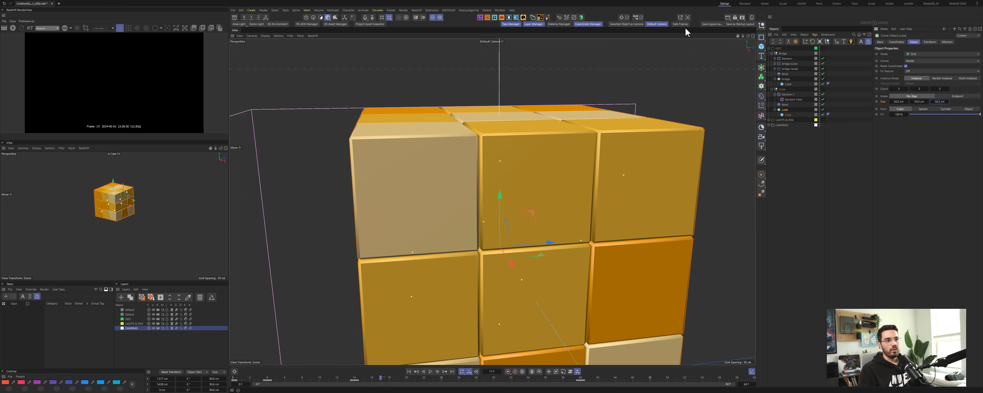
Step: Toggle the bevel deformer and the cloner off and on to compare the cubes' appearance
{"action": "left_click", "coordinate": [823, 104]}
{"action": "left_click_drag", "start_coordinate": [561, 177], "coordinate": [505, 193], "text": "alt"}
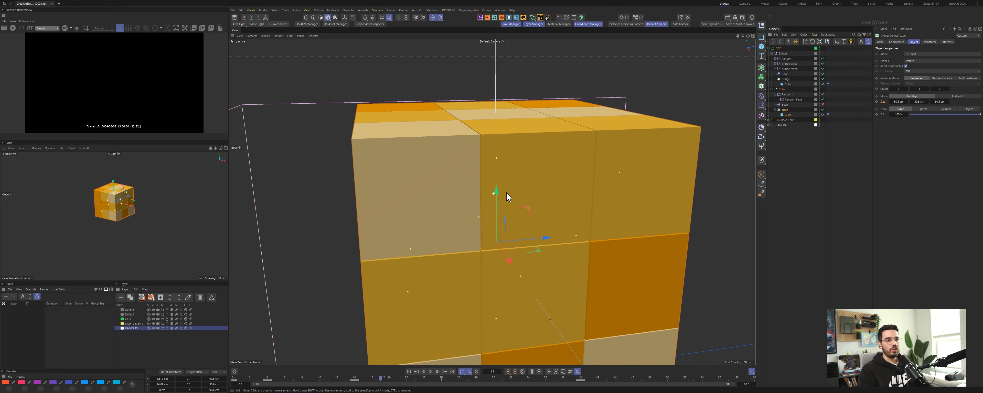
{"action": "left_click", "coordinate": [823, 94]}
{"action": "left_click_drag", "start_coordinate": [511, 218], "coordinate": [496, 191], "text": "alt"}
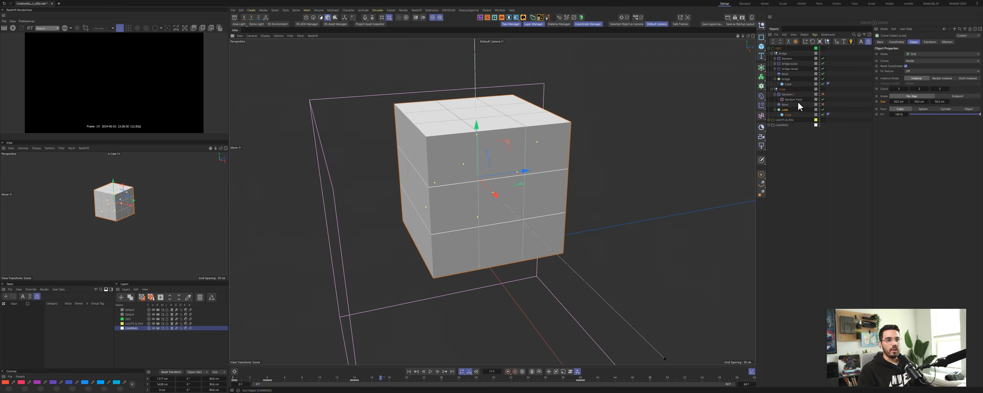
{"action": "left_click", "coordinate": [823, 104]}
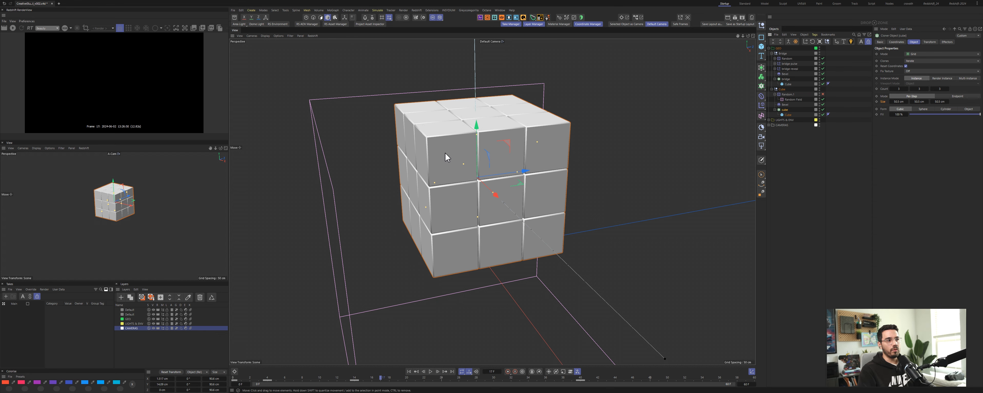
{"action": "left_click_drag", "start_coordinate": [447, 155], "coordinate": [479, 144], "text": "alt"}
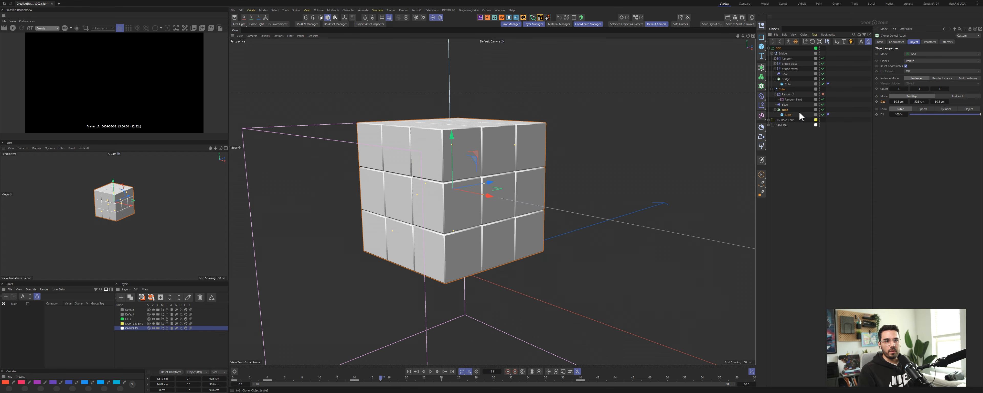
Step: Select the child cube, turn off the bevel deformer, and enable Fillet on the cube, adjusting its fillet subdivision
{"action": "left_click", "coordinate": [789, 115]}
{"action": "left_click", "coordinate": [823, 105]}
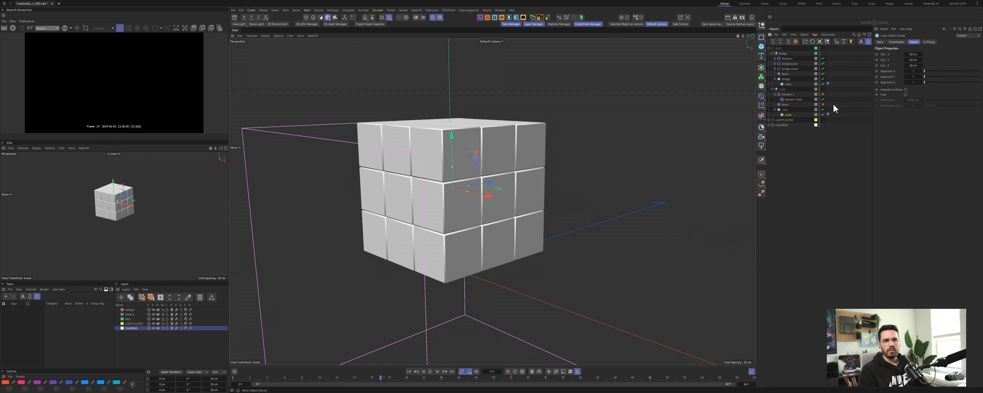
{"action": "left_click", "coordinate": [906, 95]}
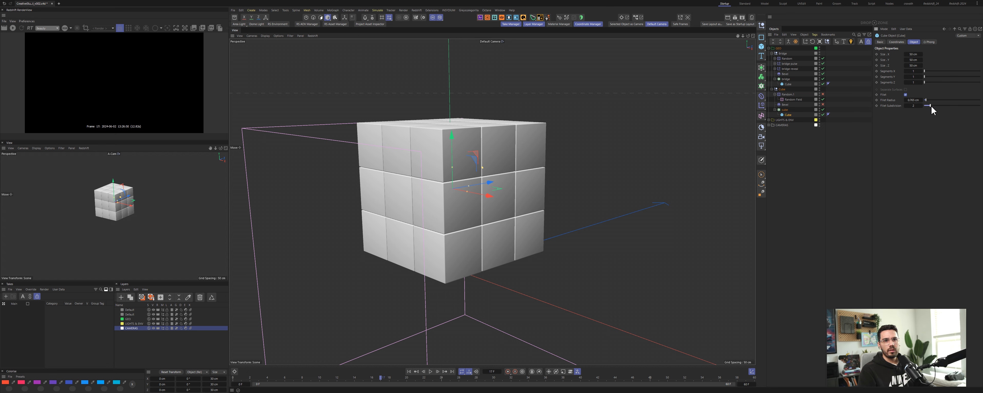
{"action": "left_click_drag", "start_coordinate": [931, 107], "coordinate": [925, 108]}
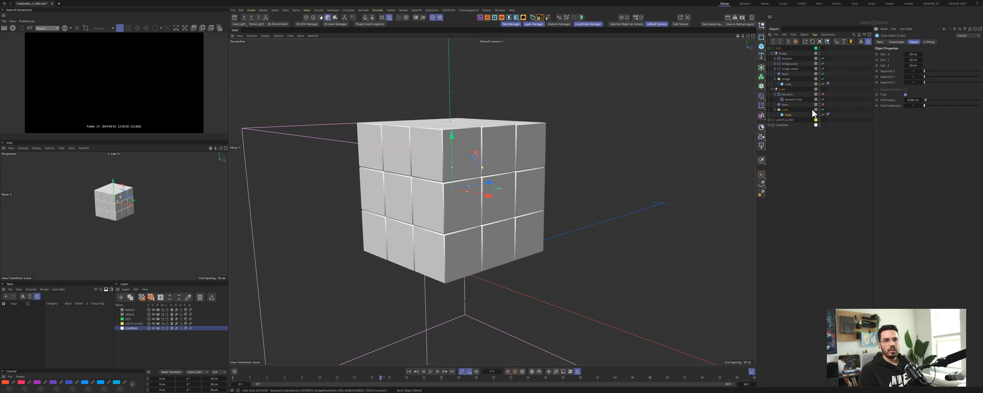
{"action": "left_click", "coordinate": [786, 105]}
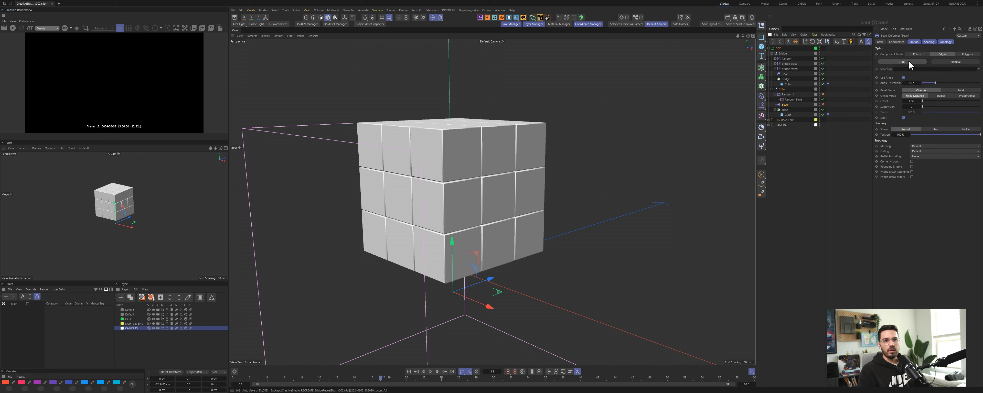
{"action": "left_click", "coordinate": [787, 115]}
{"action": "left_click", "coordinate": [912, 100]}
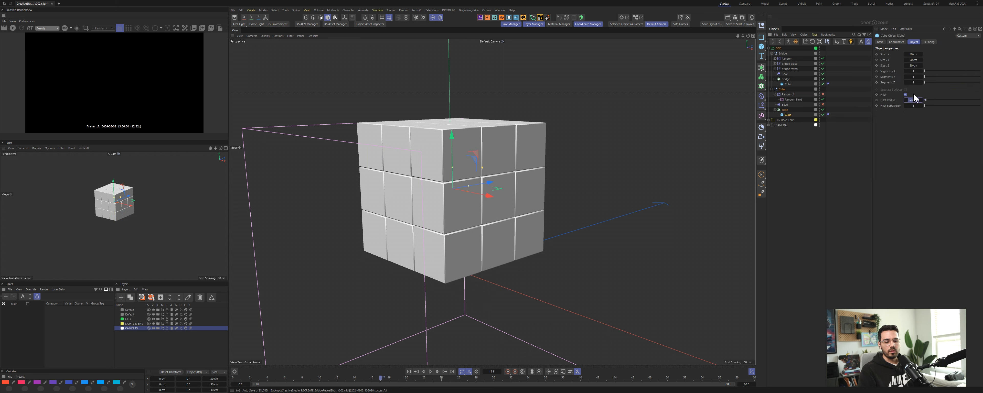
{"action": "scroll", "coordinate": [519, 152], "scroll_direction": "up", "scroll_amount": 8}
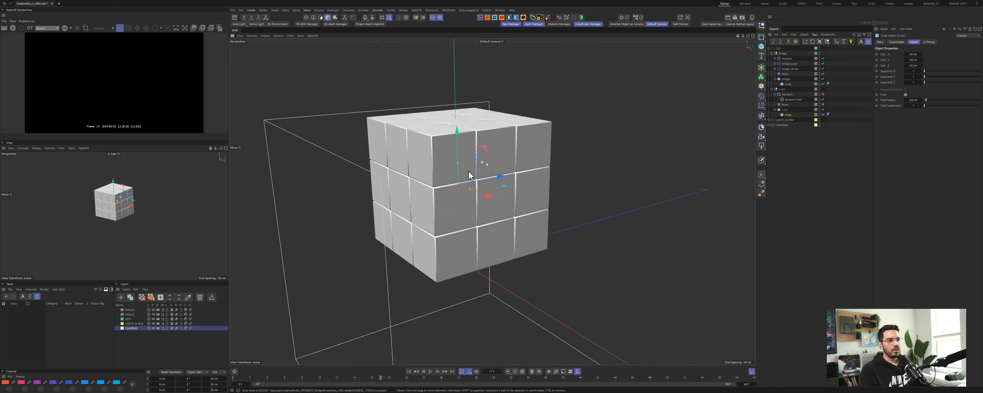
Step: Compare the bevel deformer with the cube's fillet by toggling each off and on, leaving Fillet enabled
{"action": "left_click", "coordinate": [823, 104]}
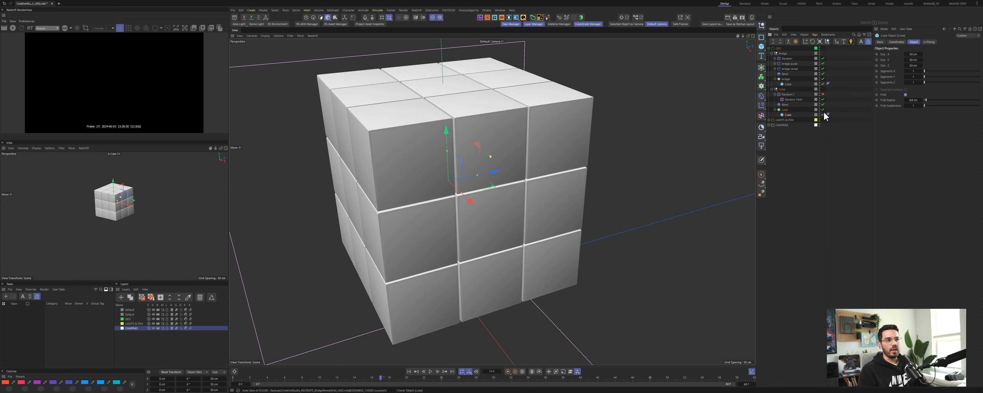
{"action": "left_click", "coordinate": [906, 95]}
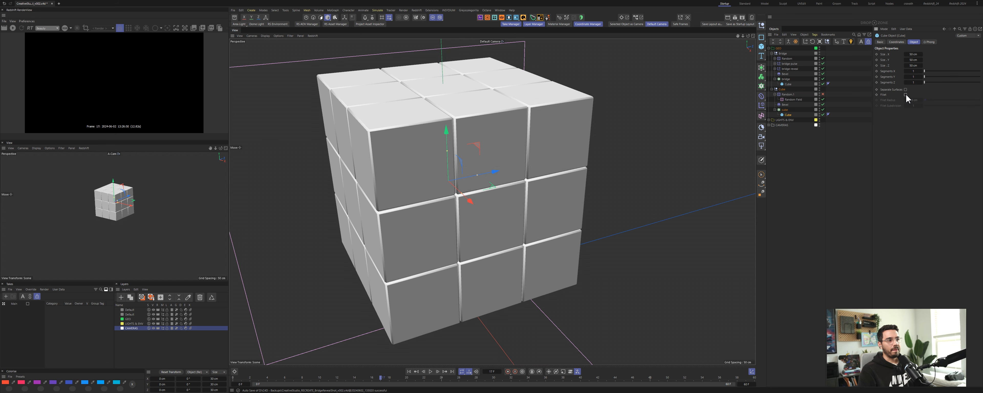
{"action": "left_click", "coordinate": [823, 105]}
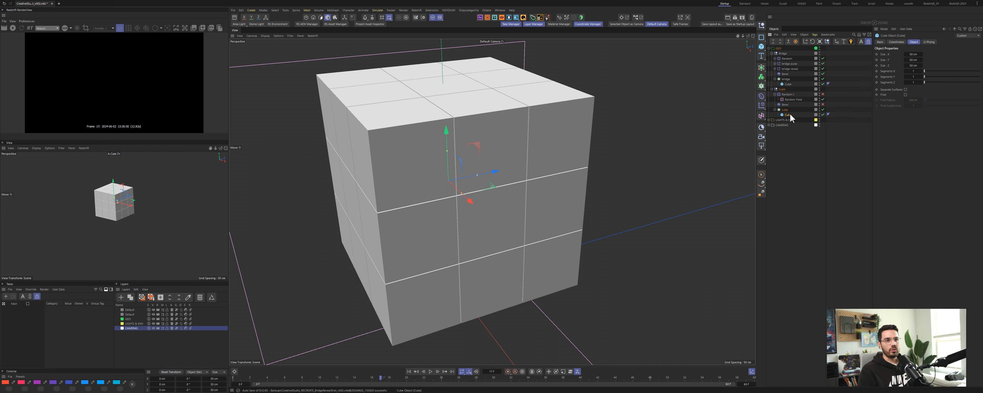
{"action": "left_click", "coordinate": [906, 95]}
{"action": "left_click", "coordinate": [905, 95]}
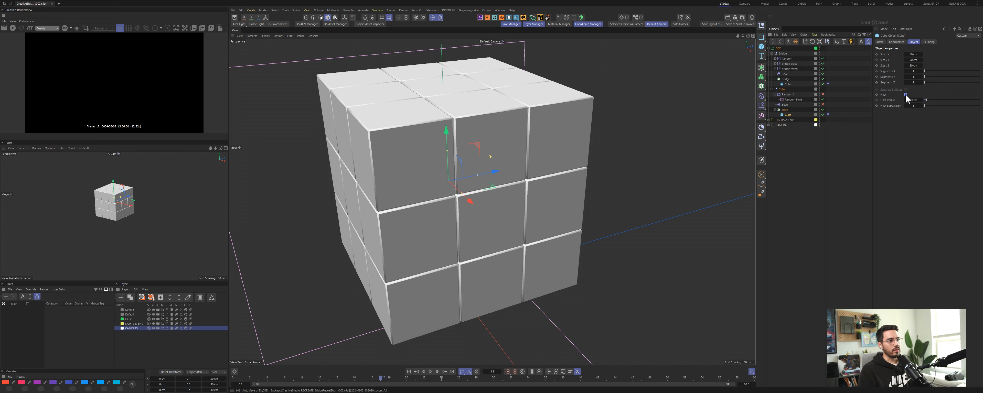
{"action": "left_click", "coordinate": [906, 95]}
{"action": "left_click", "coordinate": [823, 105]}
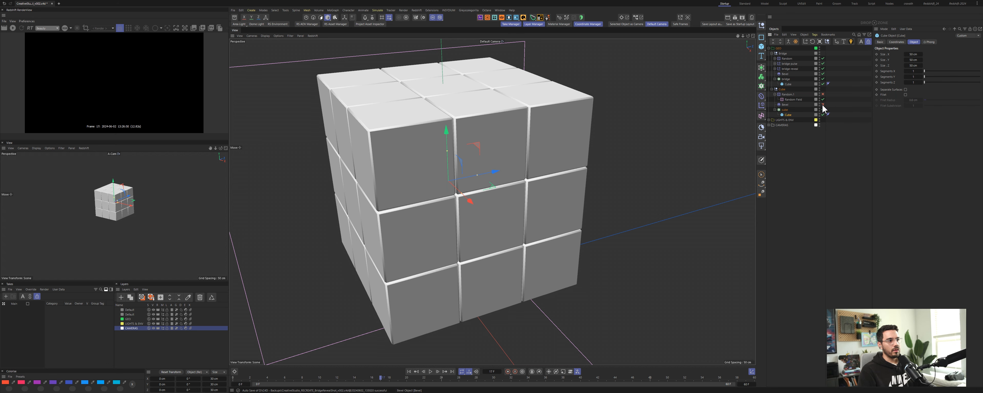
{"action": "left_click", "coordinate": [823, 104]}
{"action": "left_click", "coordinate": [823, 104]}
{"action": "left_click", "coordinate": [823, 105]}
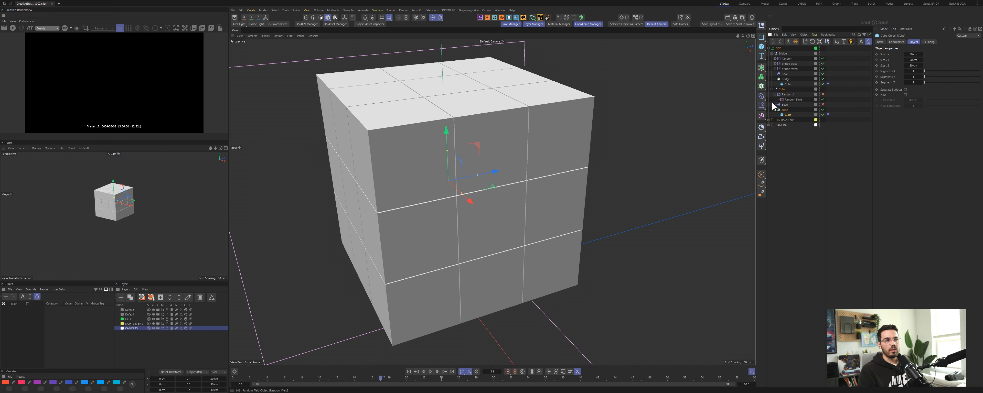
{"action": "left_click_drag", "start_coordinate": [515, 174], "coordinate": [526, 173], "text": "alt"}
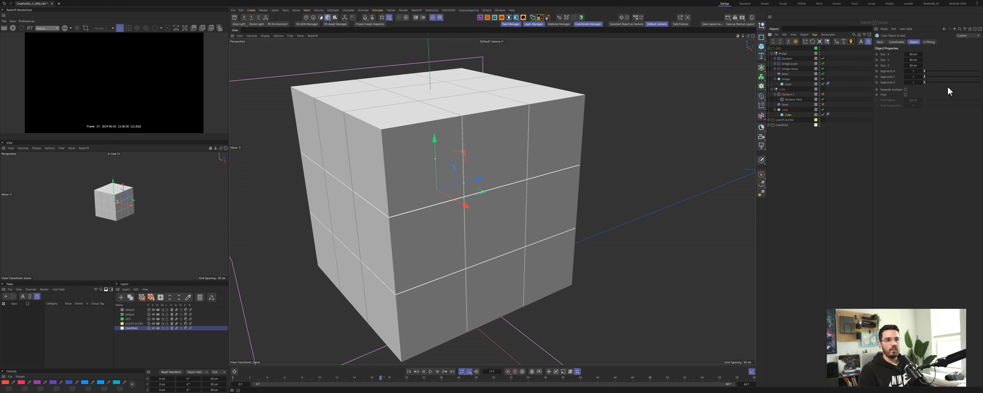
{"action": "left_click", "coordinate": [906, 95]}
{"action": "left_click_drag", "start_coordinate": [458, 214], "coordinate": [506, 212], "text": "alt"}
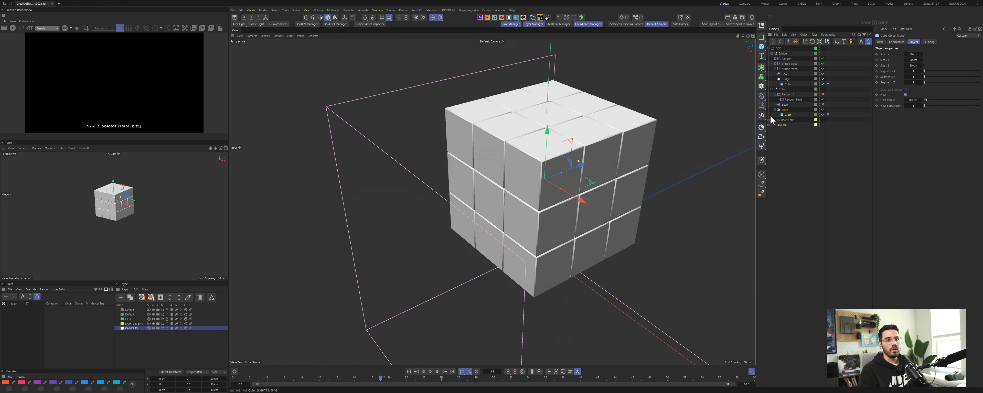
Step: Select the Random effector under the cube cloner and open its parameter settings
{"action": "left_click", "coordinate": [796, 109]}
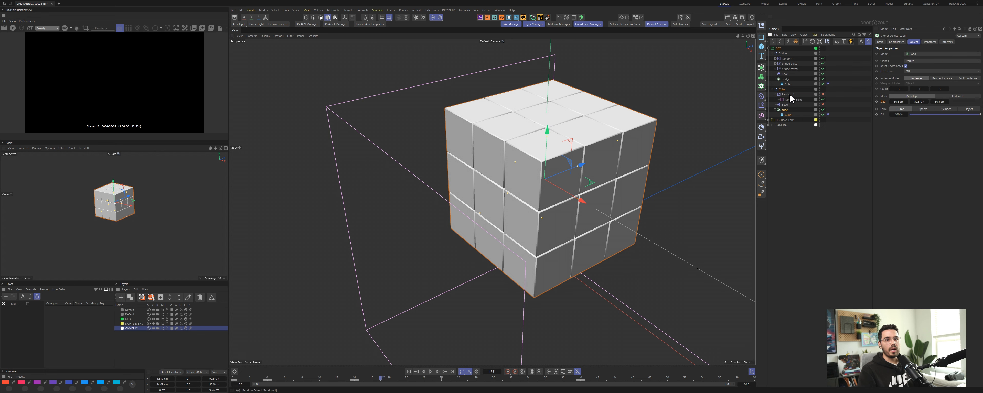
{"action": "left_click", "coordinate": [790, 95]}
{"action": "left_click", "coordinate": [932, 42]}
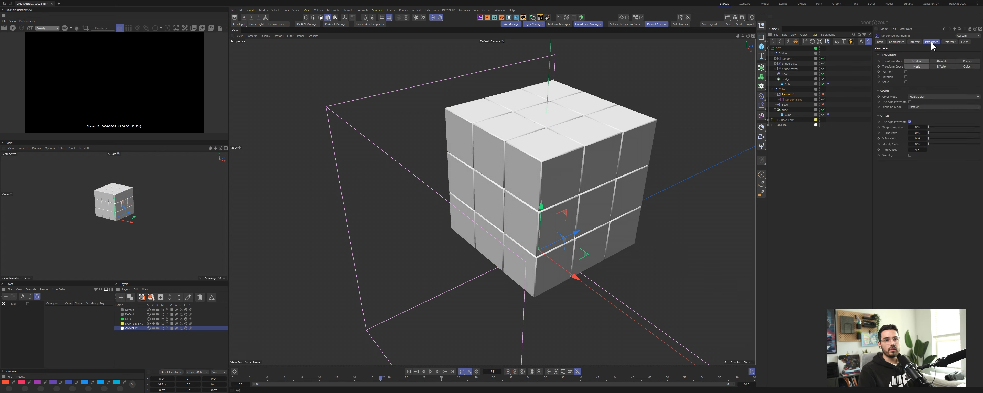
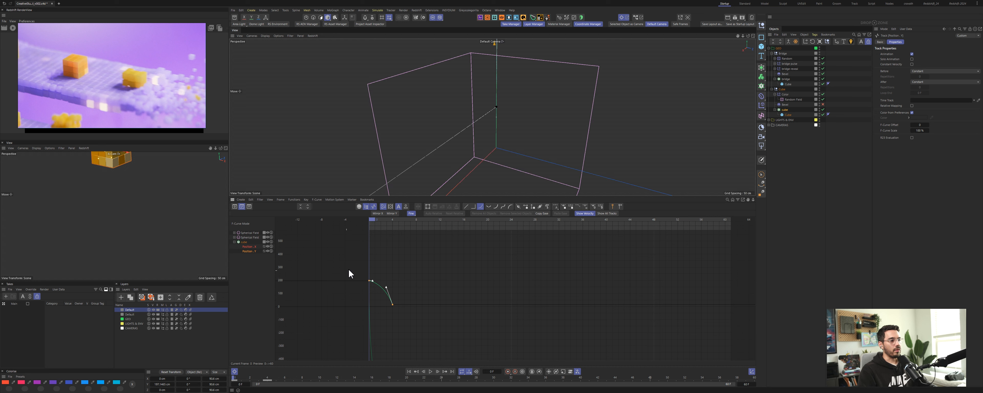
Step: Select the cube's first position keyframe in the F-Curve editor and flatten its tangents
{"action": "left_click", "coordinate": [371, 281]}
{"action": "left_click_drag", "start_coordinate": [369, 281], "coordinate": [369, 278]}
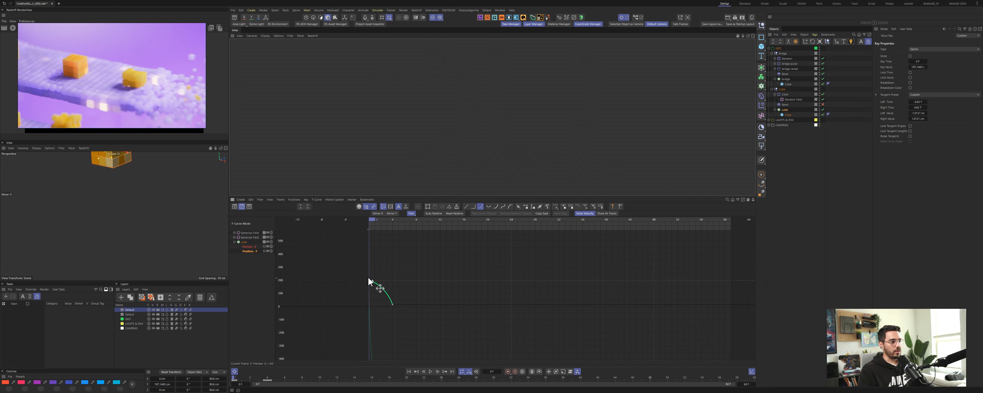
{"action": "key", "text": "s"}
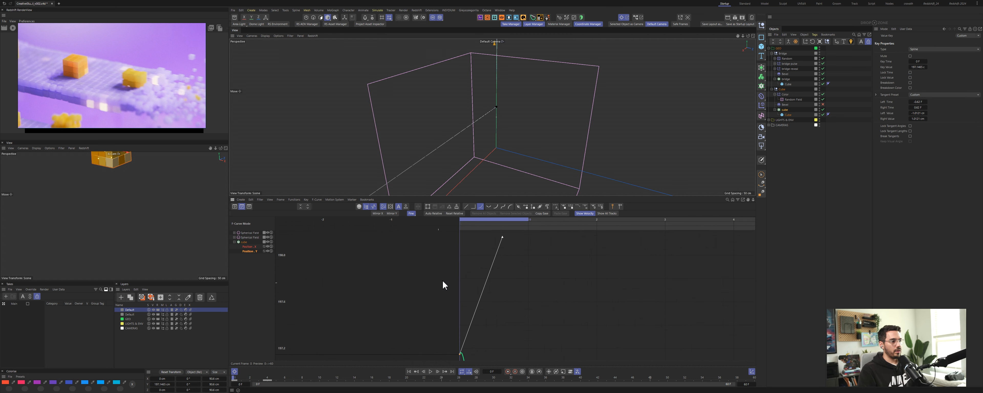
{"action": "right_click_drag", "start_coordinate": [443, 282], "coordinate": [455, 300], "text": "alt"}
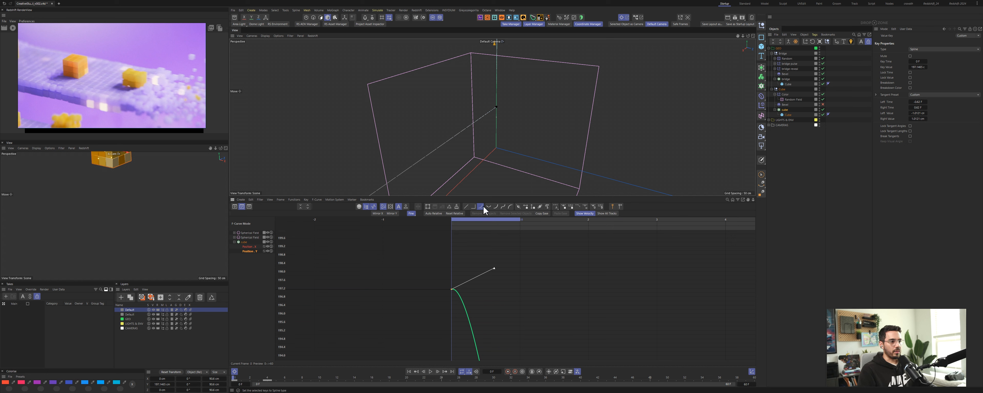
{"action": "left_click", "coordinate": [502, 206]}
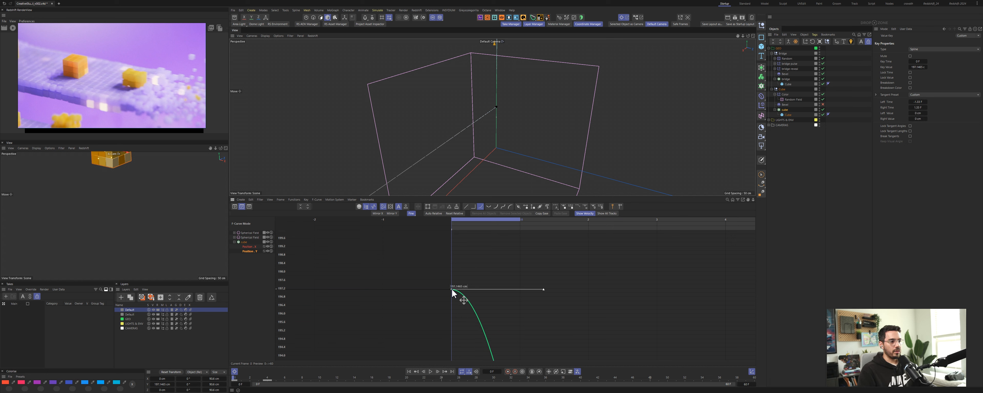
Step: Drag the keyframe's tangent handles to reshape the cube's falling position curve
{"action": "left_click_drag", "start_coordinate": [451, 289], "coordinate": [454, 259]}
{"action": "right_click_drag", "start_coordinate": [454, 259], "coordinate": [465, 315], "text": "alt"}
{"action": "middle_click_drag", "start_coordinate": [464, 314], "coordinate": [456, 342], "text": "alt"}
{"action": "left_click_drag", "start_coordinate": [444, 285], "coordinate": [444, 242]}
{"action": "right_click_drag", "start_coordinate": [445, 250], "coordinate": [451, 306], "text": "alt"}
{"action": "middle_click_drag", "start_coordinate": [471, 260], "coordinate": [448, 303], "text": "alt"}
{"action": "left_click_drag", "start_coordinate": [418, 293], "coordinate": [420, 250]}
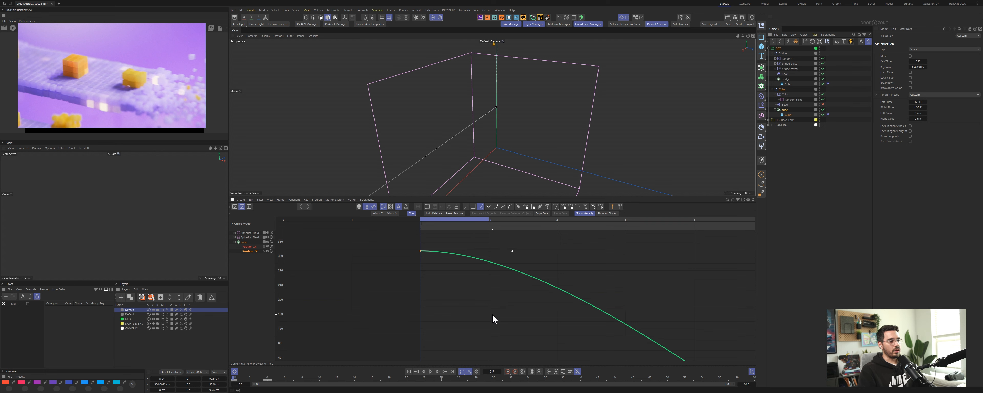
{"action": "right_click_drag", "start_coordinate": [493, 315], "coordinate": [456, 338], "text": "alt"}
{"action": "key", "text": "h"}
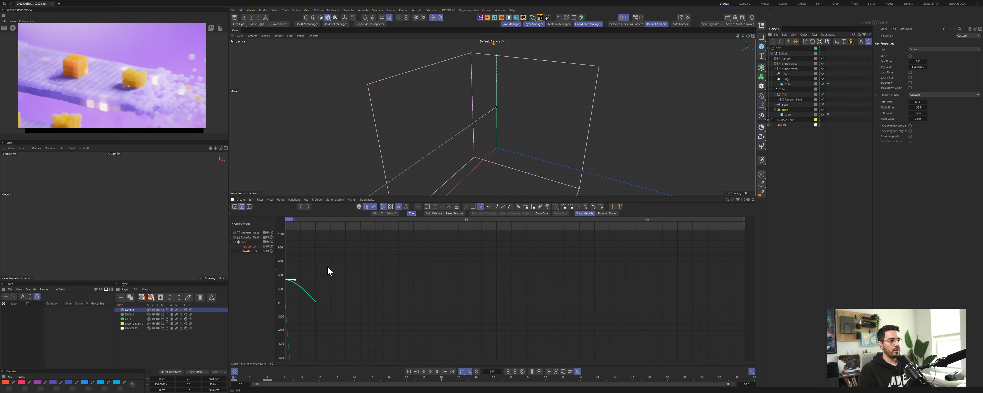
Step: Play back the cube's drop and examine its position curve in an enlarged F-Curve editor
{"action": "key", "text": "F8"}
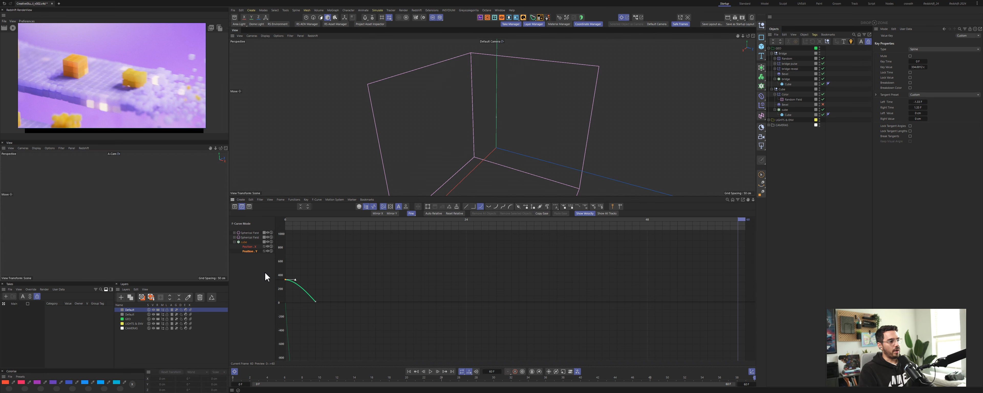
{"action": "key", "text": "F8"}
{"action": "right_click_drag", "start_coordinate": [317, 303], "coordinate": [317, 308], "text": "alt"}
{"action": "middle_click_drag", "start_coordinate": [318, 309], "coordinate": [439, 294], "text": "alt"}
{"action": "left_click_drag", "start_coordinate": [463, 197], "coordinate": [463, 133]}
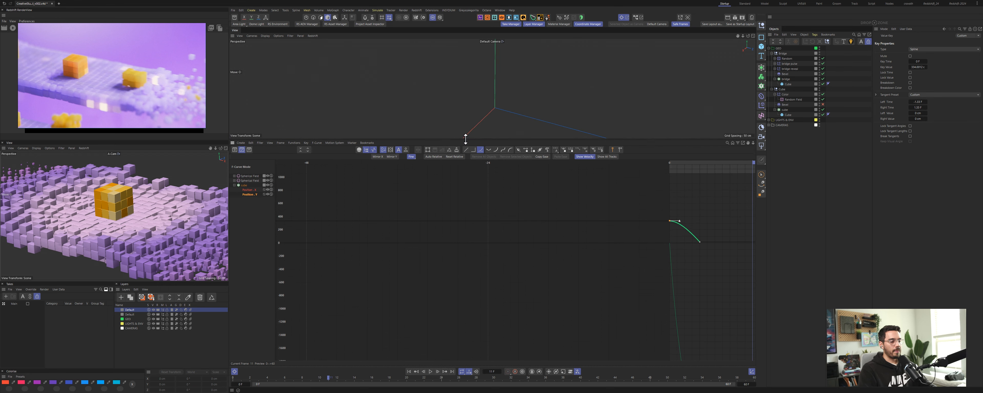
{"action": "key", "text": "h"}
{"action": "right_click_drag", "start_coordinate": [341, 273], "coordinate": [338, 245], "text": "alt"}
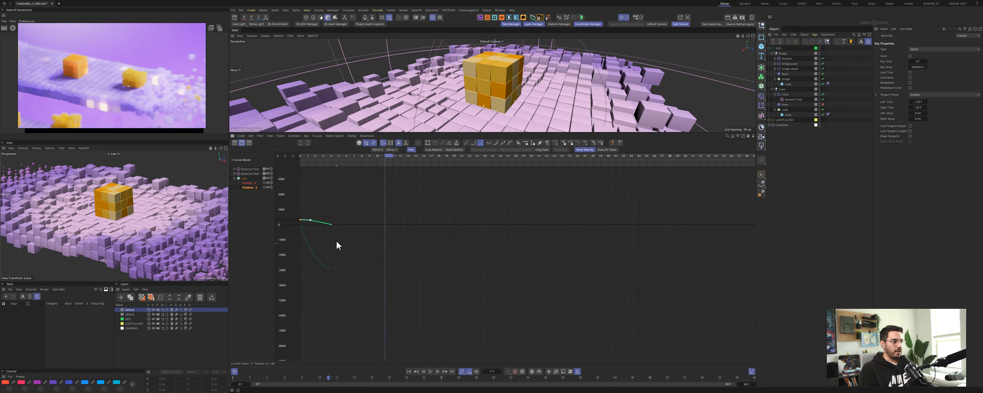
{"action": "middle_click_drag", "start_coordinate": [337, 246], "coordinate": [468, 241], "text": "alt"}
{"action": "right_click_drag", "start_coordinate": [526, 230], "coordinate": [524, 274], "text": "alt"}
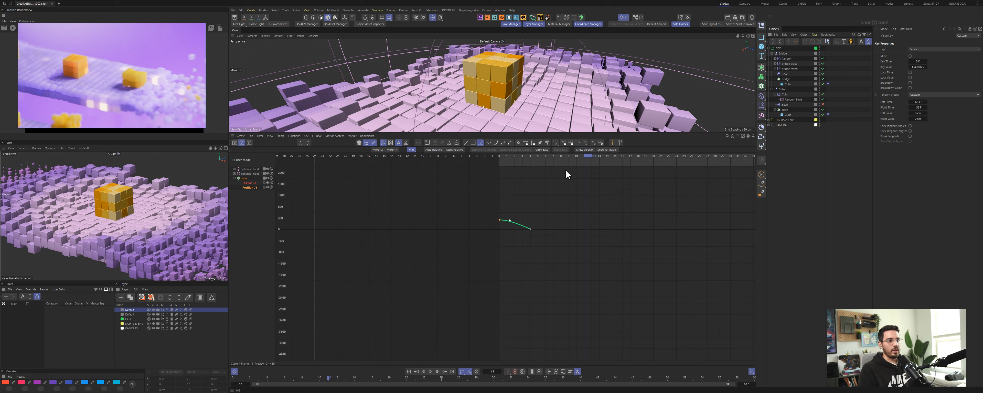
{"action": "left_click", "coordinate": [588, 150]}
{"action": "right_click_drag", "start_coordinate": [511, 254], "coordinate": [652, 278], "text": "alt"}
{"action": "scroll", "coordinate": [512, 276], "scroll_direction": "up", "scroll_amount": 2}
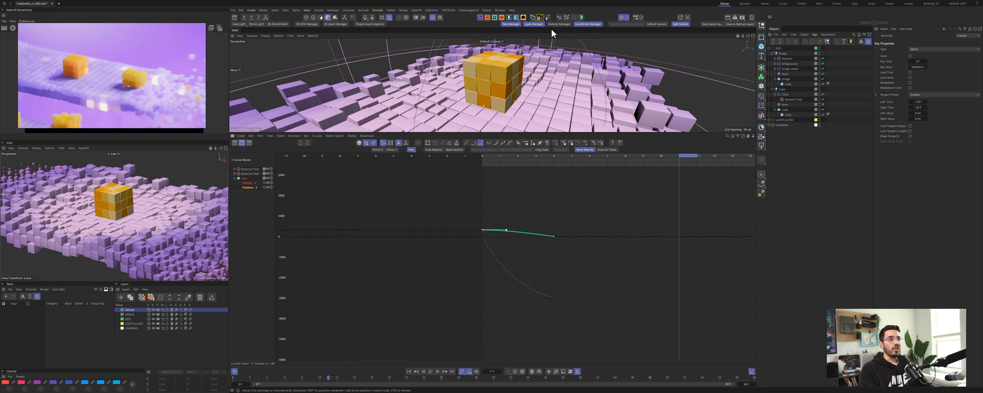
Step: Switch to the reference video and play it to compare the cube's drop motion
{"action": "key", "text": "alt+Tab"}
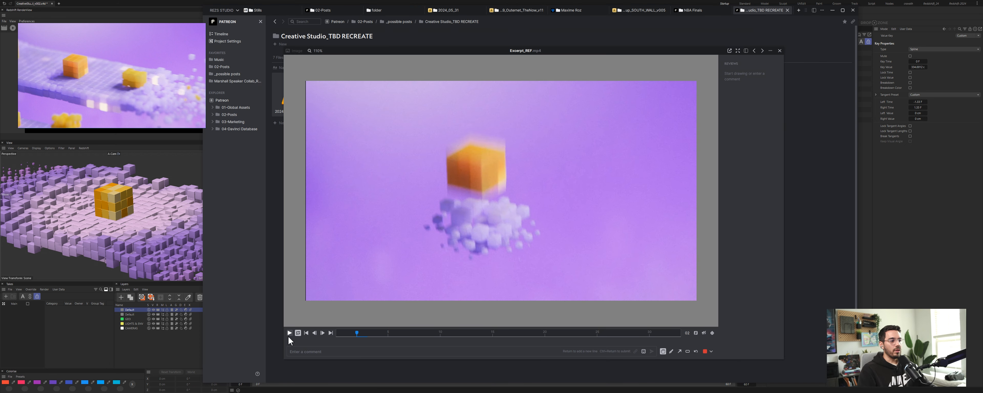
{"action": "left_click", "coordinate": [289, 333]}
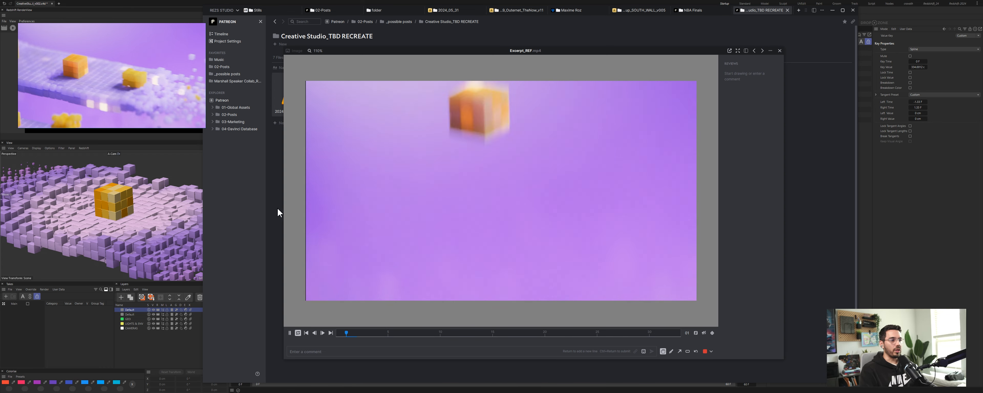
{"action": "left_click", "coordinate": [290, 333]}
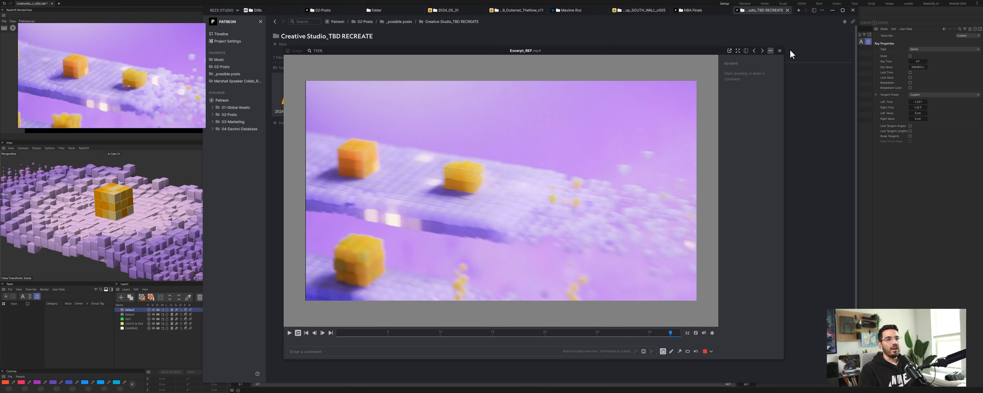
{"action": "left_click", "coordinate": [833, 10]}
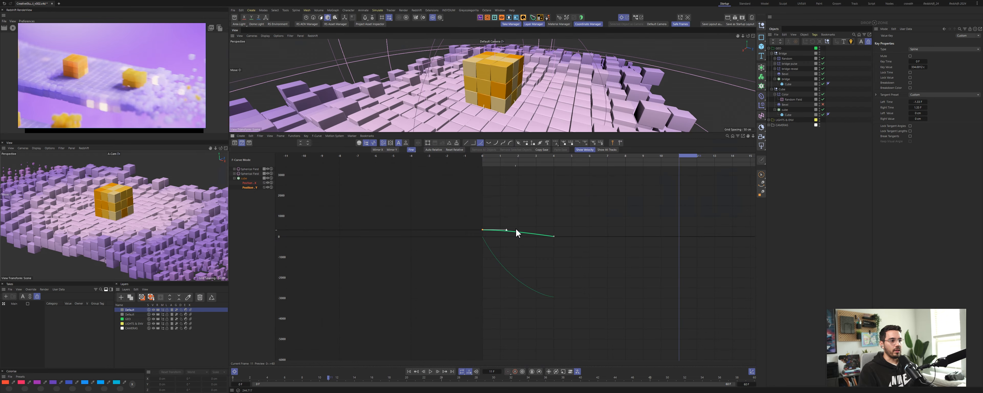
Step: Reshape the cube's position curve into a smooth S-shaped ease and play the animation back
{"action": "right_click_drag", "start_coordinate": [516, 230], "coordinate": [516, 207], "text": "alt"}
{"action": "right_click_drag", "start_coordinate": [592, 187], "coordinate": [589, 193], "text": "alt"}
{"action": "middle_click_drag", "start_coordinate": [581, 184], "coordinate": [571, 177], "text": "alt"}
{"action": "left_click", "coordinate": [500, 228]}
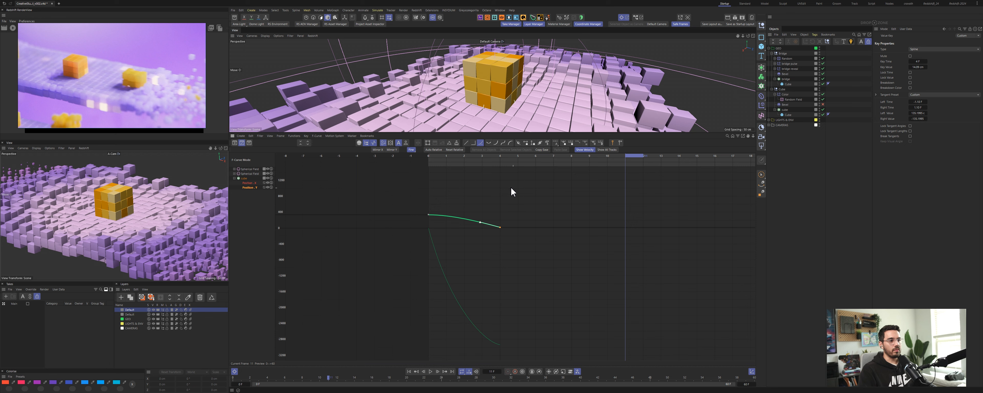
{"action": "left_click", "coordinate": [503, 143]}
{"action": "right_click_drag", "start_coordinate": [493, 228], "coordinate": [492, 226], "text": "alt"}
{"action": "left_click", "coordinate": [589, 150]}
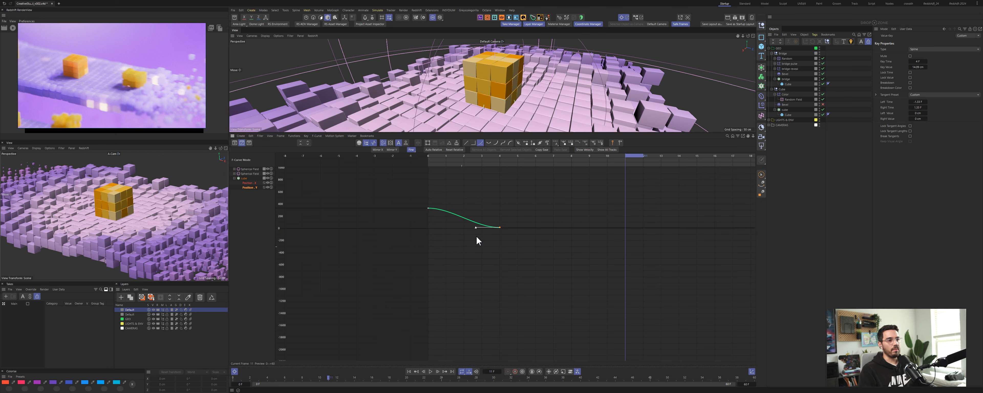
{"action": "middle_click_drag", "start_coordinate": [477, 234], "coordinate": [486, 239], "text": "alt"}
{"action": "right_click_drag", "start_coordinate": [486, 239], "coordinate": [488, 219], "text": "alt"}
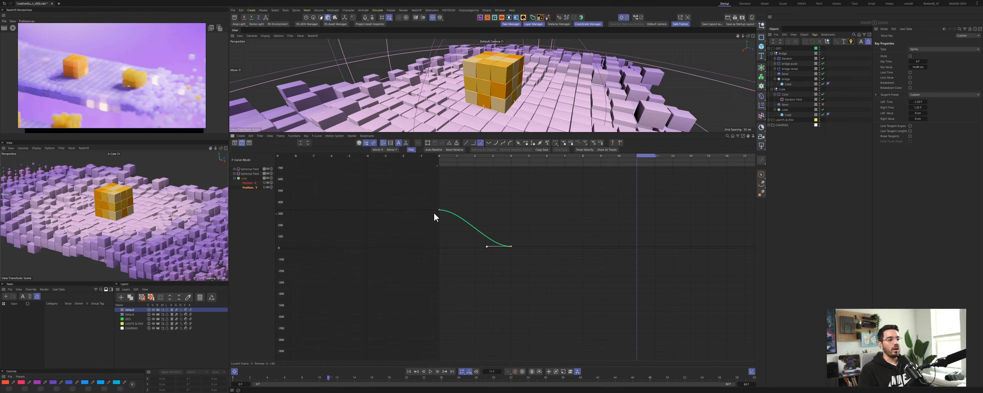
{"action": "key", "text": "F8"}
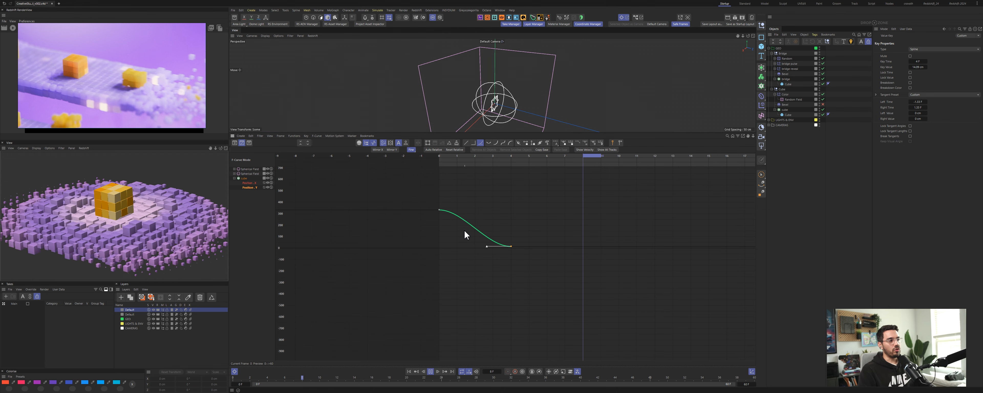
{"action": "key", "text": "F8"}
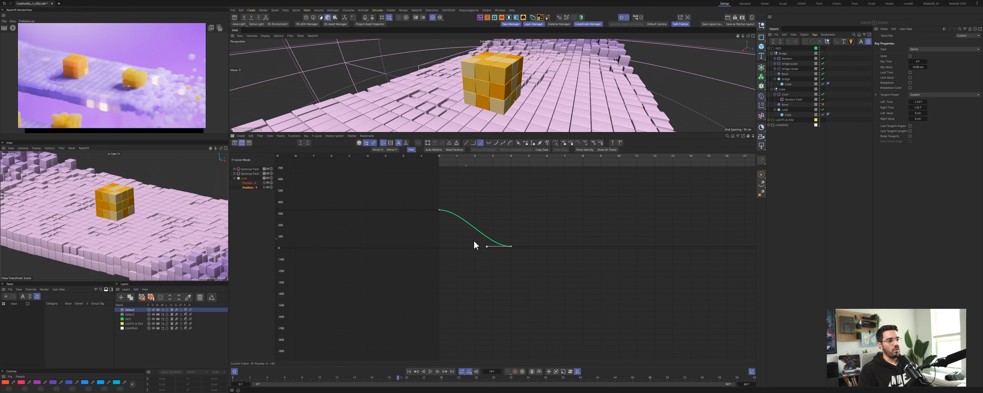
Step: Undo the last two curve edits and readjust the keyframe's tangent handle
{"action": "left_click", "coordinate": [584, 150]}
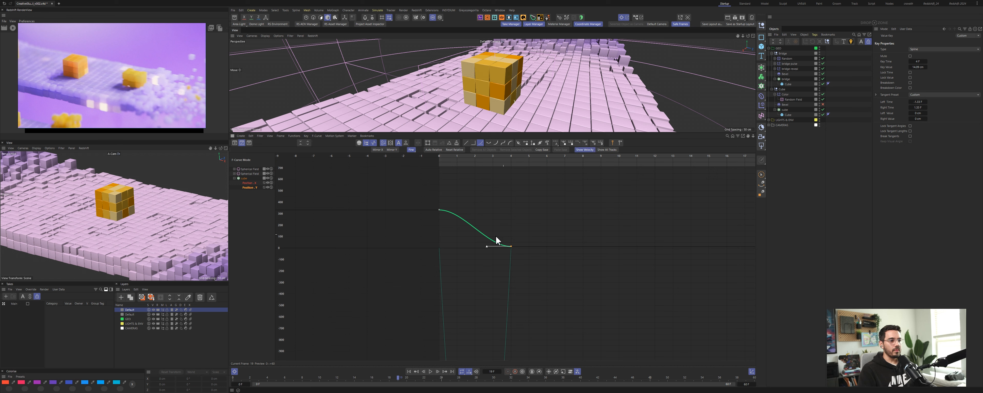
{"action": "key", "text": "ctrl+z"}
{"action": "key", "text": "ctrl+z"}
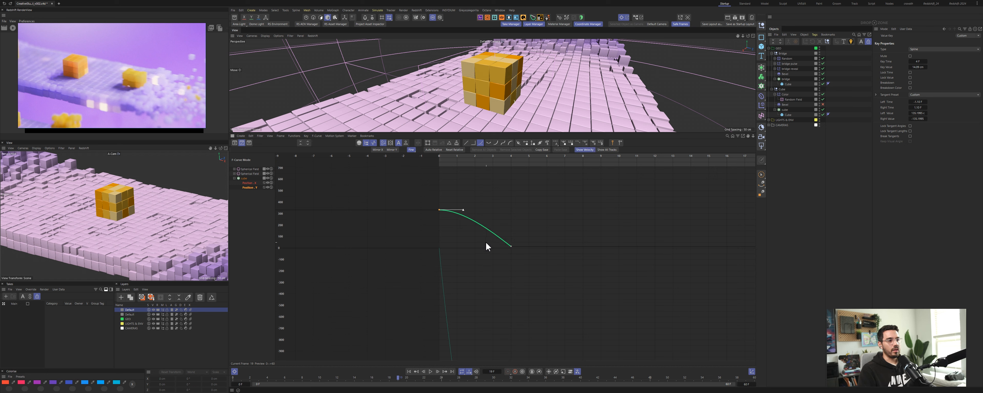
{"action": "right_click_drag", "start_coordinate": [495, 230], "coordinate": [498, 262], "text": "alt"}
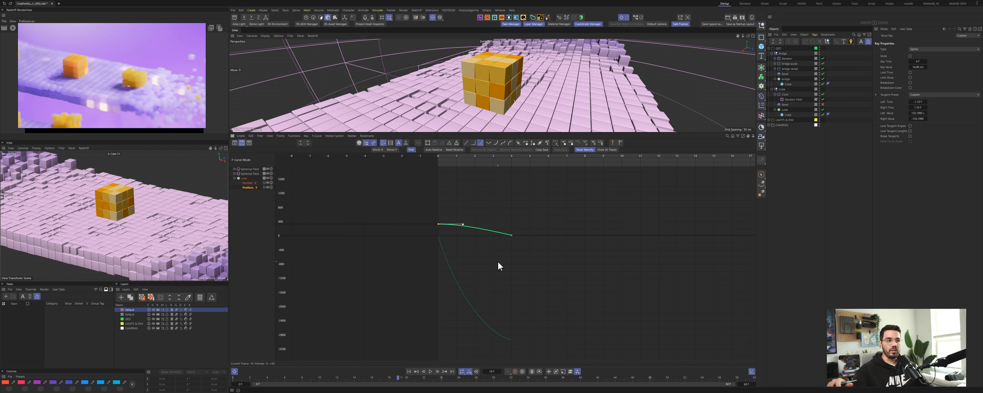
{"action": "right_click_drag", "start_coordinate": [474, 234], "coordinate": [499, 231], "text": "alt"}
{"action": "middle_click_drag", "start_coordinate": [499, 231], "coordinate": [467, 235], "text": "alt"}
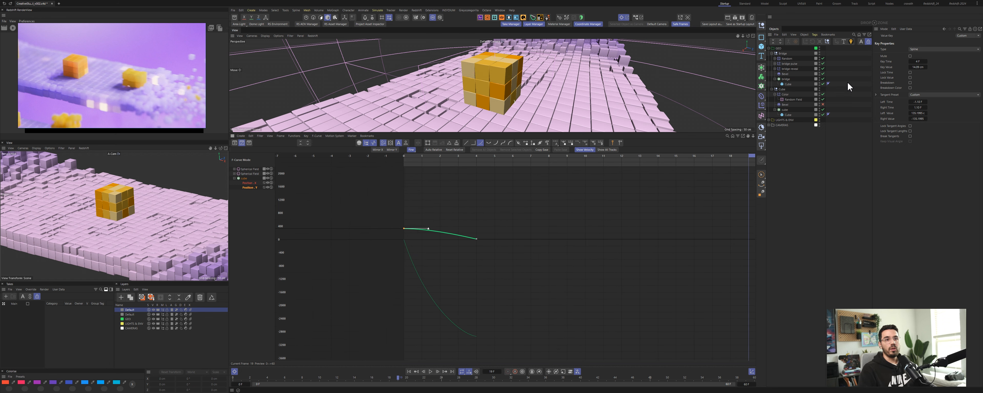
Step: Select the bridge cloner and open its object properties with the viewport maximized
{"action": "key", "text": "shift+f"}
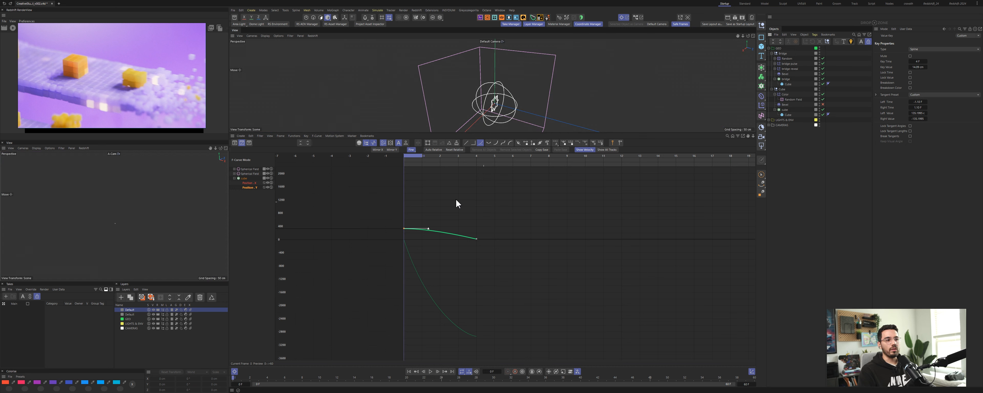
{"action": "left_click", "coordinate": [784, 54]}
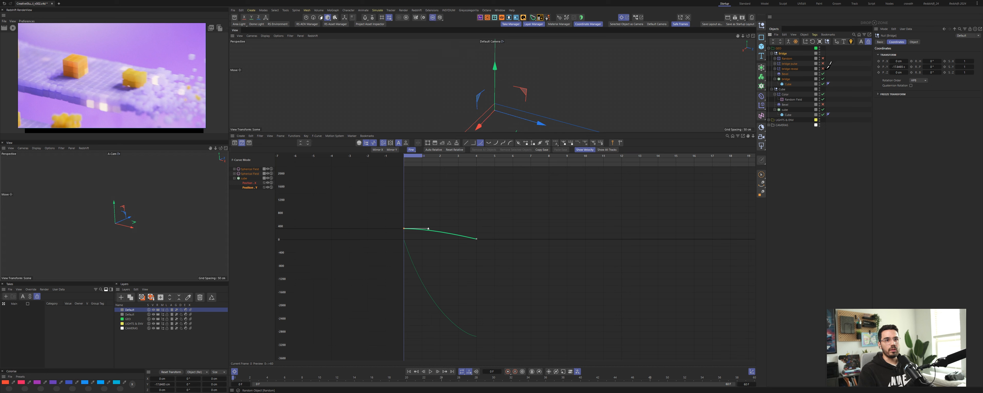
{"action": "left_click", "coordinate": [786, 79]}
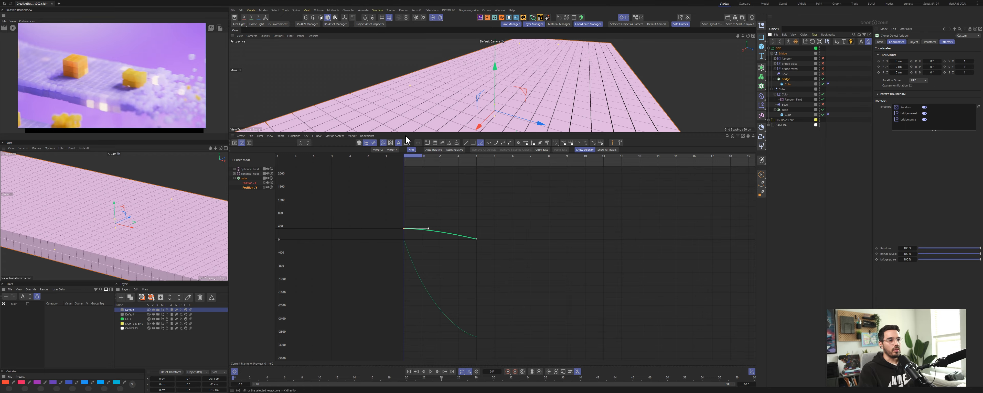
{"action": "left_click", "coordinate": [627, 17]}
{"action": "left_click", "coordinate": [656, 24]}
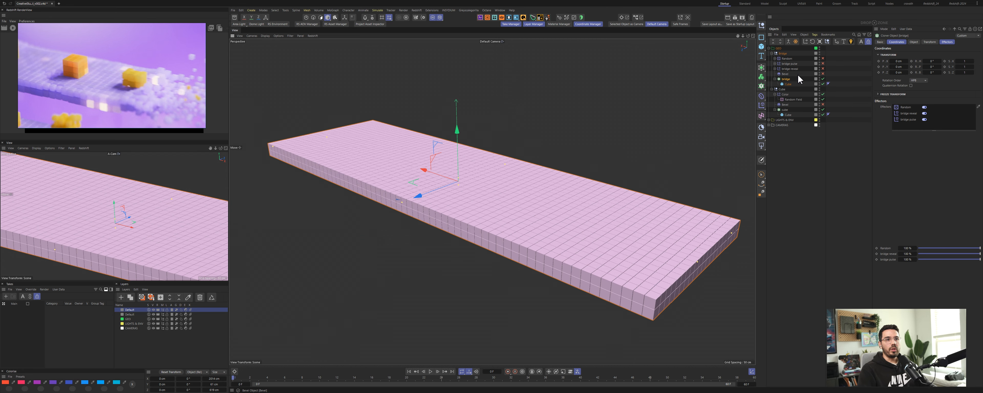
{"action": "left_click", "coordinate": [914, 42]}
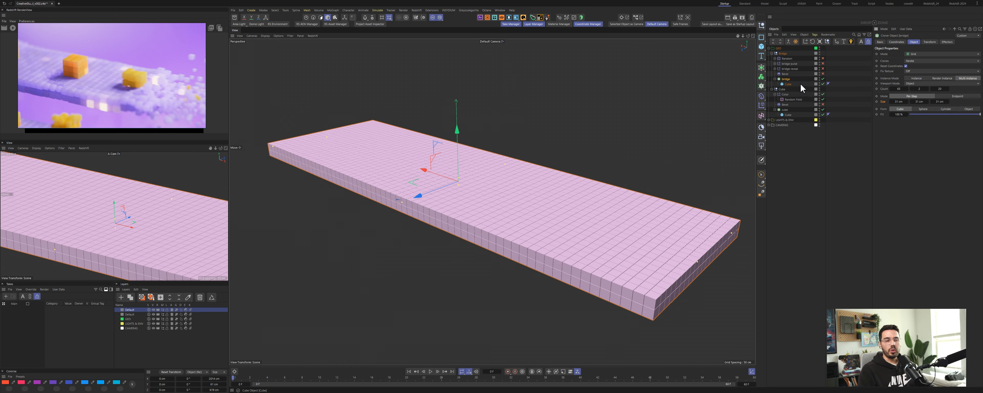
Step: Select the bridge's child cube and enable the bridge's bevel deformer to round the cube edges
{"action": "left_click_drag", "start_coordinate": [550, 170], "coordinate": [512, 181], "text": "alt"}
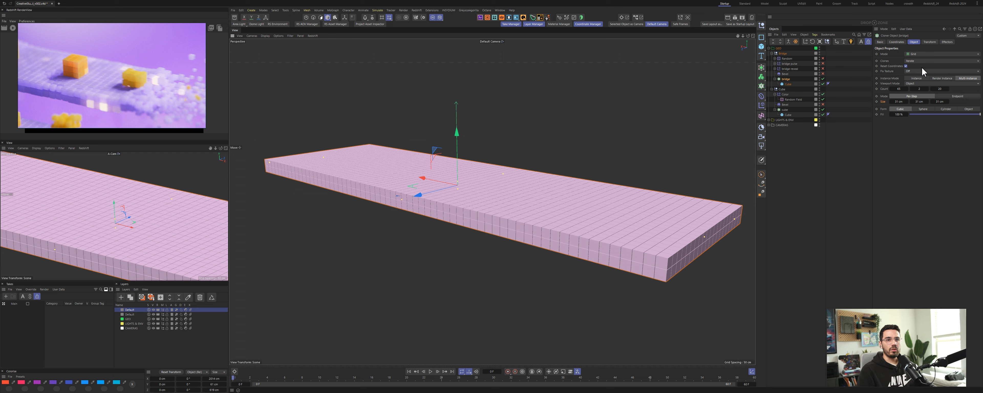
{"action": "mouse_move", "coordinate": [594, 221]}
{"action": "left_mouse_down", "text": "alt"}
{"action": "mouse_move", "coordinate": [524, 218]}
{"action": "mouse_move", "coordinate": [573, 215]}
{"action": "mouse_move", "coordinate": [557, 218]}
{"action": "left_mouse_up", "text": "alt"}
{"action": "left_click", "coordinate": [800, 84]}
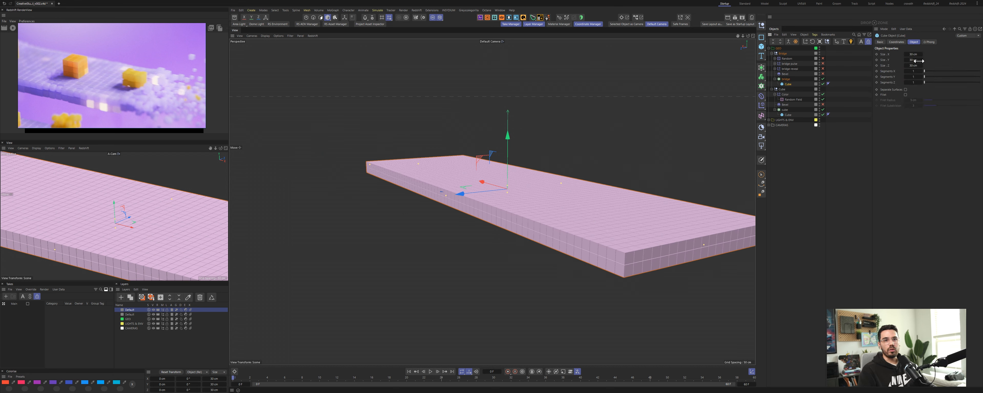
{"action": "left_click_drag", "start_coordinate": [513, 196], "coordinate": [535, 216], "text": "alt"}
{"action": "right_click_drag", "start_coordinate": [481, 176], "coordinate": [532, 174], "text": "alt"}
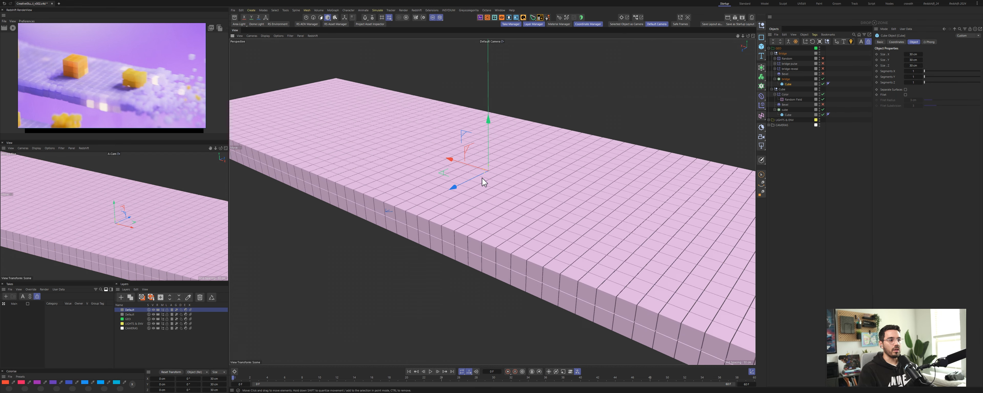
{"action": "mouse_move", "coordinate": [483, 177]}
{"action": "left_mouse_down", "text": "alt"}
{"action": "mouse_move", "coordinate": [492, 169]}
{"action": "mouse_move", "coordinate": [498, 182]}
{"action": "left_mouse_up", "text": "alt"}
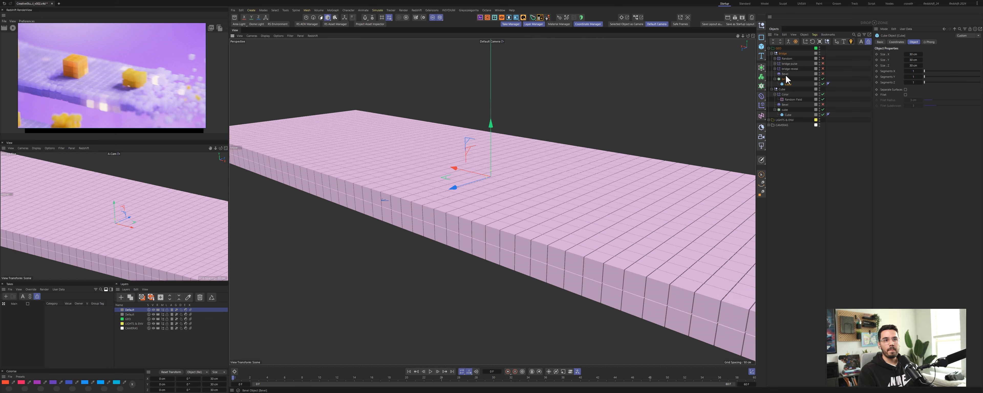
{"action": "left_click", "coordinate": [823, 74]}
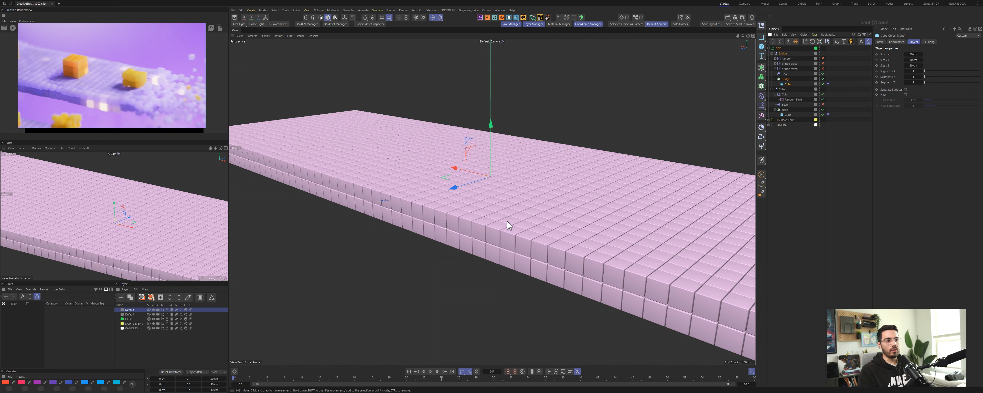
{"action": "right_click_drag", "start_coordinate": [491, 234], "coordinate": [532, 217], "text": "alt"}
{"action": "scroll", "coordinate": [53, 76], "scroll_direction": "up", "scroll_amount": 8}
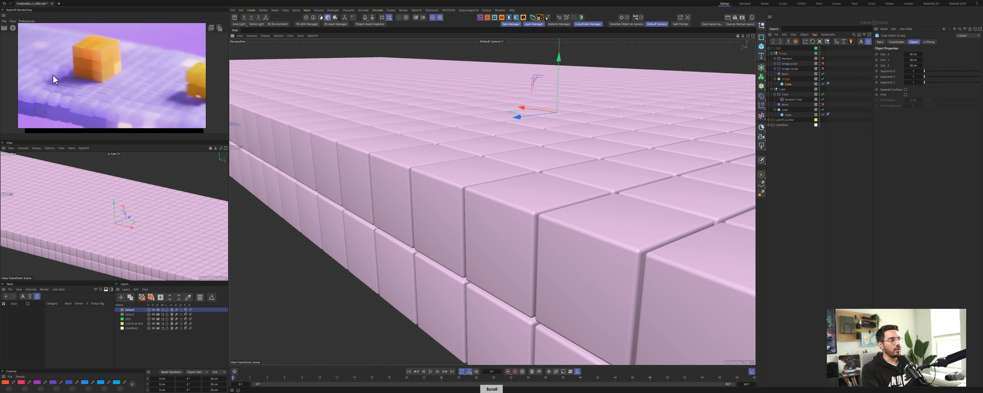
Step: Open the bridge cloner's effectors and move the Random effector below the bridge inner and outer effectors in the hierarchy
{"action": "middle_click_drag", "start_coordinate": [111, 93], "coordinate": [96, 85]}
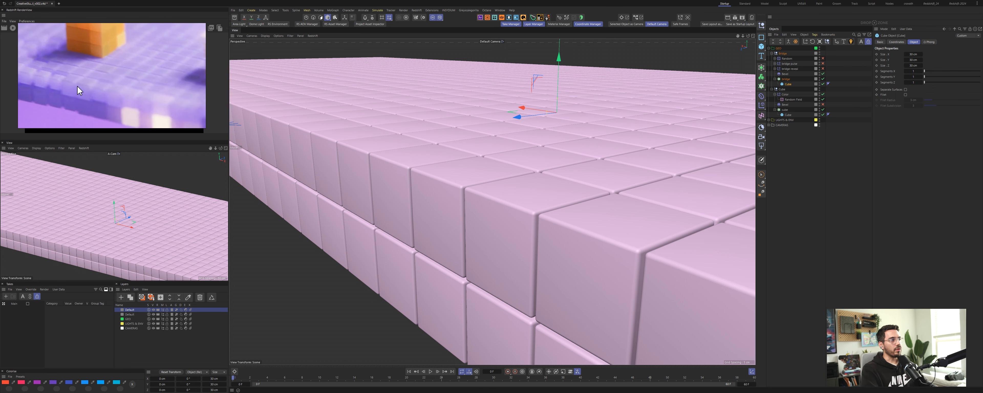
{"action": "left_click", "coordinate": [786, 79]}
{"action": "left_click", "coordinate": [947, 42]}
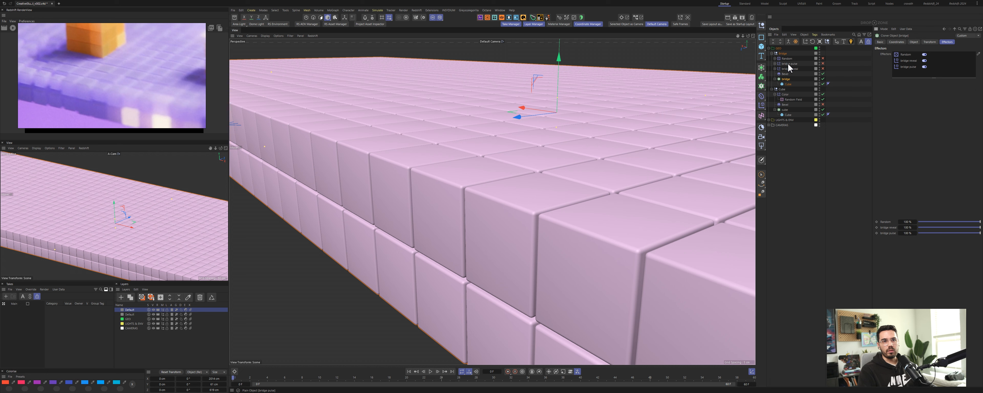
{"action": "left_click_drag", "start_coordinate": [789, 62], "coordinate": [785, 82]}
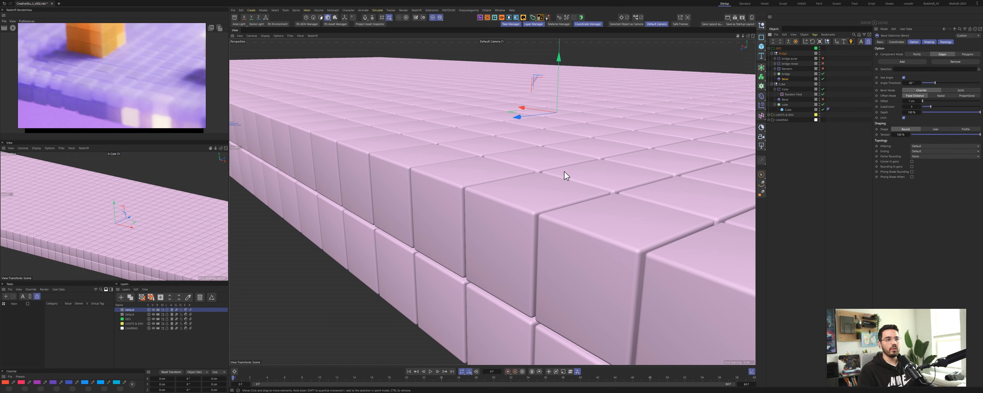
Step: Enable the Random effector on the bridge cloner to punch random holes into the bridge surface
{"action": "scroll", "coordinate": [564, 172], "scroll_direction": "down", "scroll_amount": 5}
{"action": "left_click_drag", "start_coordinate": [593, 157], "coordinate": [506, 193], "text": "alt"}
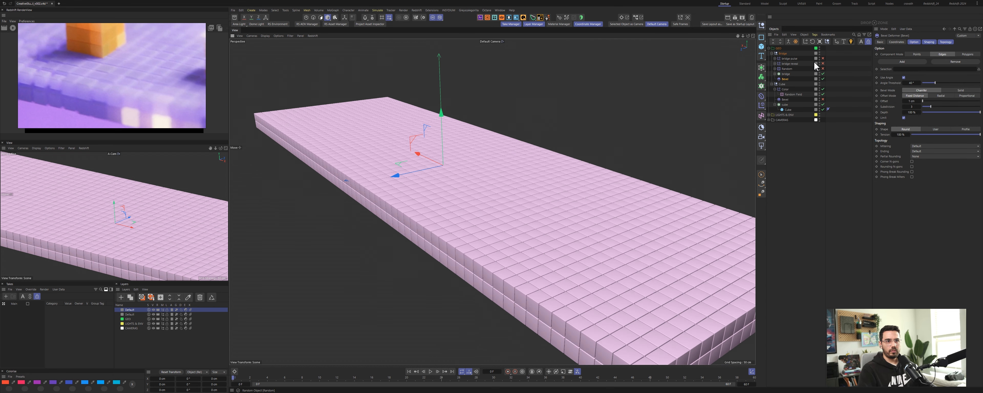
{"action": "left_click", "coordinate": [788, 70]}
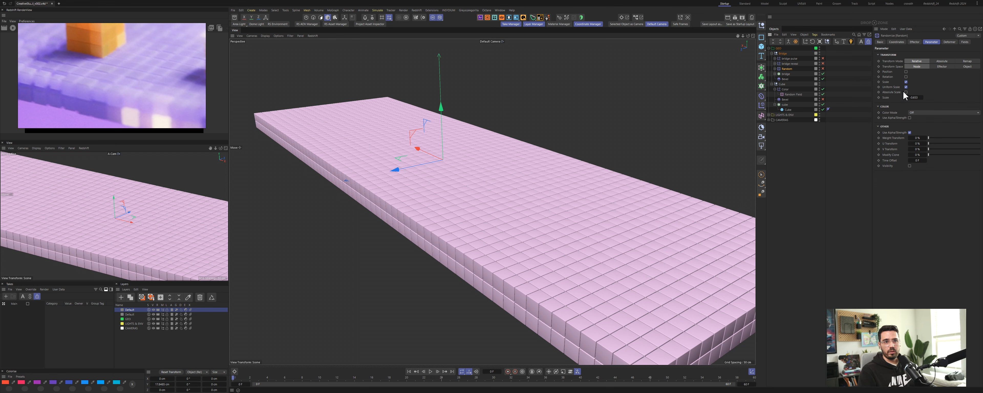
{"action": "left_click", "coordinate": [823, 69]}
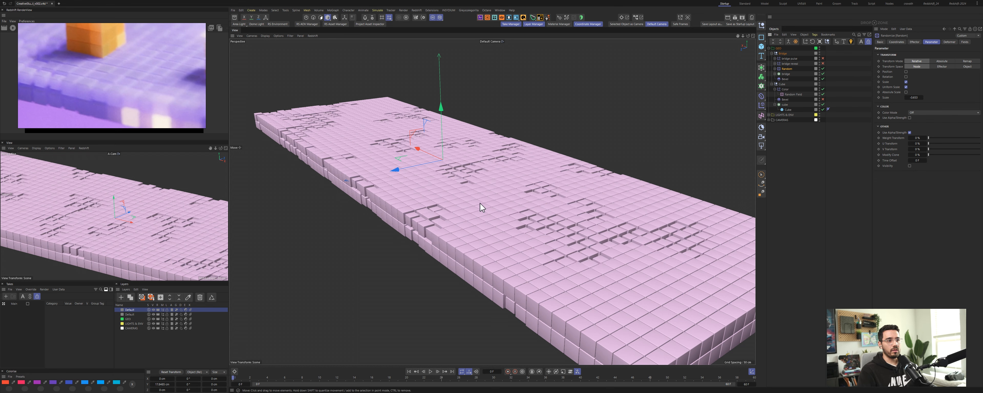
{"action": "mouse_move", "coordinate": [480, 203]}
{"action": "left_mouse_down", "text": "alt"}
{"action": "mouse_move", "coordinate": [429, 204]}
{"action": "mouse_move", "coordinate": [460, 218]}
{"action": "mouse_move", "coordinate": [487, 203]}
{"action": "left_mouse_up", "text": "alt"}
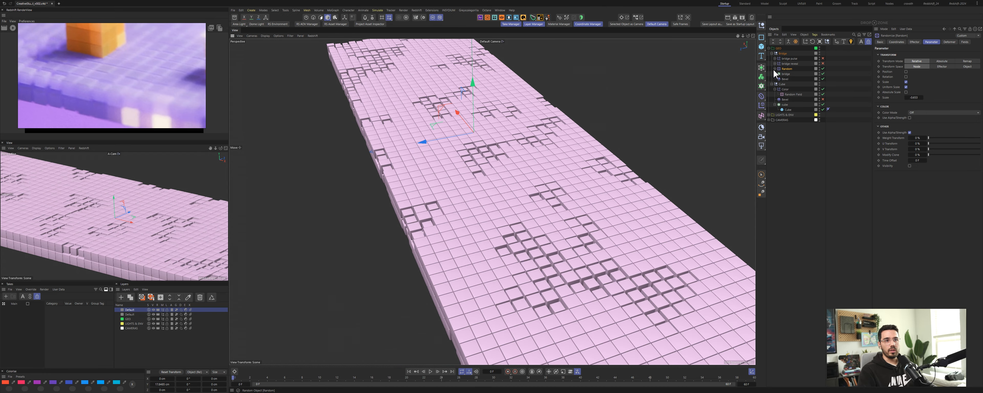
Step: Toggle the Random effector's field off and back on to compare the bridge with and without it
{"action": "left_click", "coordinate": [775, 69]}
{"action": "left_click", "coordinate": [823, 74]}
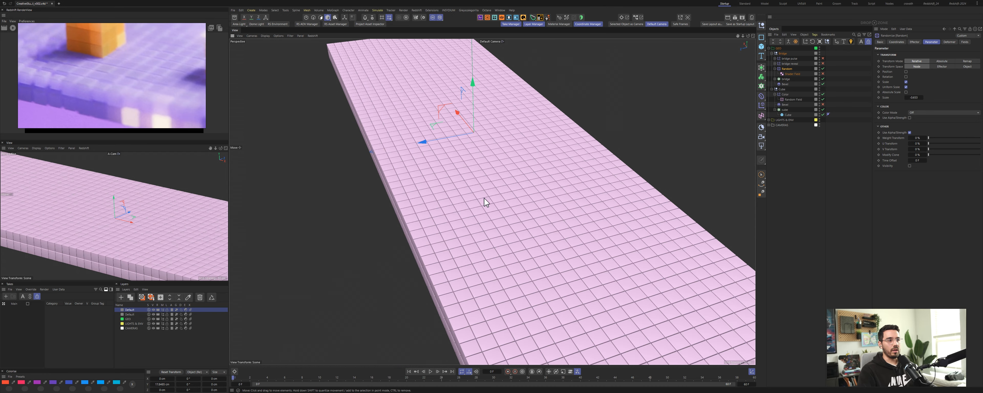
{"action": "left_click_drag", "start_coordinate": [485, 202], "coordinate": [467, 209], "text": "alt"}
{"action": "left_click", "coordinate": [824, 73]}
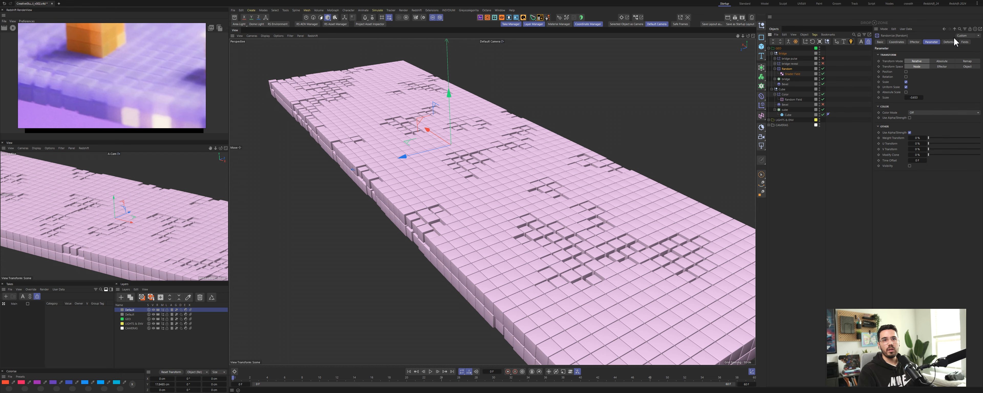
Step: Disable the field layer in the Random effector's Fields list
{"action": "left_click", "coordinate": [964, 41]}
{"action": "left_click", "coordinate": [878, 66]}
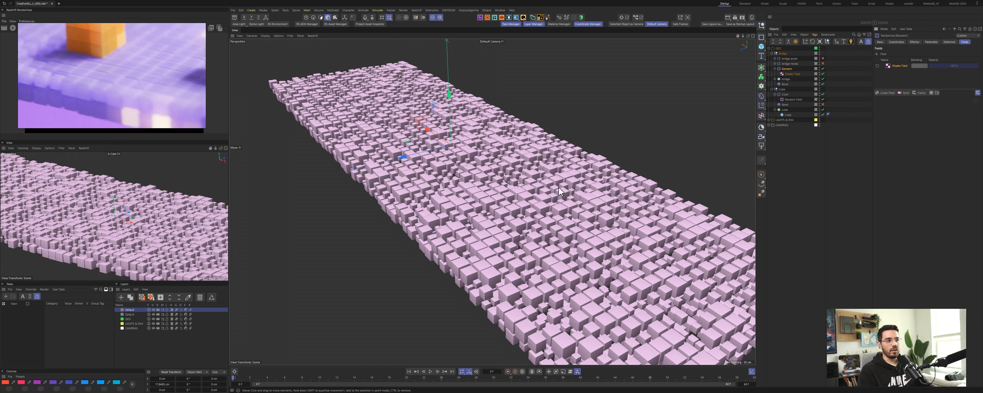
{"action": "left_click_drag", "start_coordinate": [468, 145], "coordinate": [487, 181], "text": "alt"}
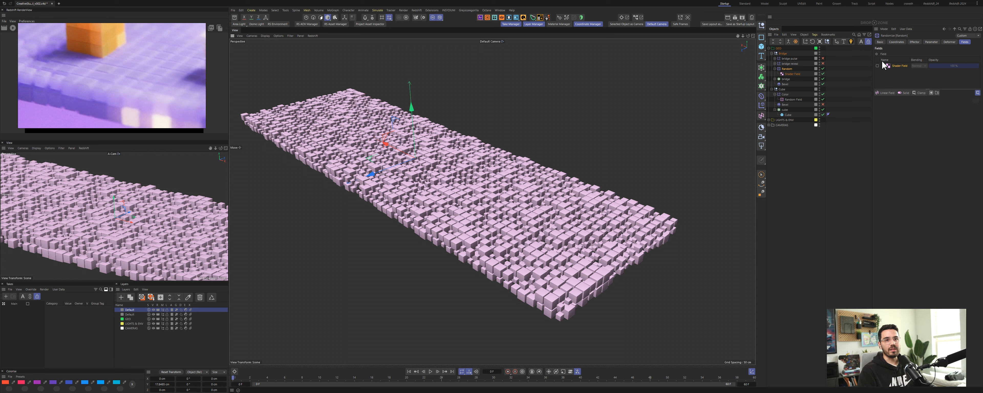
{"action": "scroll", "coordinate": [133, 68], "scroll_direction": "down", "scroll_amount": 3}
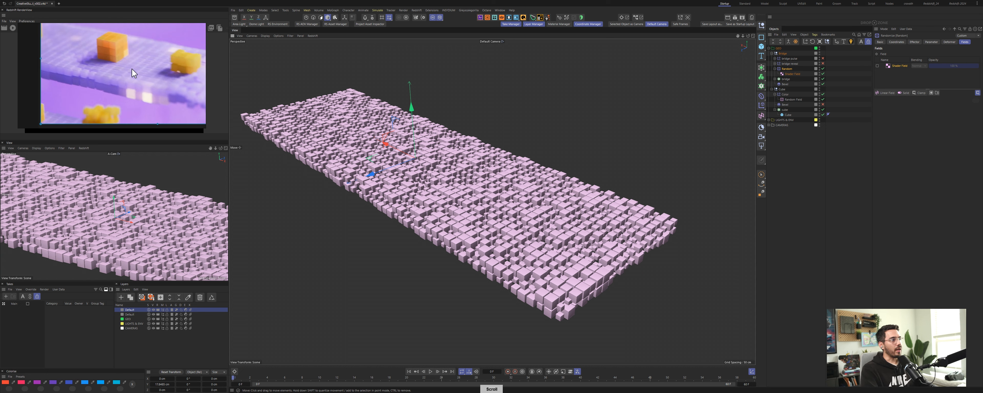
Step: Switch to the reference viewer, scrub through the Excerpt_REF video, and return to Cinema 4D
{"action": "left_click", "coordinate": [548, 0]}
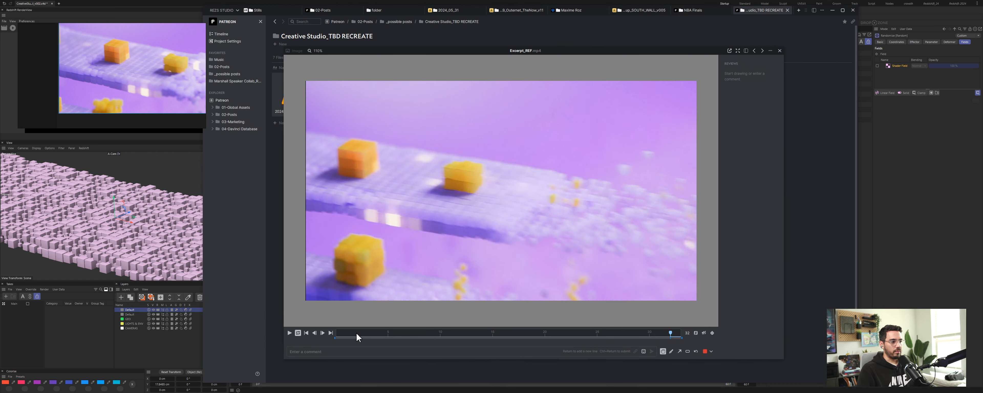
{"action": "left_click_drag", "start_coordinate": [358, 333], "coordinate": [630, 334]}
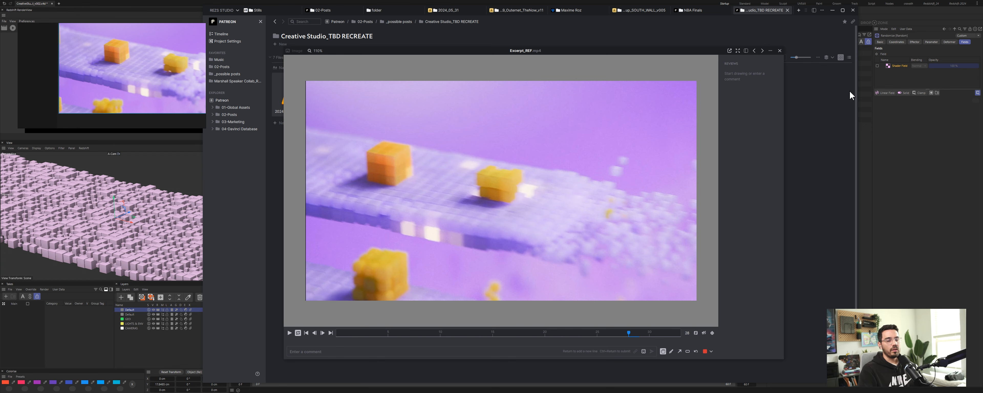
{"action": "left_click", "coordinate": [898, 135]}
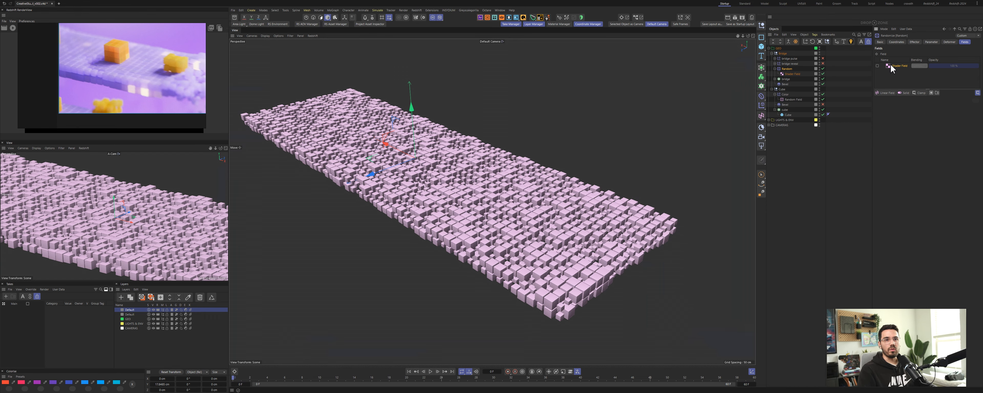
Step: Re-enable the field layer in the Random effector's Fields list
{"action": "left_click", "coordinate": [901, 66]}
{"action": "left_click", "coordinate": [878, 66]}
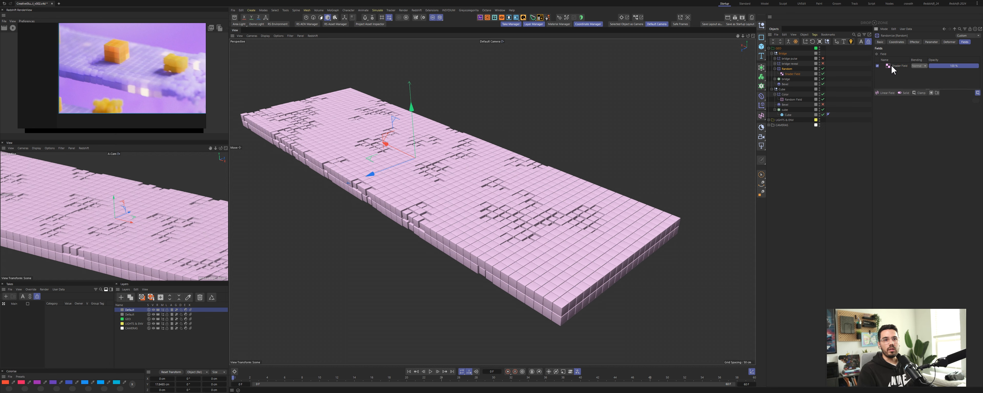
Step: Select the Random effector's Shader Field and open its noise shader properties
{"action": "left_click", "coordinate": [793, 74]}
{"action": "left_click", "coordinate": [928, 42]}
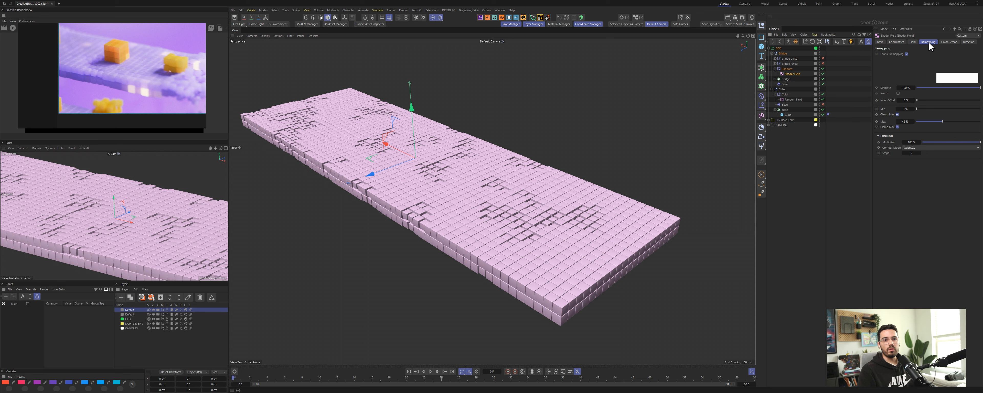
{"action": "left_click", "coordinate": [913, 42]}
{"action": "left_click", "coordinate": [912, 66]}
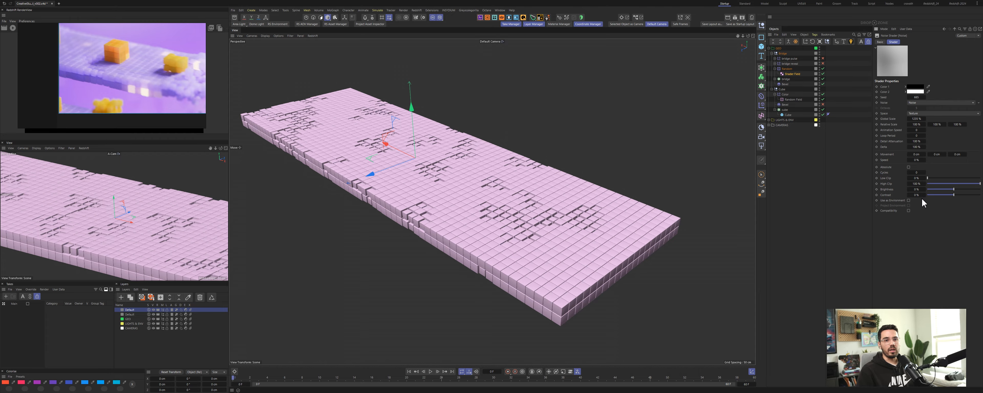
{"action": "mouse_move", "coordinate": [410, 159]}
{"action": "left_mouse_down", "text": "alt"}
{"action": "mouse_move", "coordinate": [383, 187]}
{"action": "mouse_move", "coordinate": [460, 148]}
{"action": "mouse_move", "coordinate": [439, 164]}
{"action": "mouse_move", "coordinate": [419, 162]}
{"action": "left_mouse_up", "text": "alt"}
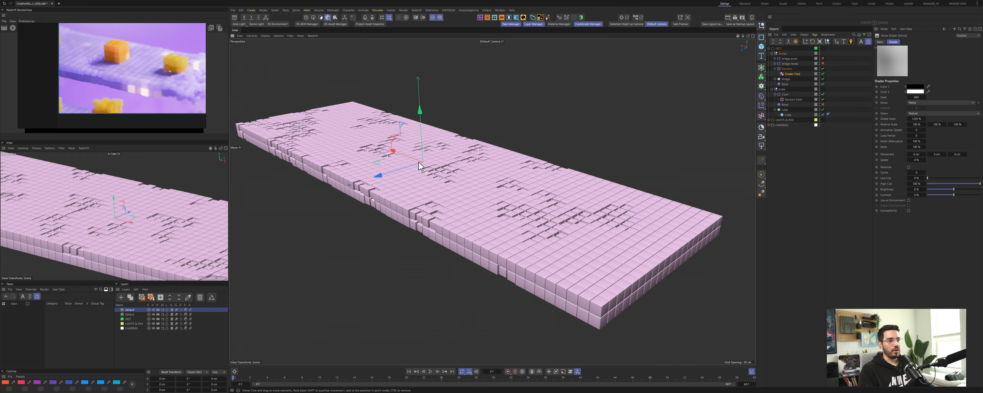
Step: Enable the bridge inner effector, expand it, and select its Spherical Field
{"action": "left_click", "coordinate": [790, 64]}
{"action": "left_click", "coordinate": [823, 64]}
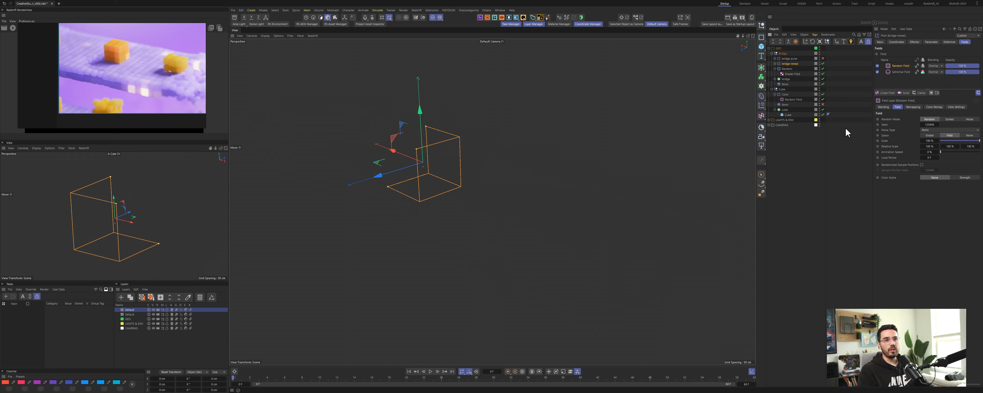
{"action": "left_click", "coordinate": [776, 64]}
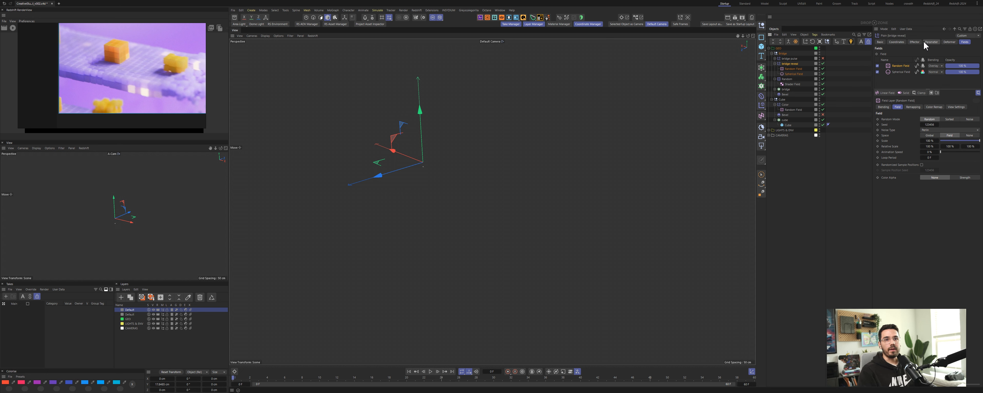
{"action": "left_click", "coordinate": [931, 42]}
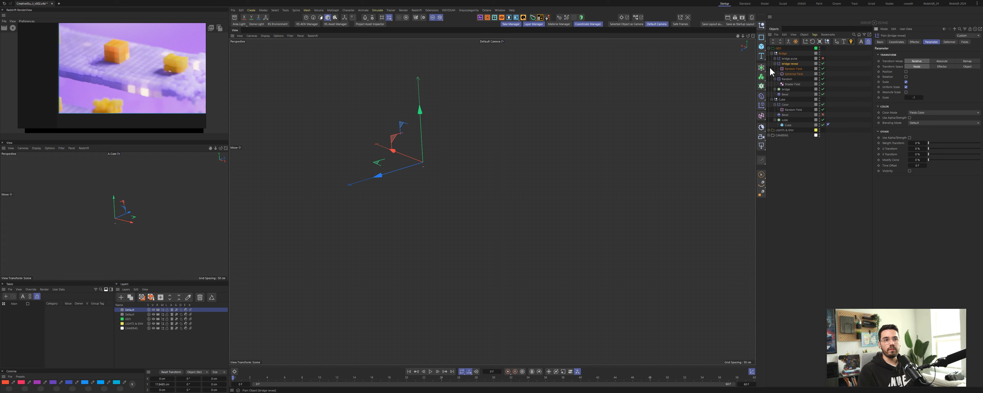
{"action": "left_click", "coordinate": [793, 75]}
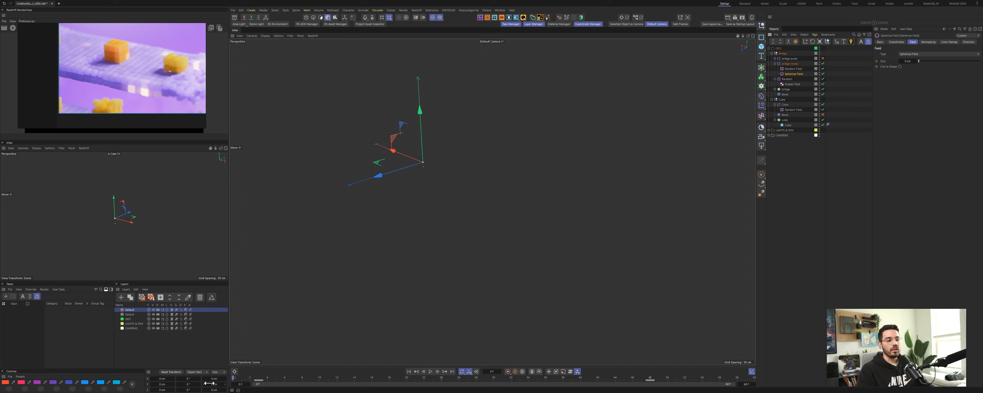
Step: Disable the bridge inner effector's Random Field and scrub the timeline to preview the spherical falloff
{"action": "left_click_drag", "start_coordinate": [238, 383], "coordinate": [316, 389]}
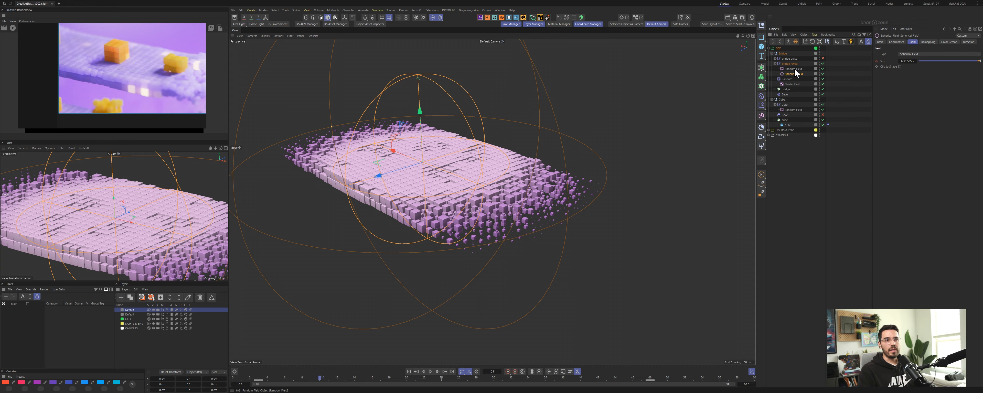
{"action": "left_click", "coordinate": [823, 69]}
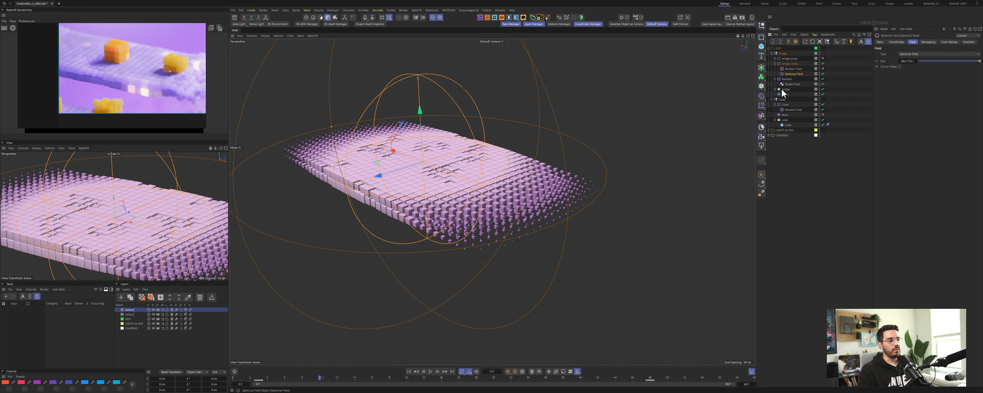
{"action": "left_click_drag", "start_coordinate": [457, 194], "coordinate": [516, 192], "text": "alt"}
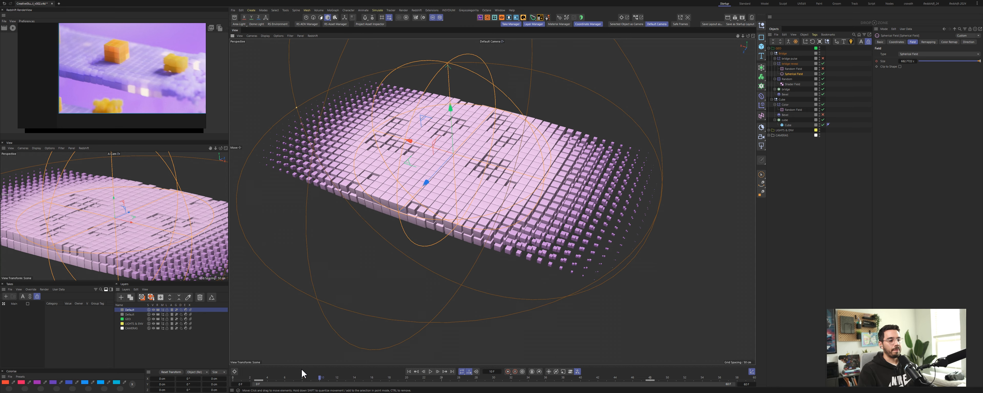
{"action": "left_click_drag", "start_coordinate": [318, 377], "coordinate": [337, 391]}
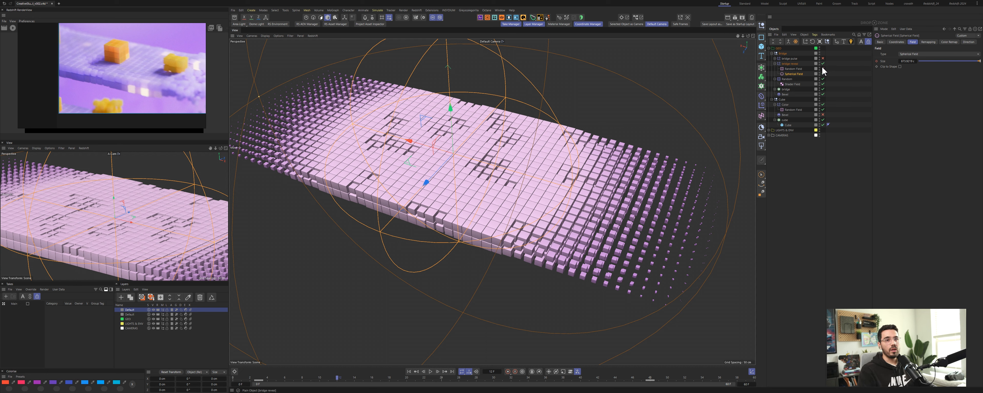
Step: Re-enable the Random Field in the bridge inner effector's Fields list and scrub the timeline
{"action": "left_click", "coordinate": [790, 64]}
{"action": "left_click", "coordinate": [965, 42]}
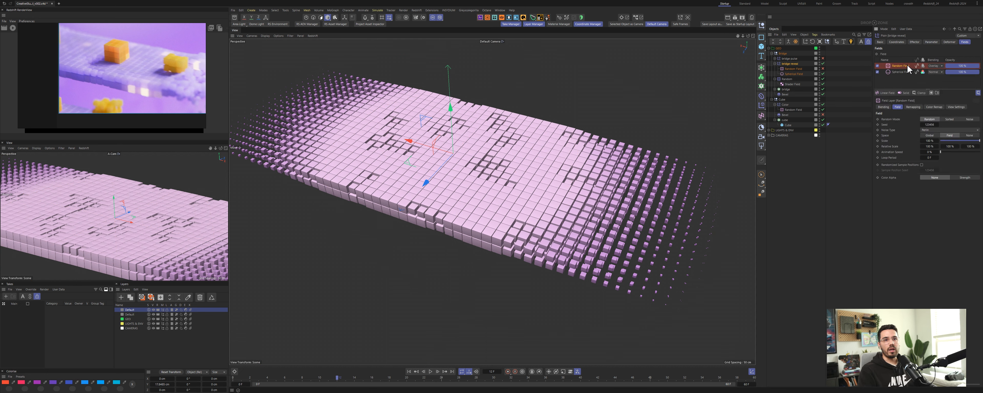
{"action": "left_click", "coordinate": [824, 69]}
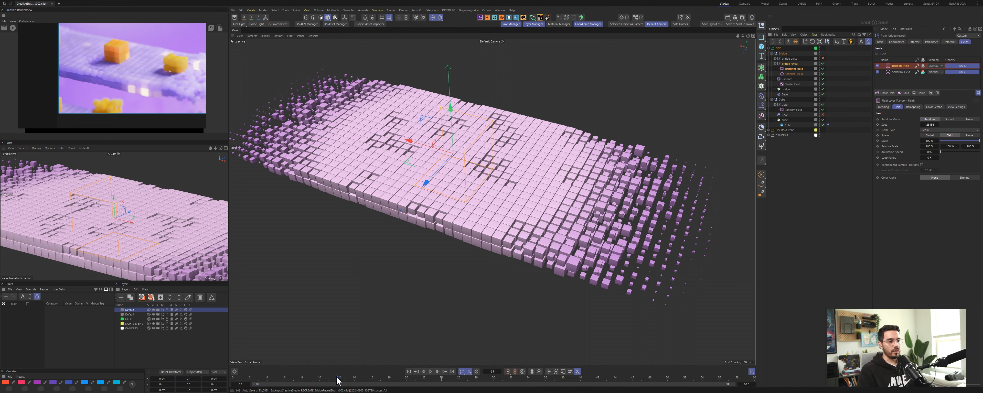
{"action": "mouse_move", "coordinate": [337, 380]}
{"action": "left_mouse_down"}
{"action": "mouse_move", "coordinate": [262, 384]}
{"action": "mouse_move", "coordinate": [377, 384]}
{"action": "mouse_move", "coordinate": [285, 385]}
{"action": "mouse_move", "coordinate": [345, 389]}
{"action": "left_mouse_up"}
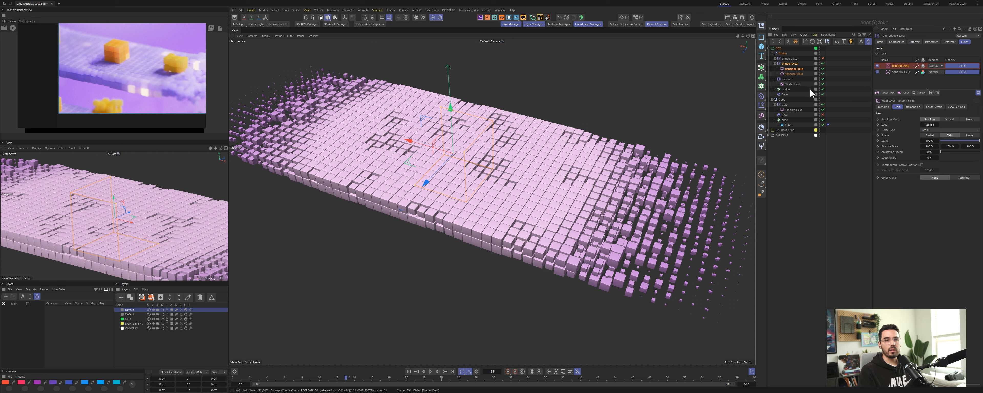
Step: Select the bridge outer effector, expand it, and enable its Random Field in the fields list
{"action": "left_click", "coordinate": [775, 63]}
{"action": "left_click", "coordinate": [788, 59]}
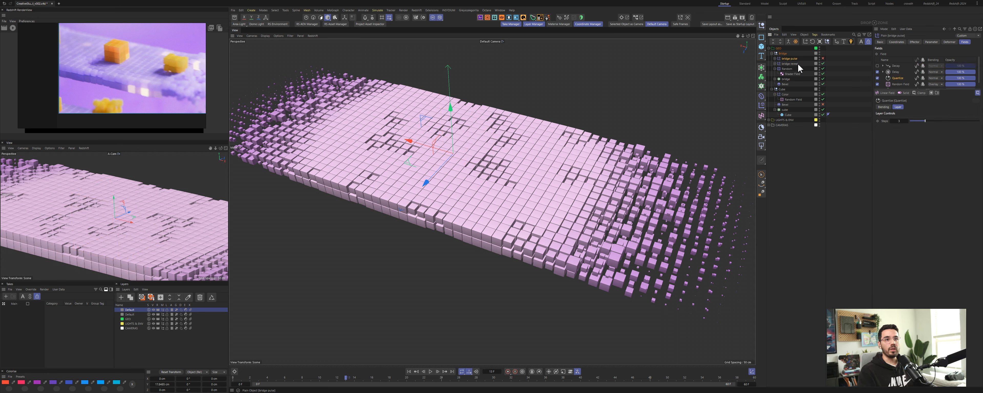
{"action": "left_click", "coordinate": [775, 58]}
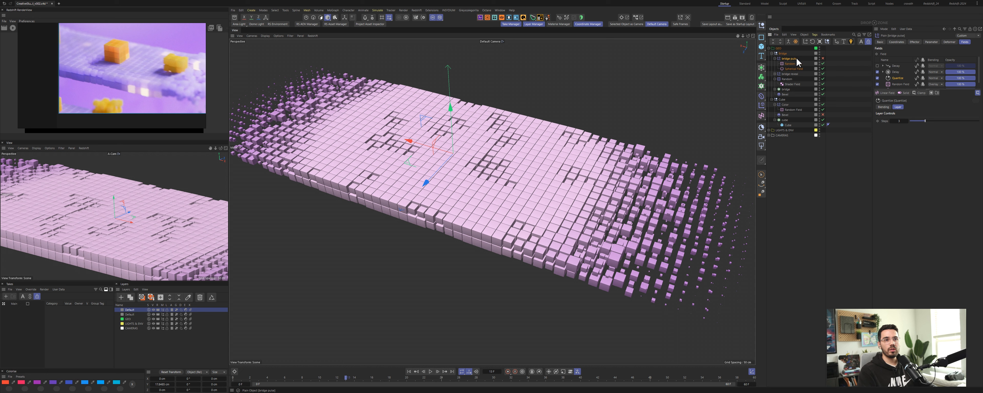
{"action": "left_click", "coordinate": [824, 64]}
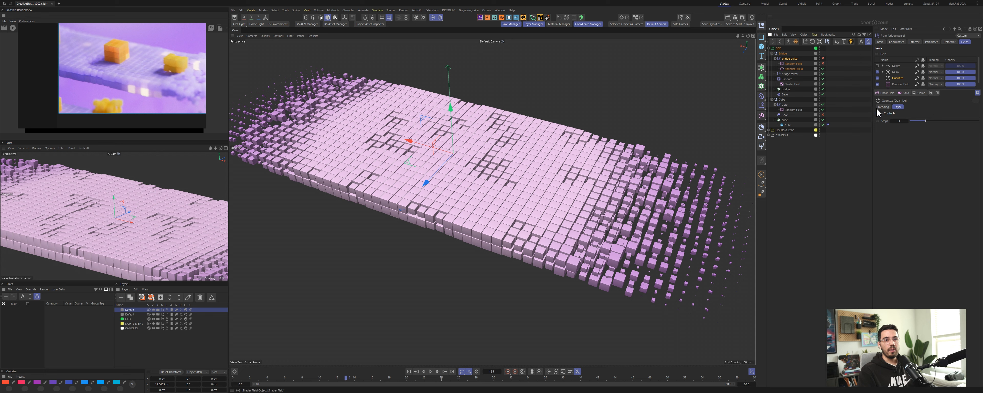
{"action": "left_click", "coordinate": [898, 93]}
{"action": "left_click", "coordinate": [910, 107]}
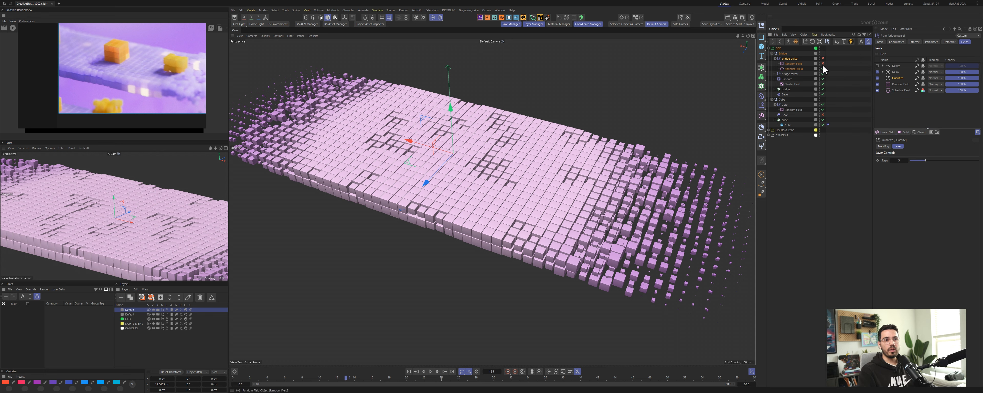
Step: Rename the bridge outer effector's Spherical Field to "Spherical Field pulse"
{"action": "left_click", "coordinate": [801, 68]}
{"action": "double_click", "coordinate": [803, 69]}
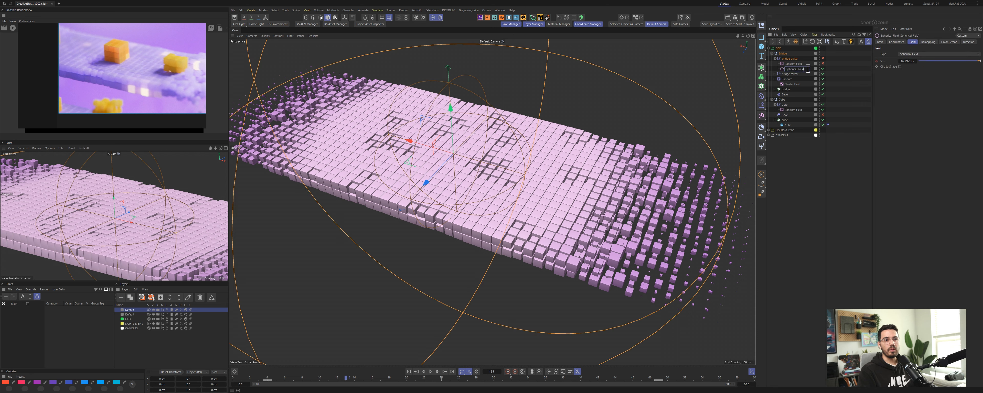
{"action": "type", "text": "puls"}
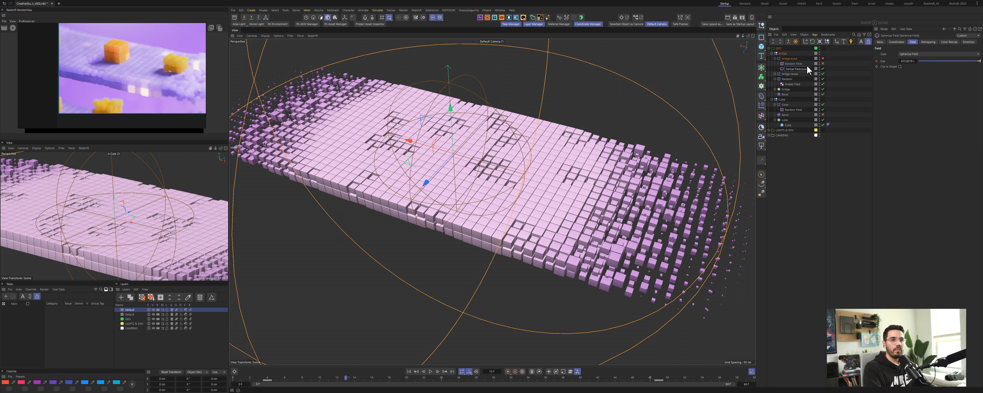
{"action": "type", "text": "e"}
{"action": "key", "text": "Return"}
Step: Expand the bridge inner effector and rename its Spherical Field to "Spherical Field reveal"
{"action": "left_click", "coordinate": [775, 74]}
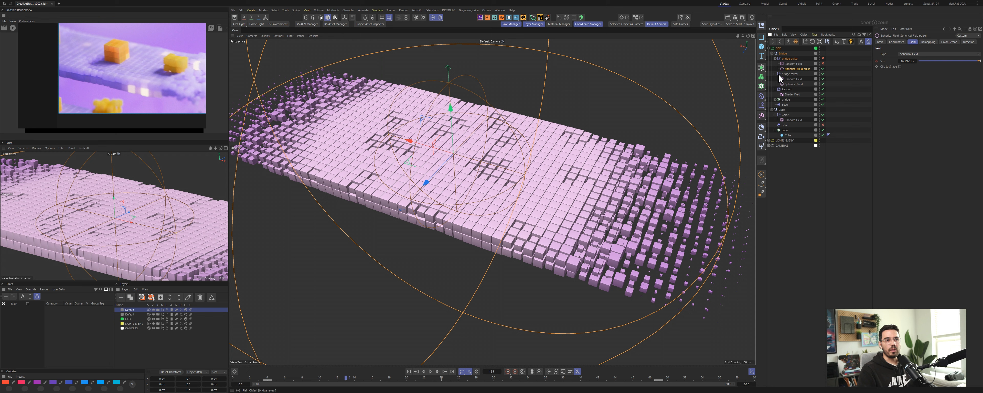
{"action": "left_click", "coordinate": [802, 85]}
{"action": "double_click", "coordinate": [801, 84]}
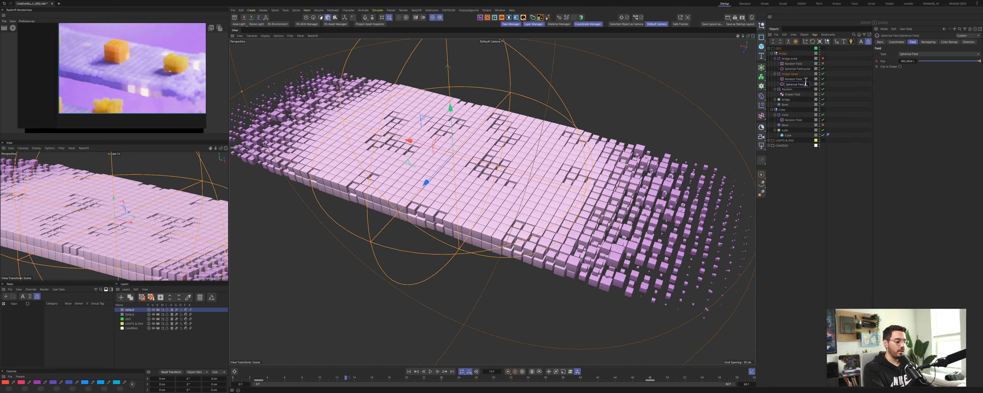
{"action": "type", "text": "reveal"}
{"action": "key", "text": "Return"}
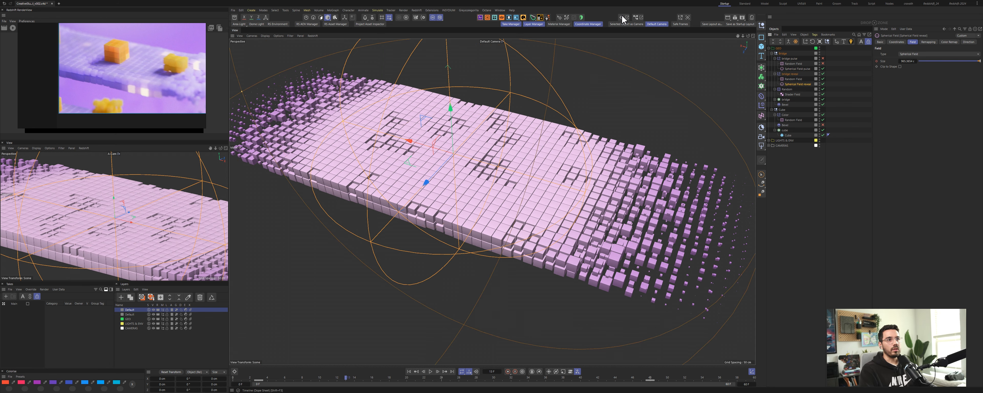
Step: Open the Dope Sheet and shift the spherical fields' keyframes along the timeline
{"action": "left_click", "coordinate": [622, 18]}
{"action": "right_click_drag", "start_coordinate": [541, 249], "coordinate": [461, 242], "text": "alt"}
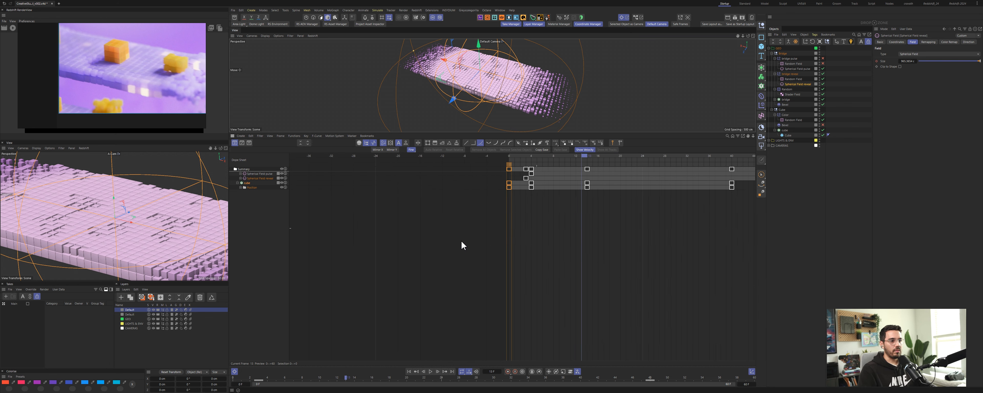
{"action": "middle_click_drag", "start_coordinate": [618, 225], "coordinate": [522, 224], "text": "alt"}
{"action": "right_click_drag", "start_coordinate": [492, 216], "coordinate": [600, 202], "text": "alt"}
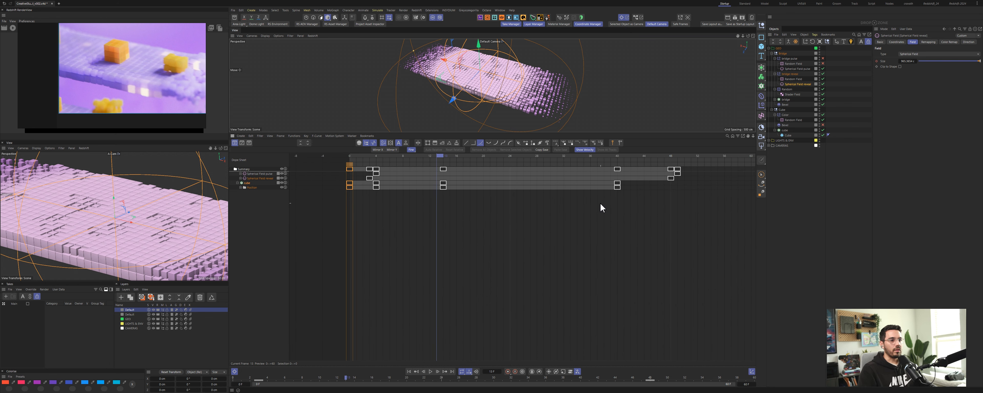
{"action": "middle_click_drag", "start_coordinate": [600, 202], "coordinate": [573, 202], "text": "alt"}
Step: Inspect the F-curves of the Spherical Field pulse and Spherical Field reveal tracks
{"action": "left_click", "coordinate": [261, 175]}
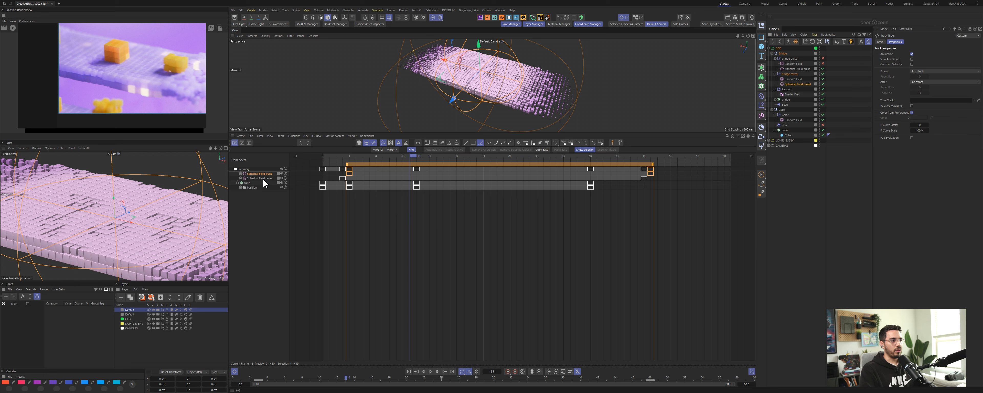
{"action": "left_click", "coordinate": [268, 178]}
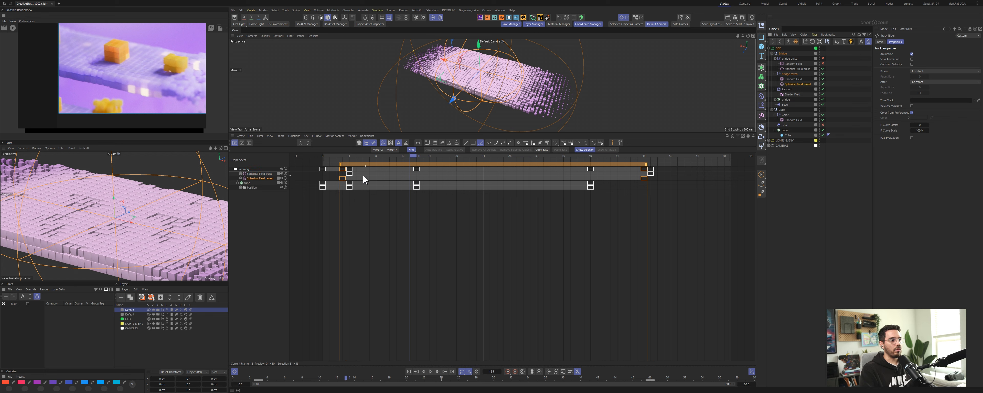
{"action": "left_click", "coordinate": [262, 175]}
{"action": "key", "text": "Tab"}
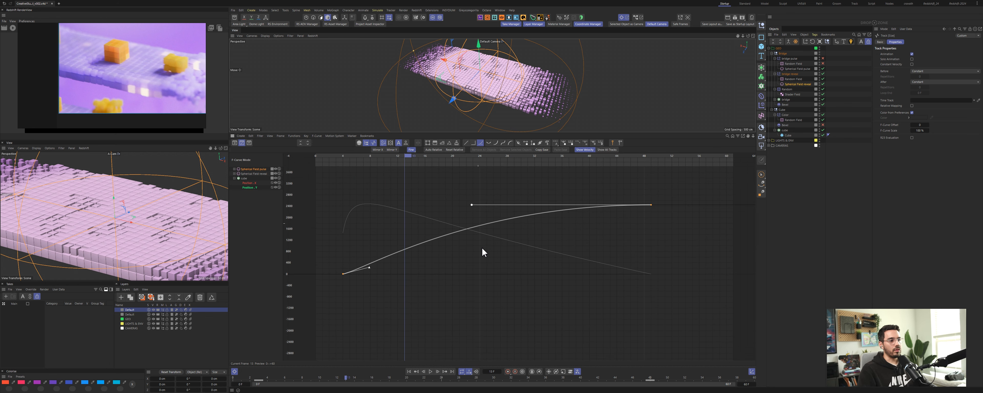
{"action": "middle_click_drag", "start_coordinate": [430, 256], "coordinate": [474, 255], "text": "alt"}
{"action": "right_click_drag", "start_coordinate": [474, 255], "coordinate": [498, 246], "text": "alt"}
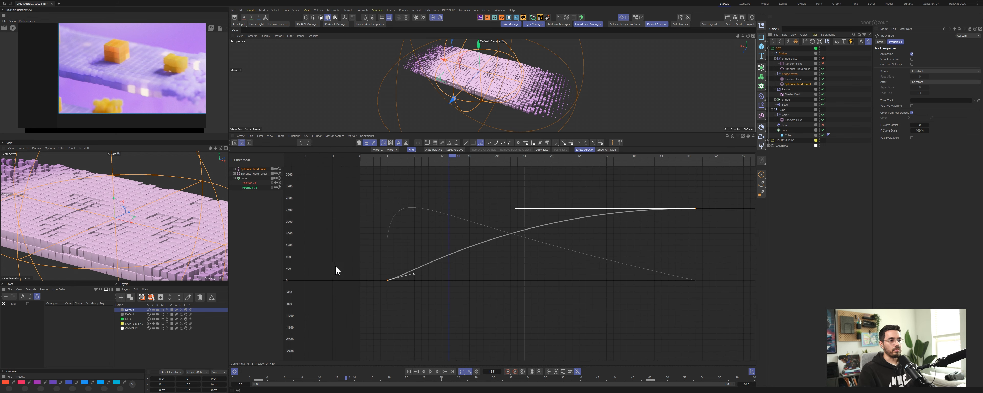
{"action": "left_click", "coordinate": [262, 174]}
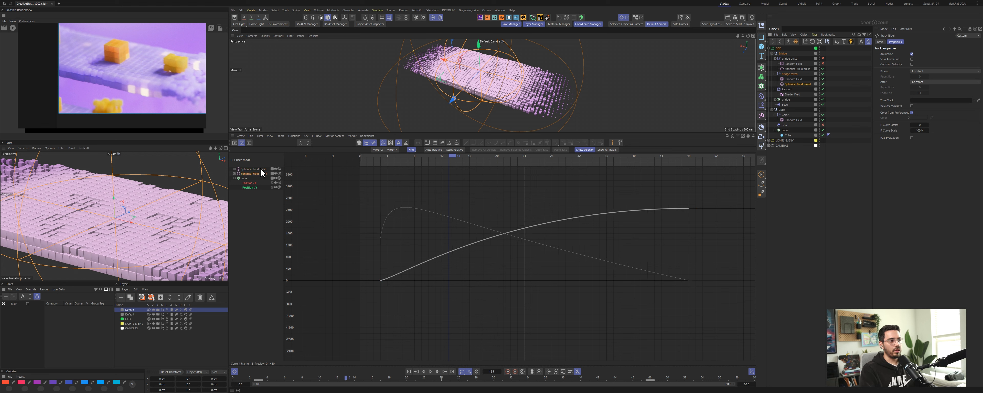
{"action": "left_click", "coordinate": [261, 169], "text": "ctrl"}
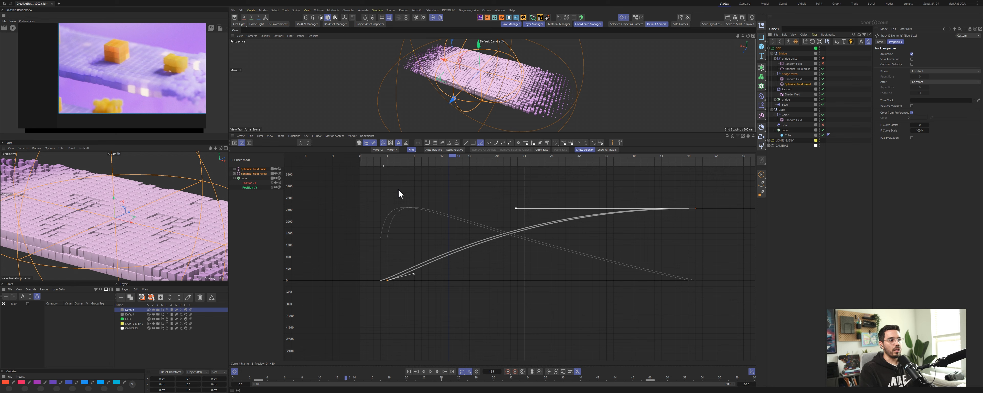
Step: Enable the bridge outer effector and raise its Y position parameter slightly
{"action": "left_click", "coordinate": [788, 59]}
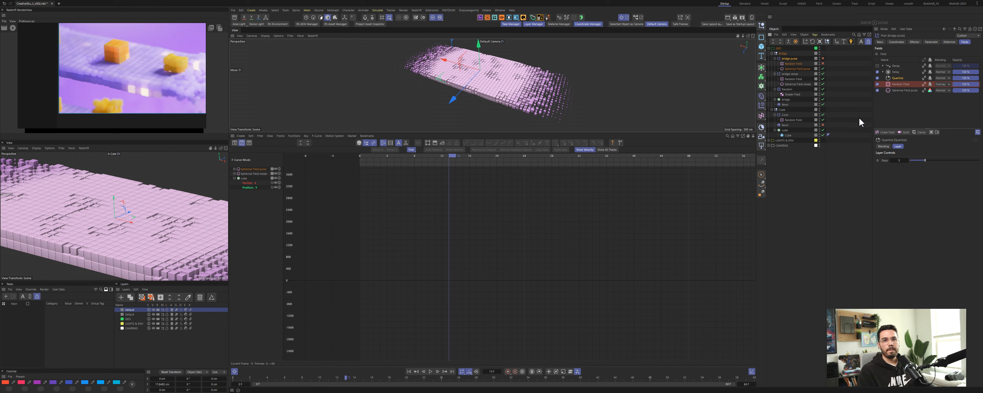
{"action": "left_click_drag", "start_coordinate": [399, 161], "coordinate": [421, 164]}
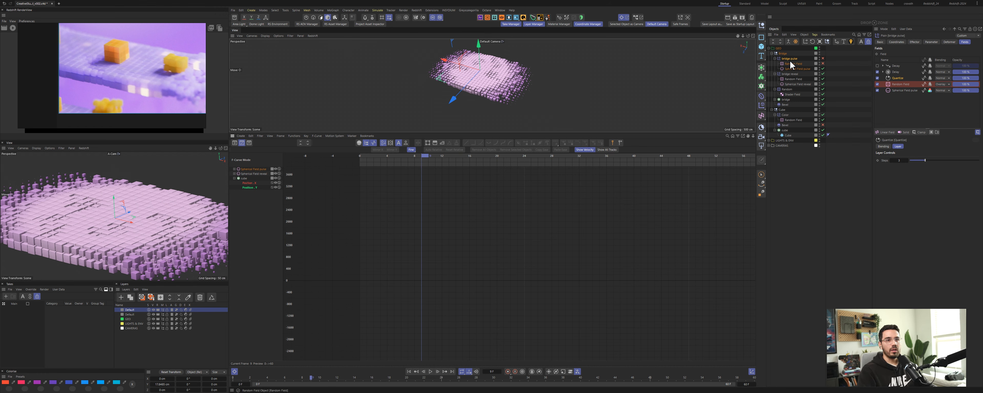
{"action": "left_click", "coordinate": [824, 58]}
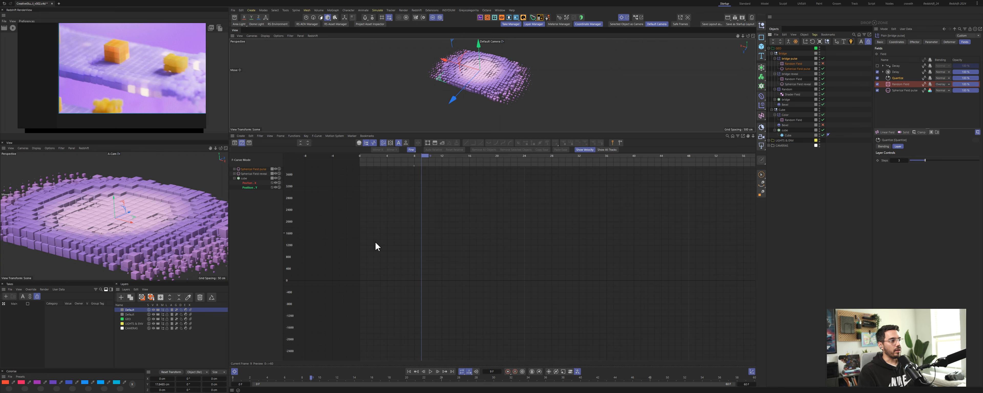
{"action": "left_click", "coordinate": [928, 42]}
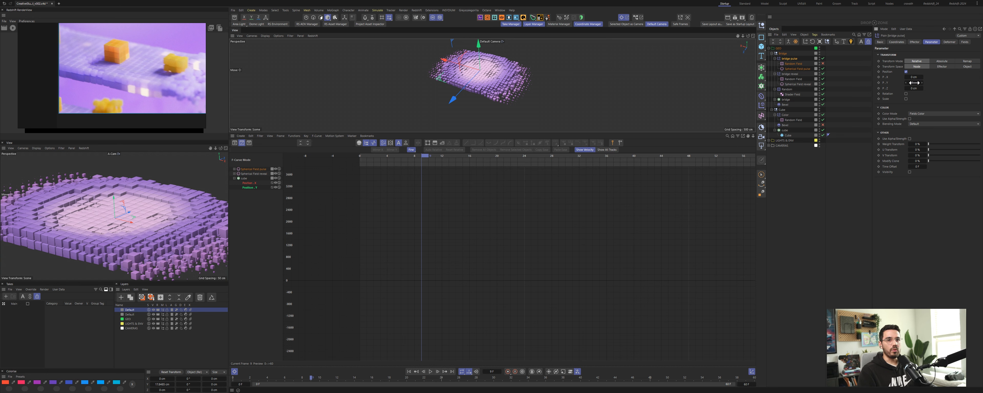
{"action": "left_click_drag", "start_coordinate": [914, 83], "coordinate": [920, 83]}
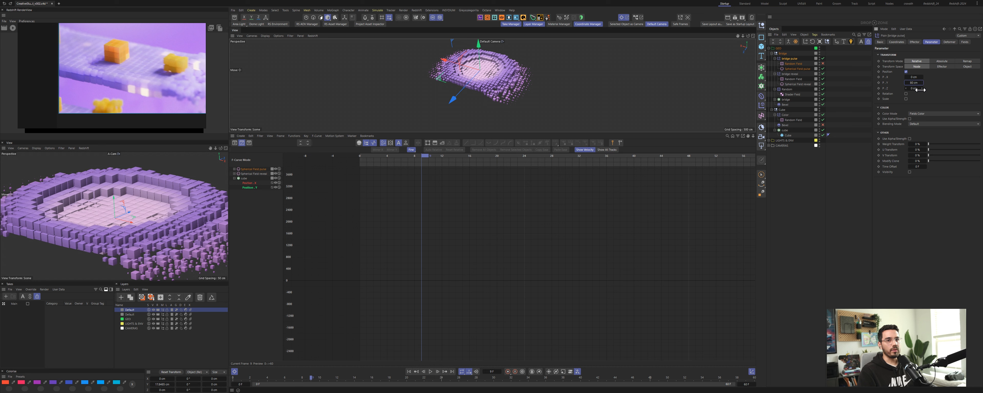
Step: Set the color remap of the bridge outer effector's Spherical Field pulse layer to green
{"action": "left_click", "coordinate": [801, 69]}
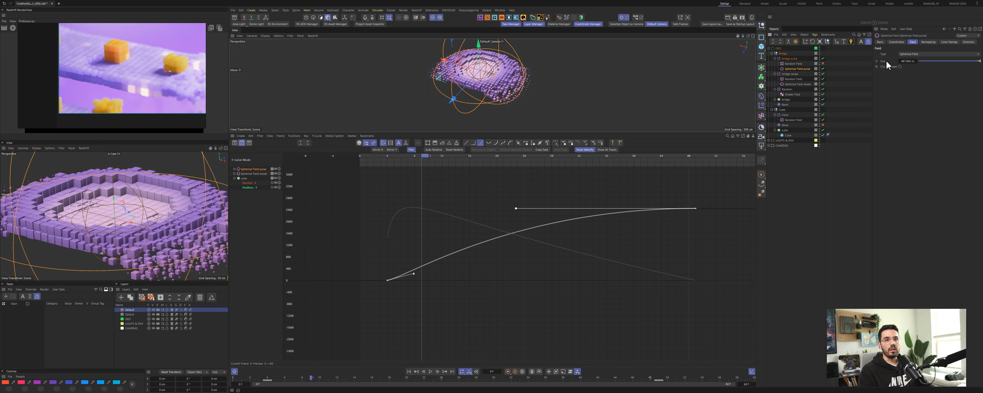
{"action": "left_click", "coordinate": [801, 58]}
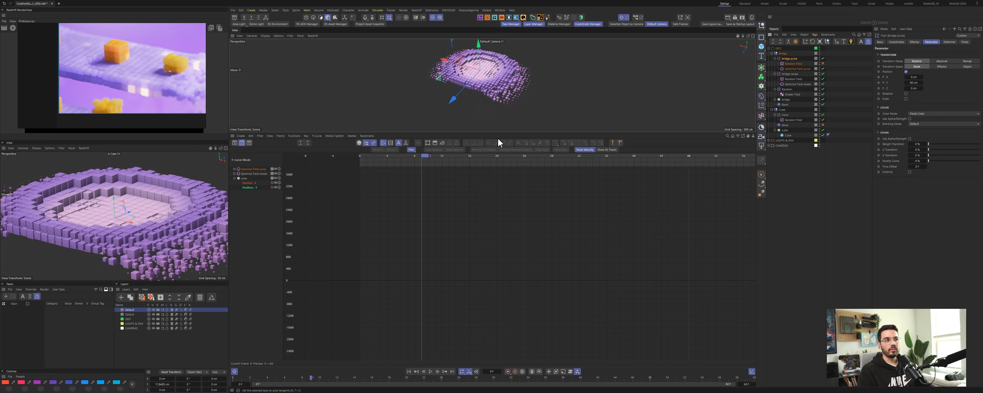
{"action": "left_click", "coordinate": [966, 42]}
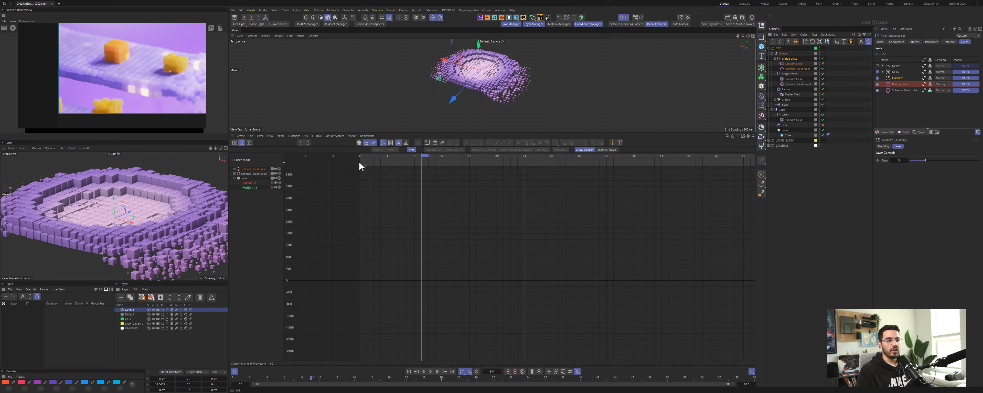
{"action": "left_click_drag", "start_coordinate": [392, 159], "coordinate": [416, 165]}
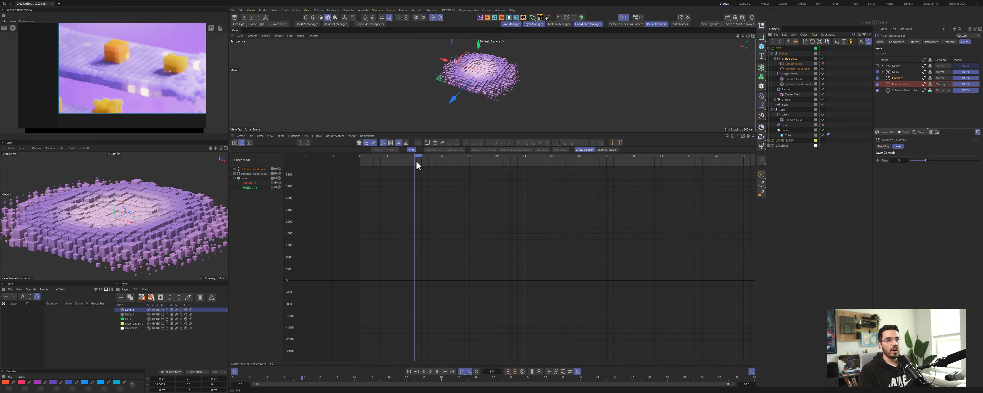
{"action": "left_click", "coordinate": [903, 91]}
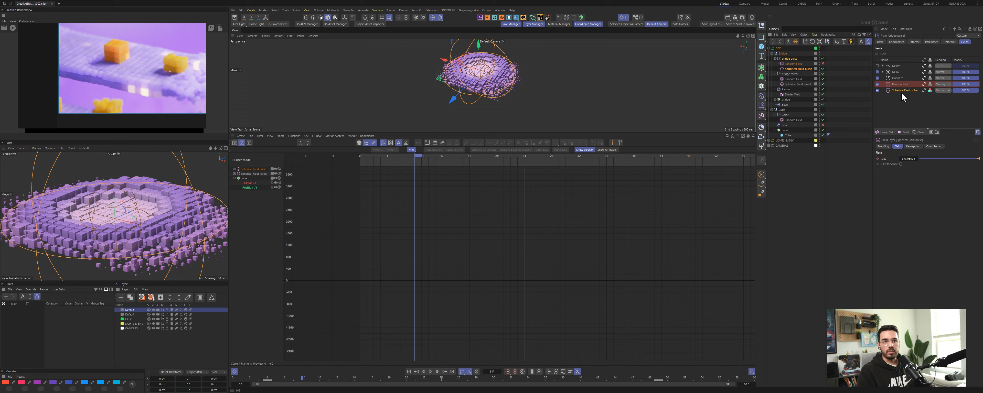
{"action": "left_click", "coordinate": [917, 147]}
{"action": "left_click", "coordinate": [933, 146]}
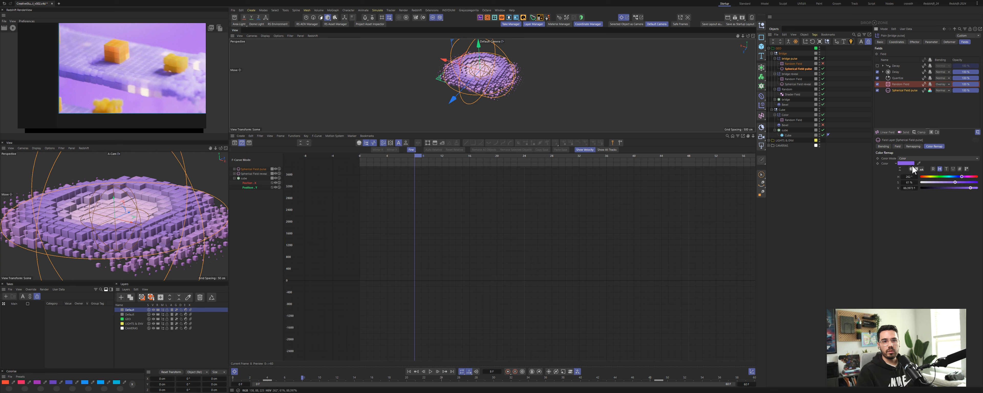
{"action": "left_click", "coordinate": [940, 178]}
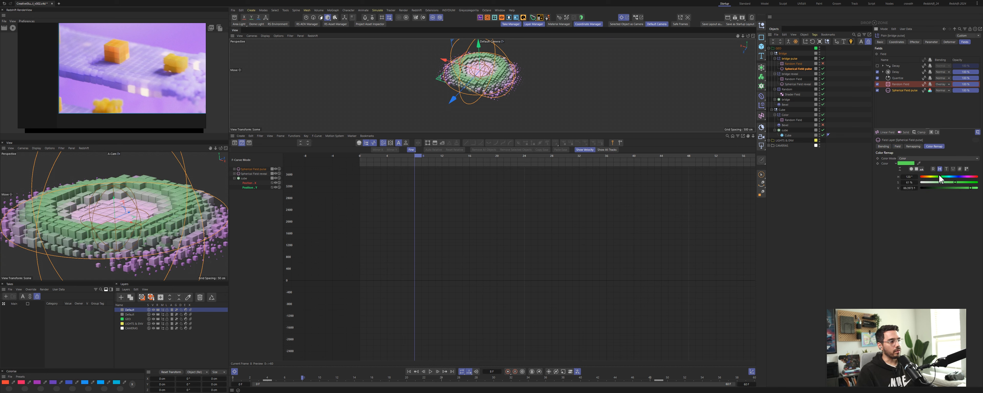
{"action": "mouse_move", "coordinate": [416, 157]}
{"action": "left_mouse_down"}
{"action": "mouse_move", "coordinate": [398, 158]}
{"action": "mouse_move", "coordinate": [408, 157]}
{"action": "left_mouse_up"}
Step: Return to the main layout and scrub the timeline to preview the pulse effect on the bridge
{"action": "left_click", "coordinate": [621, 17]}
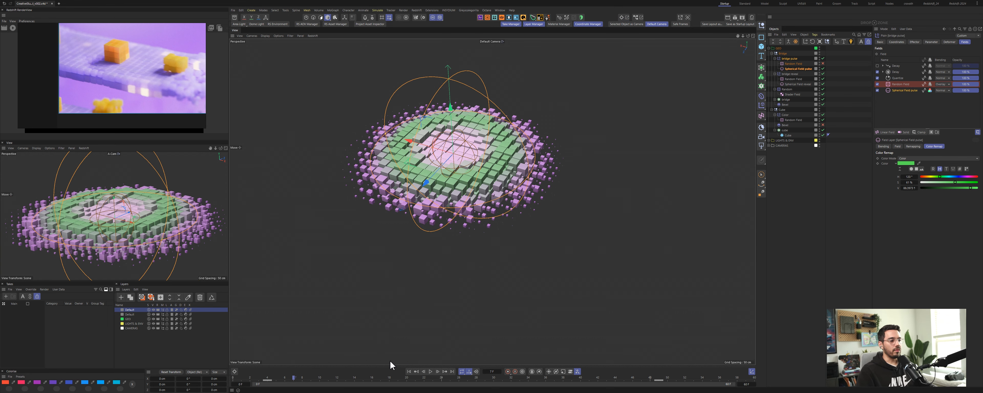
{"action": "left_click_drag", "start_coordinate": [293, 380], "coordinate": [328, 377]}
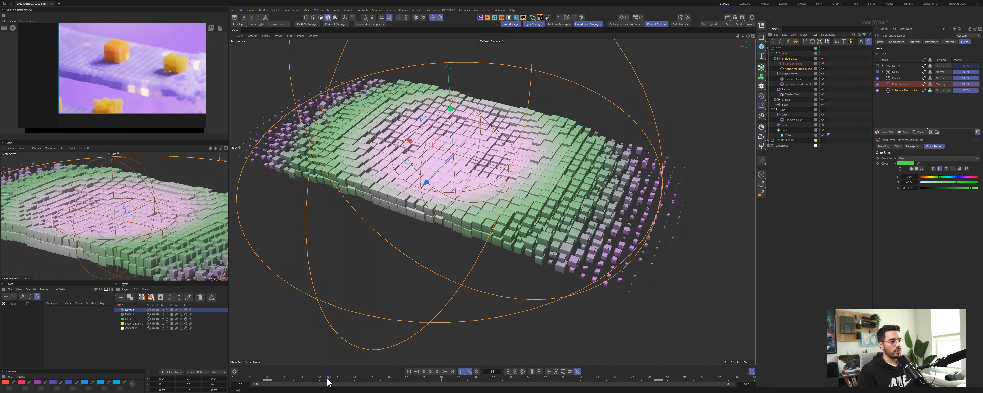
{"action": "left_click_drag", "start_coordinate": [334, 382], "coordinate": [538, 392]}
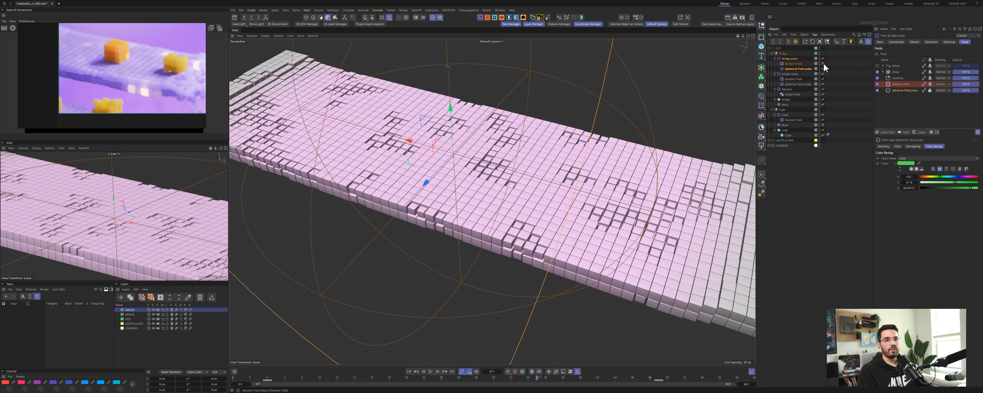
{"action": "mouse_move", "coordinate": [423, 382]}
{"action": "left_mouse_down"}
{"action": "mouse_move", "coordinate": [407, 383]}
{"action": "mouse_move", "coordinate": [416, 383]}
{"action": "left_mouse_up"}
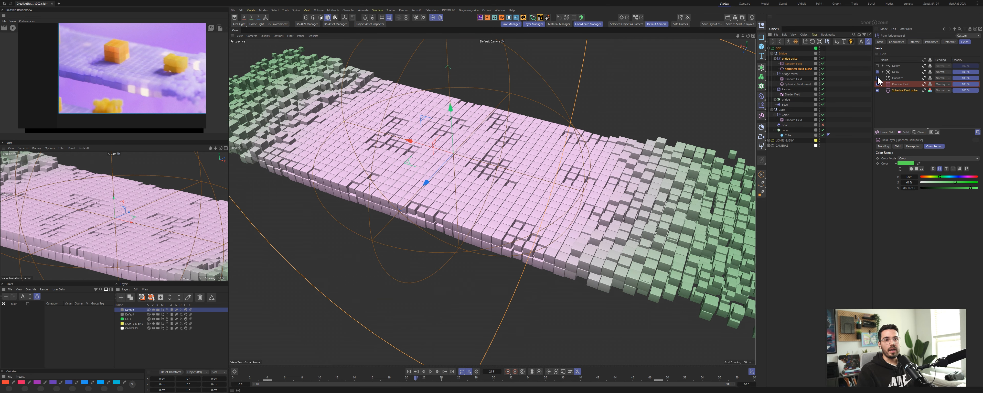
Step: Switch to the reference video and play it to compare against the scene
{"action": "left_click", "coordinate": [897, 78]}
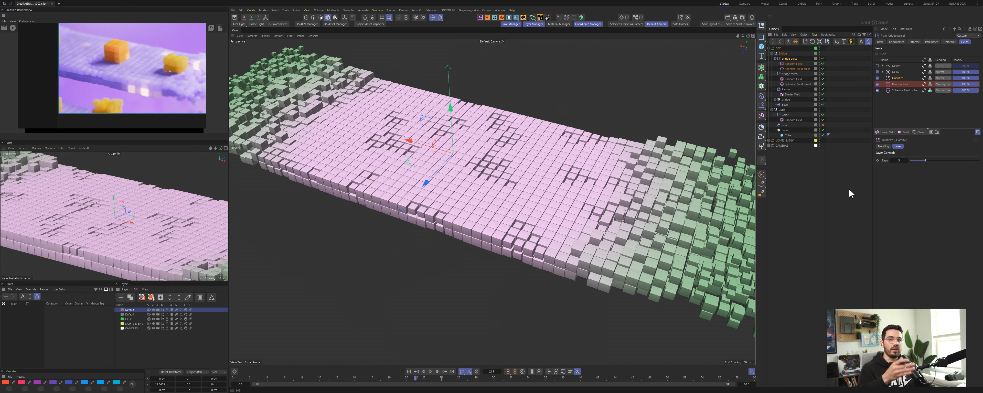
{"action": "key", "text": "alt+Tab"}
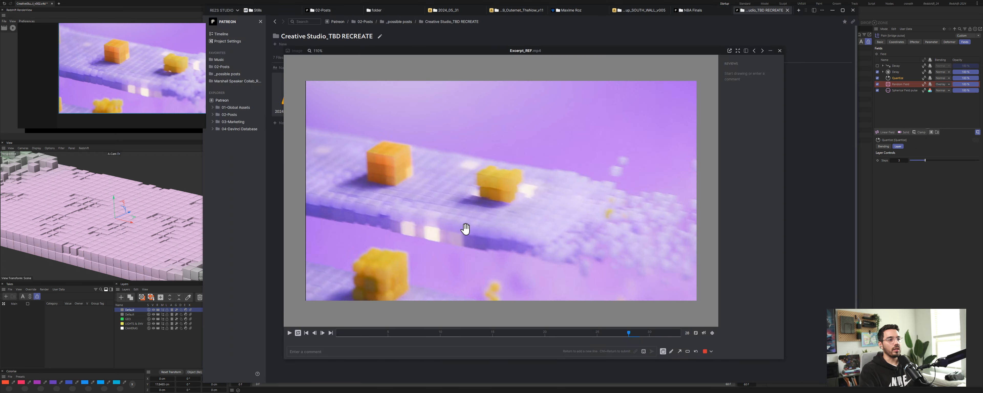
{"action": "key", "text": "space"}
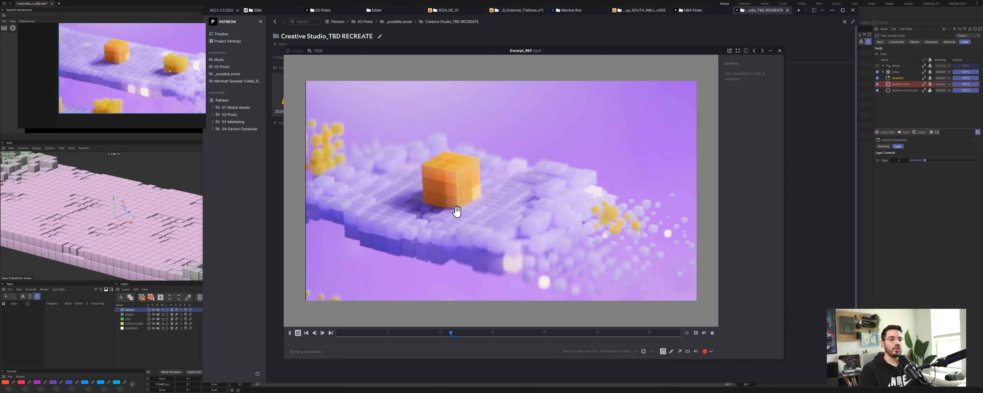
{"action": "key", "text": "space"}
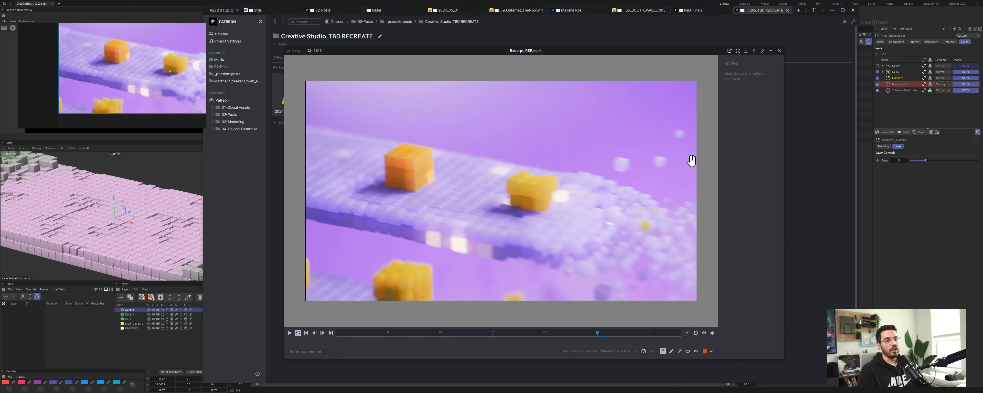
{"action": "left_click", "coordinate": [833, 10]}
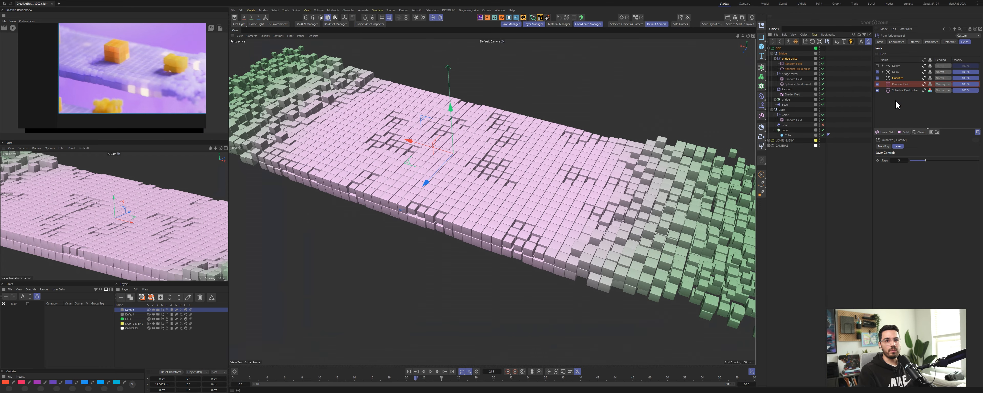
Step: Toggle off the Sway and Spherical layers in the bridge outer effector's fields list
{"action": "left_click", "coordinate": [878, 78]}
{"action": "left_click", "coordinate": [877, 72]}
{"action": "key", "text": "shift+f"}
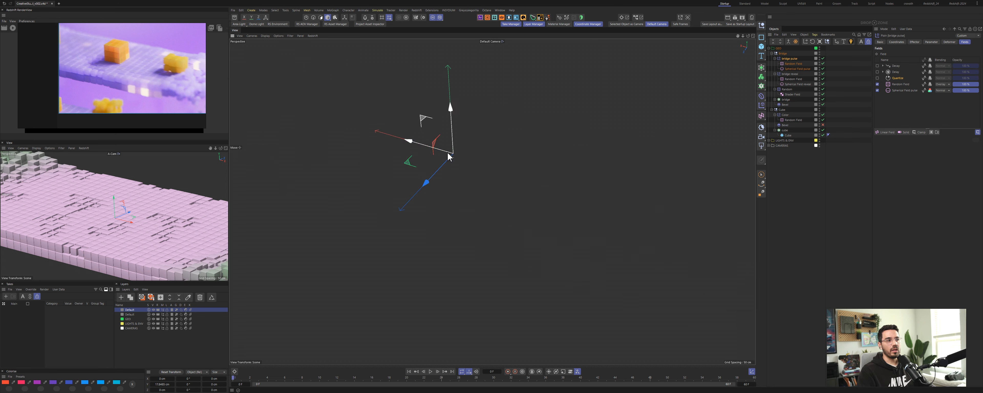
Step: Play the animation while toggling the Sway and Spherical layers of the bridge outer effector to preview the pulse
{"action": "left_click", "coordinate": [507, 53]}
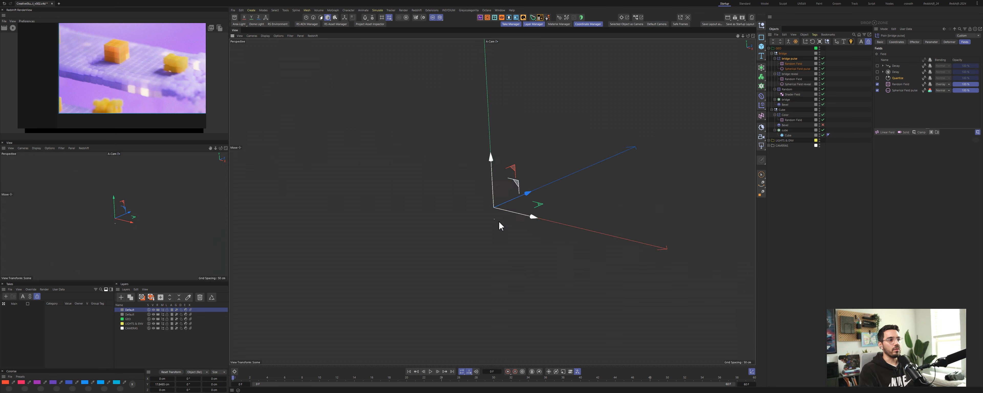
{"action": "key", "text": "F8"}
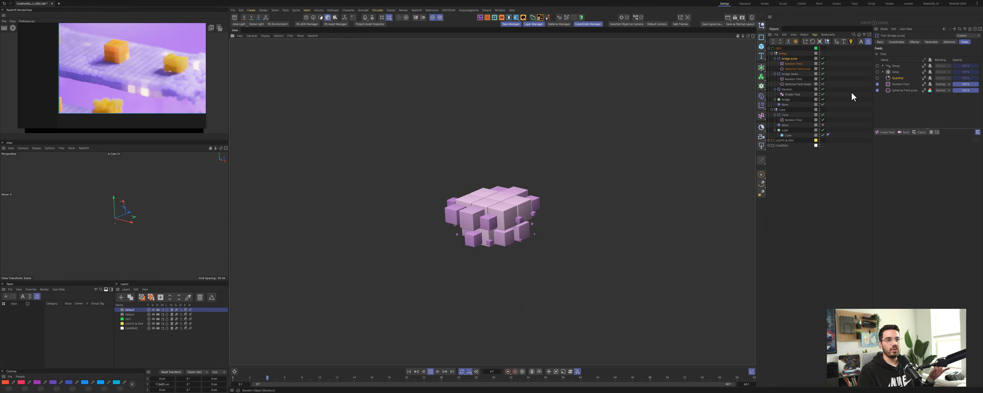
{"action": "left_click", "coordinate": [877, 78]}
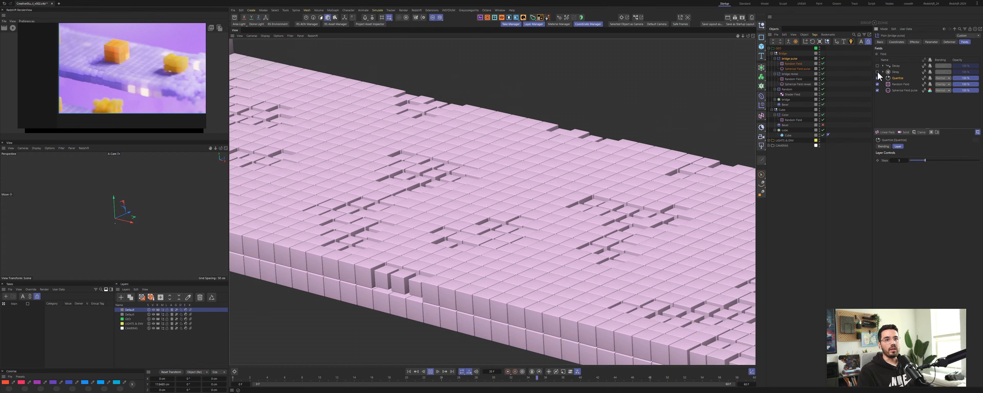
{"action": "left_click", "coordinate": [877, 71]}
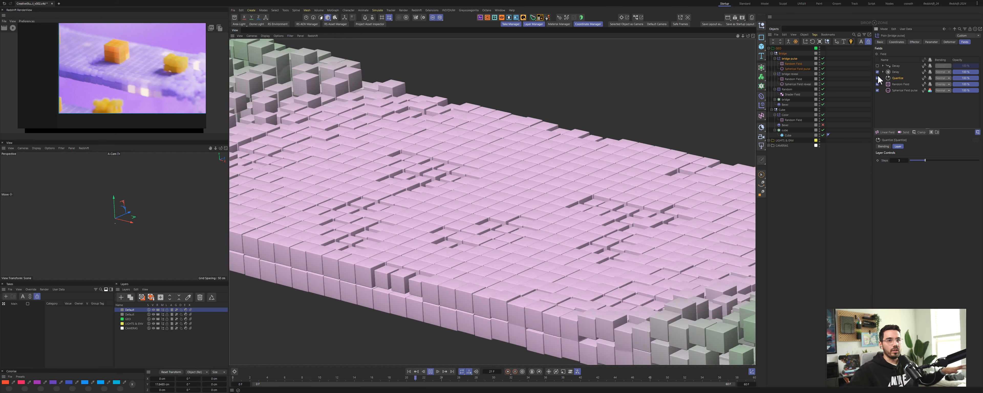
{"action": "left_click", "coordinate": [877, 72]}
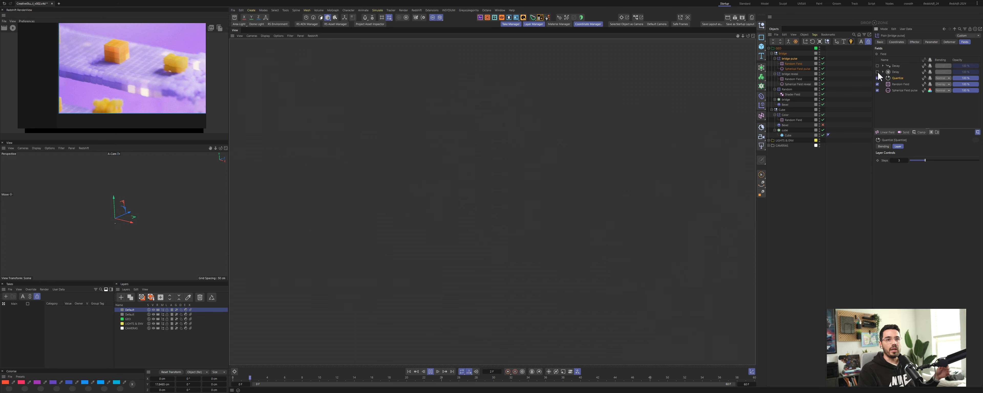
{"action": "left_click", "coordinate": [878, 72]}
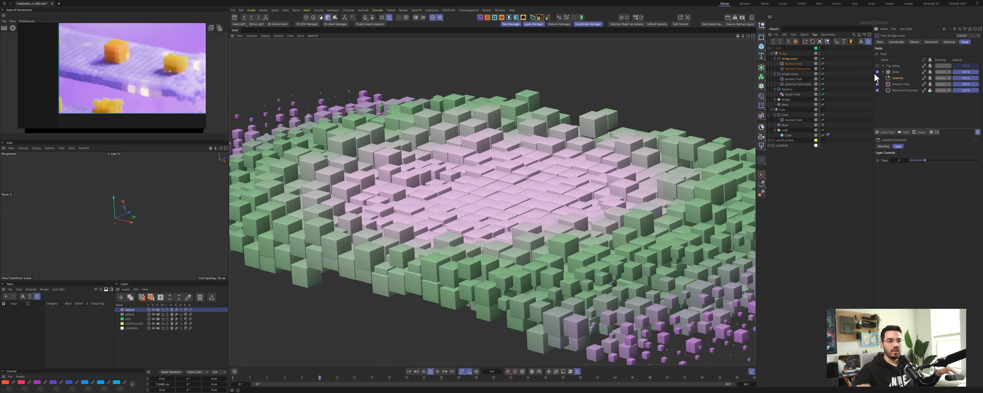
{"action": "left_click", "coordinate": [877, 78]}
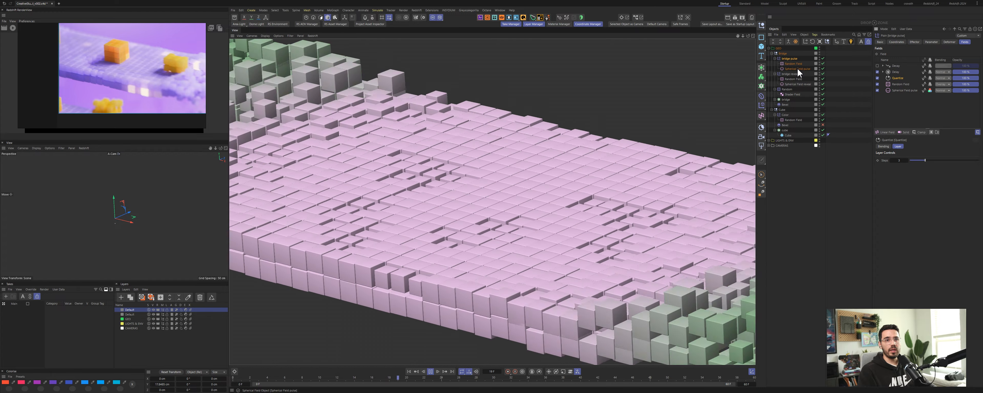
Step: Select the Spherical Field object and set its remapping contour mode to None
{"action": "left_click", "coordinate": [798, 68]}
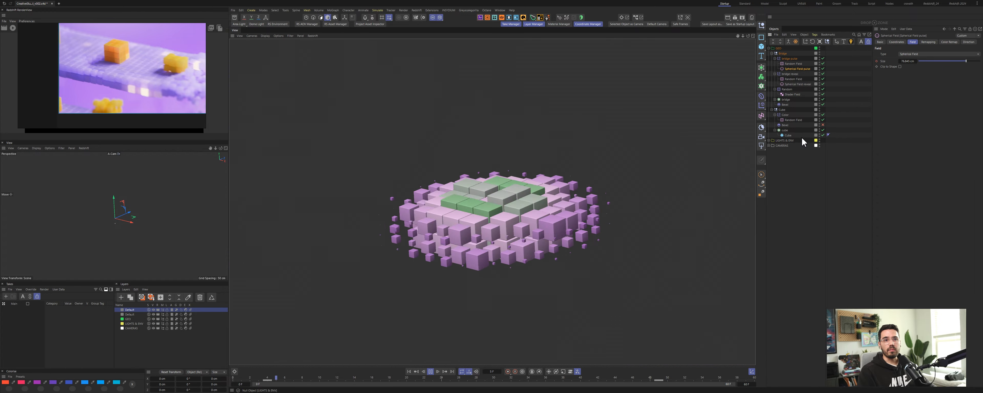
{"action": "left_click", "coordinate": [930, 42]}
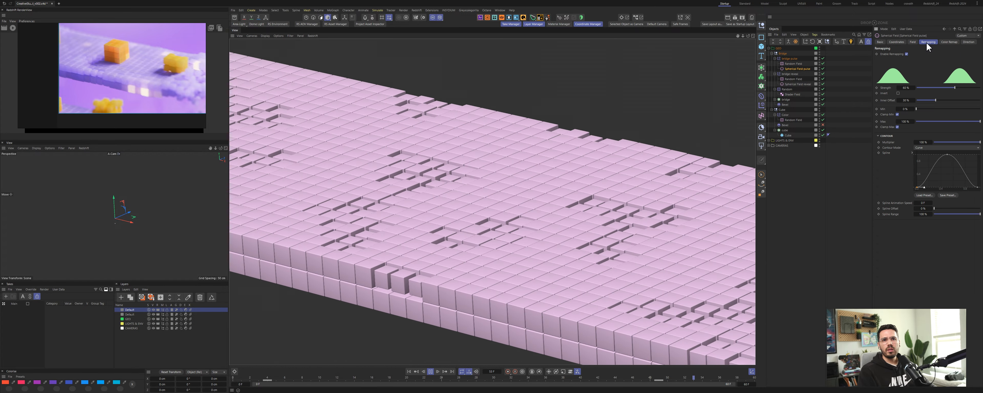
{"action": "key", "text": "space"}
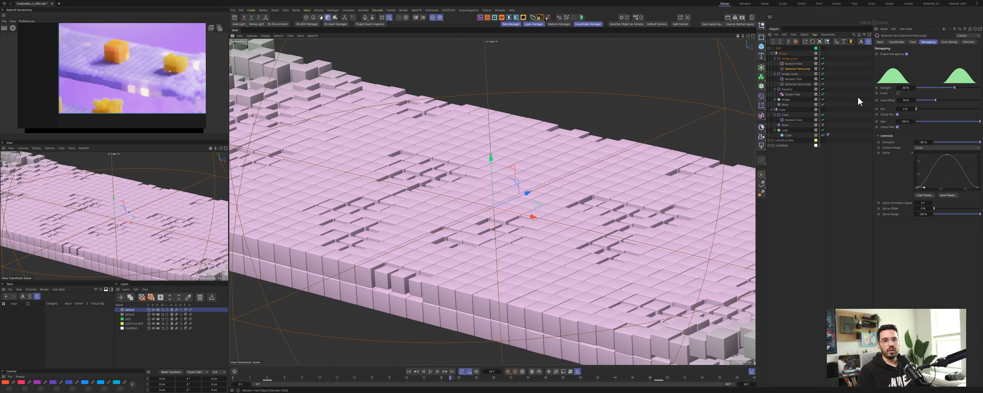
{"action": "left_click", "coordinate": [922, 147]}
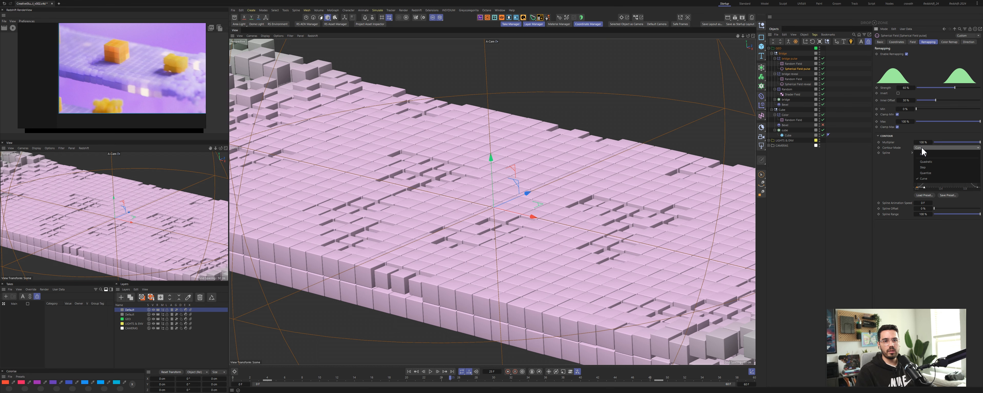
{"action": "left_click", "coordinate": [922, 154]}
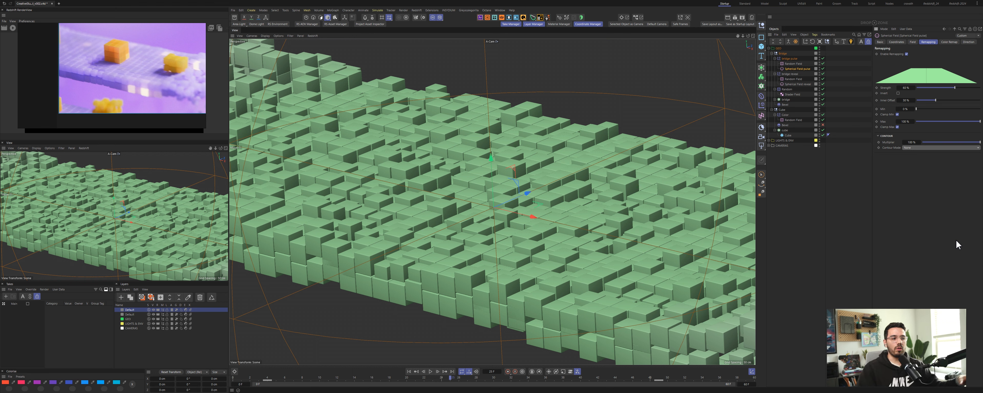
Step: Toggle the Sway and Spherical layers in the bridge outer effector's fields list and scrub the timeline to preview
{"action": "left_click", "coordinate": [806, 59]}
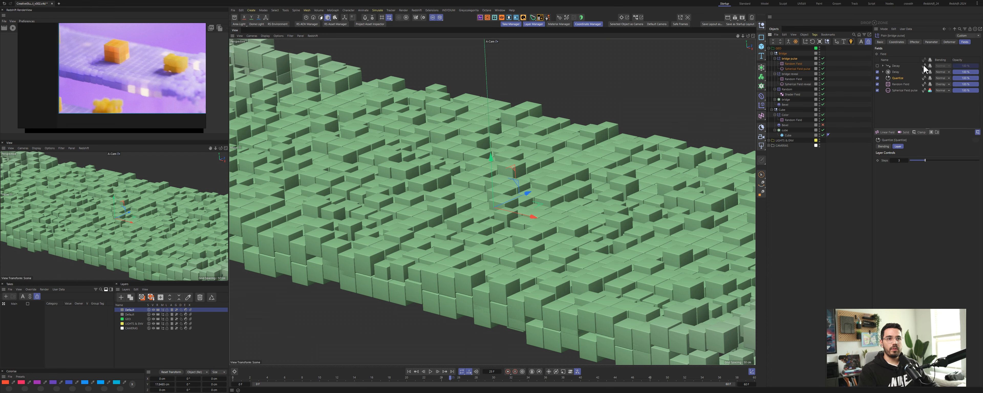
{"action": "left_click", "coordinate": [878, 72]}
{"action": "left_click", "coordinate": [878, 78]}
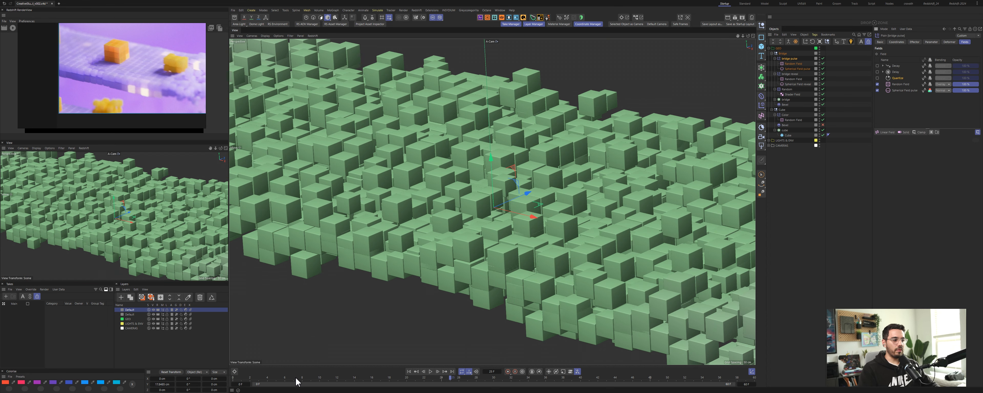
{"action": "left_click", "coordinate": [287, 383]}
{"action": "left_click_drag", "start_coordinate": [287, 383], "coordinate": [451, 381]}
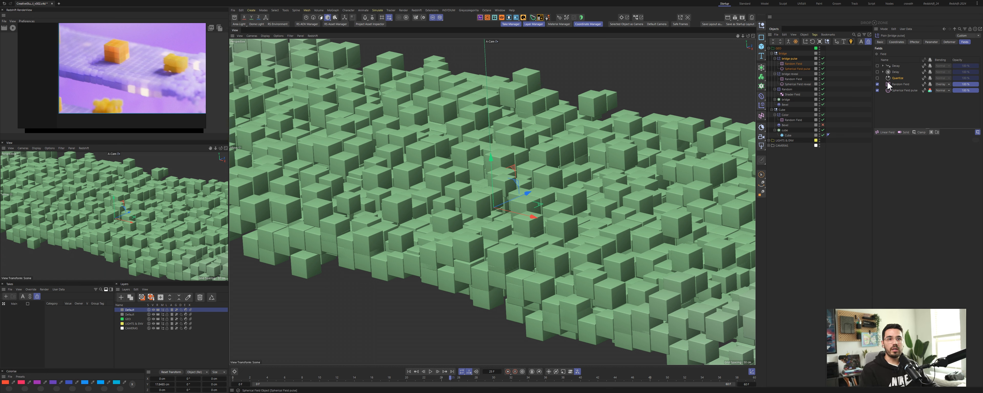
Step: Set the contour mode of the Spherical Field pulse layer's remapping to Curve and scrub the timeline
{"action": "left_click", "coordinate": [902, 90]}
{"action": "left_click", "coordinate": [918, 147]}
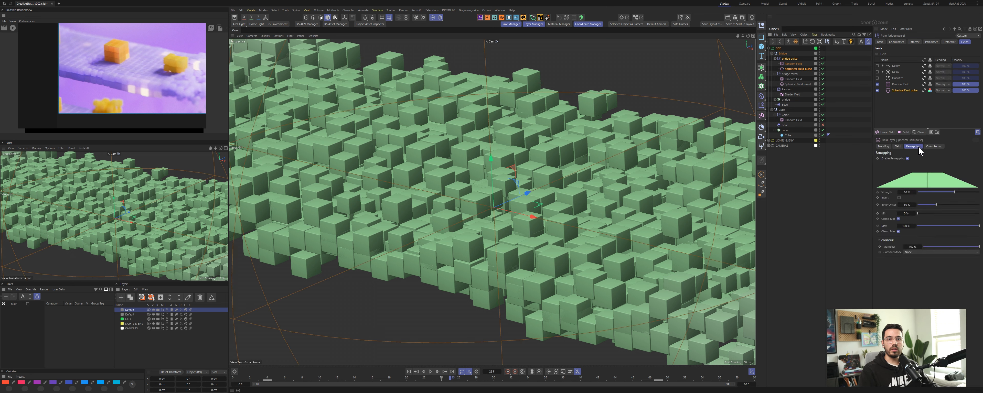
{"action": "left_click", "coordinate": [910, 252]}
{"action": "left_click", "coordinate": [913, 283]}
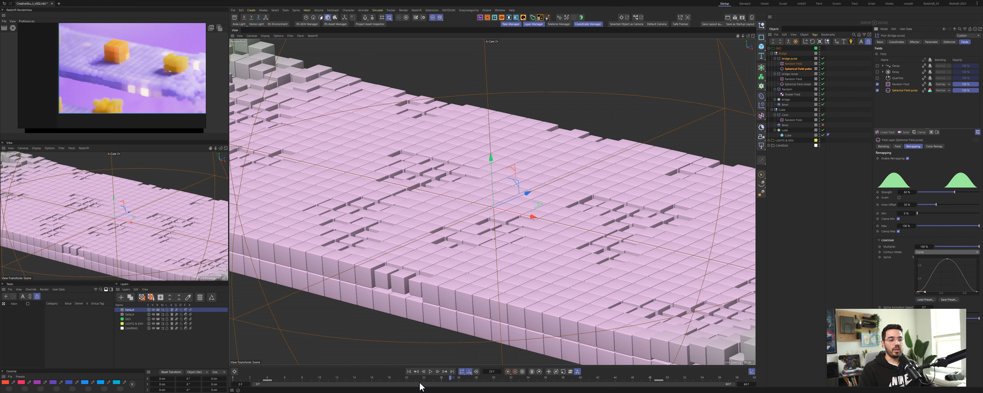
{"action": "left_click_drag", "start_coordinate": [428, 383], "coordinate": [337, 383]}
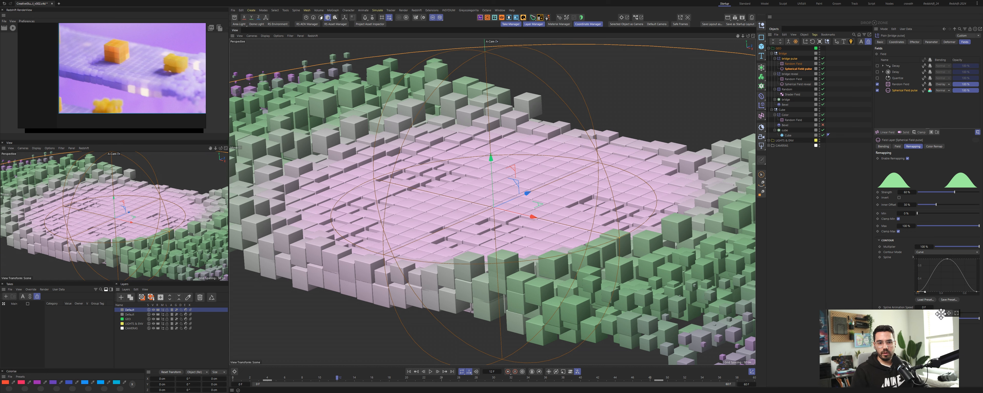
{"action": "left_click_drag", "start_coordinate": [955, 313], "coordinate": [845, 300]}
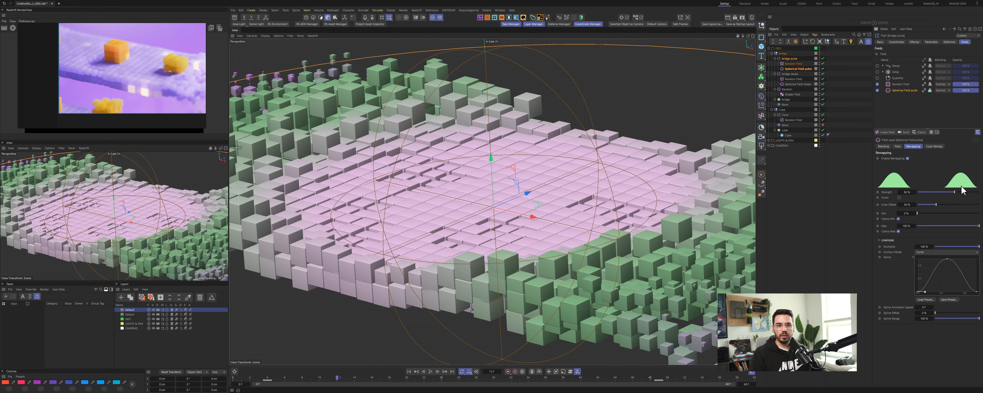
{"action": "left_click_drag", "start_coordinate": [955, 193], "coordinate": [936, 206]}
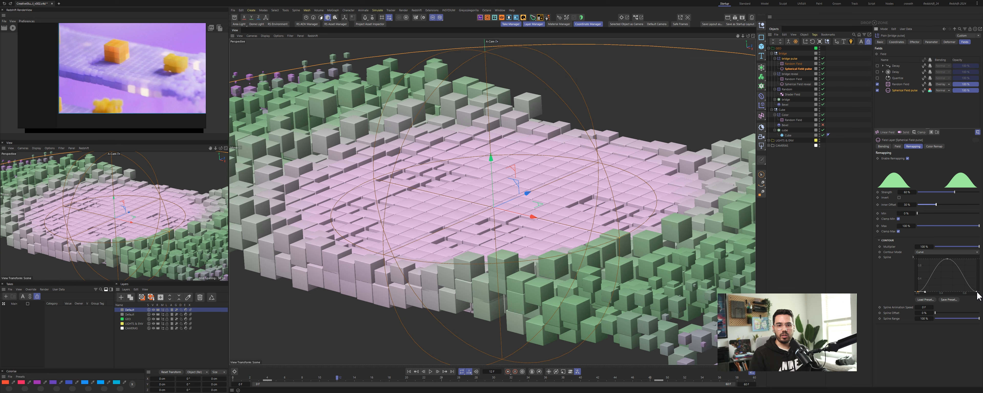
{"action": "left_click", "coordinate": [926, 300]}
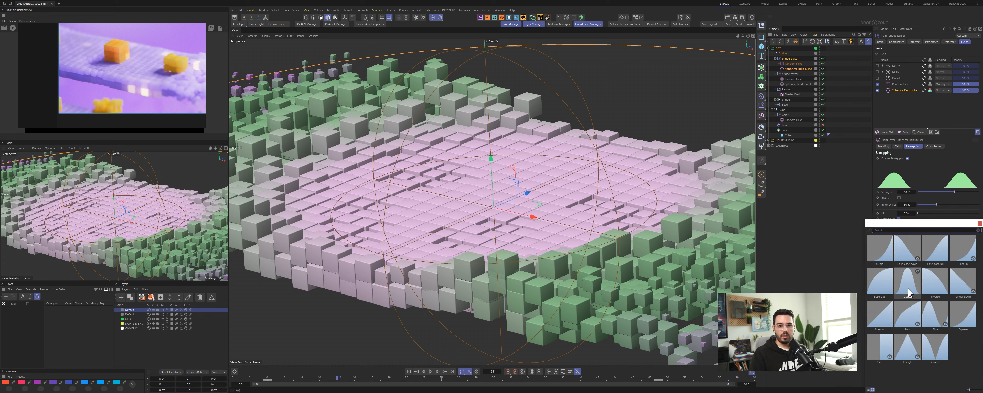
{"action": "left_click", "coordinate": [881, 324]}
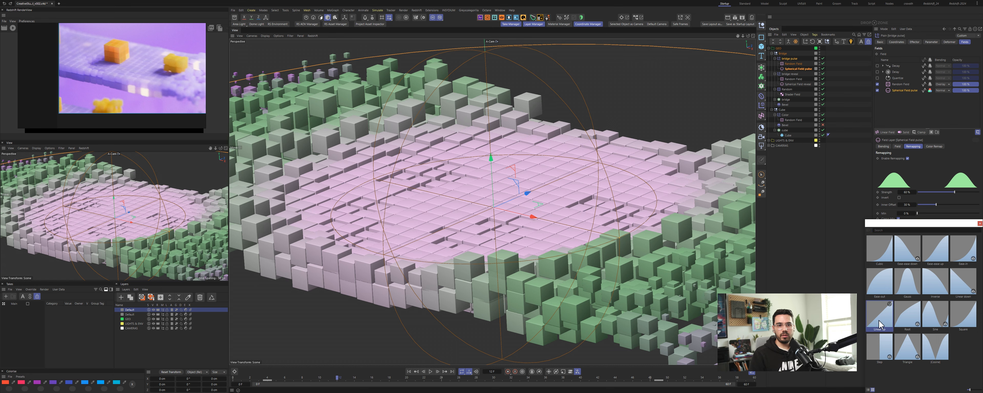
{"action": "double_click", "coordinate": [879, 320]}
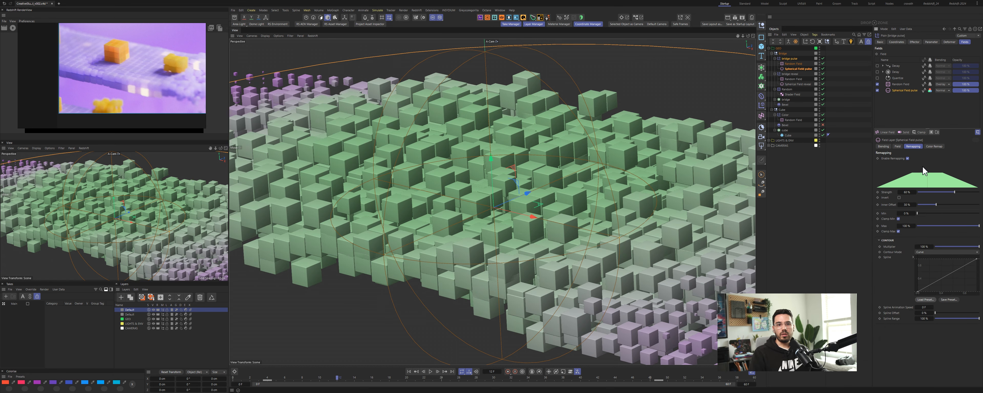
Step: Set the pulse layer's remapping inner offset to 30%
{"action": "left_click_drag", "start_coordinate": [936, 205], "coordinate": [908, 207]}
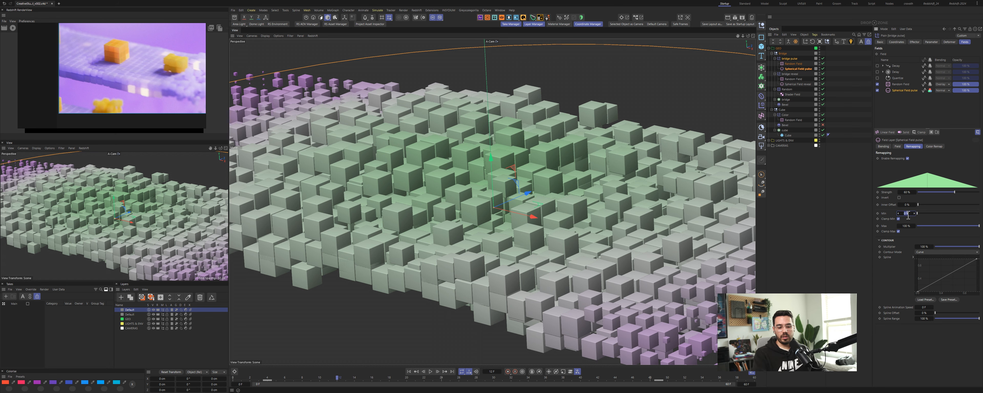
{"action": "left_click", "coordinate": [888, 221]}
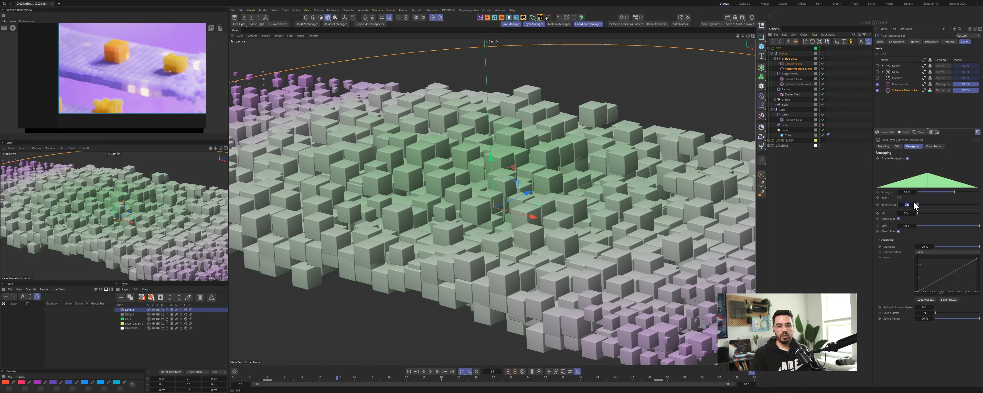
{"action": "type", "text": "30"}
{"action": "key", "text": "Return"}
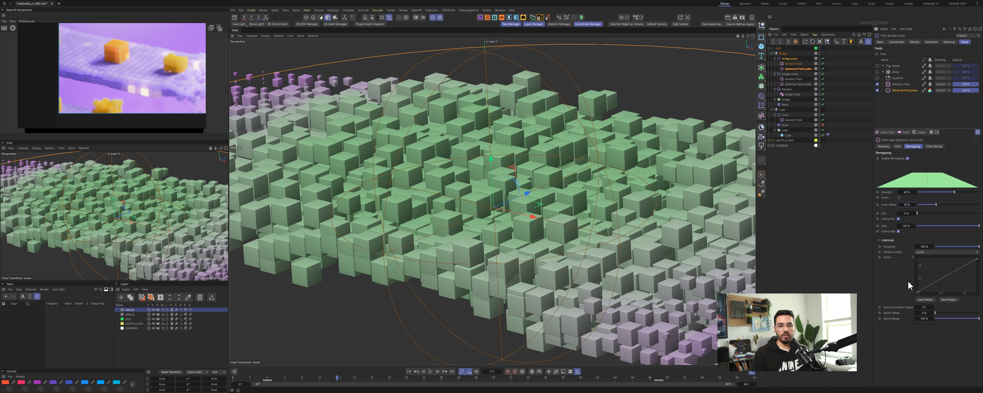
Step: Load the bell-shaped contour curve preset for the pulse layer and scrub the timeline to preview
{"action": "left_click", "coordinate": [925, 300]}
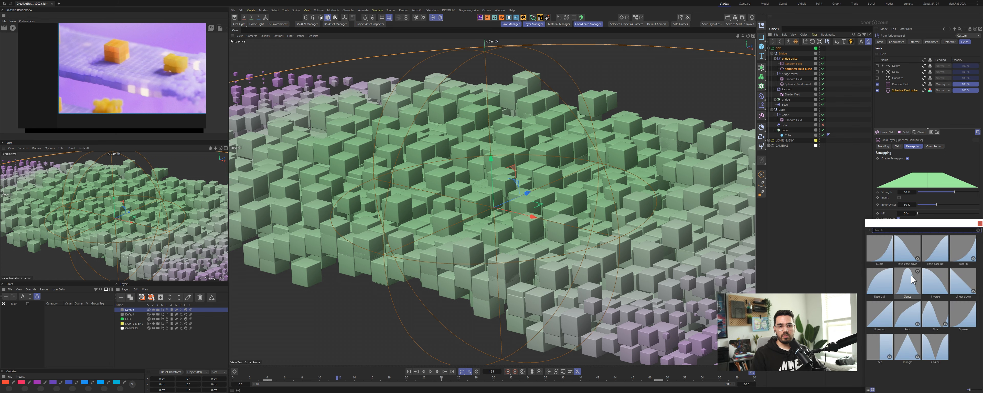
{"action": "left_click", "coordinate": [911, 293]}
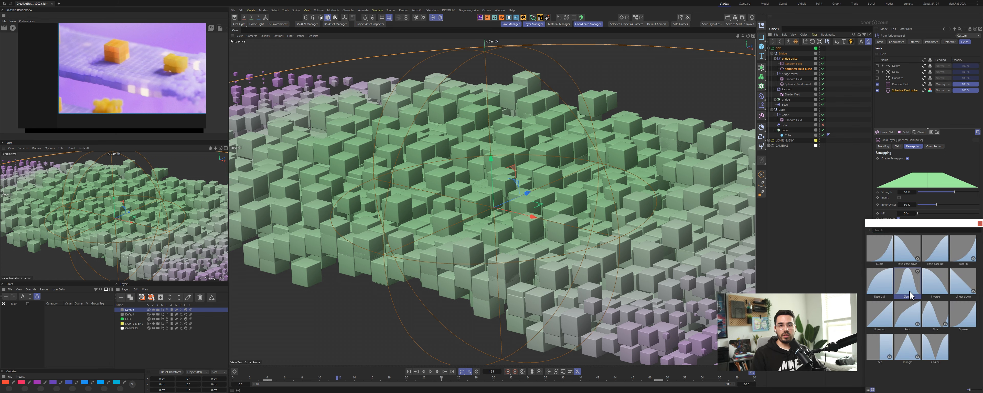
{"action": "double_click", "coordinate": [909, 289]}
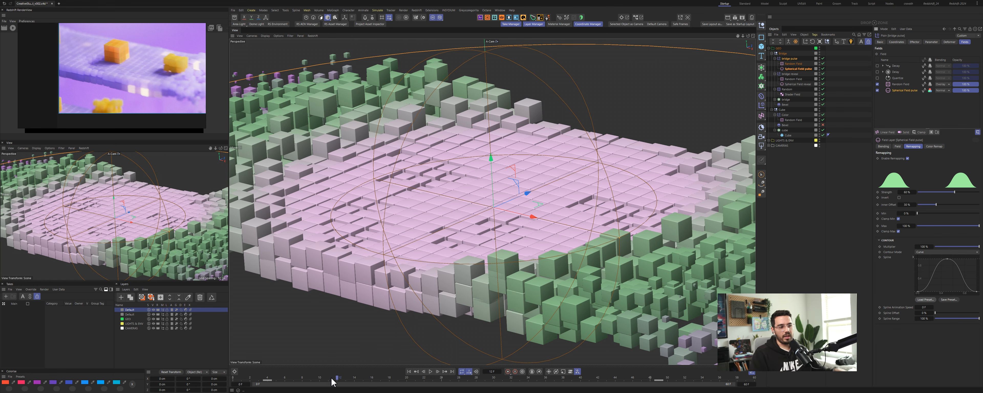
{"action": "left_click", "coordinate": [346, 379]}
{"action": "left_click_drag", "start_coordinate": [350, 378], "coordinate": [484, 388]}
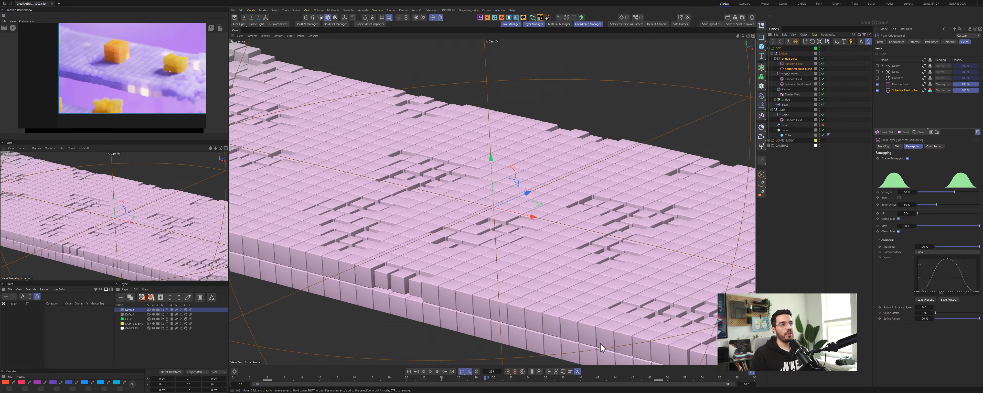
Step: Play the reference video and the scene animation to compare the pulse effect
{"action": "key", "text": "alt+Tab"}
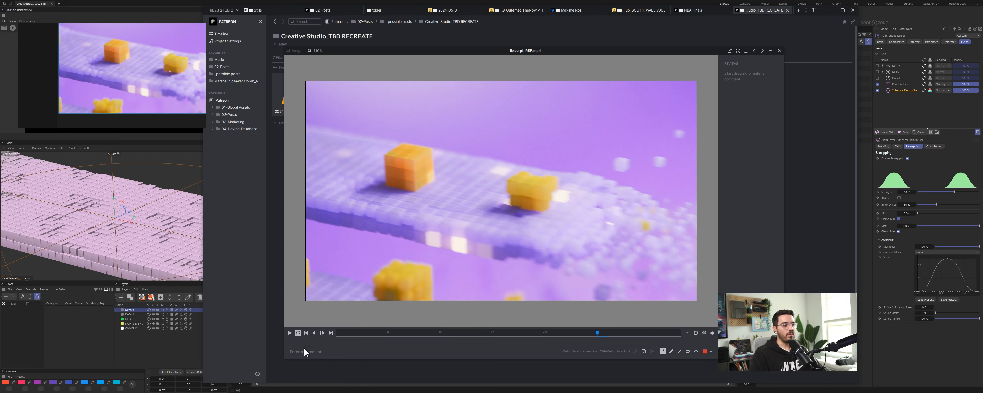
{"action": "left_click", "coordinate": [289, 334]}
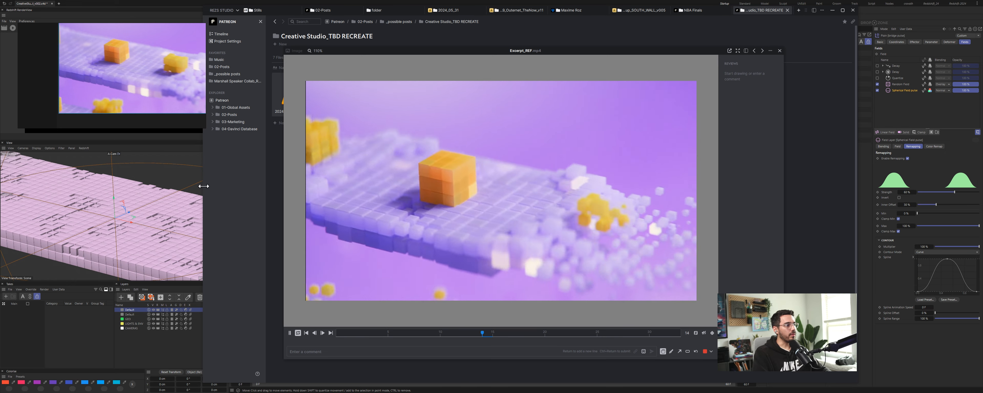
{"action": "left_click", "coordinate": [176, 148]}
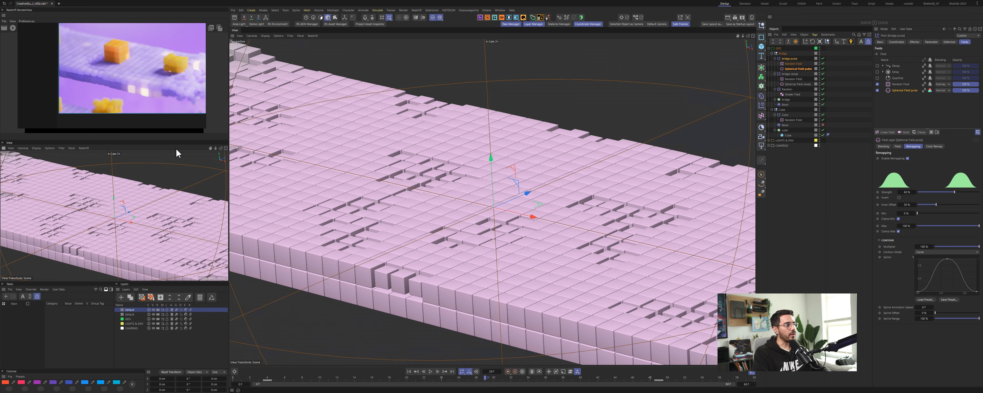
{"action": "key", "text": "F8"}
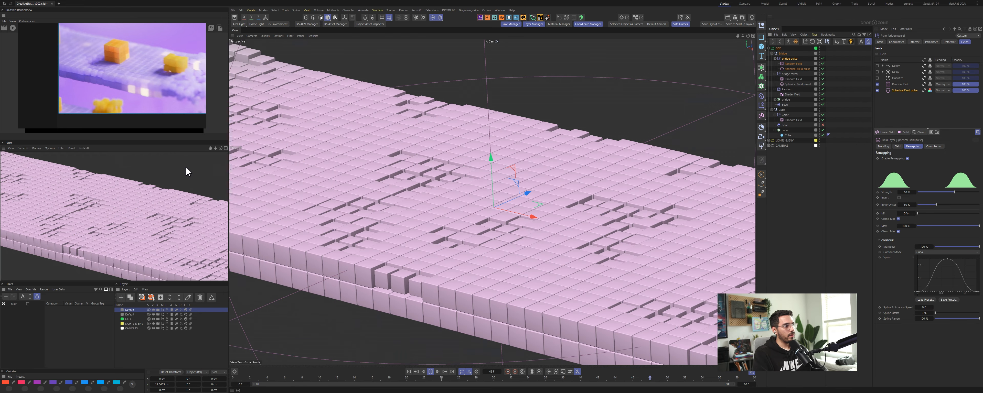
{"action": "left_click", "coordinate": [187, 169]}
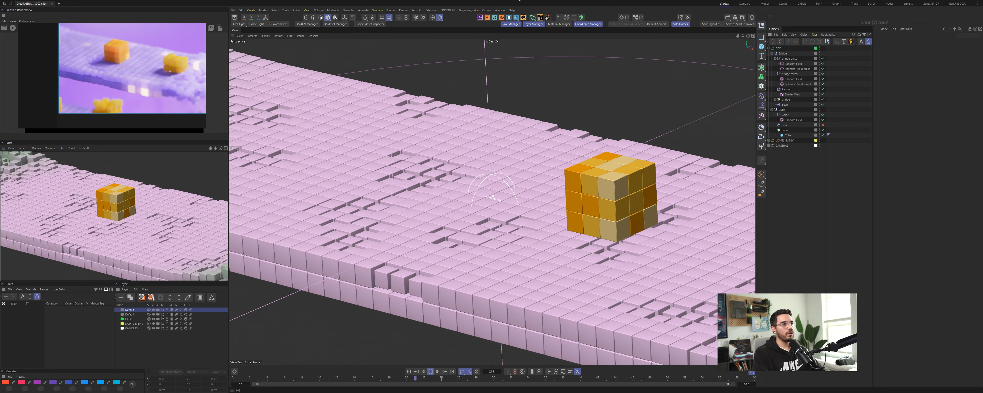
Step: Play the reference clip in the asset browser, close it and return to Cinema 4D
{"action": "left_click", "coordinate": [514, 0]}
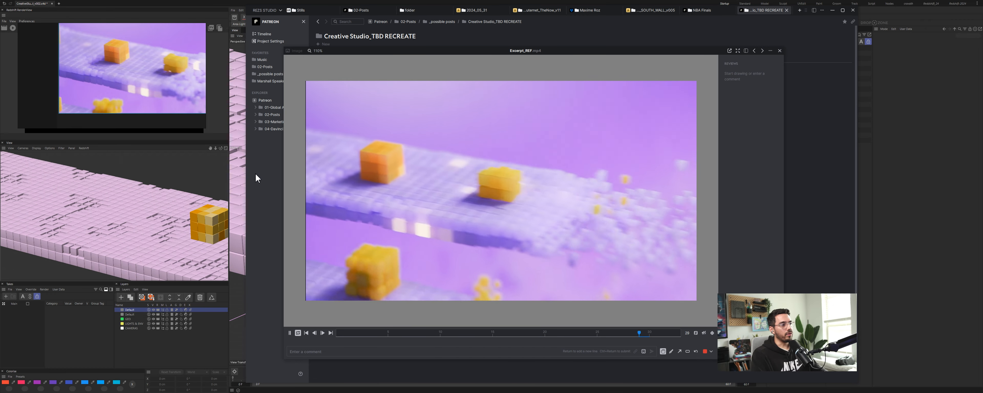
{"action": "left_click", "coordinate": [290, 334]}
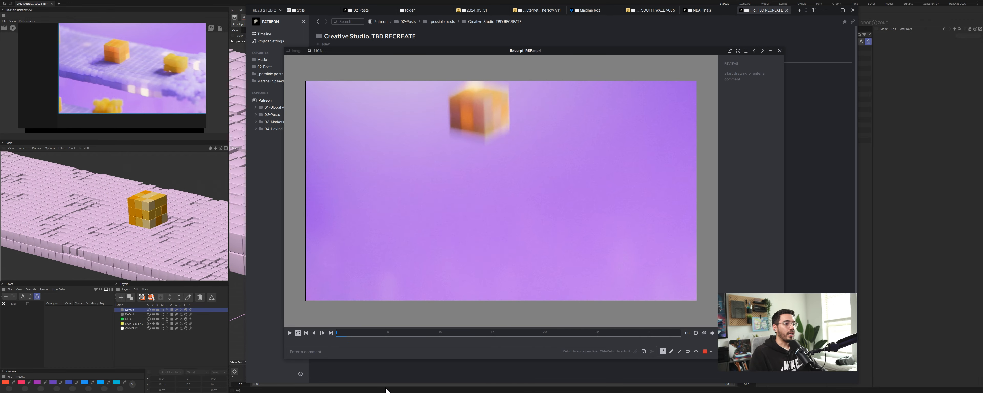
{"action": "left_click", "coordinate": [781, 52]}
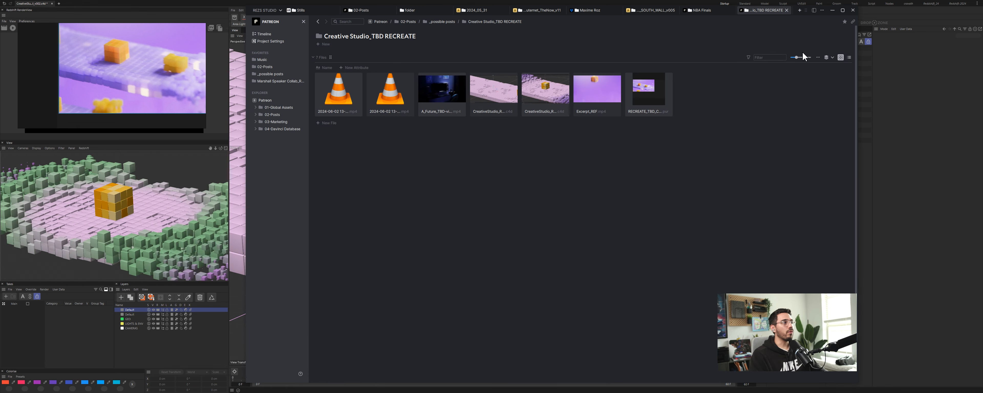
{"action": "left_click", "coordinate": [832, 10]}
{"action": "left_click", "coordinate": [823, 191]}
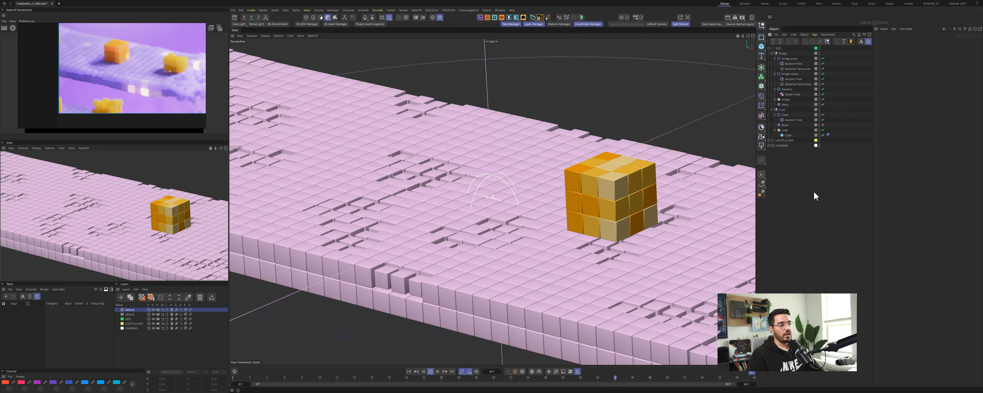
Step: Float the reference video over the main viewport and resize the surrounding viewport and render panels
{"action": "key", "text": "F8"}
{"action": "middle_click_drag", "start_coordinate": [139, 70], "coordinate": [108, 85]}
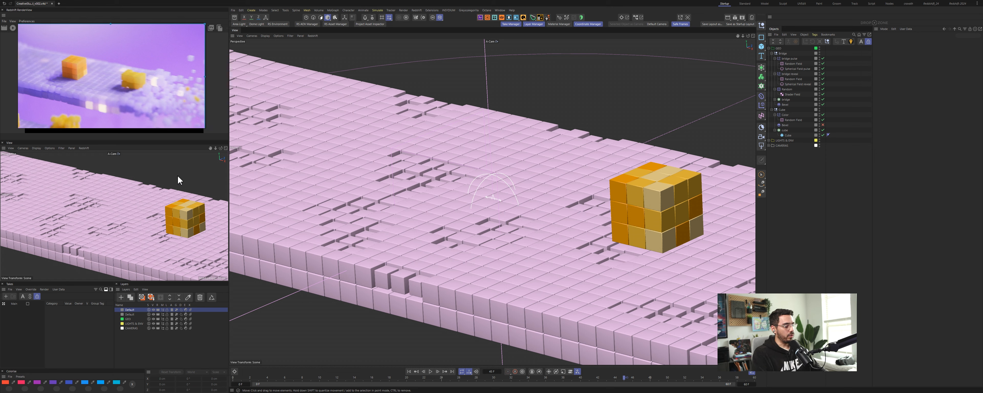
{"action": "right_click_drag", "start_coordinate": [151, 91], "coordinate": [452, 102]}
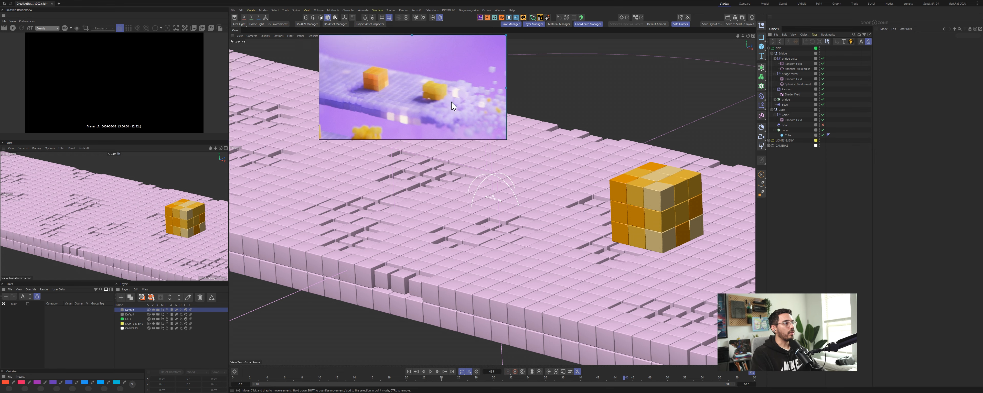
{"action": "left_click_drag", "start_coordinate": [229, 143], "coordinate": [382, 143]}
{"action": "right_click_drag", "start_coordinate": [437, 97], "coordinate": [500, 102]}
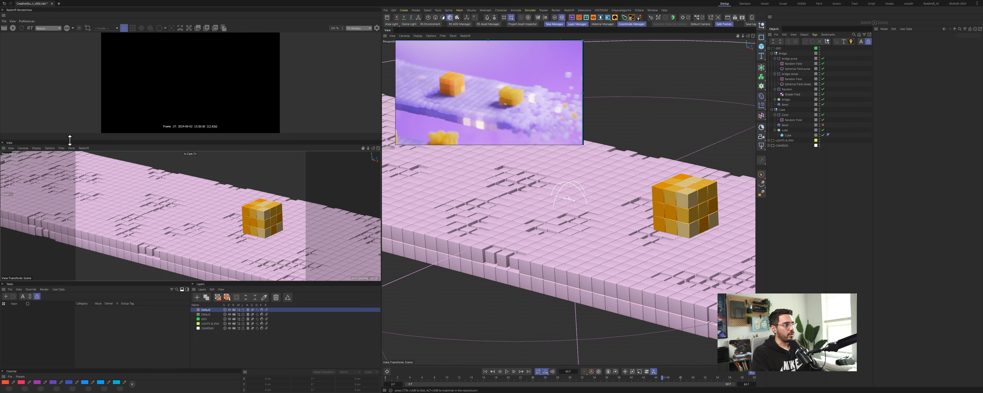
{"action": "left_click_drag", "start_coordinate": [70, 140], "coordinate": [115, 219]}
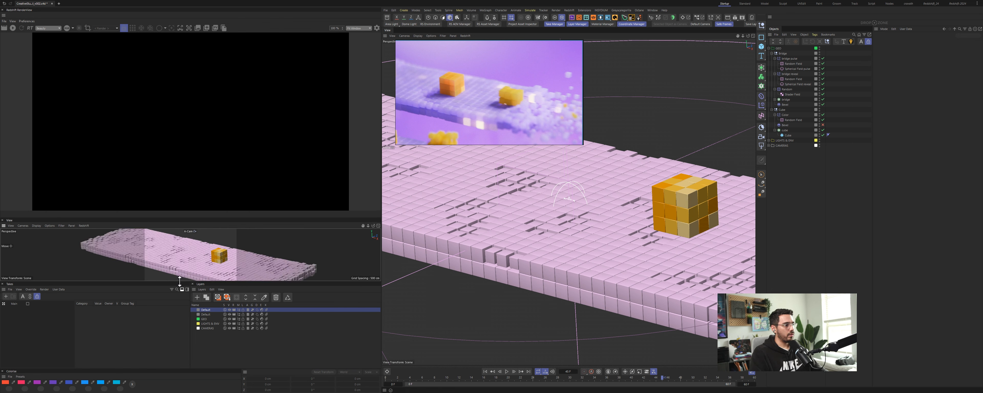
{"action": "left_click_drag", "start_coordinate": [179, 281], "coordinate": [180, 341]}
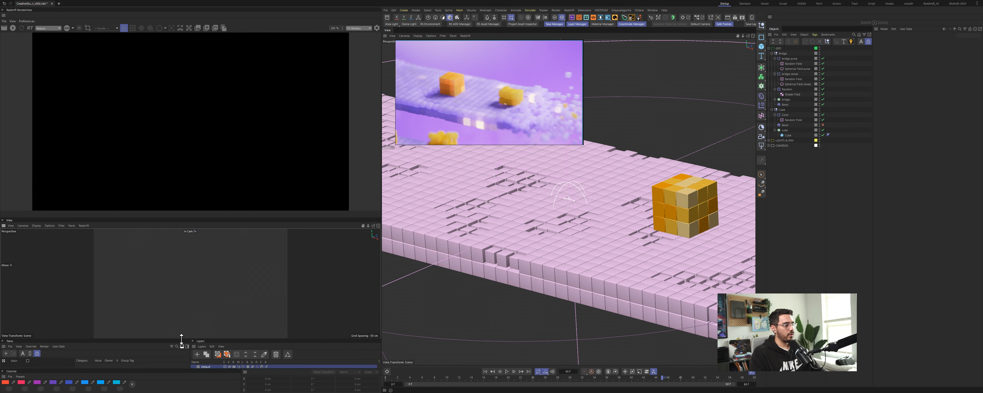
Step: Open the render settings and the Redshift preferences, then close both windows
{"action": "left_click", "coordinate": [753, 19]}
{"action": "left_click", "coordinate": [742, 17]}
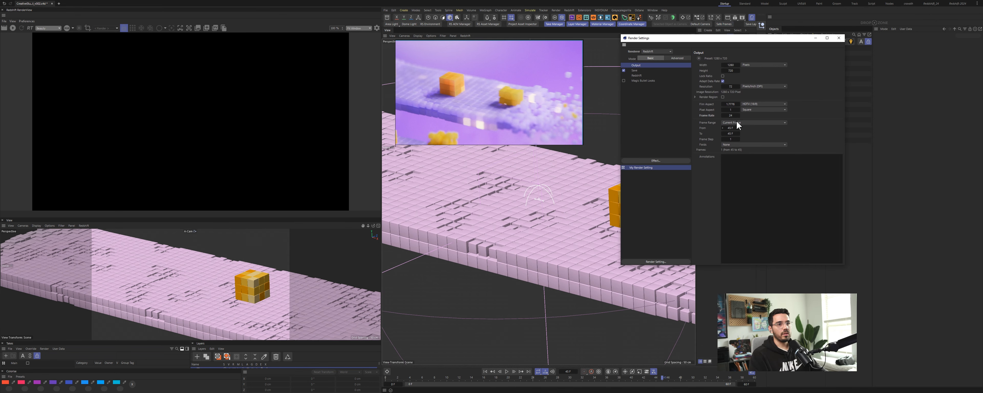
{"action": "left_click", "coordinate": [839, 38]}
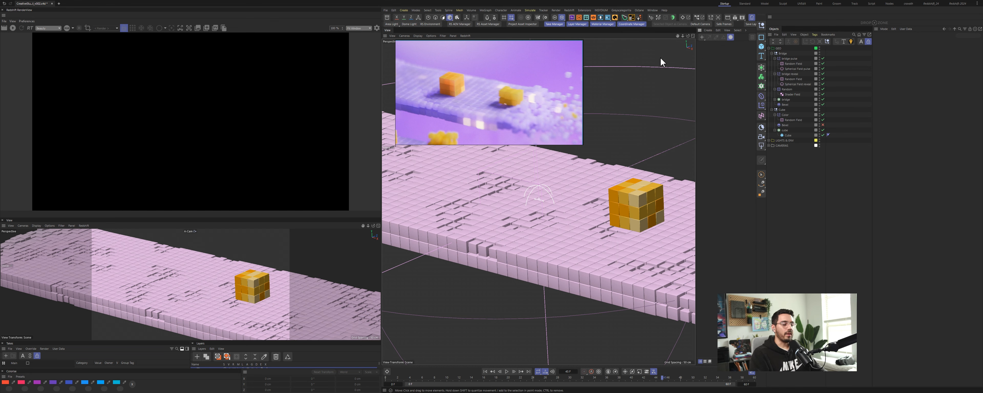
{"action": "key", "text": "ctrl+e"}
{"action": "left_click_drag", "start_coordinate": [726, 56], "coordinate": [656, 54]}
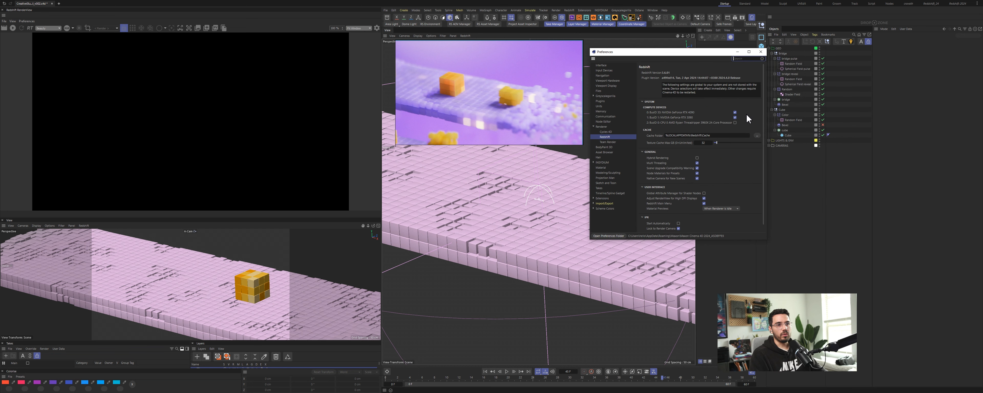
{"action": "left_click", "coordinate": [761, 51]}
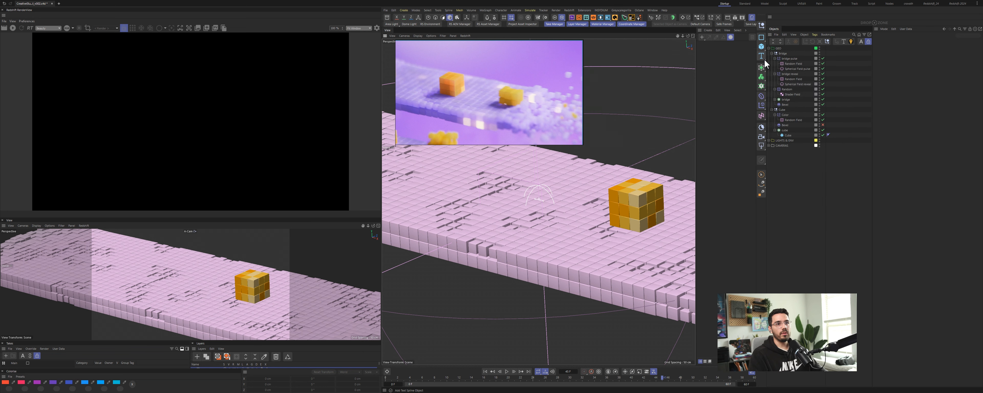
Step: Start the interactive Redshift render preview and scrub the timeline slightly
{"action": "left_click", "coordinate": [13, 28]}
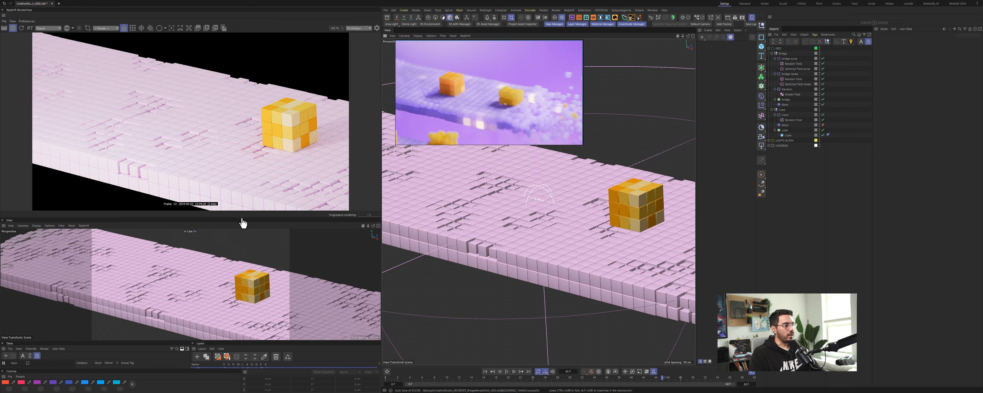
{"action": "left_click_drag", "start_coordinate": [530, 378], "coordinate": [536, 379]}
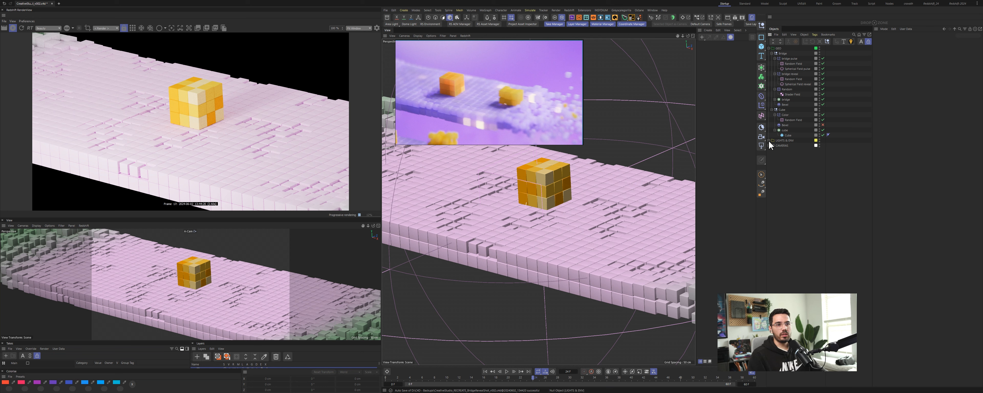
Step: Select the dome light, reset its texture to default and enable it as a visible background
{"action": "left_click", "coordinate": [782, 147]}
{"action": "left_click", "coordinate": [800, 152]}
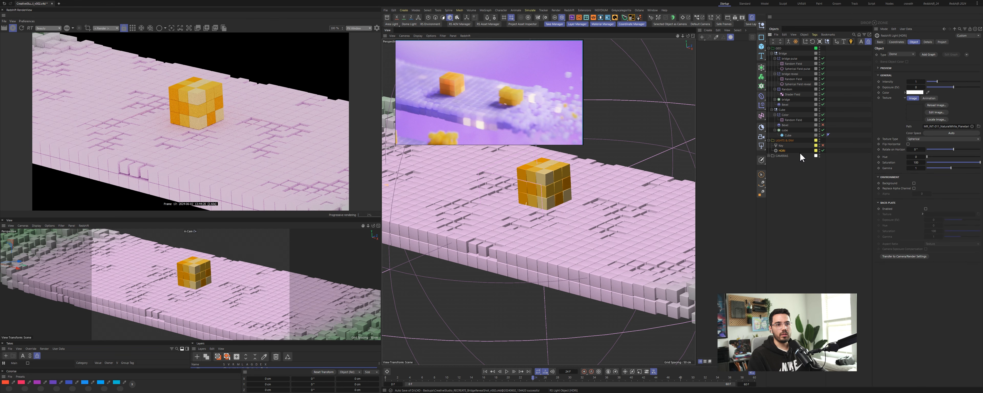
{"action": "key", "text": "ctrl+Right"}
{"action": "right_click", "coordinate": [911, 128]}
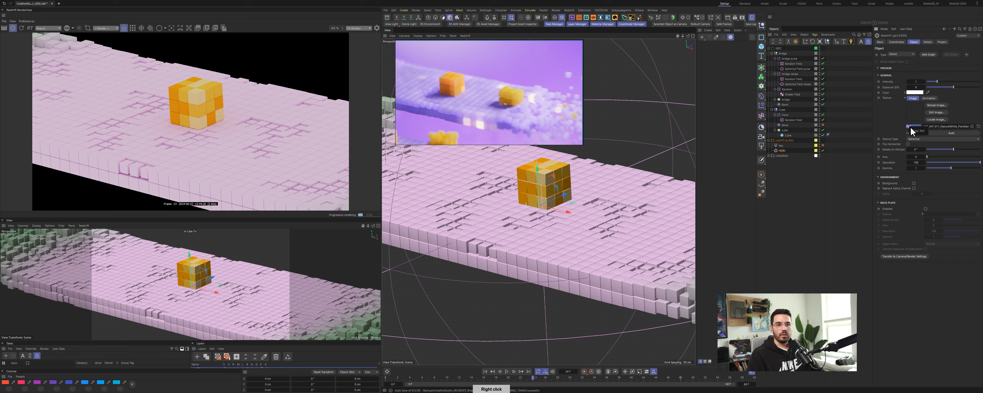
{"action": "middle_click", "coordinate": [910, 131]}
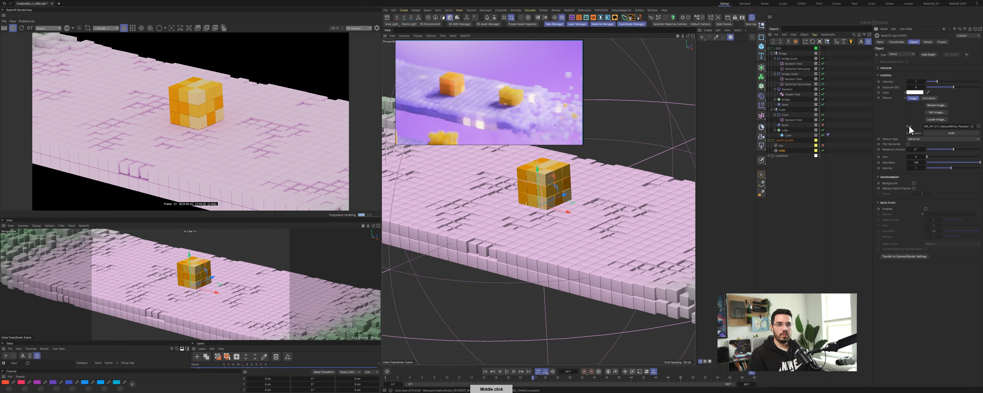
{"action": "right_click", "coordinate": [886, 98]}
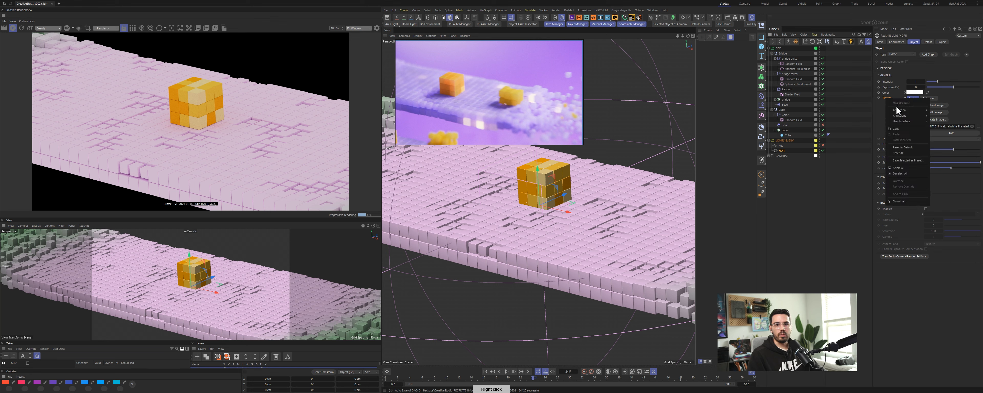
{"action": "left_click", "coordinate": [901, 148]}
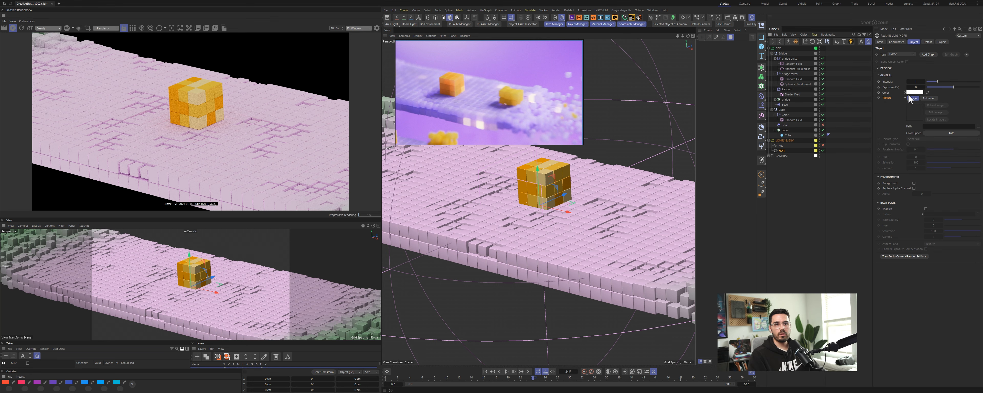
{"action": "left_click", "coordinate": [914, 184]}
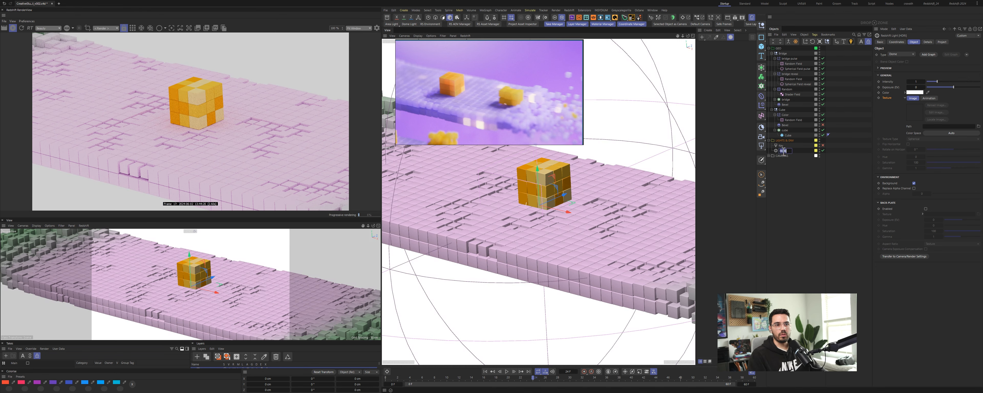
Step: Rename the dome light and disable it in the scene
{"action": "double_click", "coordinate": [783, 151]}
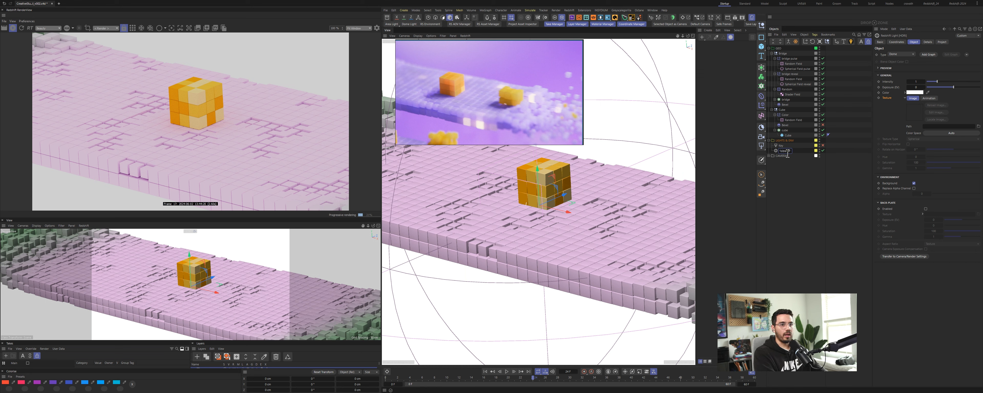
{"action": "key", "text": "Return"}
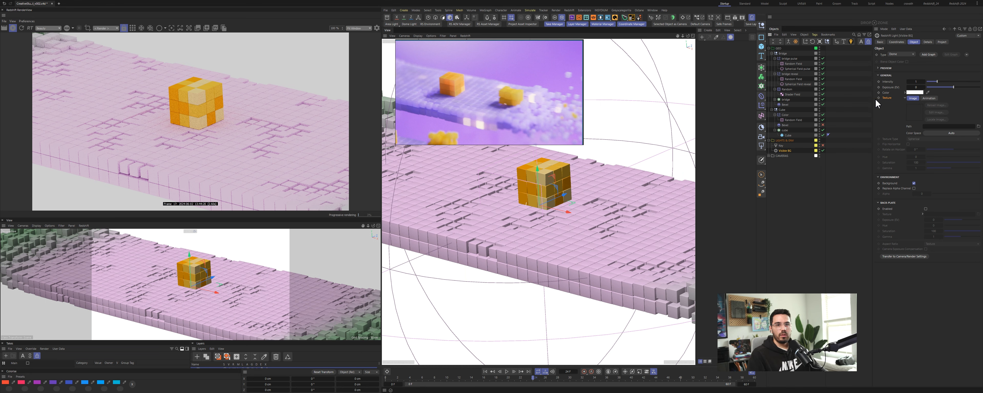
{"action": "scroll", "coordinate": [481, 92], "scroll_direction": "down", "scroll_amount": 2}
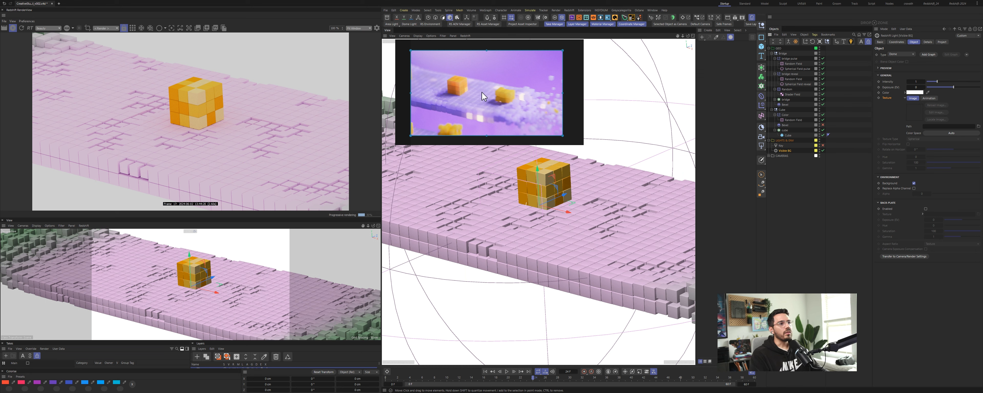
{"action": "scroll", "coordinate": [482, 93], "scroll_direction": "up", "scroll_amount": 2}
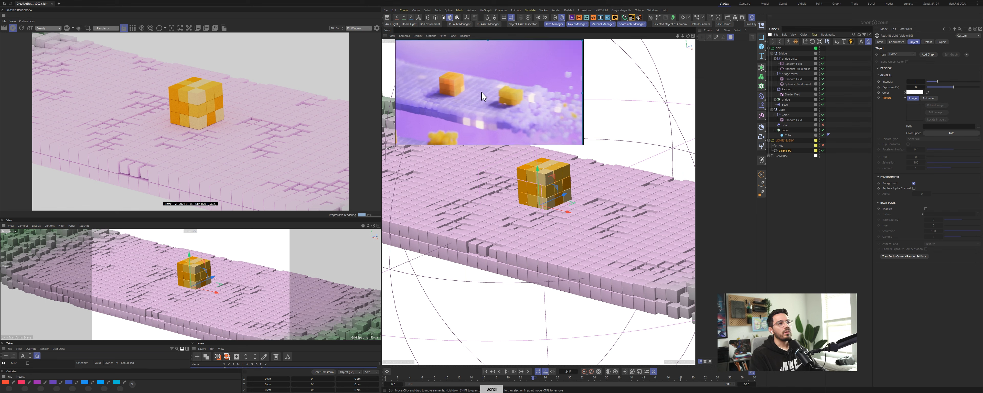
{"action": "left_click", "coordinate": [823, 150]}
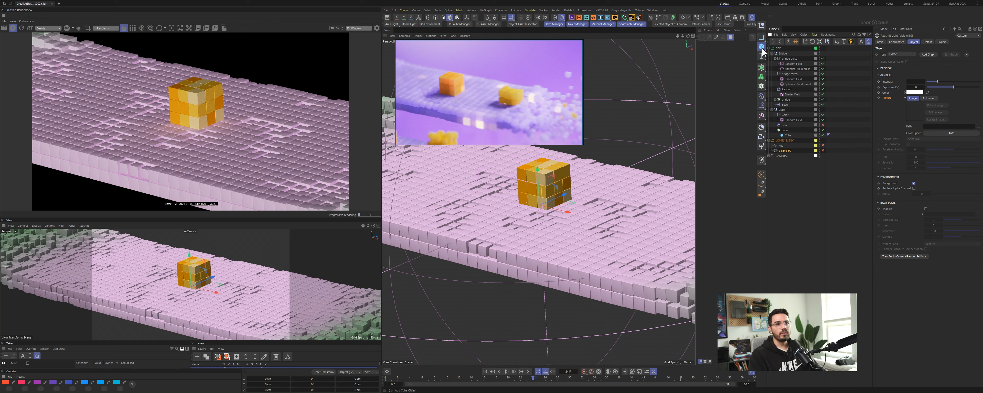
Step: Add a Plane object to the scene and change its orientation so it stands vertically
{"action": "left_click_drag", "start_coordinate": [762, 48], "coordinate": [783, 65]}
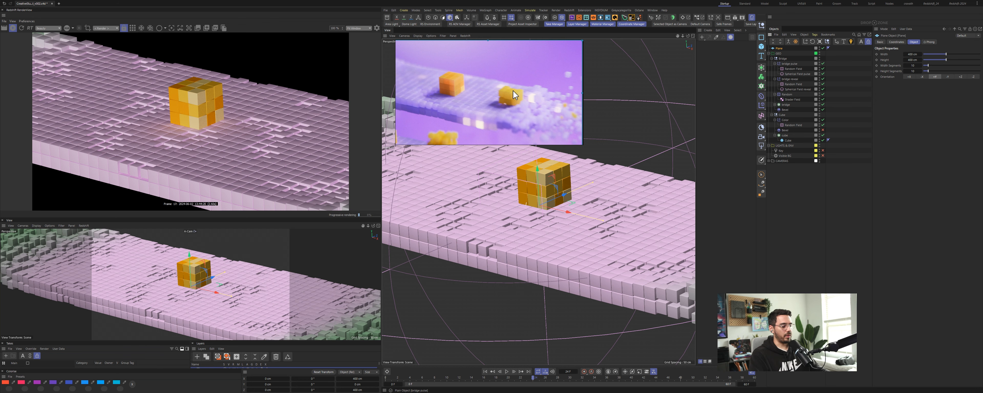
{"action": "left_click_drag", "start_coordinate": [514, 89], "coordinate": [306, 280]}
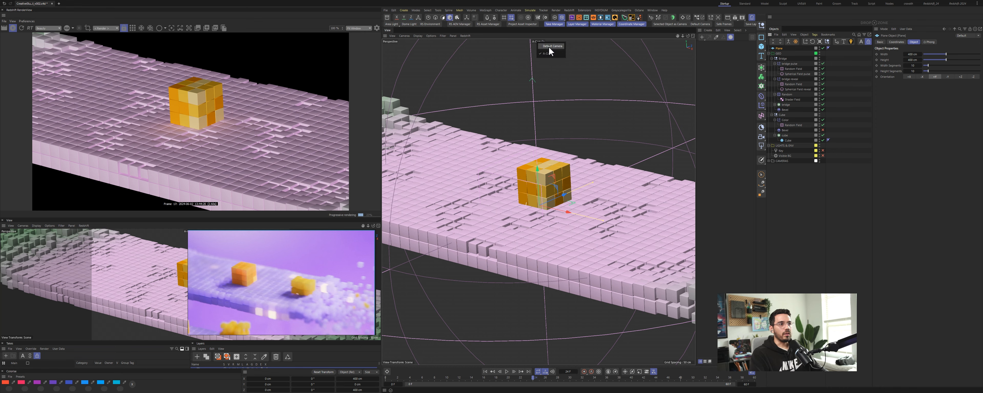
{"action": "left_click", "coordinate": [549, 47]}
{"action": "mouse_move", "coordinate": [561, 171]}
{"action": "left_mouse_down", "text": "alt"}
{"action": "mouse_move", "coordinate": [511, 185]}
{"action": "mouse_move", "coordinate": [561, 181]}
{"action": "left_mouse_up", "text": "alt"}
{"action": "scroll", "coordinate": [496, 193], "scroll_direction": "down", "scroll_amount": 8}
{"action": "left_click", "coordinate": [974, 76]}
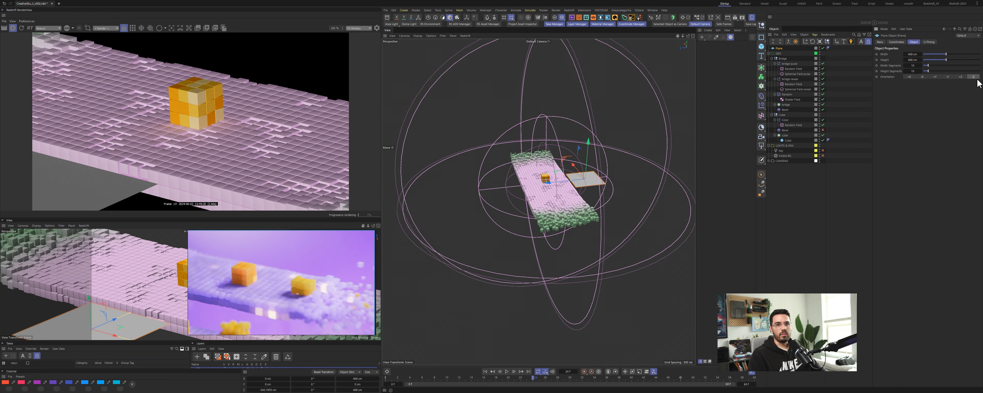
Step: Scale the plane up and move it behind the bridge as a backdrop
{"action": "left_click_drag", "start_coordinate": [532, 171], "coordinate": [524, 161], "text": "alt"}
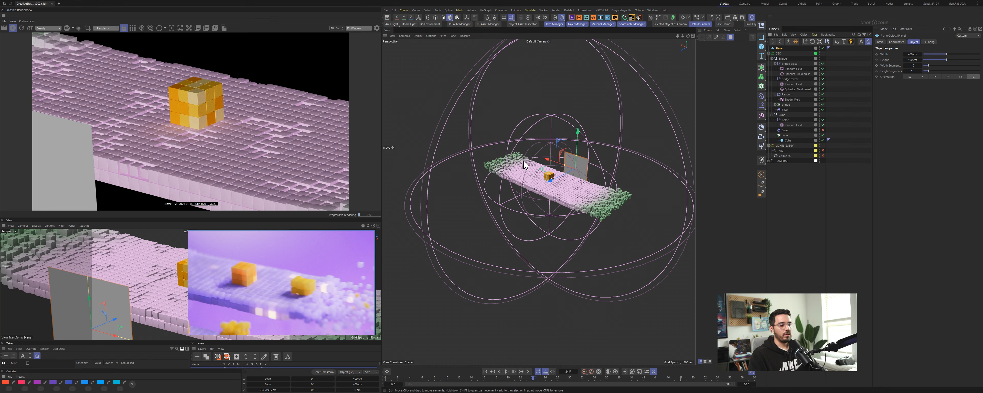
{"action": "key", "text": "t"}
{"action": "left_click_drag", "start_coordinate": [490, 195], "coordinate": [679, 105]}
{"action": "key", "text": "e"}
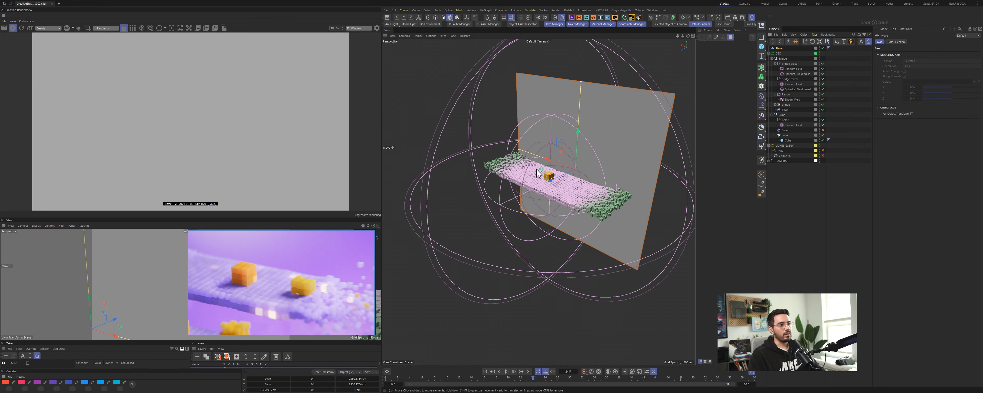
{"action": "left_click_drag", "start_coordinate": [575, 169], "coordinate": [485, 217]}
Step: Set the safe frame opacity to 100% in the lower perspective viewport
{"action": "left_click_drag", "start_coordinate": [314, 268], "coordinate": [443, 321]}
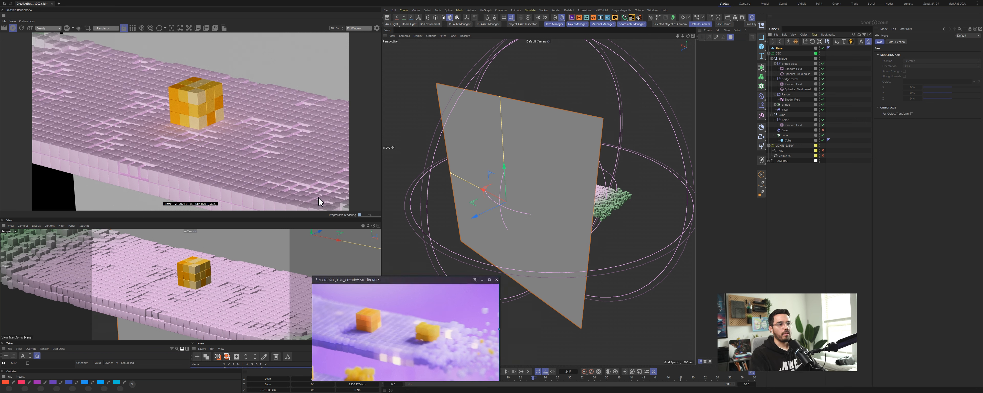
{"action": "left_click", "coordinate": [325, 231]}
{"action": "key", "text": "shift+v"}
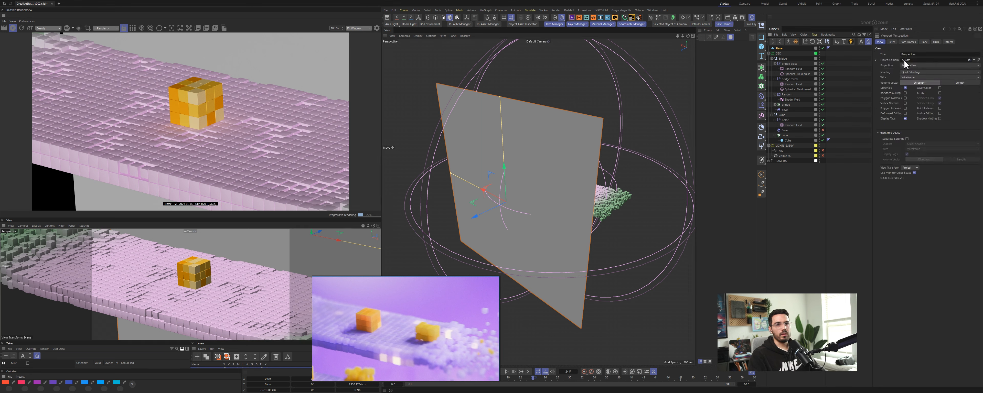
{"action": "left_click", "coordinate": [913, 42]}
{"action": "left_click_drag", "start_coordinate": [943, 98], "coordinate": [980, 92]}
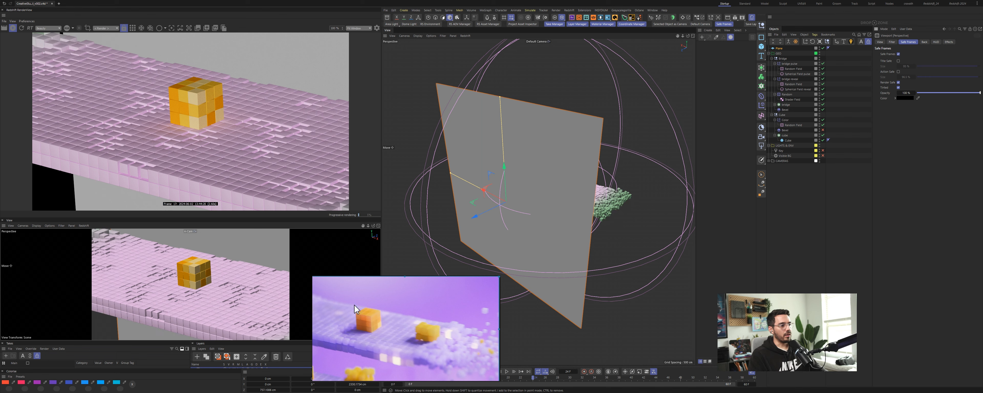
Step: Hide lights from the perspective viewport display using the viewport filter
{"action": "left_click", "coordinate": [647, 60]}
{"action": "left_click_drag", "start_coordinate": [641, 171], "coordinate": [505, 129], "text": "alt"}
{"action": "left_click", "coordinate": [443, 36]}
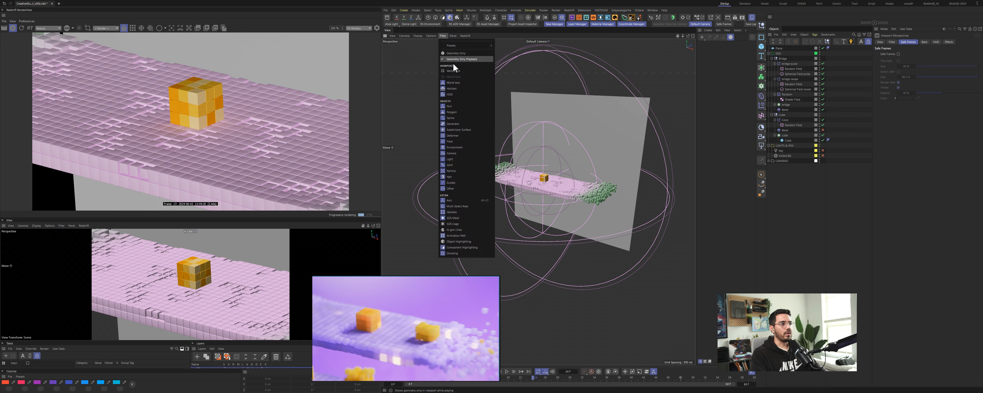
{"action": "left_click", "coordinate": [466, 159]}
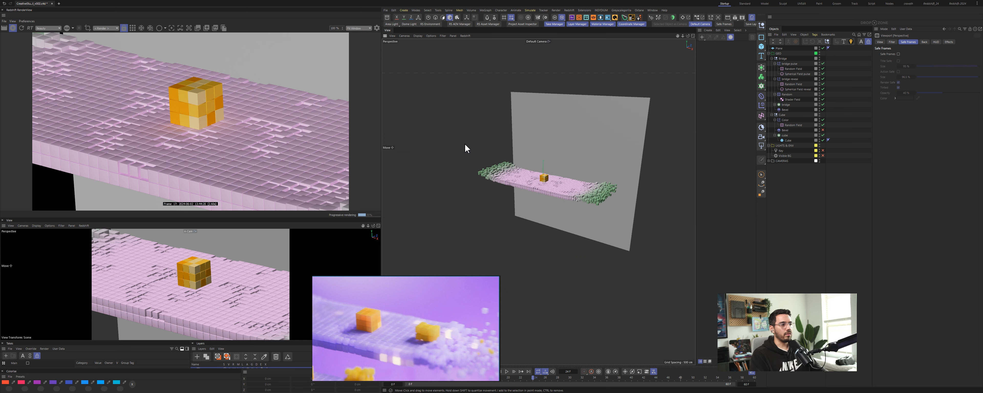
{"action": "mouse_move", "coordinate": [562, 183]}
{"action": "left_mouse_down", "text": "alt"}
{"action": "mouse_move", "coordinate": [529, 197]}
{"action": "mouse_move", "coordinate": [557, 196]}
{"action": "left_mouse_up", "text": "alt"}
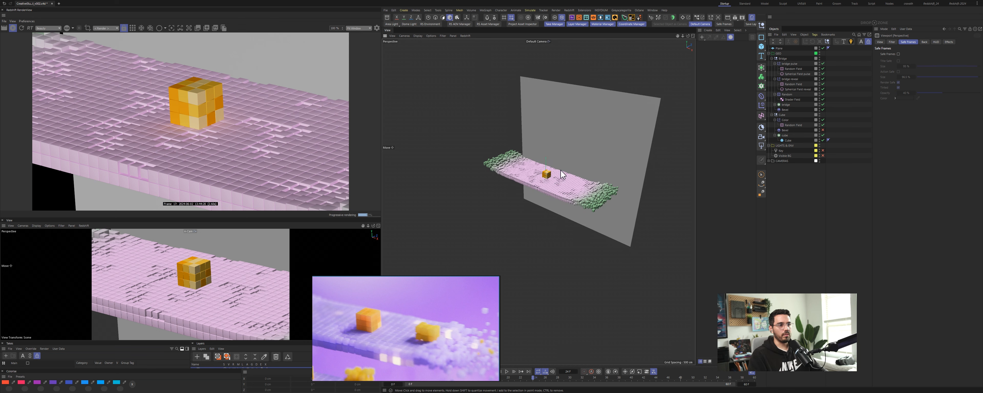
Step: Scale the backdrop plane up further and nudge its position behind the bridge
{"action": "left_click", "coordinate": [585, 145]}
{"action": "left_click_drag", "start_coordinate": [585, 145], "coordinate": [685, 175], "text": "alt"}
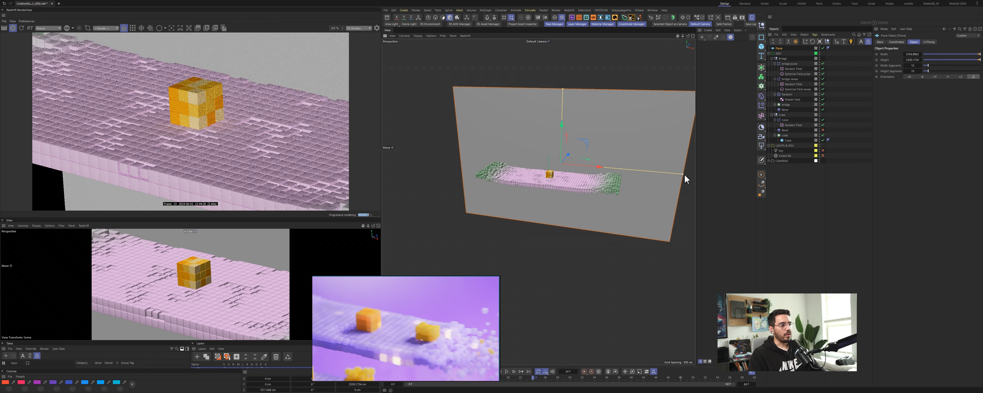
{"action": "left_click_drag", "start_coordinate": [564, 82], "coordinate": [564, 79]}
Step: Move the plane into the lighting group in the object hierarchy and rename it BG
{"action": "left_click_drag", "start_coordinate": [779, 48], "coordinate": [784, 153]}
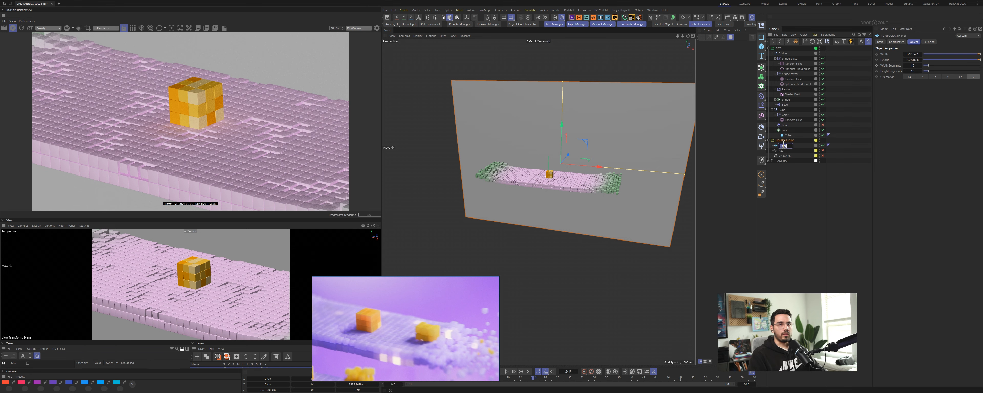
{"action": "type", "text": "BG"}
{"action": "key", "text": "Return"}
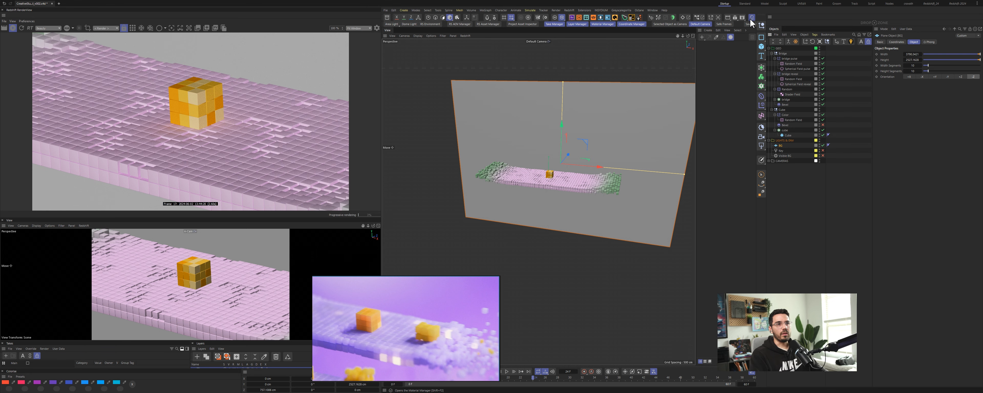
Step: Create a Redshift Standard material, apply it to the BG plane and open it in the Node Editor
{"action": "left_click", "coordinate": [702, 37]}
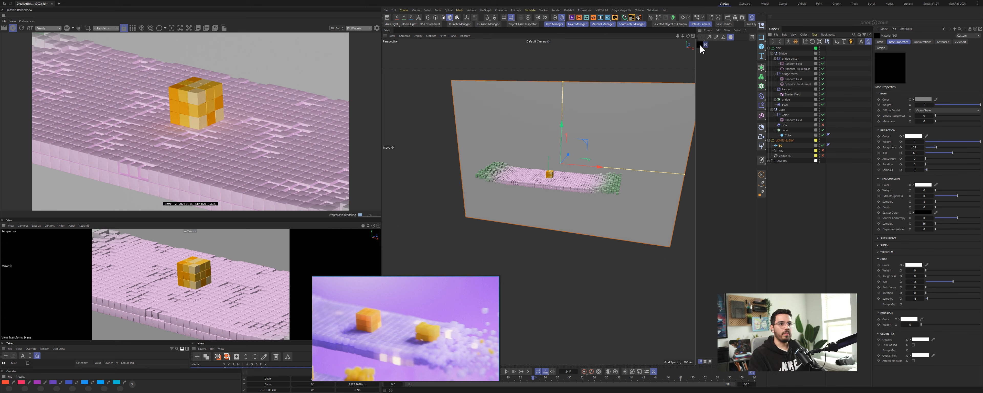
{"action": "left_click_drag", "start_coordinate": [744, 126], "coordinate": [782, 145]}
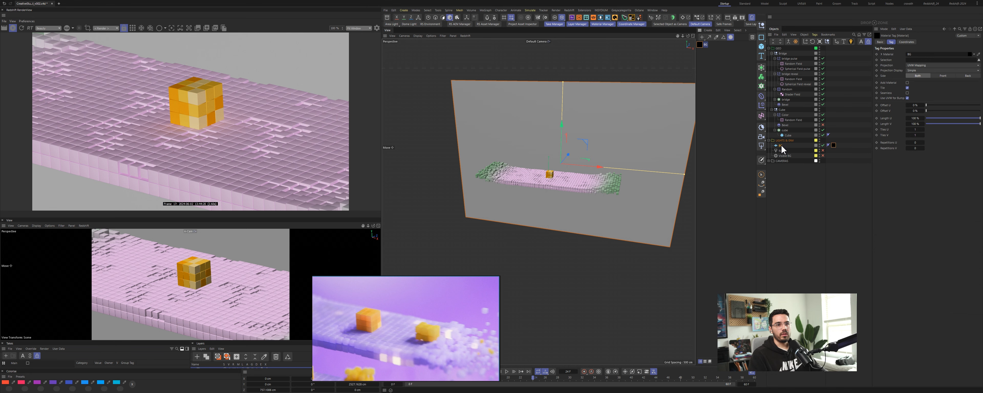
{"action": "left_click", "coordinate": [703, 45]}
{"action": "double_click", "coordinate": [700, 45]}
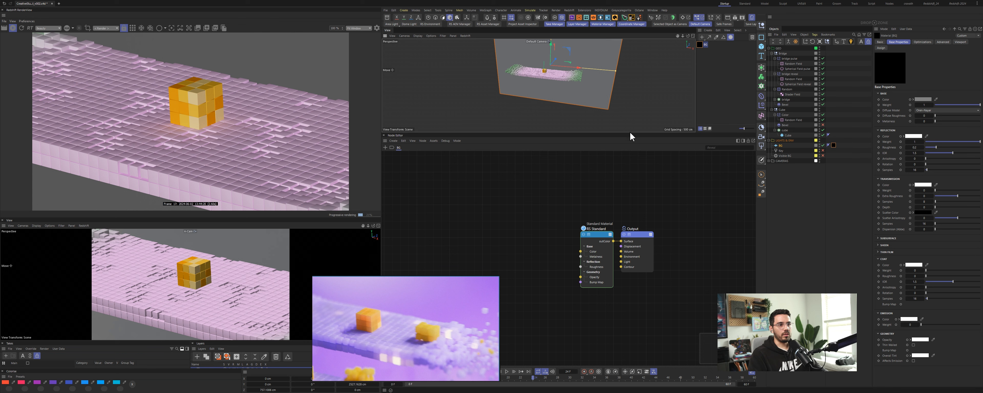
{"action": "left_click_drag", "start_coordinate": [632, 133], "coordinate": [632, 198]}
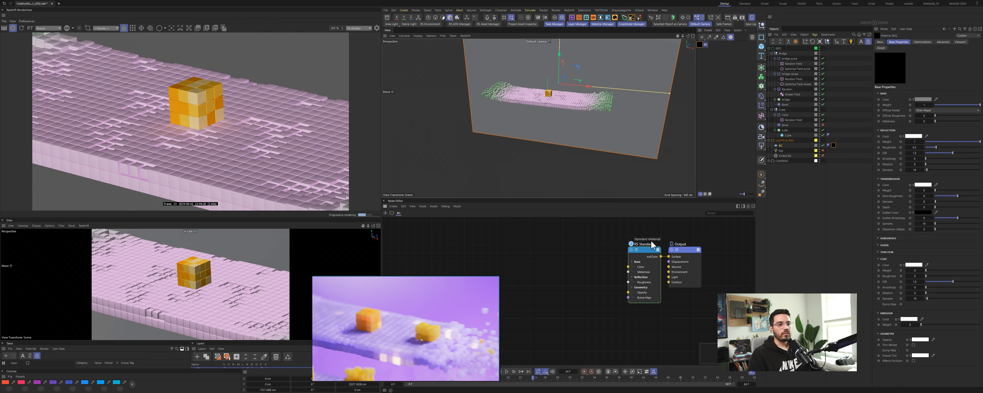
Step: Set the material's base colour by sampling the purple from the reference image
{"action": "left_click", "coordinate": [653, 266]}
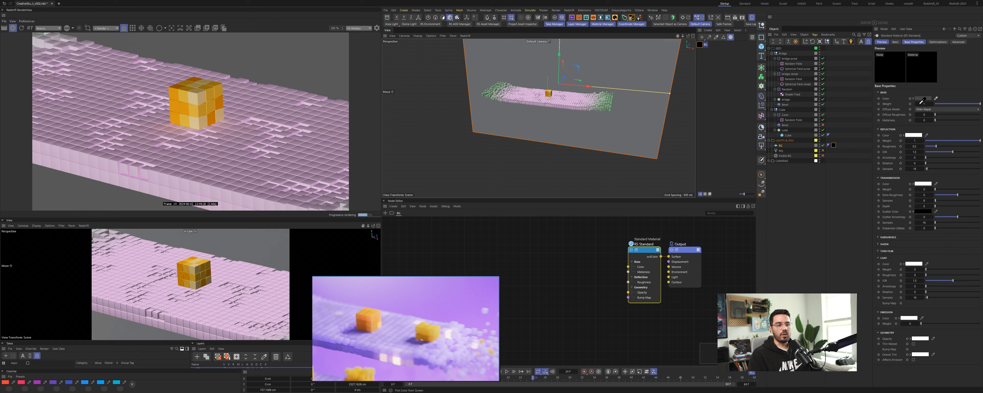
{"action": "left_click", "coordinate": [464, 286]}
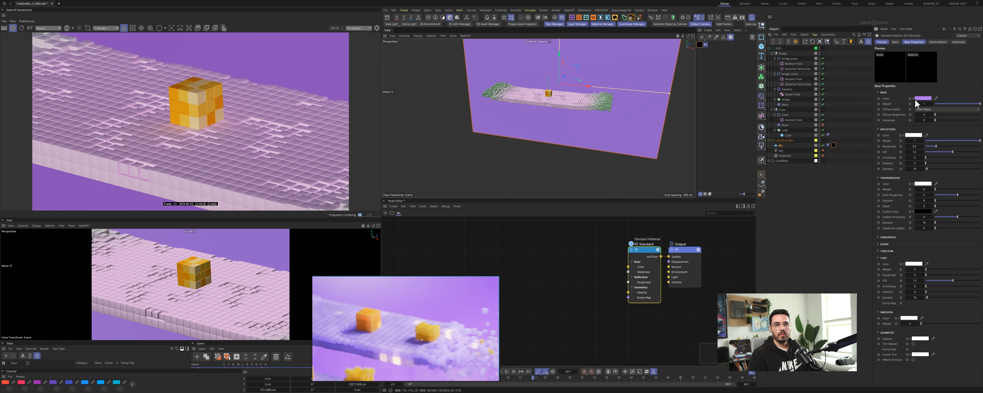
{"action": "left_click", "coordinate": [781, 147]}
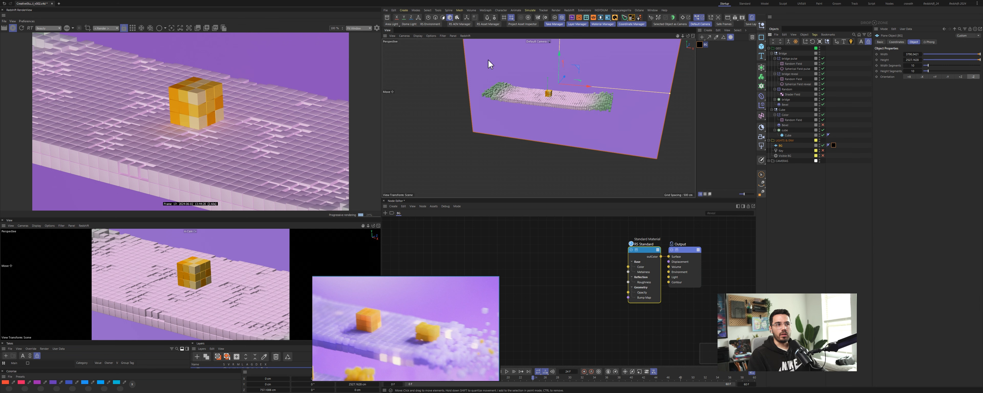
Step: Add a Redshift Area Light to the scene
{"action": "left_click", "coordinate": [393, 24]}
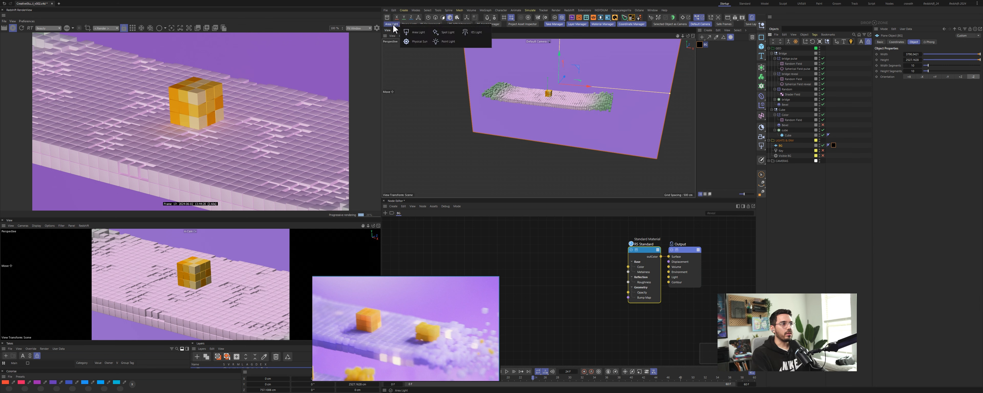
{"action": "left_click", "coordinate": [418, 33]}
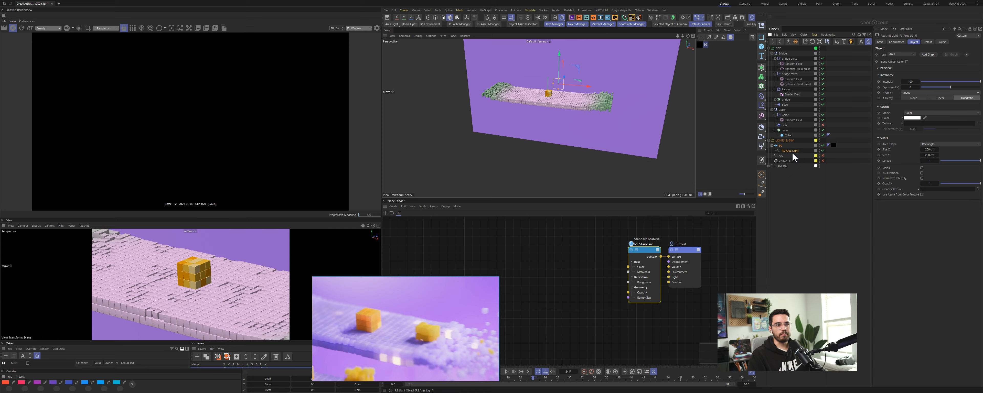
{"action": "left_click_drag", "start_coordinate": [544, 100], "coordinate": [596, 87], "text": "alt"}
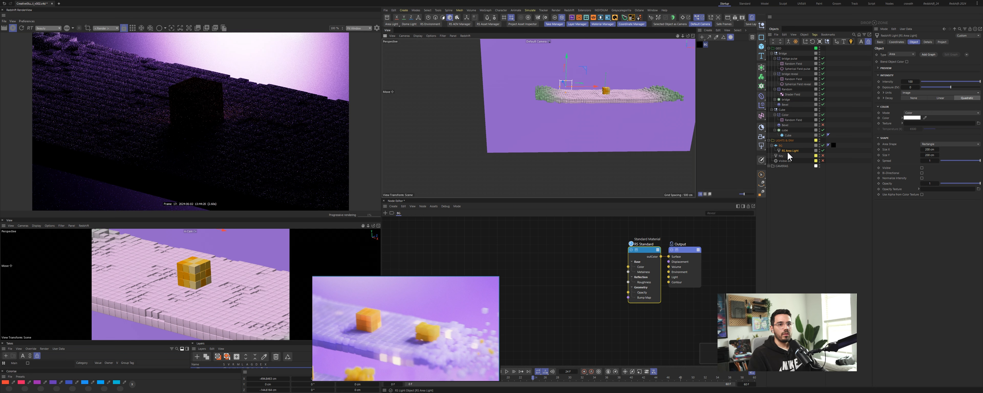
Step: Rename the new area light BG
{"action": "double_click", "coordinate": [795, 151]}
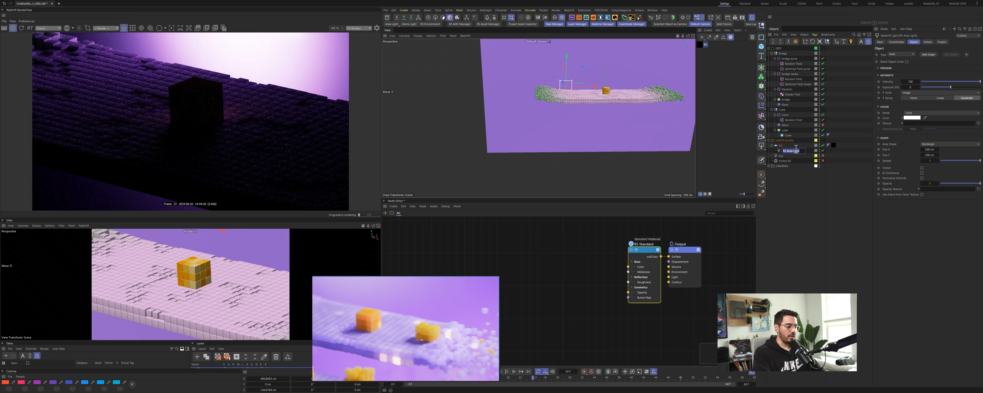
{"action": "type", "text": "BG"}
{"action": "key", "text": "Return"}
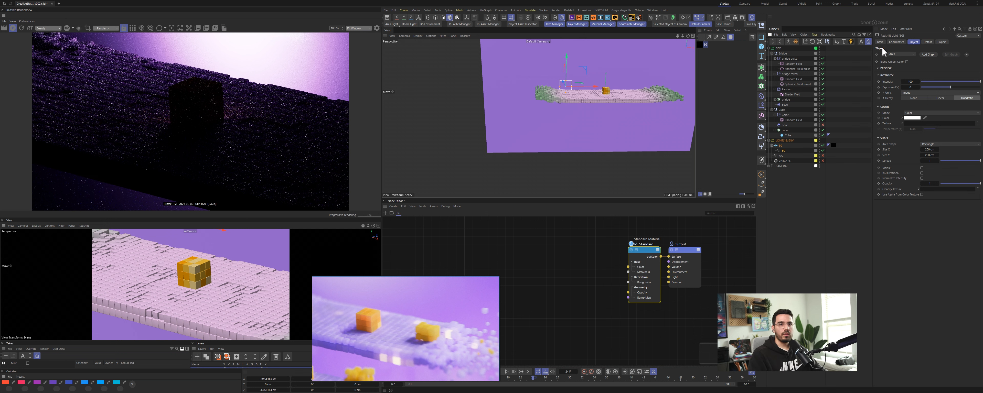
Step: Adjust the BG light's Project settings and open its Details settings
{"action": "left_click", "coordinate": [942, 42]}
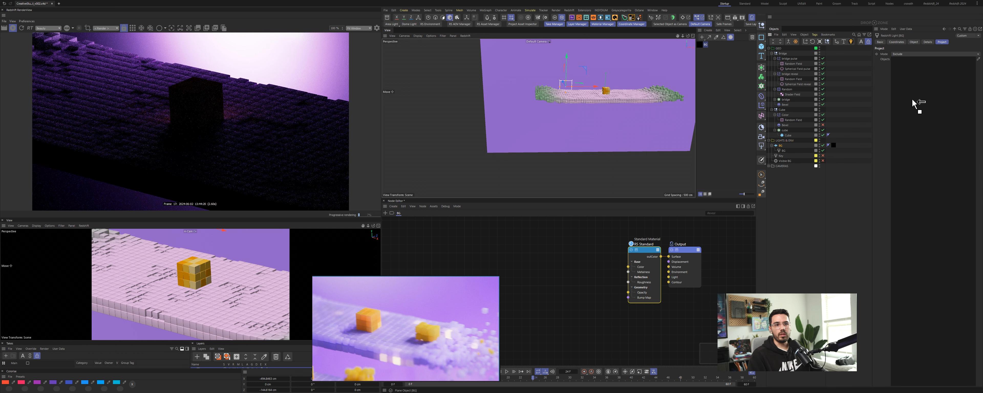
{"action": "left_click", "coordinate": [900, 55]}
{"action": "left_click", "coordinate": [902, 60]}
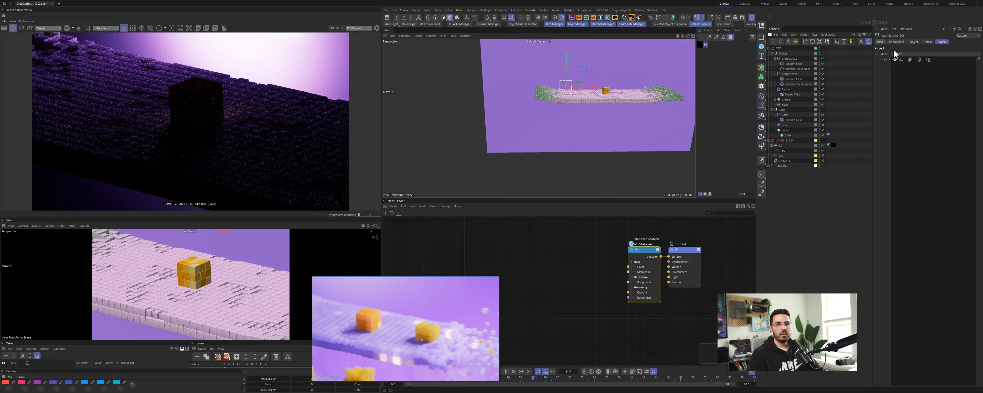
{"action": "left_click", "coordinate": [928, 42]}
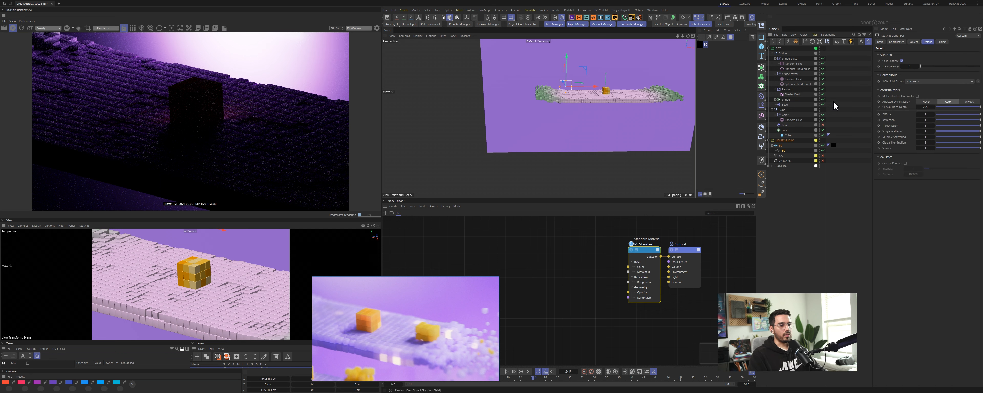
Step: Reposition the BG plane further behind and to the side of the bridge
{"action": "left_click_drag", "start_coordinate": [563, 86], "coordinate": [607, 102], "text": "alt"}
{"action": "left_click", "coordinate": [543, 62]}
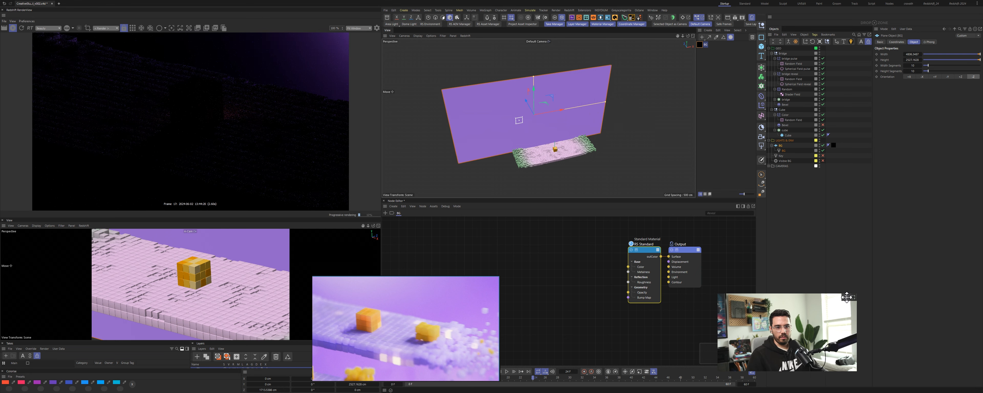
{"action": "left_click_drag", "start_coordinate": [845, 297], "coordinate": [967, 301]}
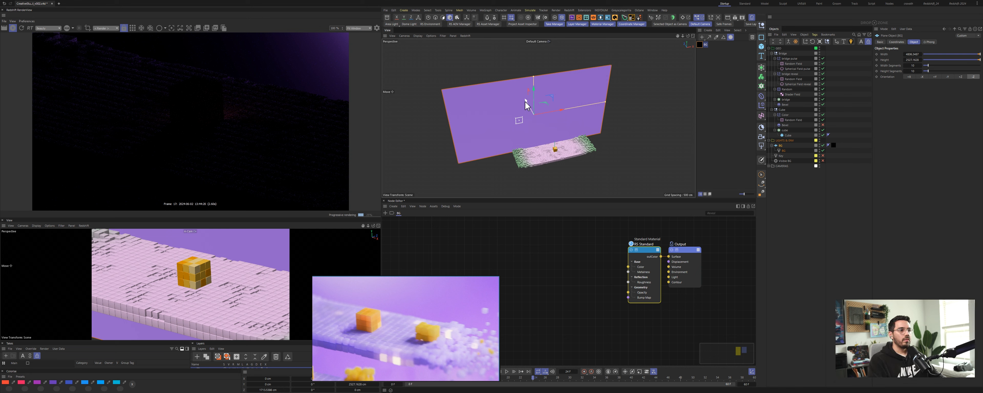
{"action": "mouse_move", "coordinate": [525, 104]}
{"action": "left_mouse_down"}
{"action": "mouse_move", "coordinate": [538, 107]}
{"action": "mouse_move", "coordinate": [519, 113]}
{"action": "left_mouse_up"}
{"action": "left_click_drag", "start_coordinate": [496, 88], "coordinate": [500, 104]}
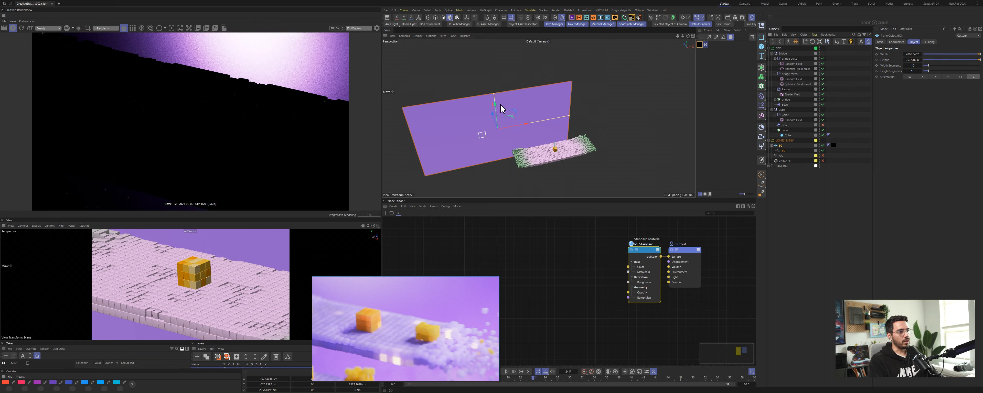
Step: Scale the BG area light with the Scale tool
{"action": "left_click", "coordinate": [782, 151]}
{"action": "key", "text": "t"}
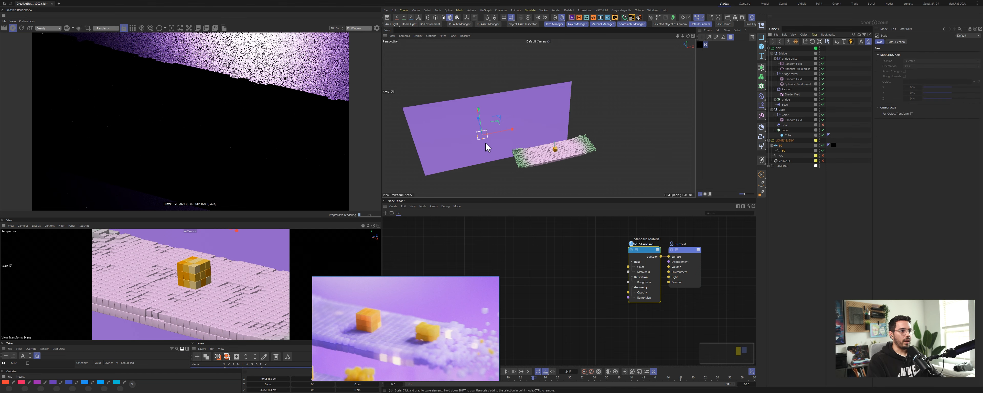
{"action": "left_click_drag", "start_coordinate": [486, 147], "coordinate": [474, 127]}
{"action": "key", "text": "e"}
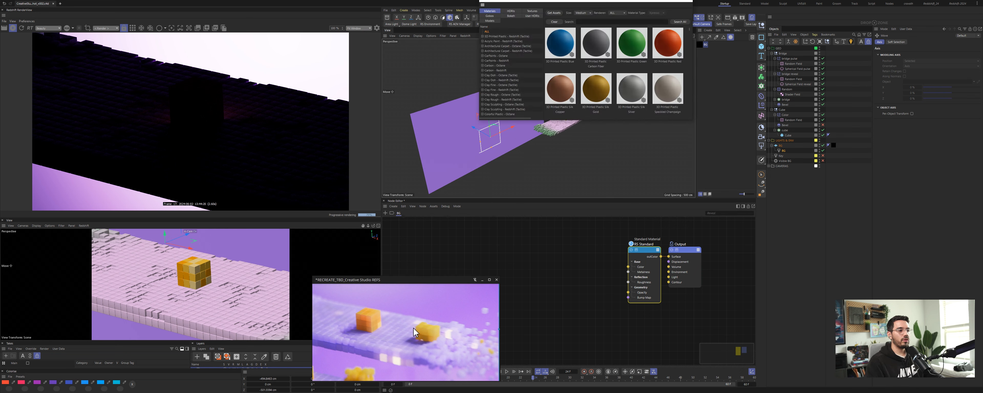
Step: Browse the Area Light Maps library and apply the Softbox Center texture to the BG area light
{"action": "left_click_drag", "start_coordinate": [398, 336], "coordinate": [378, 292]}
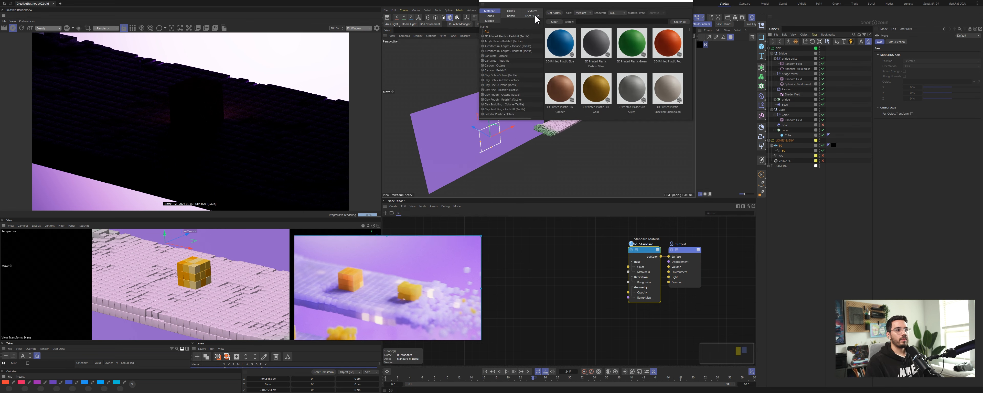
{"action": "double_click", "coordinate": [559, 120]}
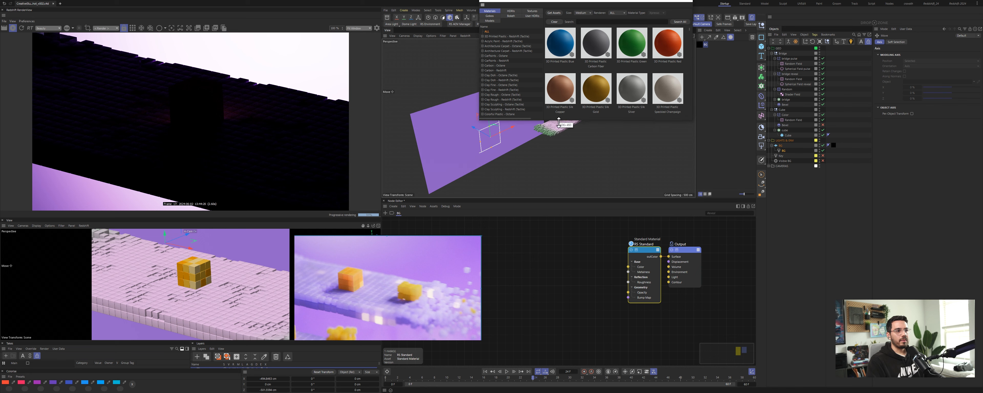
{"action": "left_click", "coordinate": [512, 12]}
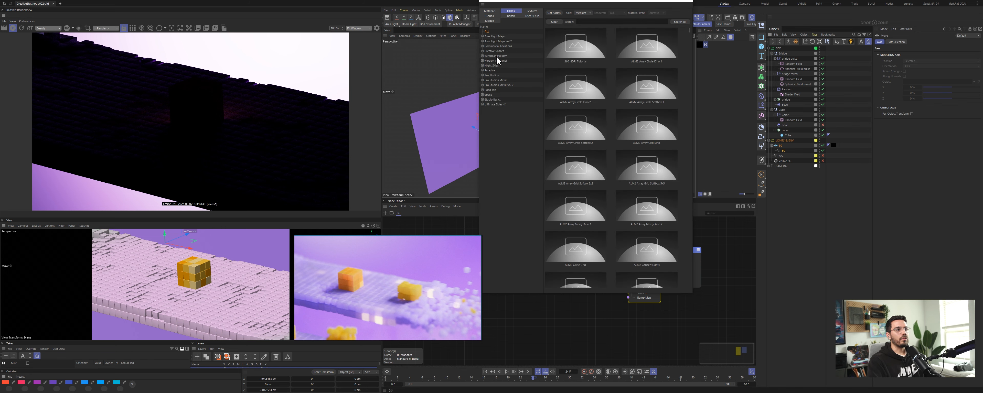
{"action": "left_click", "coordinate": [503, 37]}
{"action": "scroll", "coordinate": [597, 171], "scroll_direction": "down", "scroll_amount": 5}
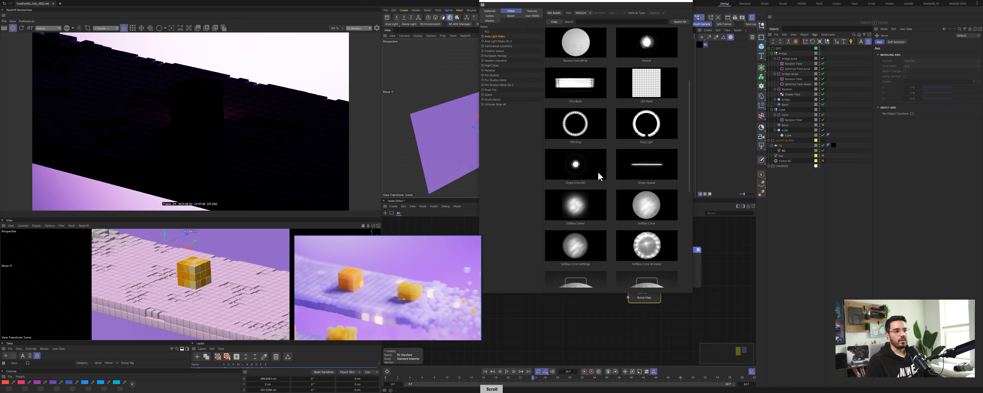
{"action": "scroll", "coordinate": [596, 176], "scroll_direction": "down", "scroll_amount": 2}
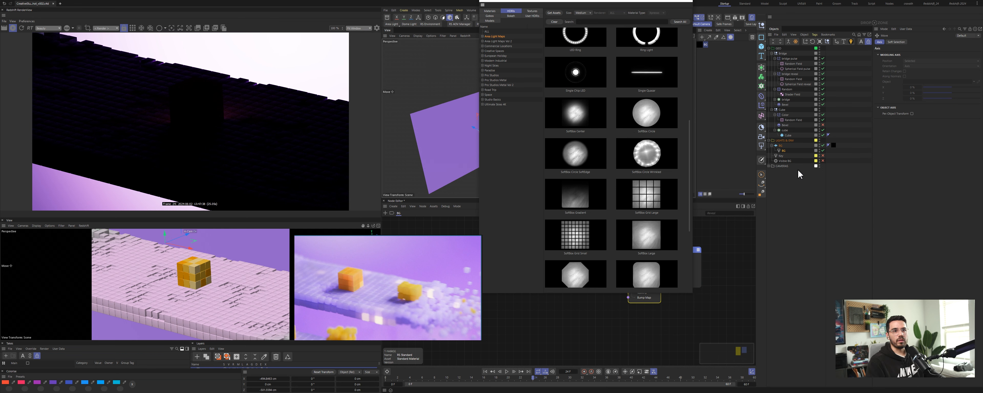
{"action": "left_click", "coordinate": [783, 152]}
{"action": "left_click_drag", "start_coordinate": [578, 120], "coordinate": [882, 92]}
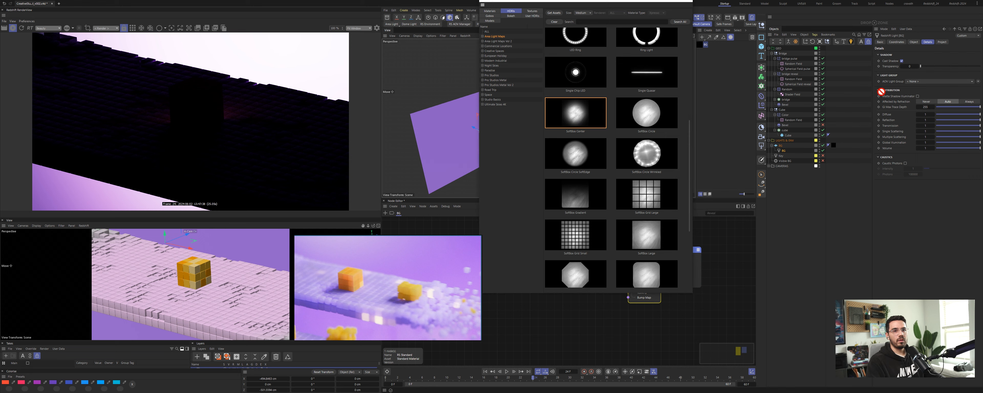
{"action": "left_click_drag", "start_coordinate": [916, 38], "coordinate": [924, 124]}
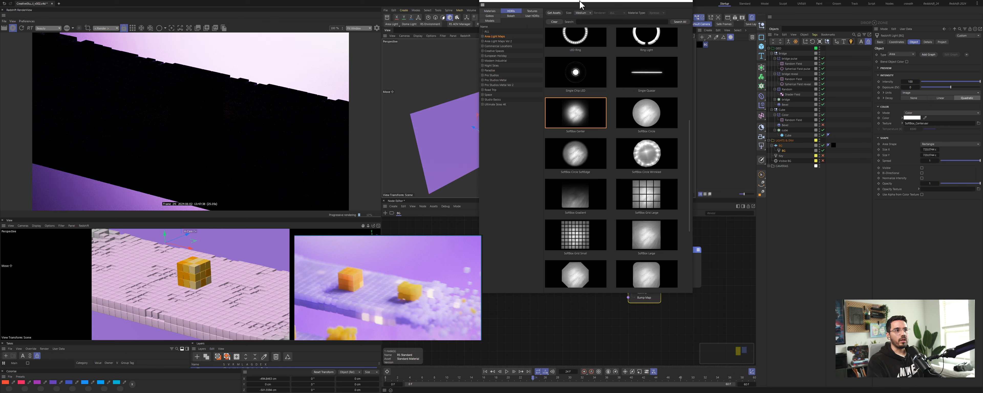
{"action": "left_click_drag", "start_coordinate": [581, 5], "coordinate": [631, 91]}
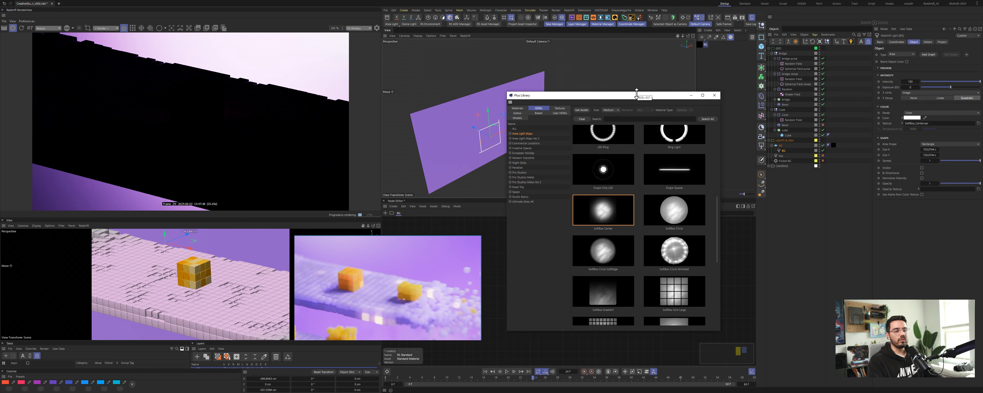
{"action": "left_click_drag", "start_coordinate": [696, 95], "coordinate": [687, 95]}
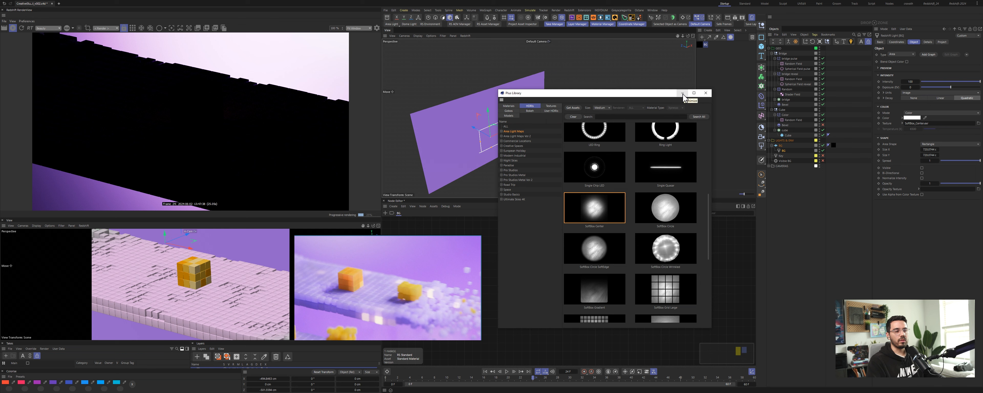
Step: Close the library and set the BG area light's intensity to 20
{"action": "left_click", "coordinate": [683, 94]}
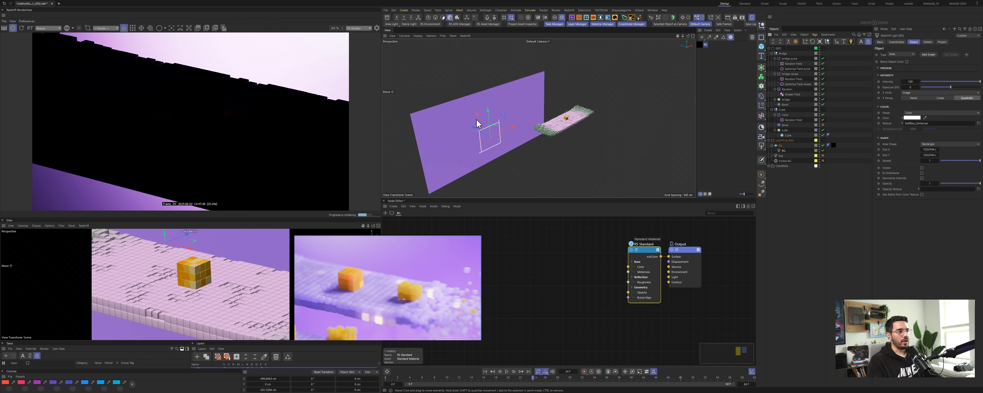
{"action": "mouse_move", "coordinate": [474, 127]}
{"action": "left_mouse_down"}
{"action": "mouse_move", "coordinate": [460, 122]}
{"action": "mouse_move", "coordinate": [471, 126]}
{"action": "left_mouse_up"}
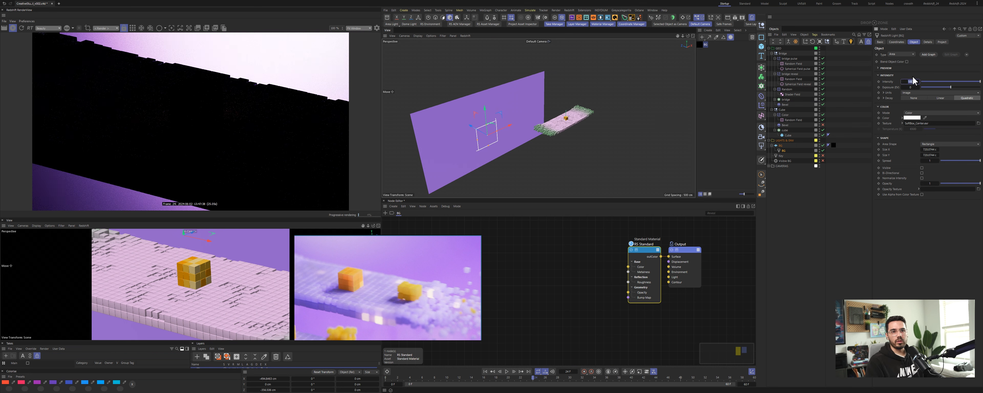
{"action": "type", "text": "50"}
{"action": "key", "text": "Return"}
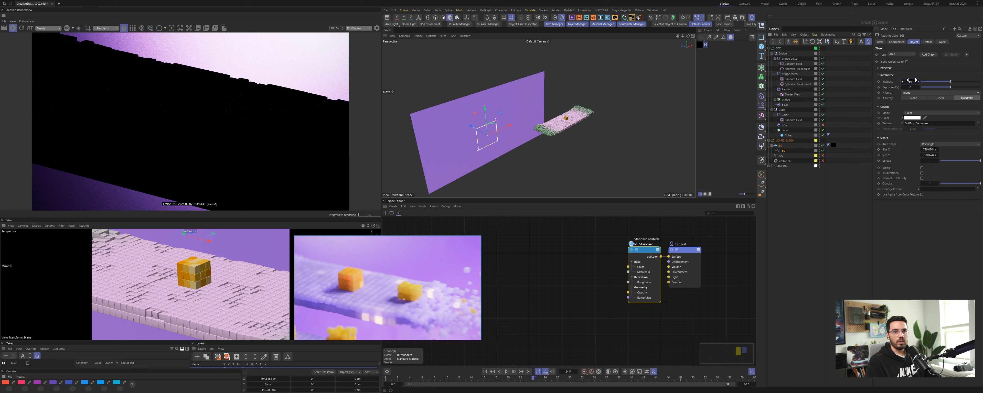
{"action": "type", "text": "20"}
{"action": "key", "text": "Return"}
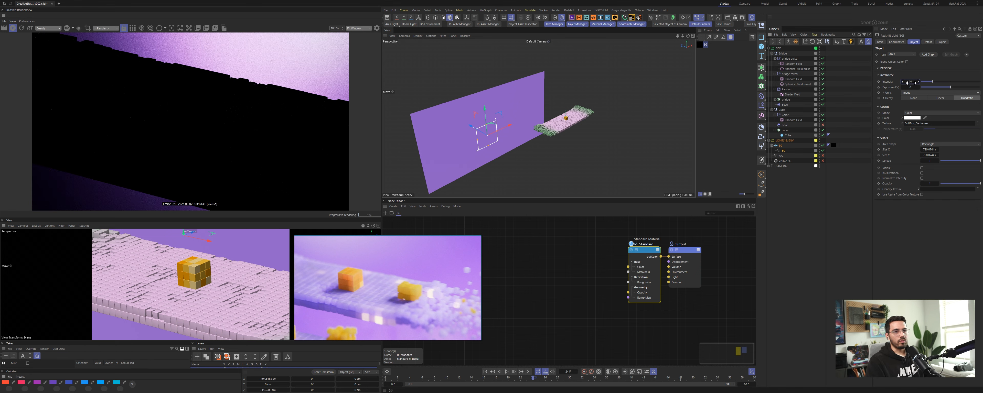
Step: Scale up the BG area light and shift it across the backdrop plane
{"action": "key", "text": "t"}
{"action": "left_click_drag", "start_coordinate": [495, 166], "coordinate": [545, 140]}
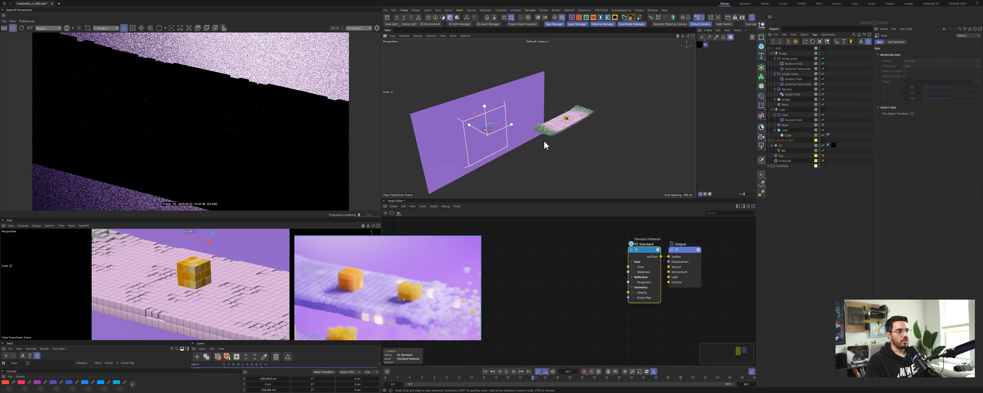
{"action": "left_click_drag", "start_coordinate": [476, 130], "coordinate": [479, 130]}
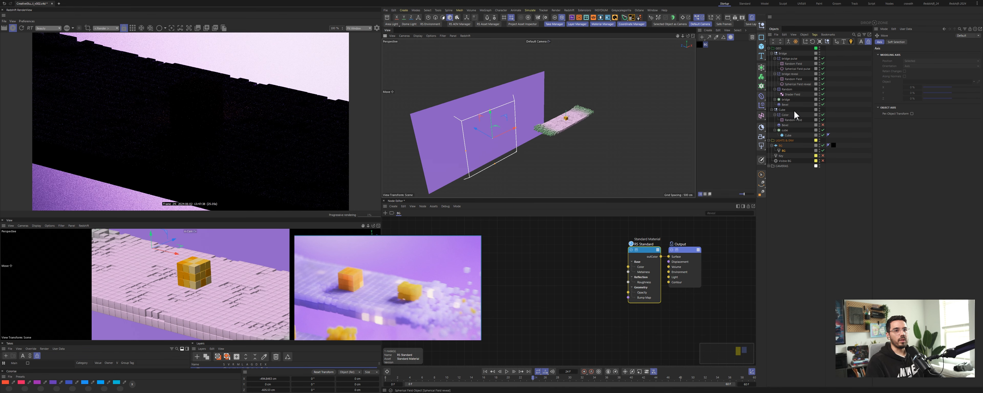
{"action": "left_click", "coordinate": [783, 151]}
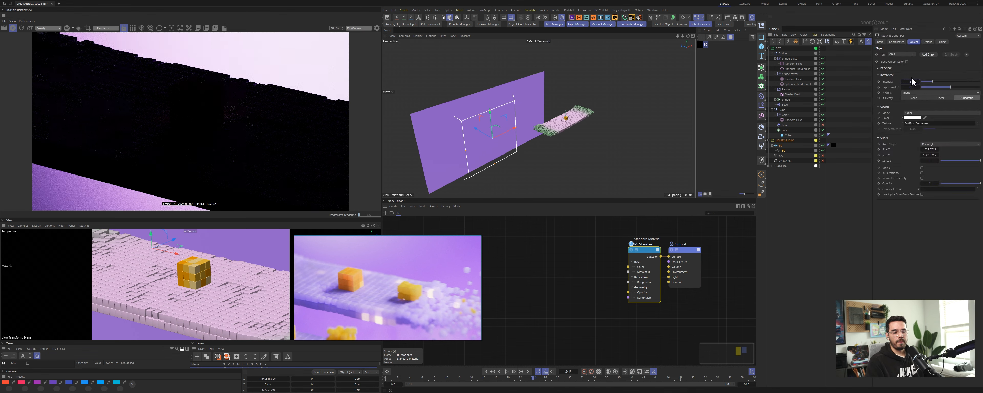
{"action": "key", "text": "Return"}
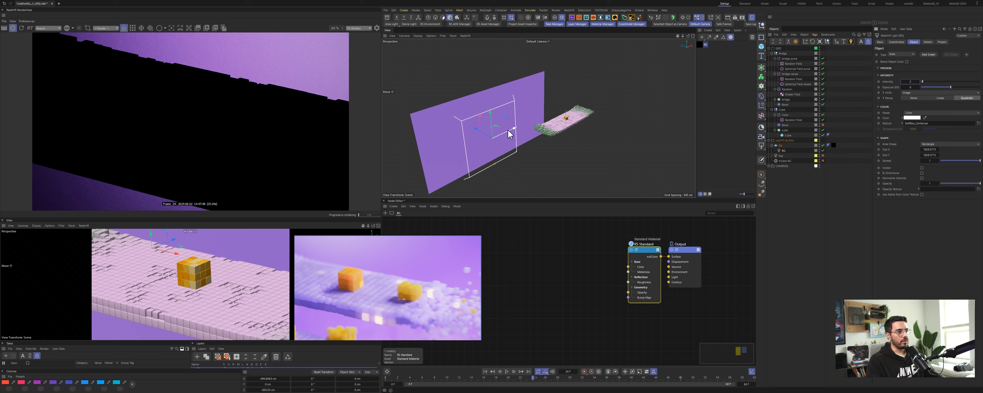
{"action": "left_click_drag", "start_coordinate": [508, 130], "coordinate": [478, 117]}
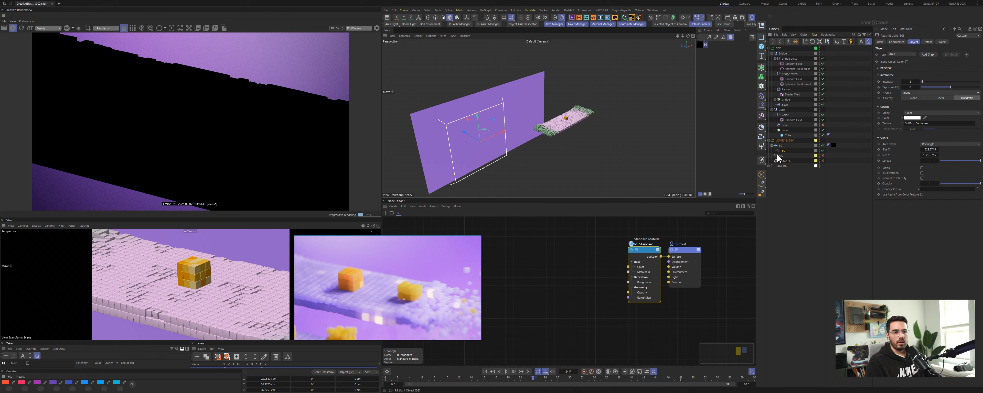
Step: Enable the dome light and rename it HDRI
{"action": "left_click", "coordinate": [824, 160]}
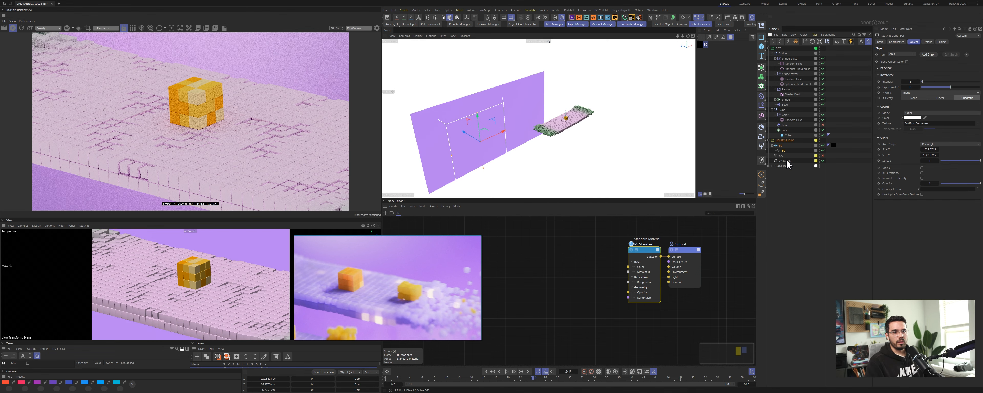
{"action": "double_click", "coordinate": [792, 161]}
{"action": "type", "text": "HDRI"}
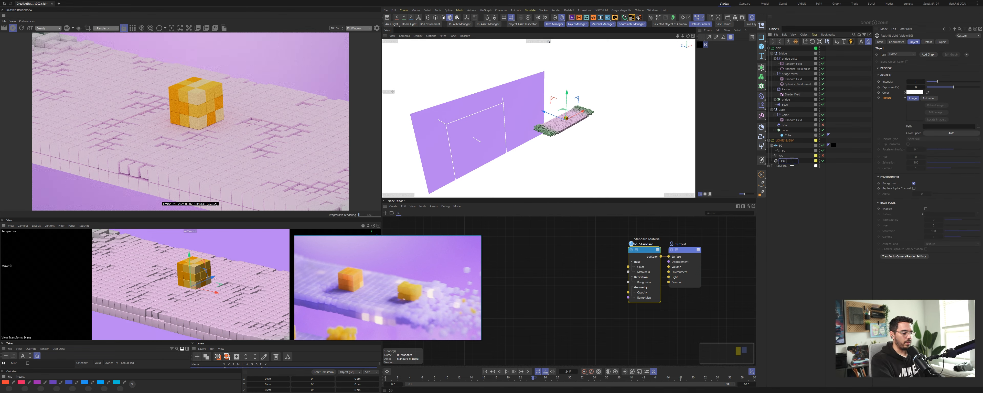
{"action": "key", "text": "Return"}
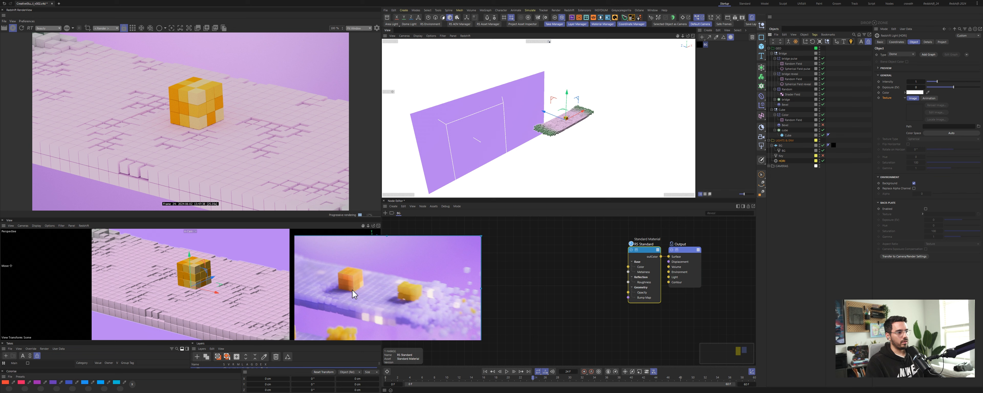
Step: Zoom and pan around the reference image to examine its lighting
{"action": "scroll", "coordinate": [360, 294], "scroll_direction": "up", "scroll_amount": 3}
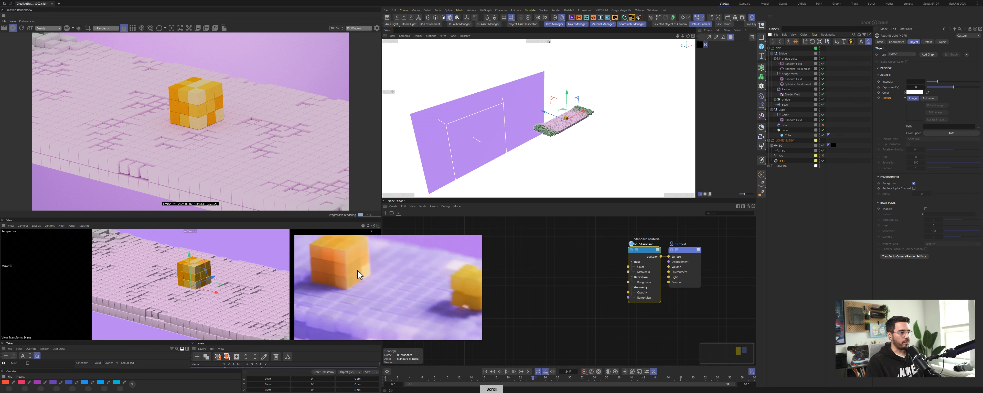
{"action": "middle_click_drag", "start_coordinate": [358, 271], "coordinate": [439, 259]}
{"action": "middle_click_drag", "start_coordinate": [410, 301], "coordinate": [328, 274]}
{"action": "middle_click_drag", "start_coordinate": [409, 289], "coordinate": [353, 318]}
{"action": "scroll", "coordinate": [354, 310], "scroll_direction": "down", "scroll_amount": 4}
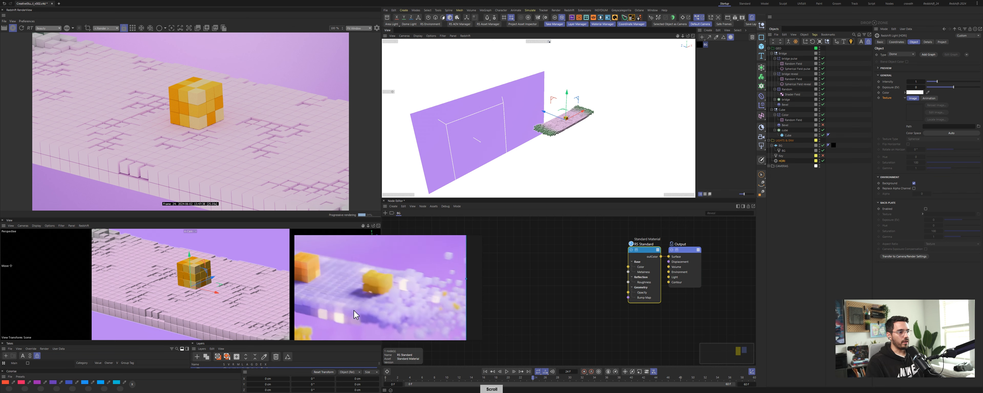
{"action": "scroll", "coordinate": [354, 311], "scroll_direction": "down", "scroll_amount": 4}
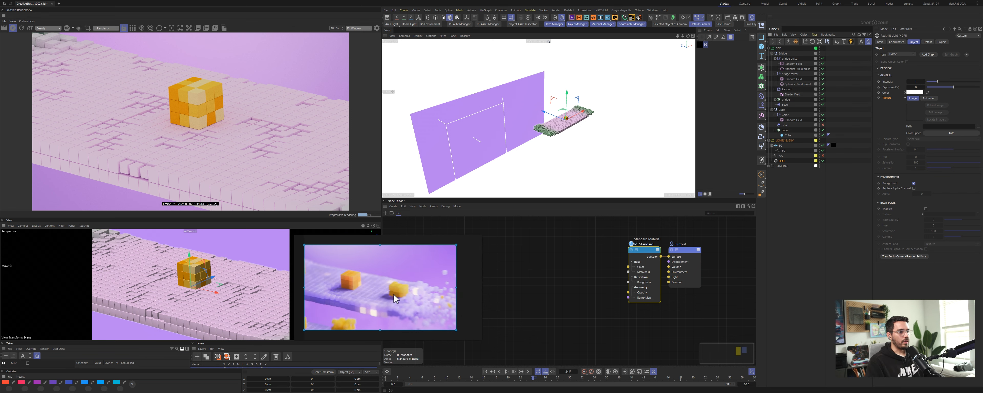
{"action": "scroll", "coordinate": [394, 298], "scroll_direction": "up", "scroll_amount": 2}
{"action": "middle_click_drag", "start_coordinate": [393, 294], "coordinate": [423, 296]}
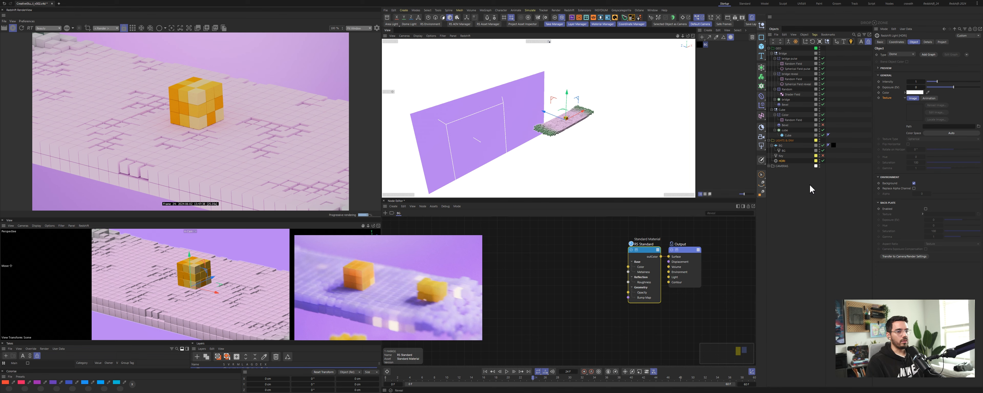
Step: Set the HDRI dome light's intensity to 0.3
{"action": "double_click", "coordinate": [918, 80]}
{"action": "type", "text": "0.3"}
{"action": "key", "text": "Return"}
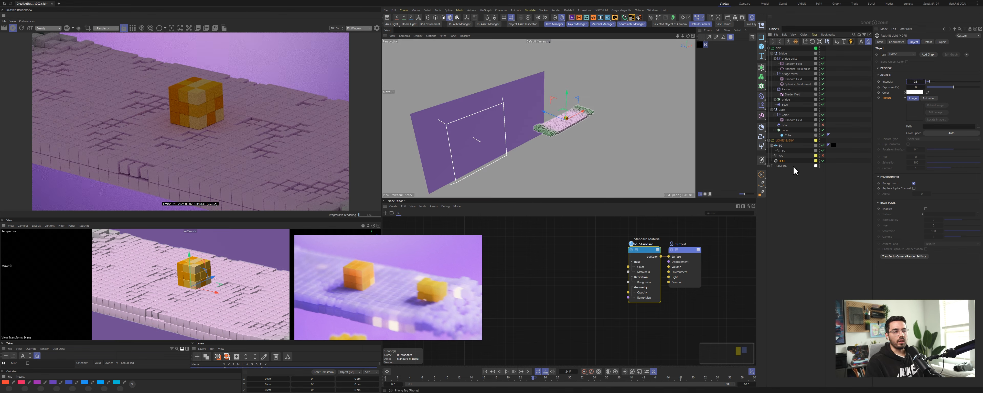
{"action": "left_click", "coordinate": [795, 189]}
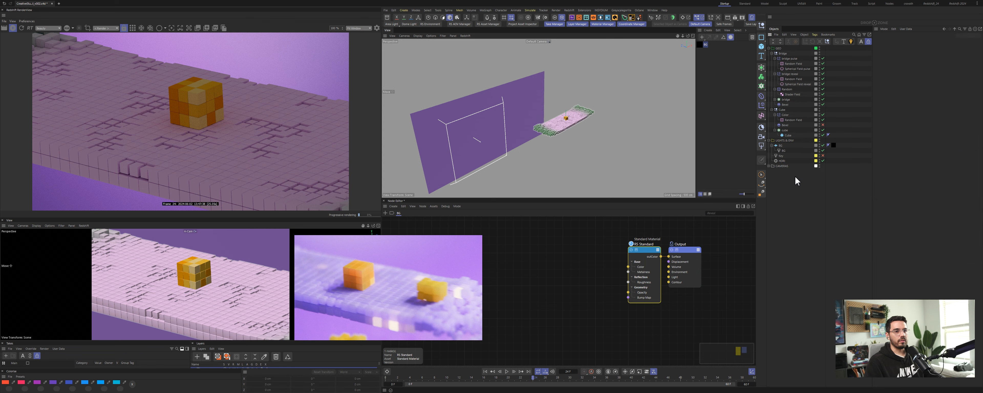
{"action": "left_click", "coordinate": [787, 155]}
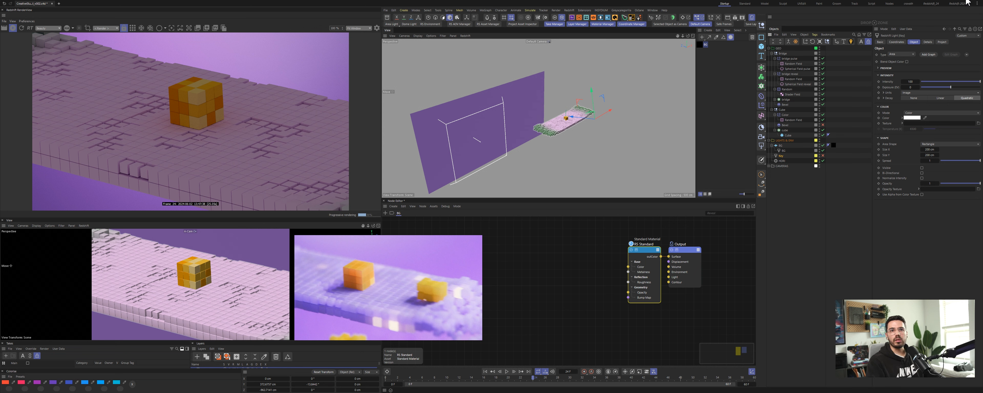
{"action": "left_click", "coordinate": [967, 2]}
{"action": "mouse_move", "coordinate": [468, 244]}
{"action": "left_mouse_down"}
{"action": "mouse_move", "coordinate": [433, 255]}
{"action": "mouse_move", "coordinate": [438, 265]}
{"action": "left_mouse_up"}
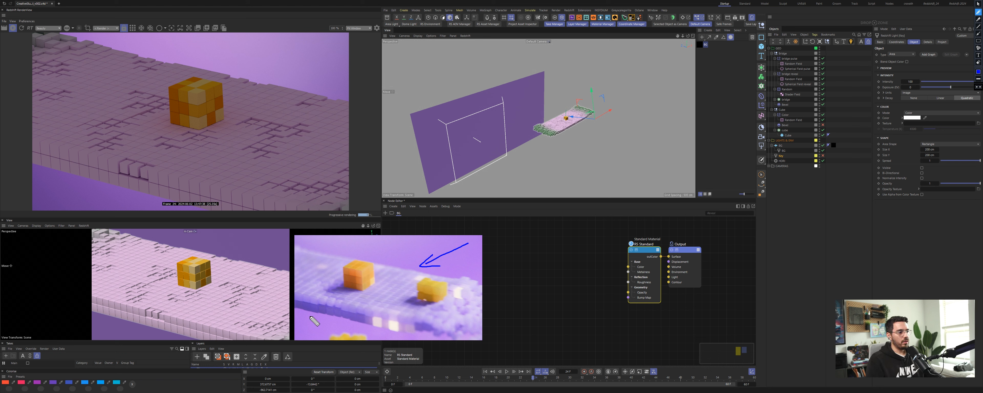
{"action": "mouse_move", "coordinate": [301, 301]}
{"action": "left_mouse_down"}
{"action": "mouse_move", "coordinate": [302, 322]}
{"action": "mouse_move", "coordinate": [307, 301]}
{"action": "left_mouse_up"}
{"action": "left_click_drag", "start_coordinate": [297, 312], "coordinate": [318, 314]}
{"action": "left_click_drag", "start_coordinate": [322, 303], "coordinate": [320, 313]}
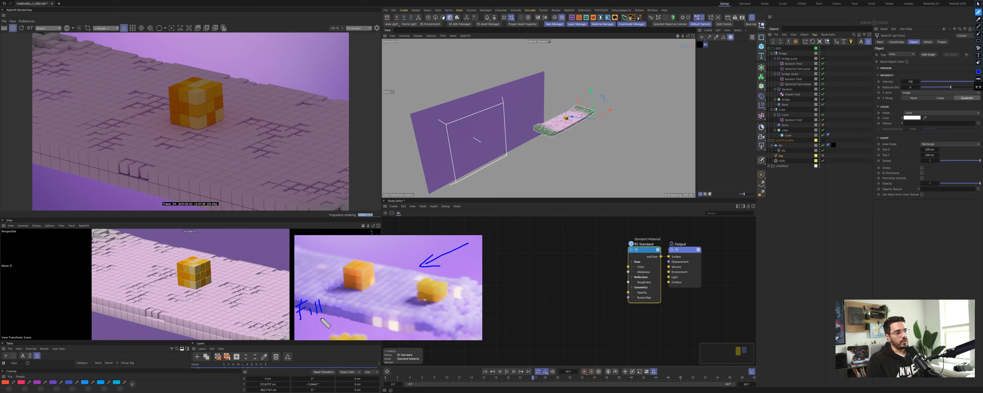
{"action": "key", "text": "Escape"}
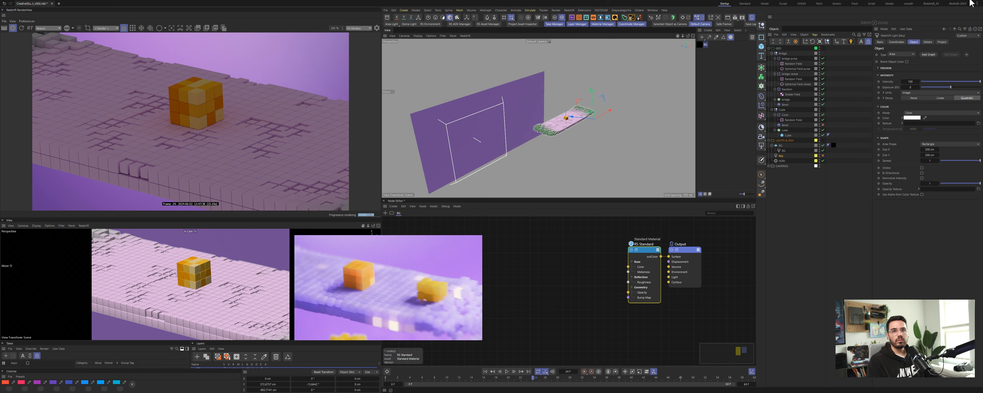
Step: Collapse the bridge group and add a target to the Key area light
{"action": "left_click", "coordinate": [821, 205]}
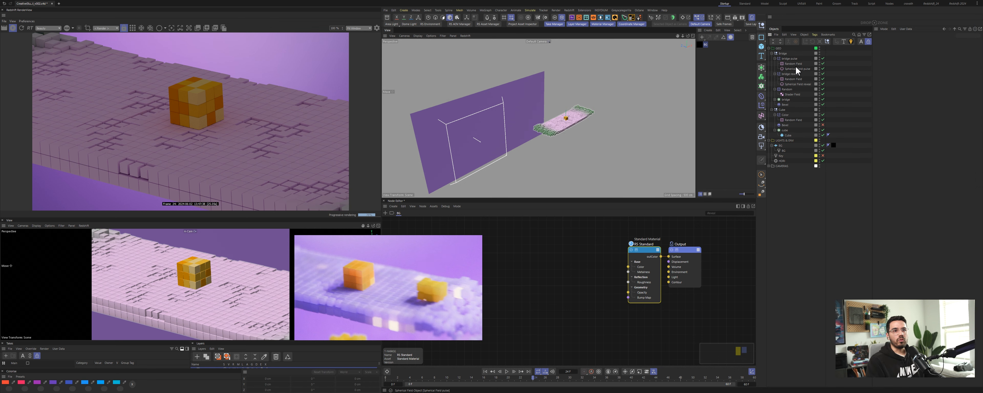
{"action": "left_click", "coordinate": [772, 54]}
{"action": "left_click", "coordinate": [769, 49]}
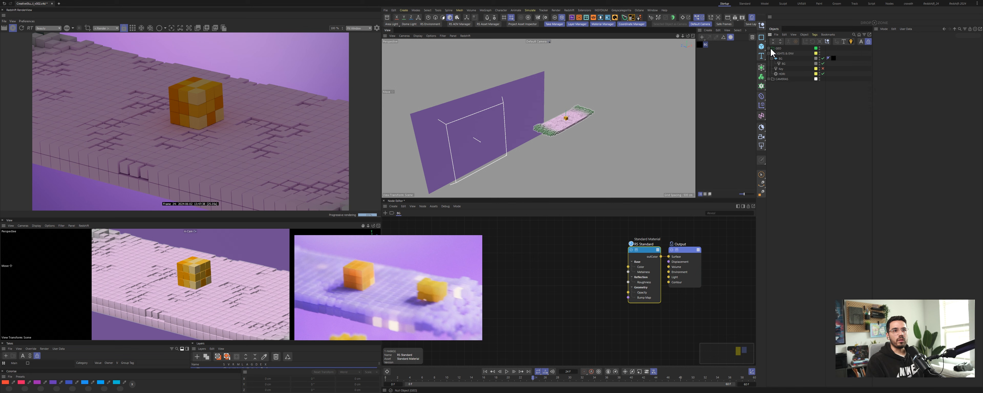
{"action": "left_click", "coordinate": [781, 68]}
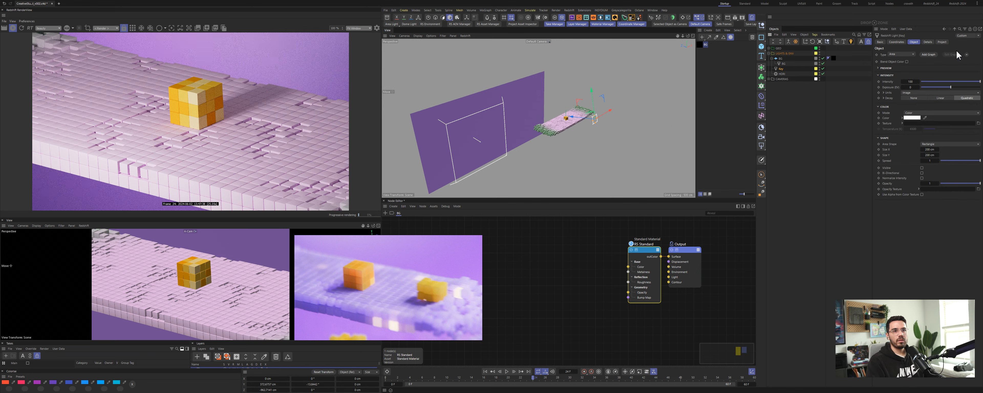
{"action": "left_click", "coordinate": [967, 54]}
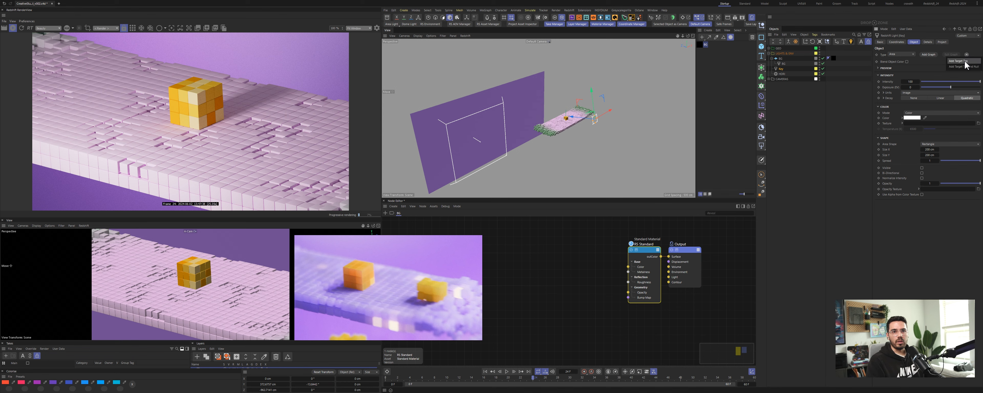
{"action": "left_click", "coordinate": [966, 66]}
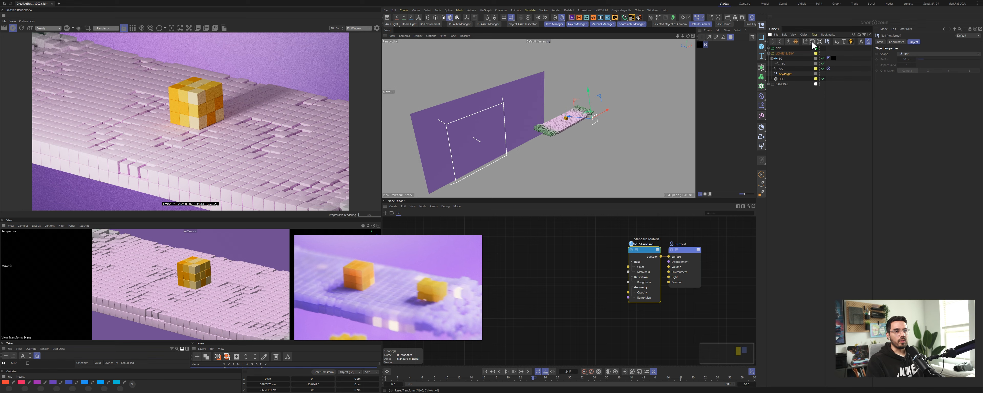
Step: Reposition the Key area light beside the bridge
{"action": "left_click", "coordinate": [781, 69]}
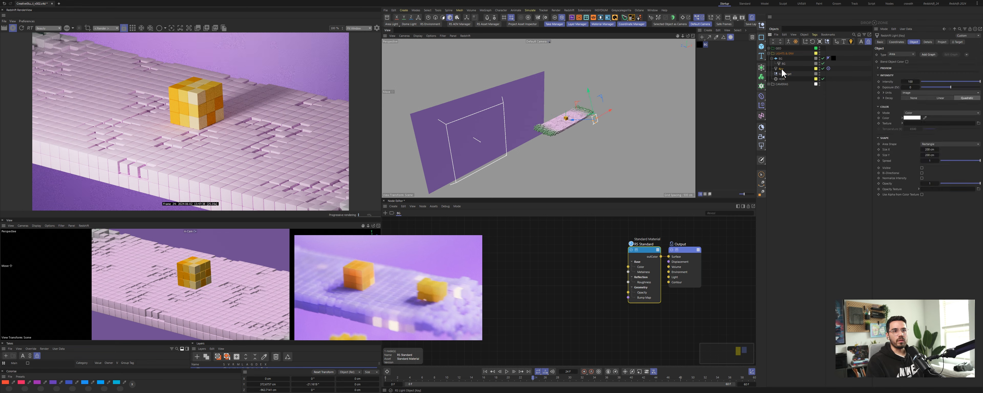
{"action": "left_click_drag", "start_coordinate": [563, 122], "coordinate": [481, 146], "text": "alt"}
{"action": "left_click_drag", "start_coordinate": [560, 141], "coordinate": [662, 146]}
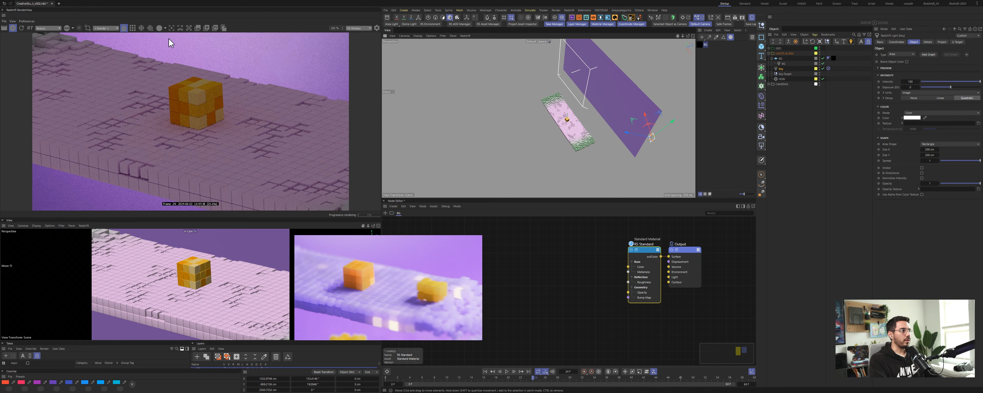
{"action": "left_click_drag", "start_coordinate": [573, 136], "coordinate": [593, 118], "text": "alt"}
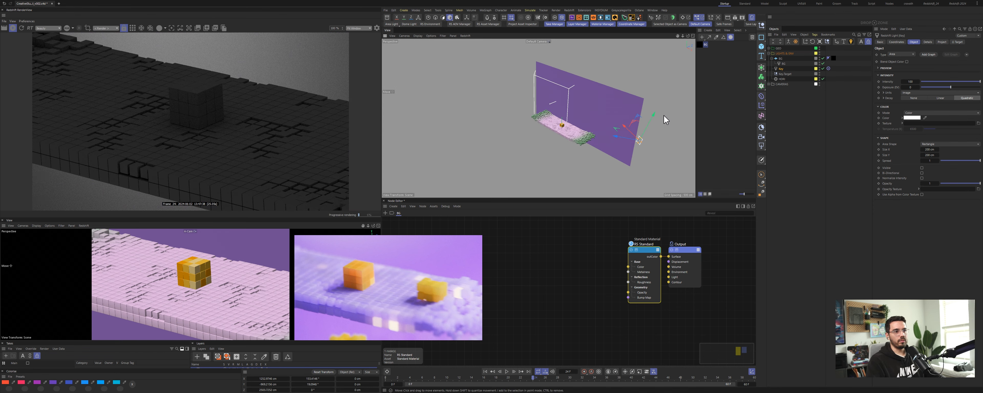
{"action": "left_click_drag", "start_coordinate": [666, 120], "coordinate": [640, 109]}
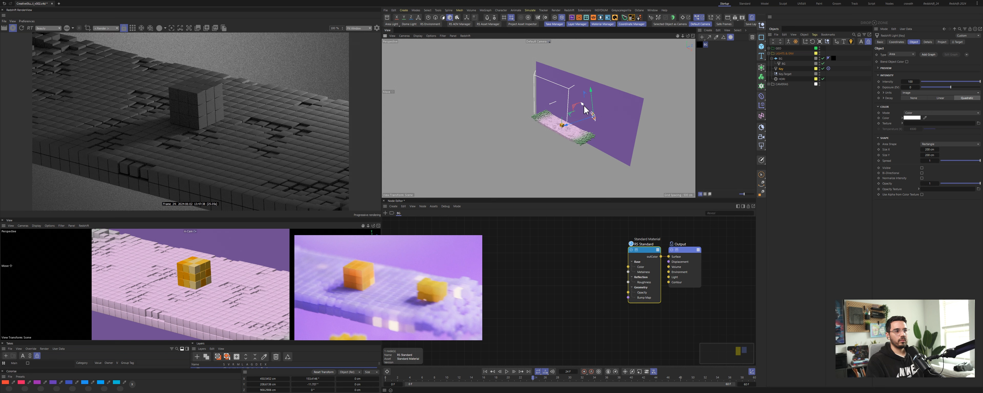
{"action": "left_click_drag", "start_coordinate": [588, 103], "coordinate": [623, 112]}
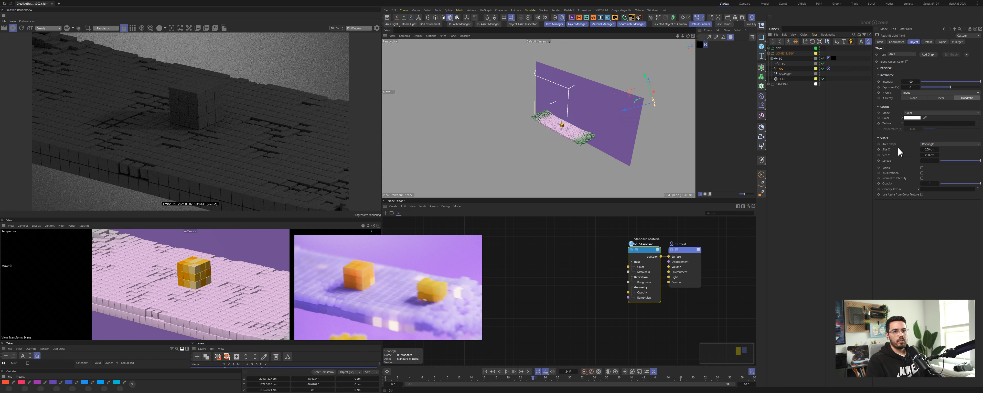
Step: Set the Key light's size to 100 by 100 cm and its intensity to 300
{"action": "double_click", "coordinate": [930, 149]}
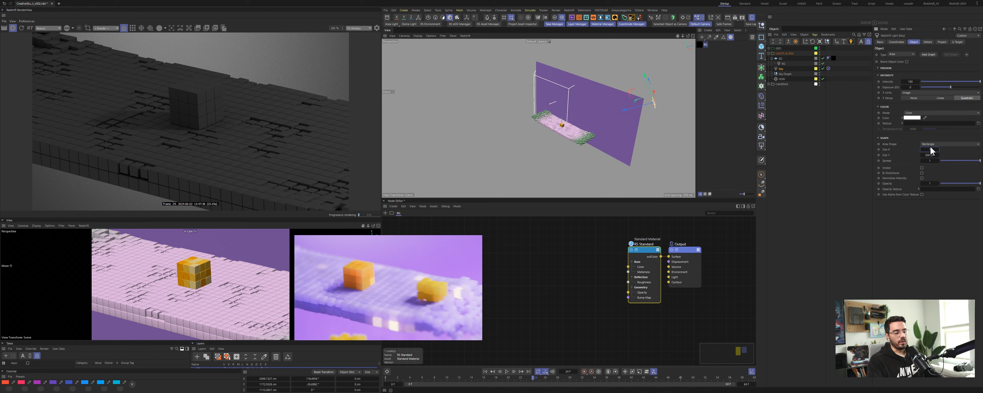
{"action": "type", "text": "100"}
{"action": "key", "text": "Tab"}
{"action": "type", "text": "100"}
{"action": "key", "text": "Return"}
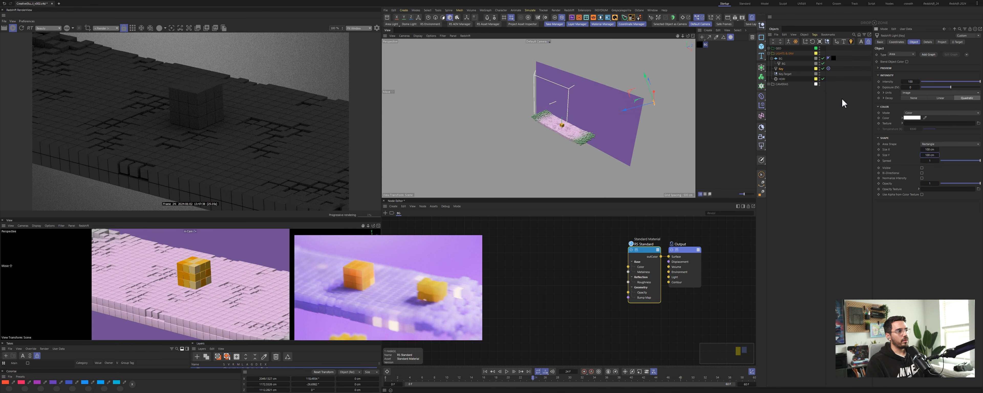
{"action": "double_click", "coordinate": [911, 81]}
{"action": "type", "text": "300"}
{"action": "key", "text": "Return"}
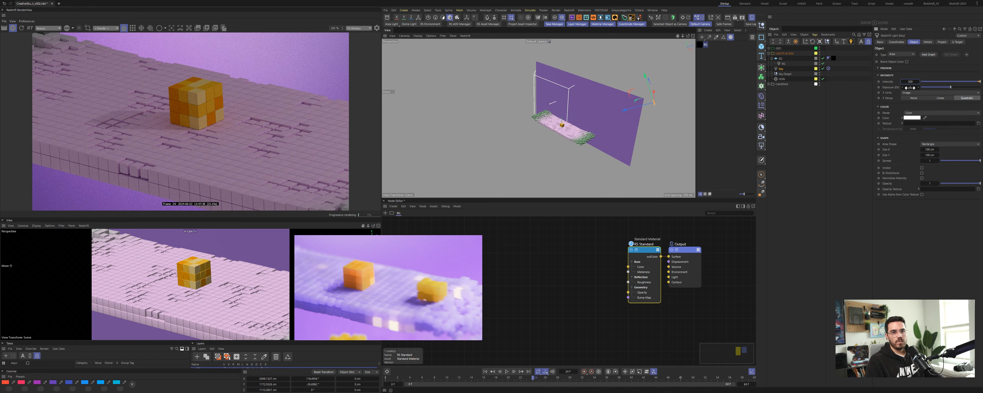
Step: Save the scene file
{"action": "left_click_drag", "start_coordinate": [910, 87], "coordinate": [916, 76]}
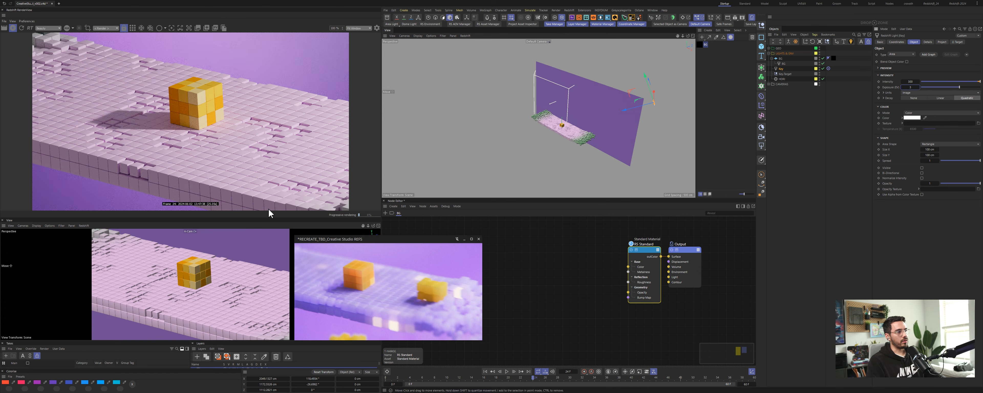
{"action": "key", "text": "ctrl+s"}
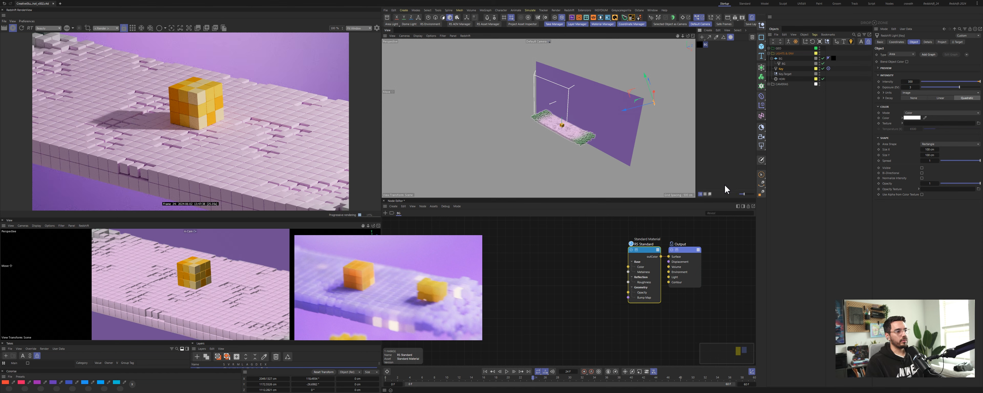
Step: Create a new Redshift material and name it Cube
{"action": "left_click", "coordinate": [702, 37]}
{"action": "double_click", "coordinate": [709, 44]}
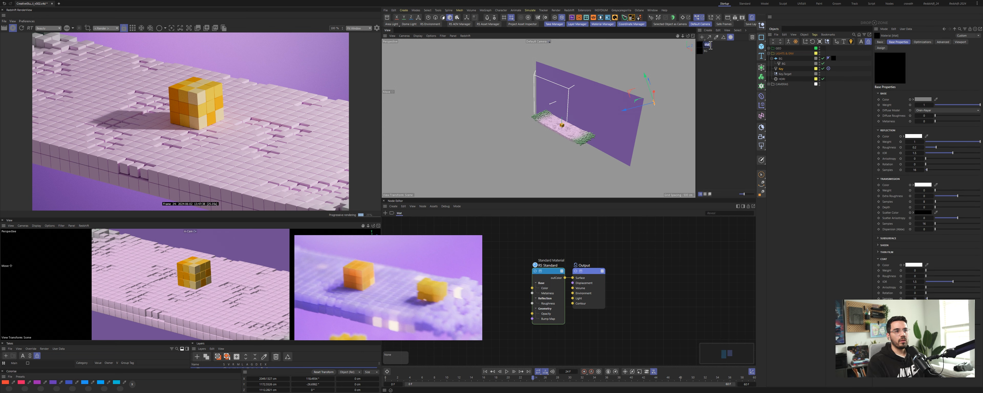
{"action": "type", "text": "Cube"}
{"action": "key", "text": "Return"}
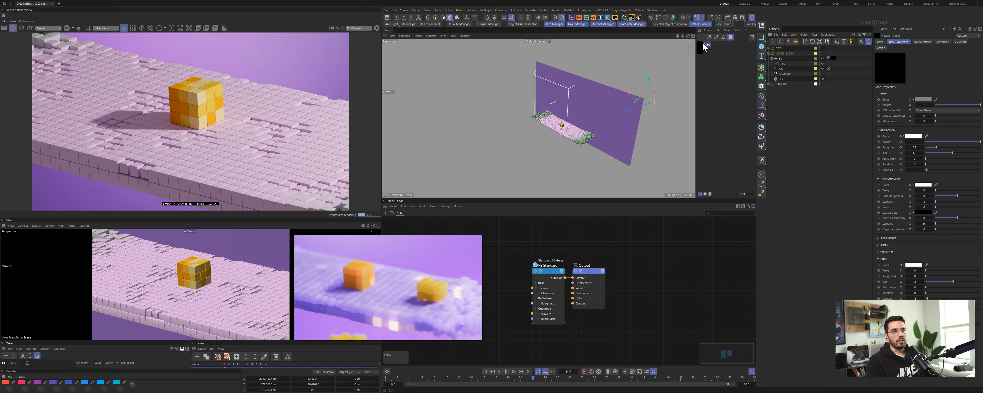
Step: Expand the bridge group and apply the Cube material to the cube object inside it
{"action": "left_click", "coordinate": [769, 53]}
{"action": "left_click", "coordinate": [769, 49]}
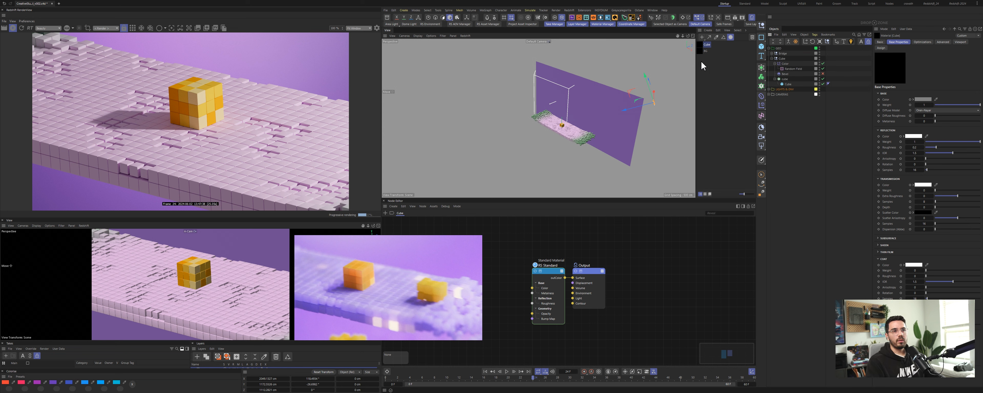
{"action": "left_click_drag", "start_coordinate": [702, 46], "coordinate": [787, 81]}
{"action": "left_click", "coordinate": [703, 46]}
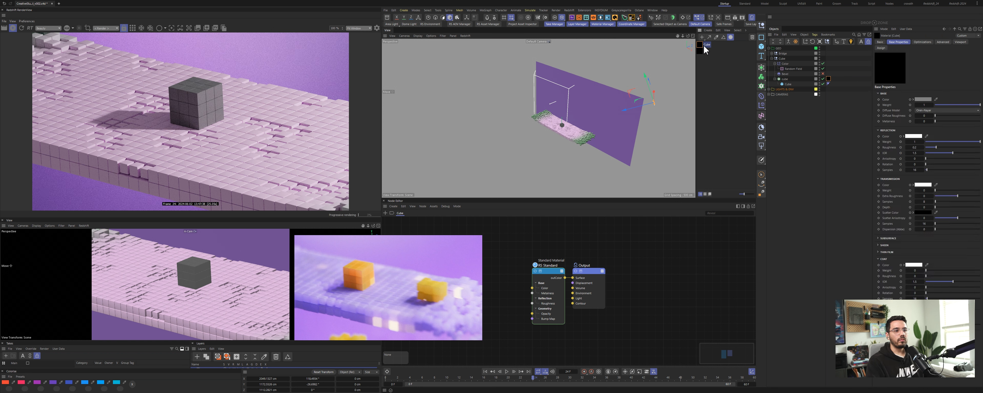
{"action": "middle_click_drag", "start_coordinate": [569, 247], "coordinate": [695, 245]}
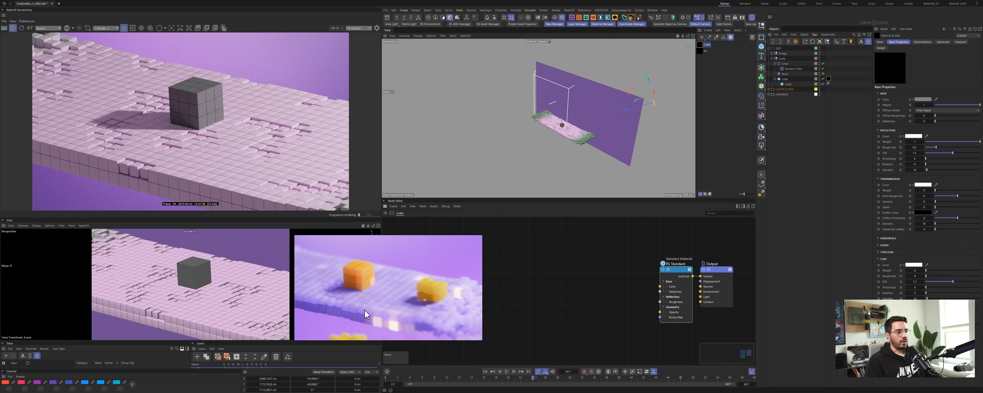
{"action": "left_click", "coordinate": [829, 78]}
{"action": "left_click", "coordinate": [917, 61]}
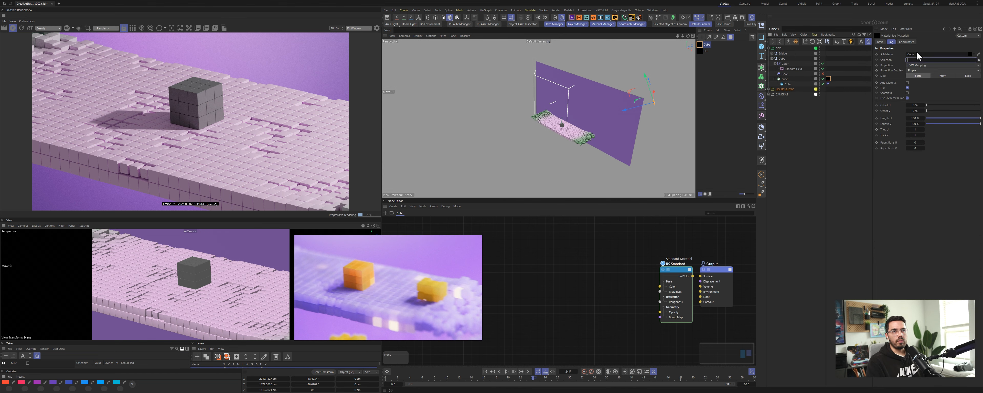
{"action": "type", "text": "0"}
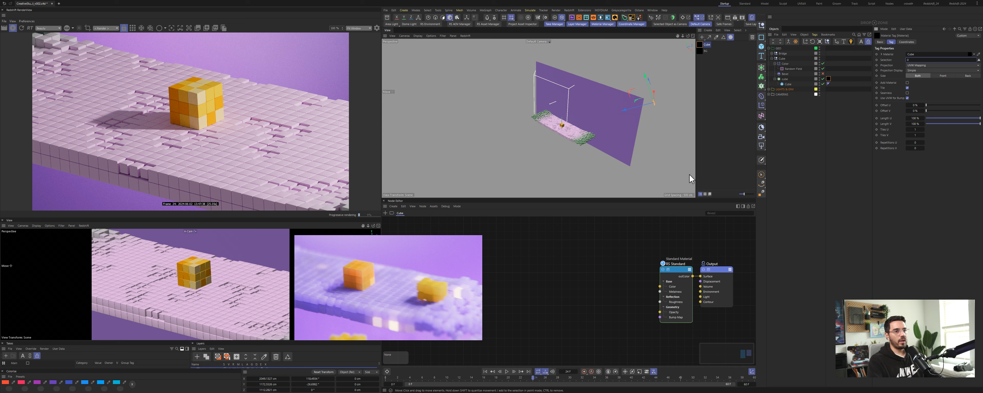
Step: Add a Color User Data node to the Cube material's node graph
{"action": "double_click", "coordinate": [541, 285]}
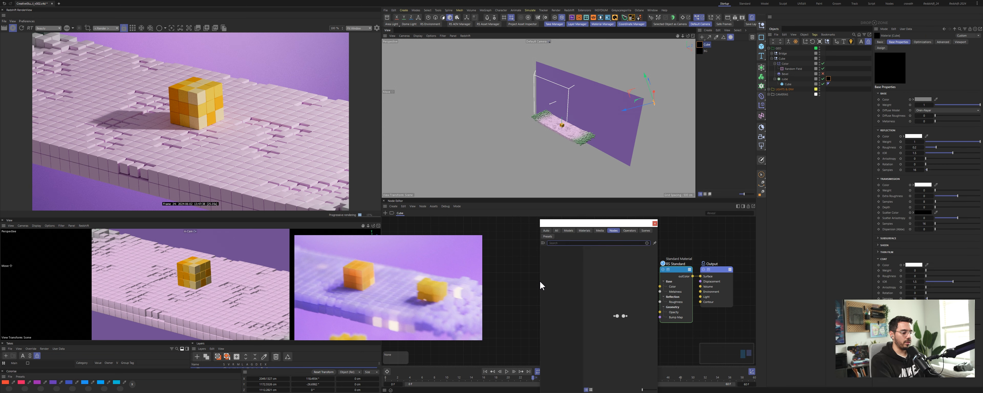
{"action": "type", "text": "user"}
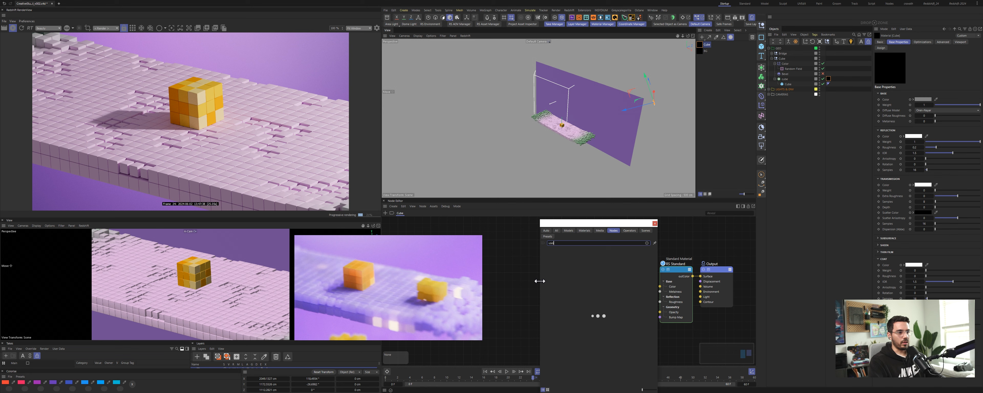
{"action": "key", "text": "Return"}
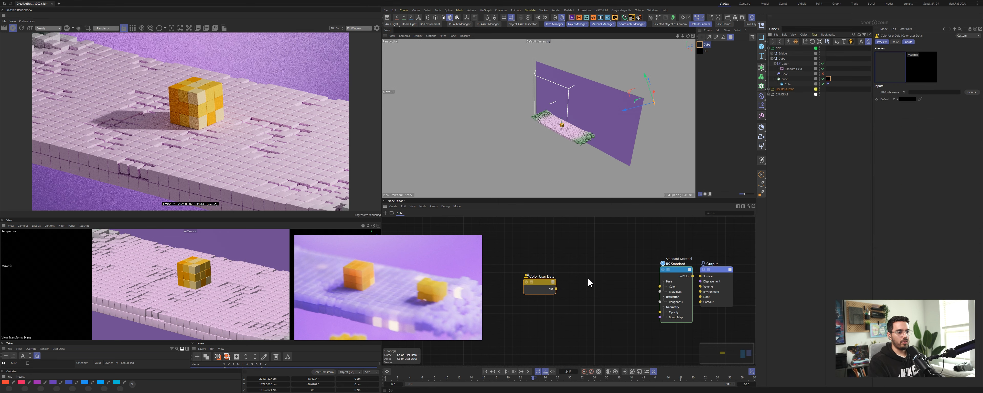
{"action": "left_click_drag", "start_coordinate": [567, 274], "coordinate": [579, 281]}
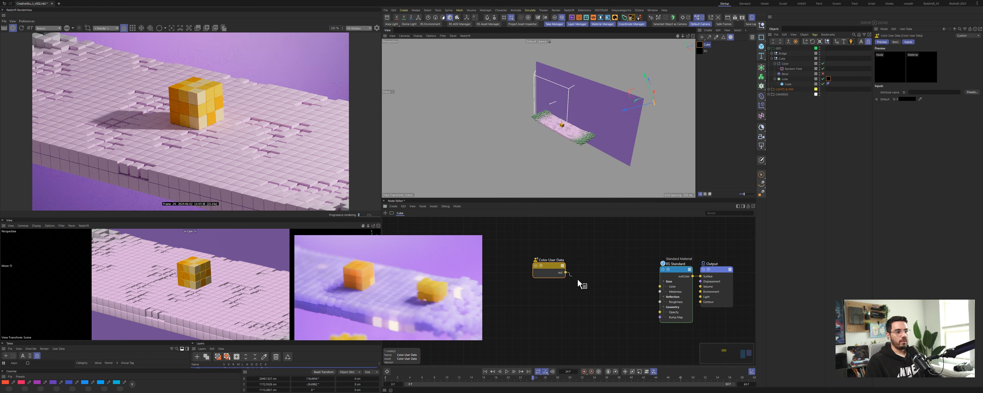
{"action": "left_click_drag", "start_coordinate": [624, 300], "coordinate": [631, 301]}
Step: Increase the Standard material's subsurface weight
{"action": "left_click", "coordinate": [675, 267]}
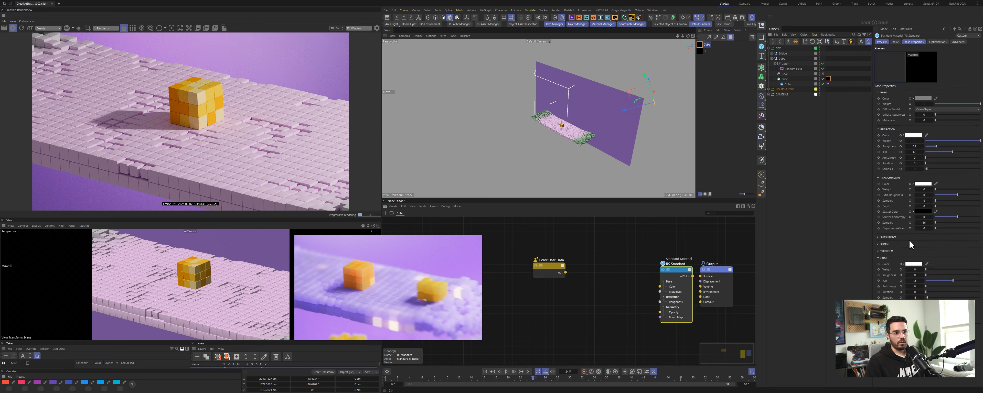
{"action": "left_click", "coordinate": [883, 93]}
{"action": "left_click", "coordinate": [885, 99]}
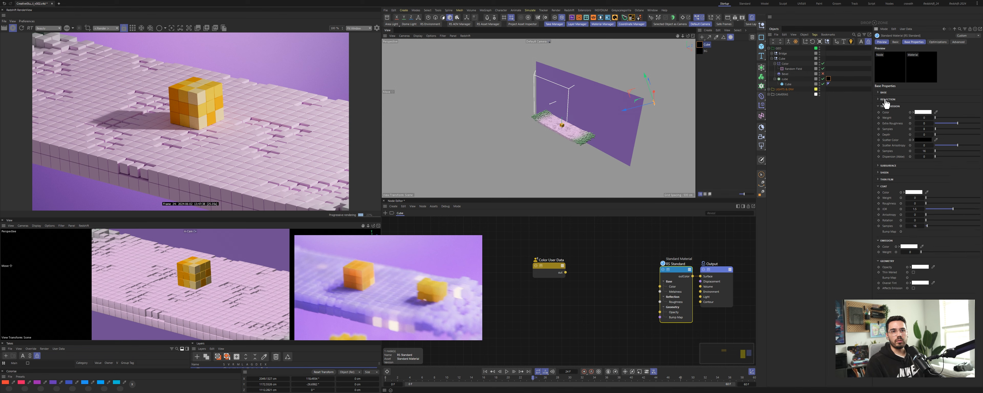
{"action": "left_click", "coordinate": [888, 108]}
{"action": "left_click", "coordinate": [890, 113]}
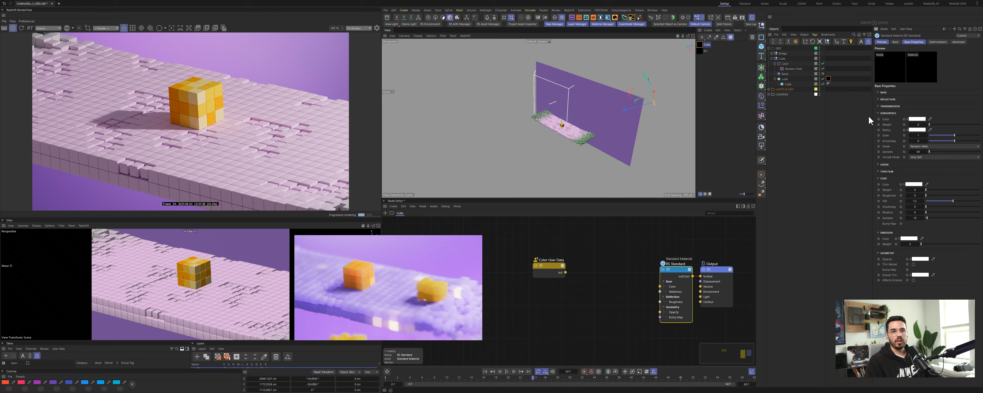
{"action": "left_click_drag", "start_coordinate": [934, 126], "coordinate": [980, 125]}
{"action": "left_click", "coordinate": [884, 93]}
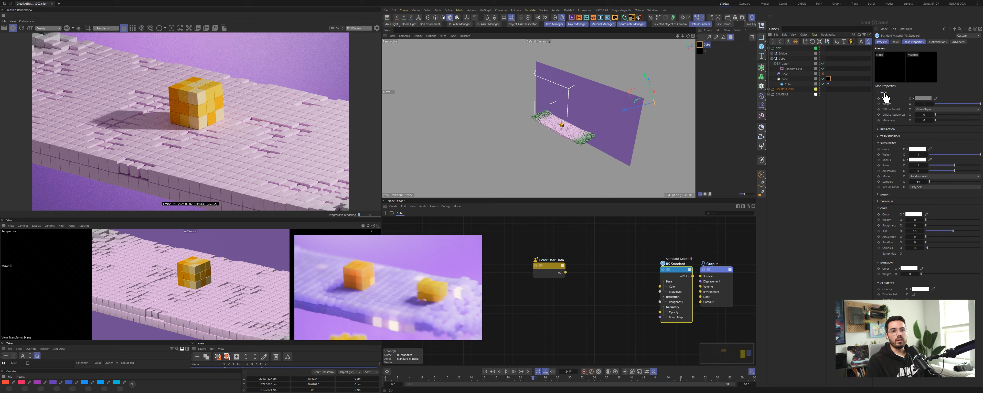
{"action": "left_click", "coordinate": [884, 92]}
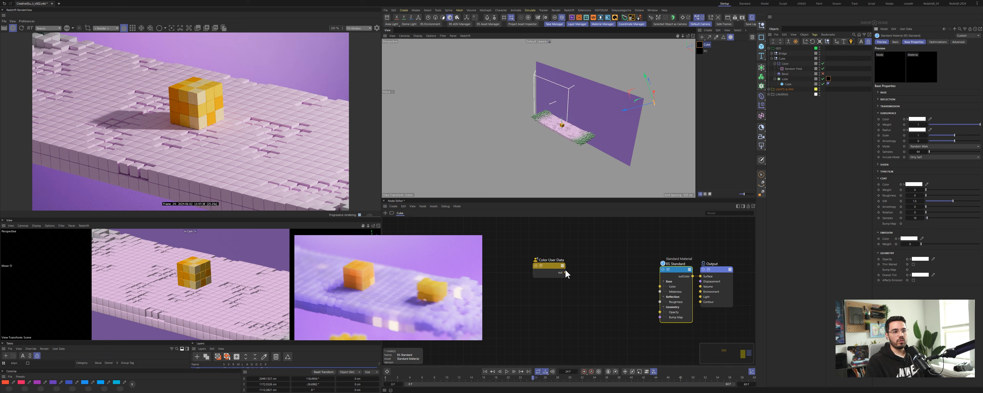
Step: Wire the Color User Data output into the Standard material's subsurface input
{"action": "left_click_drag", "start_coordinate": [566, 273], "coordinate": [676, 276]}
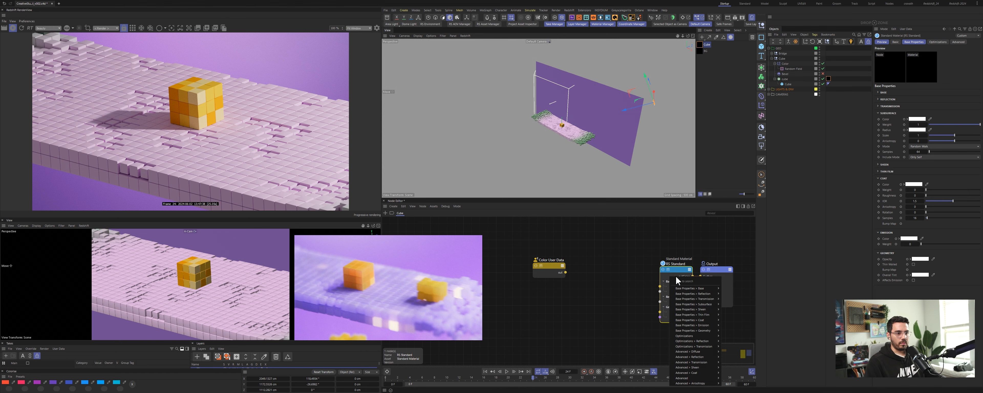
{"action": "left_click", "coordinate": [731, 305]}
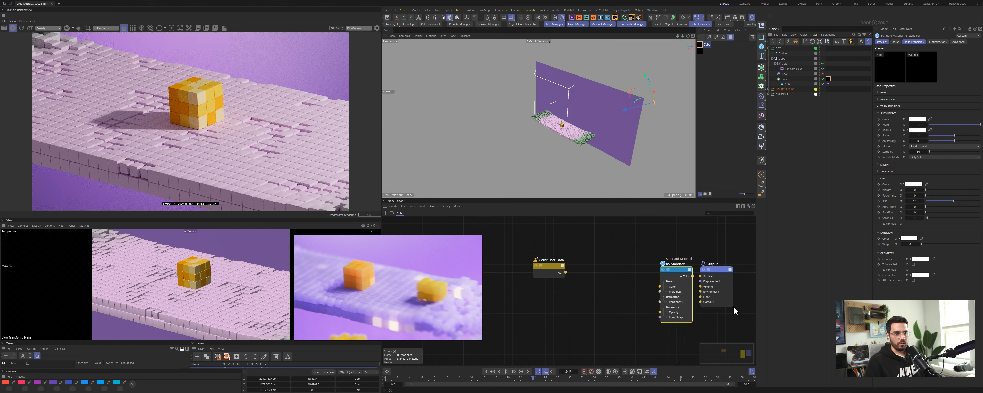
{"action": "left_click_drag", "start_coordinate": [557, 265], "coordinate": [582, 271]}
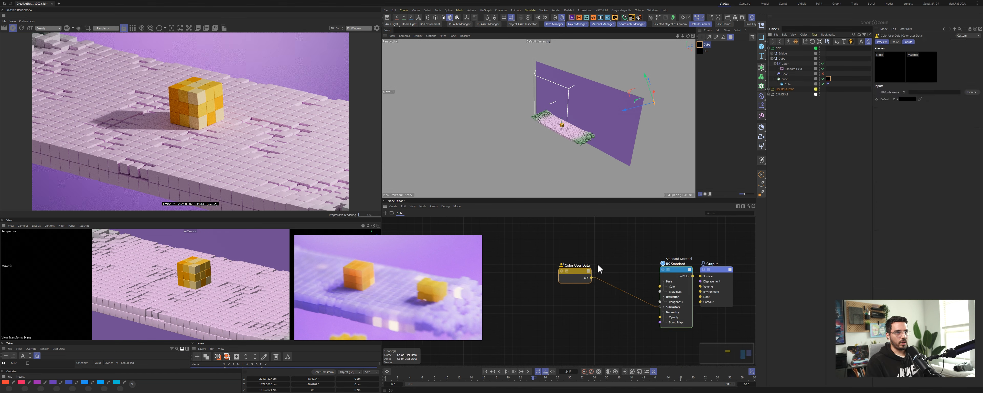
Step: Delete the cube's original material tag
{"action": "left_click", "coordinate": [829, 78]}
{"action": "left_click", "coordinate": [885, 60]}
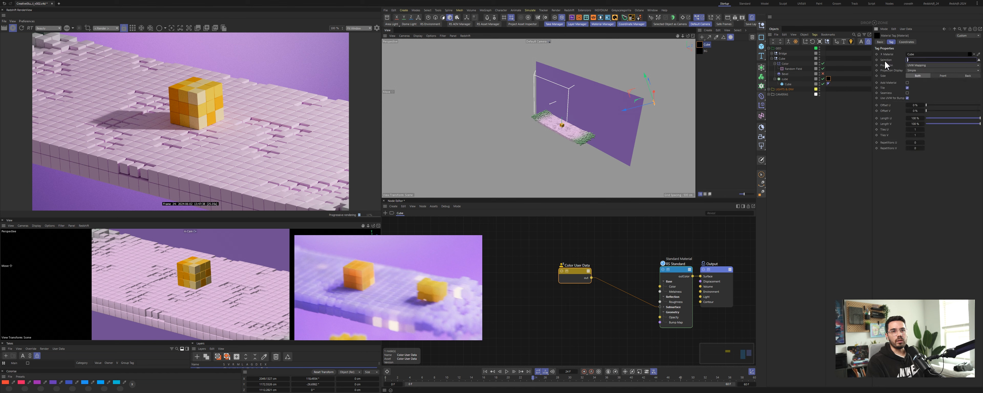
{"action": "key", "text": "BackSpace"}
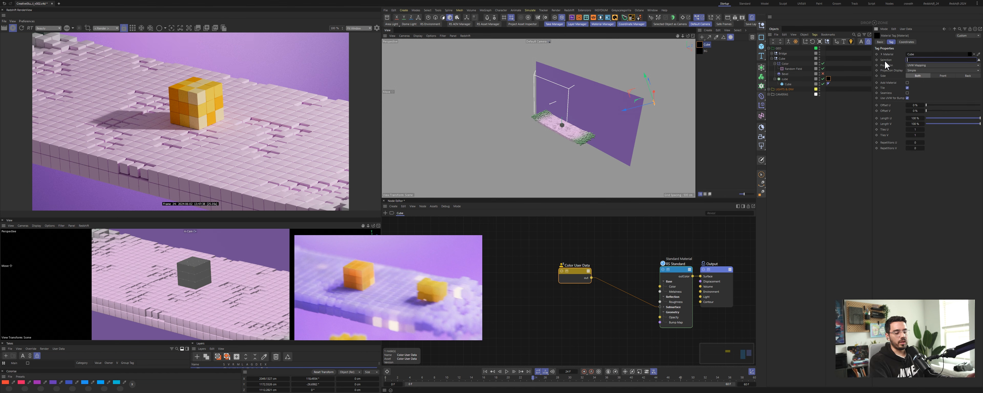
Step: Pick a preset attribute name for the Color User Data node
{"action": "left_click_drag", "start_coordinate": [576, 272], "coordinate": [575, 279]}
{"action": "left_click", "coordinate": [972, 92]}
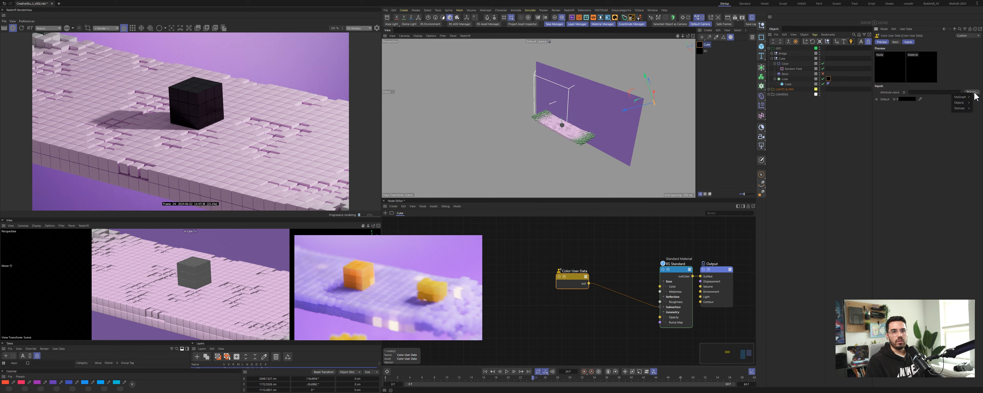
{"action": "left_click", "coordinate": [942, 101]}
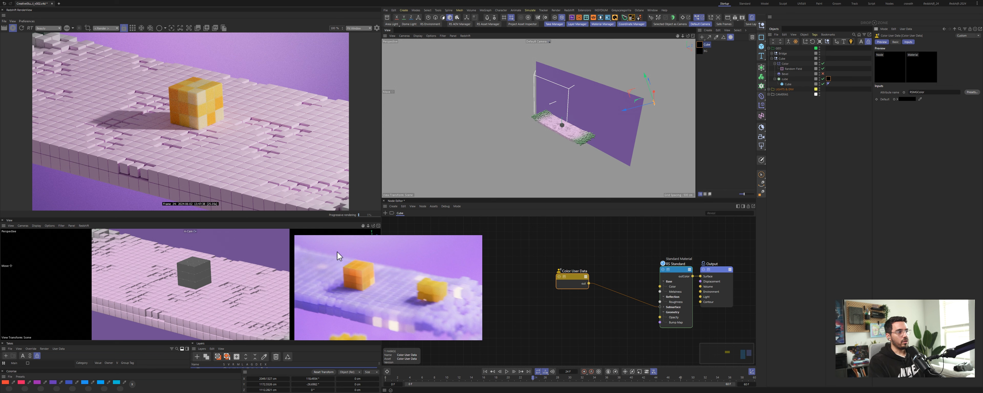
Step: Open the Redshift render settings and set progressive passes to 200
{"action": "left_click", "coordinate": [742, 18]}
{"action": "left_click_drag", "start_coordinate": [798, 11], "coordinate": [547, 28]}
{"action": "left_click", "coordinate": [511, 62]}
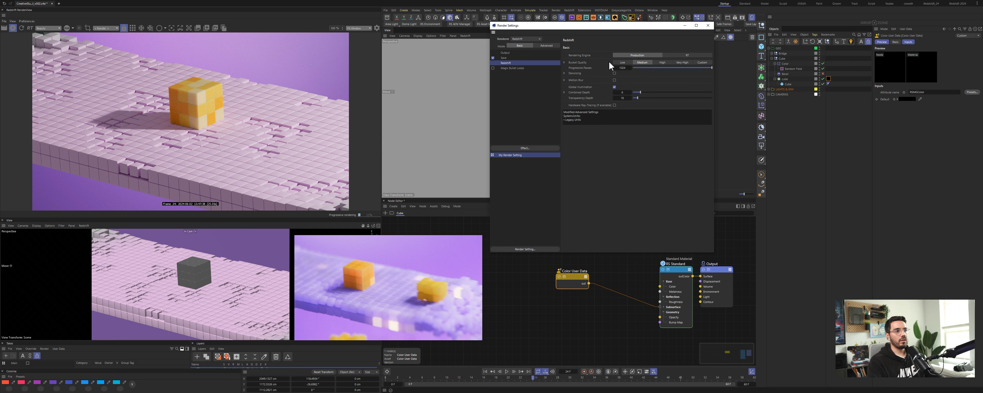
{"action": "double_click", "coordinate": [623, 68]}
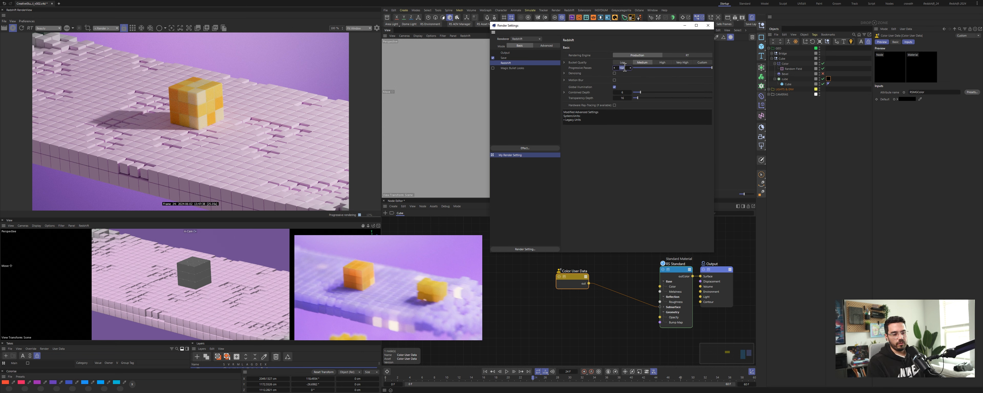
{"action": "type", "text": "200"}
{"action": "key", "text": "Return"}
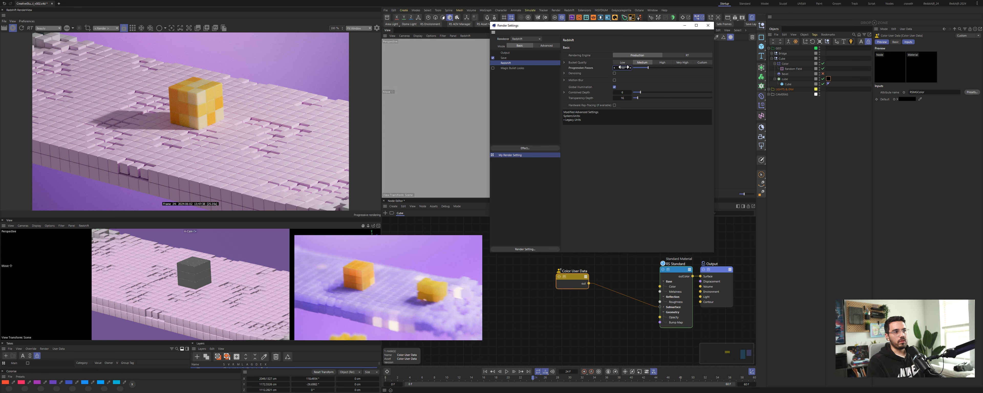
Step: Enable denoising, set bucket quality to High, and close the render settings
{"action": "left_click", "coordinate": [615, 74]}
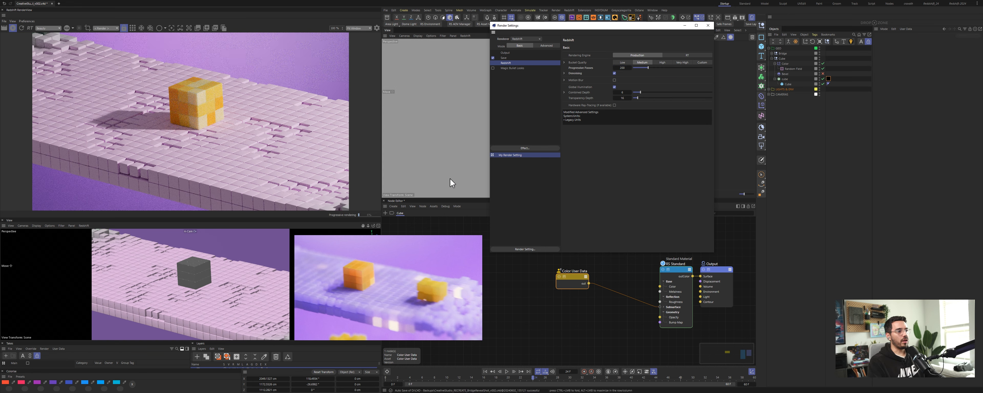
{"action": "double_click", "coordinate": [622, 68]}
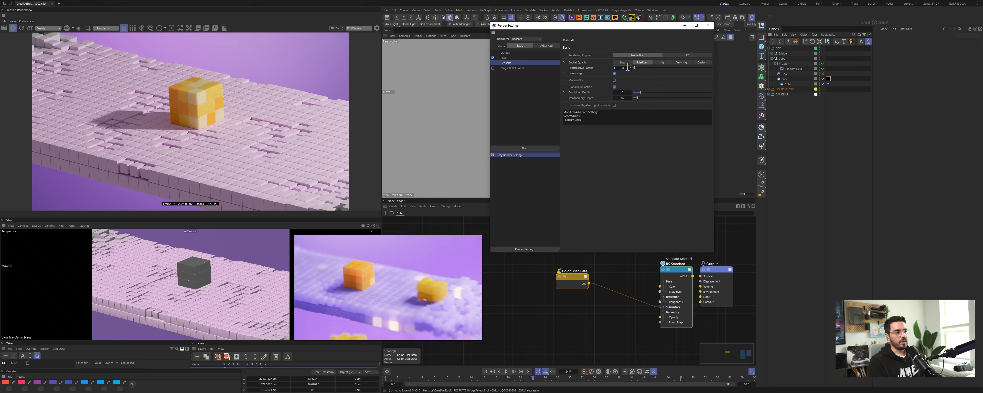
{"action": "left_click_drag", "start_coordinate": [628, 68], "coordinate": [627, 67]}
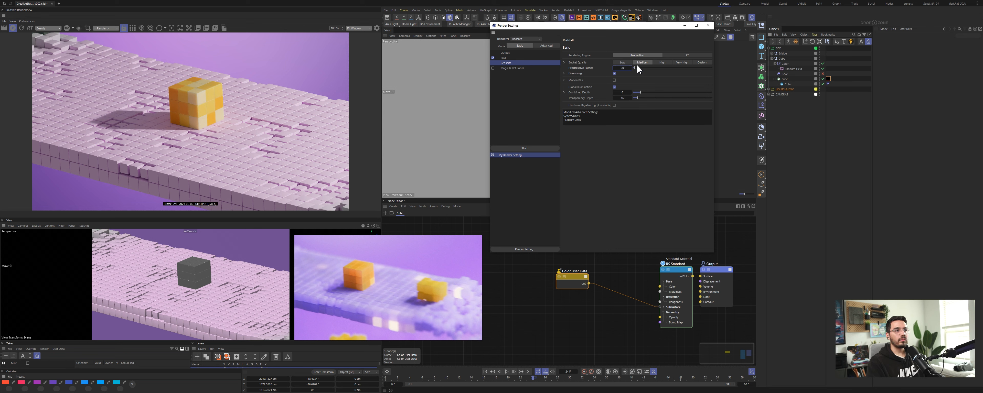
{"action": "left_click", "coordinate": [664, 63]}
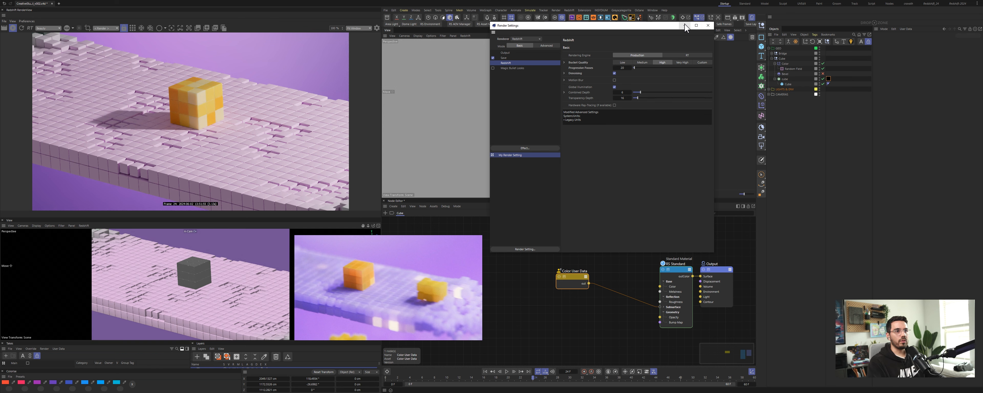
{"action": "left_click", "coordinate": [708, 25]}
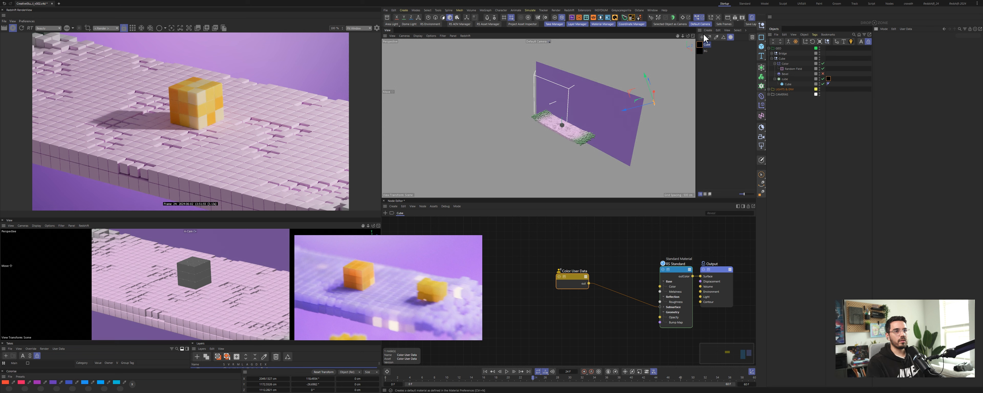
Step: Rename the unnamed bridge material to Bridge
{"action": "left_click_drag", "start_coordinate": [699, 49], "coordinate": [701, 47]}
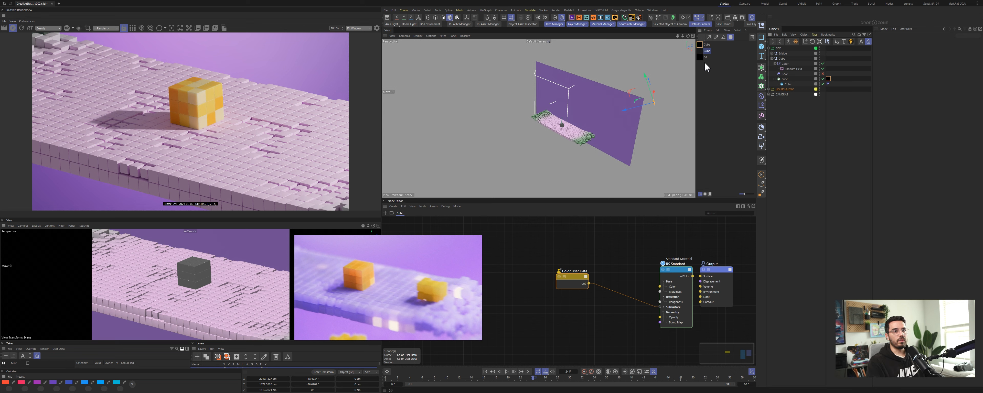
{"action": "double_click", "coordinate": [707, 51]}
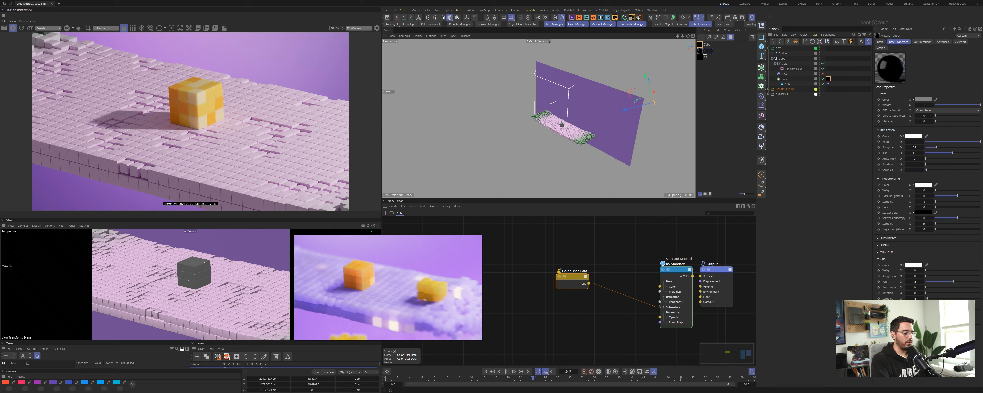
{"action": "type", "text": "Bridge"}
{"action": "key", "text": "Return"}
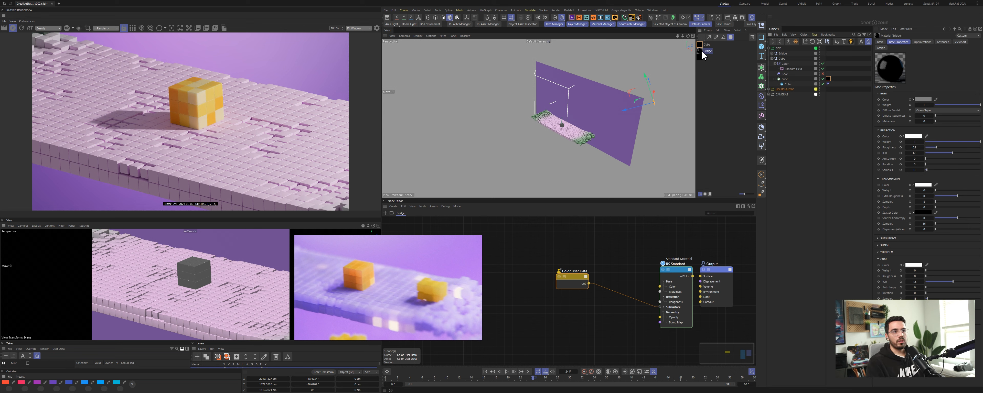
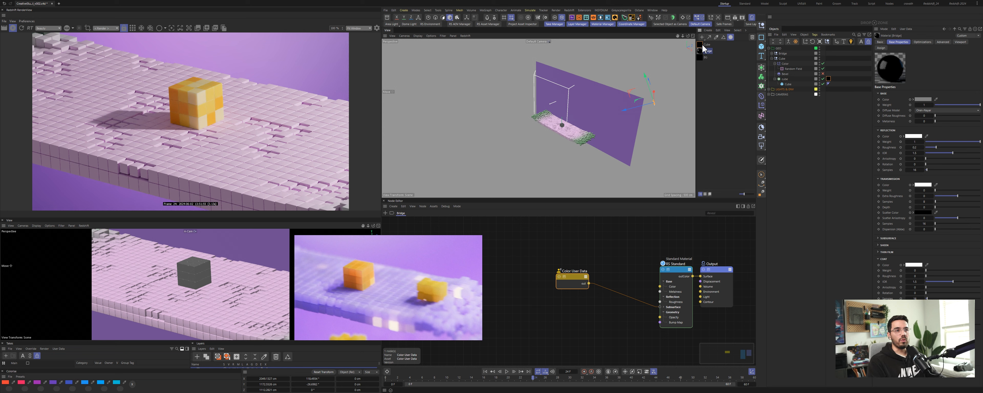
Step: Expand the Bridge group and apply the Bridge material to the Bridge cloner
{"action": "left_click", "coordinate": [771, 53]}
{"action": "left_click", "coordinate": [772, 54], "text": "ctrl"}
{"action": "left_click", "coordinate": [773, 53]}
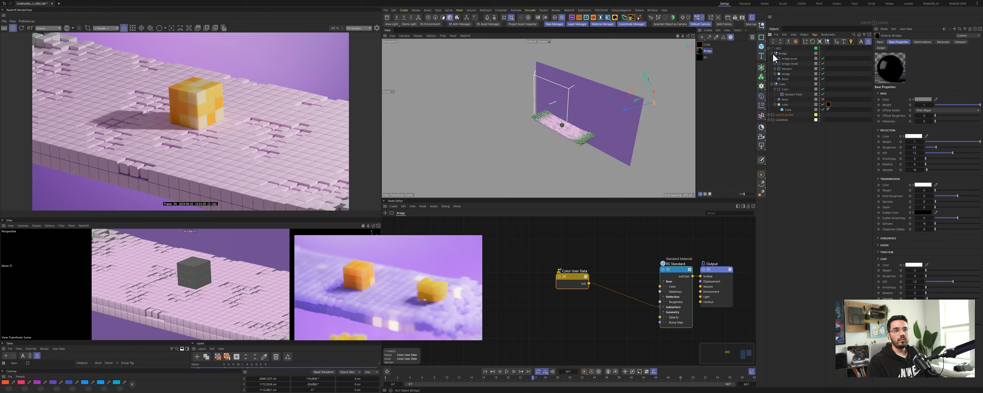
{"action": "left_click_drag", "start_coordinate": [706, 51], "coordinate": [796, 74]}
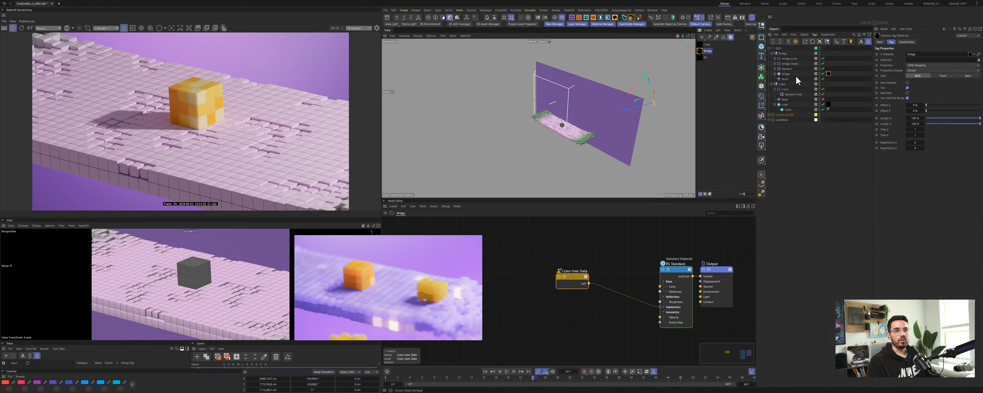
Step: Reposition the Color User Data node in the Bridge material's node graph
{"action": "left_click", "coordinate": [701, 53]}
{"action": "left_click_drag", "start_coordinate": [576, 279], "coordinate": [565, 305]}
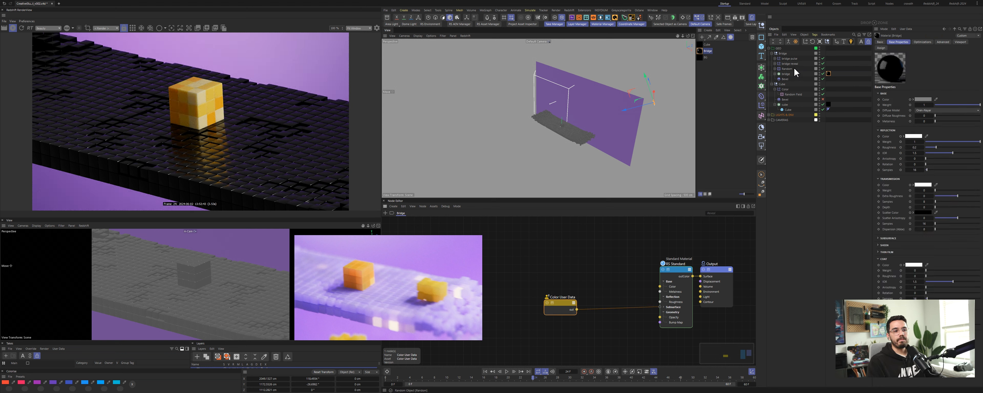
{"action": "left_click_drag", "start_coordinate": [562, 304], "coordinate": [551, 302]}
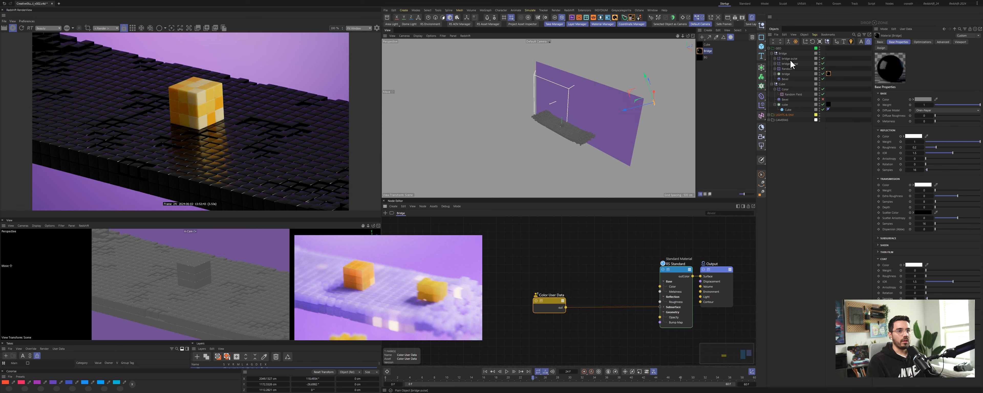
Step: Delete the material tag from the Bridge cloner
{"action": "left_click", "coordinate": [789, 74]}
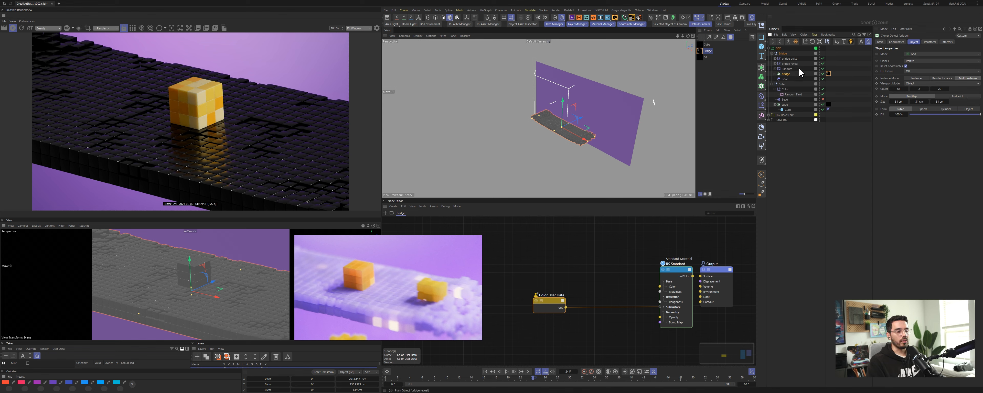
{"action": "left_click", "coordinate": [829, 74]}
{"action": "key", "text": "Delete"}
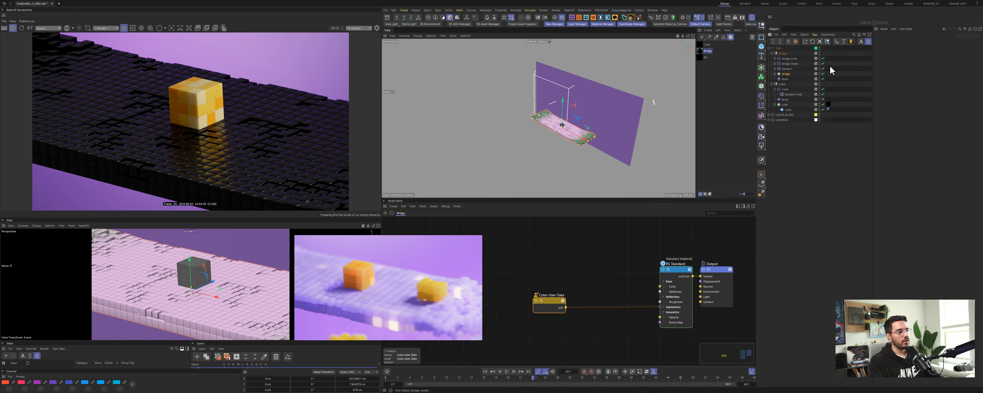
Step: Add a Plain effector to the Bridge cloner, place it in the Bridge group and rename it Color
{"action": "left_click", "coordinate": [786, 75]}
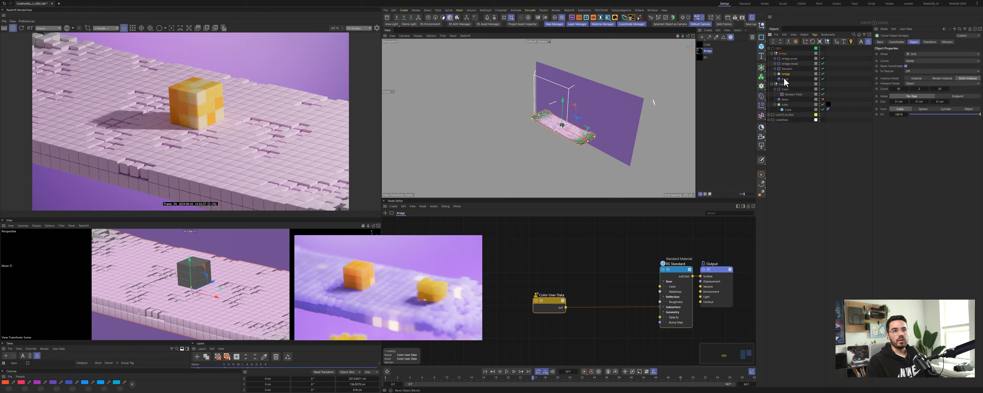
{"action": "left_click", "coordinate": [762, 105]}
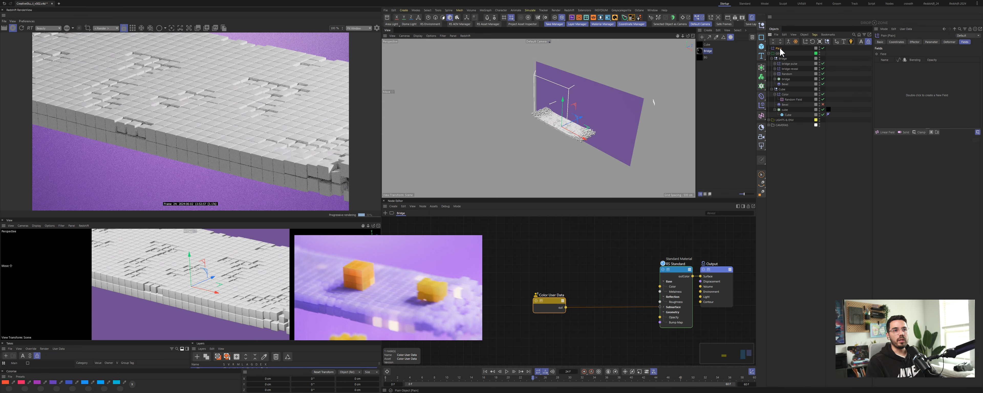
{"action": "left_click_drag", "start_coordinate": [780, 48], "coordinate": [786, 77]}
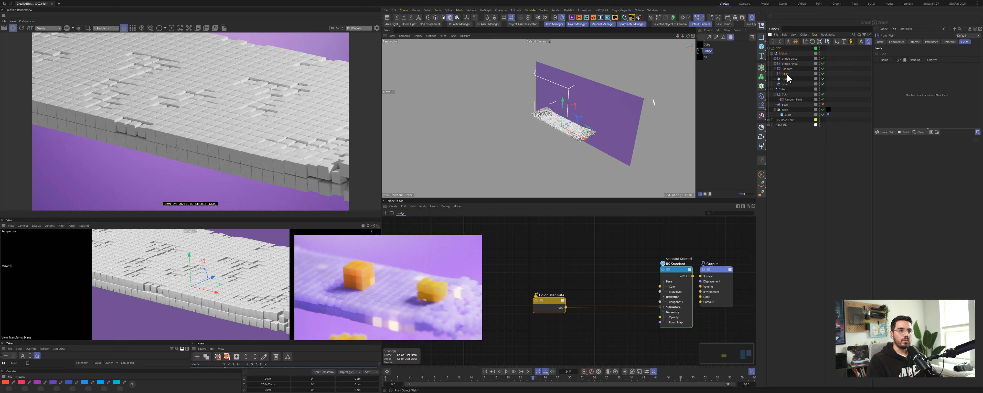
{"action": "double_click", "coordinate": [786, 74]}
{"action": "type", "text": "Color"}
{"action": "key", "text": "Return"}
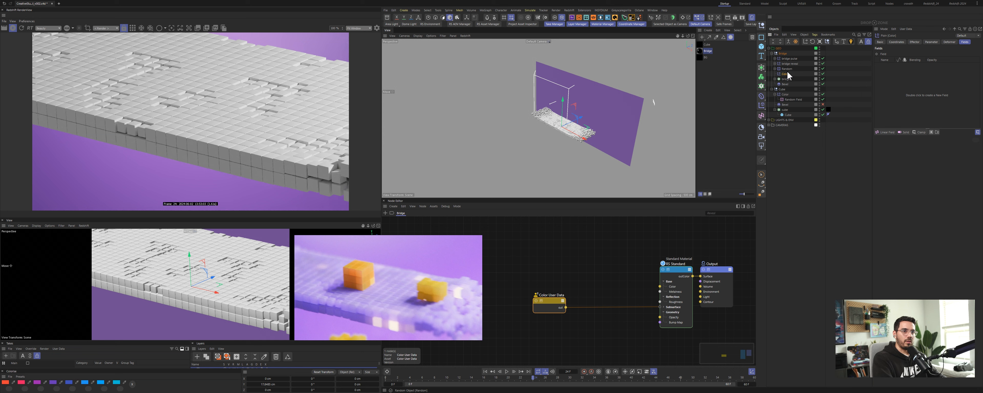
Step: Copy the Random Field beside the Color effector and set its color remap gradient to a black-to-white preset
{"action": "left_click_drag", "start_coordinate": [795, 101], "coordinate": [788, 75], "text": "ctrl"}
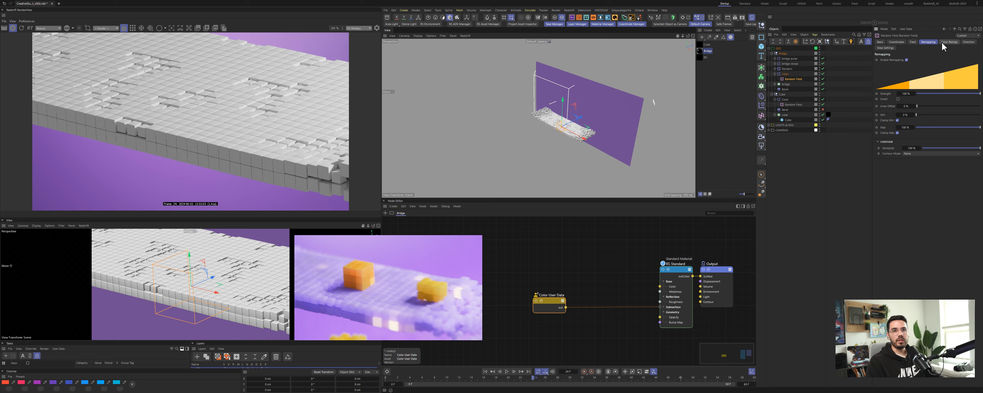
{"action": "left_click", "coordinate": [957, 42]}
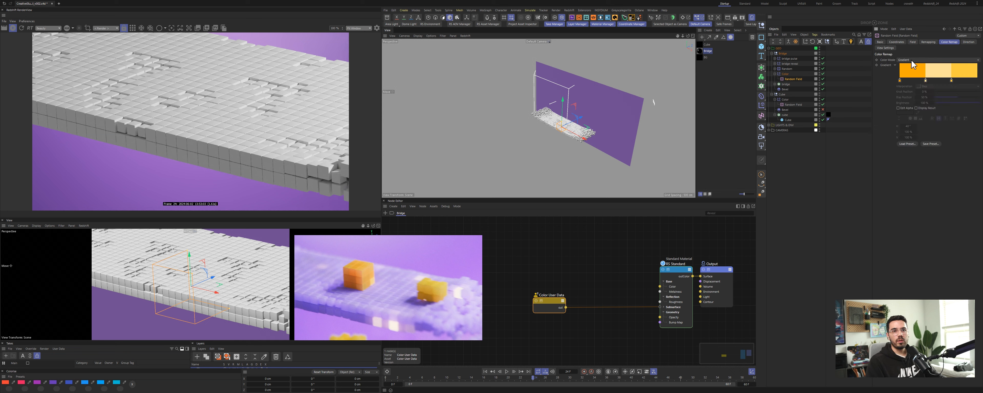
{"action": "right_click", "coordinate": [885, 65]}
{"action": "left_click", "coordinate": [906, 114]}
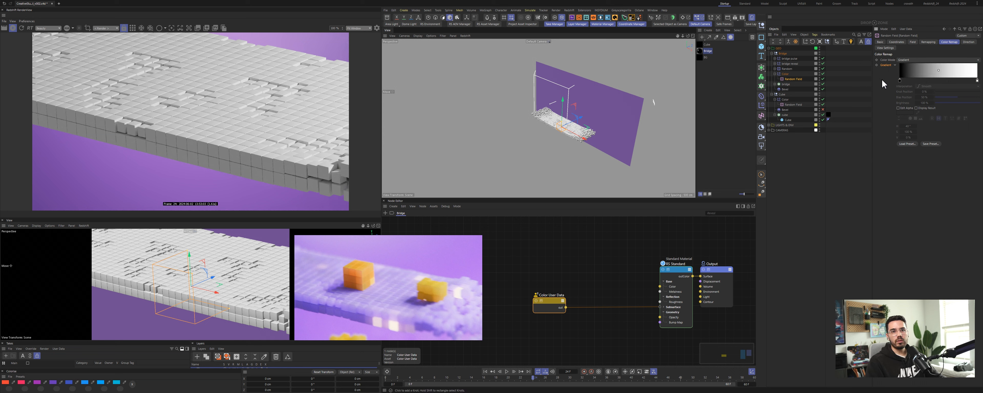
{"action": "left_click", "coordinate": [927, 42]}
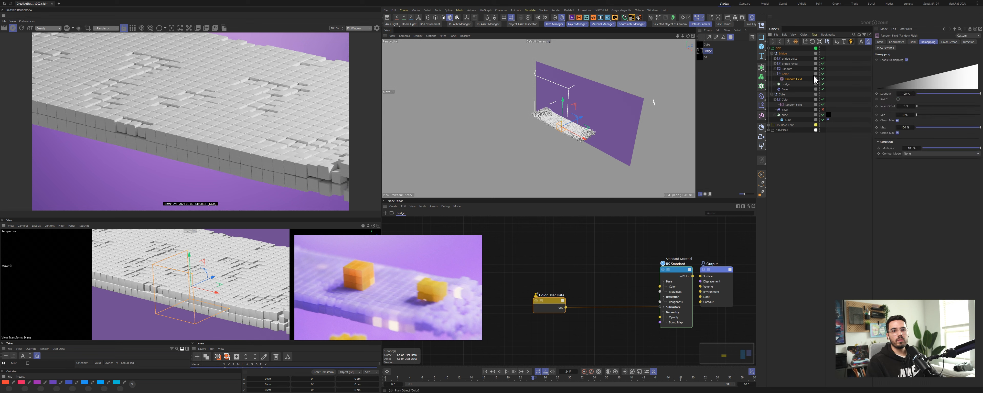
Step: Move the Color effector to the top of the Bridge cloner's effectors list
{"action": "left_click", "coordinate": [786, 84]}
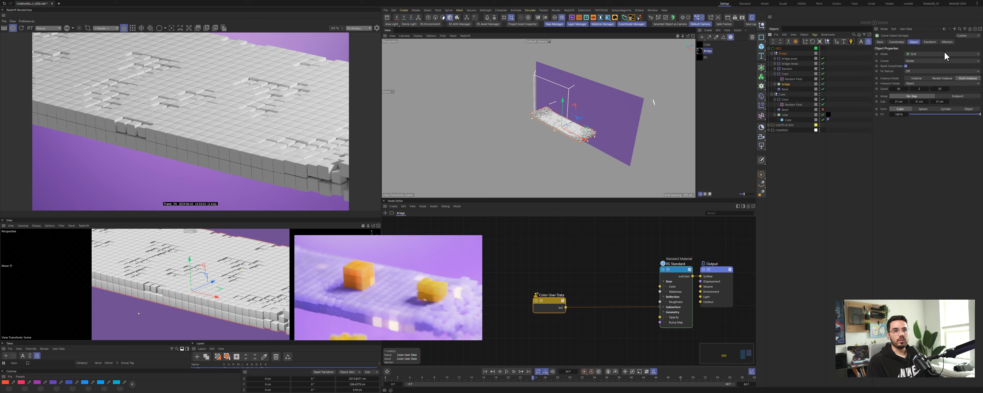
{"action": "left_click", "coordinate": [947, 42]}
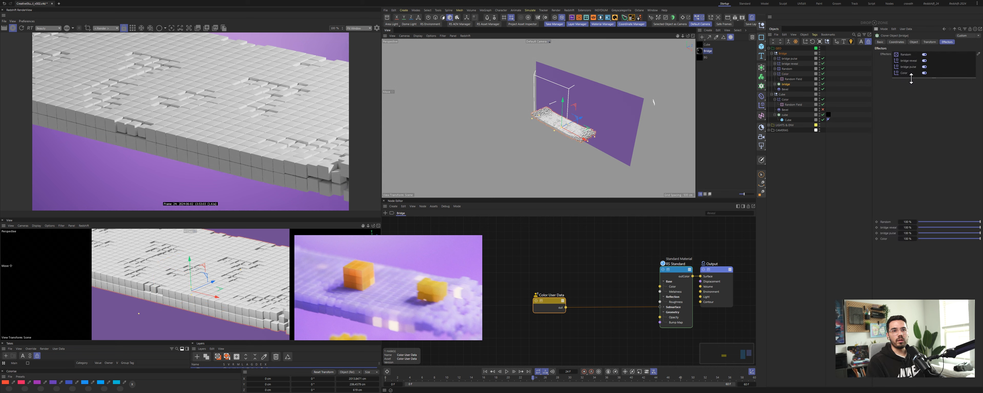
{"action": "left_click_drag", "start_coordinate": [912, 78], "coordinate": [913, 56]}
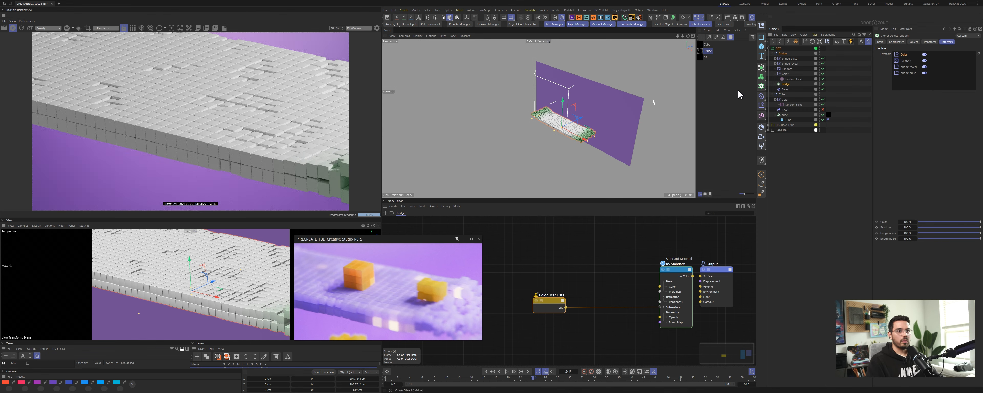
Step: Disable the Color effector's Position parameter and add the copied Random Field to its fields list
{"action": "double_click", "coordinate": [904, 55]}
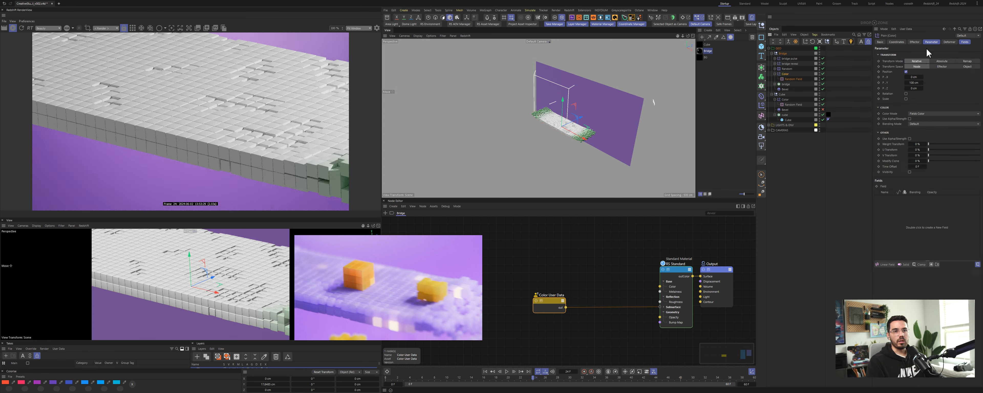
{"action": "left_click", "coordinate": [907, 72]}
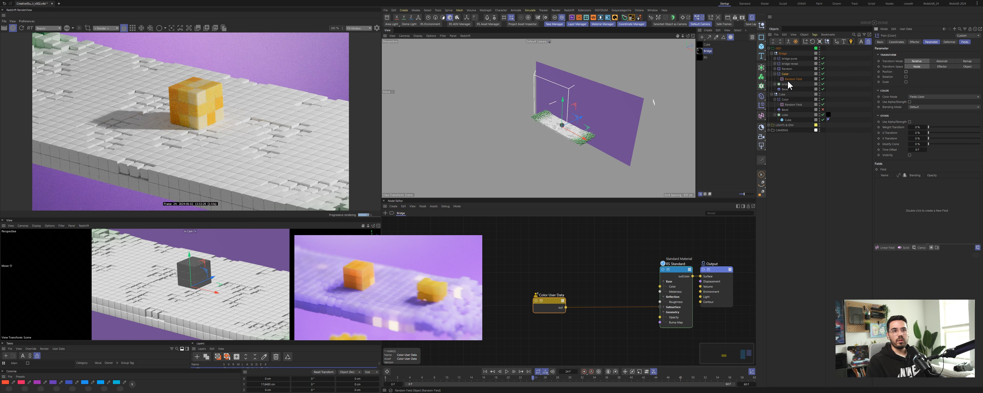
{"action": "left_click", "coordinate": [966, 43]}
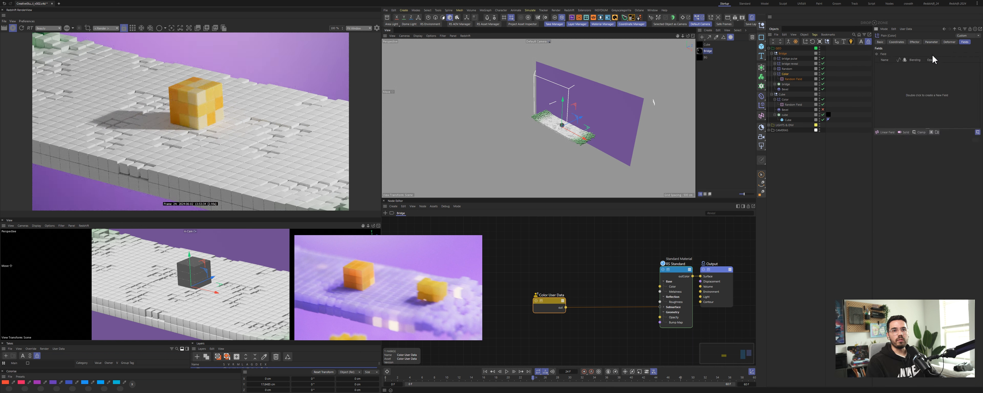
{"action": "left_click_drag", "start_coordinate": [790, 80], "coordinate": [917, 69]}
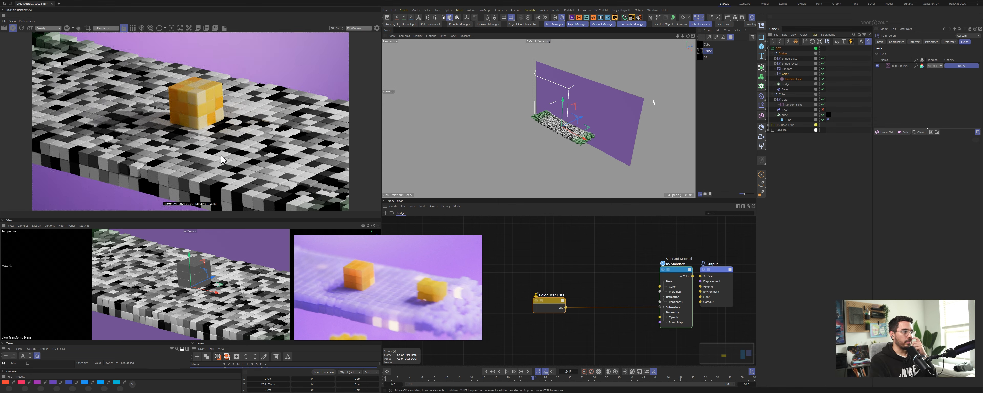
Step: Search for a gradient node and insert a Ramp node between Color User Data and the Standard Material
{"action": "double_click", "coordinate": [571, 279]}
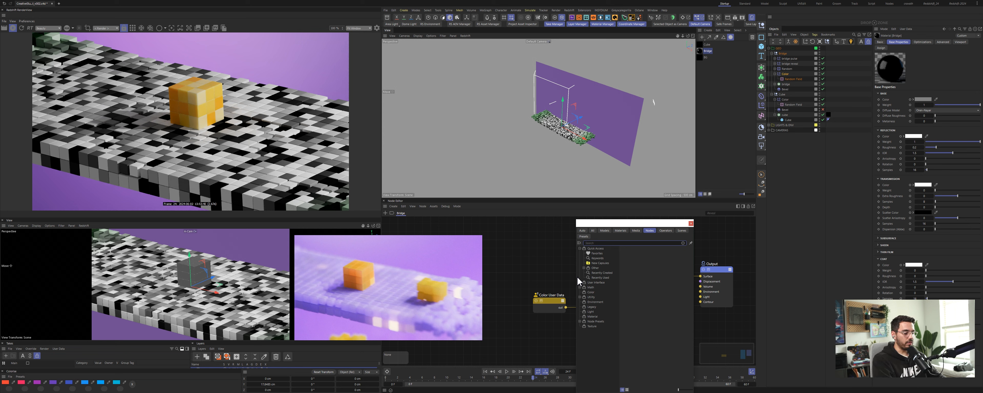
{"action": "type", "text": "gradi"}
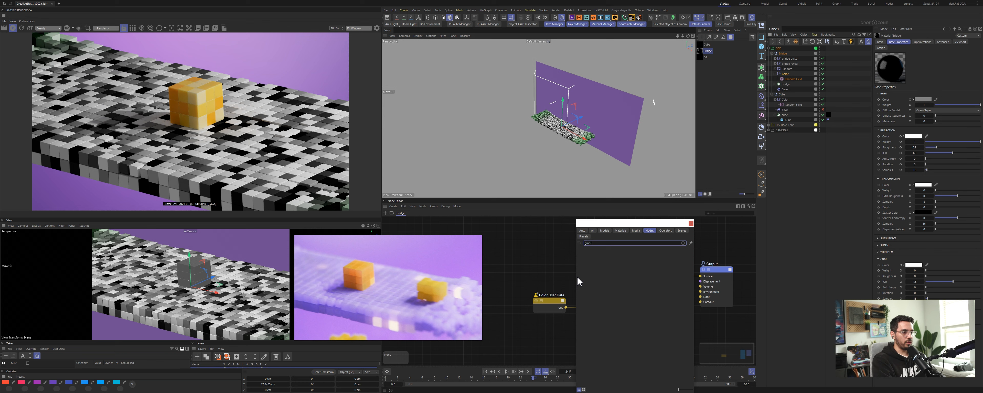
{"action": "type", "text": "ent"}
{"action": "left_click_drag", "start_coordinate": [627, 224], "coordinate": [724, 174]}
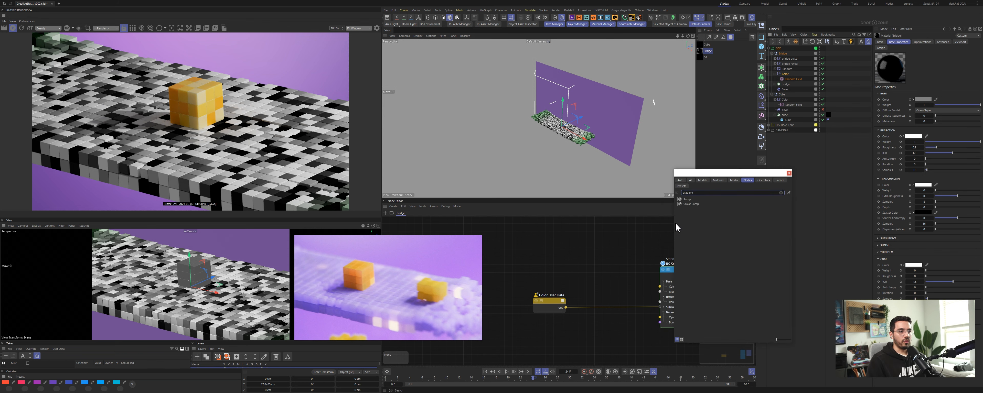
{"action": "left_click_drag", "start_coordinate": [687, 200], "coordinate": [601, 295]}
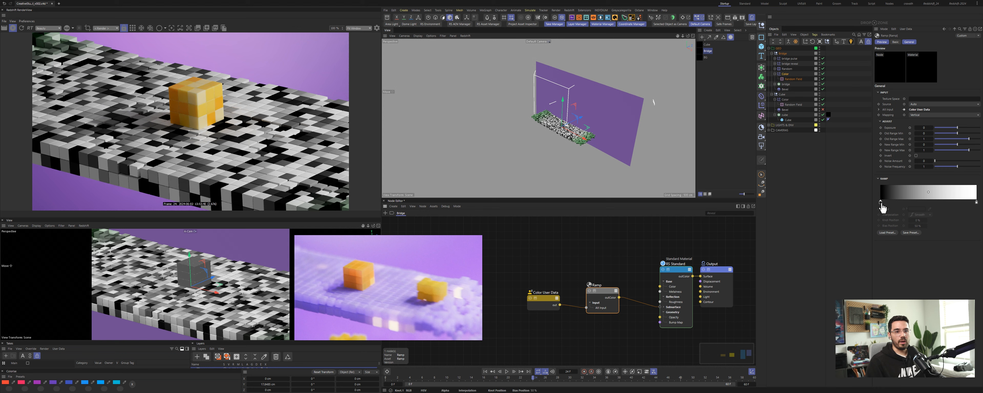
Step: Set the ramp's first knot color by sampling the purple from the reference image
{"action": "left_click", "coordinate": [881, 203]}
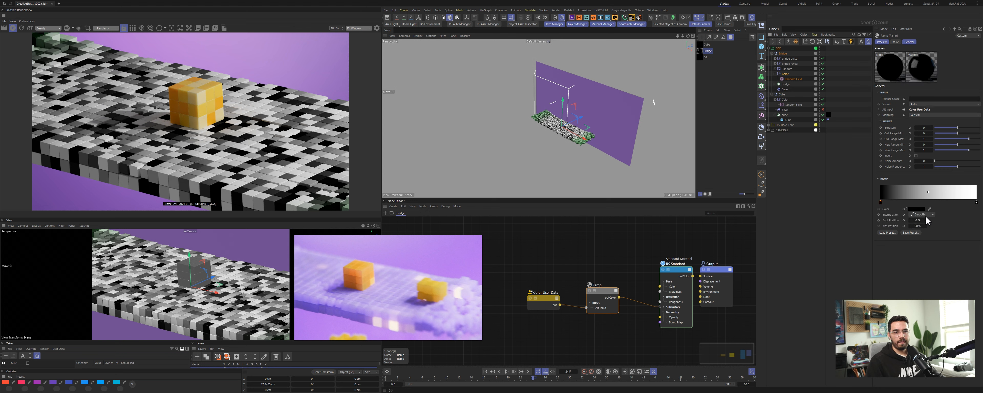
{"action": "left_click", "coordinate": [930, 209]}
{"action": "left_click", "coordinate": [394, 290]}
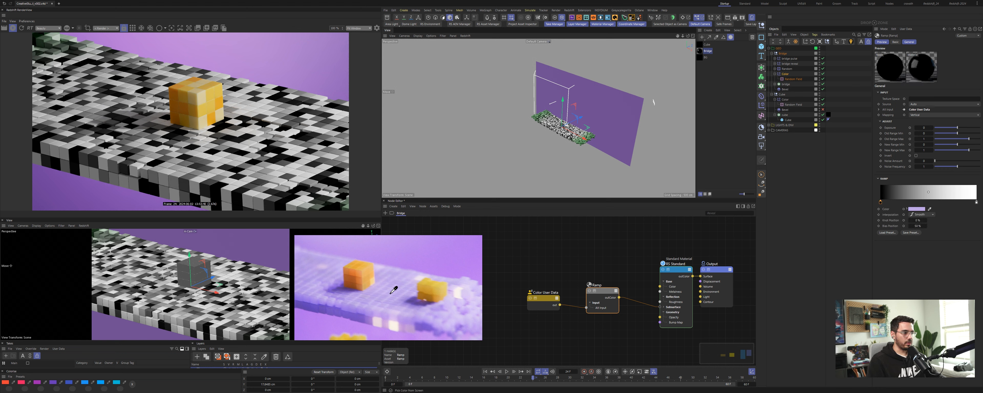
Step: Add a second ramp knot, move it to the far right end and adjust its light purple color
{"action": "left_click", "coordinate": [897, 202]}
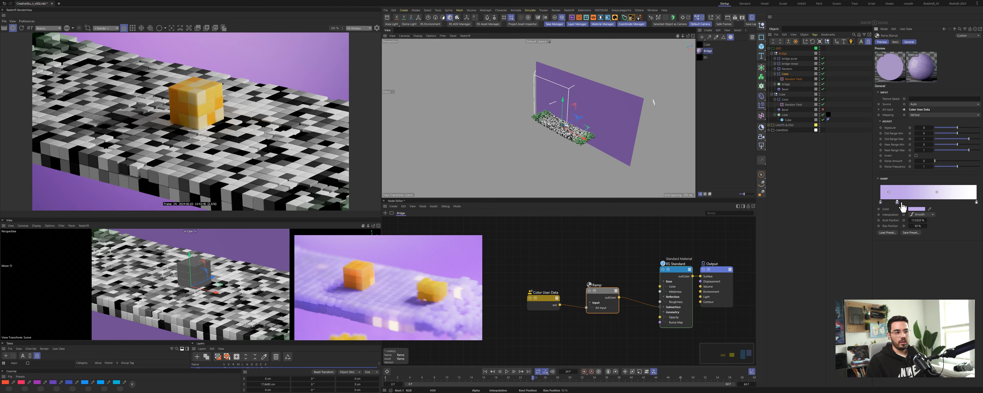
{"action": "left_click_drag", "start_coordinate": [902, 203], "coordinate": [918, 203]}
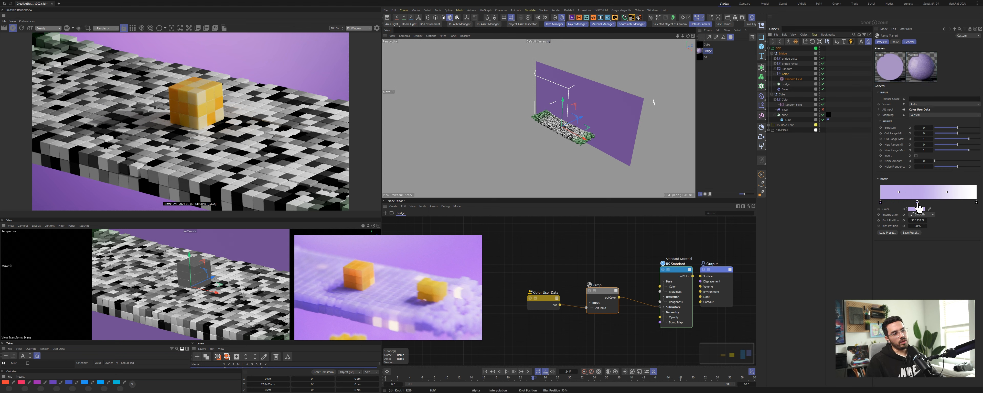
{"action": "left_click_drag", "start_coordinate": [918, 203], "coordinate": [977, 202]}
{"action": "left_click", "coordinate": [907, 209]}
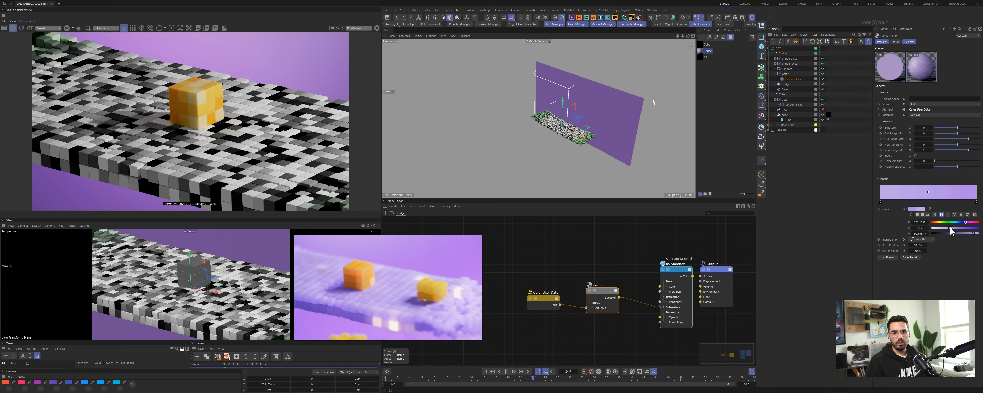
{"action": "left_click_drag", "start_coordinate": [950, 228], "coordinate": [951, 227]}
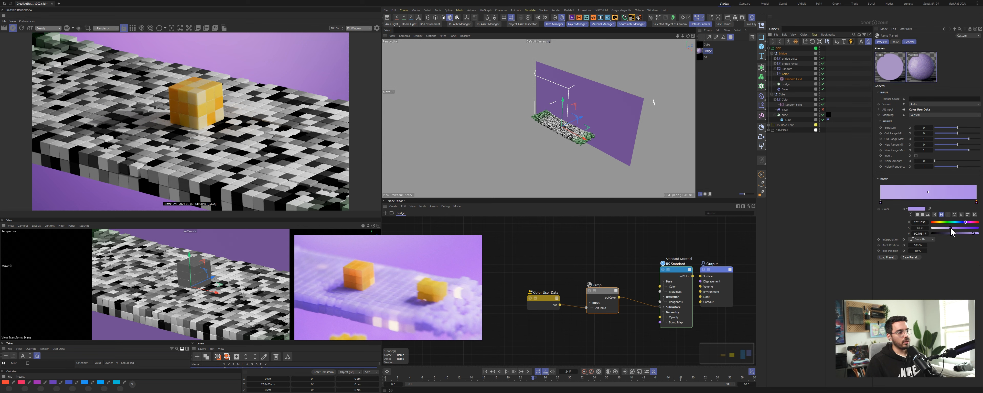
Step: Start the interactive render and apply the ramp-driven material to the bridge object
{"action": "left_click_drag", "start_coordinate": [594, 299], "coordinate": [592, 302]}
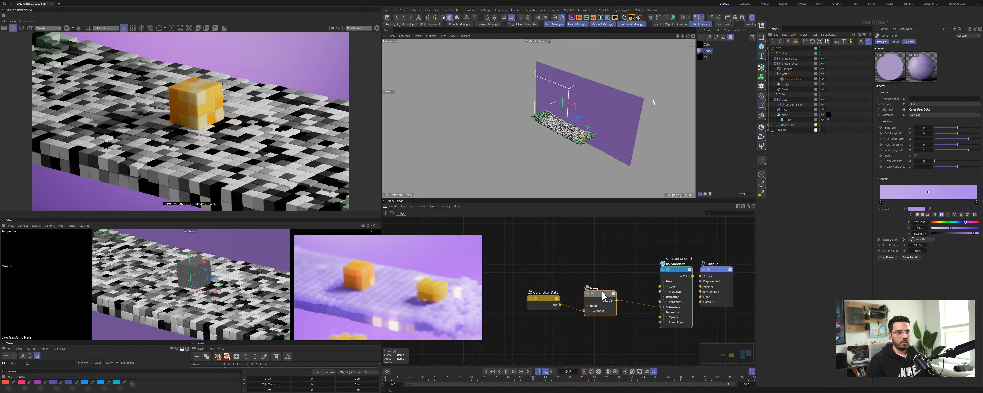
{"action": "left_click", "coordinate": [22, 27]}
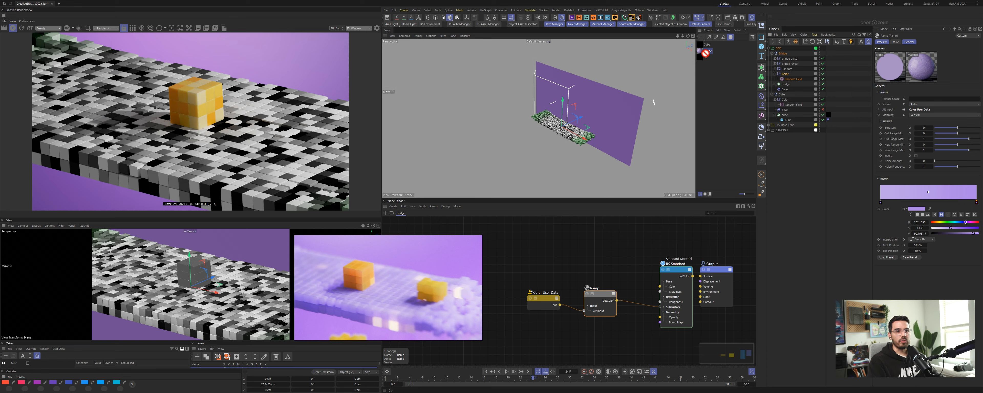
{"action": "left_click_drag", "start_coordinate": [705, 52], "coordinate": [796, 85]}
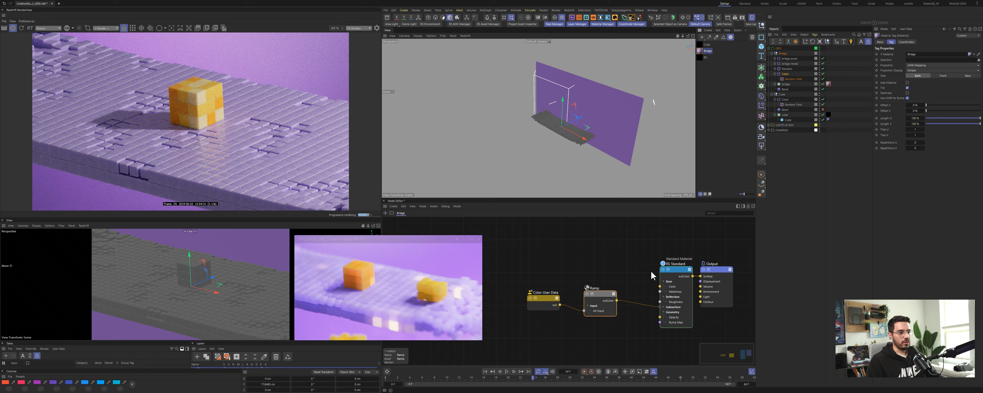
Step: Set the RS Standard material's reflection roughness to 0.49
{"action": "left_click", "coordinate": [674, 279]}
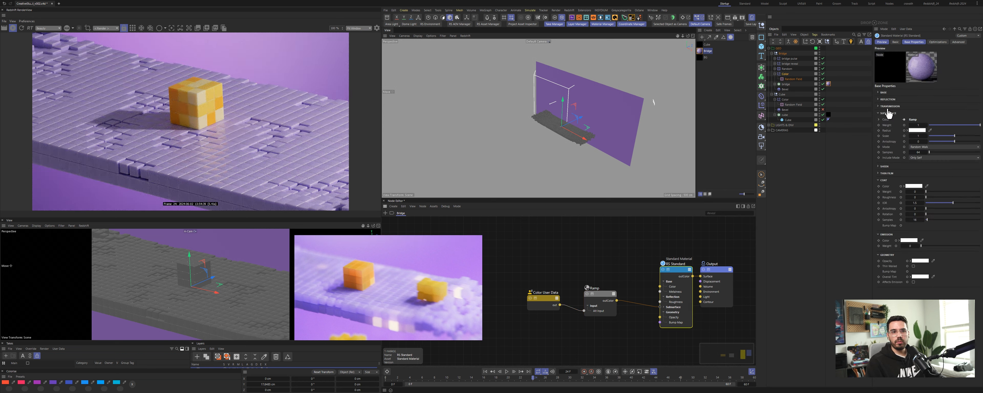
{"action": "left_click", "coordinate": [887, 99]}
{"action": "left_click", "coordinate": [915, 117]}
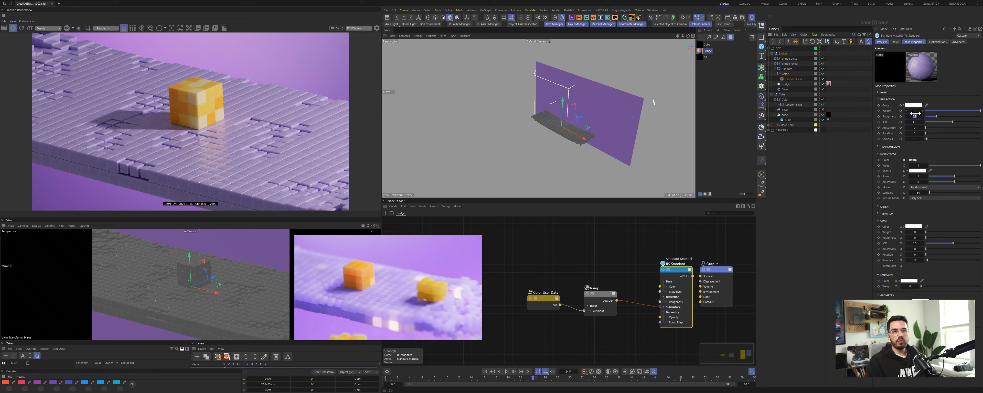
{"action": "type", "text": "0.49"}
{"action": "key", "text": "Return"}
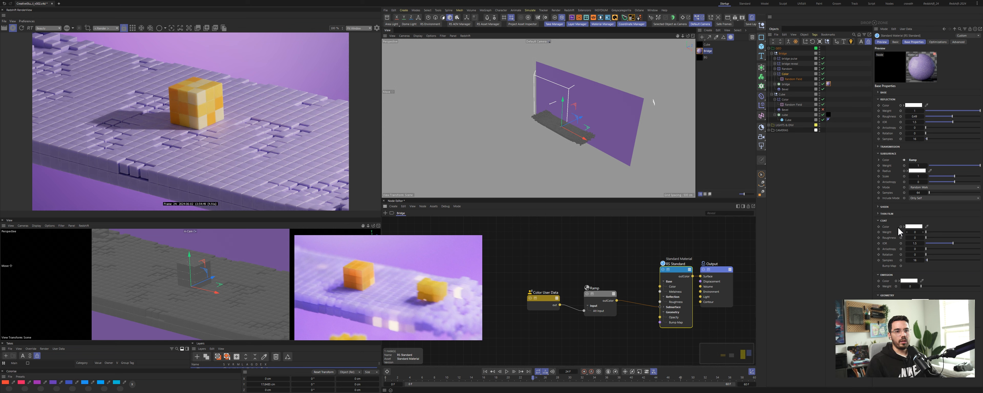
Step: Try subsurface Scale values of 0.1, 0.36 and 3 while comparing against a zoomed view of the reference
{"action": "left_click", "coordinate": [918, 100]}
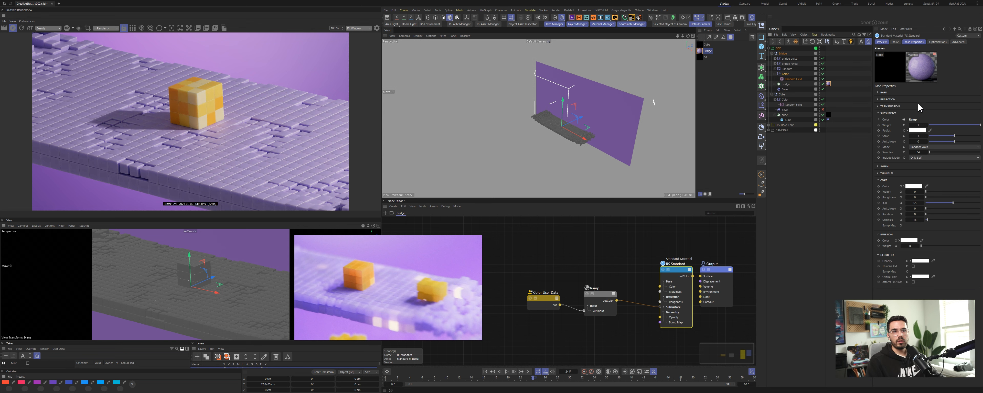
{"action": "left_click", "coordinate": [919, 136]}
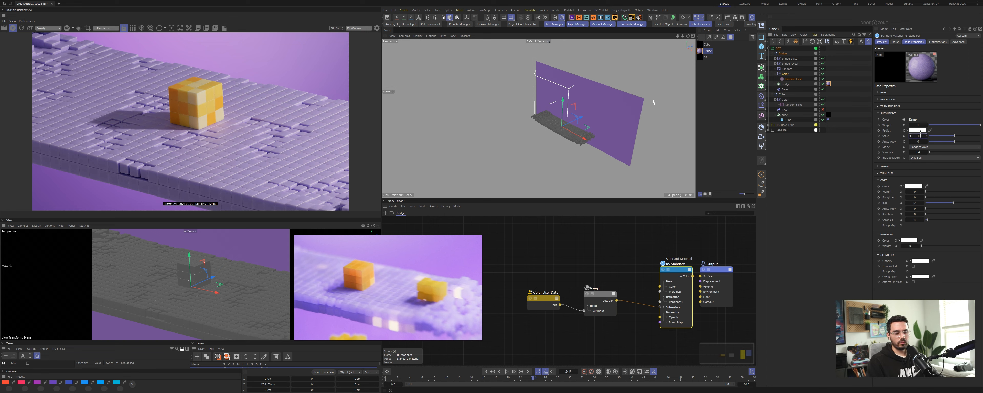
{"action": "type", "text": ".1"}
{"action": "key", "text": "Return"}
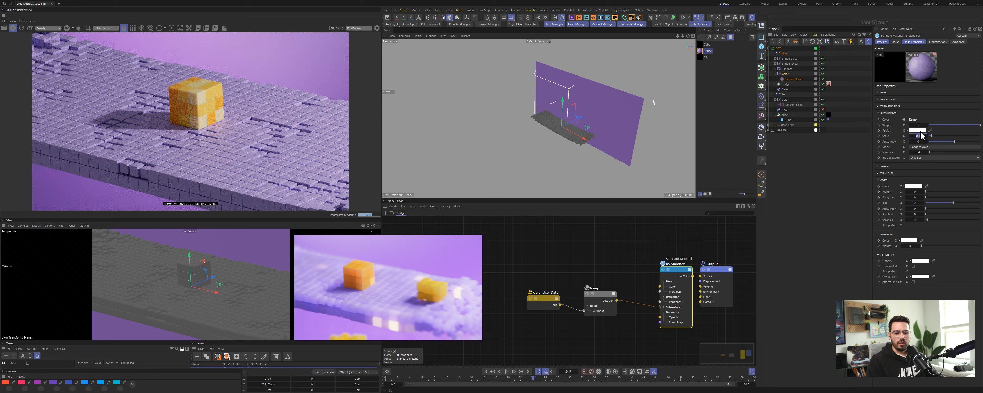
{"action": "type", "text": ".36"}
{"action": "key", "text": "Return"}
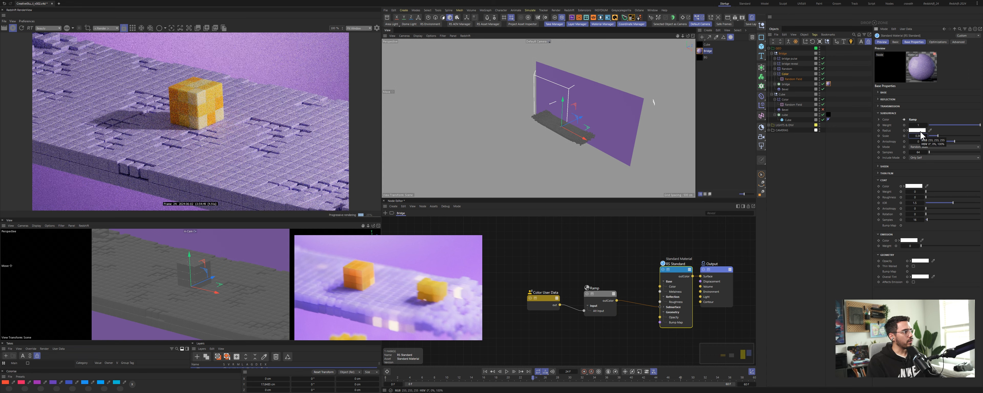
{"action": "scroll", "coordinate": [371, 302], "scroll_direction": "up", "scroll_amount": 3}
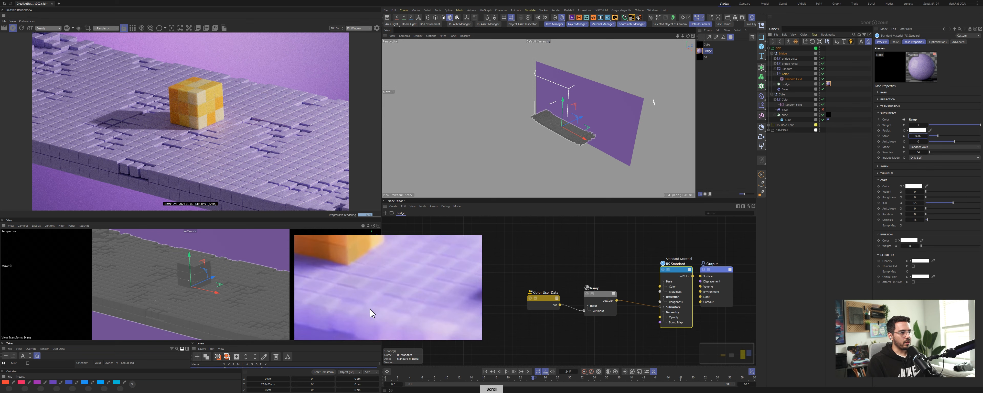
{"action": "middle_click_drag", "start_coordinate": [339, 308], "coordinate": [408, 291]}
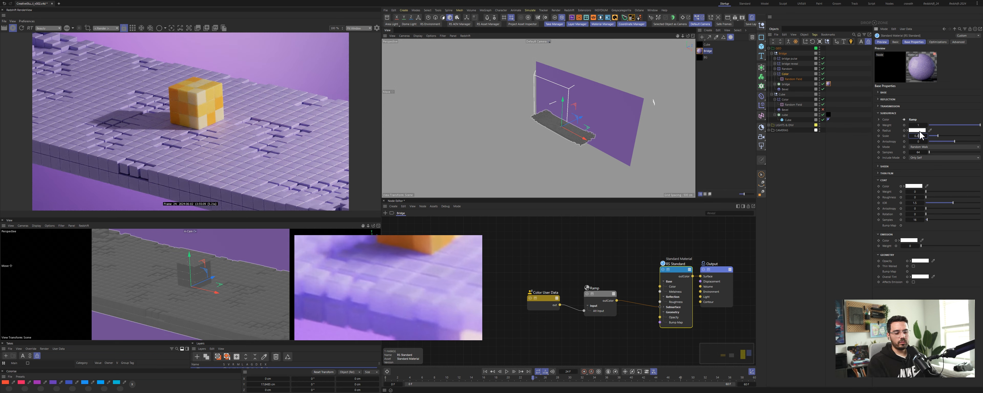
{"action": "key", "text": "Return"}
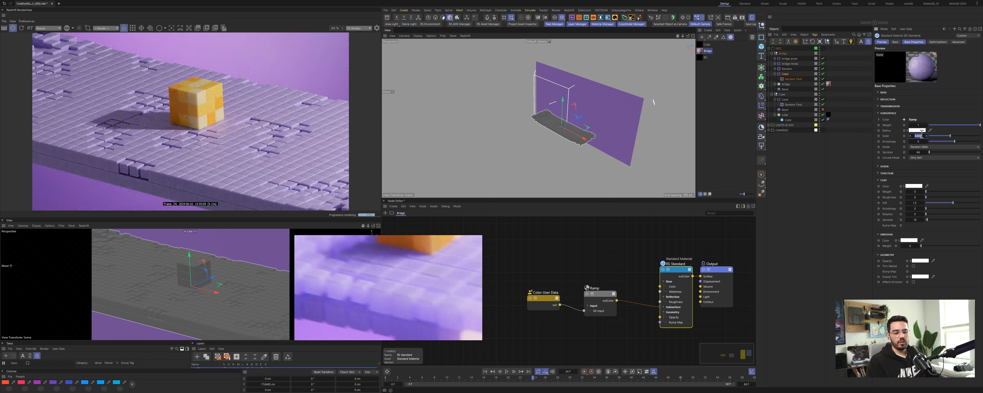
{"action": "type", "text": "3"}
{"action": "key", "text": "Return"}
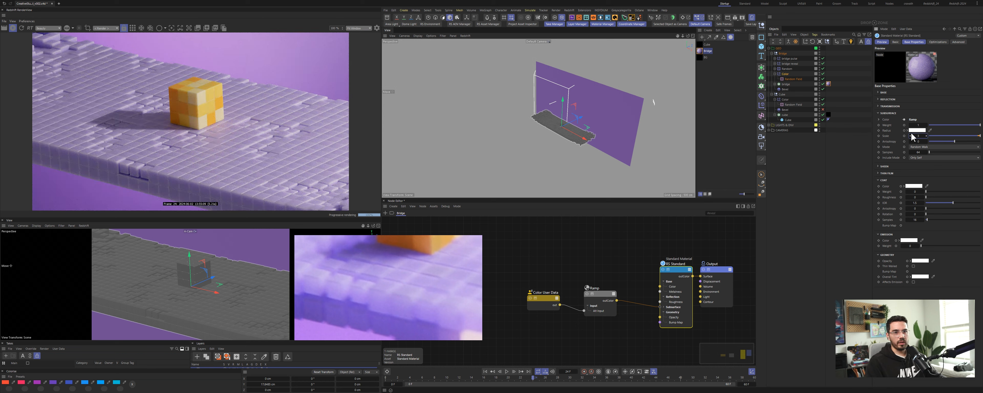
Step: Sample the subsurface radius colour from the reference image and set its brightness to 95%
{"action": "left_click", "coordinate": [931, 130]}
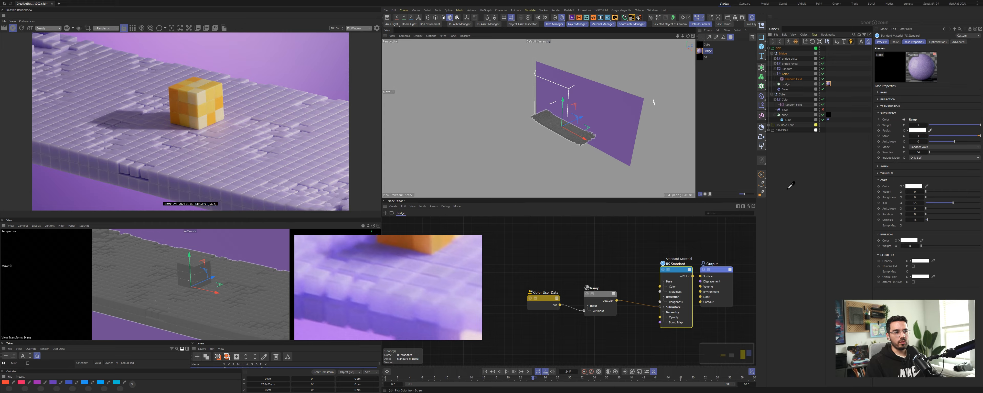
{"action": "left_click", "coordinate": [424, 281]}
{"action": "left_click", "coordinate": [908, 130]}
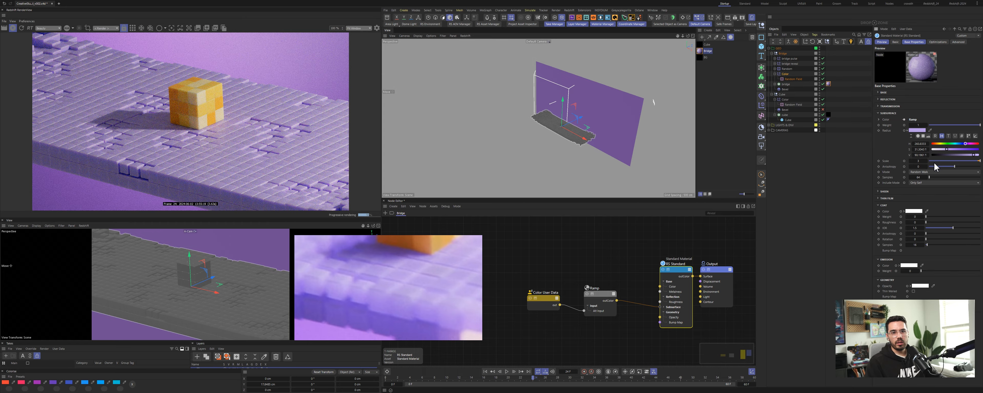
{"action": "left_click_drag", "start_coordinate": [946, 149], "coordinate": [937, 148]}
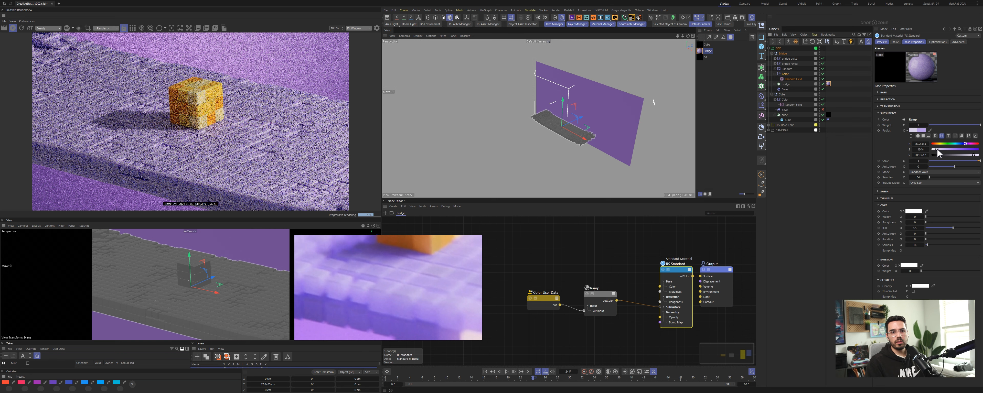
{"action": "double_click", "coordinate": [923, 155]}
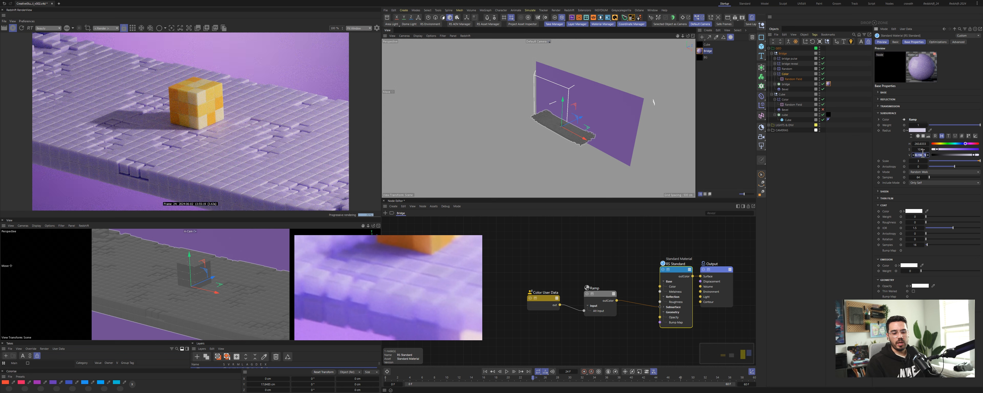
{"action": "type", "text": "95"}
{"action": "key", "text": "Return"}
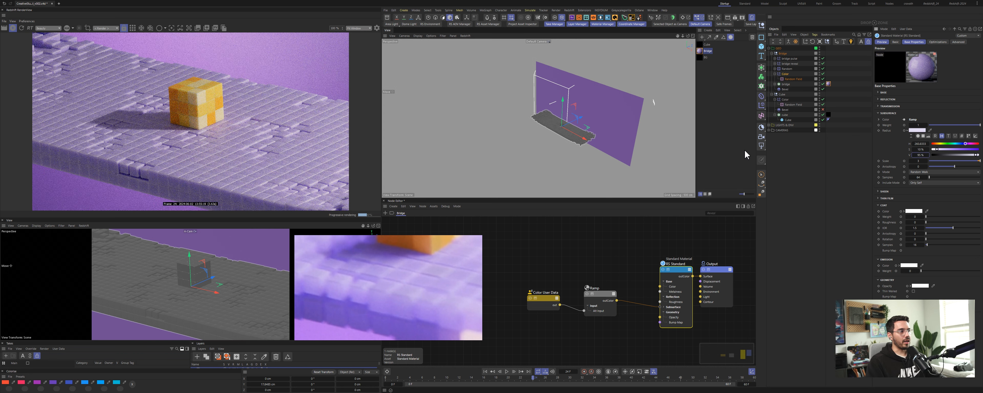
{"action": "left_click", "coordinate": [907, 131]}
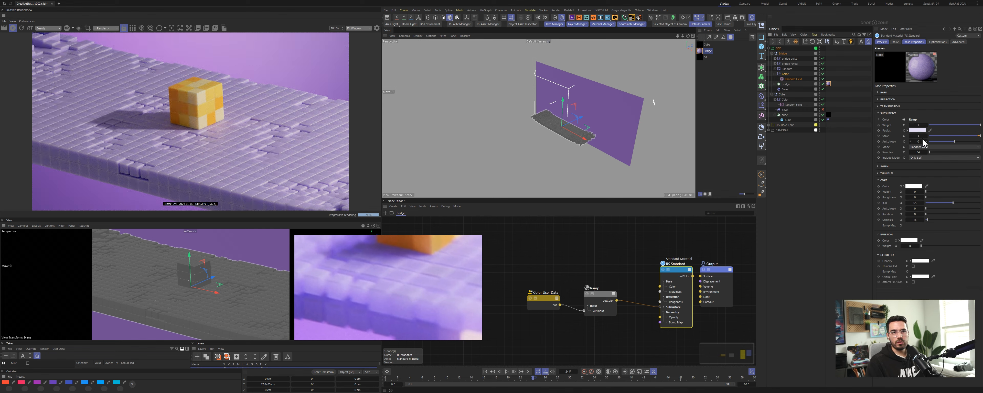
Step: Set the subsurface Scale to 1
{"action": "double_click", "coordinate": [921, 136]}
{"action": "type", "text": "1"}
{"action": "key", "text": "Return"}
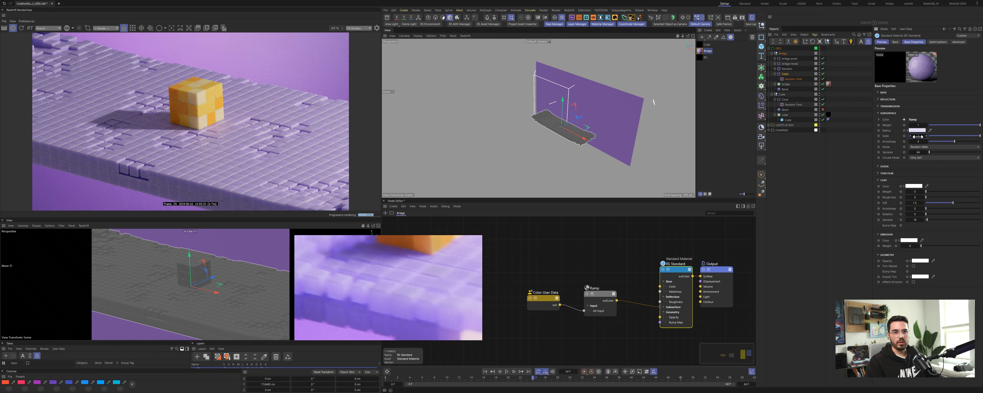
{"action": "key", "text": "Return"}
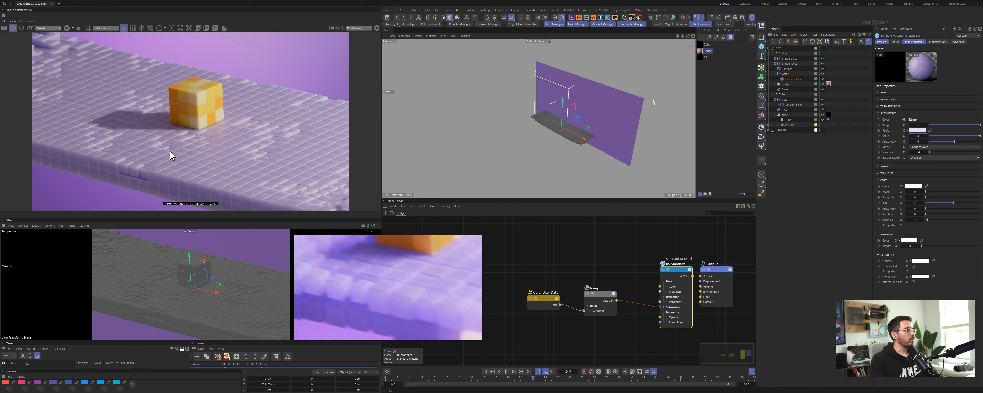
Step: Draw a render region over the near bridge edge and set the reflection weight to 0.4
{"action": "left_click_drag", "start_coordinate": [108, 123], "coordinate": [244, 204]}
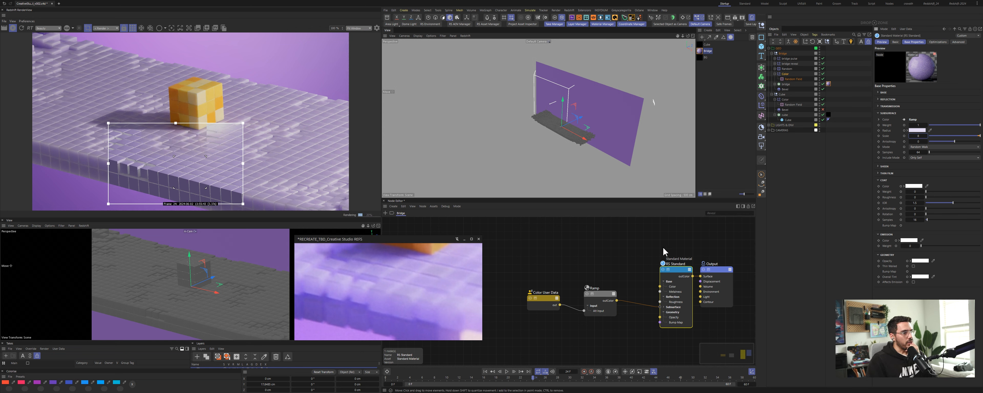
{"action": "left_click", "coordinate": [889, 100]}
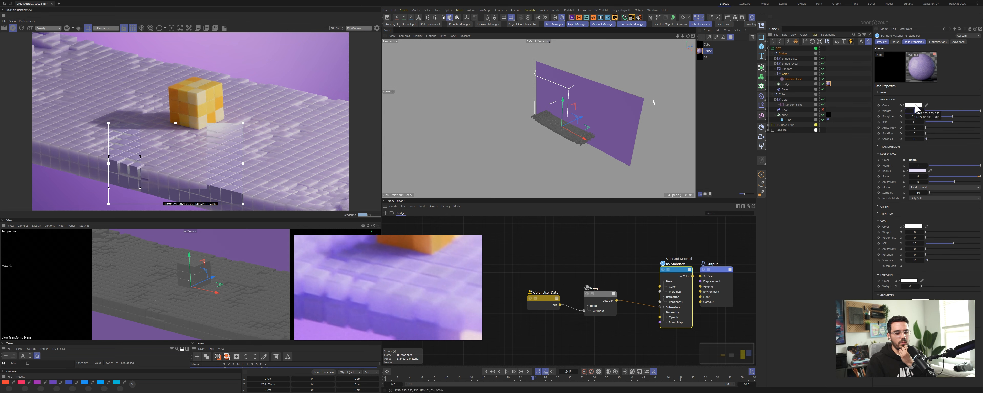
{"action": "type", "text": "0.4"}
{"action": "key", "text": "Return"}
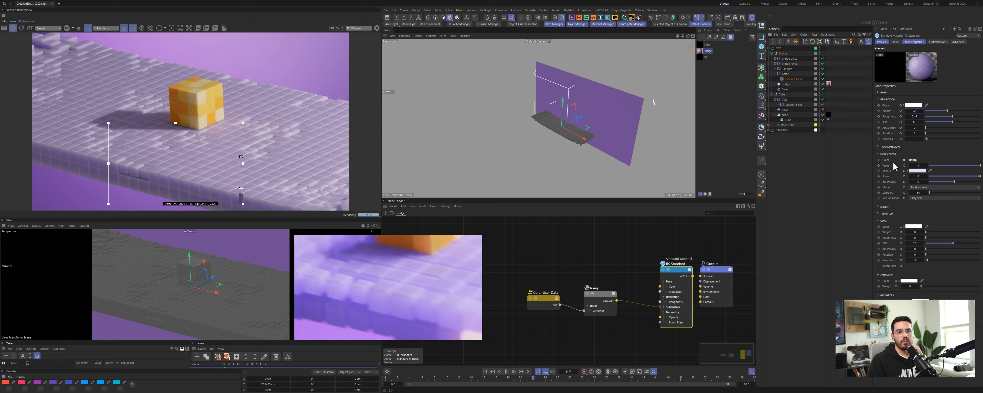
Step: Set the ramp's two knot colours to 80% and 60% brightness
{"action": "left_click", "coordinate": [597, 295]}
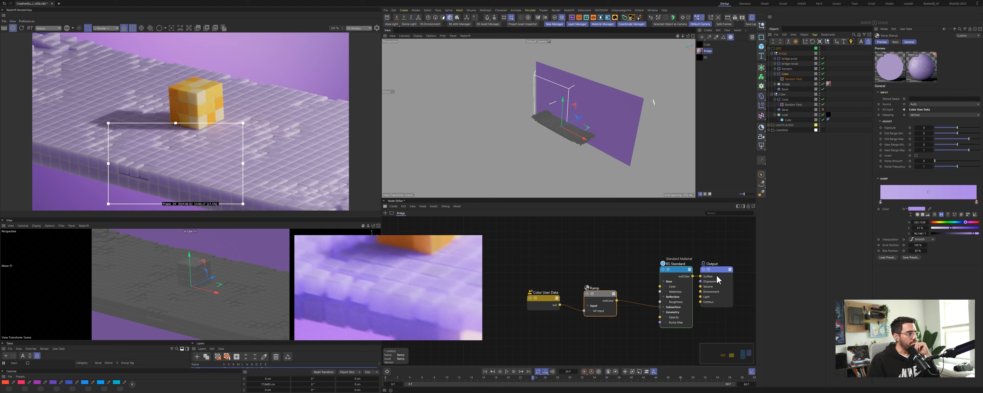
{"action": "scroll", "coordinate": [379, 284], "scroll_direction": "down", "scroll_amount": 2}
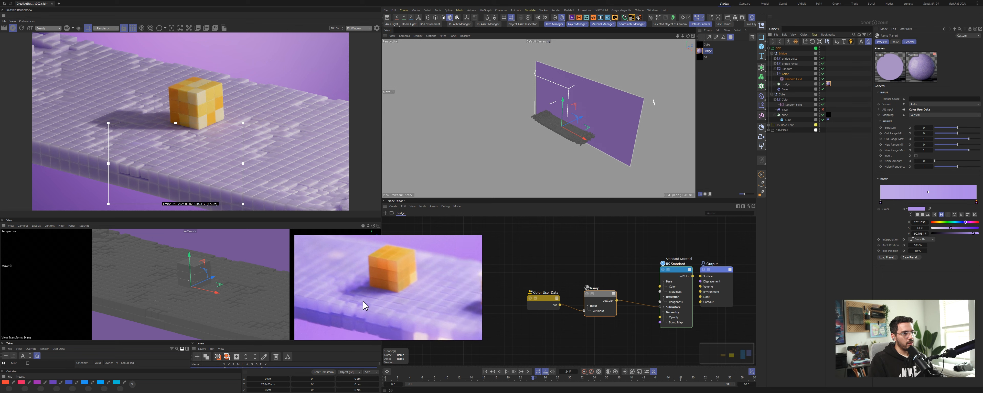
{"action": "left_click", "coordinate": [921, 234]}
{"action": "type", "text": "80"}
{"action": "key", "text": "Return"}
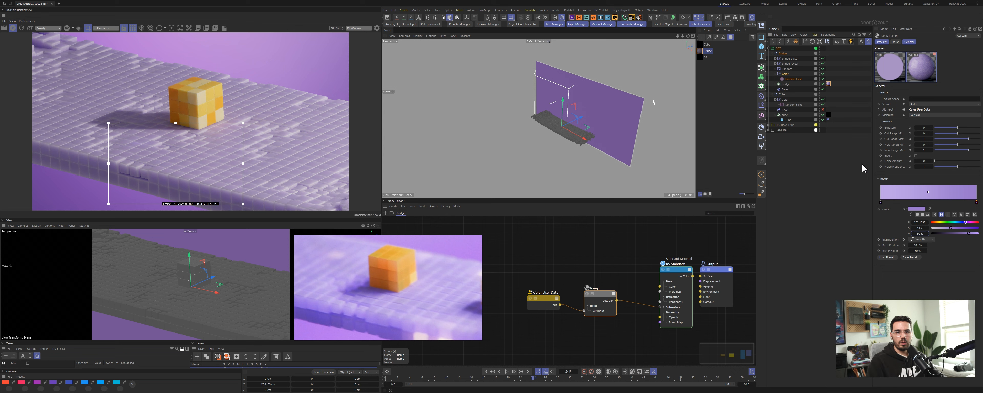
{"action": "left_click", "coordinate": [881, 202]}
{"action": "left_click", "coordinate": [921, 234]}
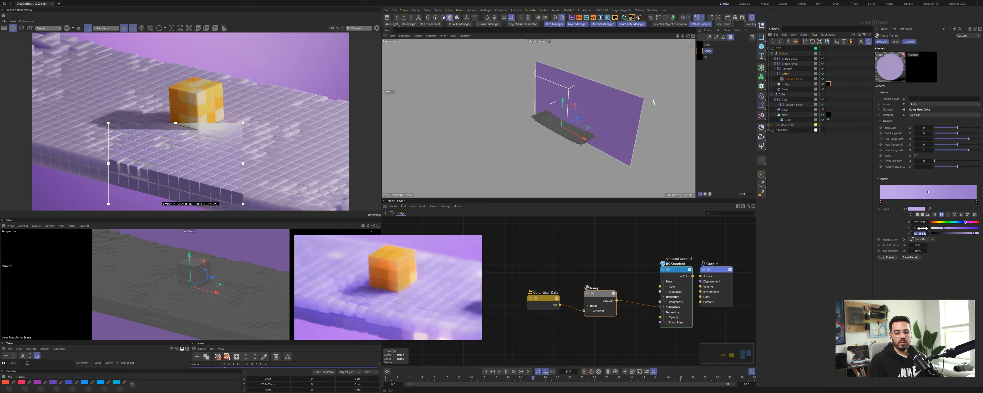
{"action": "type", "text": "60"}
{"action": "key", "text": "Return"}
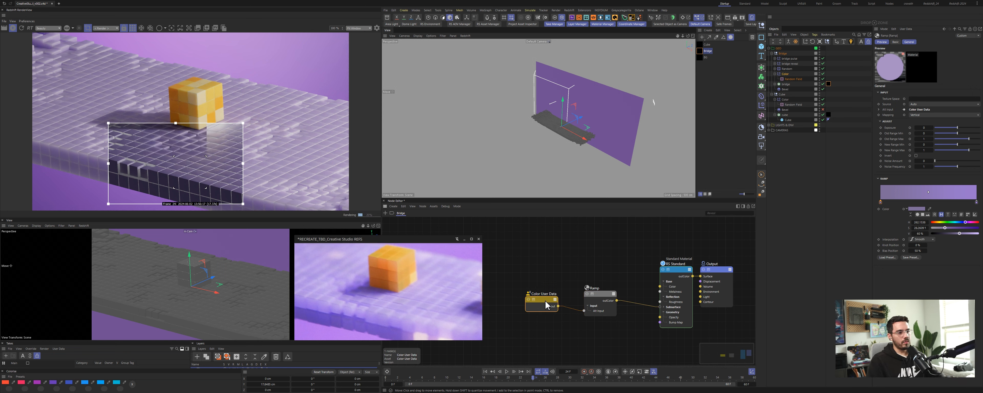
Step: Insert a Color Correct node between the Ramp and the Standard Material and set its Level to 3
{"action": "left_click_drag", "start_coordinate": [545, 301], "coordinate": [576, 295]}
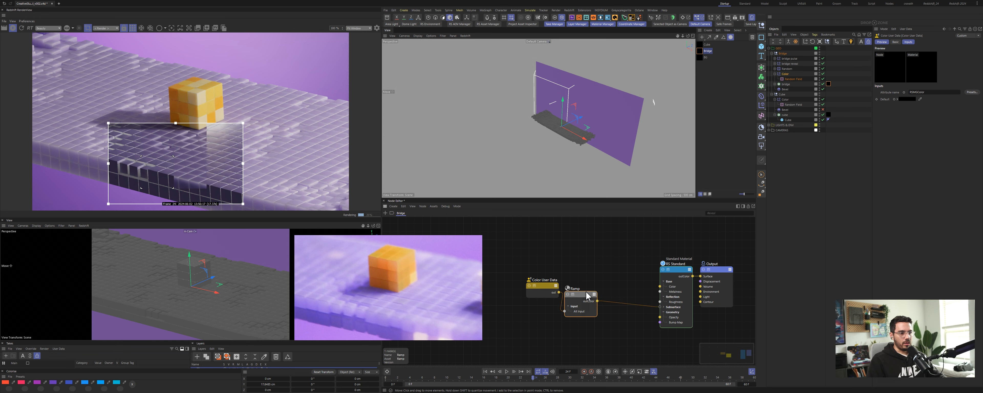
{"action": "left_click", "coordinate": [615, 264]}
{"action": "double_click", "coordinate": [614, 260]}
{"action": "type", "text": "color"}
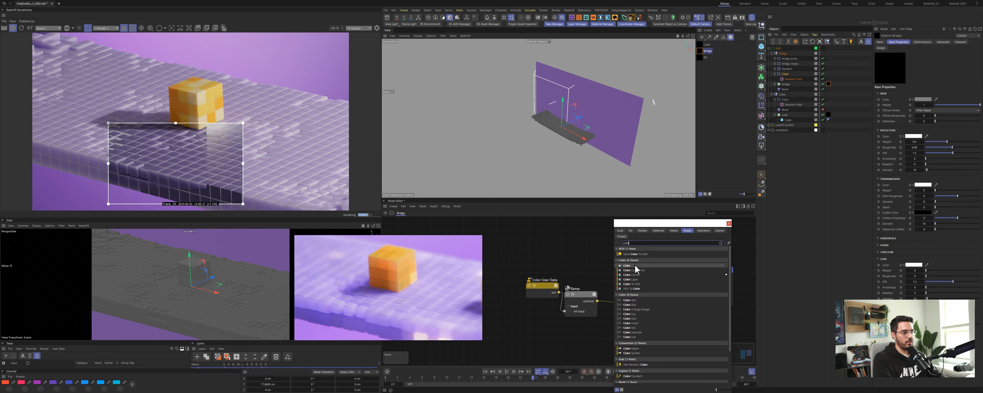
{"action": "type", "text": " corre"}
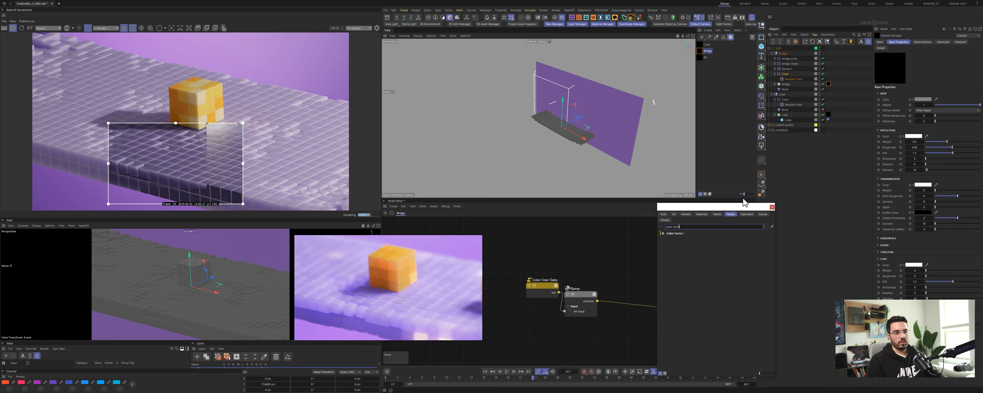
{"action": "left_click_drag", "start_coordinate": [719, 214], "coordinate": [626, 297]}
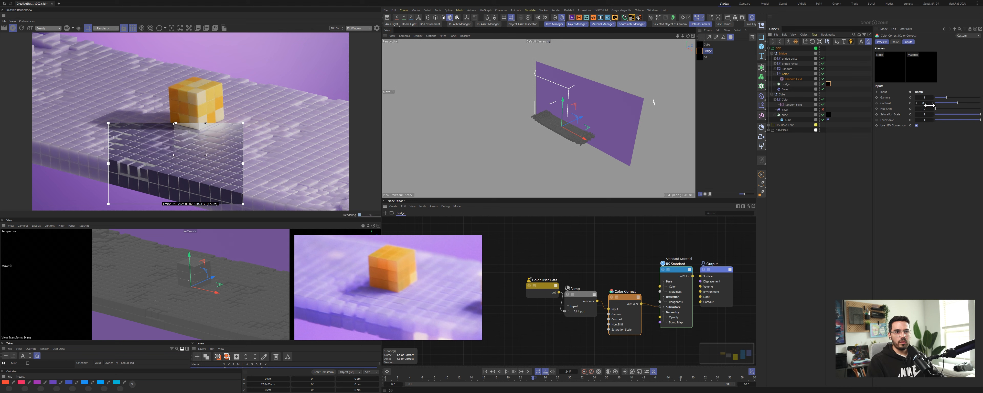
{"action": "left_click", "coordinate": [926, 121]}
{"action": "type", "text": "3"}
{"action": "key", "text": "Return"}
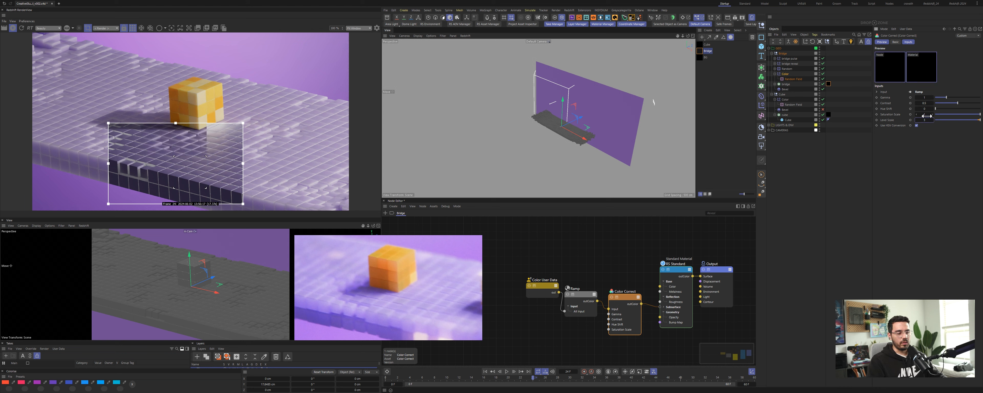
Step: Set the Color Correct node's Saturation to 0.5 and its Level to 2.6
{"action": "left_click", "coordinate": [133, 29]}
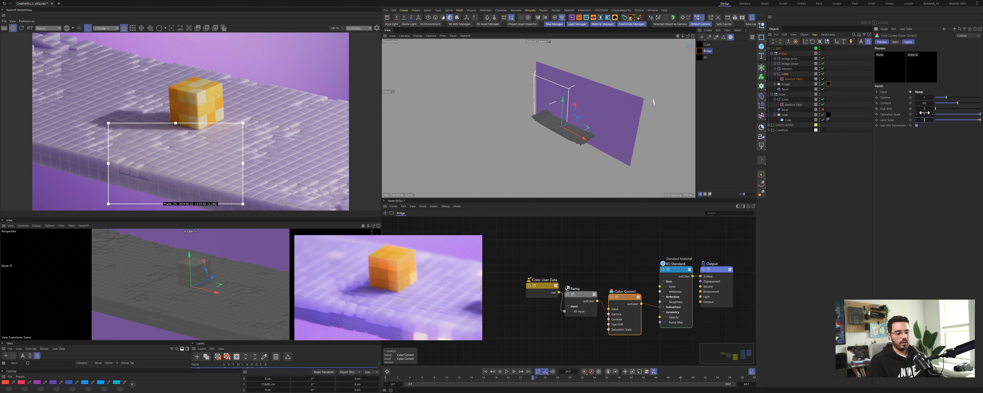
{"action": "type", "text": "0.5"}
{"action": "key", "text": "Return"}
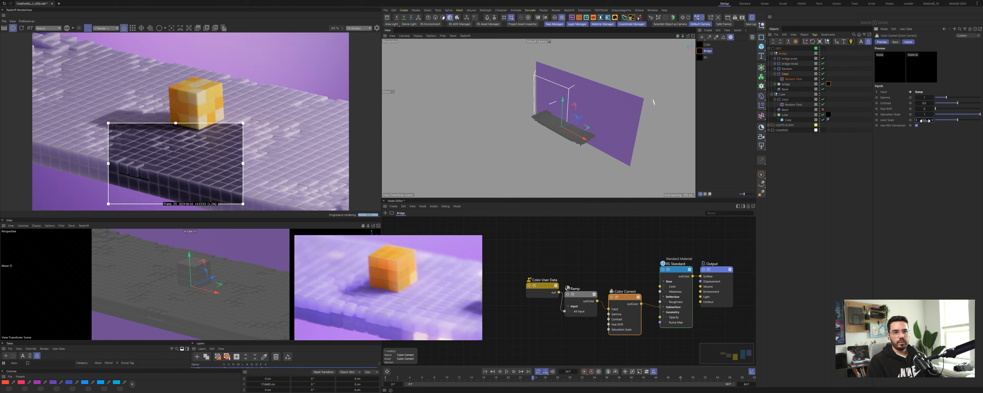
{"action": "double_click", "coordinate": [925, 121]}
{"action": "type", "text": "1"}
{"action": "key", "text": "Return"}
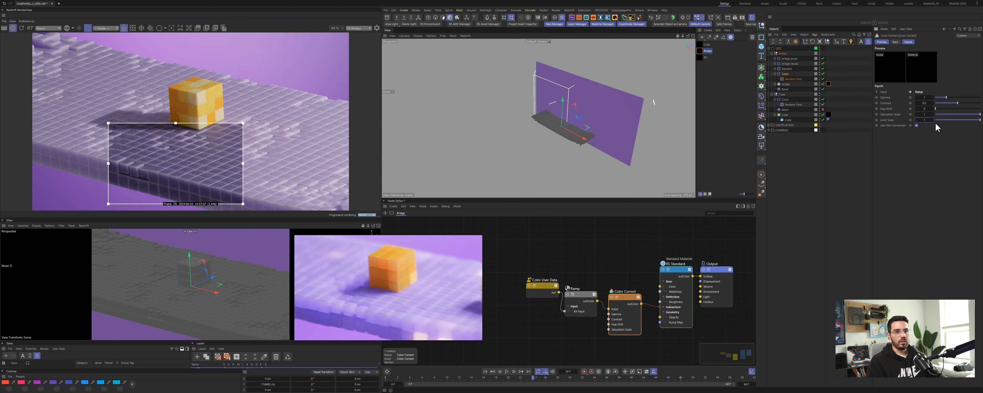
{"action": "left_click", "coordinate": [586, 294]}
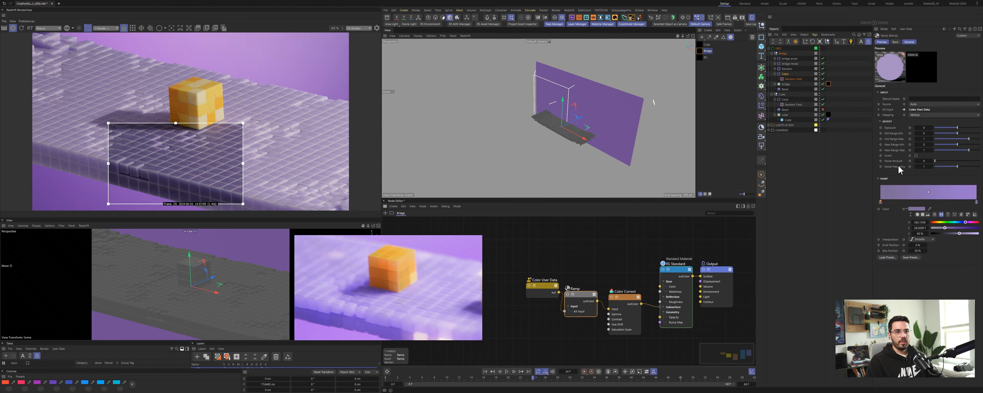
{"action": "left_click", "coordinate": [625, 297]}
{"action": "left_click", "coordinate": [926, 119]}
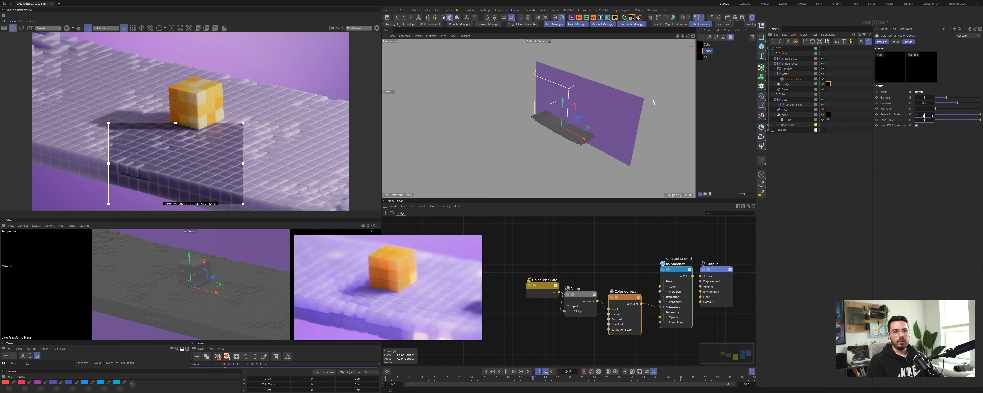
{"action": "type", "text": "2.6"}
{"action": "key", "text": "Return"}
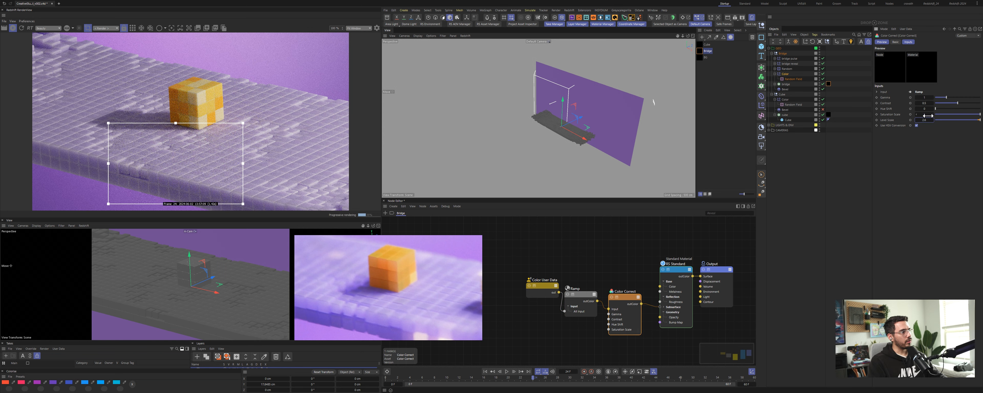
Step: Rearrange the Color User Data, Ramp and Color Correct nodes in the bridge material graph
{"action": "left_click_drag", "start_coordinate": [548, 269], "coordinate": [568, 313]}
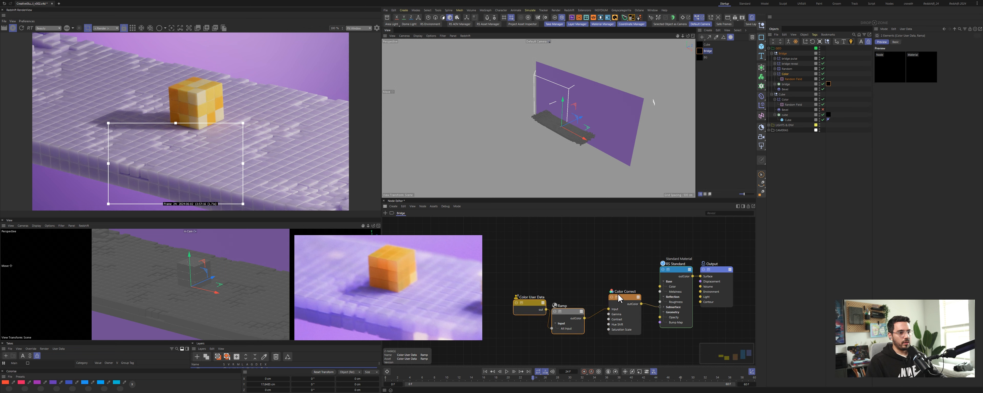
{"action": "left_click_drag", "start_coordinate": [627, 298], "coordinate": [614, 300]}
Step: Set the Standard Material's subsurface anisotropy to -0.26
{"action": "left_click", "coordinate": [681, 294]}
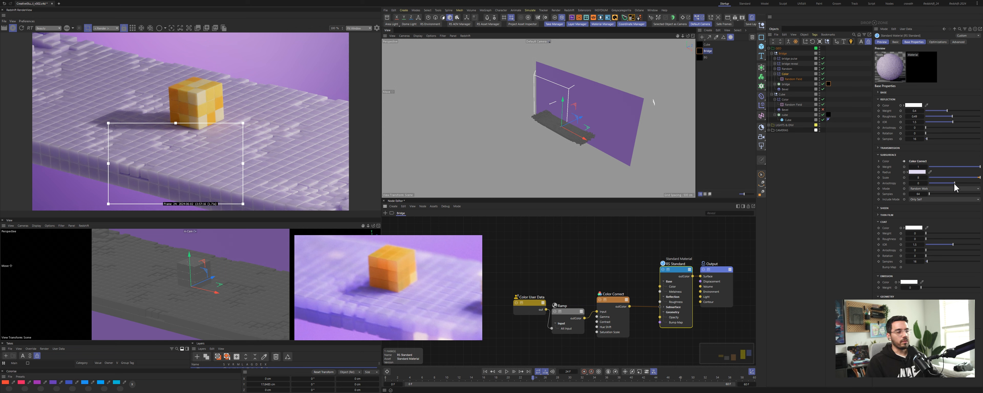
{"action": "left_click_drag", "start_coordinate": [954, 184], "coordinate": [977, 183]}
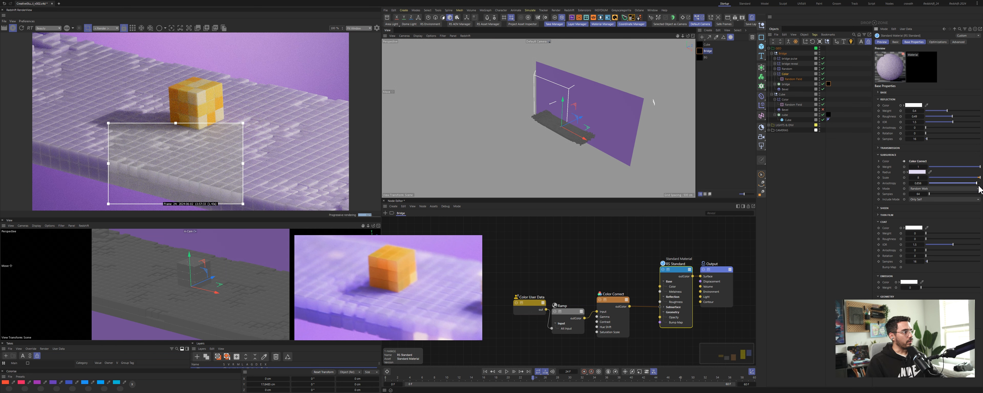
{"action": "left_click_drag", "start_coordinate": [977, 183], "coordinate": [940, 186]}
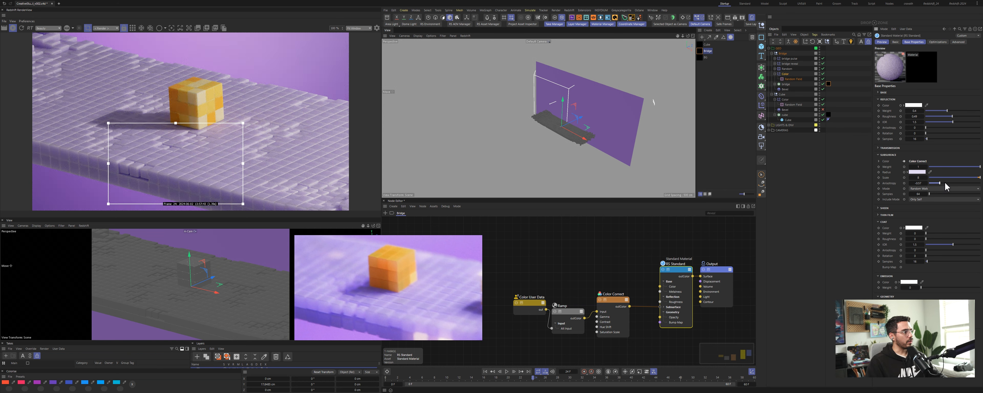
{"action": "left_click", "coordinate": [945, 184]}
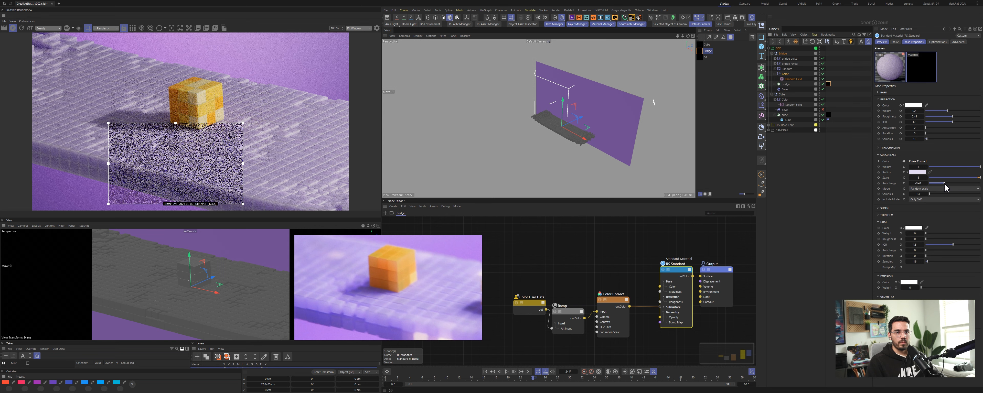
{"action": "left_click", "coordinate": [946, 184]}
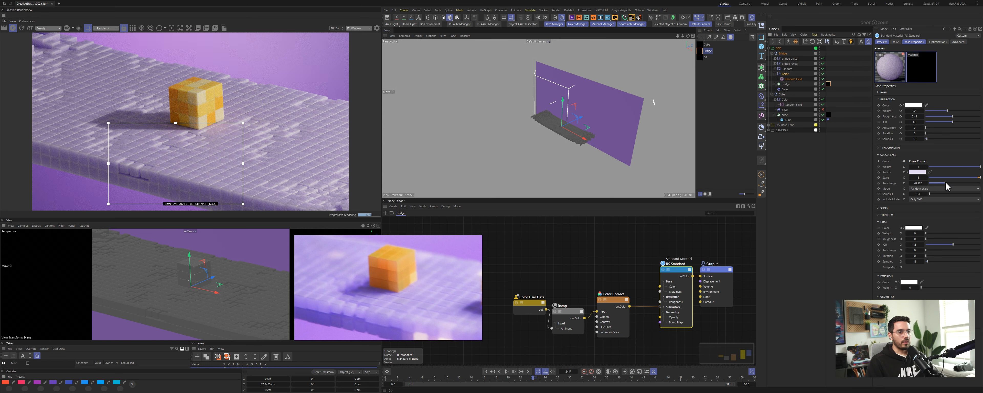
{"action": "left_click", "coordinate": [920, 184]}
{"action": "type", "text": "-0.26"}
{"action": "key", "text": "Return"}
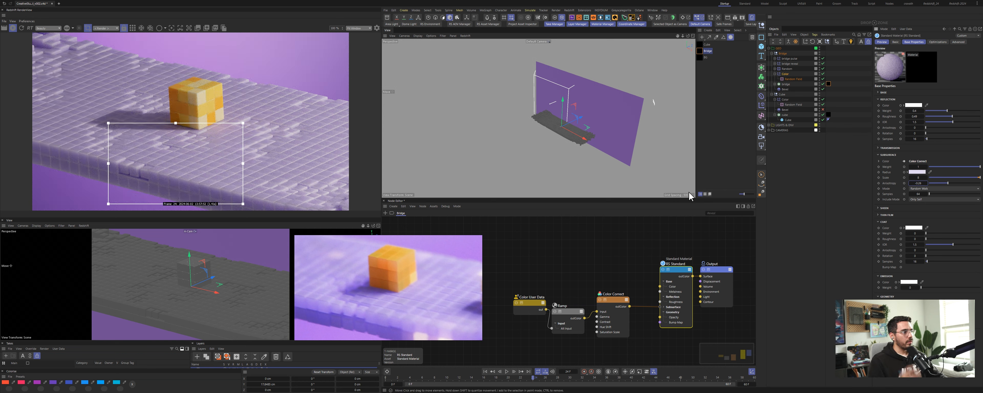
Step: Set the subsurface radius colour of the bridge material to a light purple
{"action": "left_click_drag", "start_coordinate": [678, 271], "coordinate": [671, 272]}
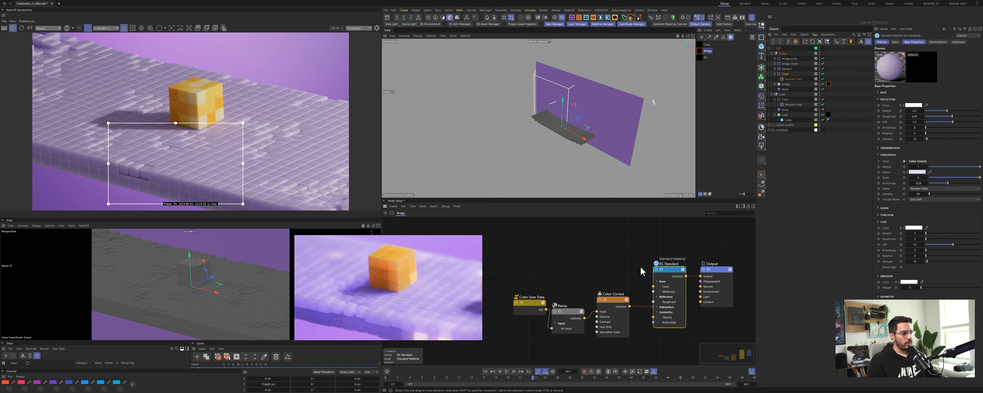
{"action": "left_click", "coordinate": [908, 172]}
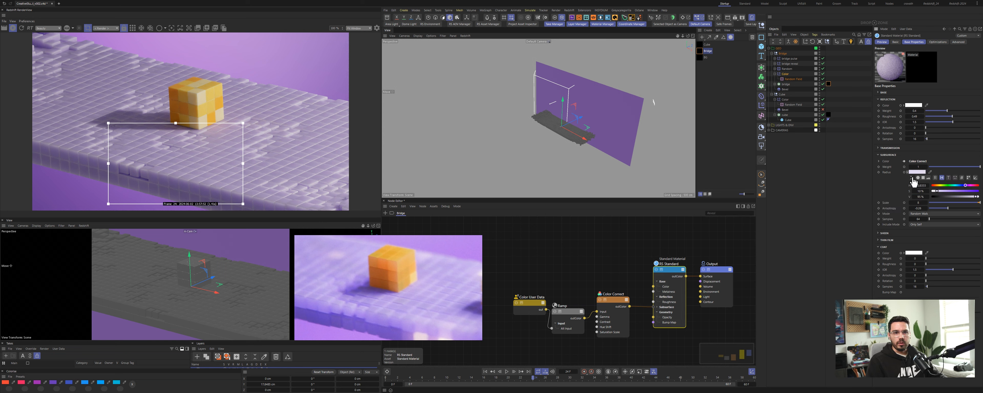
{"action": "left_click_drag", "start_coordinate": [938, 190], "coordinate": [951, 191]}
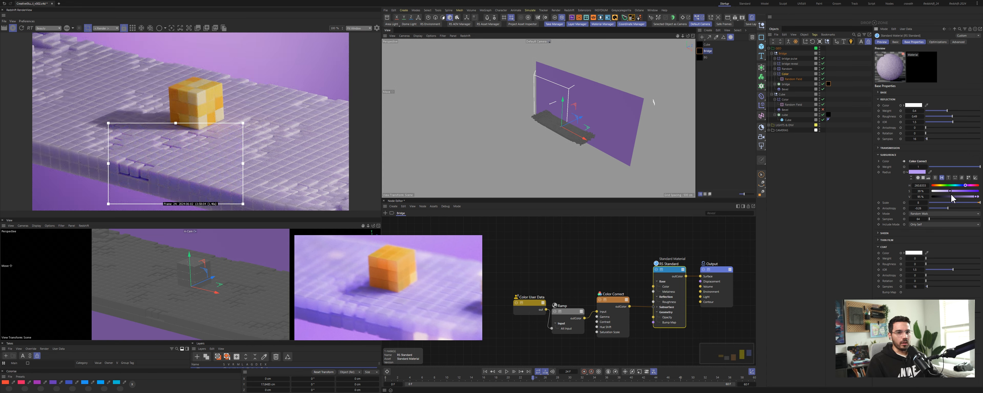
{"action": "left_click", "coordinate": [951, 191]}
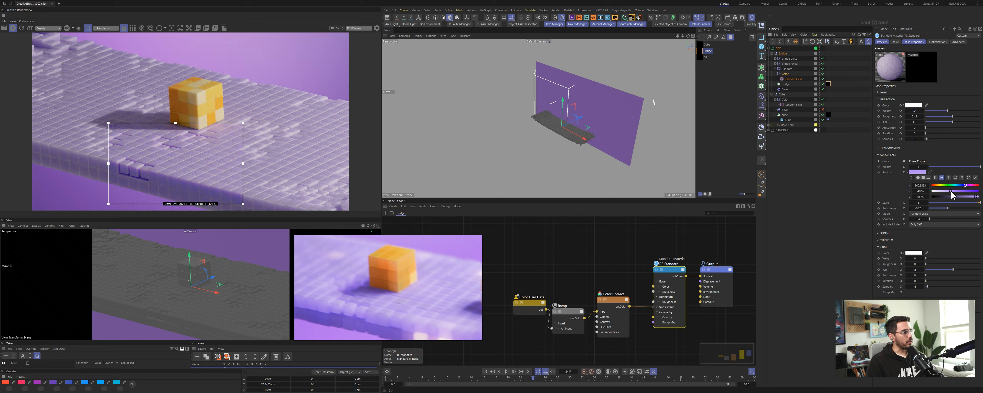
Step: Set the Color Correct node's Saturation to 2
{"action": "left_click", "coordinate": [621, 301]}
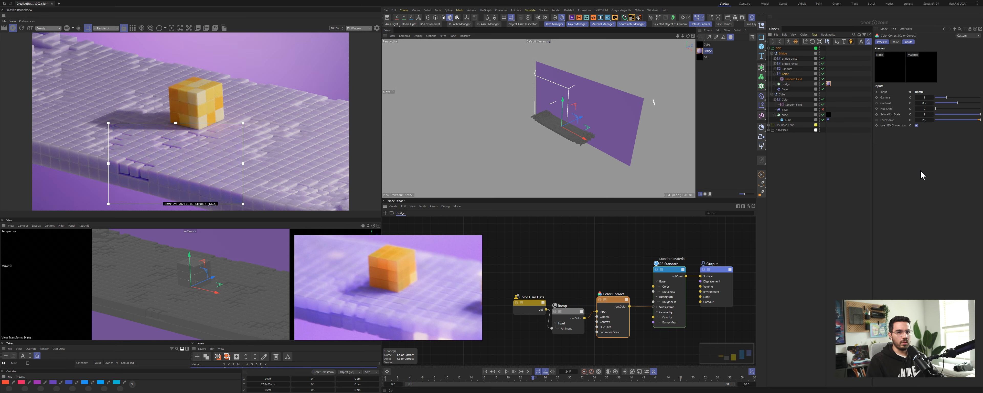
{"action": "left_click", "coordinate": [924, 114]}
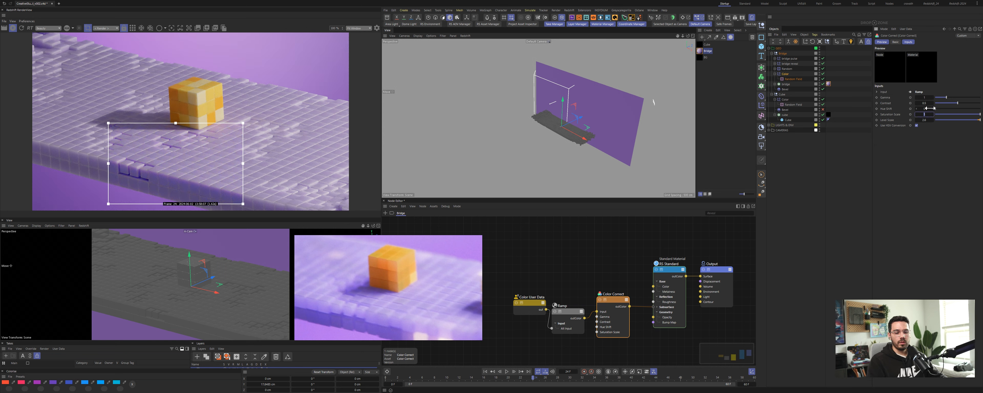
{"action": "type", "text": "2"}
{"action": "key", "text": "Return"}
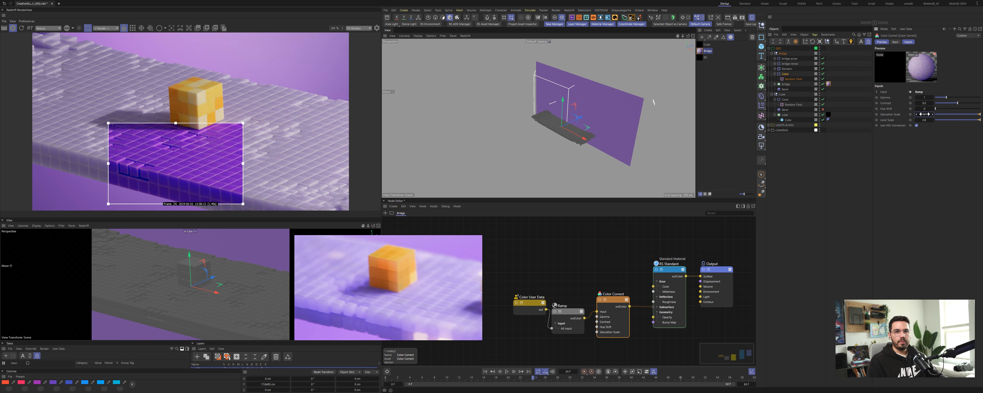
{"action": "key", "text": "Return"}
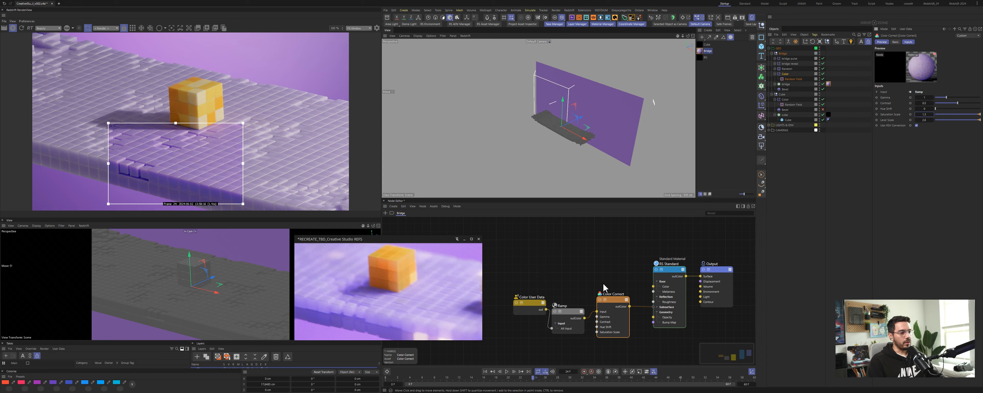
Step: Adjust the brightness of the subsurface radius colour on the Standard Material
{"action": "left_click", "coordinate": [679, 290]}
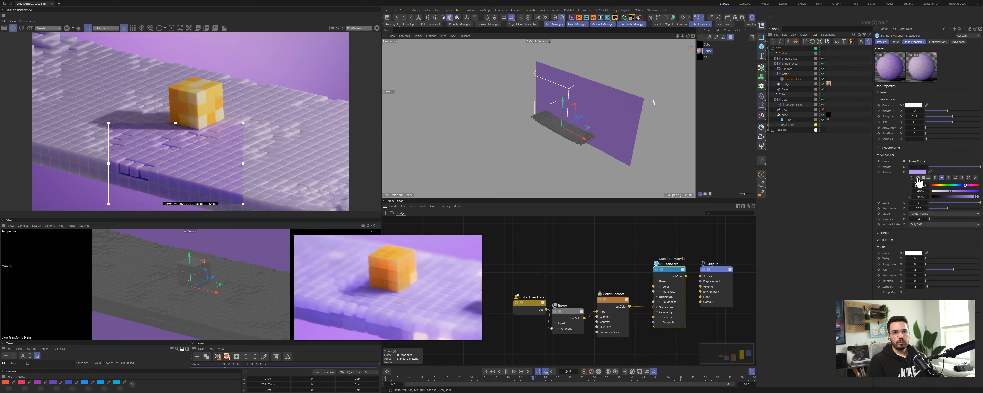
{"action": "left_click_drag", "start_coordinate": [950, 192], "coordinate": [944, 191]}
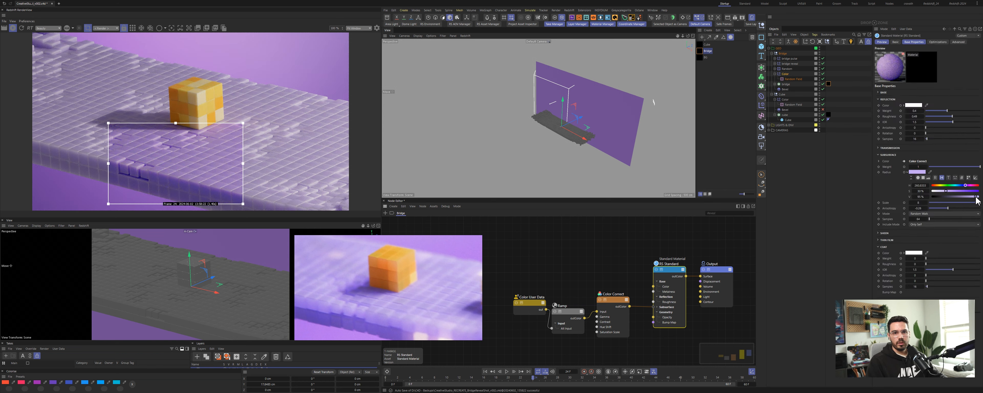
{"action": "left_click_drag", "start_coordinate": [977, 200], "coordinate": [948, 191]}
Step: Set the subsurface anisotropy to 0.35
{"action": "left_click", "coordinate": [921, 208]}
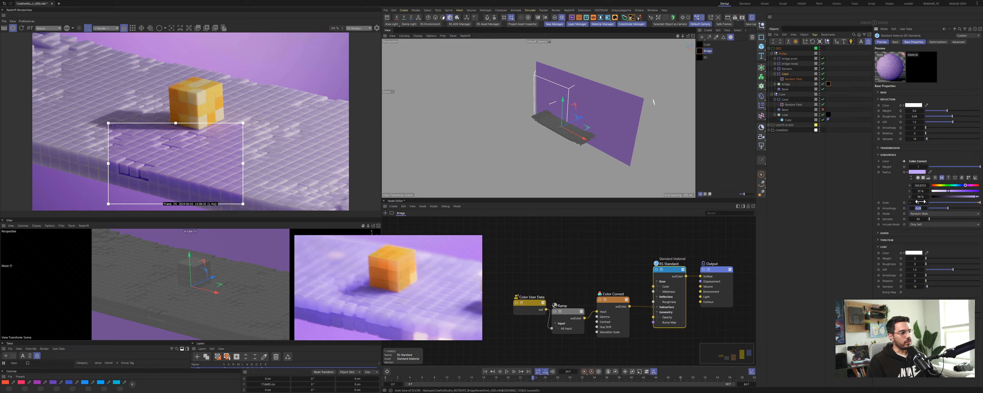
{"action": "type", "text": "0"}
{"action": "key", "text": "Return"}
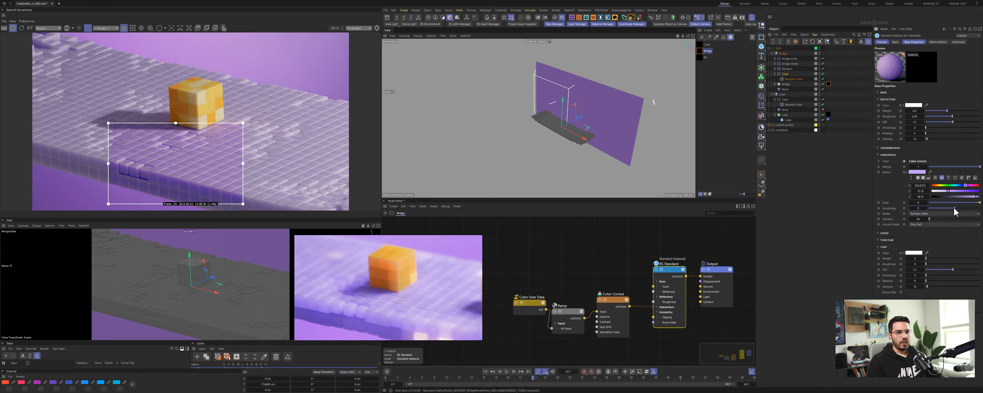
{"action": "left_click_drag", "start_coordinate": [955, 208], "coordinate": [969, 212]}
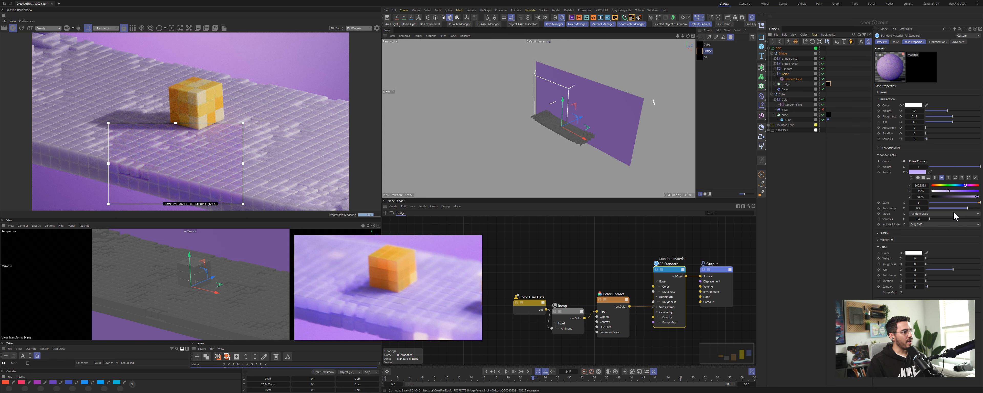
{"action": "mouse_move", "coordinate": [969, 211]}
{"action": "left_mouse_down"}
{"action": "mouse_move", "coordinate": [935, 208]}
{"action": "mouse_move", "coordinate": [963, 209]}
{"action": "left_mouse_up"}
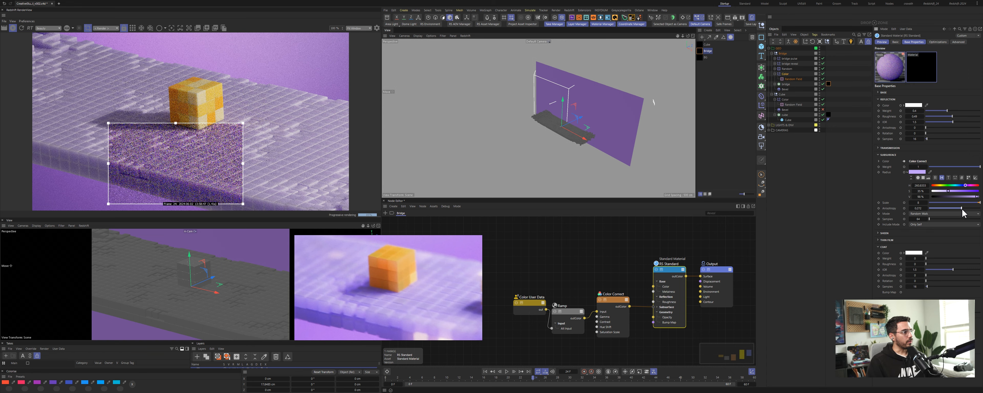
{"action": "left_click", "coordinate": [920, 209]}
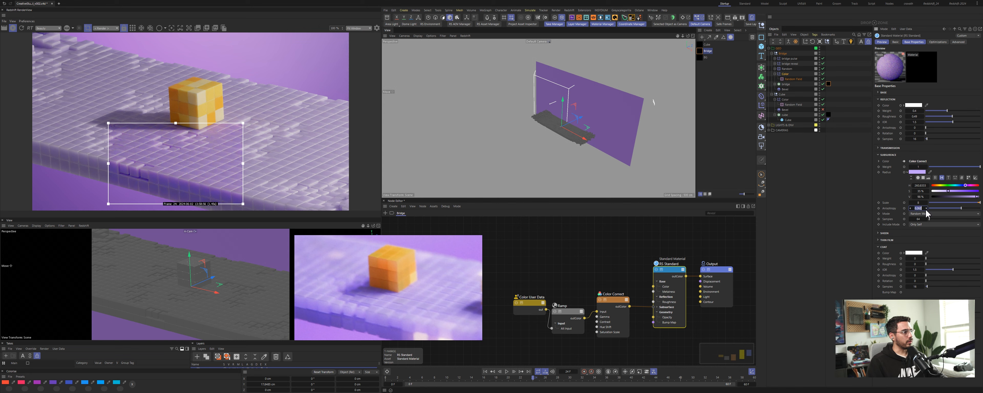
{"action": "type", "text": "0.35"}
{"action": "key", "text": "Return"}
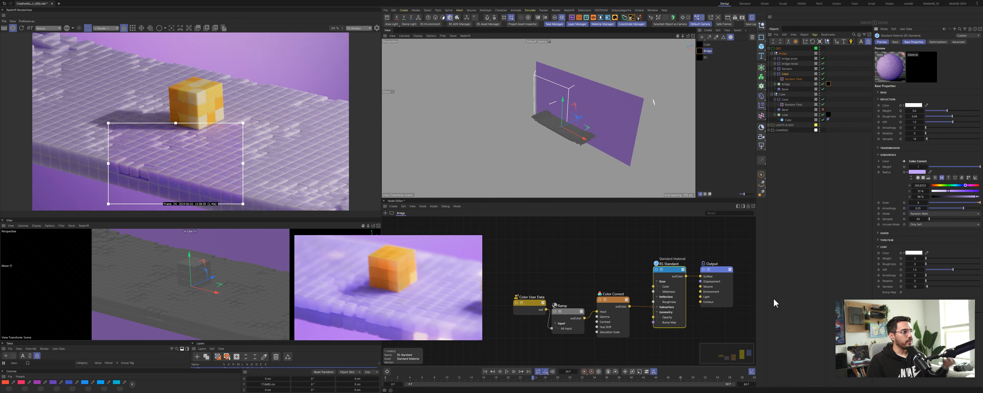
Step: Select the bridge's Bevel deformer and inspect the bevelled voxel edges up close in the viewport
{"action": "left_click", "coordinate": [785, 90]}
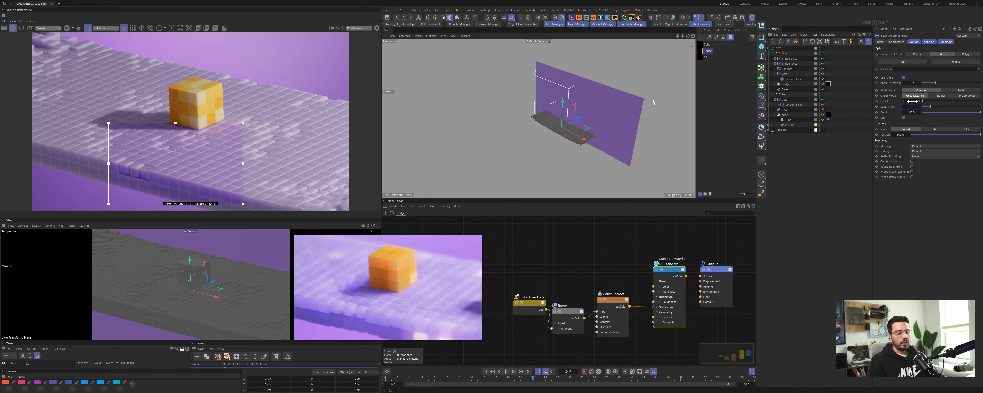
{"action": "key", "text": "Return"}
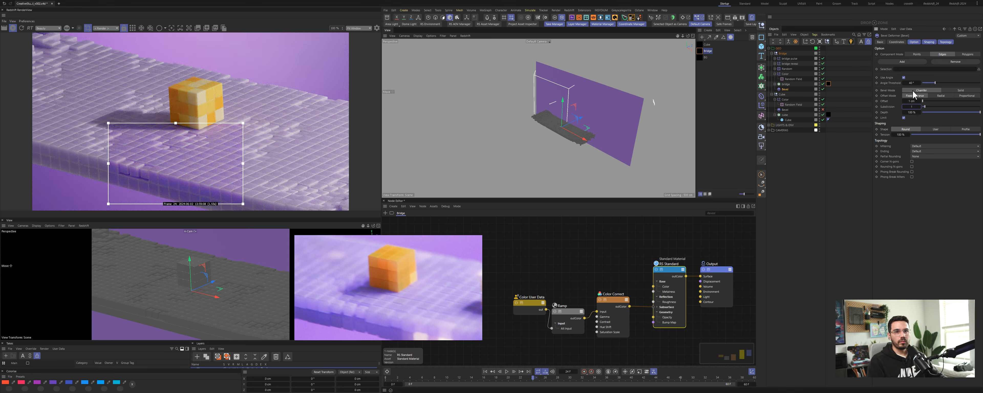
{"action": "double_click", "coordinate": [913, 101]}
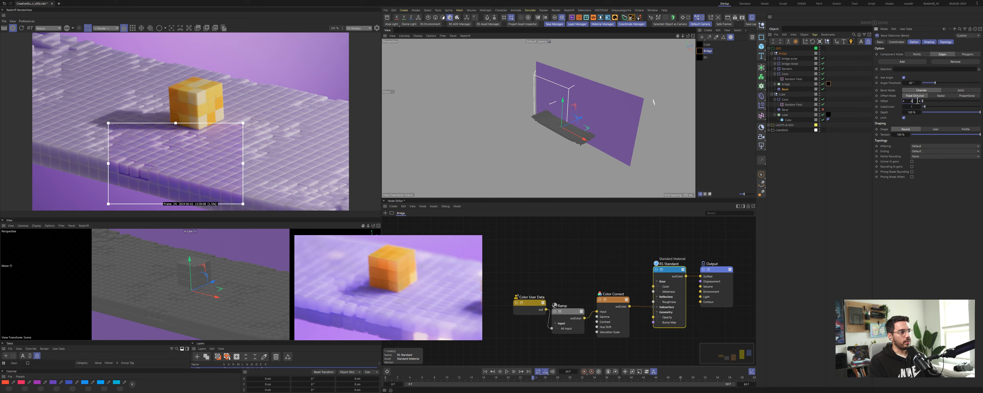
{"action": "key", "text": "Return"}
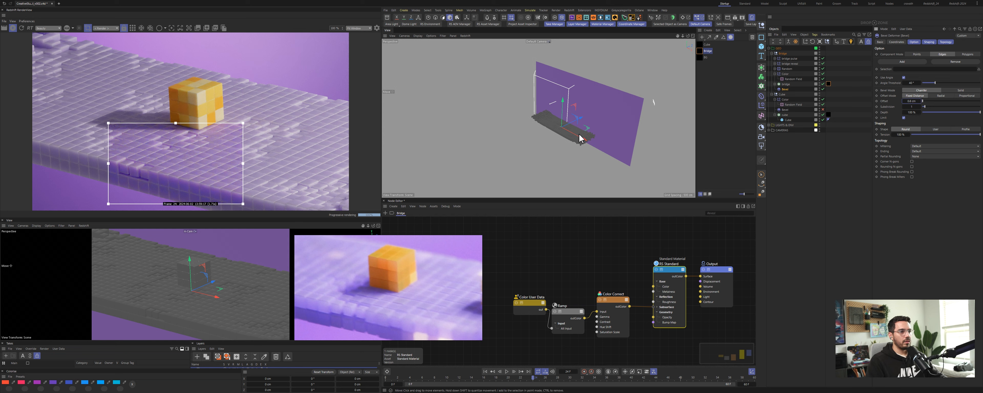
{"action": "left_click", "coordinate": [607, 67]}
{"action": "right_click_drag", "start_coordinate": [559, 134], "coordinate": [695, 110], "text": "alt"}
{"action": "middle_click_drag", "start_coordinate": [618, 82], "coordinate": [519, 121], "text": "alt"}
{"action": "right_click_drag", "start_coordinate": [519, 122], "coordinate": [533, 119], "text": "alt"}
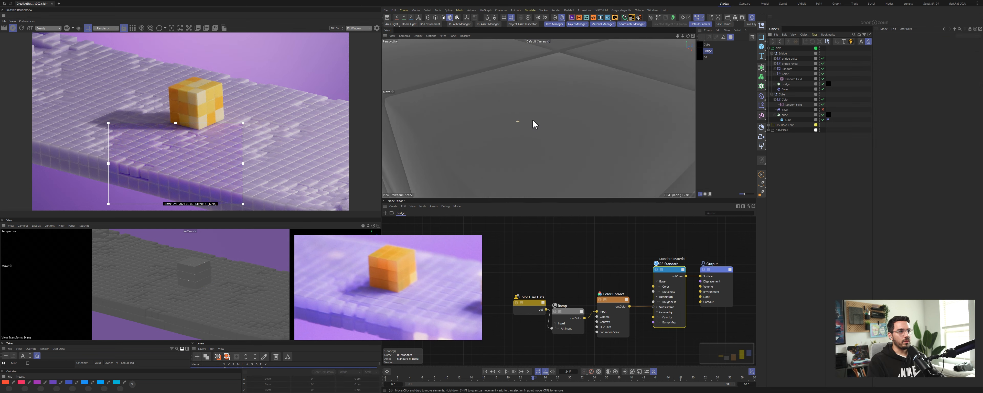
{"action": "left_click_drag", "start_coordinate": [534, 124], "coordinate": [514, 119], "text": "alt"}
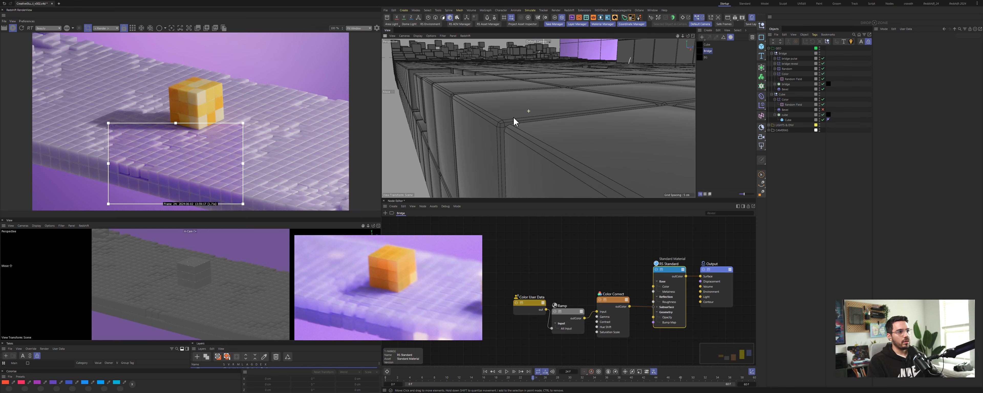
Step: Select the bridge's Bevel deformer and increase its offset to enlarge the voxel edge bevels
{"action": "left_click", "coordinate": [785, 88]}
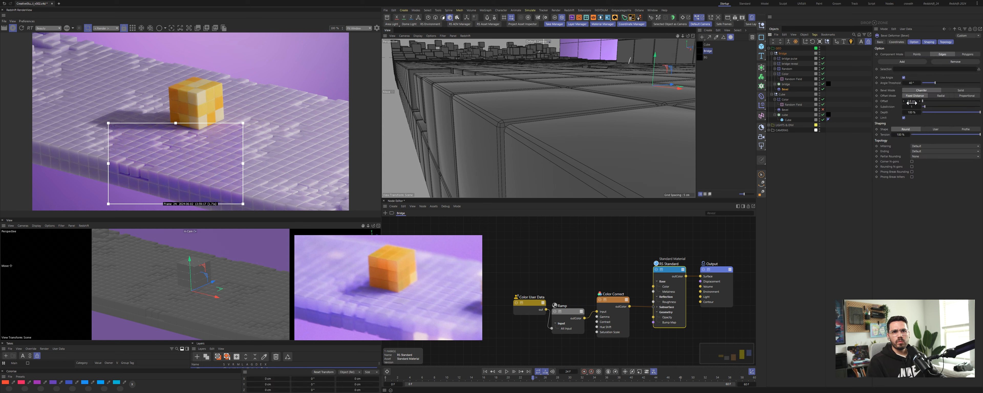
{"action": "left_click", "coordinate": [923, 101]}
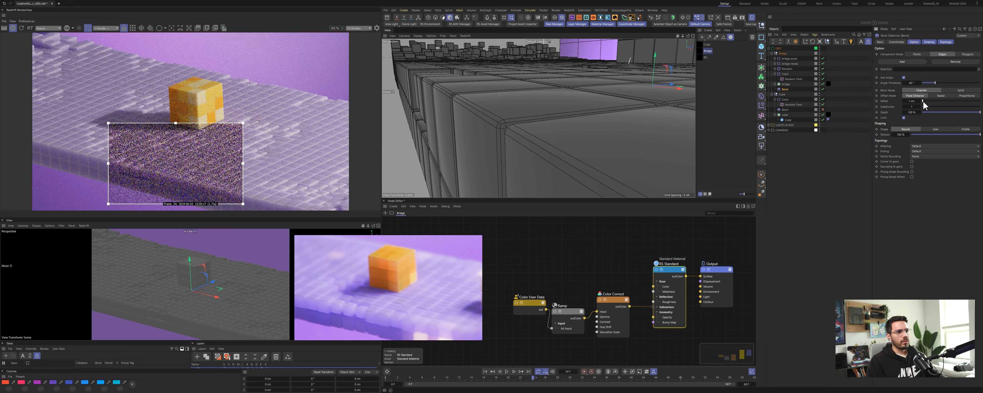
{"action": "left_click_drag", "start_coordinate": [928, 112], "coordinate": [954, 114]}
{"action": "left_click_drag", "start_coordinate": [938, 115], "coordinate": [980, 114]}
{"action": "left_click", "coordinate": [824, 89]}
{"action": "left_click", "coordinate": [776, 84]}
{"action": "left_click", "coordinate": [788, 89]}
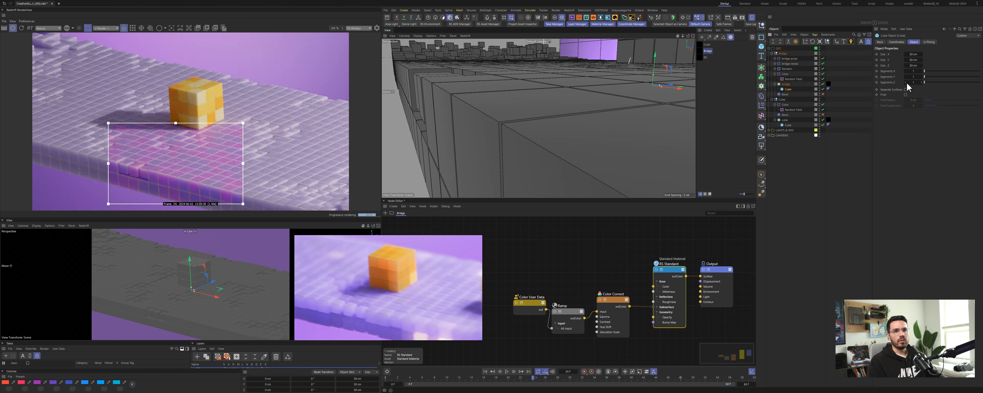
{"action": "left_click", "coordinate": [906, 94]}
{"action": "left_click_drag", "start_coordinate": [932, 102], "coordinate": [922, 101]}
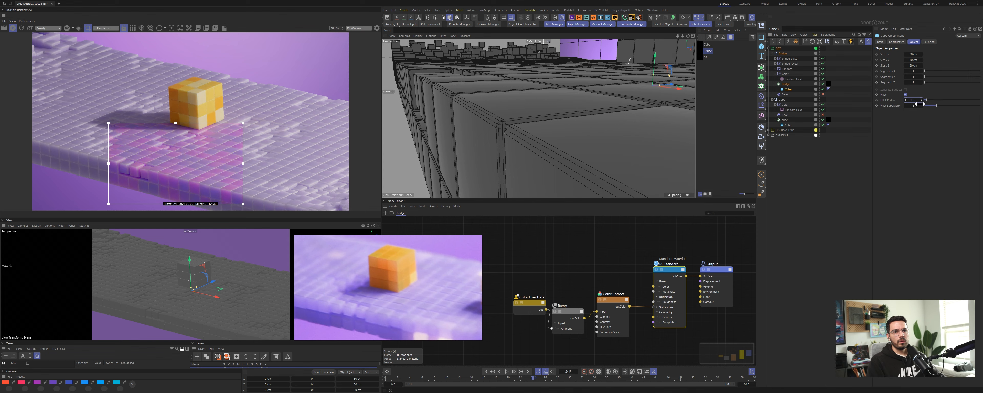
{"action": "left_click", "coordinate": [906, 94]}
Step: Return to the Bevel deformer and fine-tune its offset value
{"action": "left_click", "coordinate": [785, 94]}
{"action": "left_click", "coordinate": [823, 95]}
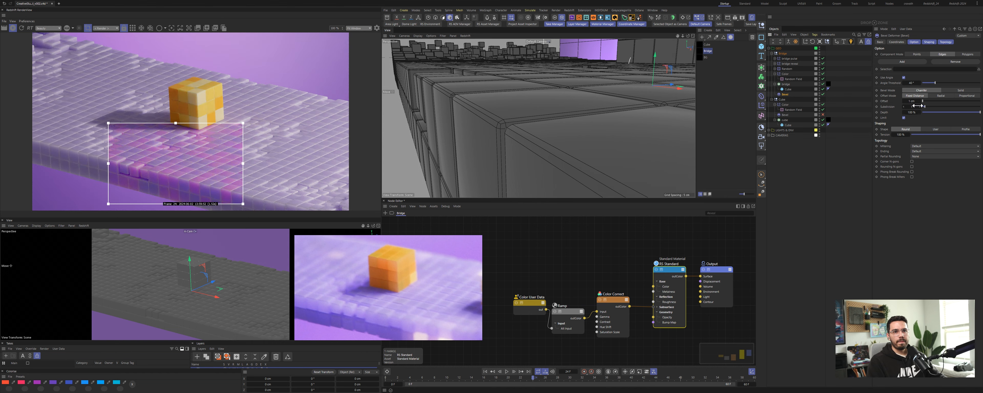
{"action": "left_click_drag", "start_coordinate": [925, 107], "coordinate": [923, 107]}
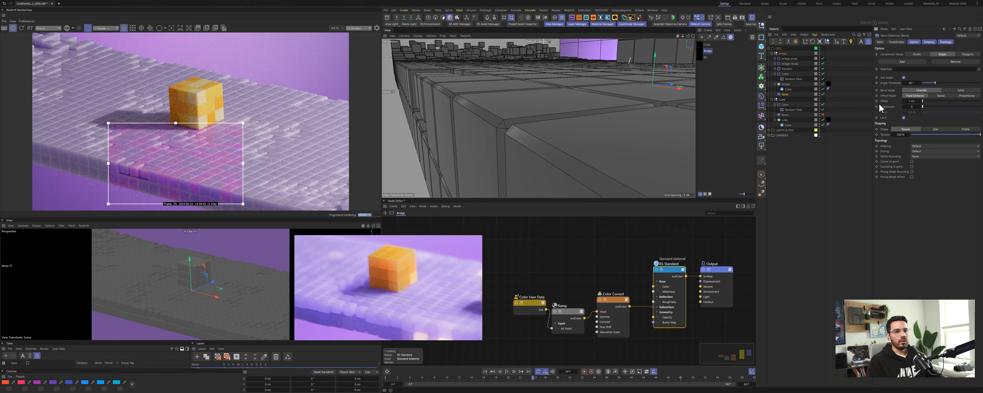
{"action": "left_click_drag", "start_coordinate": [912, 101], "coordinate": [909, 101]}
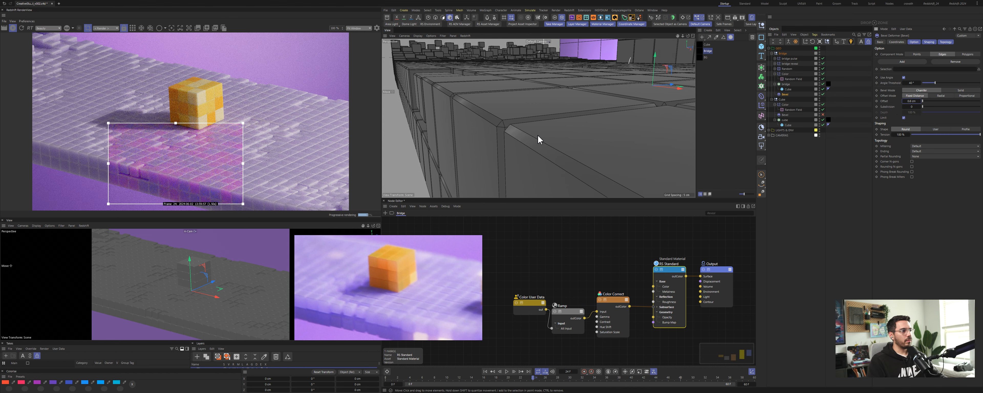
Step: Select the RS Standard material node and slightly lower the subsurface radius colour's brightness
{"action": "left_click", "coordinate": [21, 29]}
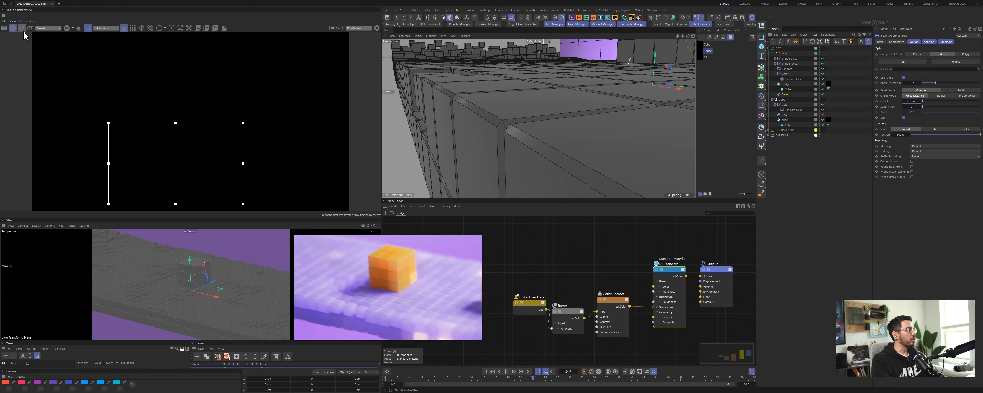
{"action": "left_click", "coordinate": [609, 272]}
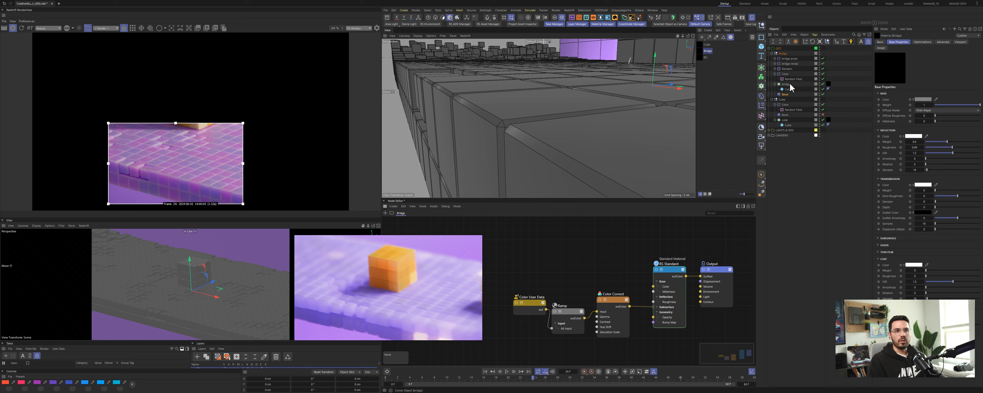
{"action": "left_click", "coordinate": [656, 268]}
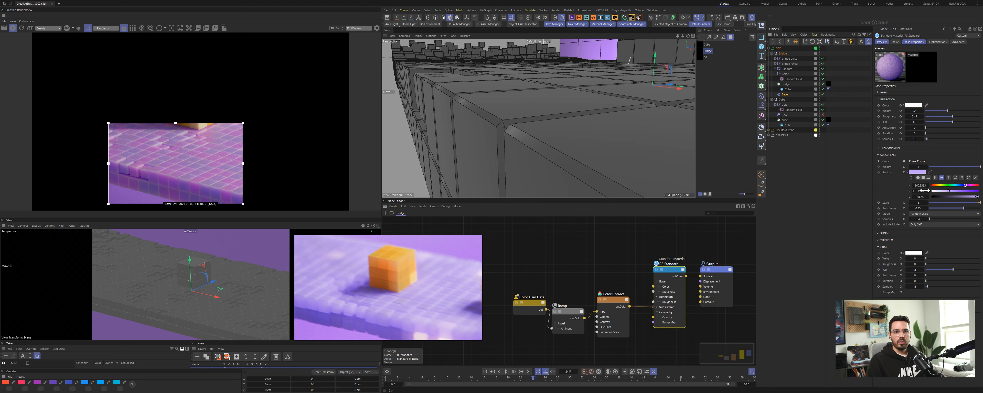
{"action": "mouse_move", "coordinate": [948, 191]}
{"action": "left_mouse_down"}
{"action": "mouse_move", "coordinate": [957, 190]}
{"action": "mouse_move", "coordinate": [945, 191]}
{"action": "left_mouse_up"}
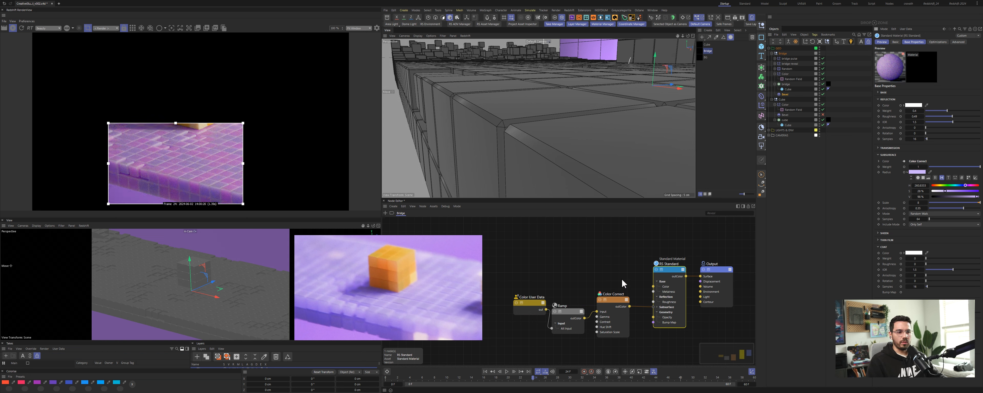
Step: Set the Color Correct node's Saturation to 1
{"action": "left_click", "coordinate": [620, 300]}
{"action": "left_click", "coordinate": [932, 113]}
{"action": "type", "text": "1"}
{"action": "key", "text": "Return"}
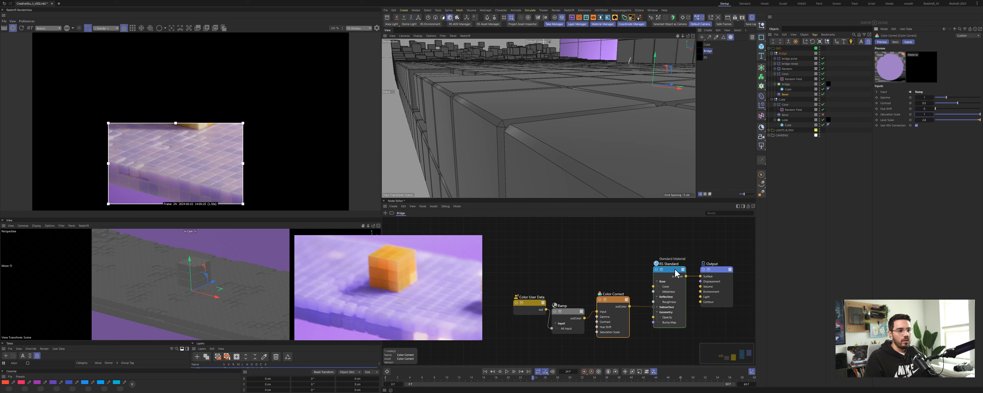
Step: On the RS Standard node, nudge the subsurface radius colour and set the subsurface scale to 1
{"action": "left_click", "coordinate": [675, 284]}
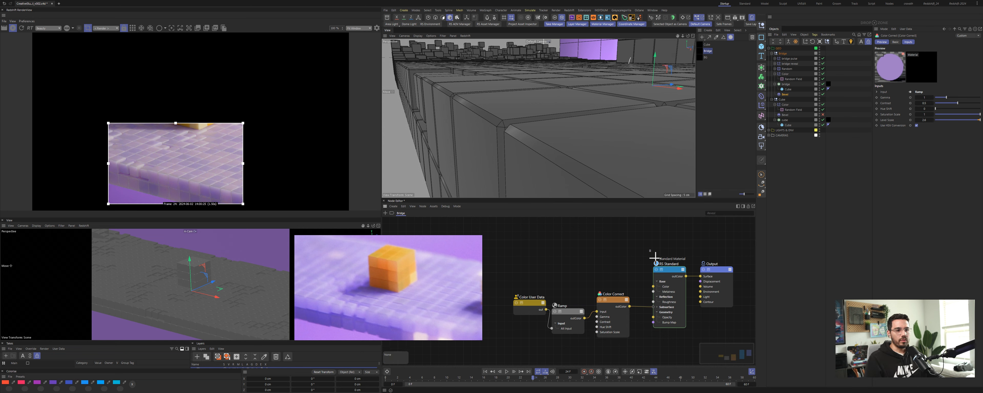
{"action": "left_click_drag", "start_coordinate": [936, 191], "coordinate": [931, 192]}
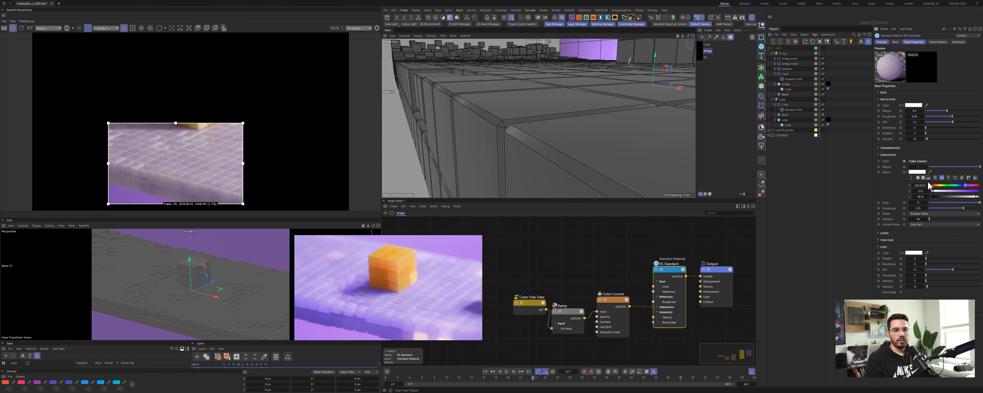
{"action": "double_click", "coordinate": [920, 203]}
{"action": "type", "text": "1"}
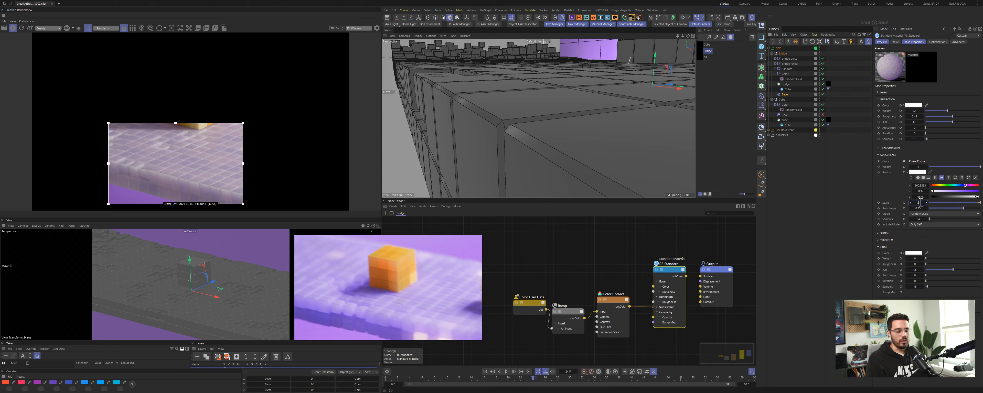
{"action": "key", "text": "Return"}
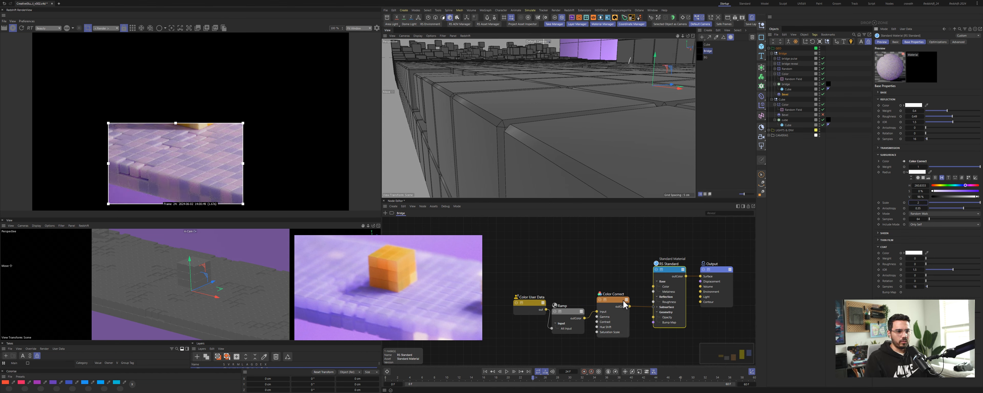
Step: Rearrange the Color Correct and Ramp nodes in the graph and open the Ramp's gradient
{"action": "left_click", "coordinate": [603, 301]}
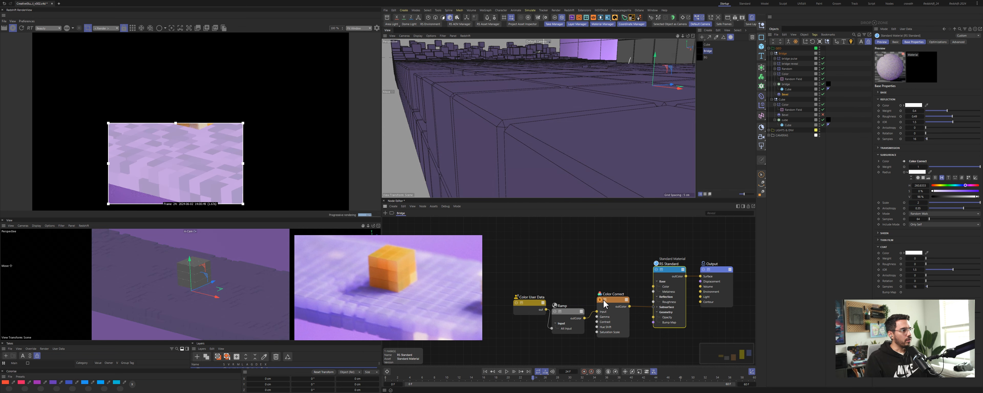
{"action": "left_click_drag", "start_coordinate": [617, 299], "coordinate": [624, 298]}
{"action": "left_click_drag", "start_coordinate": [573, 311], "coordinate": [579, 310]}
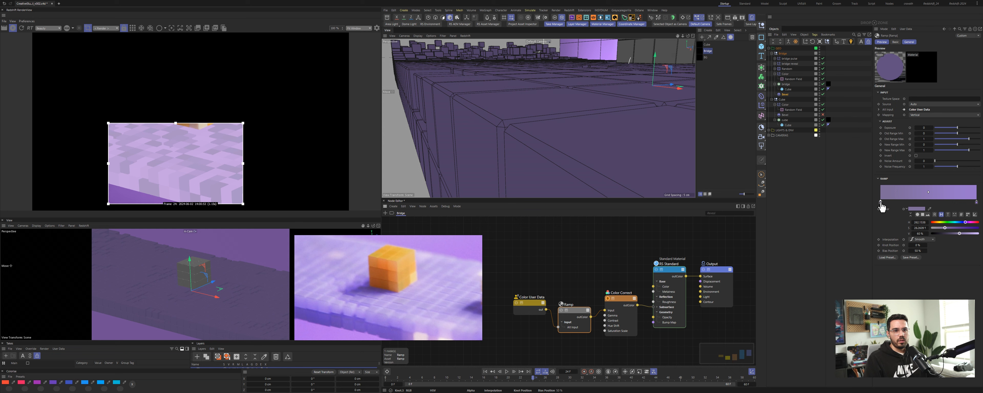
{"action": "left_click_drag", "start_coordinate": [882, 208], "coordinate": [878, 230]}
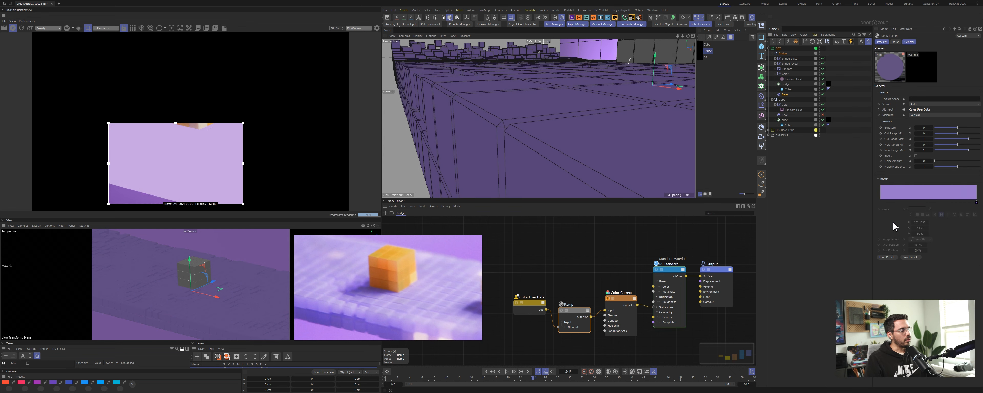
{"action": "key", "text": "ctrl+z"}
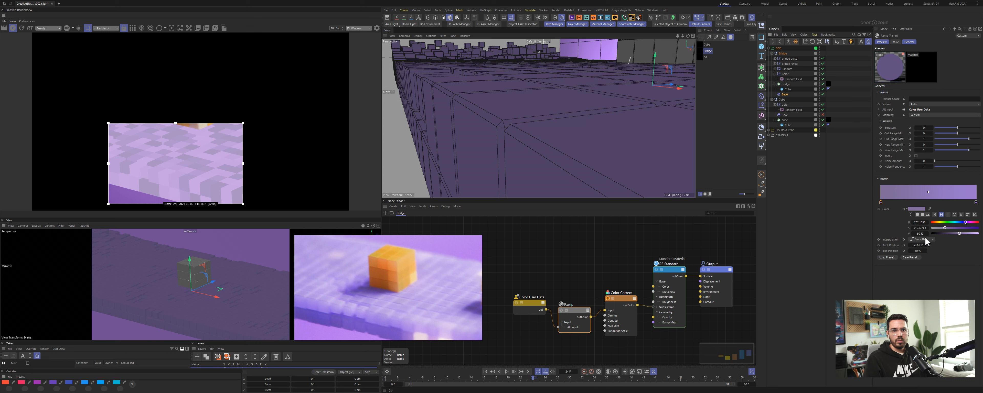
Step: Adjust the Ramp gradient's knot colours, setting the right knot's brightness to 80%
{"action": "left_click_drag", "start_coordinate": [924, 234], "coordinate": [922, 229]}
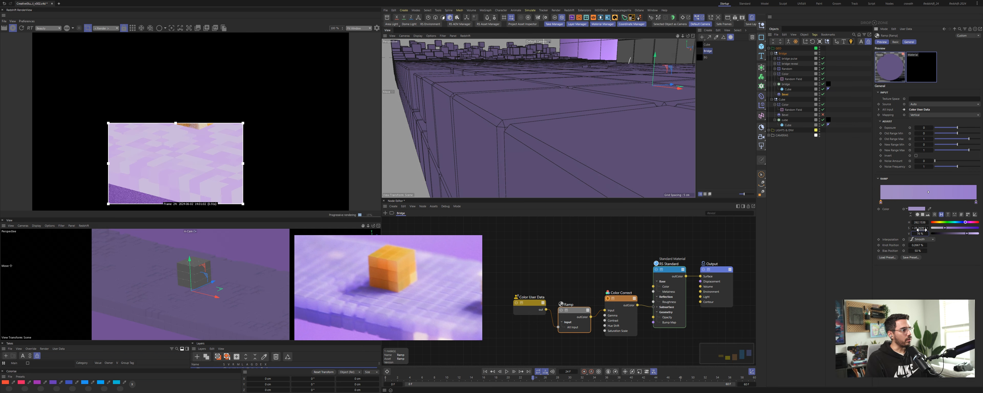
{"action": "left_click", "coordinate": [976, 202]}
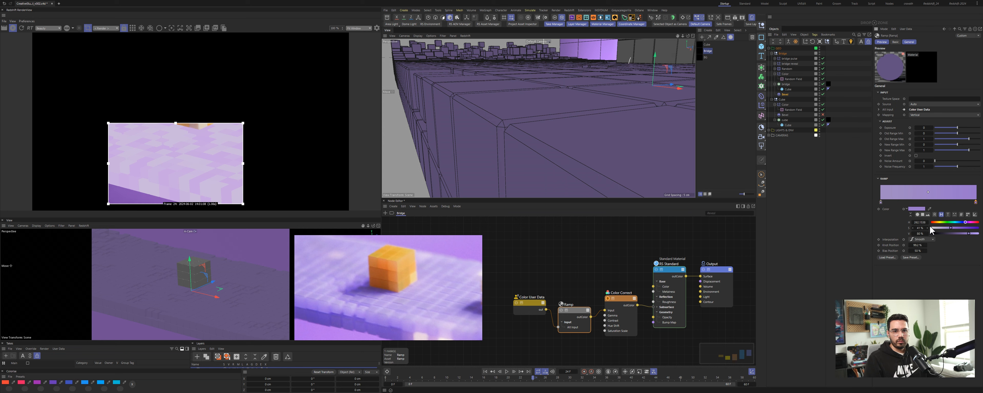
{"action": "left_click", "coordinate": [930, 211]}
{"action": "left_click", "coordinate": [885, 215]}
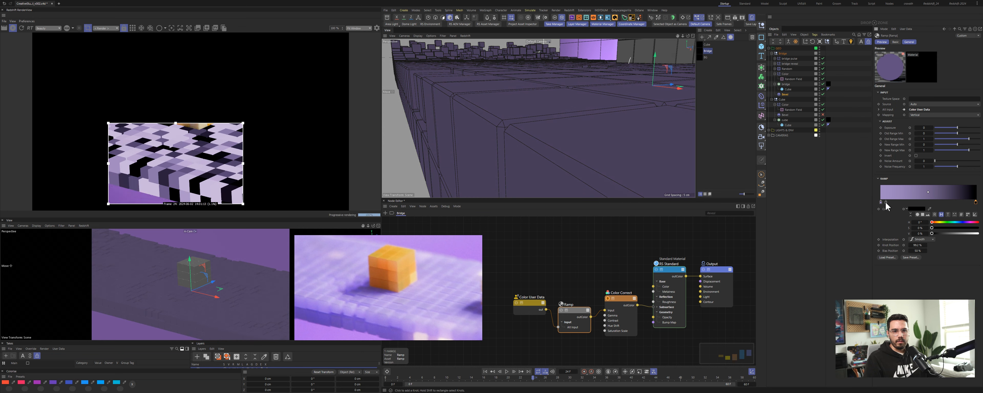
{"action": "left_click_drag", "start_coordinate": [881, 202], "coordinate": [957, 220]}
{"action": "left_click", "coordinate": [977, 203]}
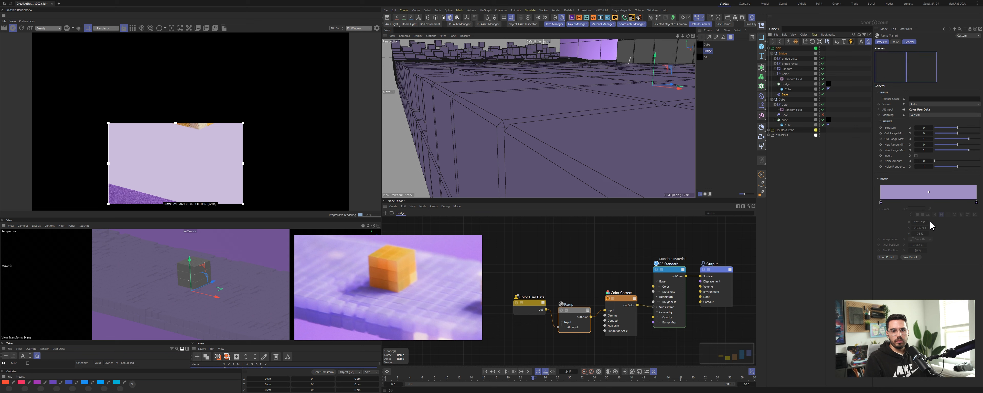
{"action": "left_click", "coordinate": [921, 234]}
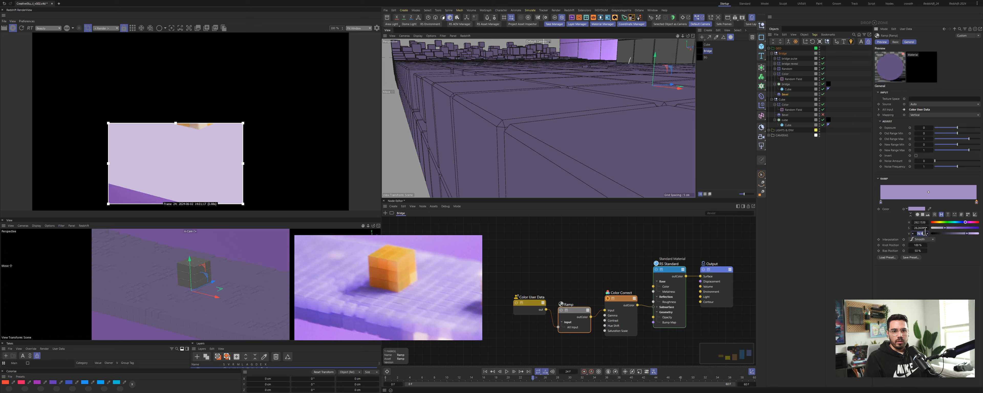
{"action": "type", "text": "80"}
{"action": "key", "text": "Return"}
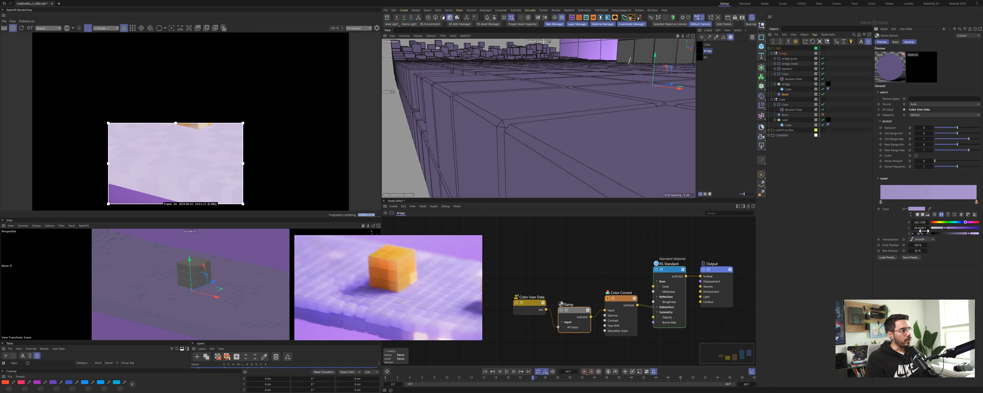
Step: Save the scene file
{"action": "left_click", "coordinate": [610, 268]}
{"action": "key", "text": "ctrl+s"}
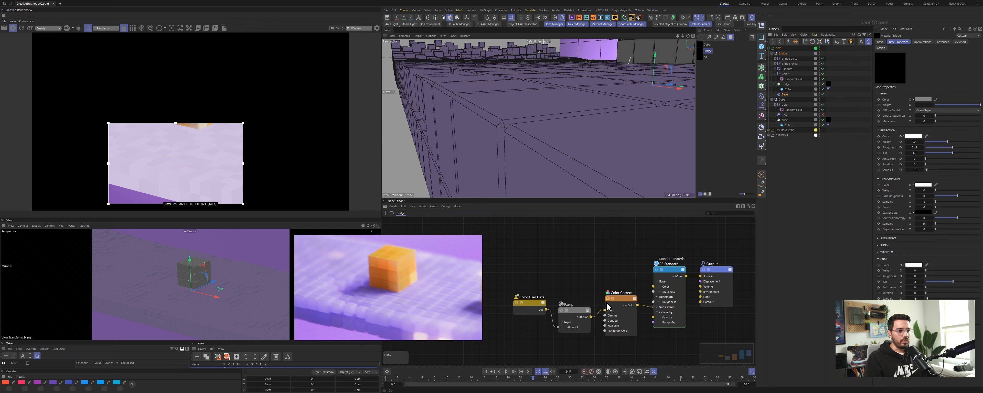
Step: On the Color Correct node, test an input value at 0 and then set it back to 1
{"action": "left_click_drag", "start_coordinate": [610, 308], "coordinate": [630, 305]}
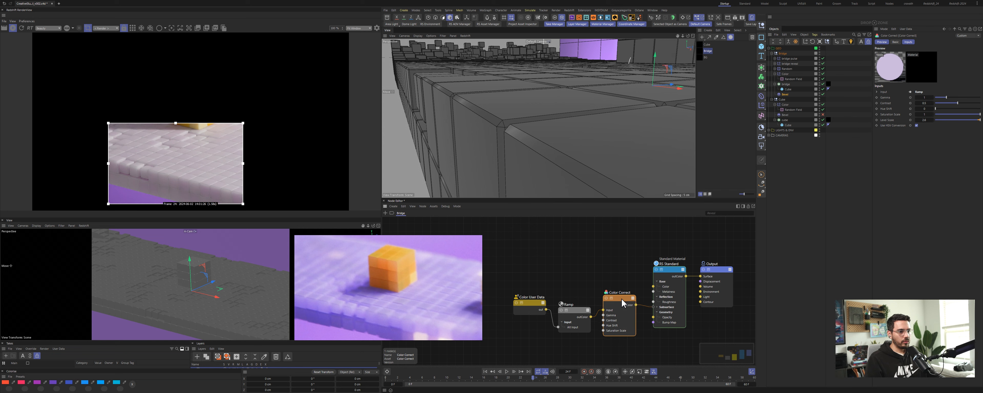
{"action": "double_click", "coordinate": [926, 120]}
{"action": "type", "text": "0"}
{"action": "key", "text": "Return"}
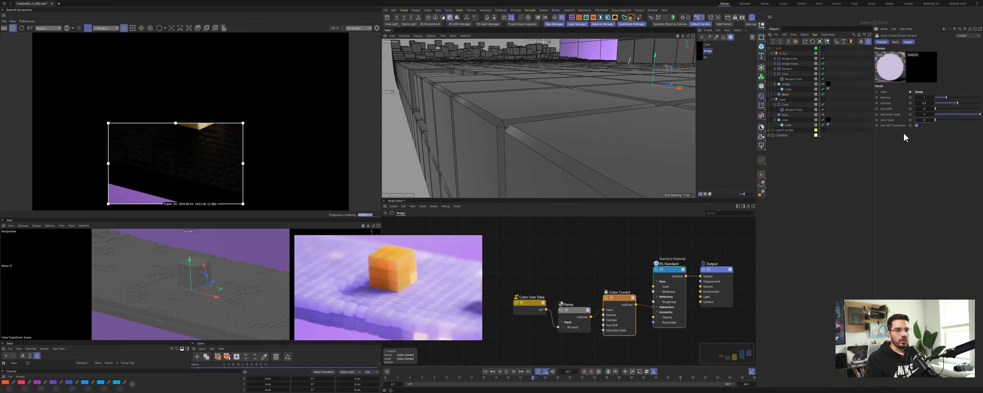
{"action": "type", "text": "1"}
{"action": "key", "text": "Return"}
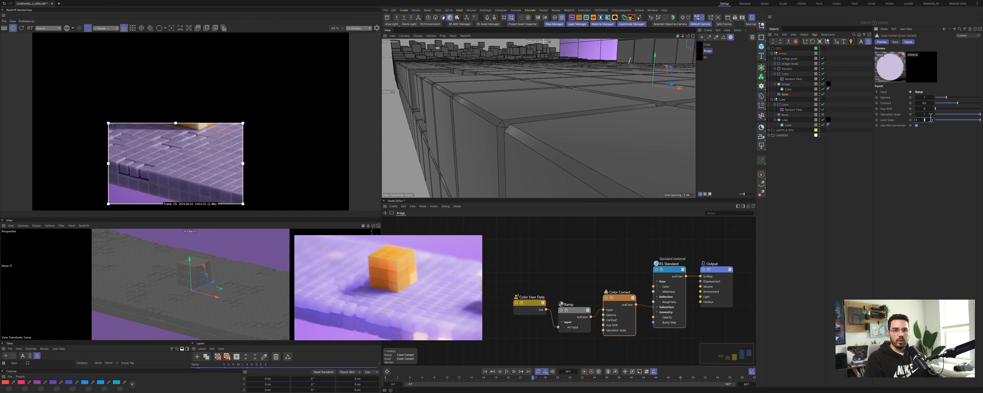
{"action": "left_click_drag", "start_coordinate": [931, 118], "coordinate": [930, 117]}
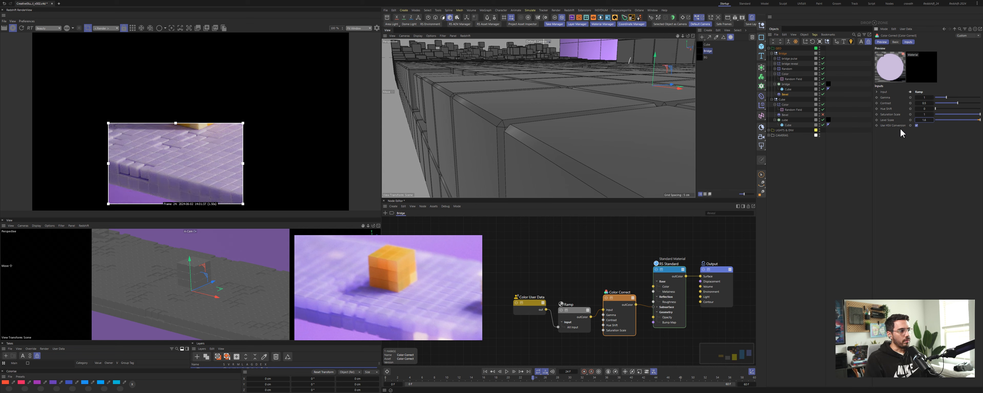
Step: Set the RS Standard material's subsurface scale to 2 and raise the radius colour's saturation
{"action": "left_click", "coordinate": [22, 28]}
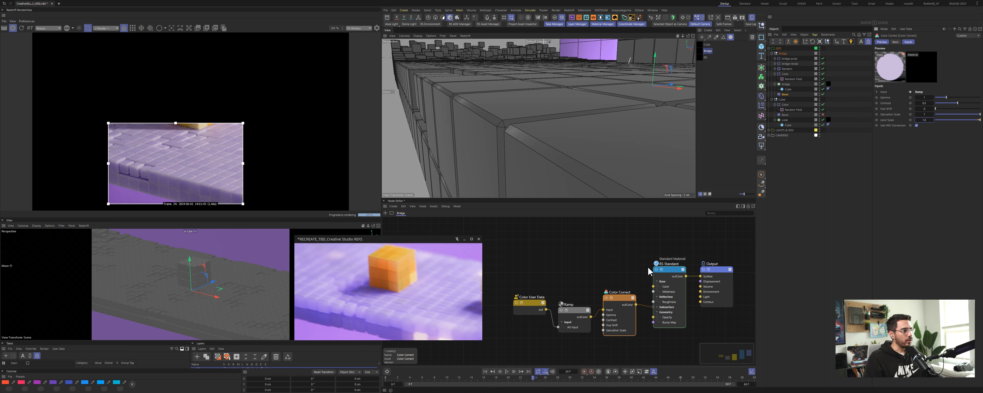
{"action": "left_click", "coordinate": [668, 270]}
{"action": "left_click", "coordinate": [920, 204]}
{"action": "type", "text": "2"}
{"action": "key", "text": "Return"}
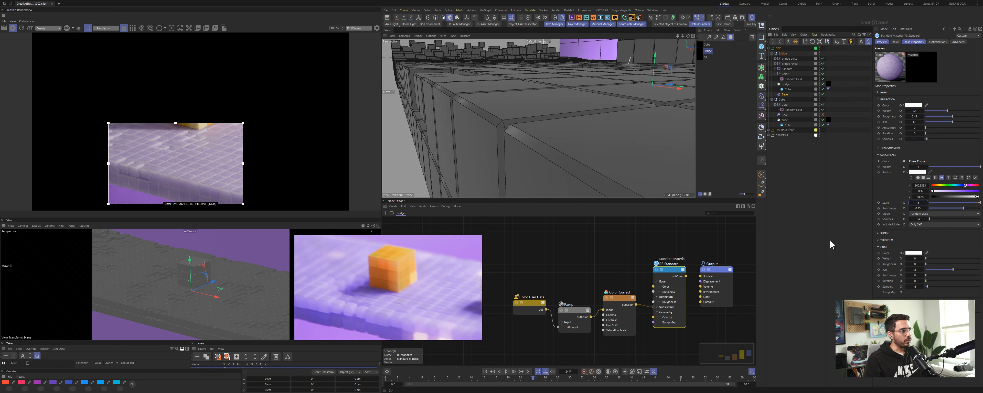
{"action": "left_click", "coordinate": [959, 191]}
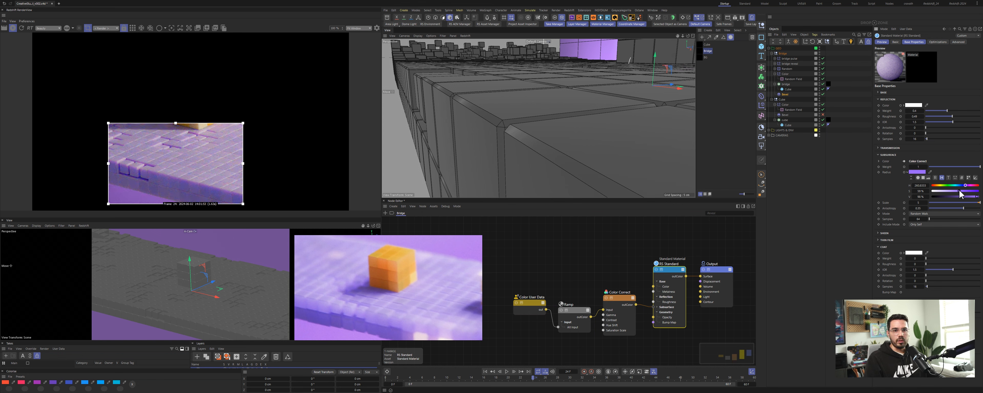
{"action": "left_click", "coordinate": [960, 191]}
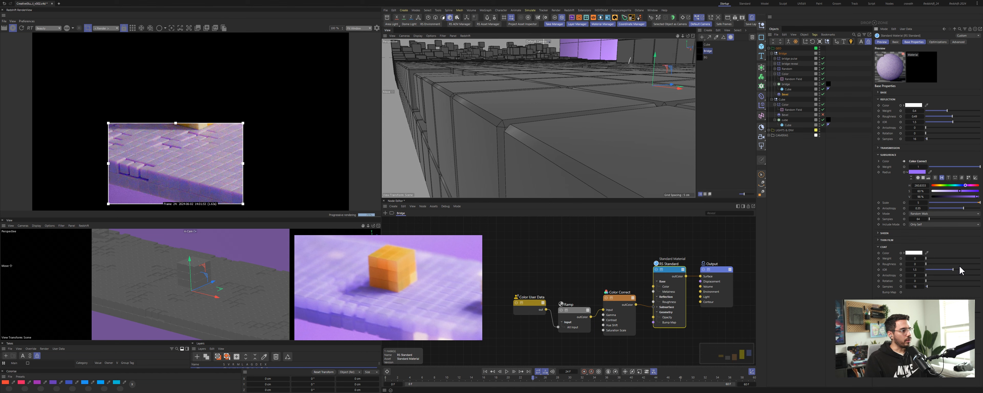
Step: Set the bridge material's subsurface scale to 6
{"action": "left_click", "coordinate": [919, 203]}
{"action": "type", "text": "2"}
{"action": "key", "text": "Return"}
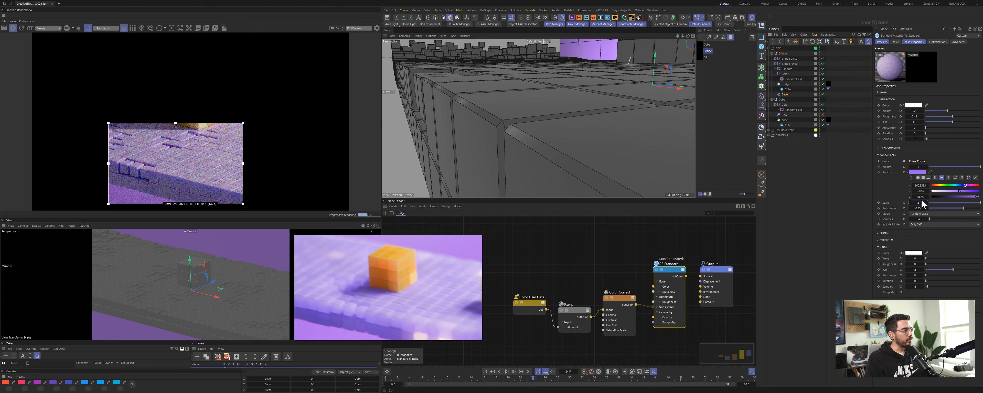
{"action": "left_click", "coordinate": [920, 202]}
{"action": "type", "text": "6"}
{"action": "key", "text": "Return"}
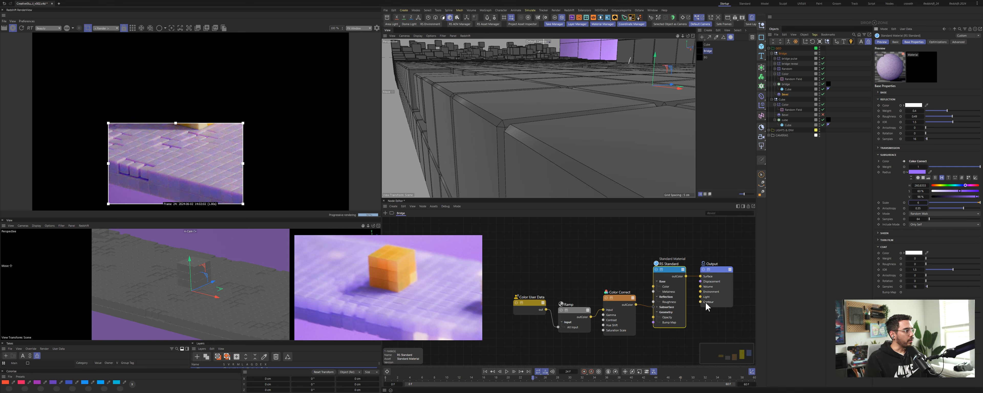
Step: In the Redshift render settings, set the progressive passes to 100
{"action": "left_click", "coordinate": [742, 17]}
{"action": "left_click", "coordinate": [623, 68]}
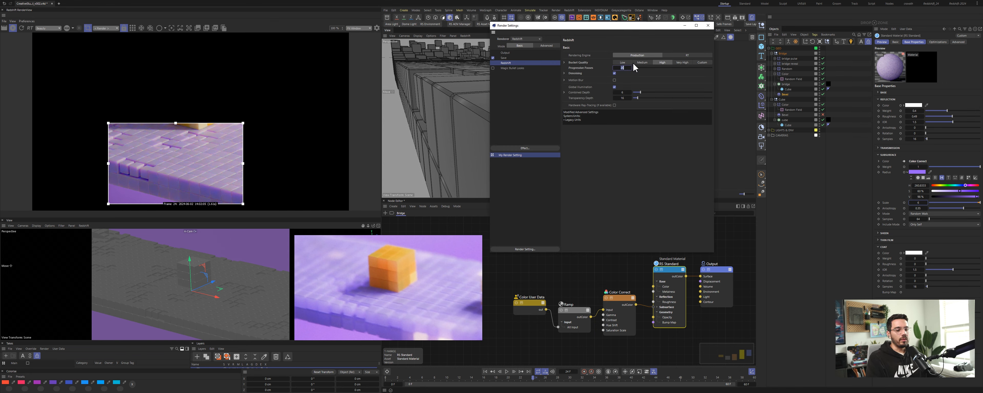
{"action": "type", "text": "100"}
{"action": "key", "text": "Return"}
{"action": "left_click", "coordinate": [708, 25]}
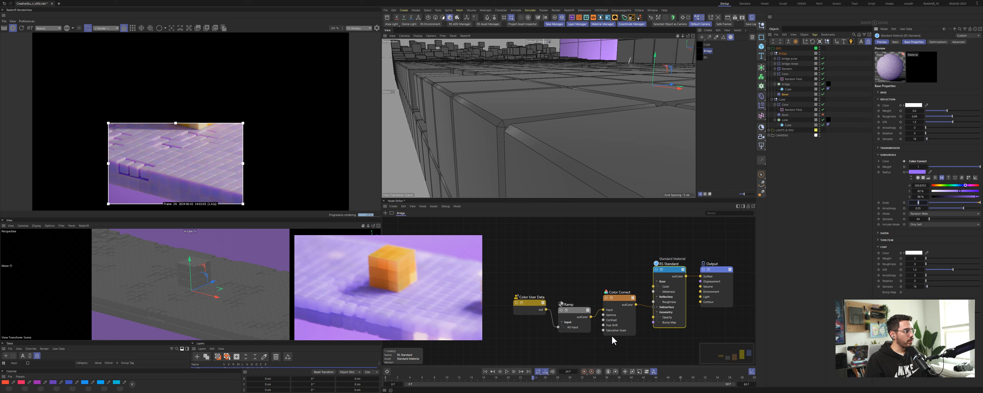
Step: Restart the interactive render view and save the scene file
{"action": "left_click", "coordinate": [88, 28]}
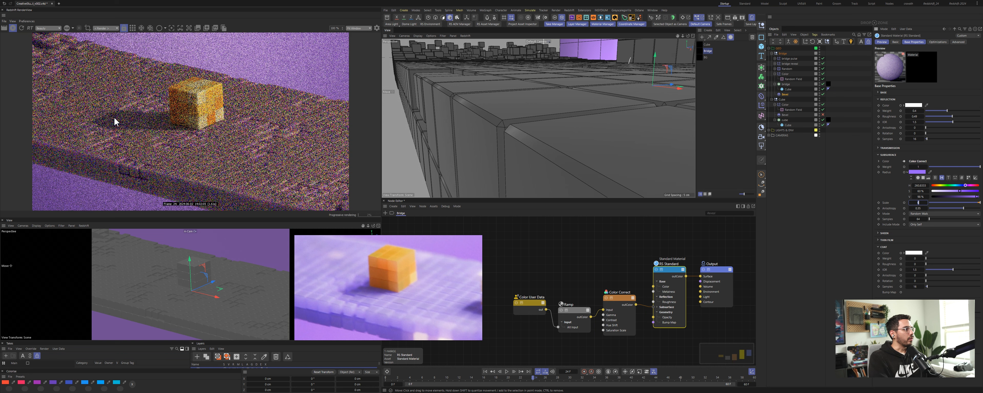
{"action": "left_click", "coordinate": [570, 262]}
{"action": "key", "text": "ctrl+s"}
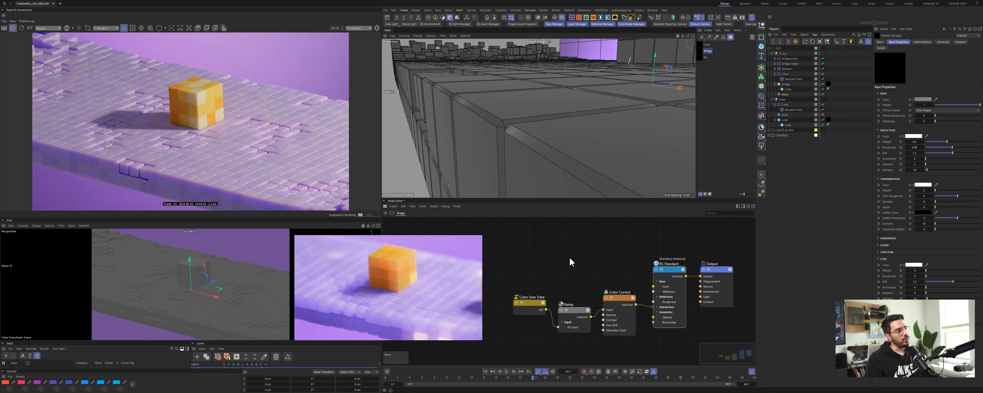
Step: In the cube material, insert a Color Correct node between the Color User Data and the subsurface radius input
{"action": "left_click", "coordinate": [706, 45]}
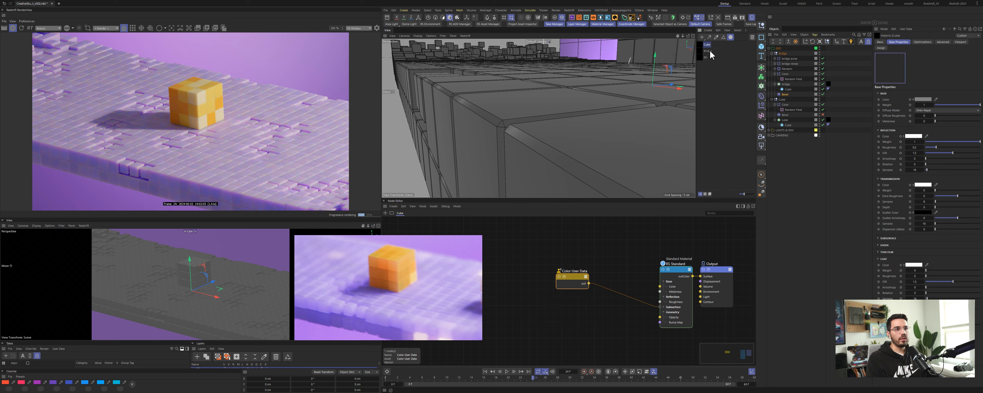
{"action": "left_click_drag", "start_coordinate": [585, 281], "coordinate": [563, 311]}
{"action": "left_click_drag", "start_coordinate": [636, 246], "coordinate": [680, 300]}
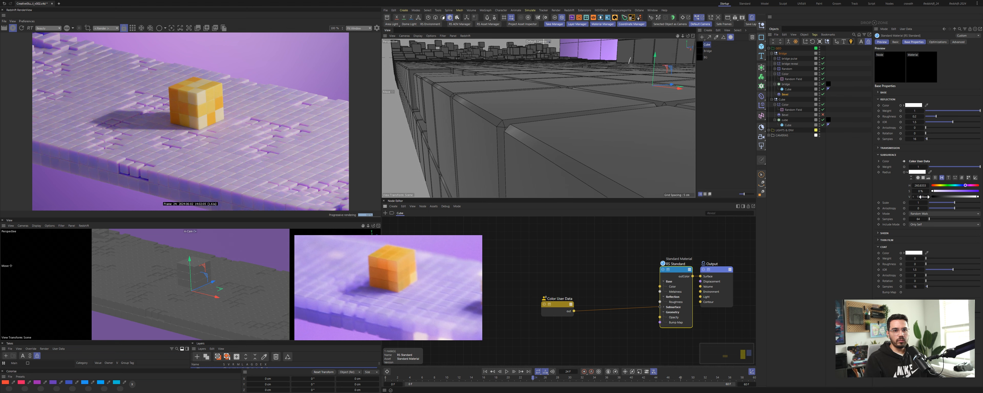
{"action": "left_click_drag", "start_coordinate": [566, 306], "coordinate": [550, 299]}
{"action": "double_click", "coordinate": [572, 284]}
{"action": "type", "text": "oorrec"}
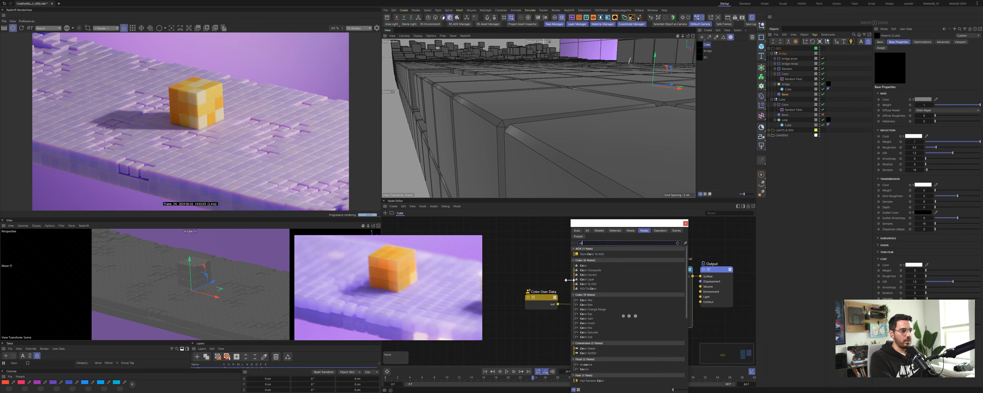
{"action": "left_click_drag", "start_coordinate": [590, 249], "coordinate": [667, 278]}
{"action": "mouse_move", "coordinate": [703, 307]}
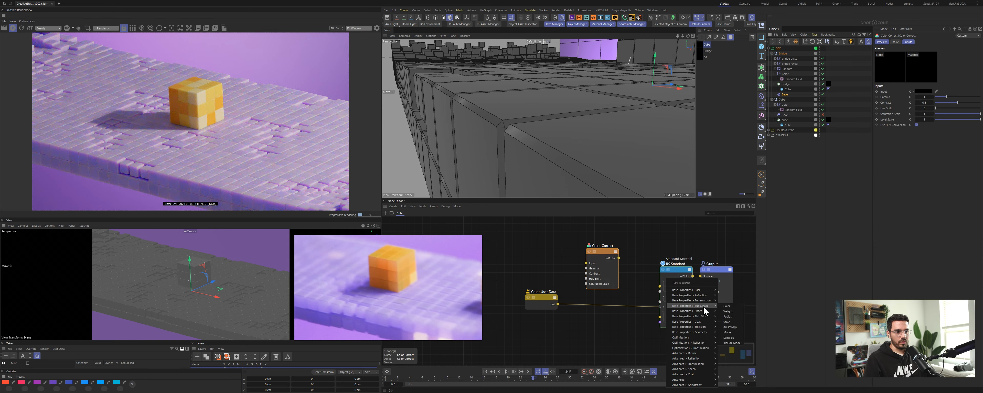
{"action": "left_click", "coordinate": [735, 318]}
{"action": "left_click_drag", "start_coordinate": [558, 304], "coordinate": [604, 263]}
Step: Set the cube material's subsurface scale to 10
{"action": "left_click", "coordinate": [925, 120]}
{"action": "left_click", "coordinate": [683, 281]}
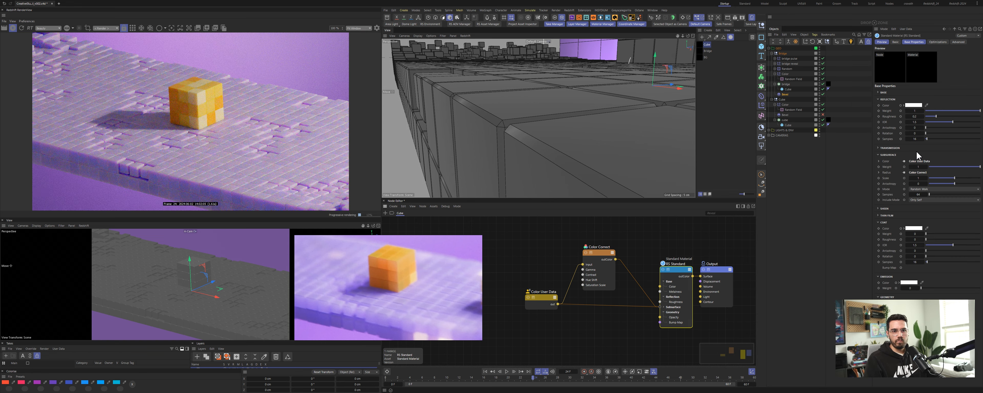
{"action": "left_click", "coordinate": [920, 179]}
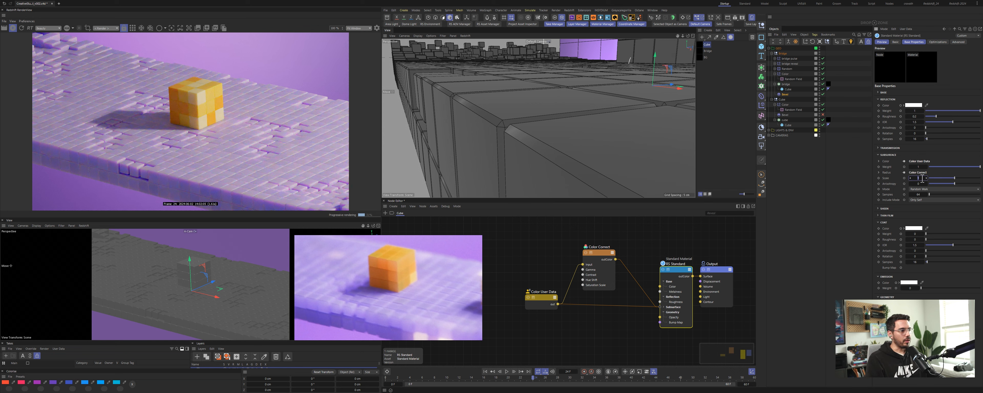
{"action": "type", "text": "10"}
{"action": "key", "text": "Return"}
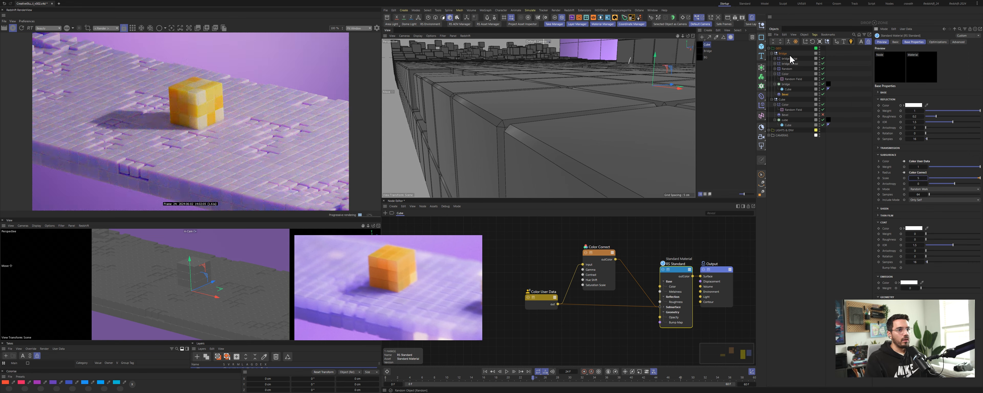
Step: Select the Random field and adjust its colour remap gradient knots and colours
{"action": "left_click", "coordinate": [793, 110]}
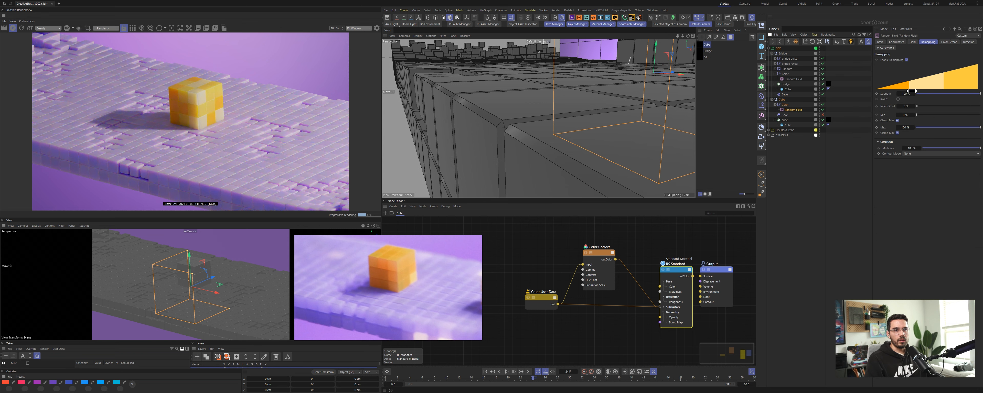
{"action": "left_click", "coordinate": [949, 42]}
{"action": "left_click_drag", "start_coordinate": [927, 80], "coordinate": [946, 85]}
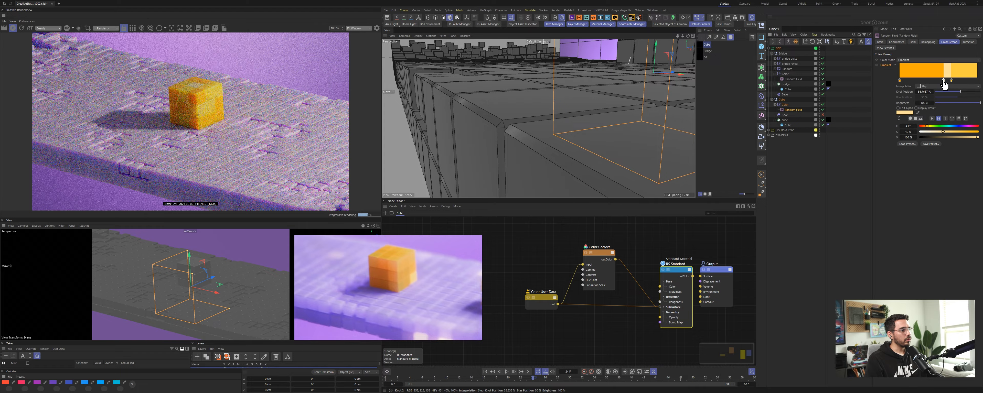
{"action": "left_click", "coordinate": [919, 80]}
{"action": "left_click", "coordinate": [900, 80]}
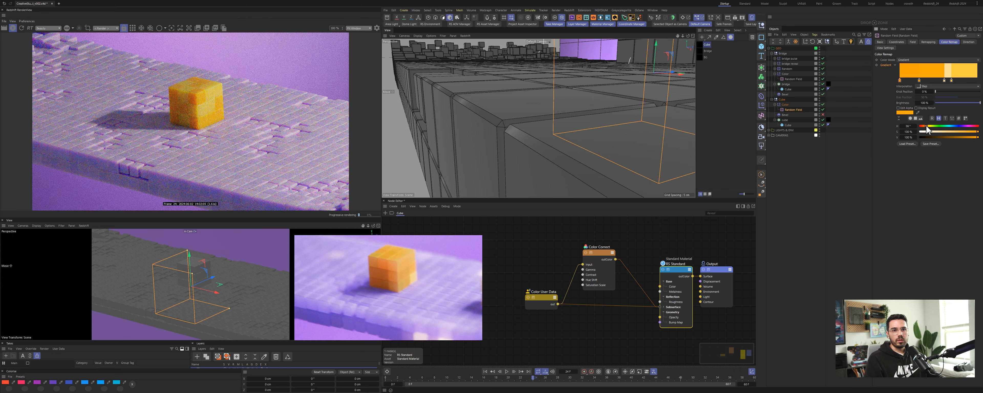
{"action": "left_click_drag", "start_coordinate": [927, 127], "coordinate": [925, 127]}
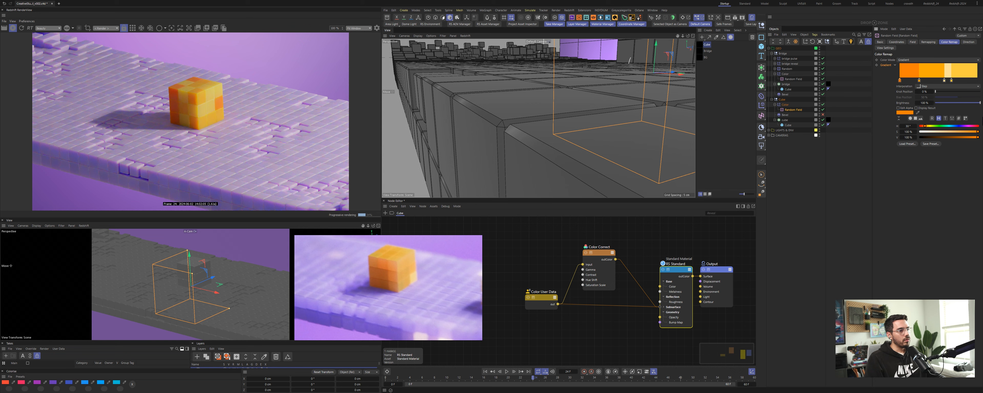
Step: Shift the right gradient knot inward and lower the left knot's brightness in the Random field's colour remap
{"action": "left_click", "coordinate": [952, 81]}
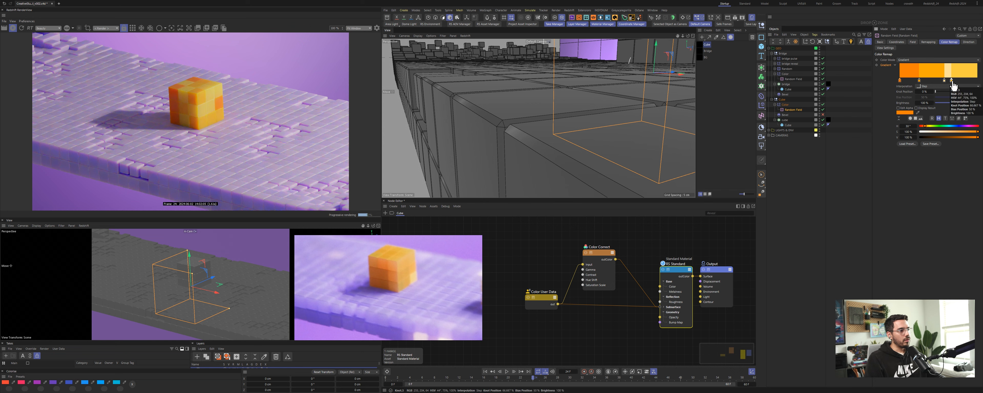
{"action": "mouse_move", "coordinate": [953, 81]}
{"action": "left_mouse_down"}
{"action": "mouse_move", "coordinate": [975, 81]}
{"action": "mouse_move", "coordinate": [944, 82]}
{"action": "left_mouse_up"}
{"action": "left_click", "coordinate": [901, 81]}
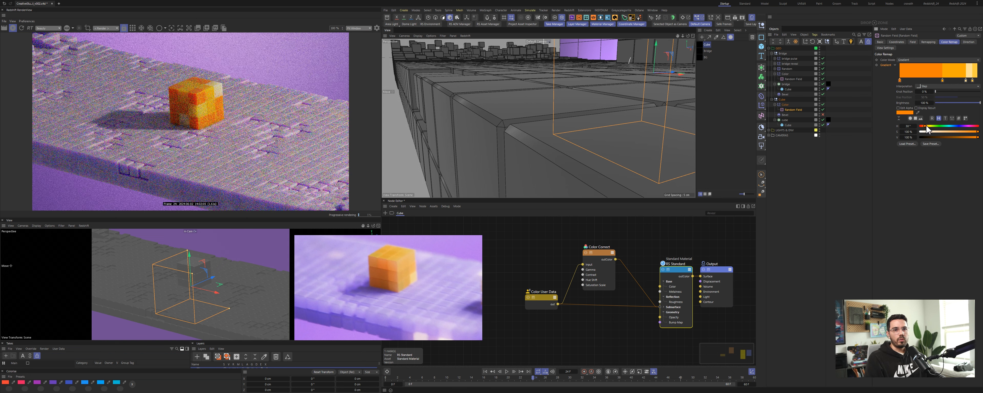
{"action": "left_click_drag", "start_coordinate": [977, 131], "coordinate": [927, 126]}
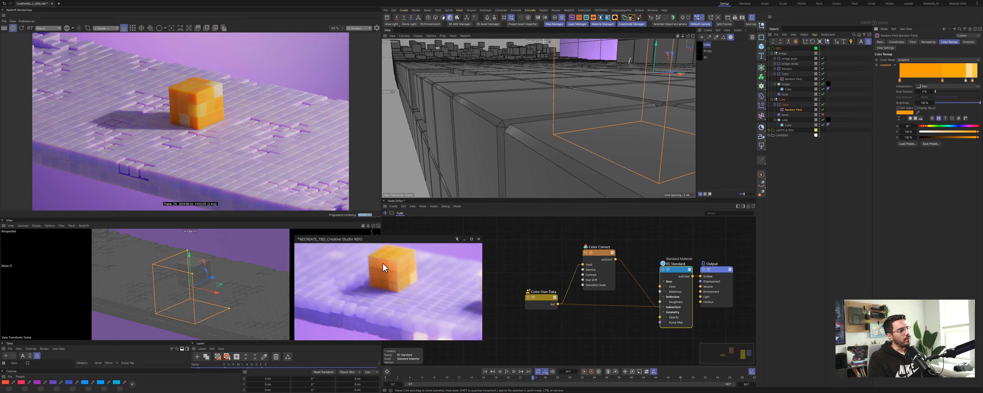
Step: Open the original reference video and scrub through it to compare with the render
{"action": "scroll", "coordinate": [397, 261], "scroll_direction": "up", "scroll_amount": 5}
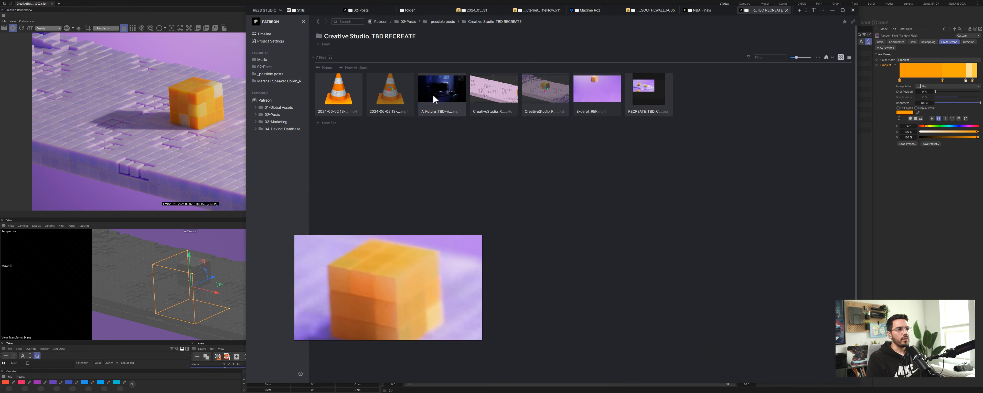
{"action": "double_click", "coordinate": [468, 91]}
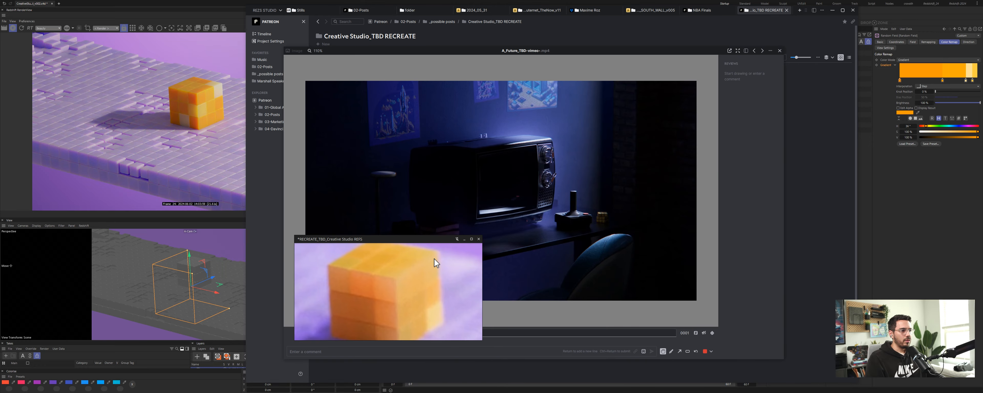
{"action": "left_click", "coordinate": [469, 240]}
{"action": "left_click_drag", "start_coordinate": [450, 335], "coordinate": [522, 335]}
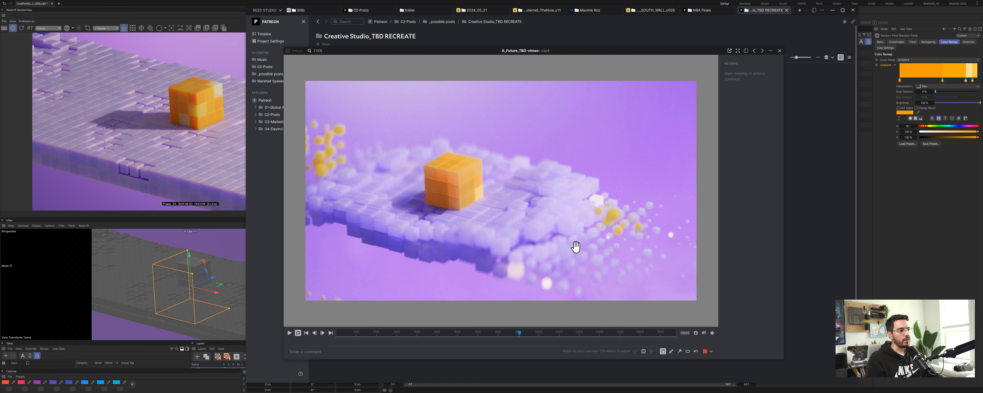
{"action": "left_click", "coordinate": [780, 51]}
{"action": "left_click", "coordinate": [833, 10]}
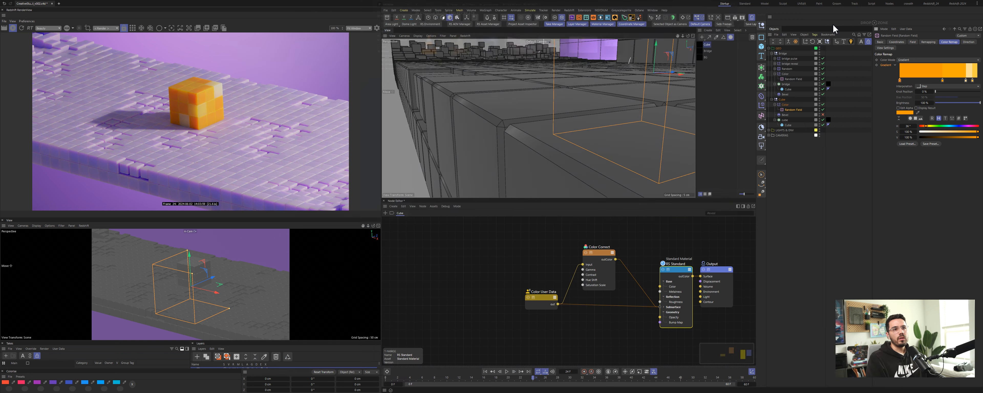
{"action": "key", "text": "alt+Tab"}
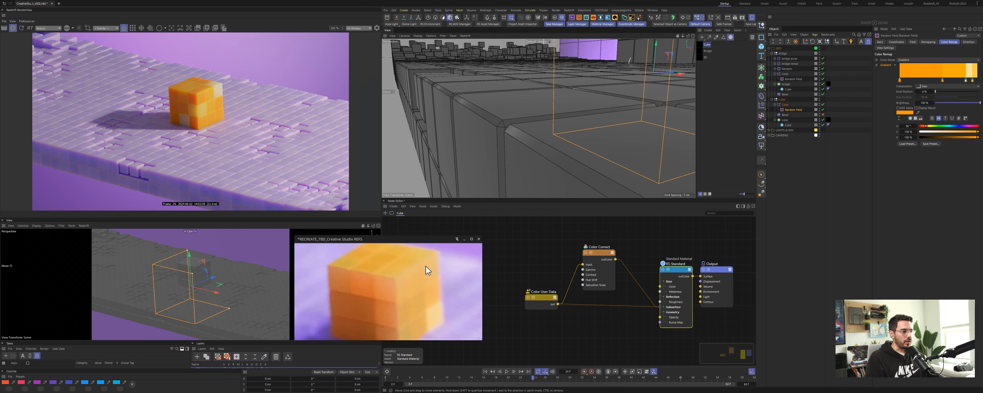
Step: Enlarge the reference image, zoom into the render, then select the cube and increase its fillet subdivision
{"action": "left_click_drag", "start_coordinate": [485, 233], "coordinate": [567, 163]}
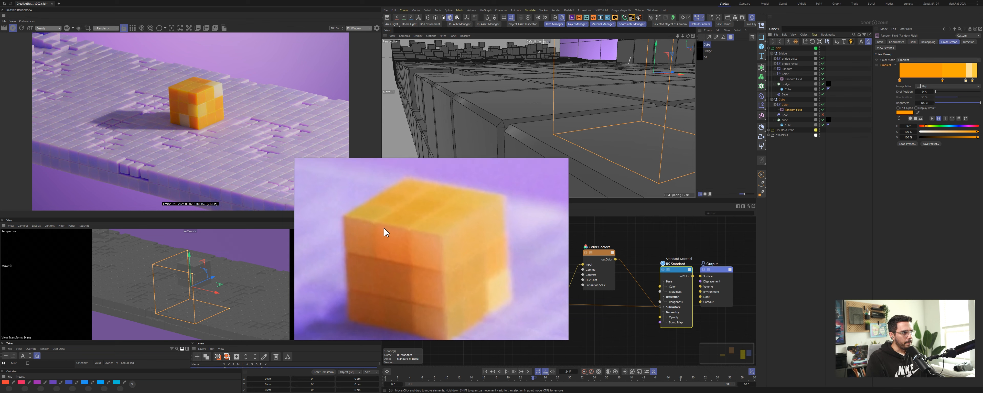
{"action": "scroll", "coordinate": [191, 96], "scroll_direction": "up", "scroll_amount": 5}
{"action": "scroll", "coordinate": [190, 98], "scroll_direction": "up", "scroll_amount": 1}
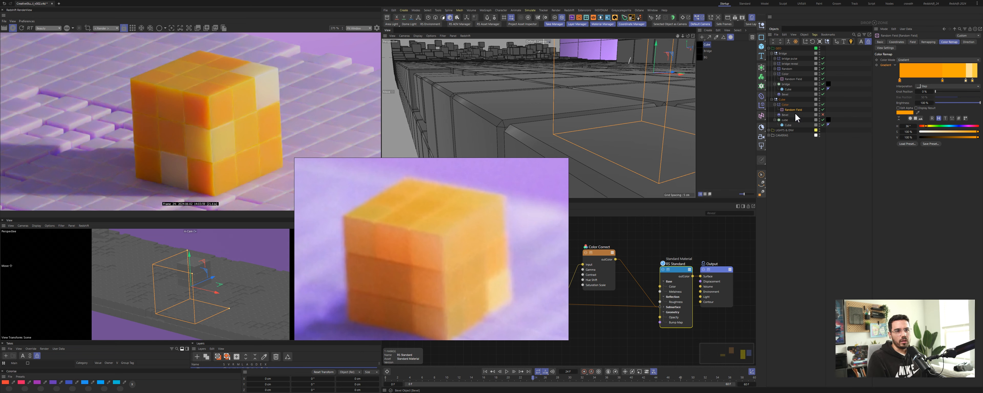
{"action": "left_click", "coordinate": [789, 125]}
{"action": "scroll", "coordinate": [917, 80], "scroll_direction": "down", "scroll_amount": 1}
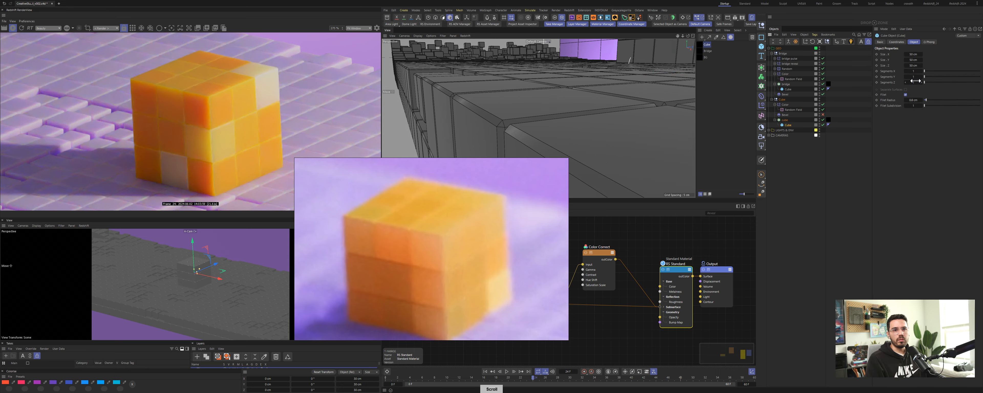
{"action": "left_click", "coordinate": [922, 106]}
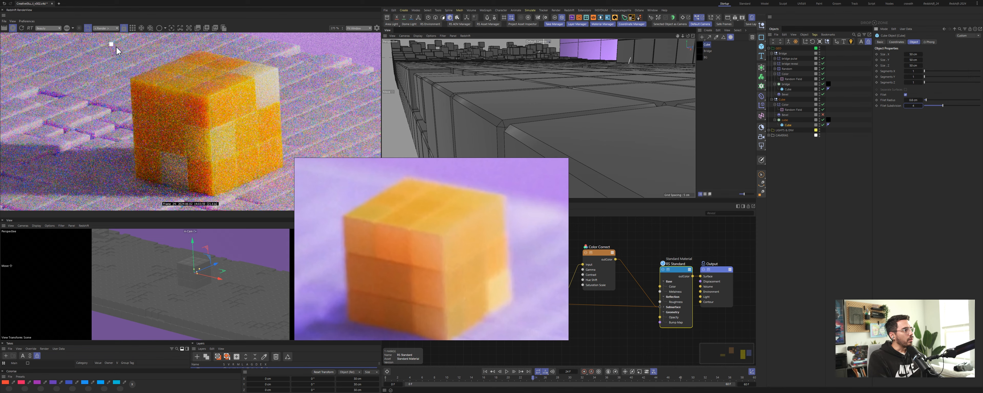
Step: Draw a render region around the cube and tweak the cube material's subsurface values, entering 0.5 and a scale of 10
{"action": "left_click_drag", "start_coordinate": [116, 47], "coordinate": [301, 207]}
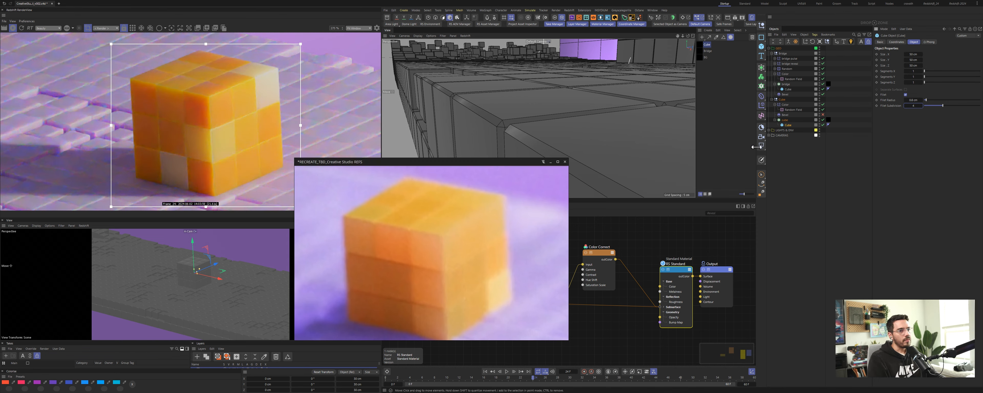
{"action": "left_click", "coordinate": [683, 291]}
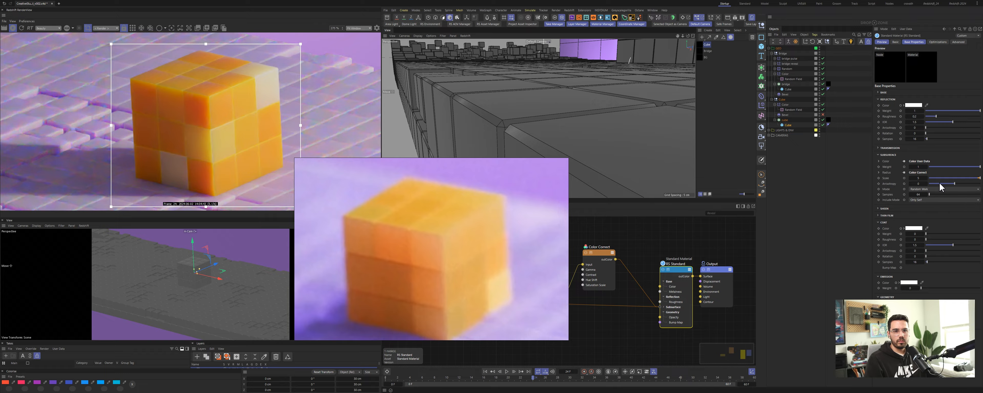
{"action": "left_click_drag", "start_coordinate": [940, 186], "coordinate": [965, 187]}
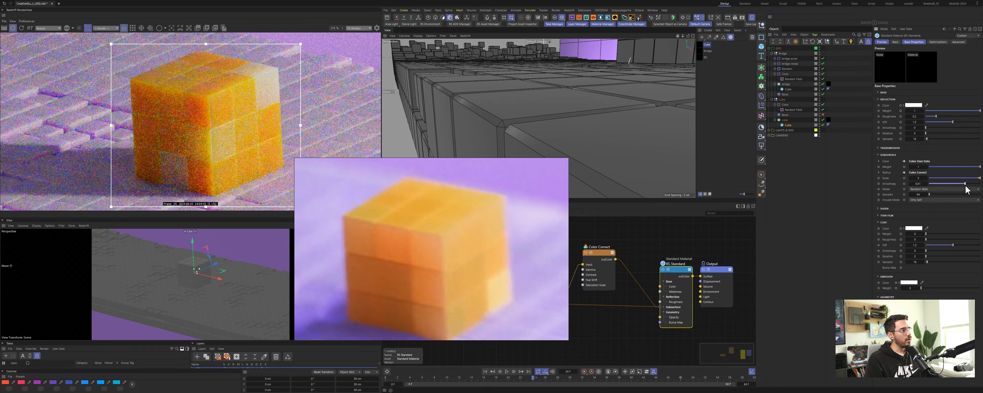
{"action": "left_click", "coordinate": [921, 184]}
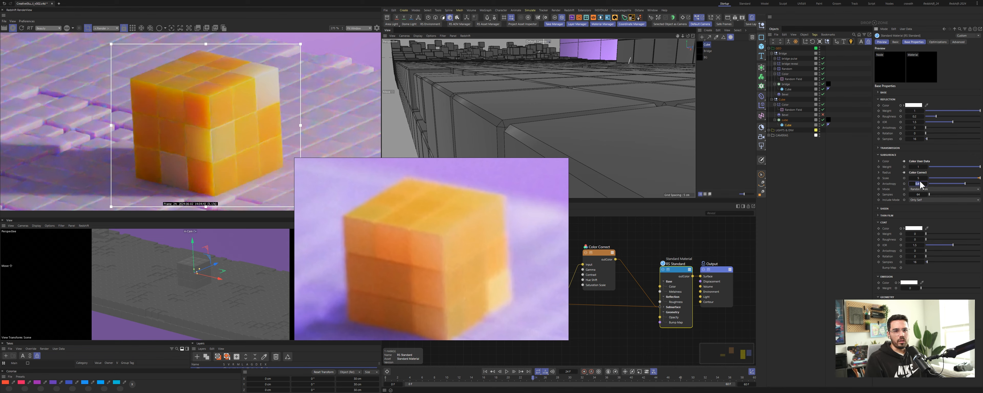
{"action": "type", "text": "0.5"}
{"action": "key", "text": "Return"}
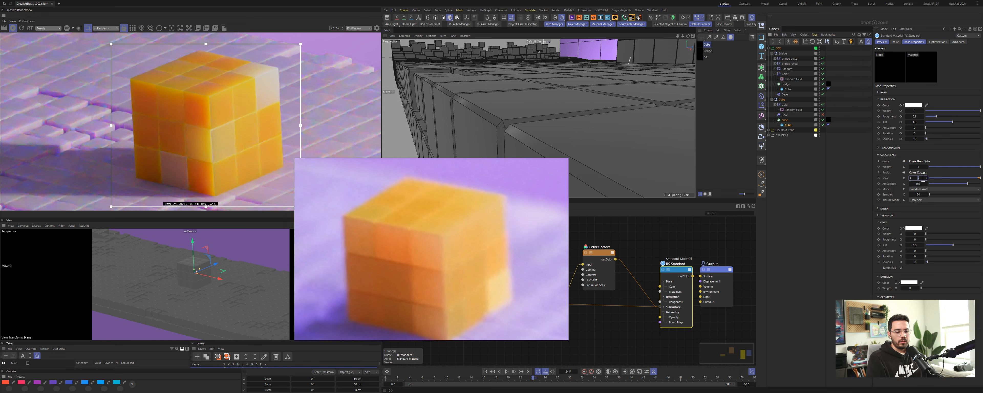
{"action": "type", "text": "10"}
{"action": "key", "text": "Return"}
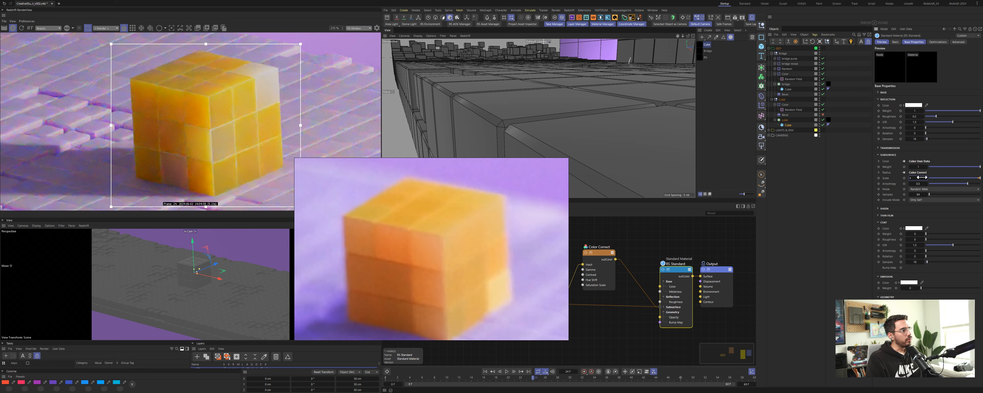
Step: Confirm the subsurface entry and set a further subsurface value of the cube material to 1
{"action": "key", "text": "Return"}
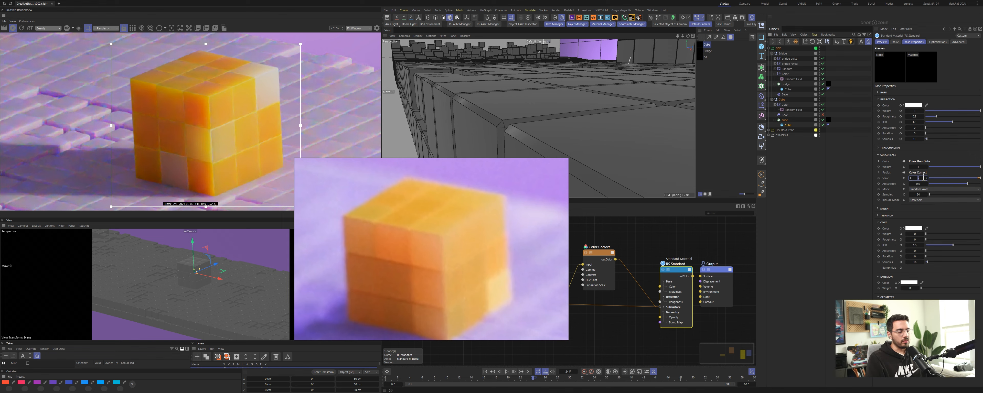
{"action": "type", "text": "1"}
{"action": "key", "text": "Return"}
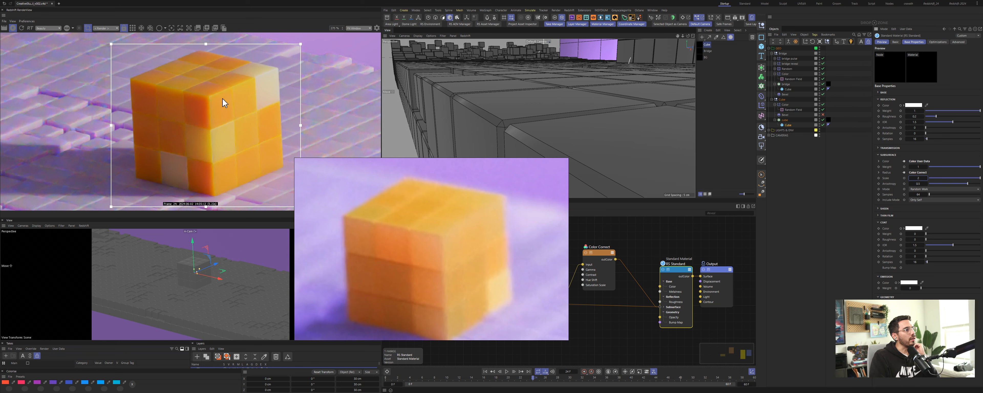
Step: Restart the interactive render and redraw the render region around the cube at a different render view zoom level
{"action": "left_click", "coordinate": [131, 29]}
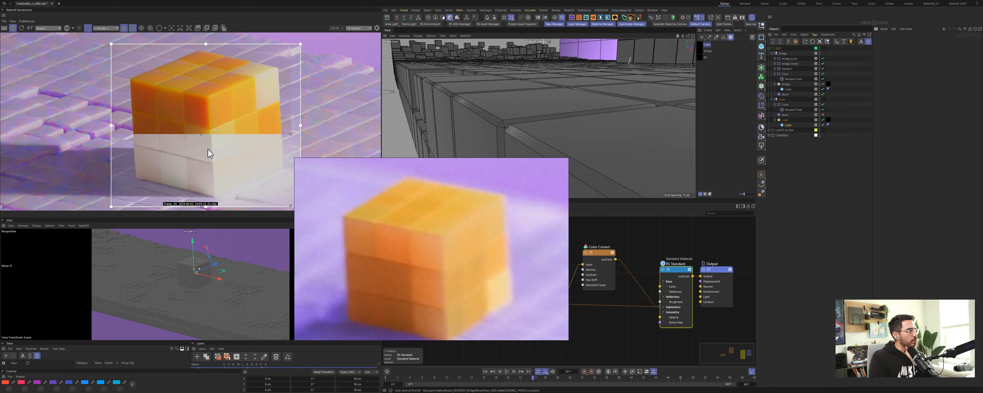
{"action": "left_click", "coordinate": [355, 28]}
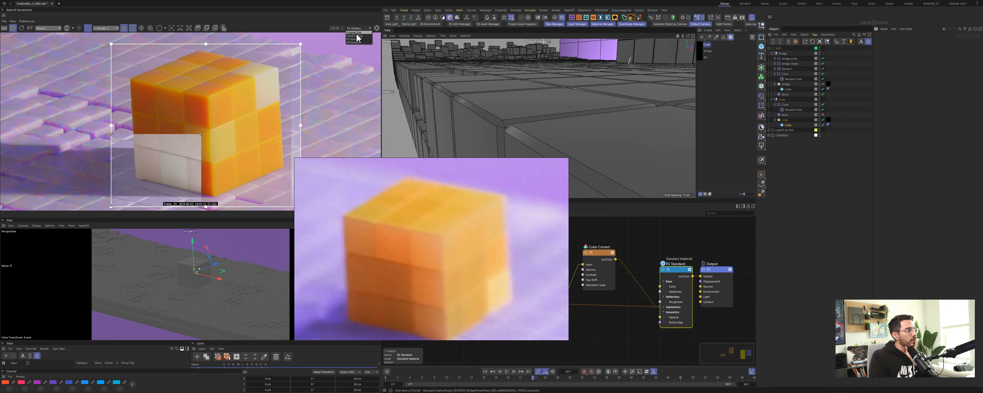
{"action": "left_click", "coordinate": [359, 38]}
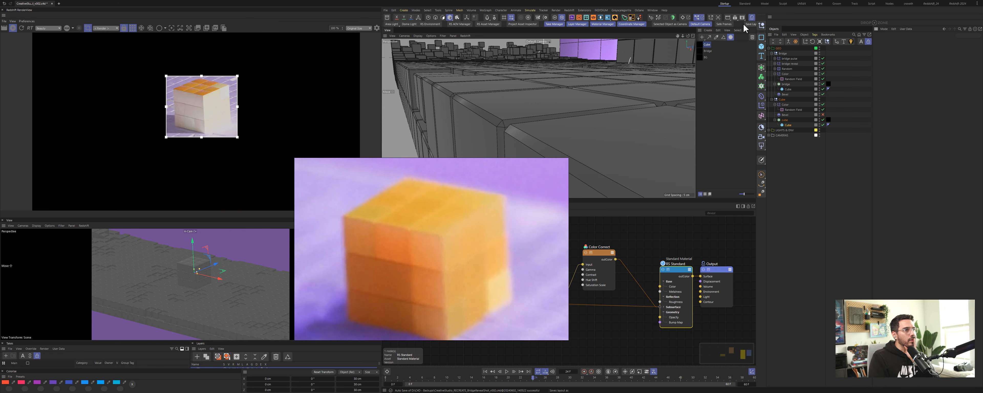
{"action": "left_click", "coordinate": [369, 28]}
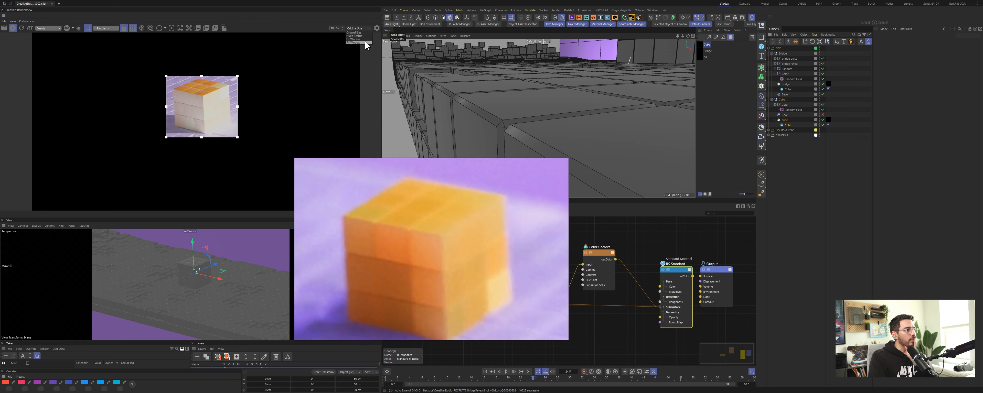
{"action": "left_click", "coordinate": [365, 36]}
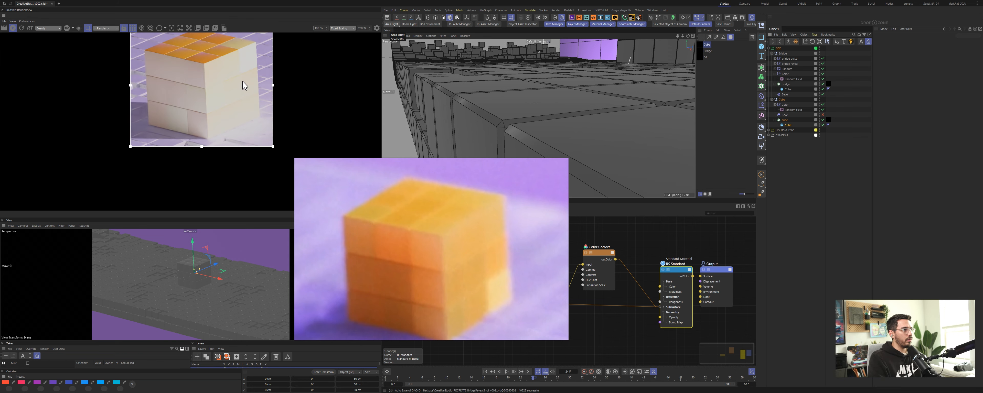
{"action": "middle_click_drag", "start_coordinate": [245, 86], "coordinate": [250, 113]}
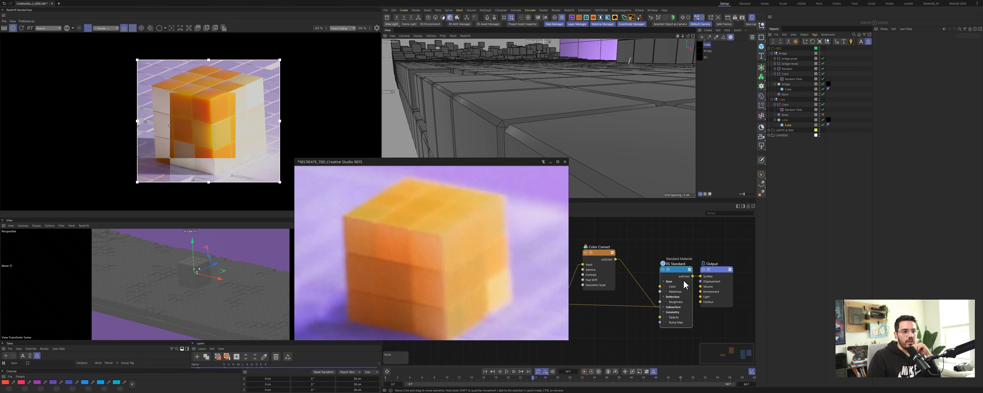
Step: Select the cube's Standard Material node and set its Geometry opacity value to 95
{"action": "left_click_drag", "start_coordinate": [680, 272], "coordinate": [666, 261]}
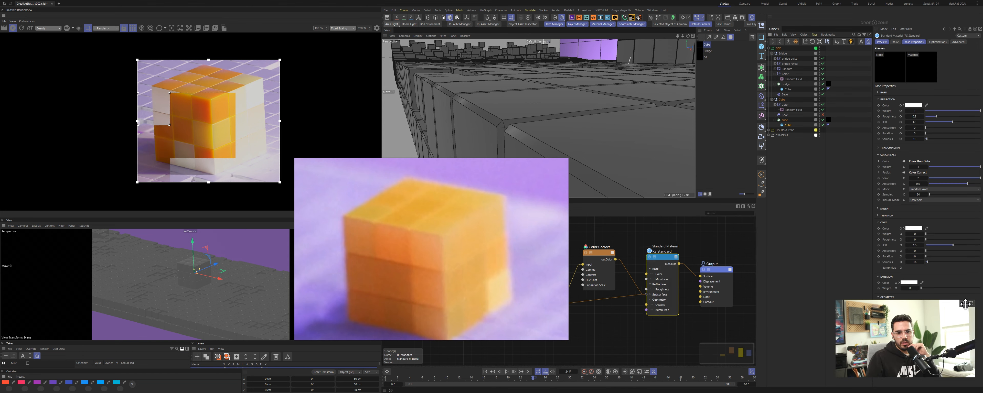
{"action": "left_click_drag", "start_coordinate": [956, 303], "coordinate": [851, 311]}
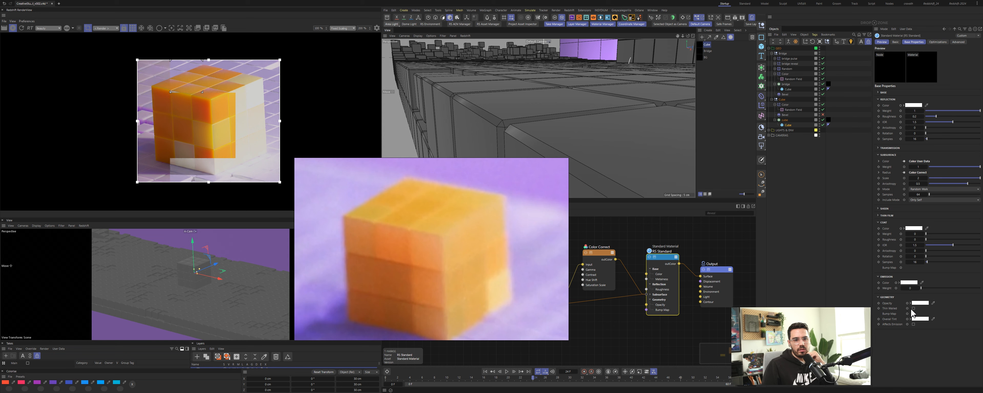
{"action": "left_click", "coordinate": [911, 304]}
{"action": "double_click", "coordinate": [925, 328]}
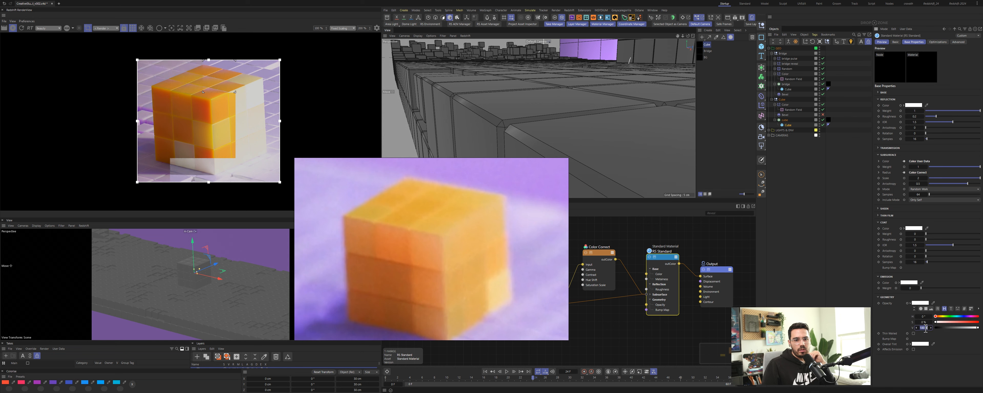
{"action": "type", "text": "95"}
{"action": "key", "text": "Return"}
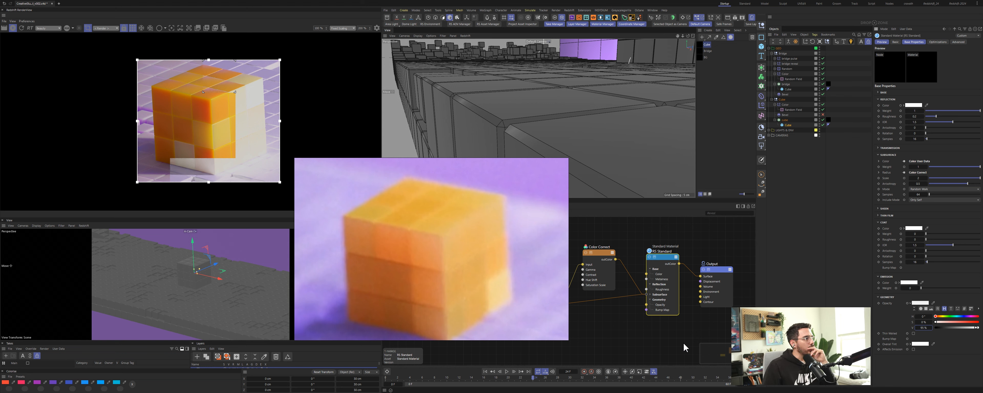
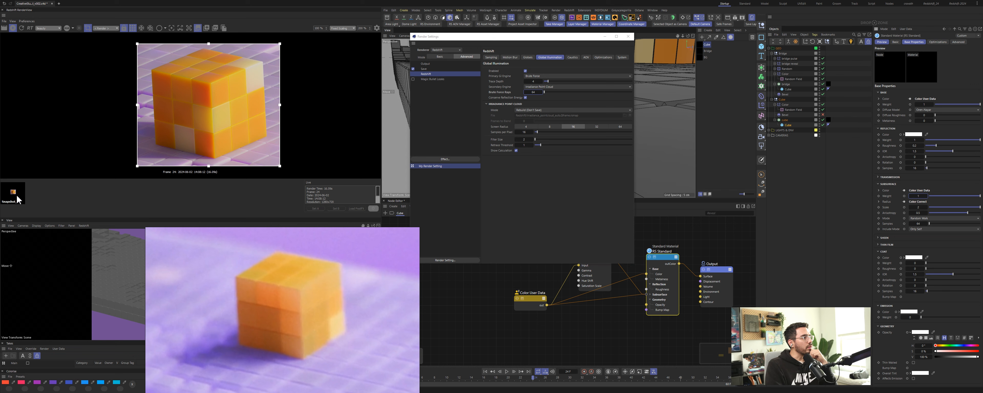
Step: Compare the current interactive render of the cube against the saved render snapshot
{"action": "left_click", "coordinate": [20, 198]}
{"action": "left_click", "coordinate": [35, 196]}
{"action": "left_click", "coordinate": [16, 195]}
{"action": "left_click", "coordinate": [36, 195]}
{"action": "left_click", "coordinate": [16, 197]}
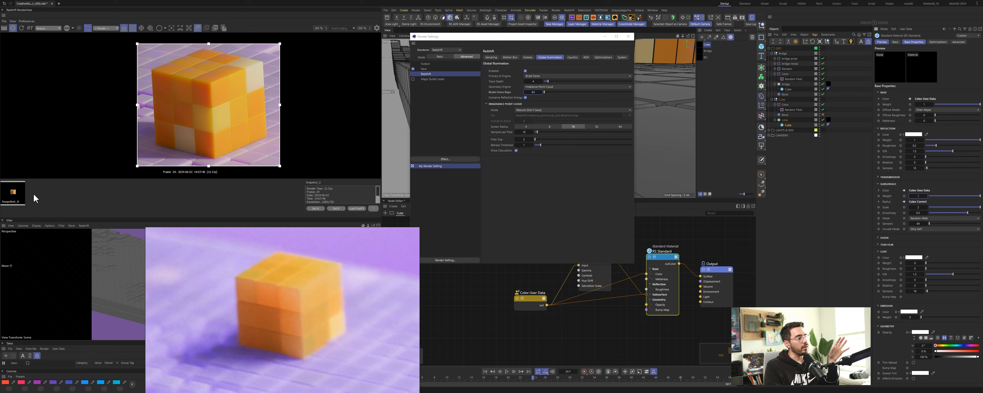
{"action": "left_click", "coordinate": [29, 198]}
{"action": "left_click", "coordinate": [18, 198]}
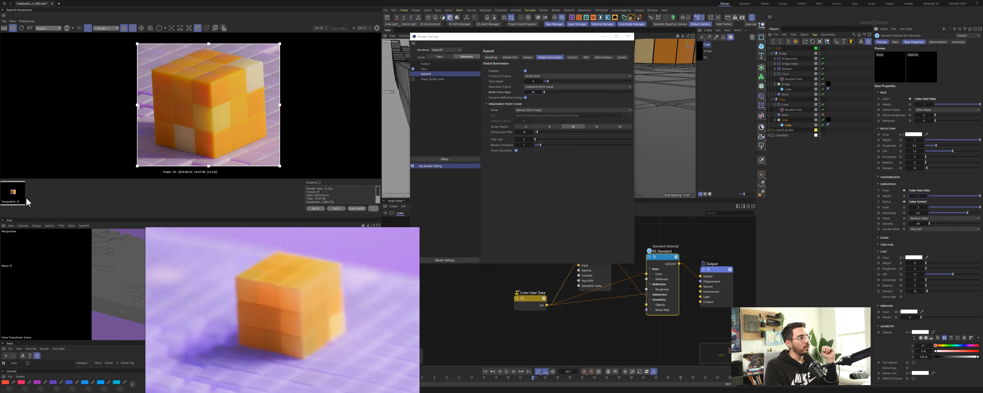
{"action": "left_click", "coordinate": [33, 200]}
{"action": "left_click", "coordinate": [19, 200]}
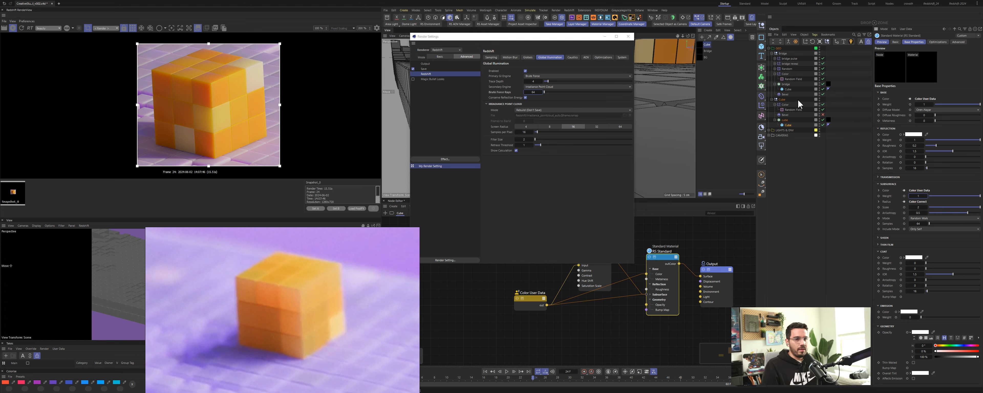
Step: Select the random field and shift a knot in its color remap gradient to change the cube's color mix
{"action": "left_click", "coordinate": [791, 110]}
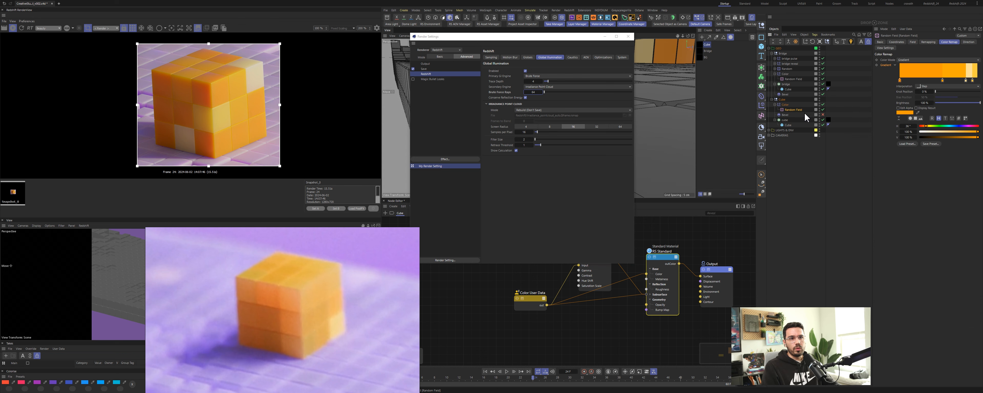
{"action": "left_click_drag", "start_coordinate": [967, 81], "coordinate": [972, 84]}
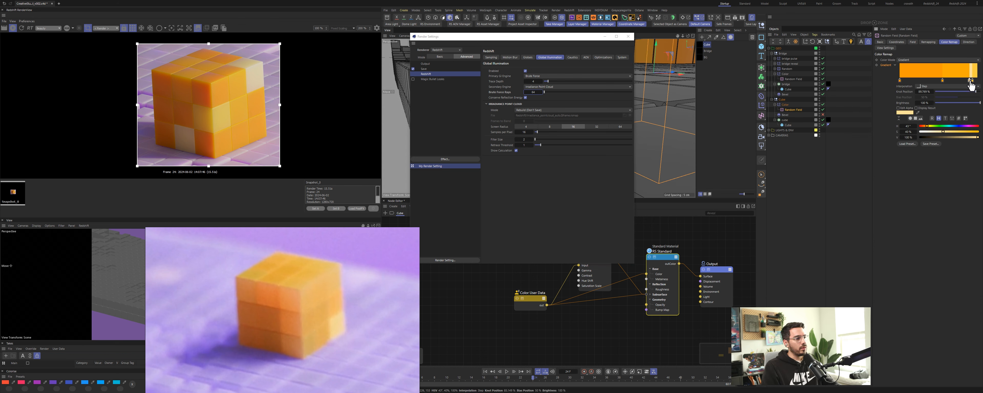
{"action": "left_click_drag", "start_coordinate": [972, 85], "coordinate": [976, 87]}
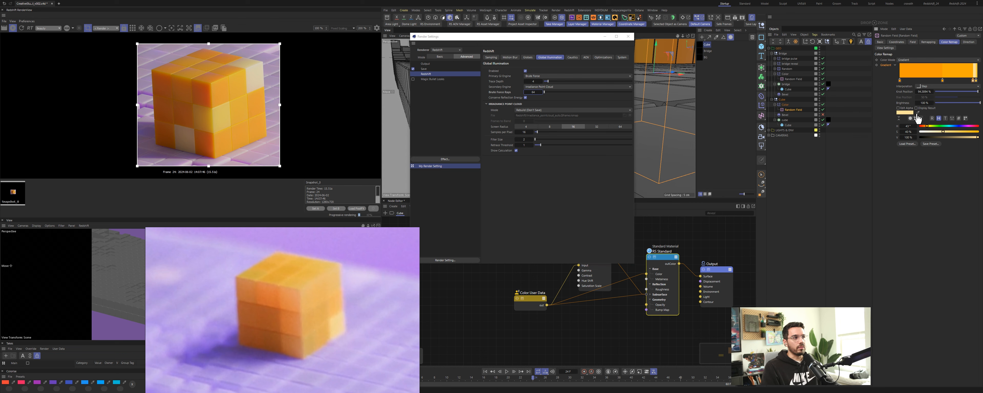
{"action": "left_click", "coordinate": [213, 211]}
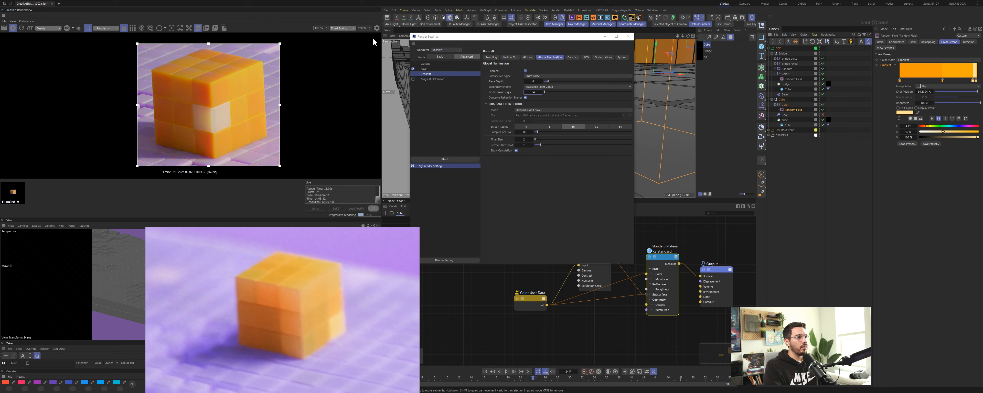
{"action": "left_click", "coordinate": [198, 28]}
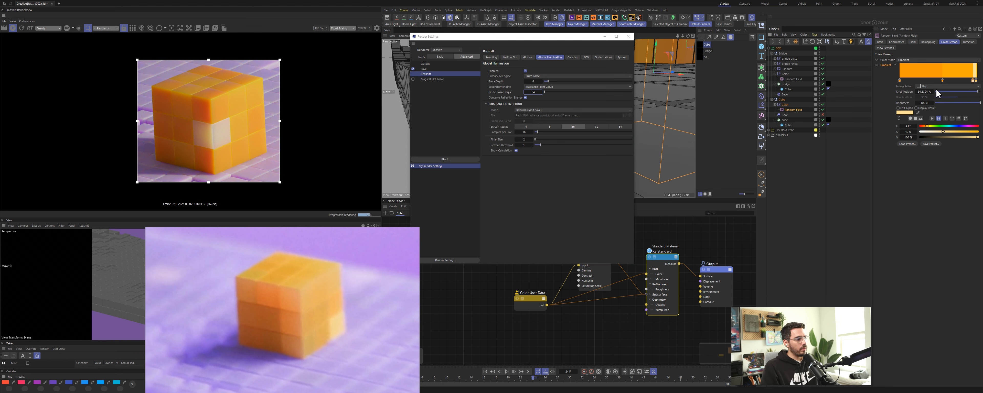
Step: Step through random seed values of the random field to vary the voxel color pattern on the cube
{"action": "left_click", "coordinate": [915, 42]}
{"action": "double_click", "coordinate": [937, 73]}
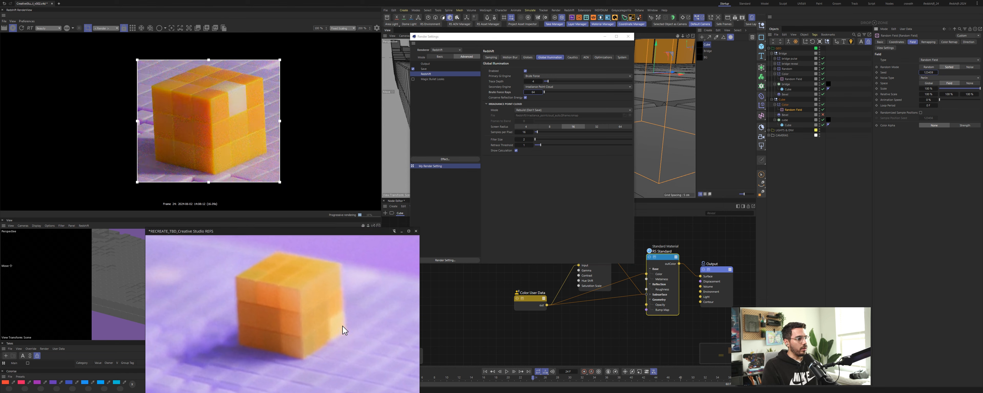
{"action": "left_click", "coordinate": [936, 72]}
{"action": "left_click", "coordinate": [936, 72]}
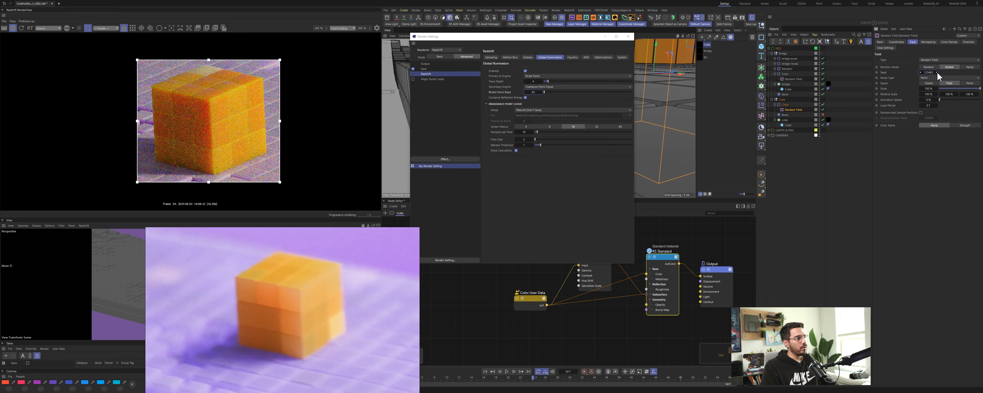
{"action": "left_click", "coordinate": [938, 72]}
{"action": "left_click", "coordinate": [937, 72]}
{"action": "left_click", "coordinate": [938, 72]}
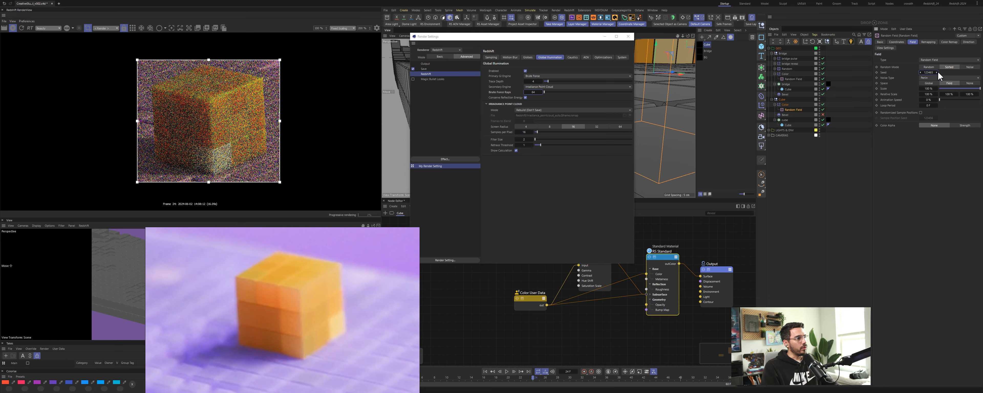
{"action": "left_click", "coordinate": [937, 72]}
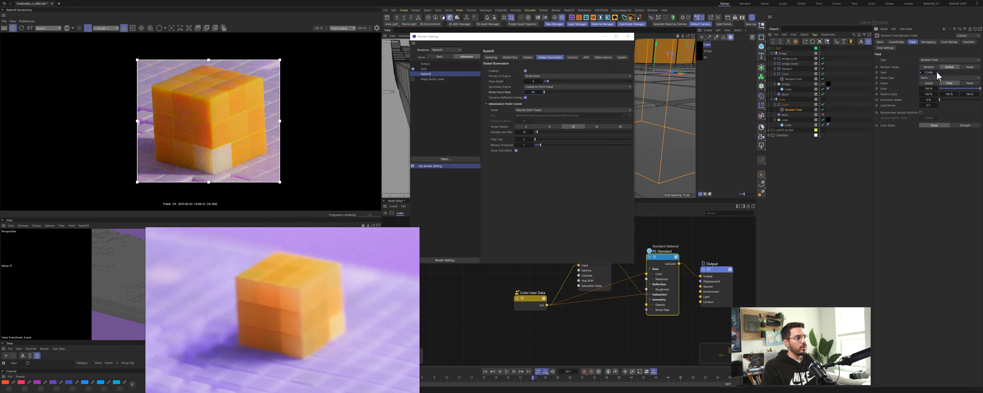
{"action": "left_click", "coordinate": [937, 73]}
{"action": "left_click", "coordinate": [937, 72]}
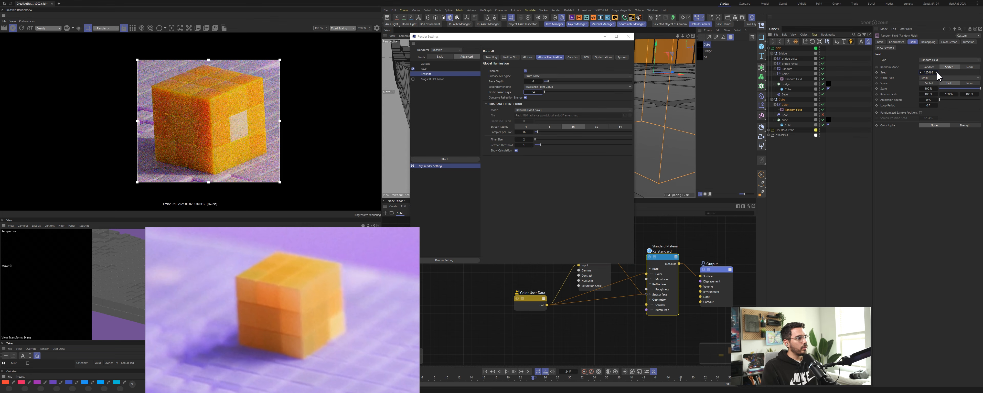
{"action": "left_click", "coordinate": [937, 72]}
{"action": "left_click", "coordinate": [937, 72]}
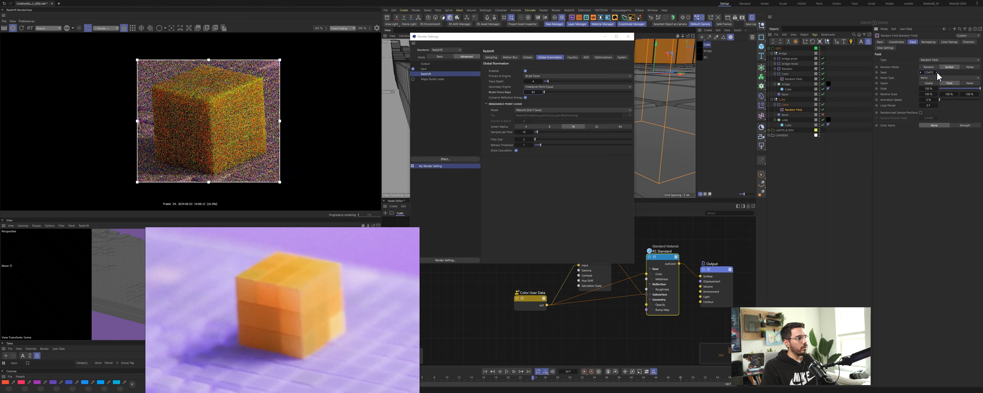
{"action": "left_click", "coordinate": [937, 72]}
{"action": "left_click", "coordinate": [937, 72]}
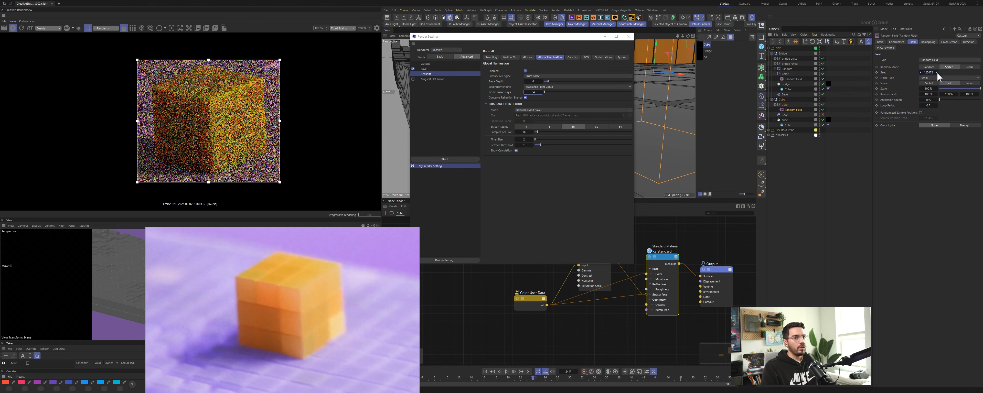
{"action": "left_click", "coordinate": [937, 72]}
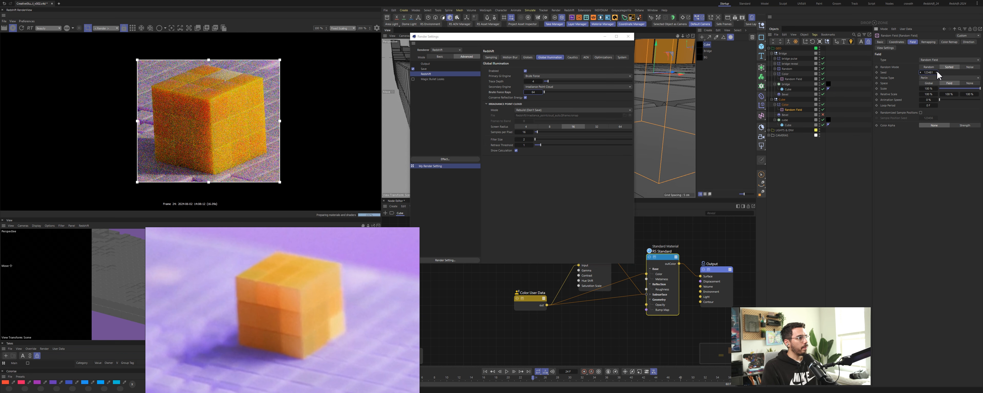
{"action": "left_click", "coordinate": [937, 71]}
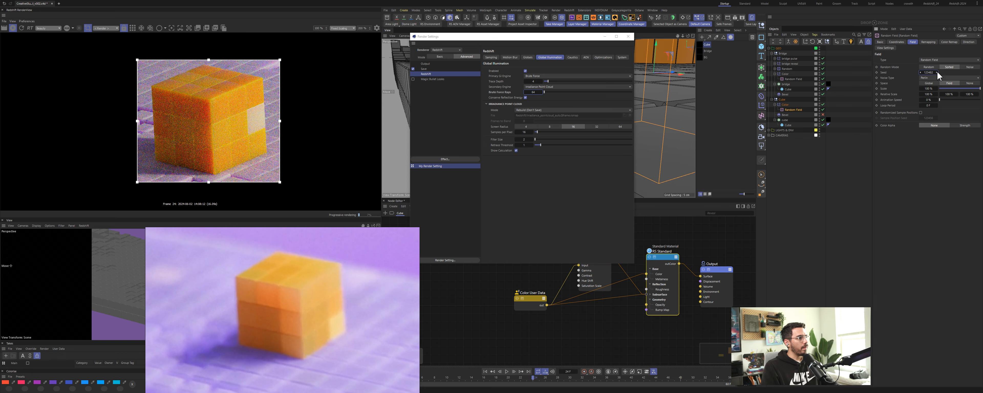
{"action": "left_click", "coordinate": [937, 71]}
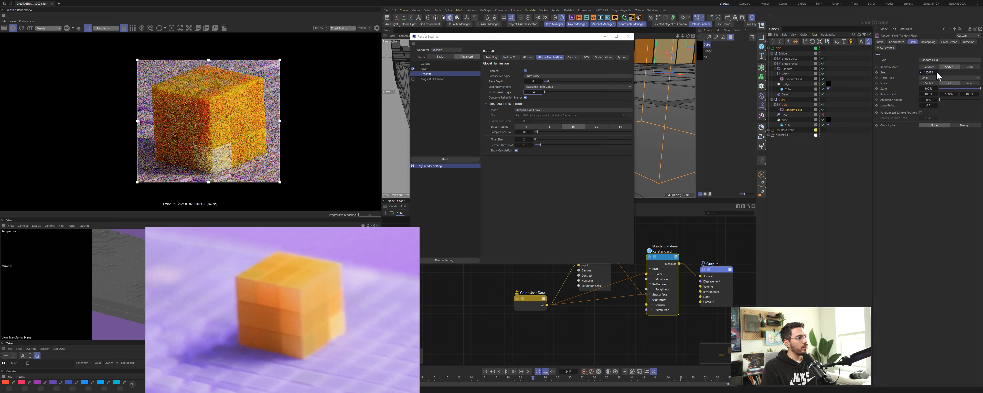
{"action": "left_click", "coordinate": [936, 72]}
{"action": "left_click", "coordinate": [937, 72]}
{"action": "left_click", "coordinate": [937, 71]}
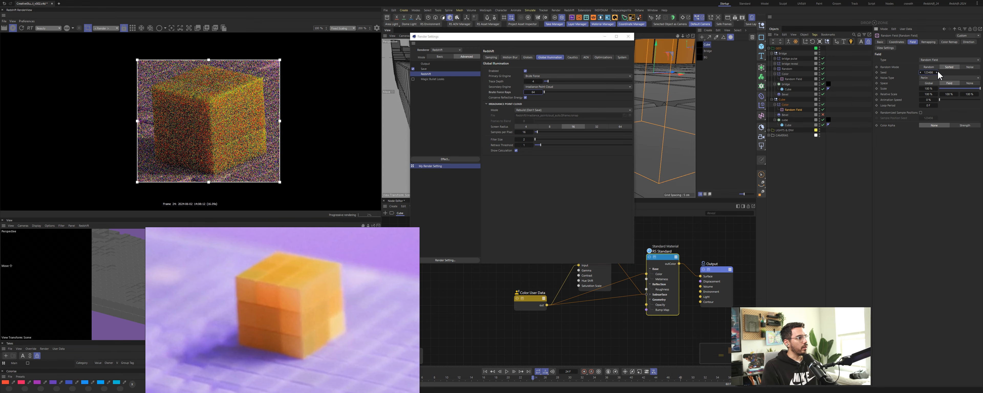
{"action": "left_click", "coordinate": [938, 72]}
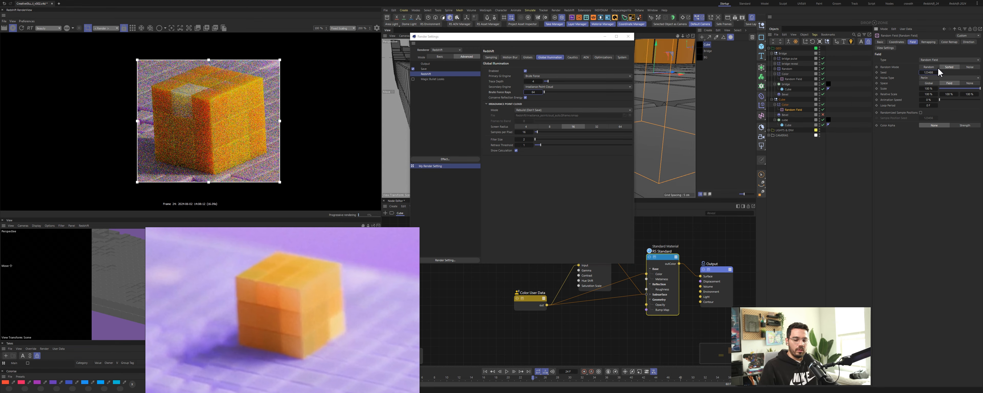
{"action": "left_click", "coordinate": [937, 72]}
{"action": "left_click", "coordinate": [937, 72]}
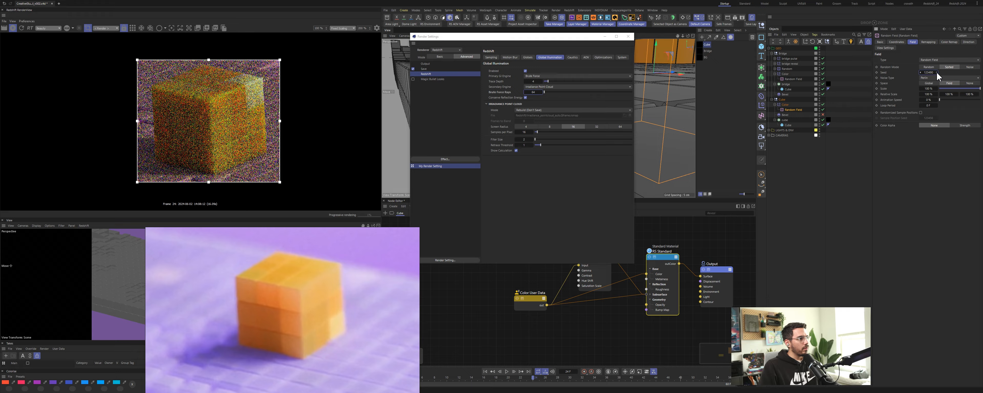
{"action": "left_click", "coordinate": [937, 73]}
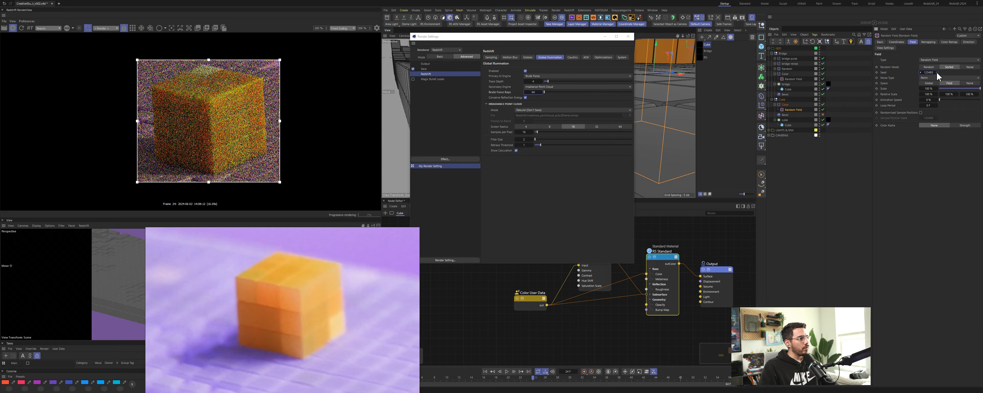
{"action": "left_click", "coordinate": [937, 72]}
{"action": "left_click", "coordinate": [937, 72]}
{"action": "left_click", "coordinate": [937, 72]}
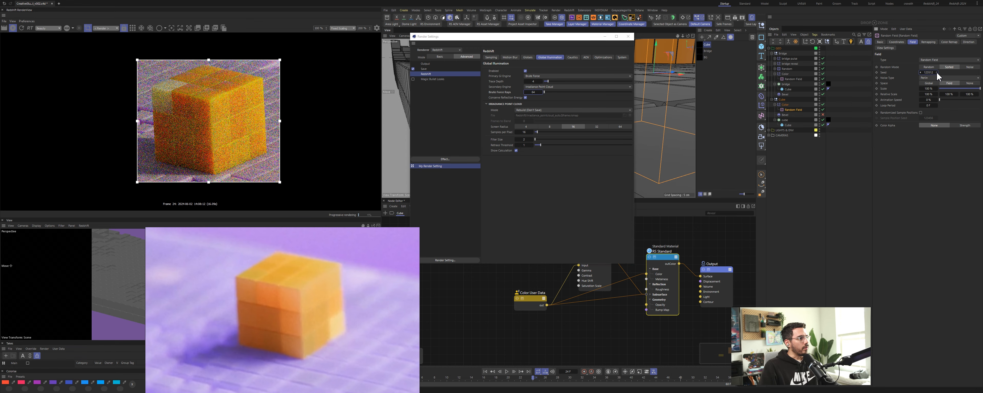
{"action": "left_click", "coordinate": [938, 73]}
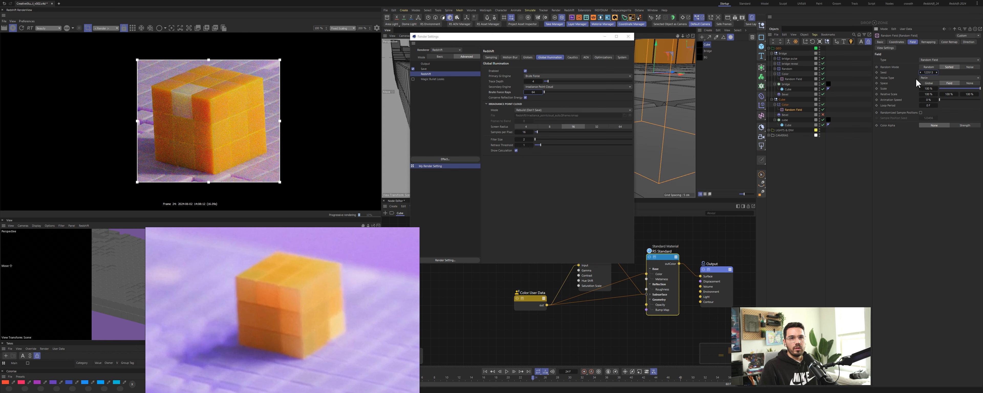
Step: Close the render settings, select the object under the random field and set its rotation to 90°
{"action": "left_click", "coordinate": [606, 36]}
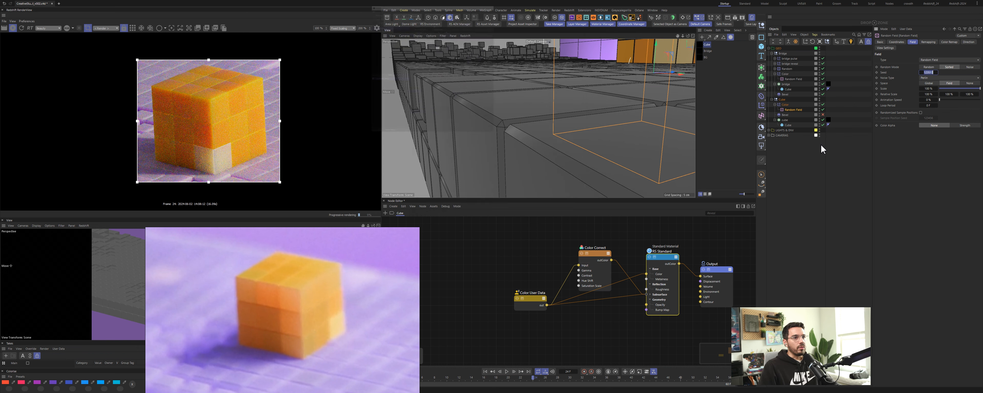
{"action": "left_click", "coordinate": [781, 120]}
{"action": "left_click", "coordinate": [897, 42]}
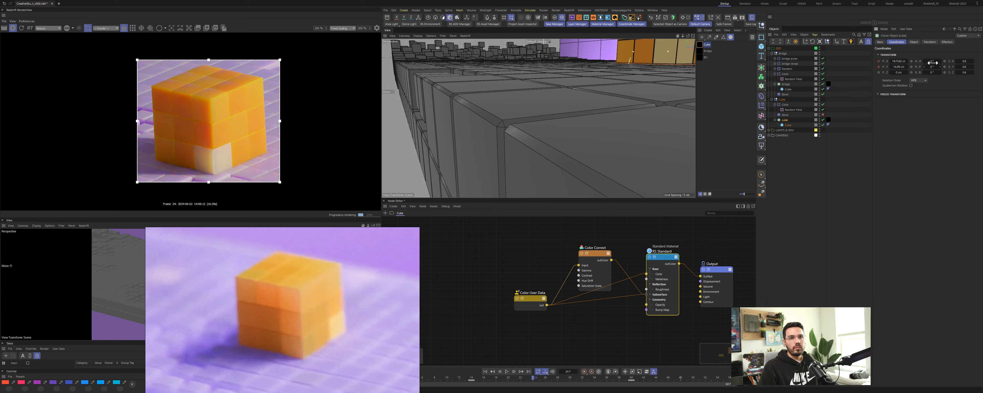
{"action": "left_click_drag", "start_coordinate": [933, 63], "coordinate": [941, 61]}
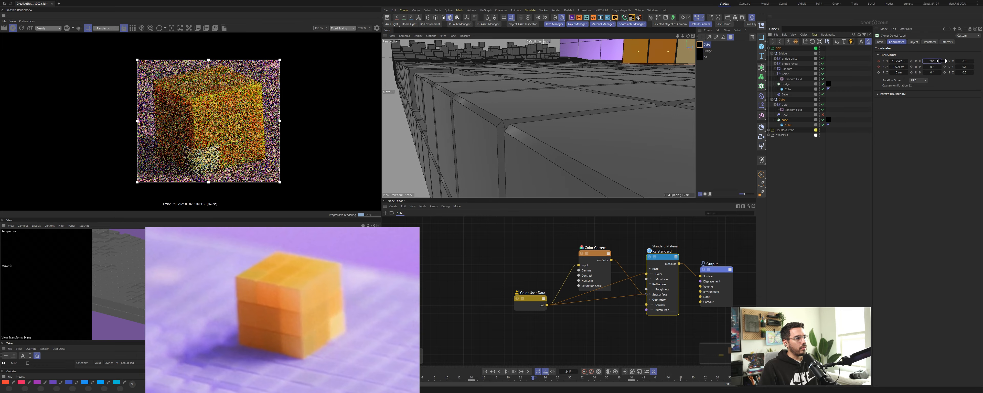
{"action": "key", "text": "ctrl+z"}
{"action": "double_click", "coordinate": [931, 62]}
{"action": "type", "text": "90"}
{"action": "key", "text": "Return"}
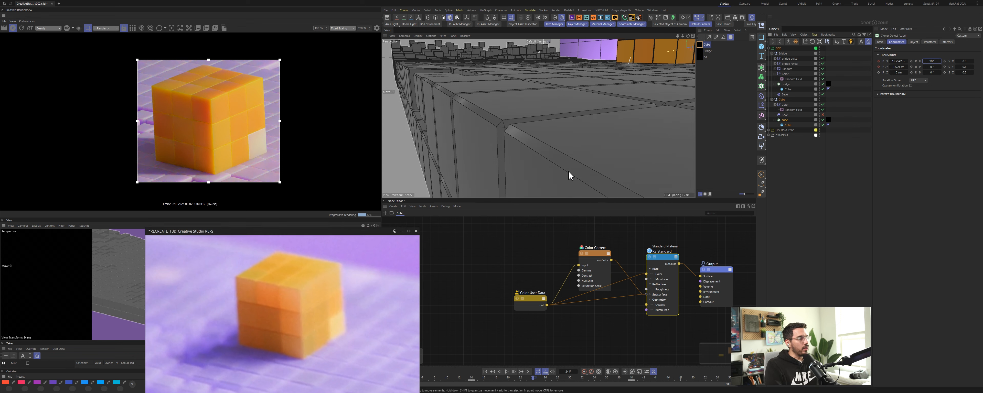
Step: Reselect the random field and reposition the first knot of its color remap gradient
{"action": "left_click", "coordinate": [791, 109]}
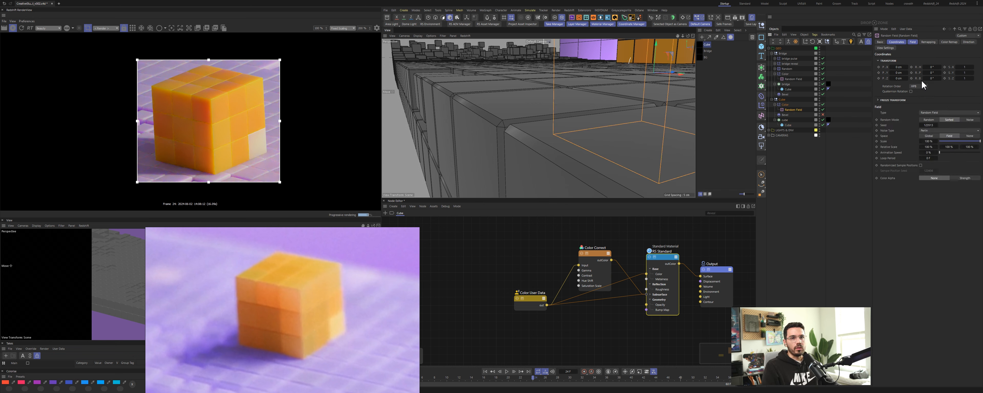
{"action": "left_click", "coordinate": [950, 43]}
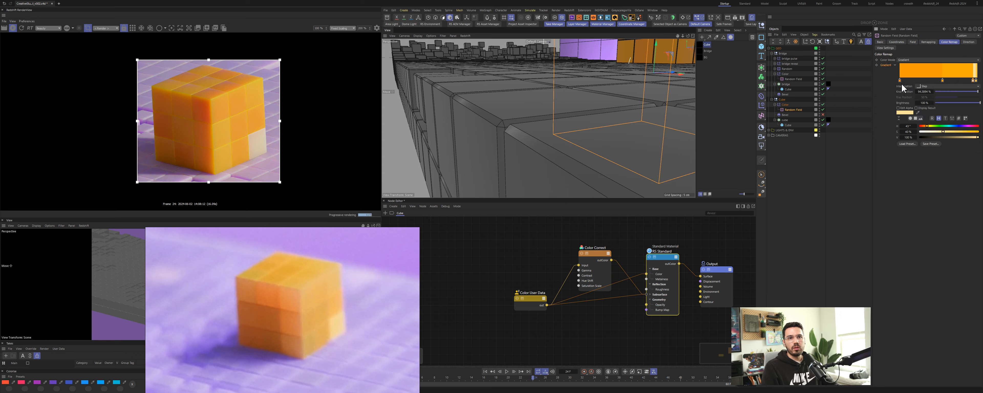
{"action": "left_click_drag", "start_coordinate": [901, 80], "coordinate": [920, 81]}
{"action": "left_click_drag", "start_coordinate": [926, 126], "coordinate": [929, 117]}
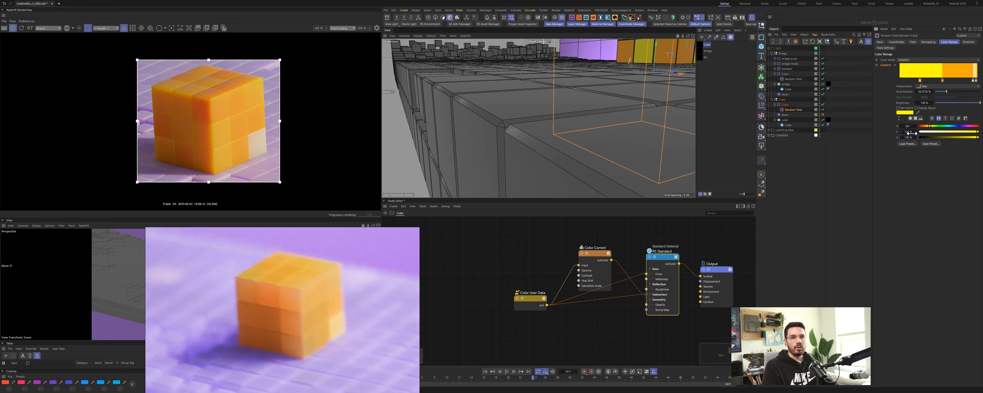
{"action": "key", "text": "ctrl+z"}
Step: Set the selected gradient knot's value to 80% and nudge the knot slightly along the gradient
{"action": "left_click", "coordinate": [905, 81]}
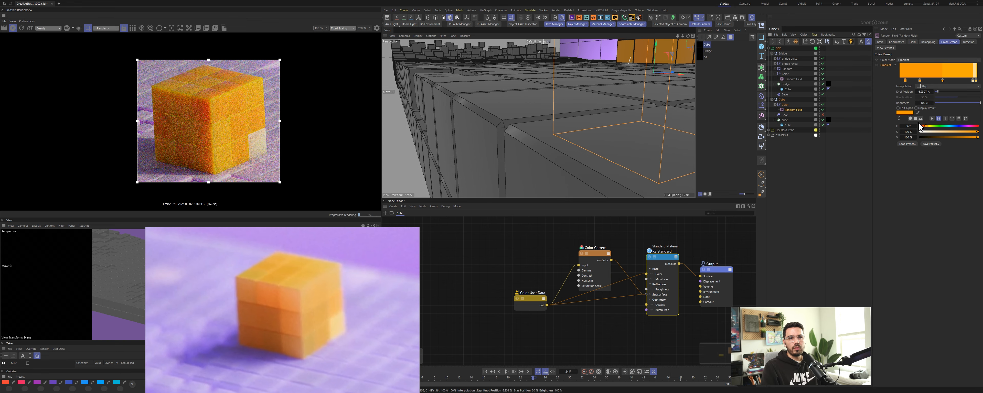
{"action": "double_click", "coordinate": [909, 138]}
{"action": "type", "text": "8"}
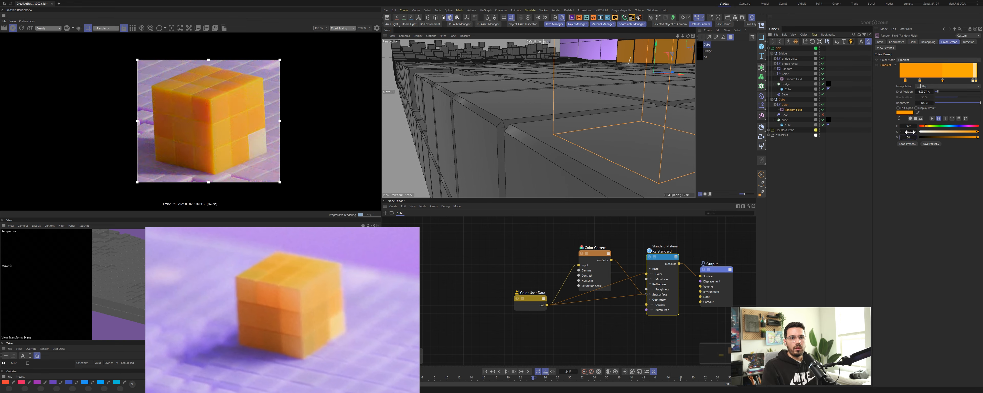
{"action": "type", "text": "0"}
{"action": "key", "text": "Return"}
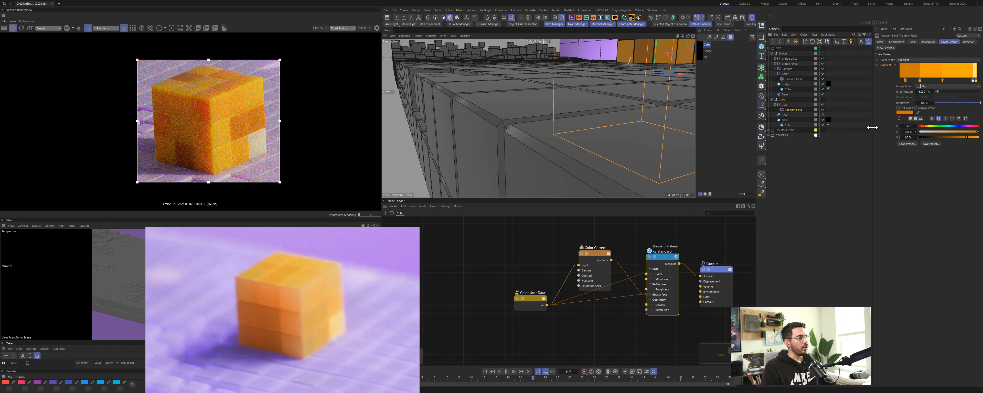
{"action": "left_click_drag", "start_coordinate": [906, 80], "coordinate": [908, 81]}
{"action": "left_click", "coordinate": [900, 81]}
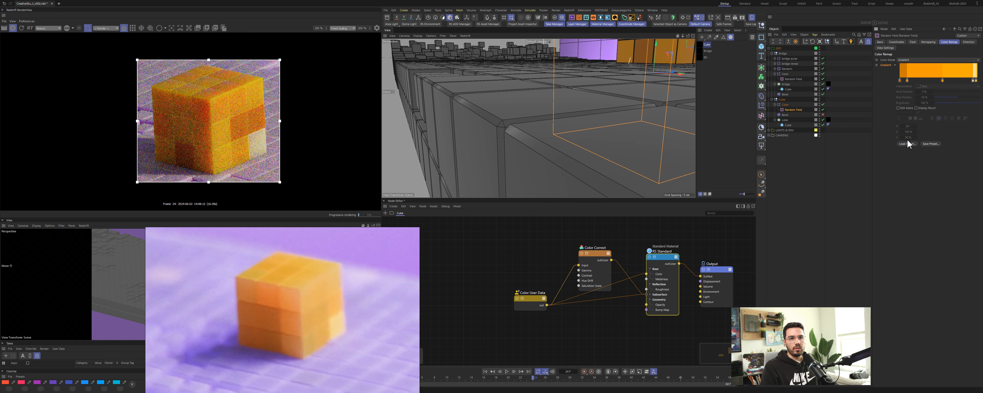
Step: Select the other color remap gradient knot, set its brightness to 90%, then select the material and save the scene
{"action": "left_click", "coordinate": [900, 80]}
{"action": "double_click", "coordinate": [909, 137]}
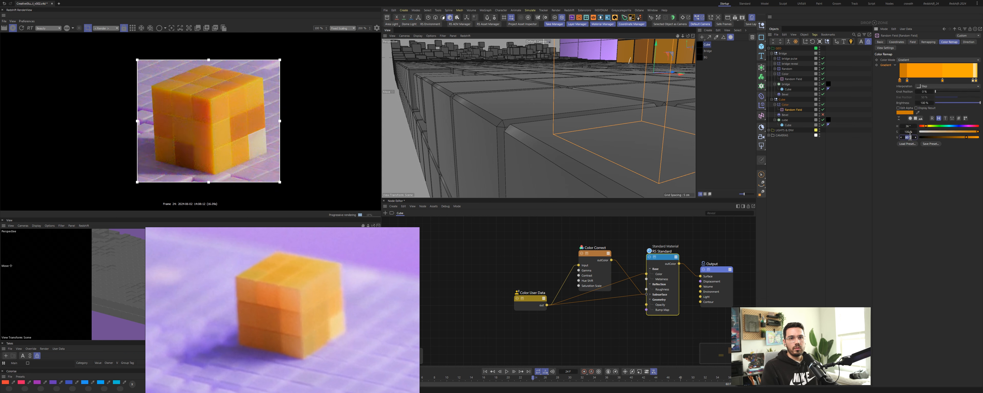
{"action": "type", "text": "90"}
{"action": "key", "text": "Return"}
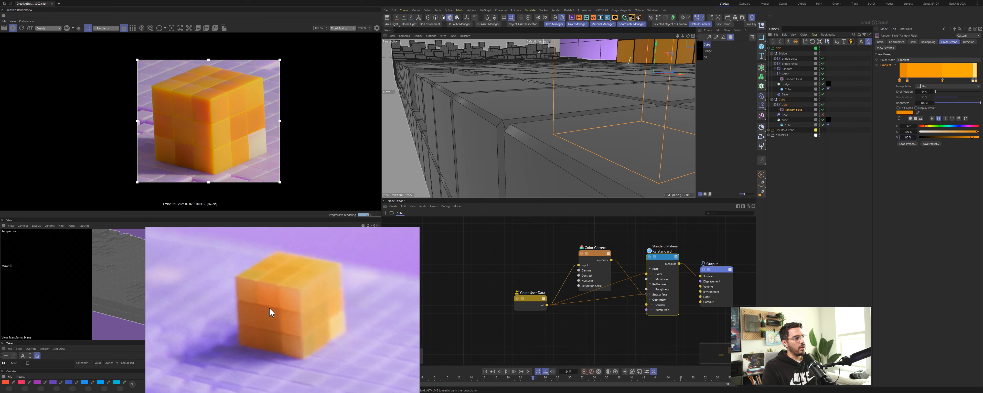
{"action": "left_click", "coordinate": [477, 286]}
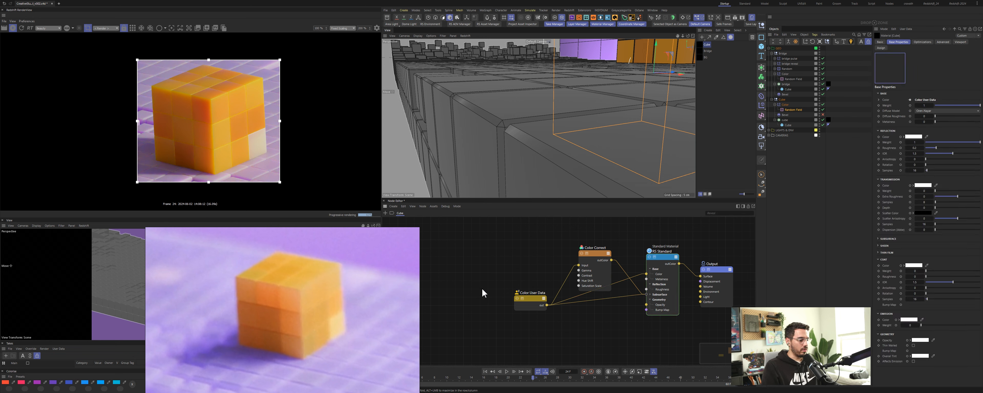
{"action": "key", "text": "ctrl+s"}
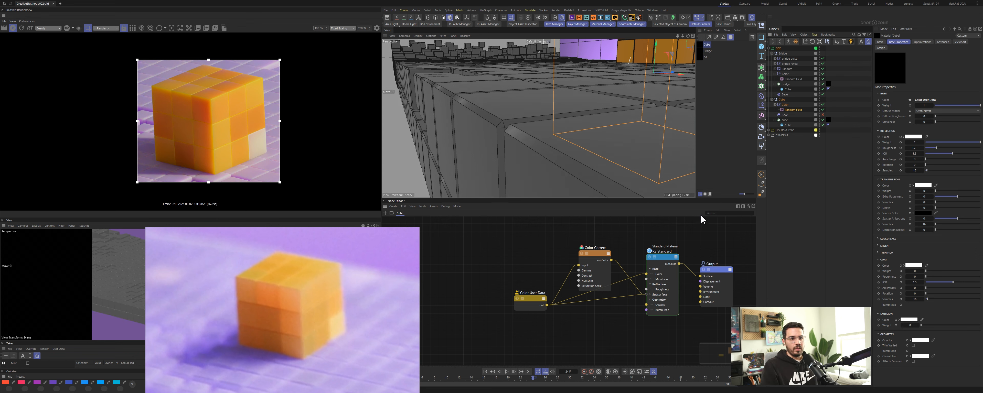
Step: Select the RS Standard material node and set its subsurface weight to about 0.5
{"action": "left_click", "coordinate": [664, 259]}
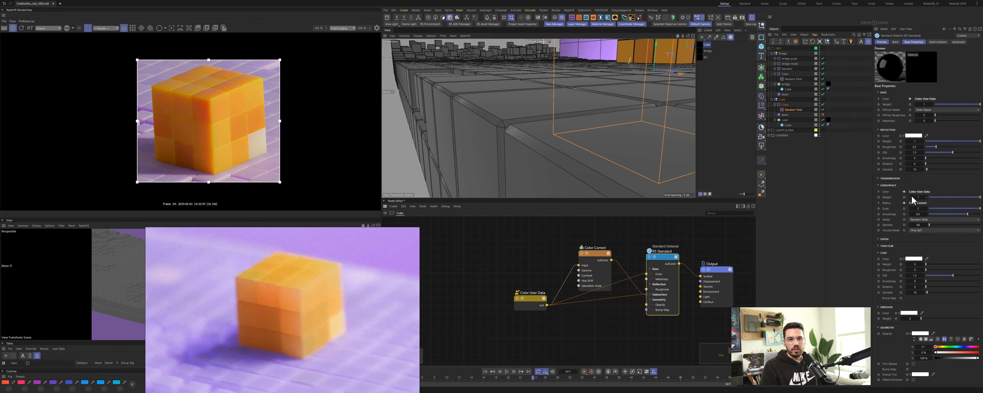
{"action": "left_click_drag", "start_coordinate": [663, 272], "coordinate": [662, 269]}
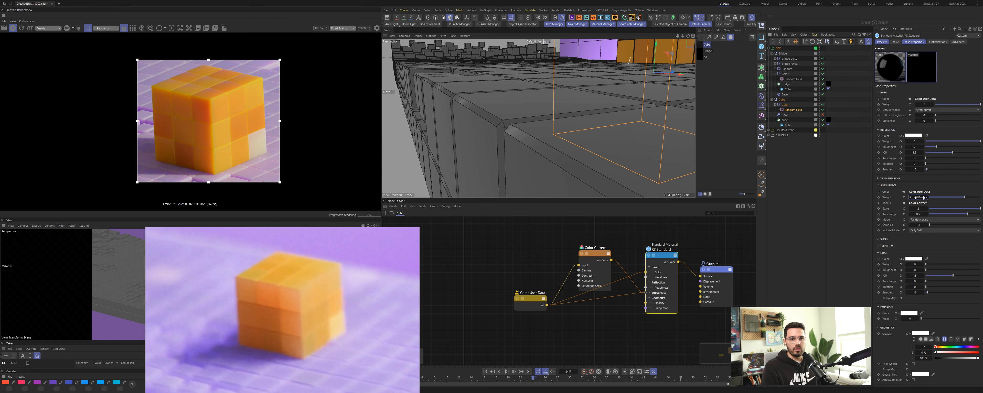
{"action": "left_click_drag", "start_coordinate": [921, 198], "coordinate": [920, 197]}
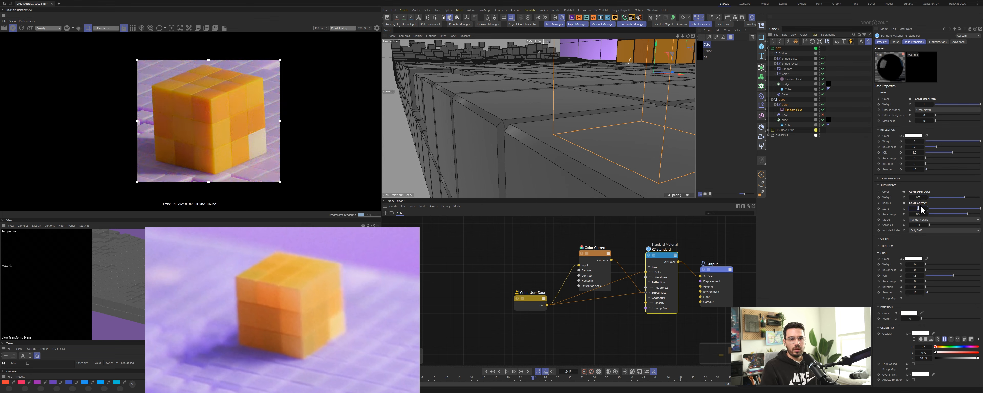
{"action": "type", "text": "5"}
{"action": "key", "text": "Return"}
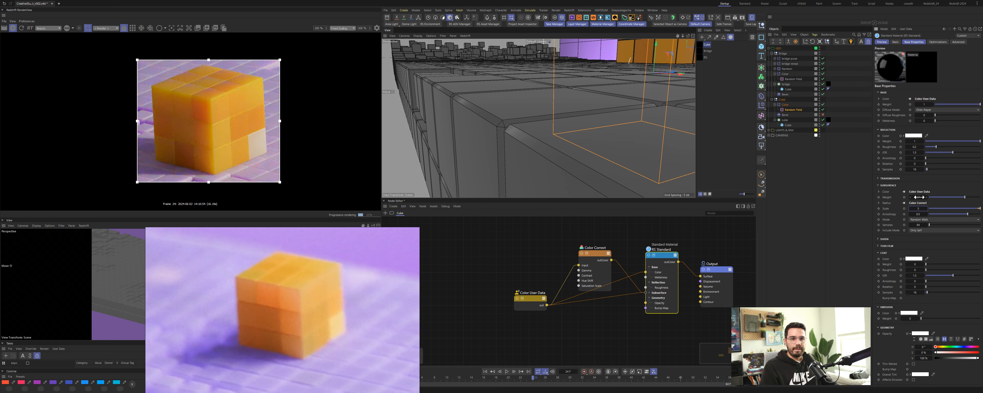
{"action": "left_click", "coordinate": [920, 197]}
{"action": "type", "text": "0.5"}
{"action": "key", "text": "Return"}
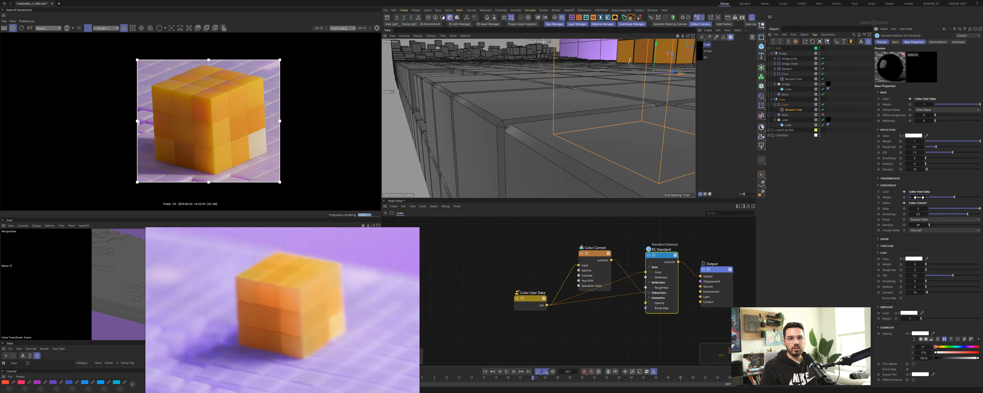
{"action": "left_click_drag", "start_coordinate": [919, 197], "coordinate": [922, 197]}
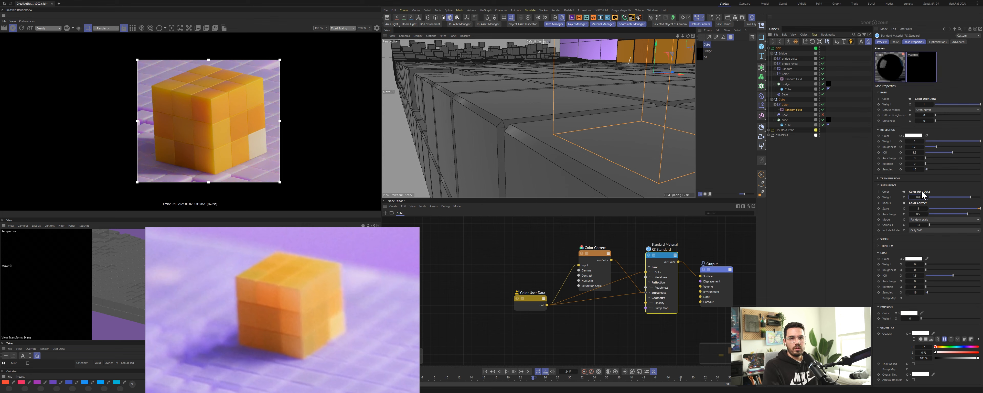
Step: Set the material's subsurface scale to 1 and save the scene
{"action": "left_click", "coordinate": [919, 209]}
{"action": "type", "text": "1"}
{"action": "key", "text": "Return"}
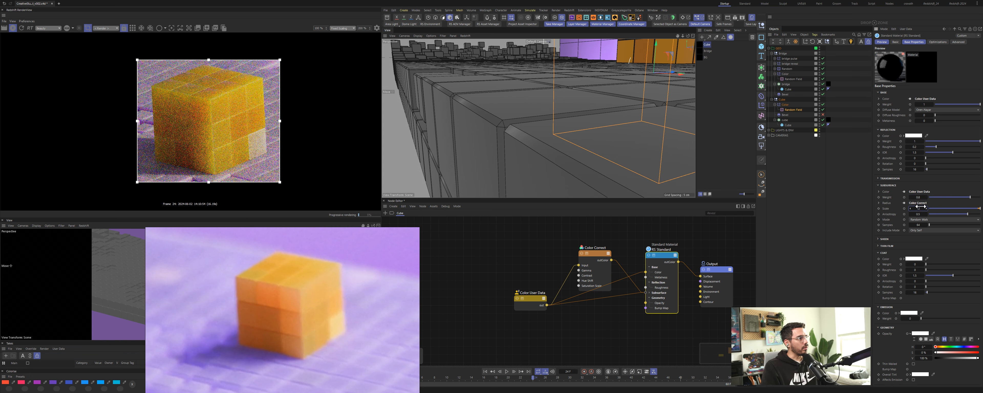
{"action": "key", "text": "ctrl+s"}
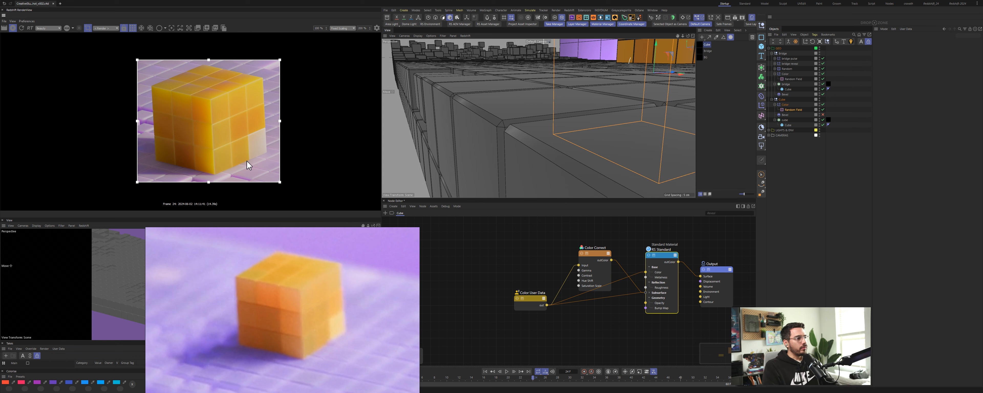
Step: Reselect the RS Standard node and set its subsurface scale to 7
{"action": "left_click", "coordinate": [660, 251]}
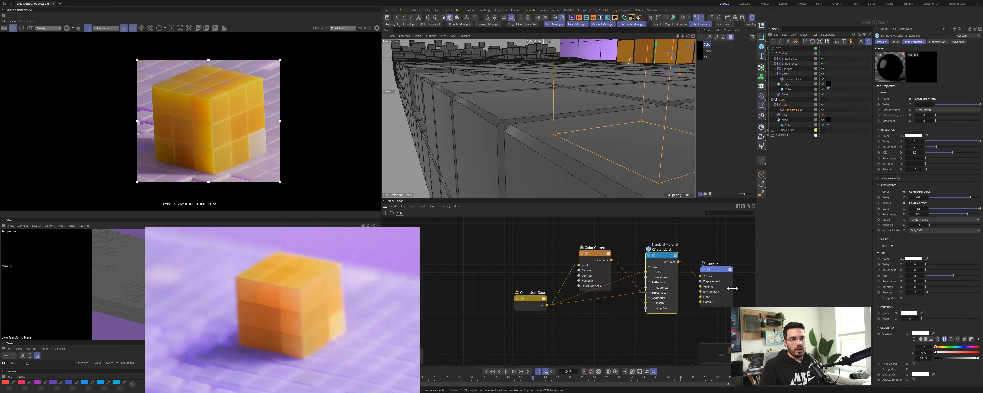
{"action": "left_click", "coordinate": [919, 208]}
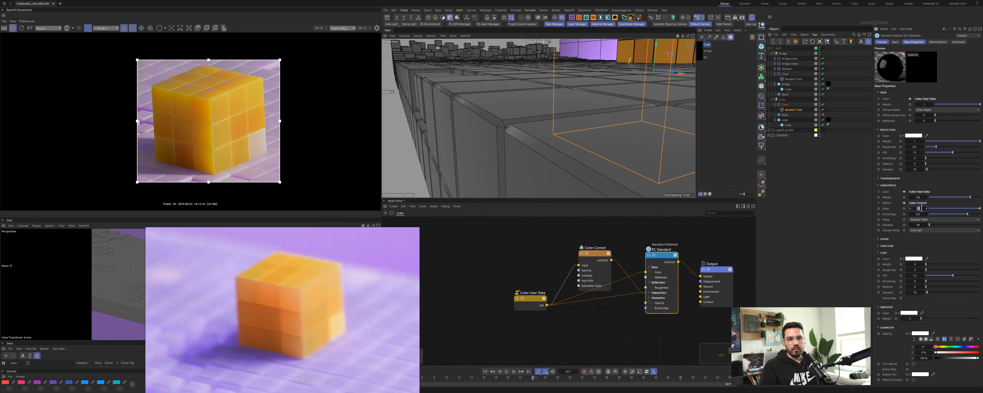
{"action": "type", "text": "7"}
{"action": "key", "text": "Return"}
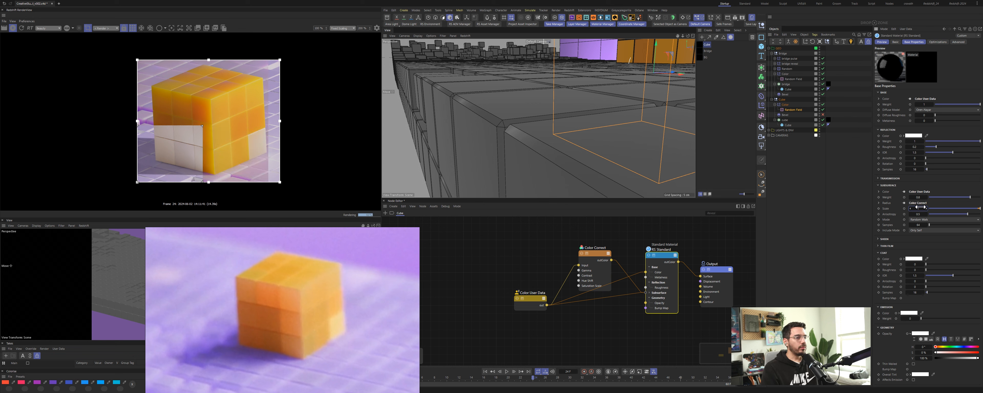
Step: Move the Color Correct node below the material and set its saturation scale to 1.2 and level scale to 2
{"action": "left_click_drag", "start_coordinate": [598, 254], "coordinate": [606, 314]}
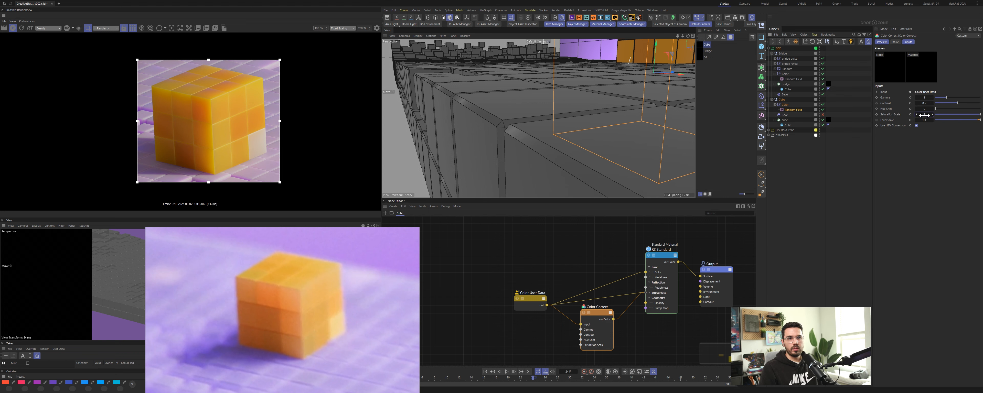
{"action": "type", "text": "1.5"}
{"action": "key", "text": "Return"}
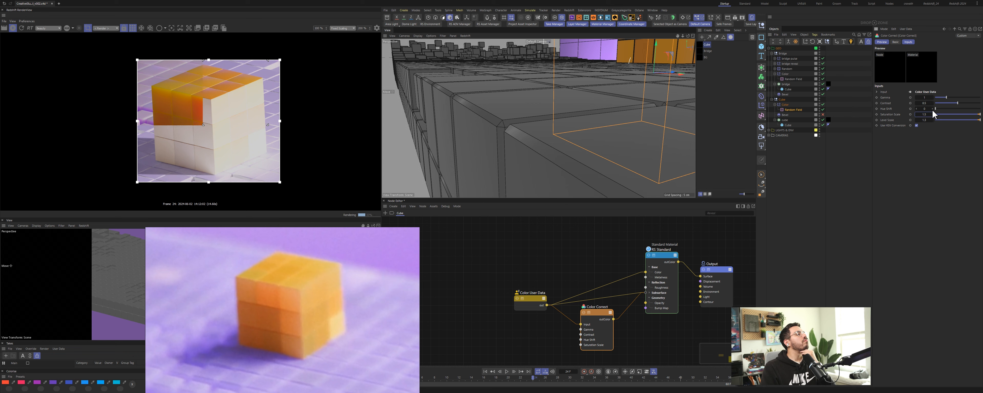
{"action": "double_click", "coordinate": [928, 114]}
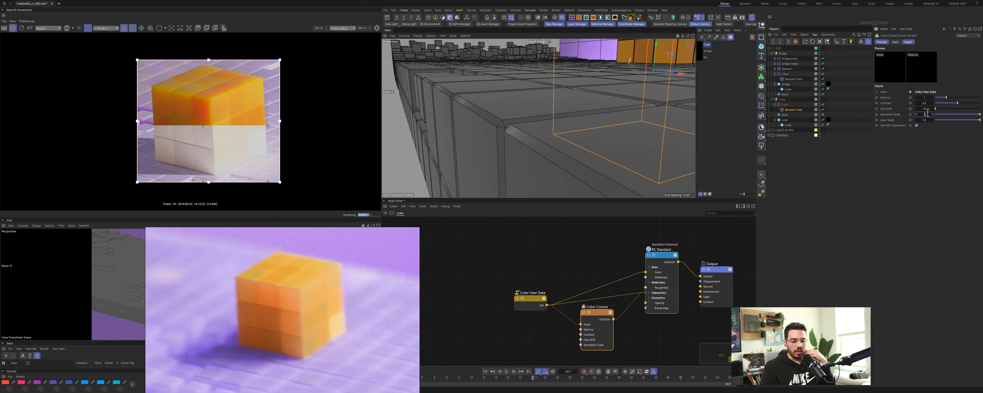
{"action": "type", "text": "1.2"}
{"action": "key", "text": "Return"}
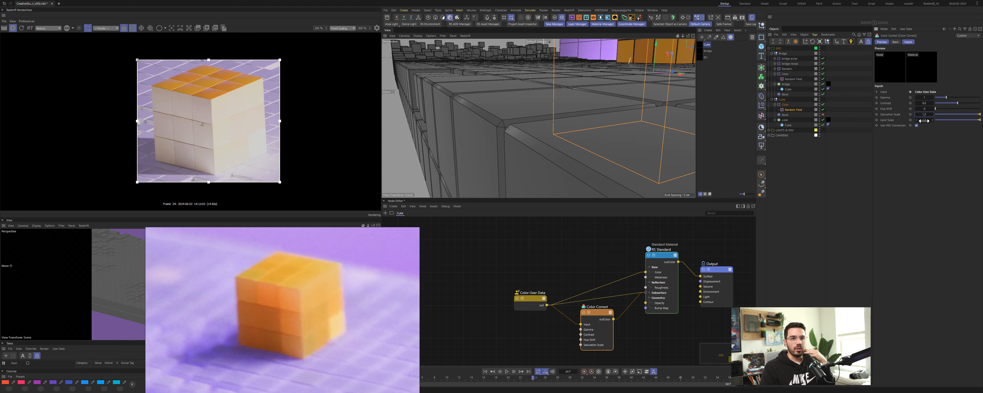
{"action": "double_click", "coordinate": [925, 120]}
{"action": "type", "text": "2"}
{"action": "key", "text": "Return"}
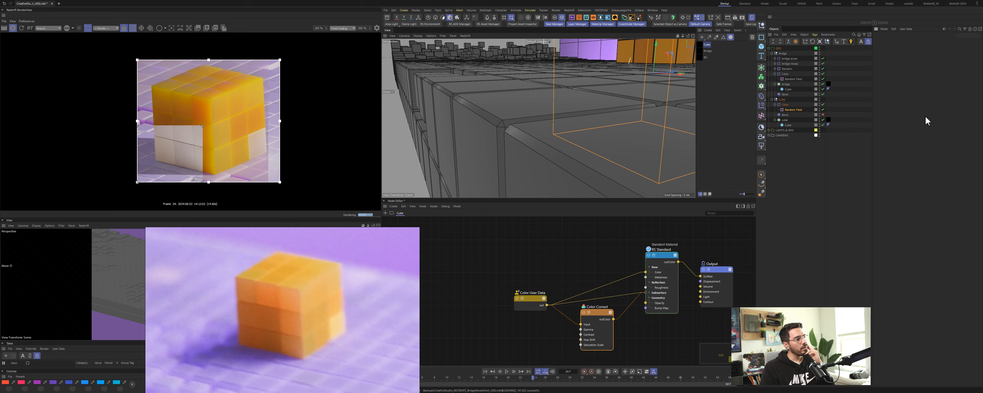
Step: Reselect the RS Standard node and set its subsurface scale to 4
{"action": "left_click", "coordinate": [666, 267]}
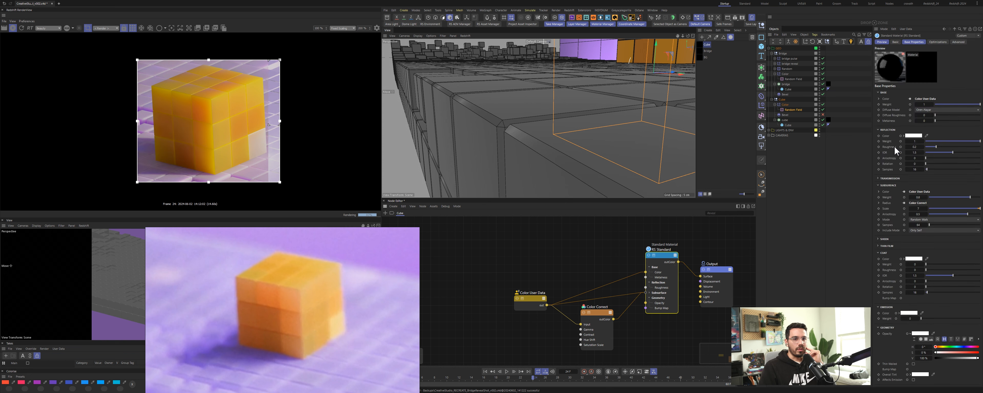
{"action": "left_click", "coordinate": [922, 208]}
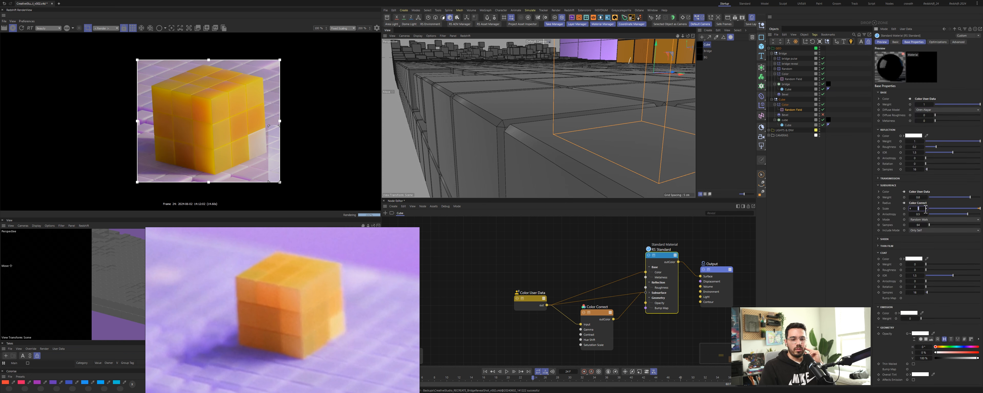
{"action": "type", "text": "4"}
{"action": "key", "text": "Return"}
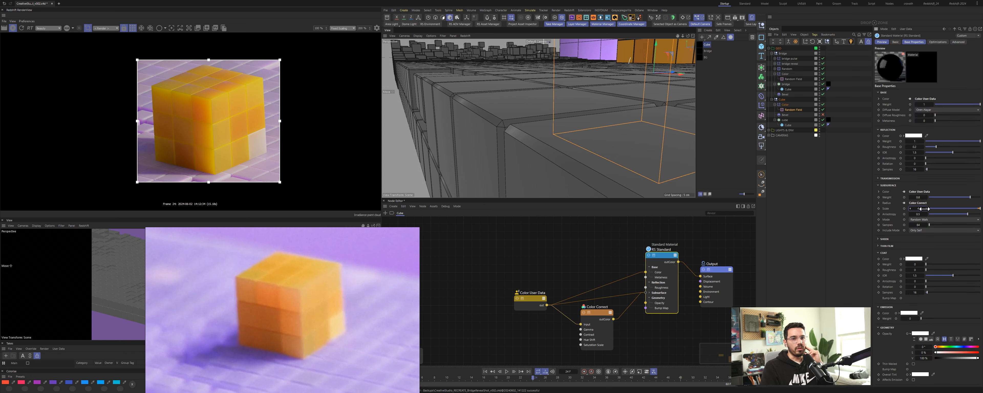
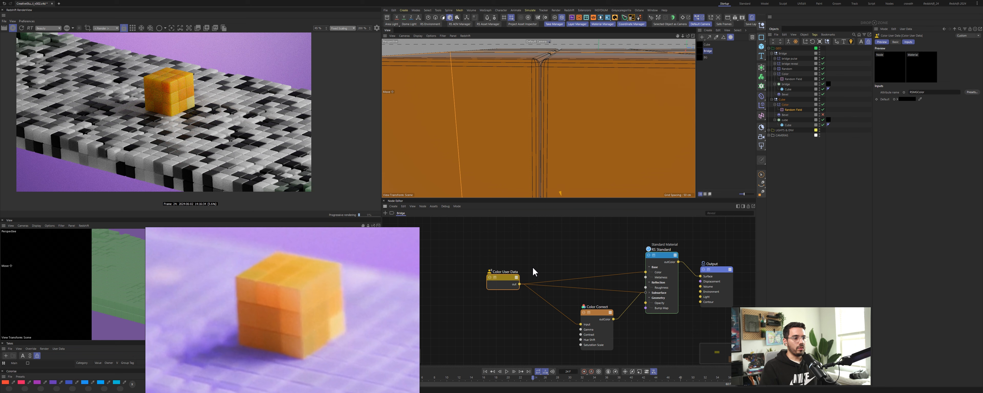
Step: Add a Ramp node to the bridge material's node graph
{"action": "double_click", "coordinate": [540, 263]}
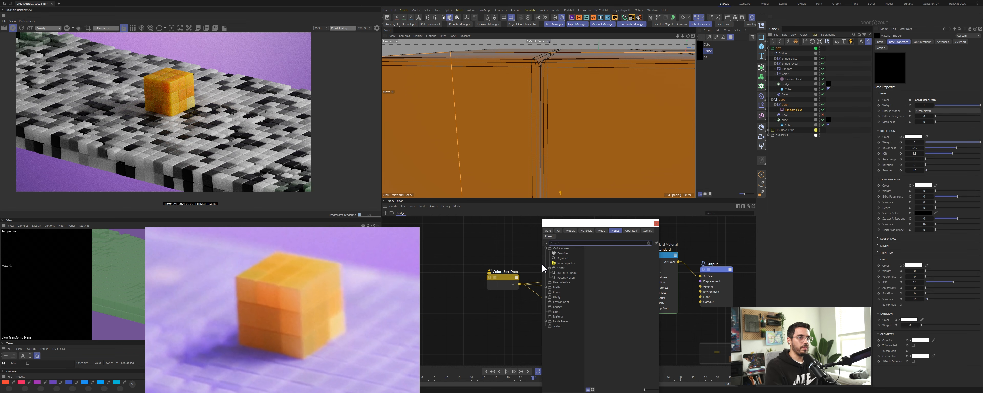
{"action": "type", "text": "n"}
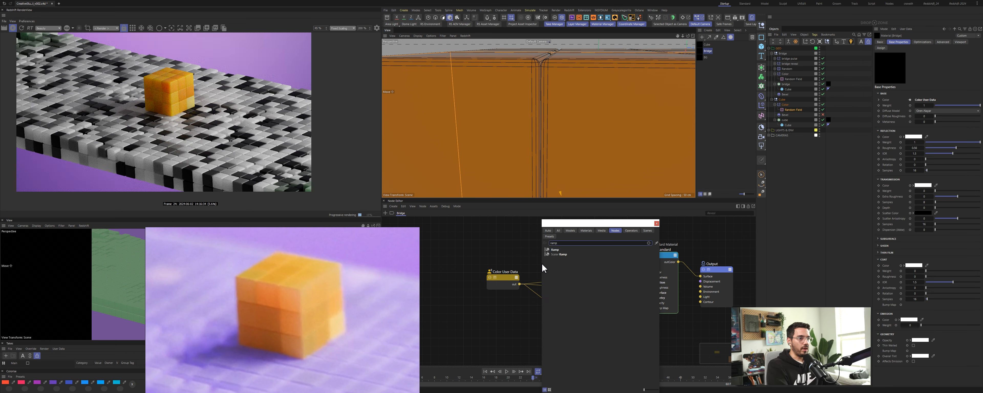
{"action": "key", "text": "Down"}
{"action": "key", "text": "Return"}
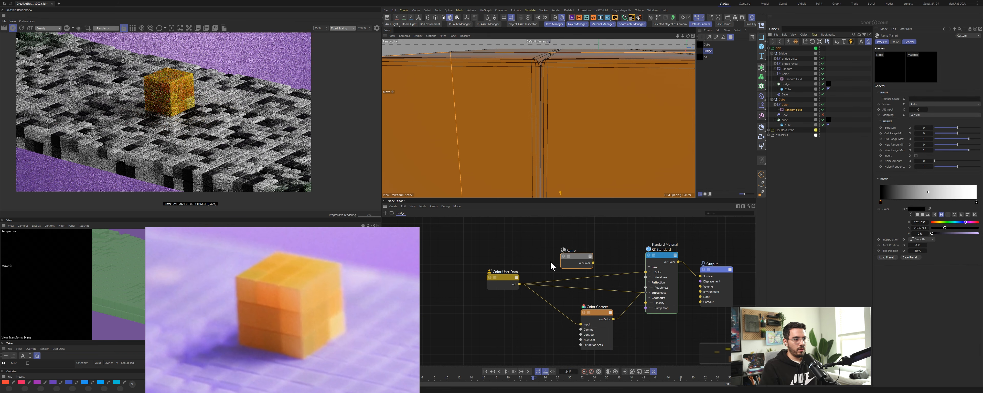
Step: Connect the Color User Data output into the Ramp's input and the Ramp's output into the Color Correct input
{"action": "left_click_drag", "start_coordinate": [563, 265], "coordinate": [646, 299]}
{"action": "mouse_move", "coordinate": [606, 278]}
{"action": "left_click", "coordinate": [624, 288]}
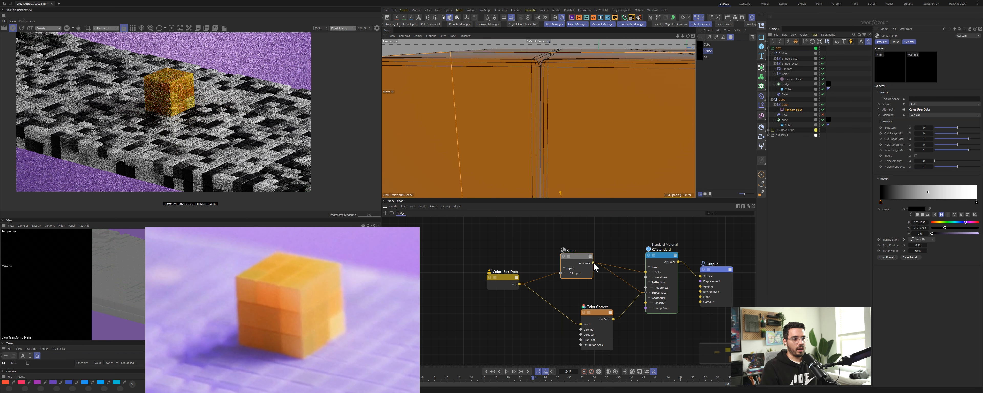
{"action": "left_click_drag", "start_coordinate": [593, 263], "coordinate": [624, 309]}
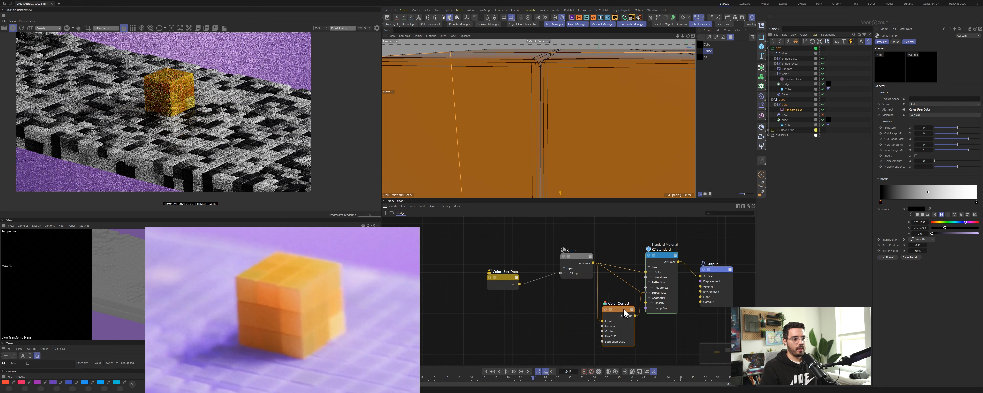
{"action": "left_click", "coordinate": [649, 293]}
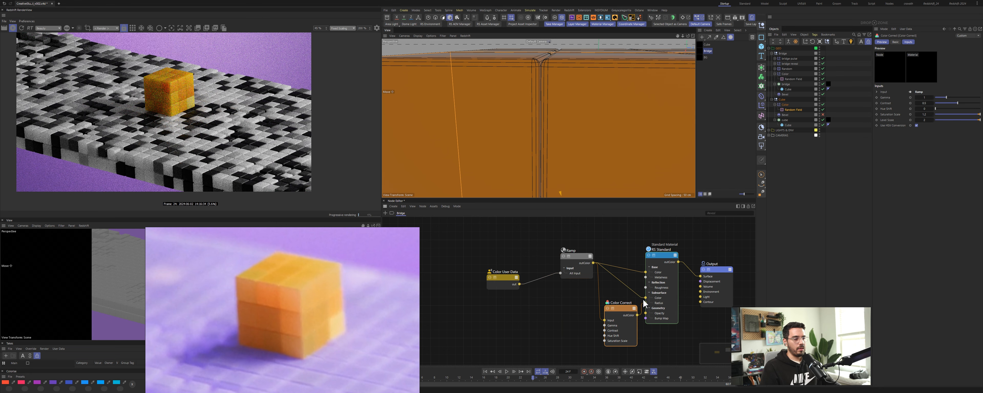
{"action": "left_click_drag", "start_coordinate": [579, 258], "coordinate": [578, 262]}
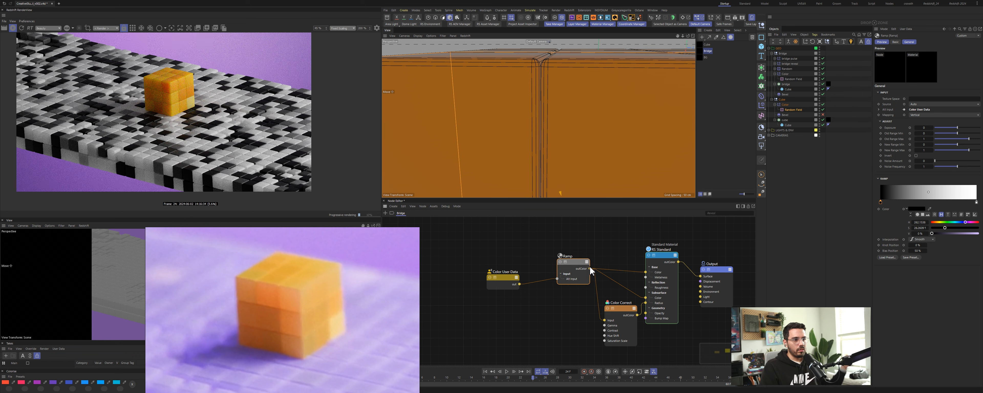
Step: Change the interpolation of all knots in the Ramp gradient
{"action": "right_click", "coordinate": [881, 205]}
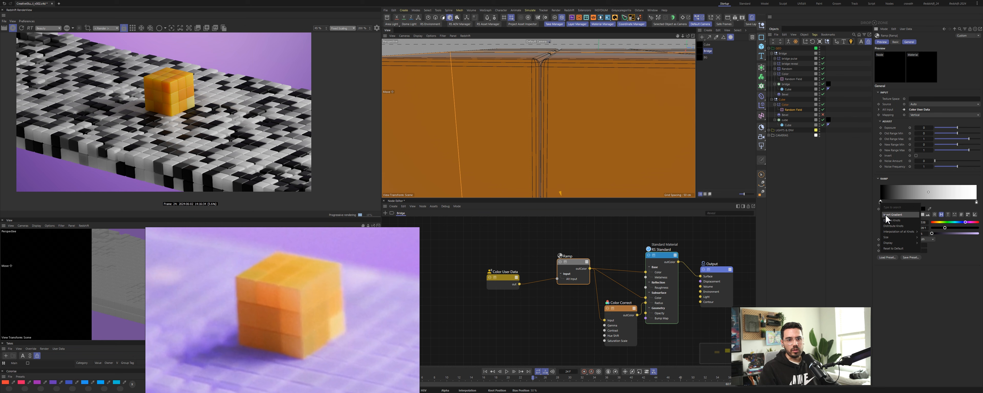
{"action": "mouse_move", "coordinate": [886, 237]}
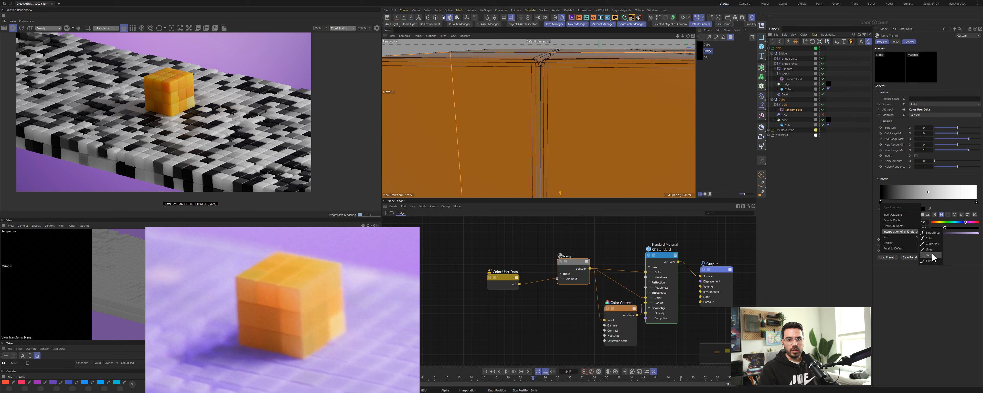
{"action": "left_click", "coordinate": [932, 254]}
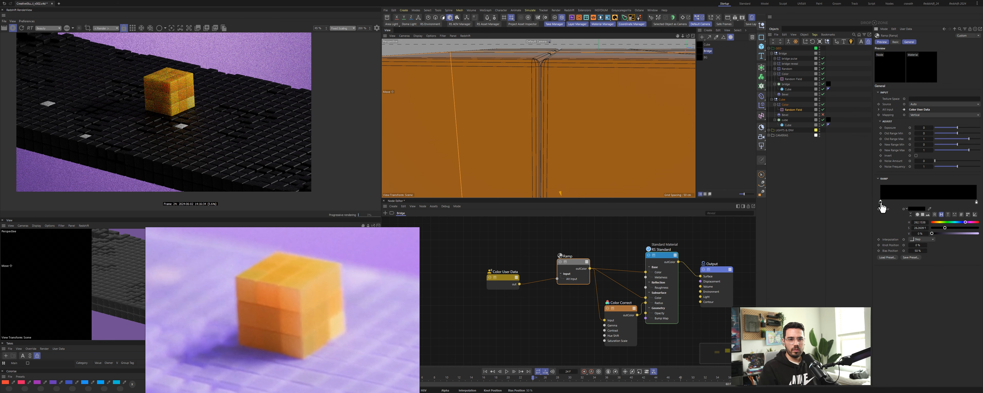
Step: Rework the Ramp gradient knots to a light lavender colour and set the knot's brightness value to 89%
{"action": "left_click", "coordinate": [354, 368]}
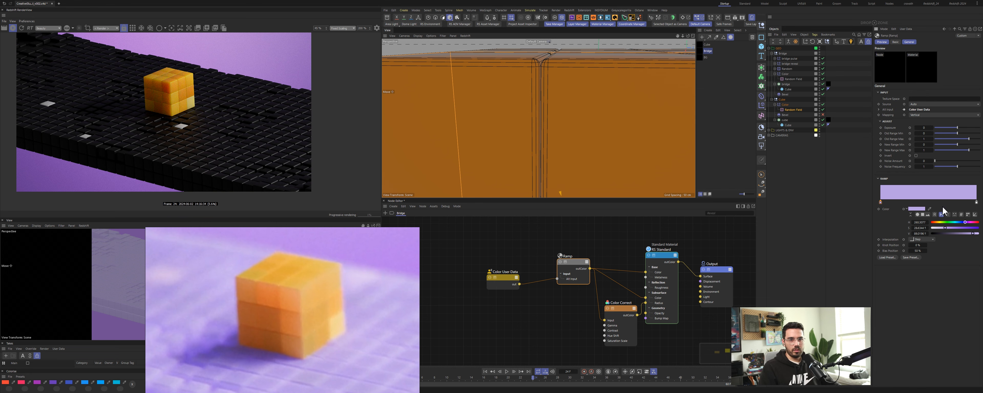
{"action": "left_click_drag", "start_coordinate": [976, 203], "coordinate": [934, 218]}
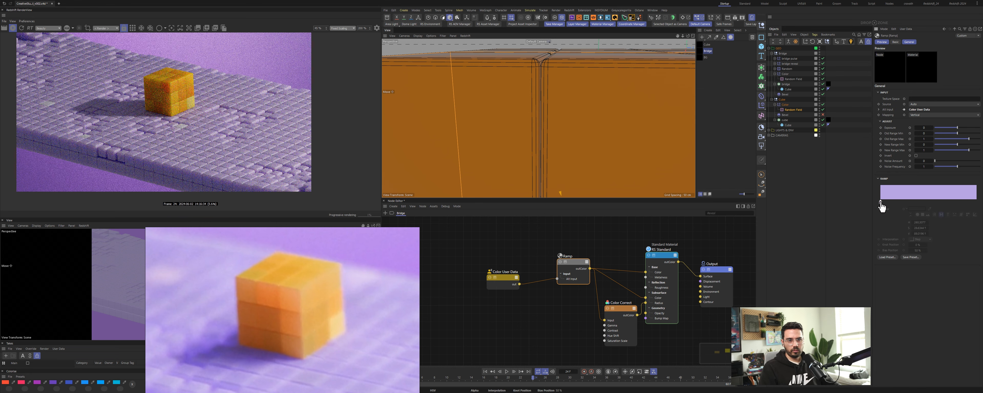
{"action": "left_click_drag", "start_coordinate": [881, 205], "coordinate": [978, 206], "text": "ctrl"}
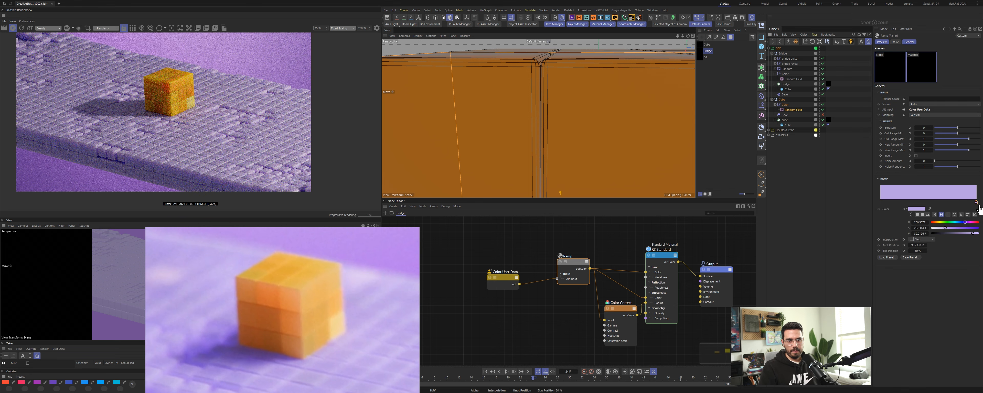
{"action": "double_click", "coordinate": [924, 234]}
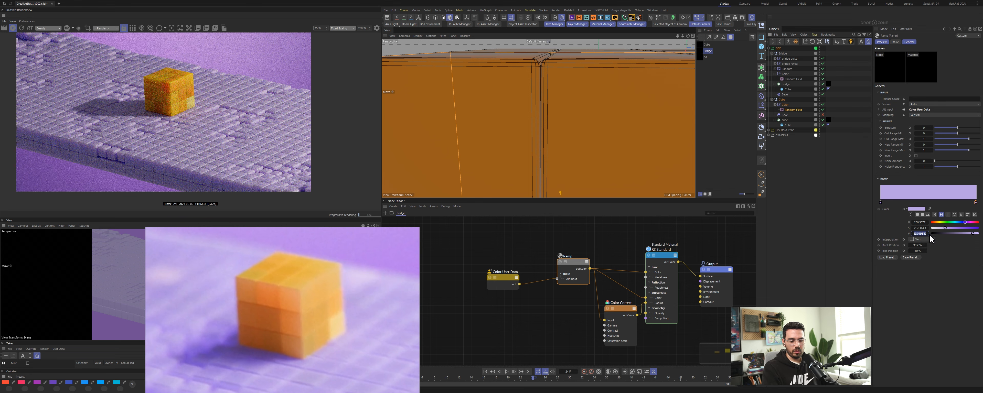
{"action": "type", "text": "89"}
{"action": "key", "text": "Return"}
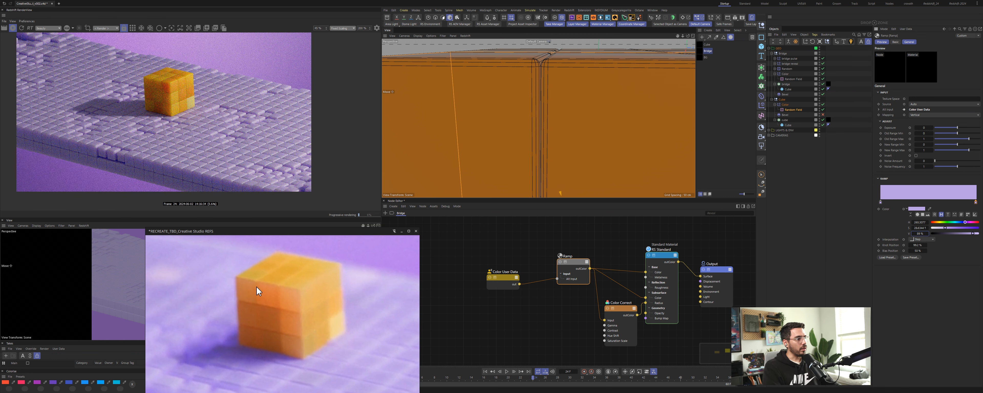
Step: Add a second Standard Material node to the node graph after studying the reference render
{"action": "scroll", "coordinate": [282, 309], "scroll_direction": "down", "scroll_amount": 4}
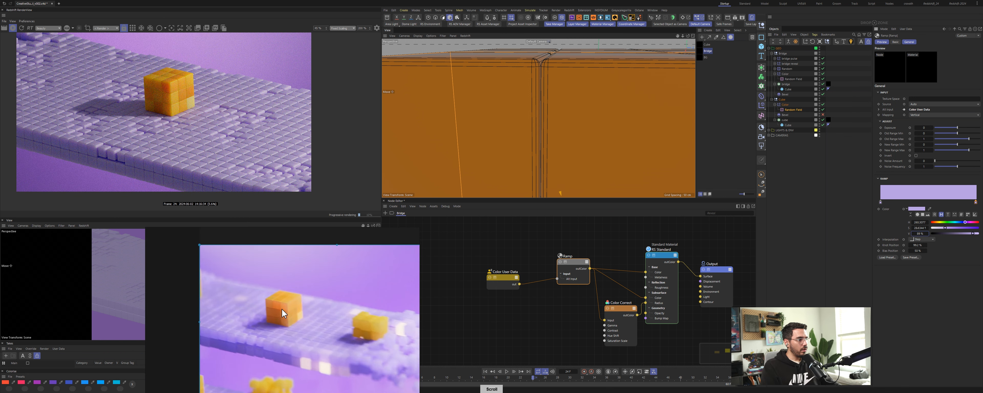
{"action": "scroll", "coordinate": [286, 310], "scroll_direction": "down", "scroll_amount": 2}
{"action": "left_click_drag", "start_coordinate": [373, 332], "coordinate": [321, 315]}
{"action": "scroll", "coordinate": [321, 316], "scroll_direction": "up", "scroll_amount": 4}
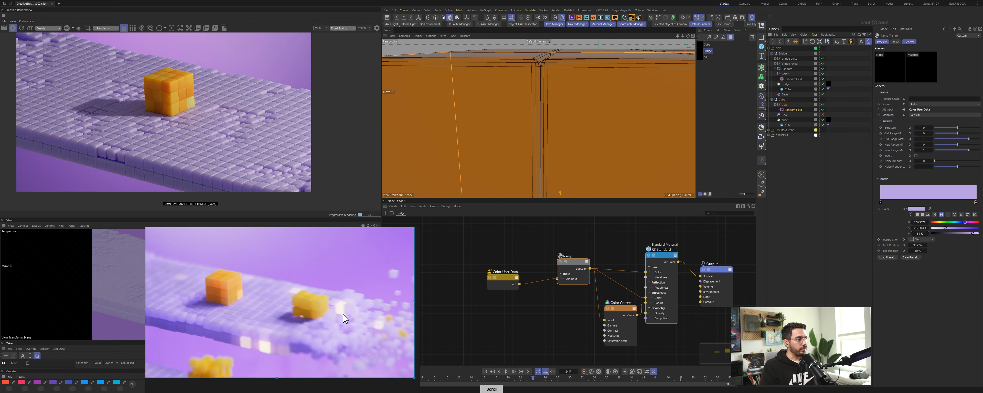
{"action": "left_click", "coordinate": [557, 246]}
{"action": "double_click", "coordinate": [557, 245]}
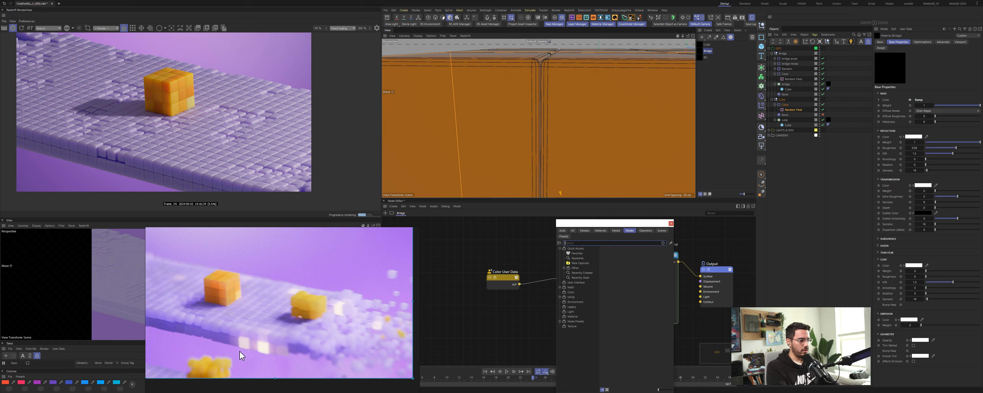
{"action": "type", "text": "s"}
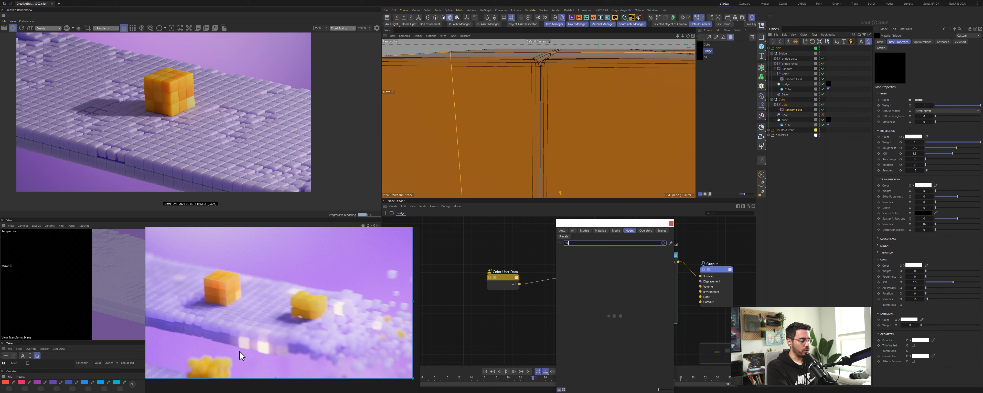
{"action": "type", "text": "tand"}
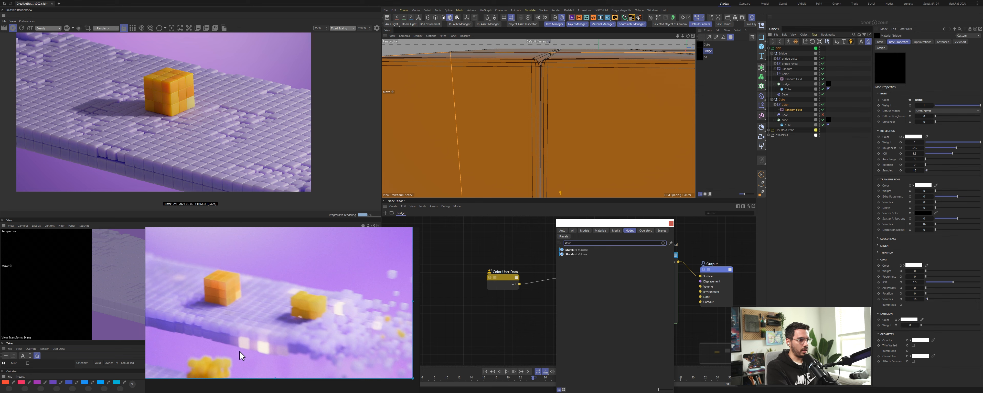
{"action": "key", "text": "Down"}
{"action": "key", "text": "Return"}
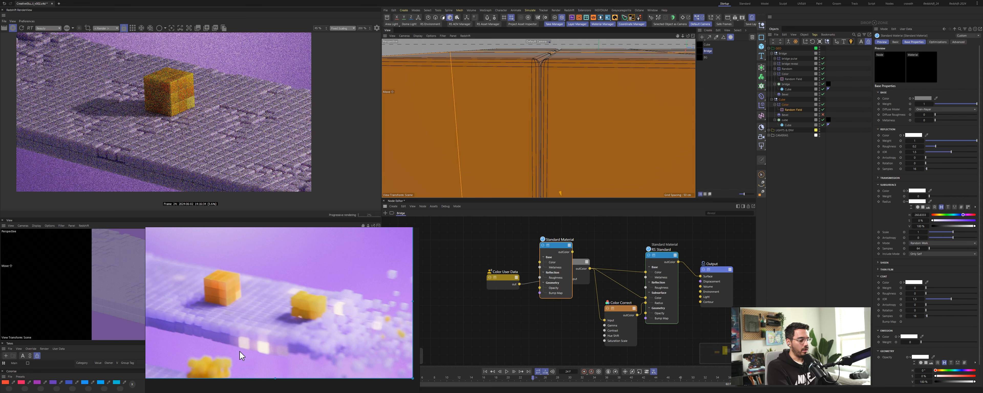
Step: Add a Material Blender node to the graph
{"action": "left_click_drag", "start_coordinate": [469, 241], "coordinate": [567, 260]}
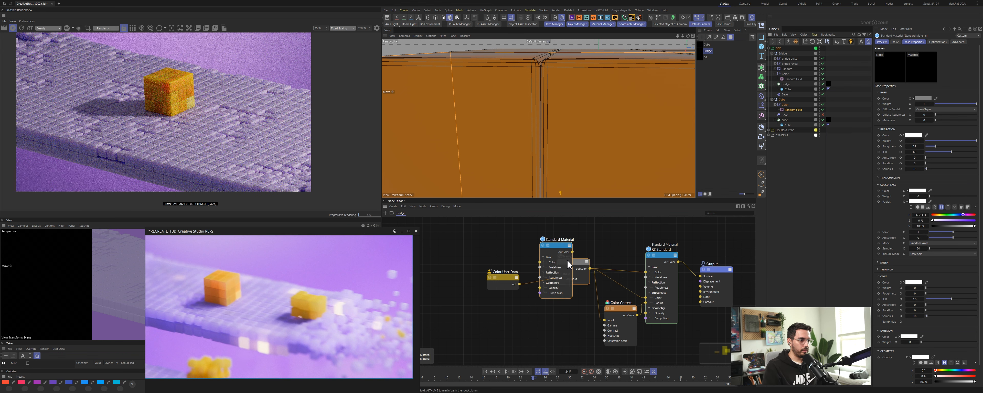
{"action": "type", "text": "c"}
{"action": "type", "text": "blend"}
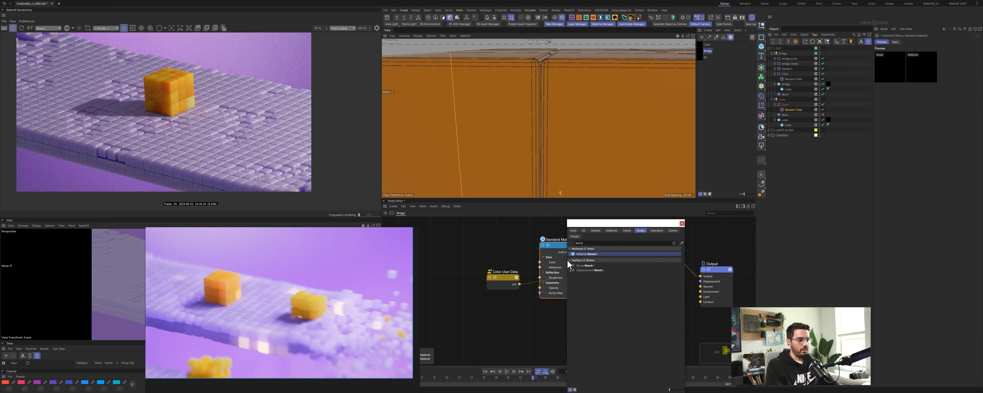
{"action": "key", "text": "Return"}
{"action": "left_click_drag", "start_coordinate": [675, 231], "coordinate": [683, 231]}
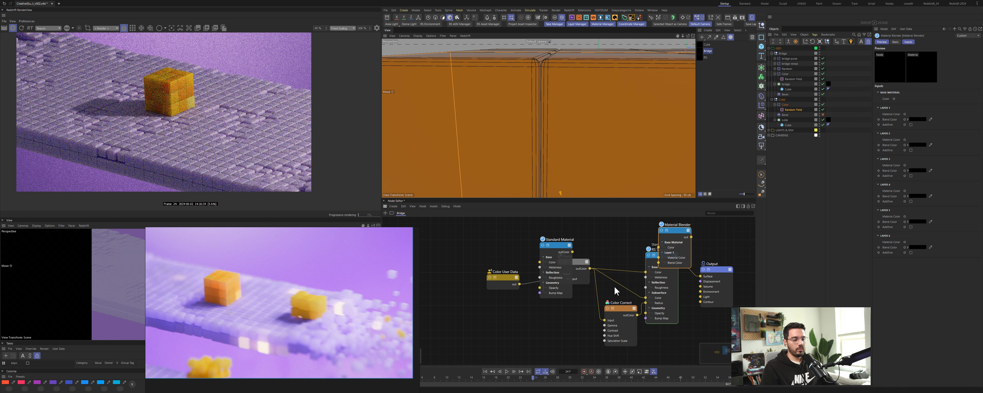
Step: Connect the Material Blender's output to the Output node's Surface input
{"action": "key", "text": "space"}
{"action": "left_click_drag", "start_coordinate": [601, 274], "coordinate": [632, 252]}
{"action": "middle_click_drag", "start_coordinate": [630, 252], "coordinate": [568, 280], "text": "alt"}
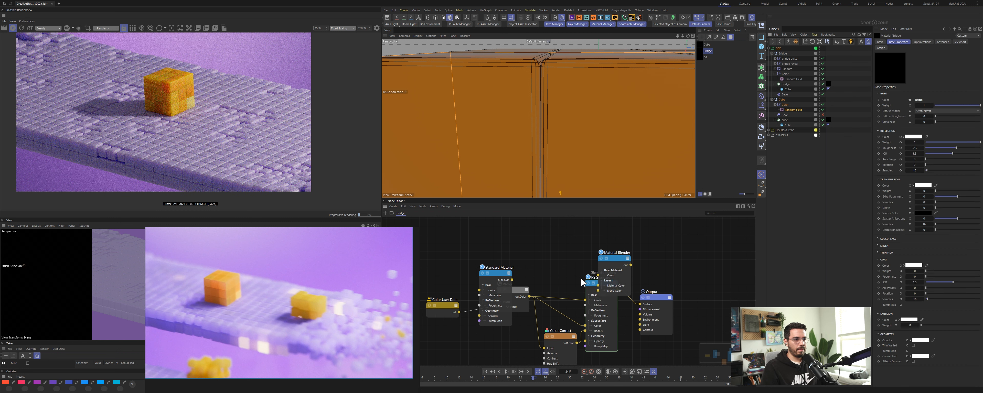
{"action": "left_click_drag", "start_coordinate": [620, 264], "coordinate": [627, 238]}
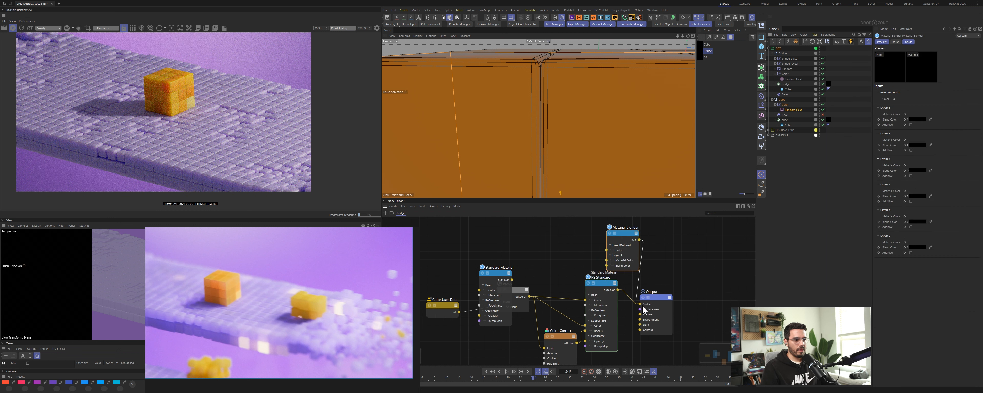
{"action": "left_click_drag", "start_coordinate": [661, 303], "coordinate": [711, 295]}
{"action": "left_click_drag", "start_coordinate": [627, 229], "coordinate": [602, 222]}
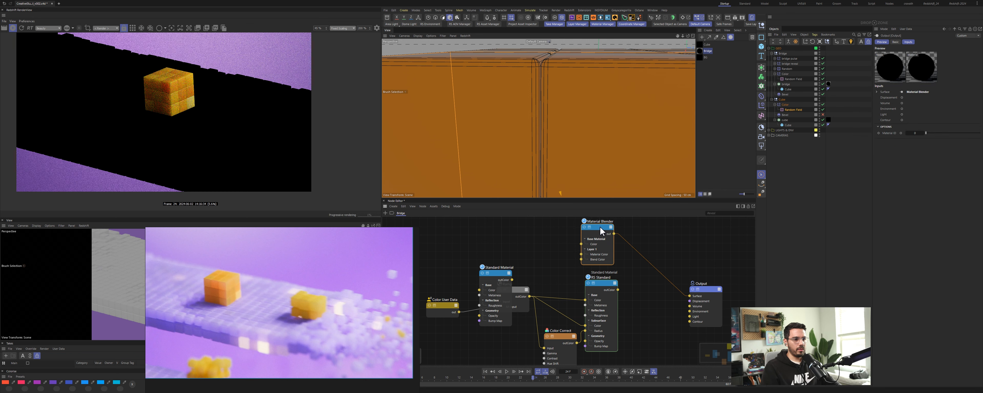
Step: Rename the RS Standard node to Purple and the new Standard Material node to Emissive
{"action": "left_click_drag", "start_coordinate": [611, 289], "coordinate": [609, 290]}
{"action": "double_click", "coordinate": [600, 279]}
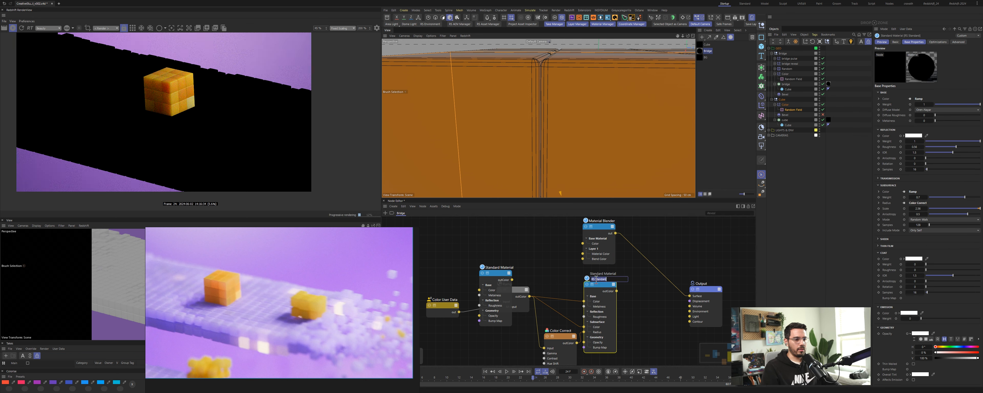
{"action": "type", "text": "Purple"}
{"action": "key", "text": "Return"}
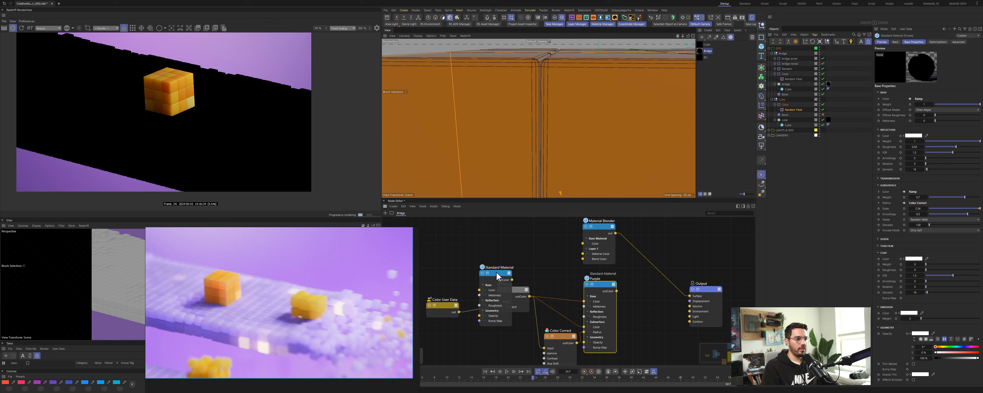
{"action": "left_click_drag", "start_coordinate": [497, 275], "coordinate": [539, 246]}
{"action": "double_click", "coordinate": [539, 241]}
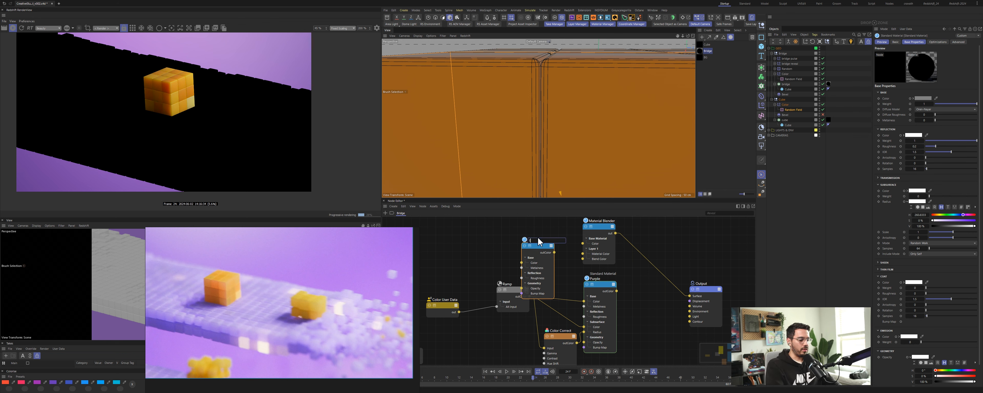
{"action": "type", "text": "Emissive"}
{"action": "key", "text": "Return"}
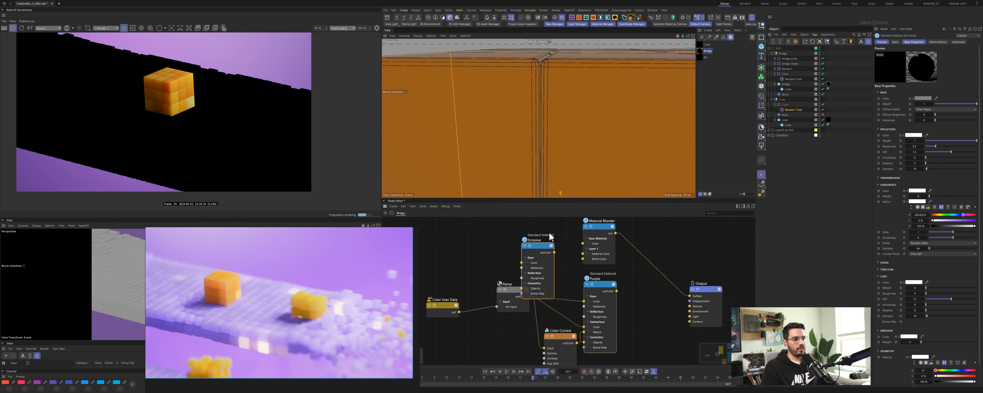
Step: Connect the Emissive material into the Material Blender's Layer 1 material colour
{"action": "middle_click_drag", "start_coordinate": [551, 237], "coordinate": [558, 285]}
{"action": "left_click_drag", "start_coordinate": [561, 305], "coordinate": [593, 308]}
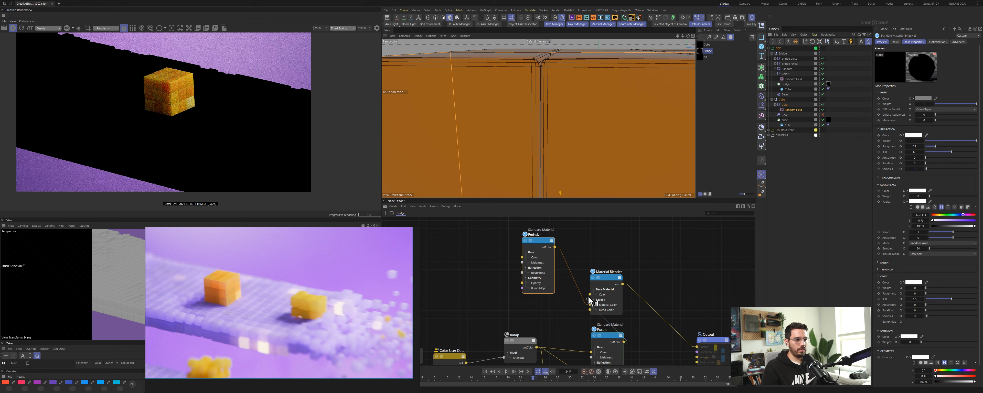
{"action": "left_click_drag", "start_coordinate": [608, 284], "coordinate": [672, 325]}
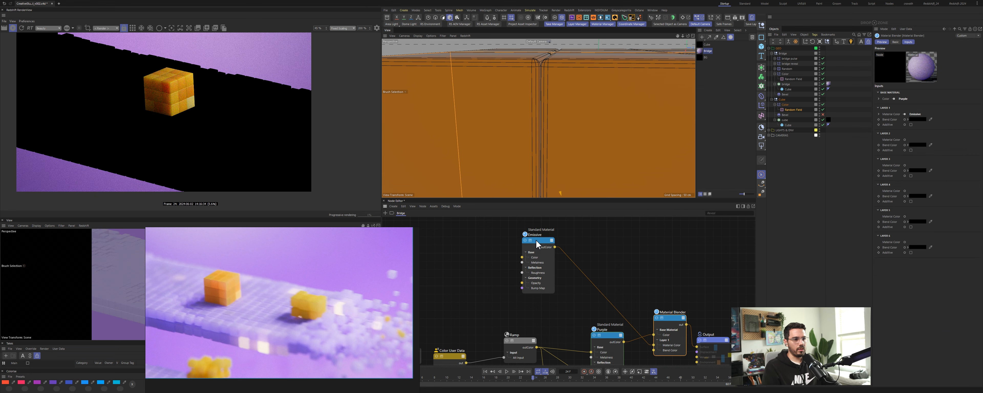
Step: Rearrange the material nodes and enlarge the node editor panel
{"action": "left_click_drag", "start_coordinate": [539, 245], "coordinate": [607, 257]}
{"action": "middle_click_drag", "start_coordinate": [606, 253], "coordinate": [607, 176]}
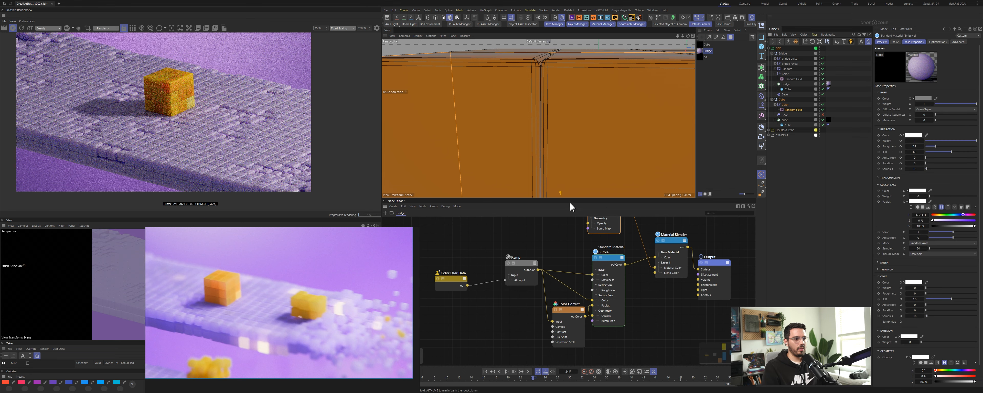
{"action": "left_click_drag", "start_coordinate": [569, 198], "coordinate": [568, 92]}
{"action": "middle_click_drag", "start_coordinate": [564, 171], "coordinate": [561, 250]}
{"action": "left_click_drag", "start_coordinate": [441, 220], "coordinate": [633, 344]}
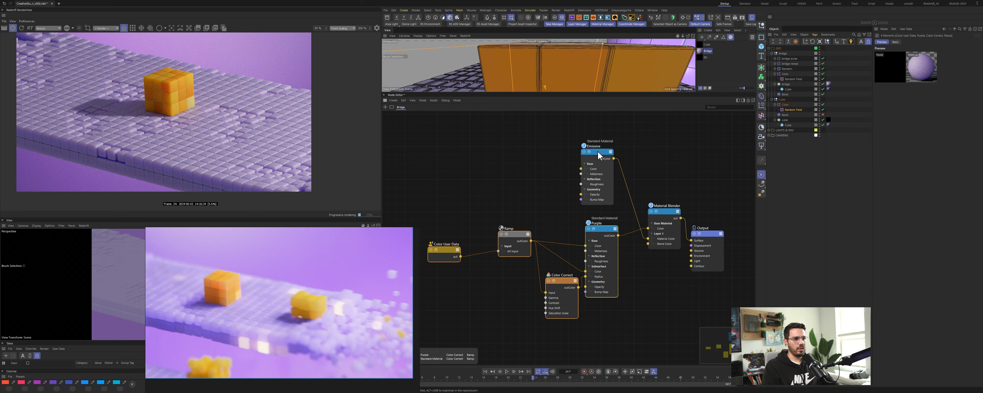
Step: Move the Emissive material node below the Purple material and tidy the surrounding node layout
{"action": "left_click_drag", "start_coordinate": [598, 152], "coordinate": [604, 327]}
{"action": "left_click_drag", "start_coordinate": [440, 179], "coordinate": [612, 348]}
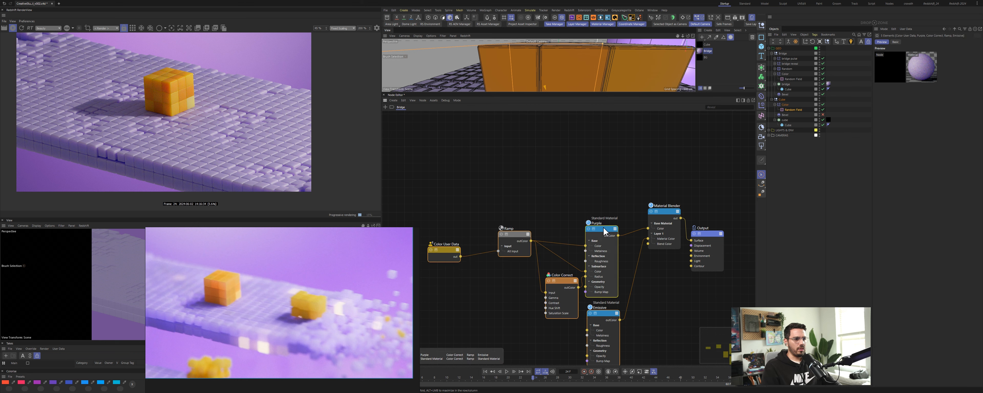
{"action": "left_click_drag", "start_coordinate": [603, 229], "coordinate": [606, 180]}
{"action": "left_click", "coordinate": [620, 162]}
{"action": "left_click_drag", "start_coordinate": [568, 234], "coordinate": [562, 230]}
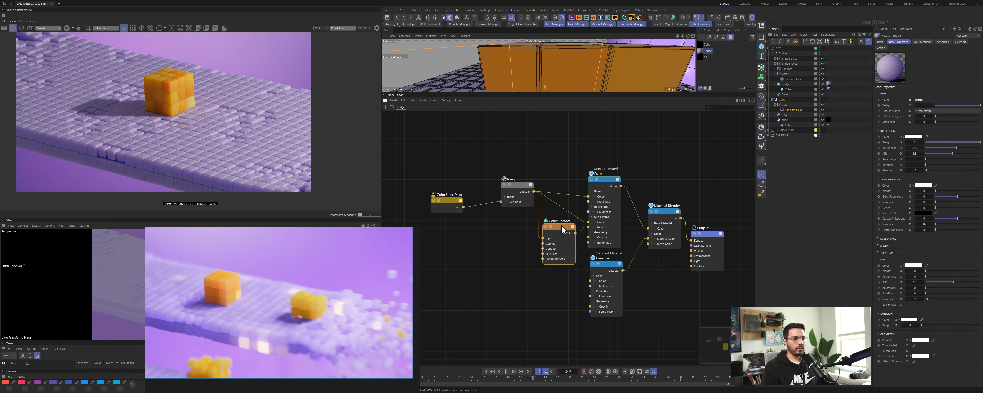
{"action": "left_click_drag", "start_coordinate": [430, 154], "coordinate": [616, 259]}
{"action": "left_click_drag", "start_coordinate": [607, 179], "coordinate": [603, 147]}
{"action": "left_click_drag", "start_coordinate": [599, 264], "coordinate": [600, 266]}
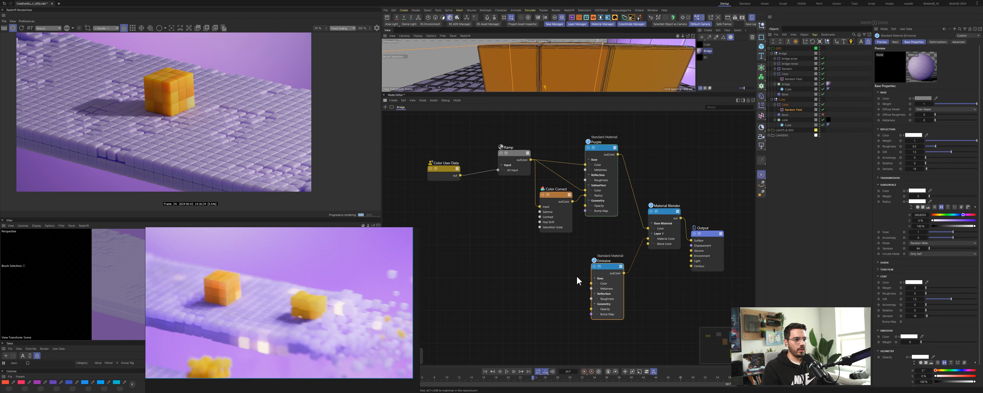
Step: Duplicate the Color User Data node beneath the existing one
{"action": "left_click", "coordinate": [525, 297]}
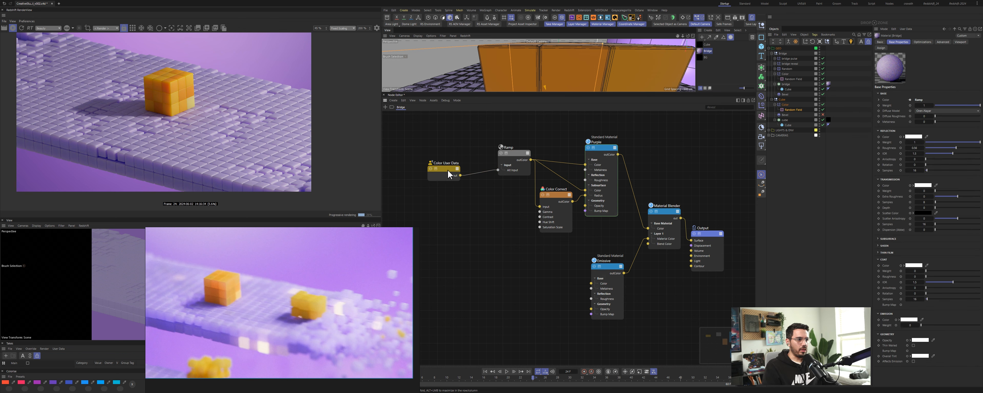
{"action": "left_click_drag", "start_coordinate": [497, 280], "coordinate": [499, 280]}
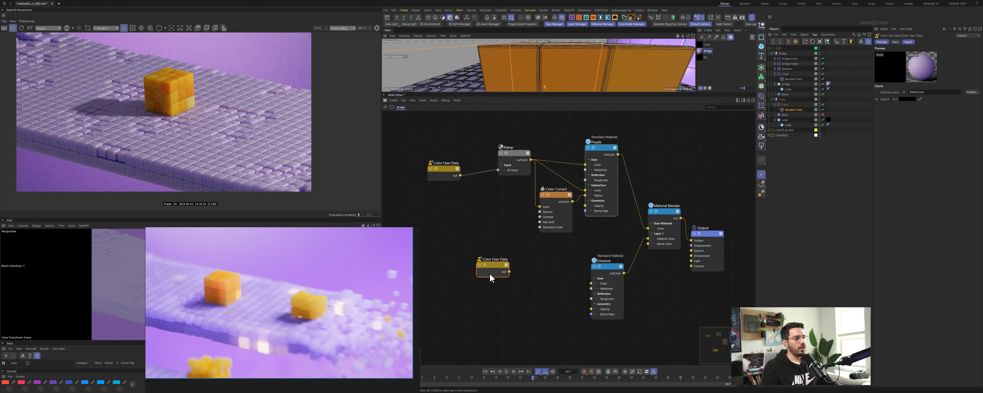
{"action": "double_click", "coordinate": [501, 267]}
{"action": "type", "text": "user"}
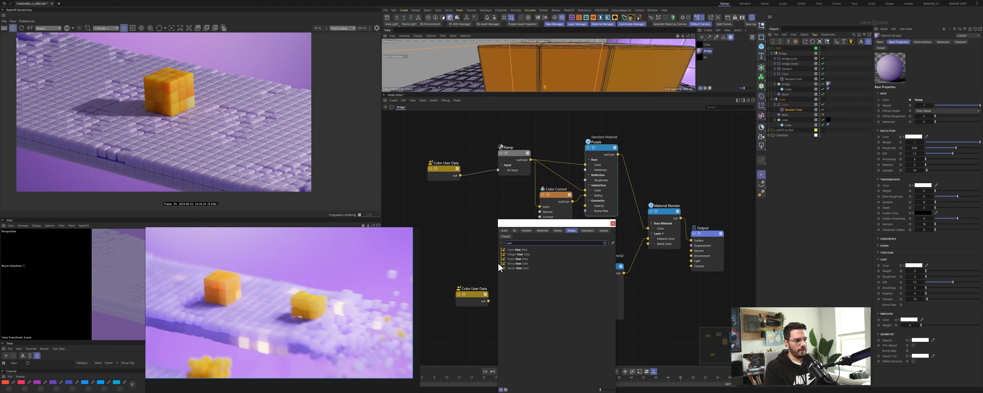
{"action": "key", "text": "Down"}
{"action": "key", "text": "Down"}
{"action": "key", "text": "Down"}
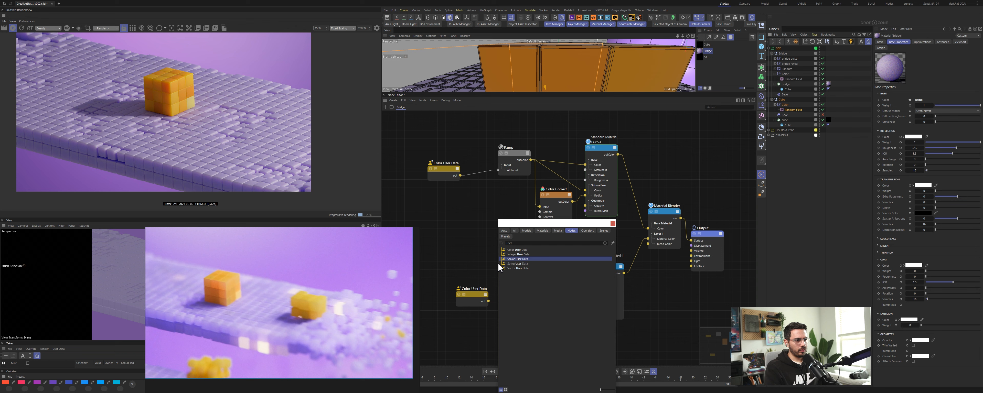
{"action": "key", "text": "Up"}
{"action": "key", "text": "Up"}
{"action": "key", "text": "Escape"}
Step: Set the new Color User Data node's attribute to the random field data
{"action": "left_click", "coordinate": [474, 294]}
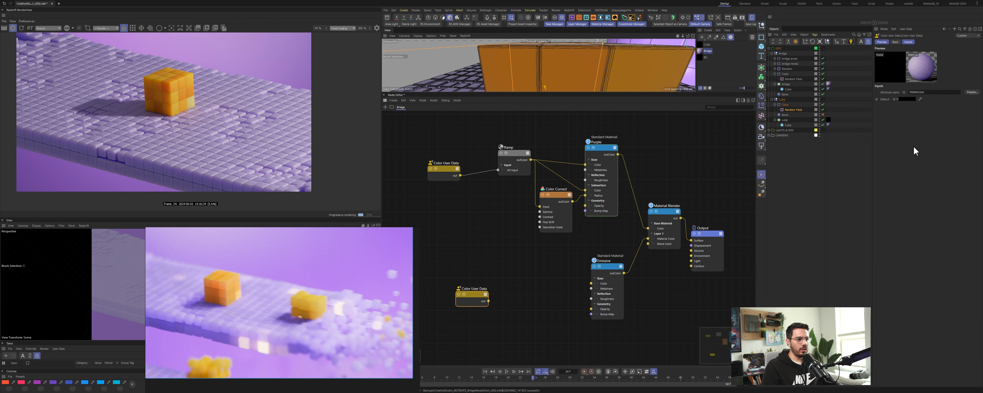
{"action": "left_click", "coordinate": [968, 93]}
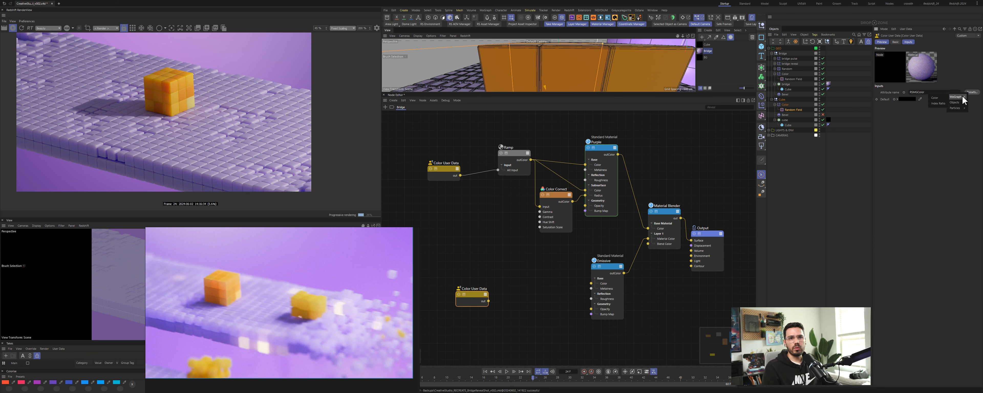
{"action": "left_click", "coordinate": [939, 103]}
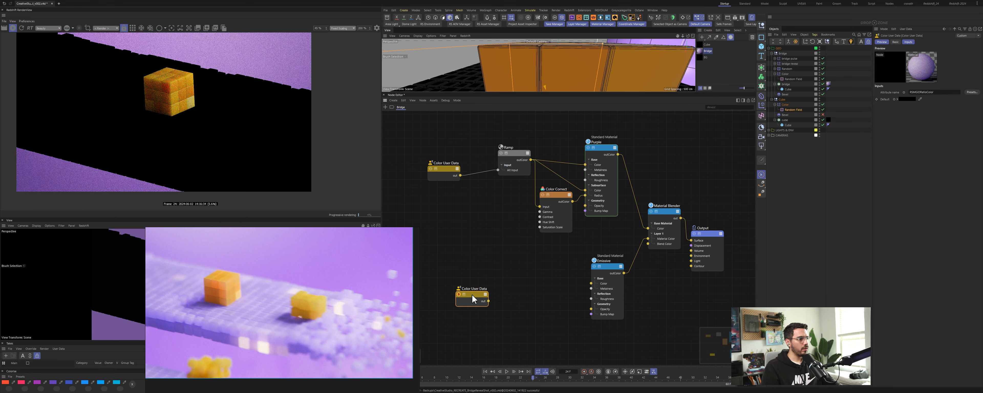
{"action": "left_click", "coordinate": [972, 92]}
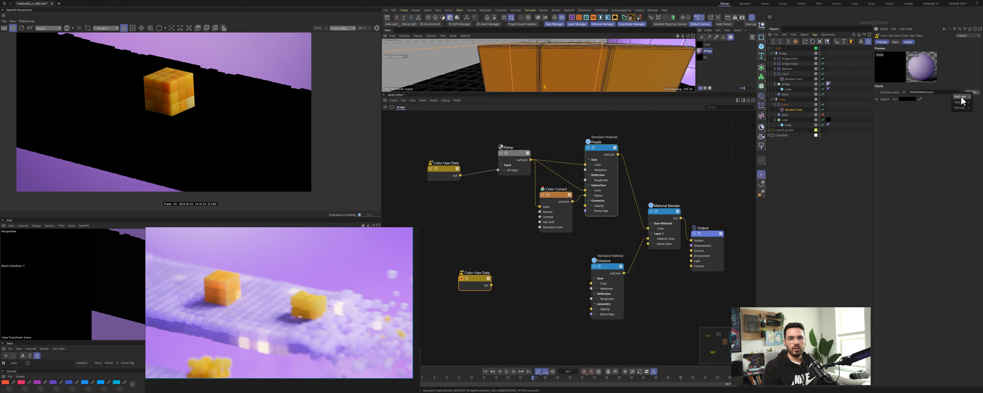
{"action": "left_click", "coordinate": [942, 97]}
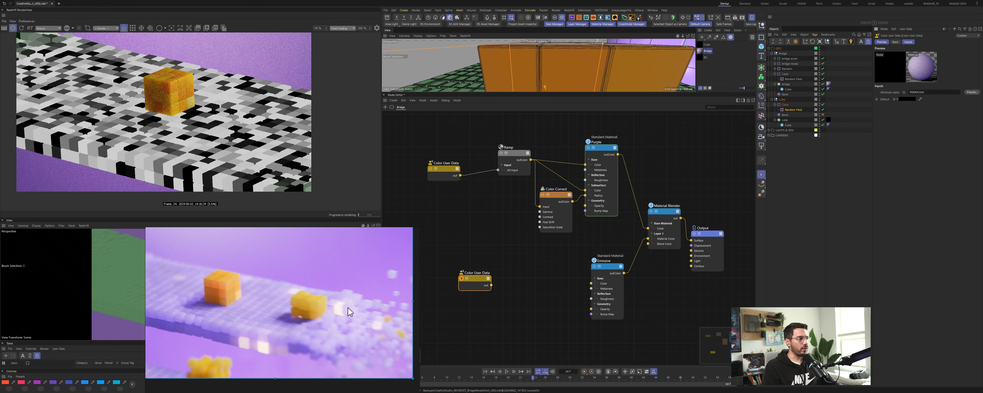
Step: Add a Ramp node and connect the new Color User Data output into the Ramp's input
{"action": "double_click", "coordinate": [499, 284]}
{"action": "type", "text": "ramp"}
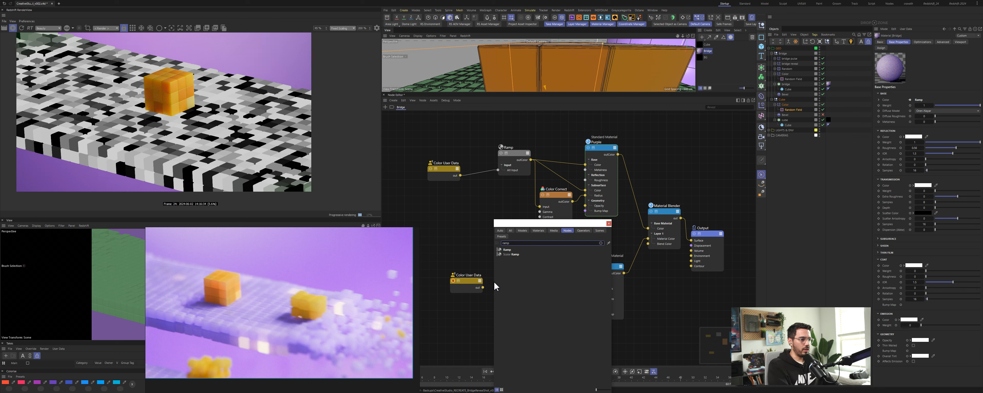
{"action": "left_click", "coordinate": [514, 250]}
{"action": "left_click_drag", "start_coordinate": [490, 263], "coordinate": [508, 289]}
{"action": "mouse_move", "coordinate": [530, 299]}
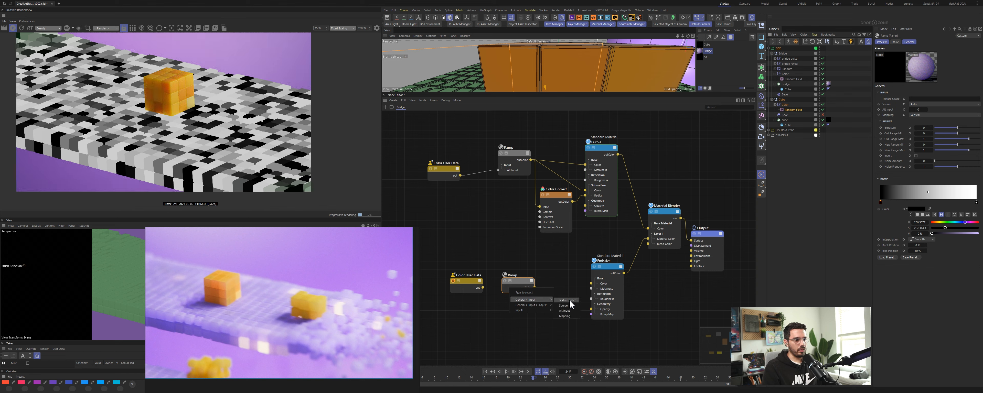
{"action": "left_click", "coordinate": [565, 310]}
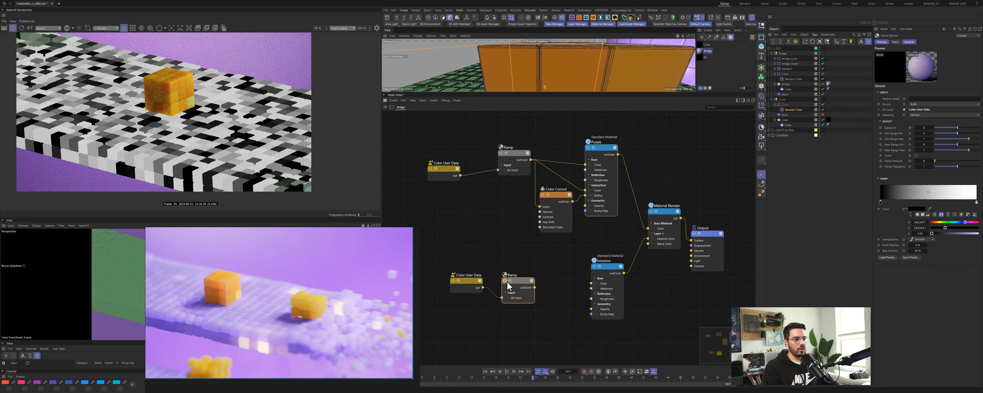
Step: Move the new Ramp's black knot to the white end of its gradient and reposition the two nodes
{"action": "left_click_drag", "start_coordinate": [507, 282], "coordinate": [508, 275]}
{"action": "left_click_drag", "start_coordinate": [881, 202], "coordinate": [974, 206]}
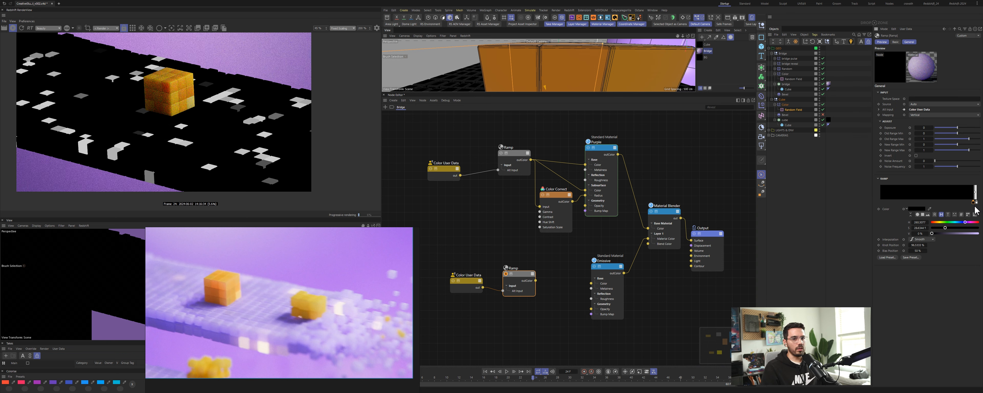
{"action": "left_click_drag", "start_coordinate": [976, 204], "coordinate": [977, 205]}
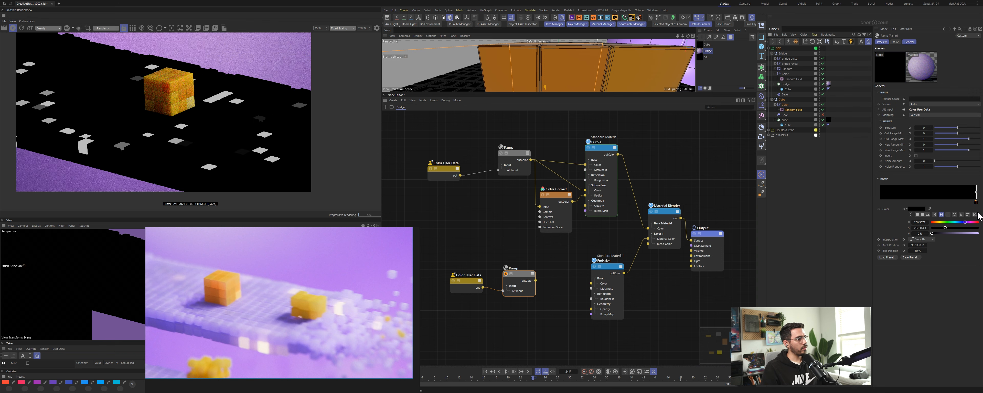
{"action": "left_click_drag", "start_coordinate": [480, 282], "coordinate": [524, 272]}
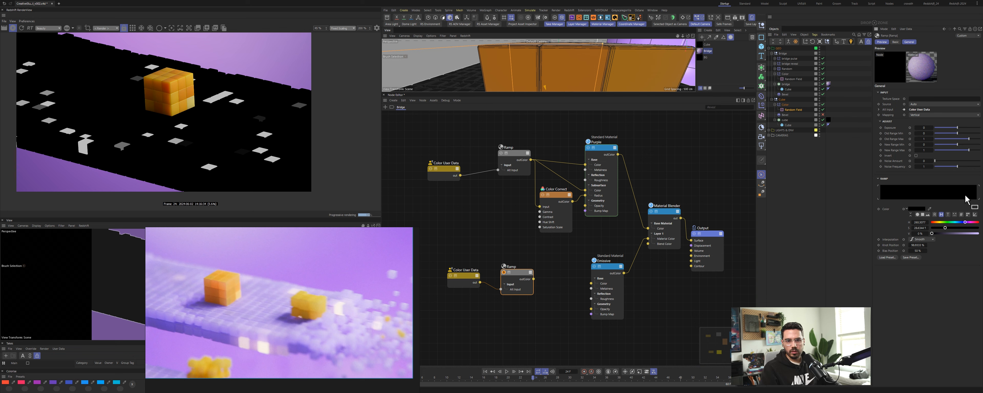
Step: Change the Ramp's knot interpolation and fine-tune the knot positions at the gradient's white end
{"action": "scroll", "coordinate": [958, 195], "scroll_direction": "down", "scroll_amount": 3}
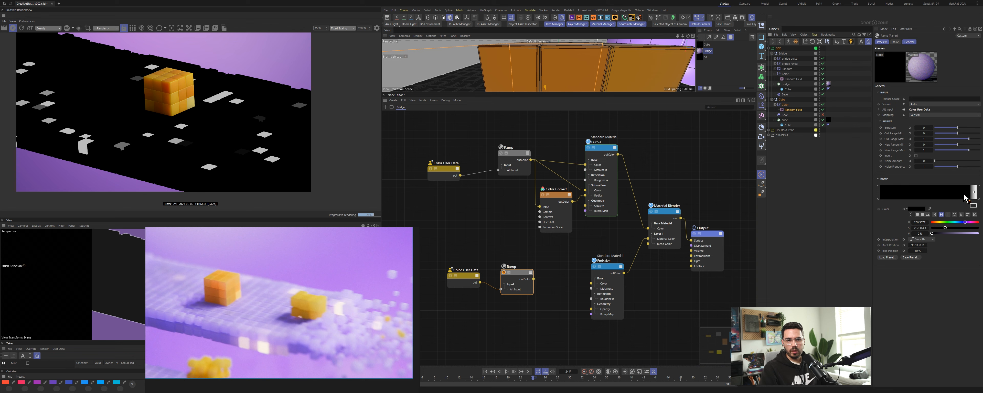
{"action": "left_click_drag", "start_coordinate": [969, 208], "coordinate": [970, 207]}
{"action": "right_click", "coordinate": [968, 204]}
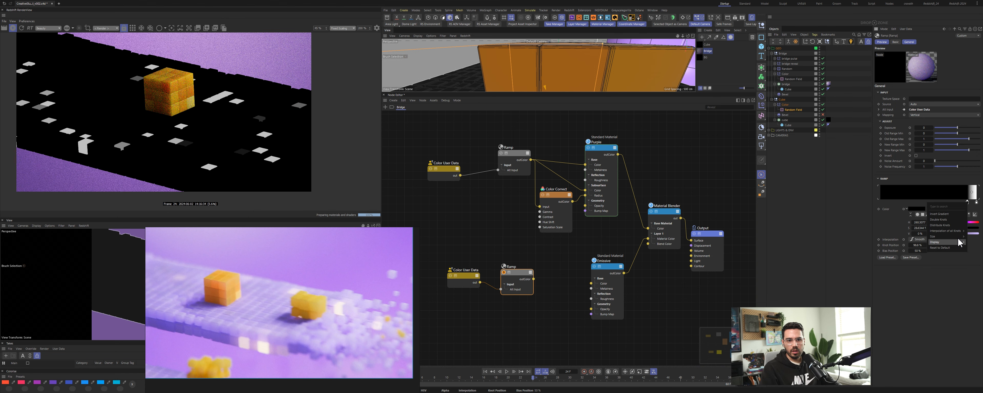
{"action": "mouse_move", "coordinate": [950, 231]}
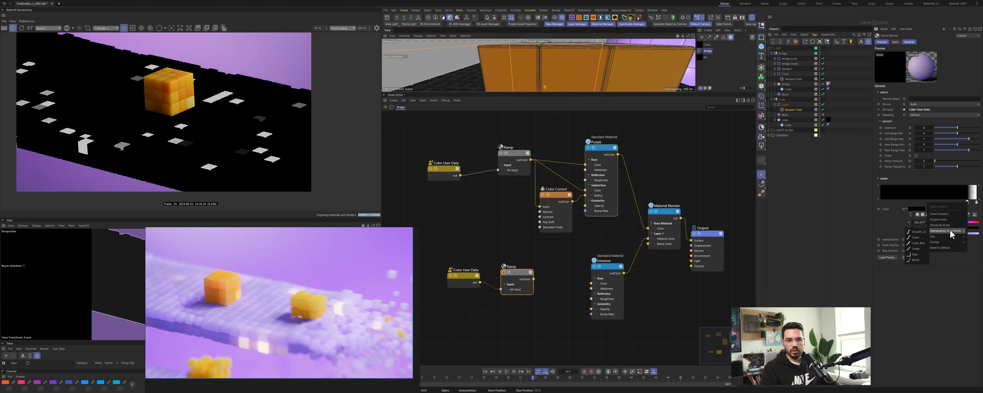
{"action": "left_click", "coordinate": [922, 254]}
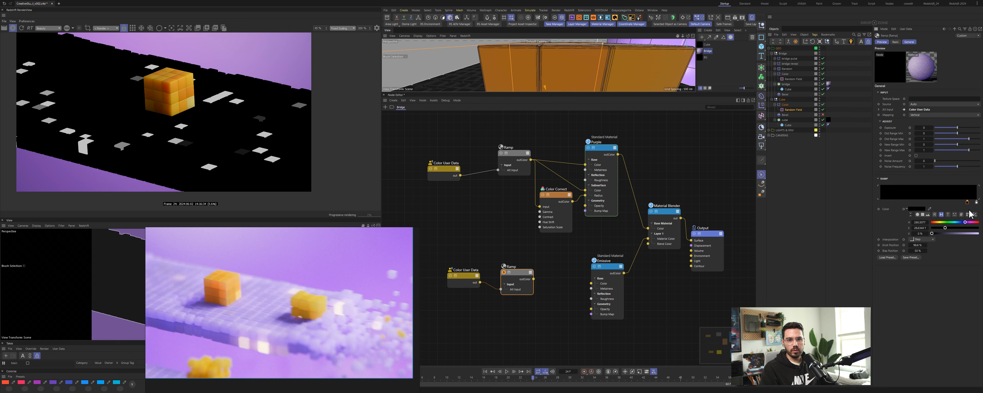
{"action": "left_click_drag", "start_coordinate": [969, 206], "coordinate": [880, 206]}
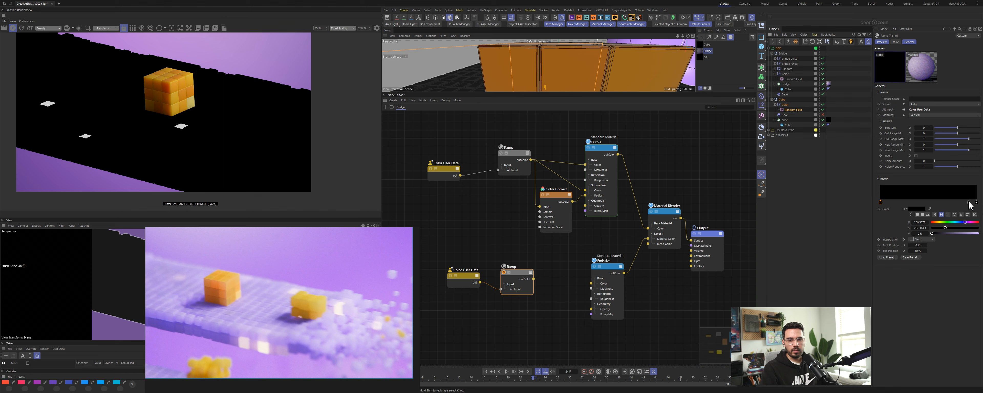
{"action": "left_click", "coordinate": [977, 202]}
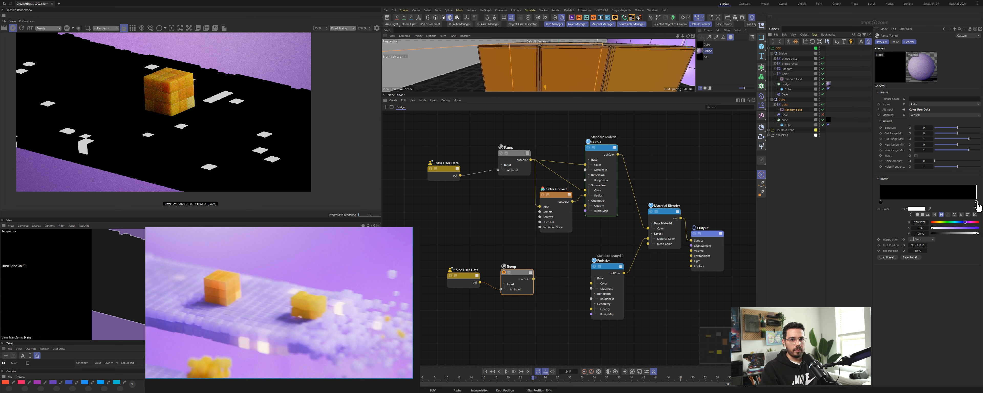
{"action": "left_click", "coordinate": [976, 204]}
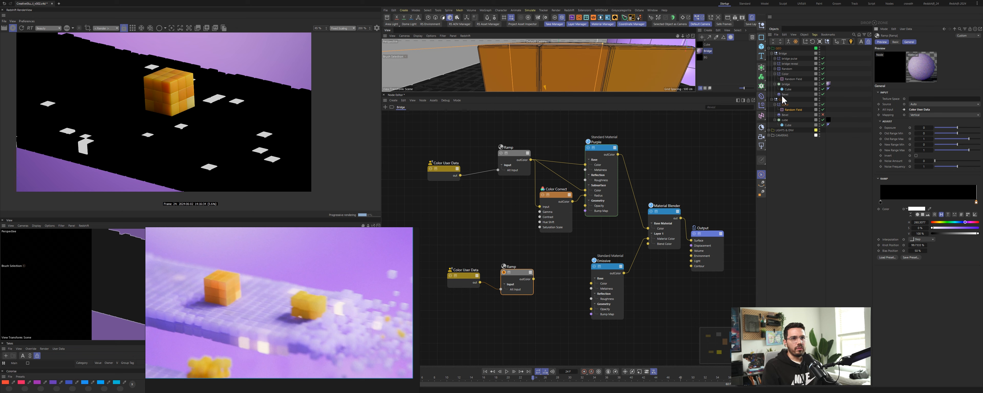
Step: Select the random field object and change its seed in the Field settings
{"action": "left_click", "coordinate": [793, 111]}
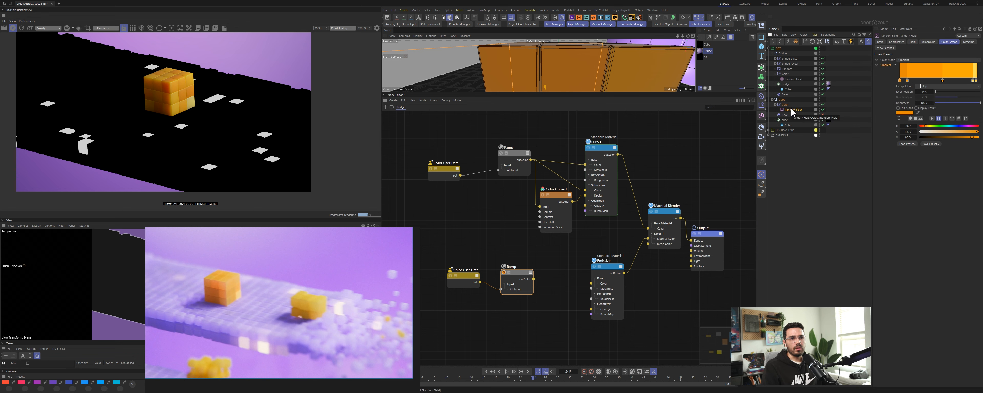
{"action": "left_click", "coordinate": [795, 79]}
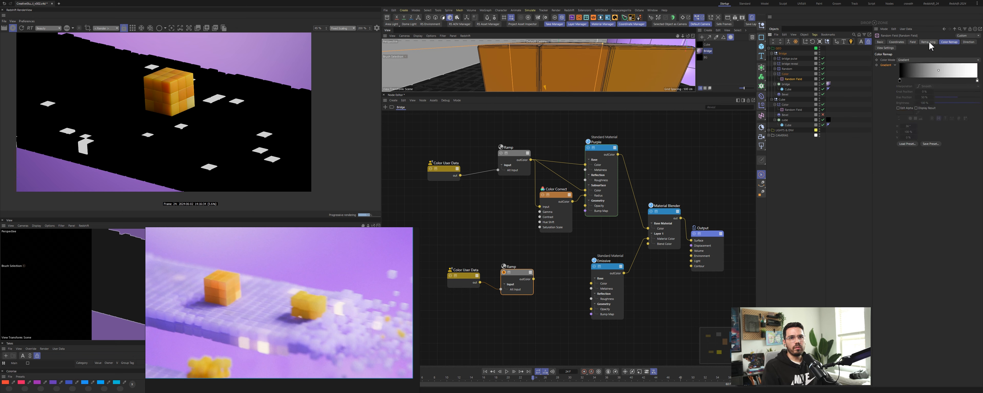
{"action": "left_click", "coordinate": [914, 42]}
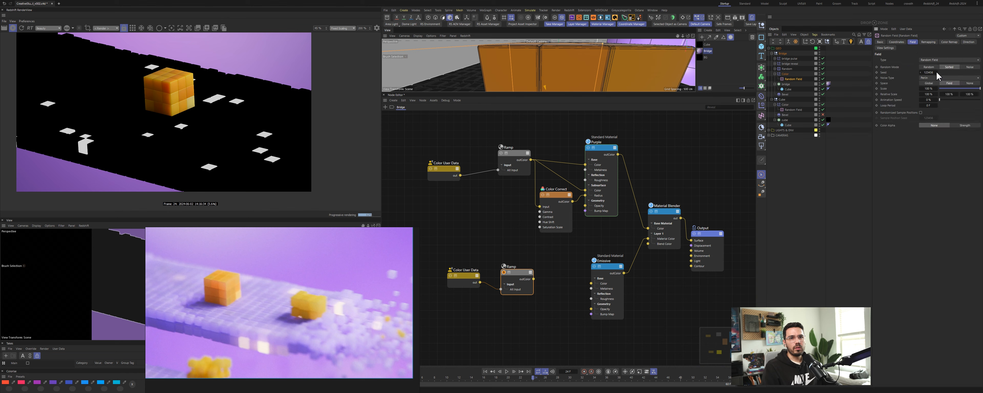
{"action": "left_click", "coordinate": [937, 72]}
{"action": "left_click", "coordinate": [937, 72]}
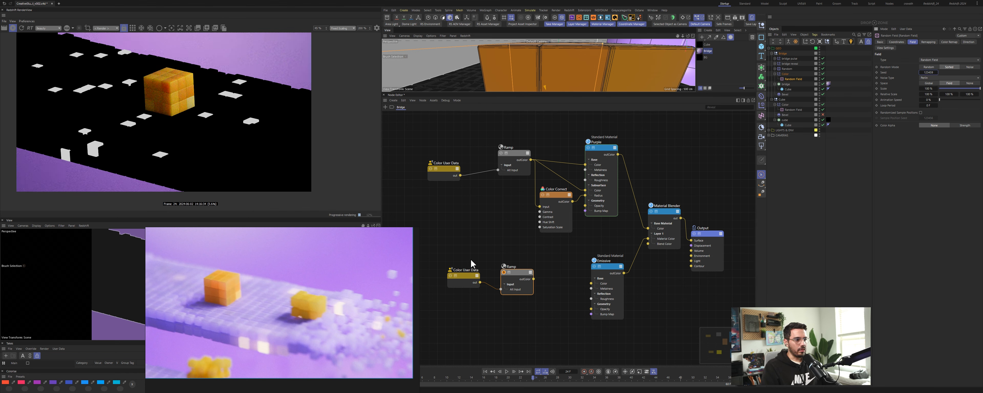
Step: Adjust the new Ramp's white-end knot position once more
{"action": "double_click", "coordinate": [514, 259]}
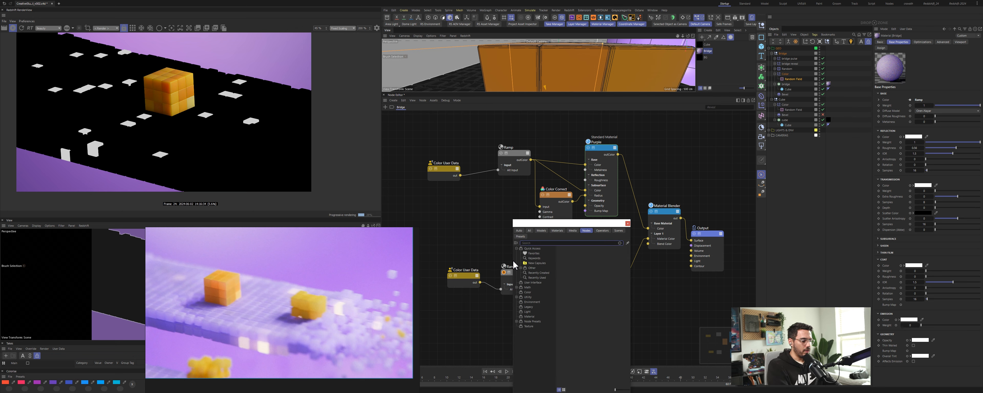
{"action": "left_click", "coordinate": [508, 288]}
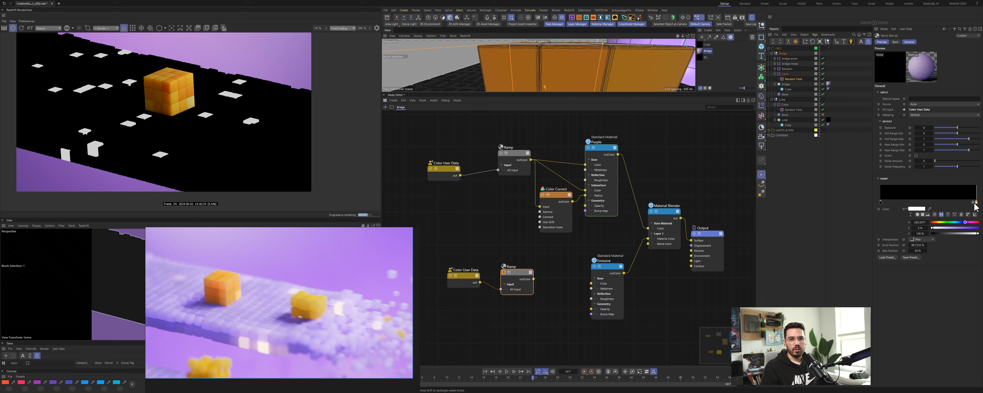
{"action": "left_click_drag", "start_coordinate": [976, 206], "coordinate": [966, 195]}
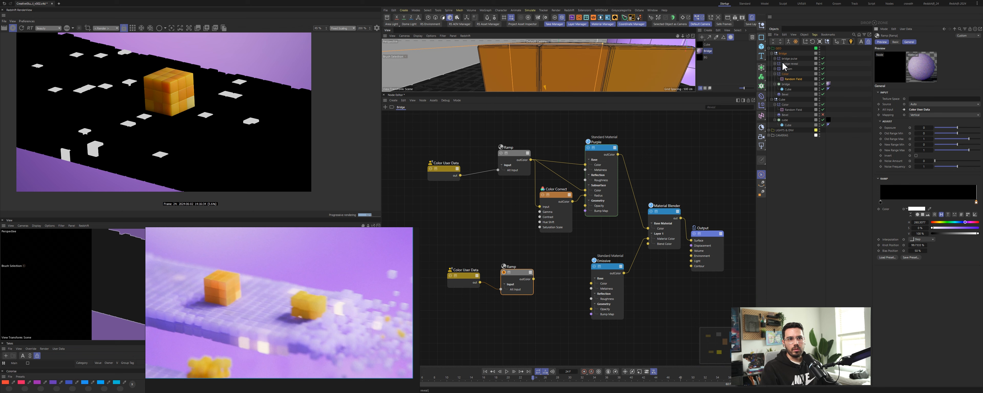
Step: Shift the random field's Color Remap gradient knot towards the white end and collapse the object hierarchy
{"action": "left_click", "coordinate": [792, 79]}
{"action": "left_click", "coordinate": [928, 42]}
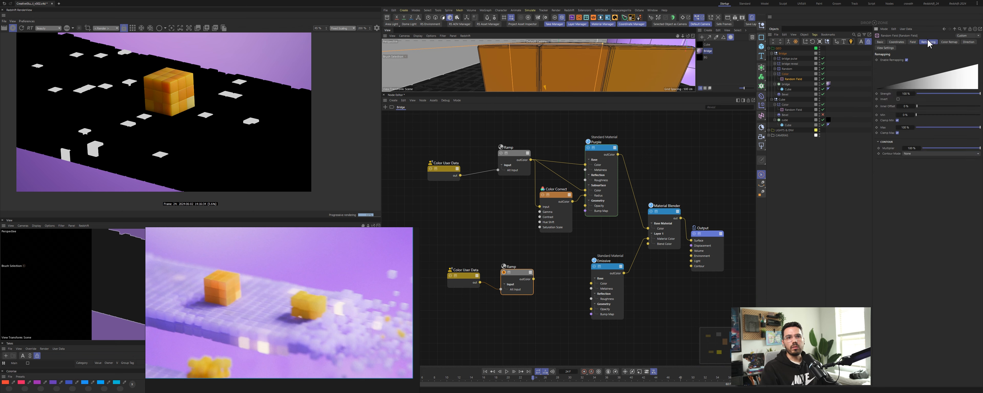
{"action": "left_click", "coordinate": [947, 43]}
{"action": "left_click_drag", "start_coordinate": [901, 80], "coordinate": [945, 86]}
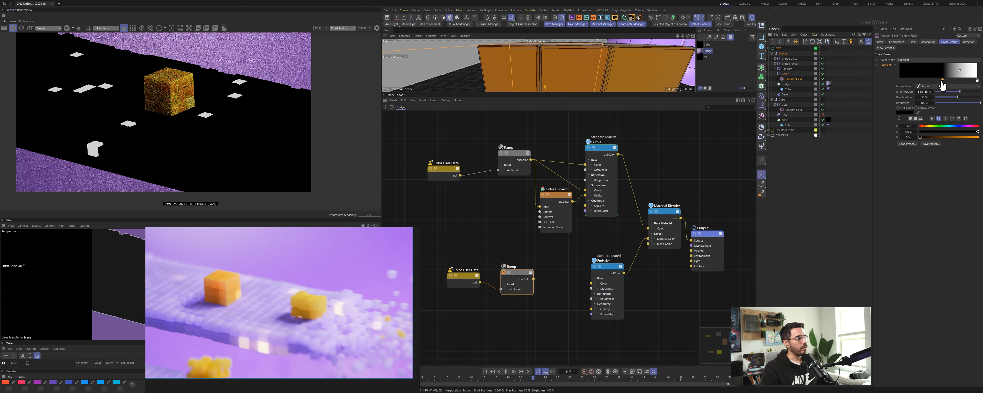
{"action": "left_click", "coordinate": [771, 100]}
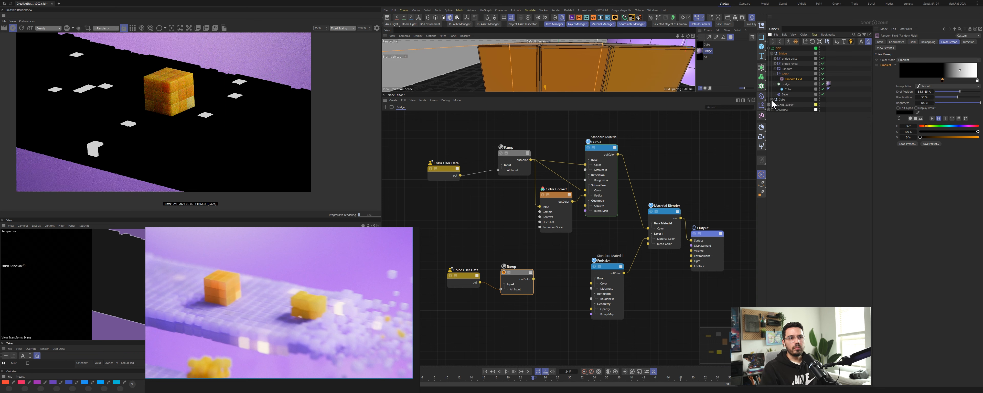
Step: Rename the voxel's colour field object as Color Base purple
{"action": "double_click", "coordinate": [790, 74]}
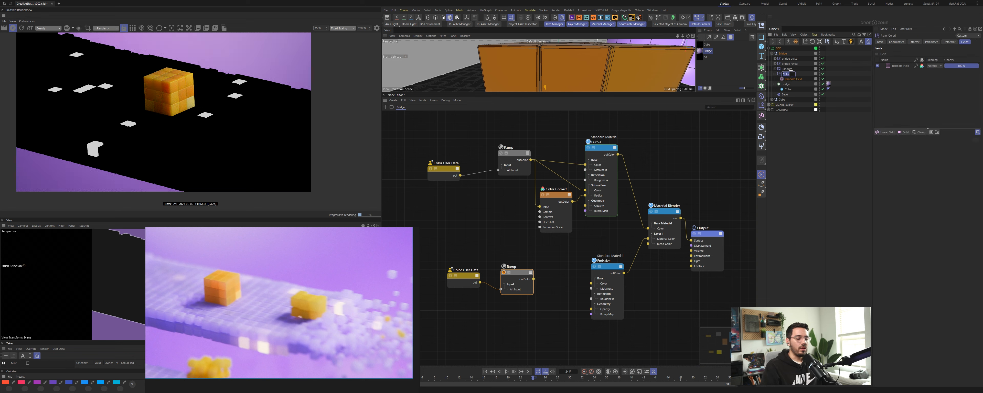
{"action": "left_click", "coordinate": [792, 74]}
{"action": "type", "text": "-"}
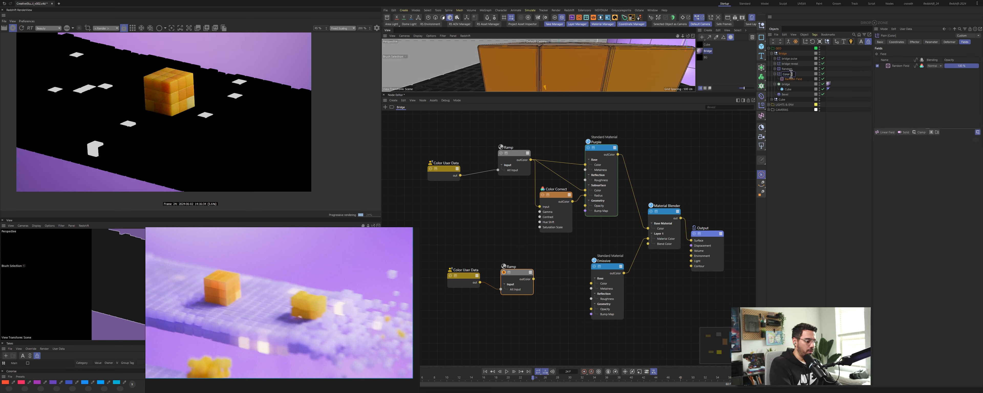
{"action": "type", "text": "Base purple"}
{"action": "key", "text": "Return"}
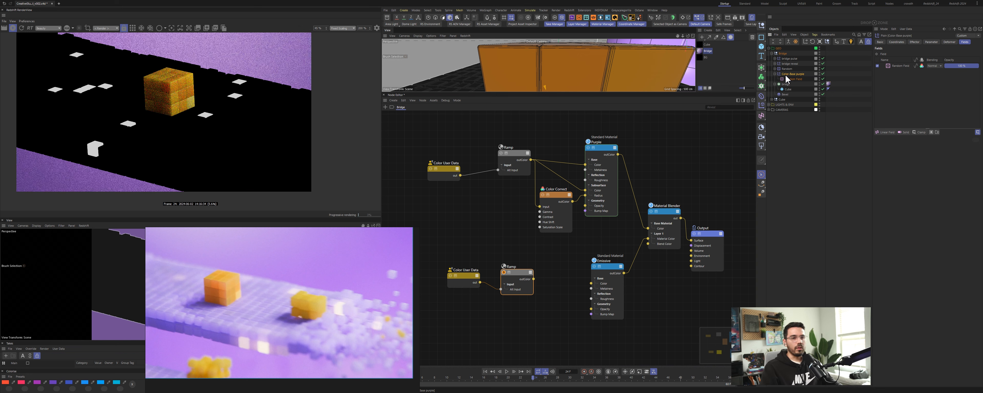
Step: Duplicate the Color Base purple field object and rename the copy Color Material Blender
{"action": "left_click_drag", "start_coordinate": [787, 75], "coordinate": [788, 71], "text": "ctrl"}
{"action": "double_click", "coordinate": [798, 74]}
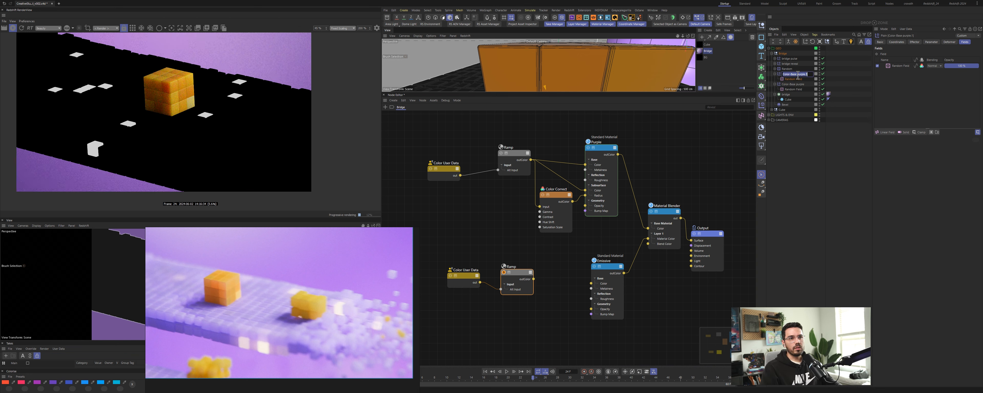
{"action": "left_click", "coordinate": [791, 73]}
{"action": "key", "text": "shift+End"}
{"action": "key", "text": "Delete"}
{"action": "type", "text": "Materia"}
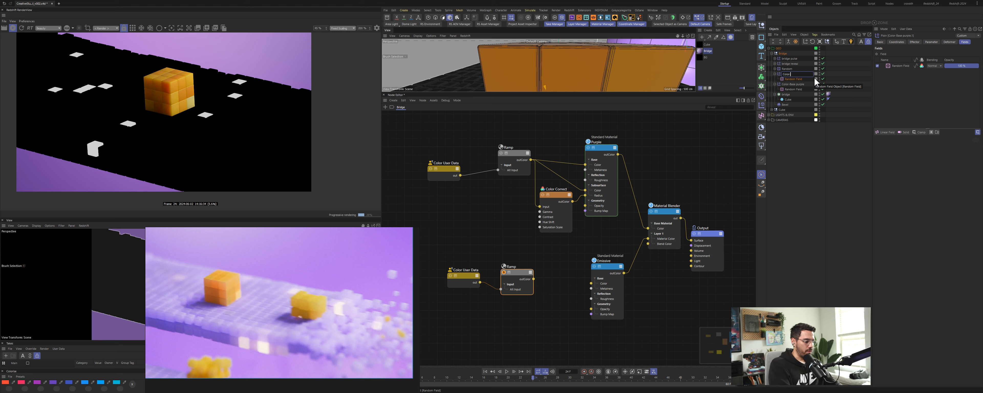
{"action": "type", "text": "l"}
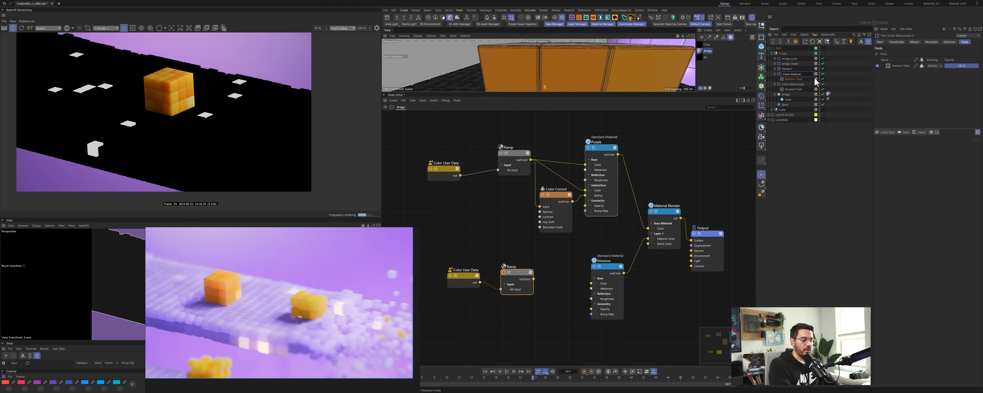
{"action": "type", "text": " Blender"}
{"action": "key", "text": "Return"}
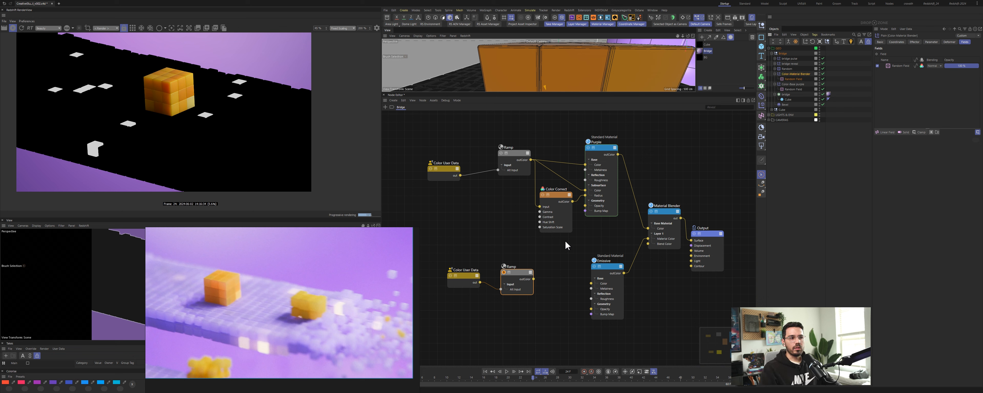
Step: Assign the Color Material Blender field as the attribute of the lower Color User Data node
{"action": "left_click", "coordinate": [462, 277]}
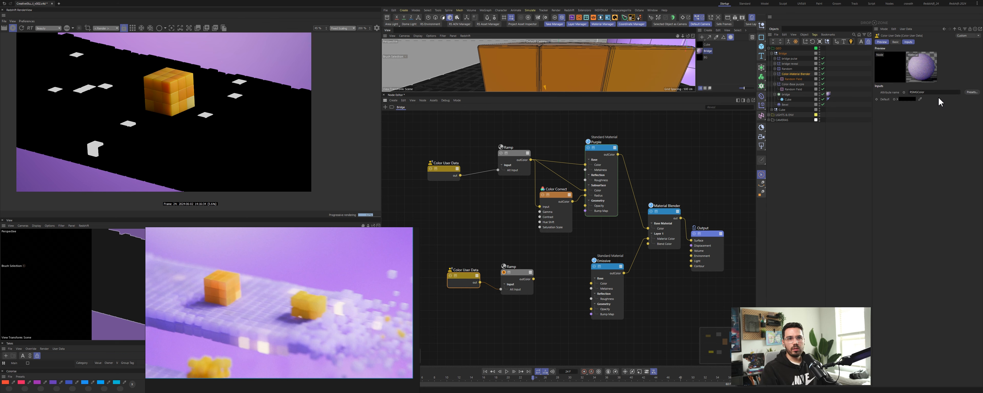
{"action": "left_click", "coordinate": [794, 79]}
{"action": "left_click_drag", "start_coordinate": [943, 80], "coordinate": [901, 80]}
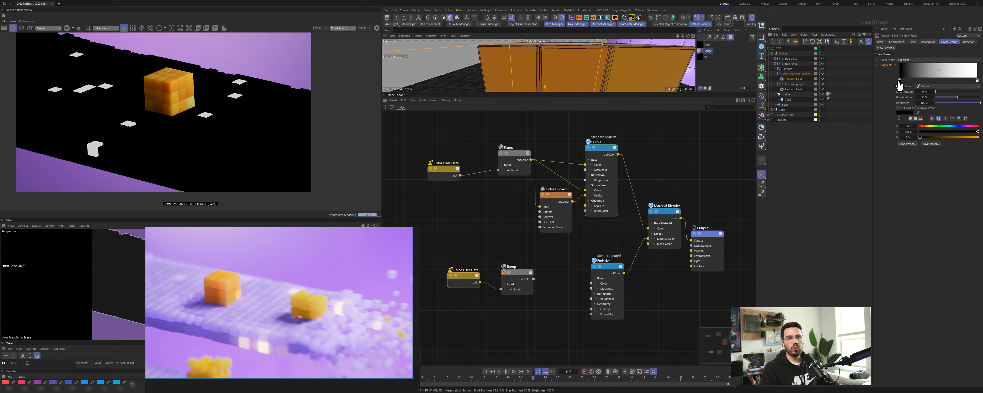
{"action": "left_click", "coordinate": [788, 95]}
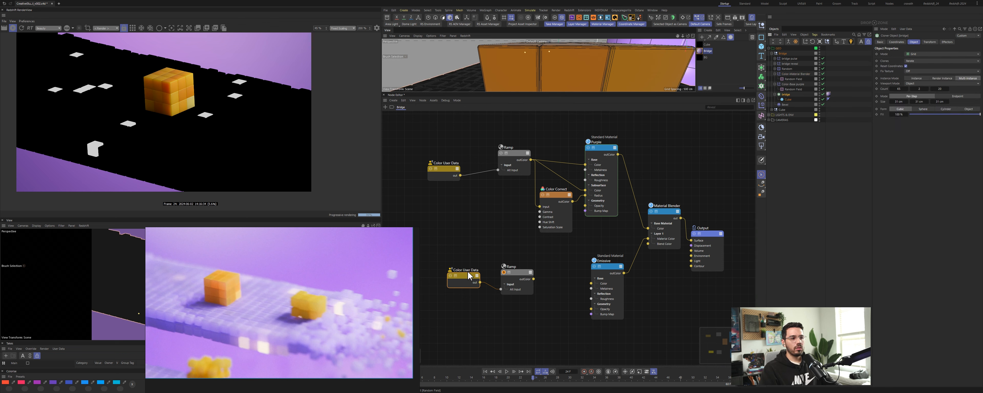
{"action": "left_click", "coordinate": [462, 280]}
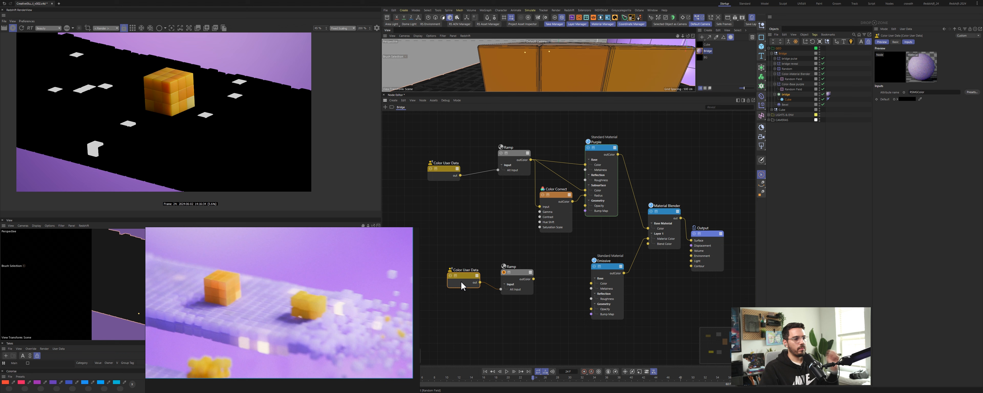
{"action": "left_click", "coordinate": [972, 92]}
{"action": "mouse_move", "coordinate": [962, 104]}
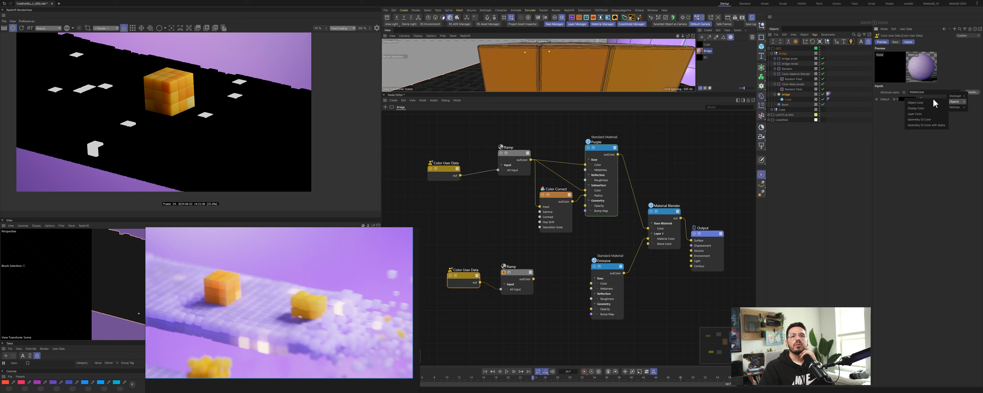
{"action": "left_click", "coordinate": [933, 120]}
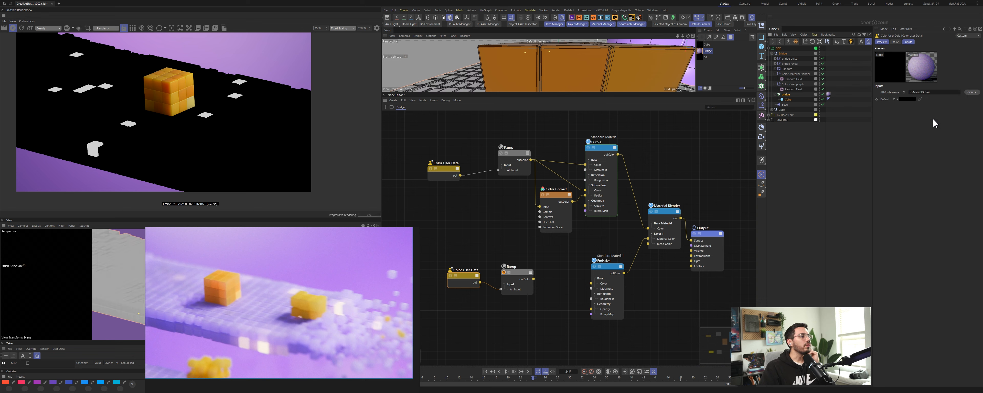
{"action": "left_click", "coordinate": [972, 92]}
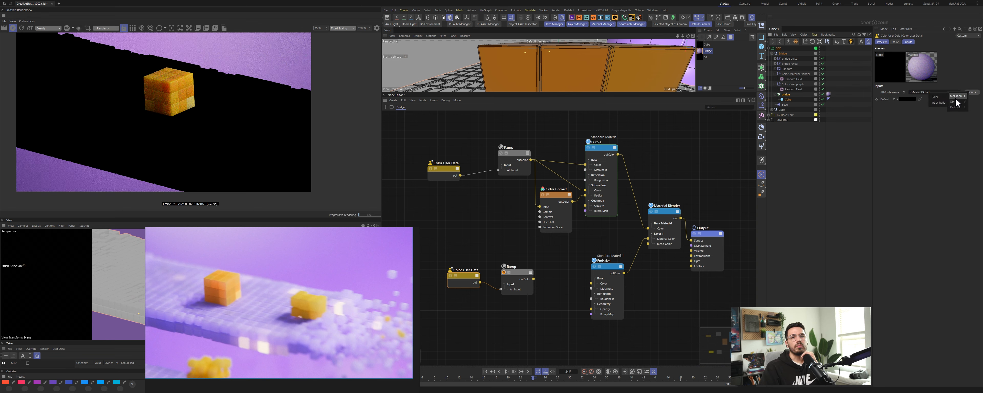
{"action": "mouse_move", "coordinate": [957, 103]}
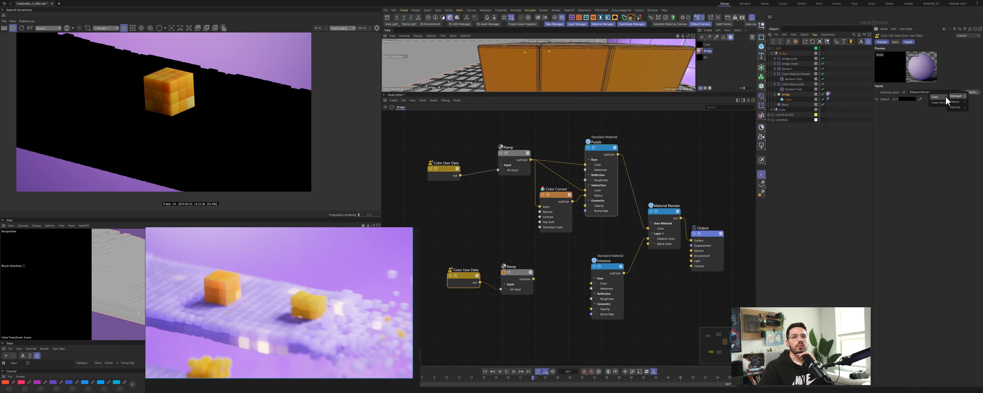
{"action": "left_click", "coordinate": [946, 96]}
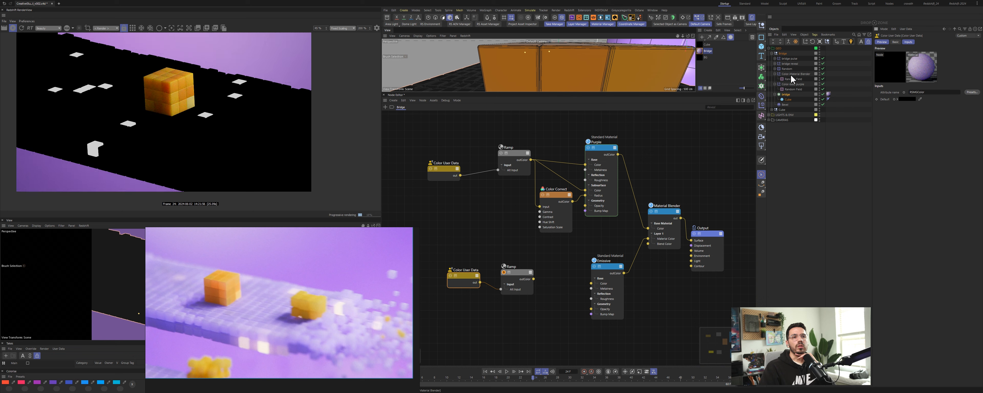
{"action": "left_click_drag", "start_coordinate": [792, 75], "coordinate": [909, 98]}
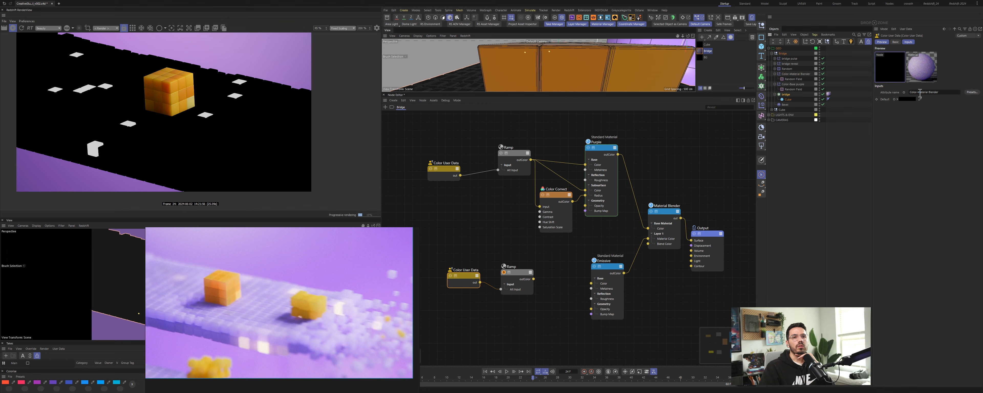
{"action": "left_click", "coordinate": [796, 75]}
Step: Switch the viewport shading and move the black knot of the Color Material Blender random field's Color Remap gradient
{"action": "left_click", "coordinate": [545, 43]}
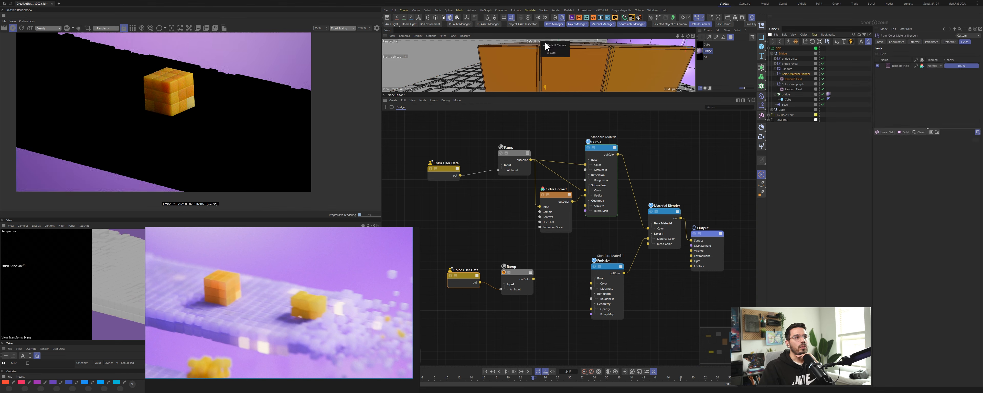
{"action": "left_click", "coordinate": [547, 52]}
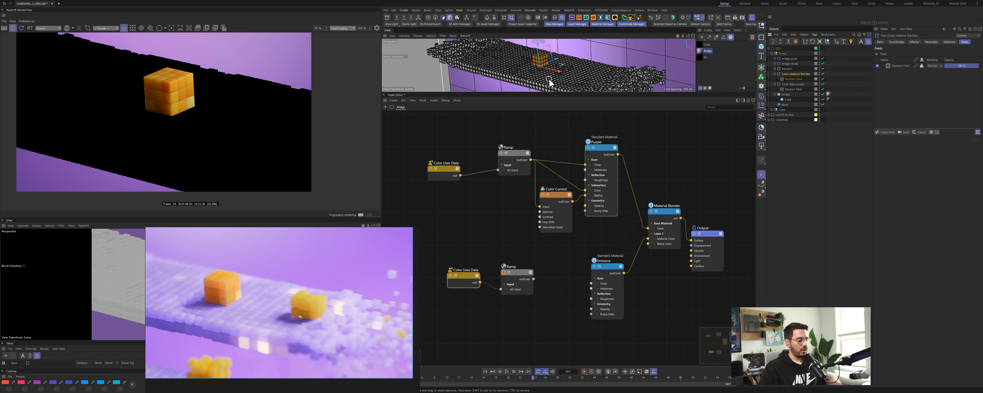
{"action": "key", "text": "n"}
{"action": "key", "text": "c"}
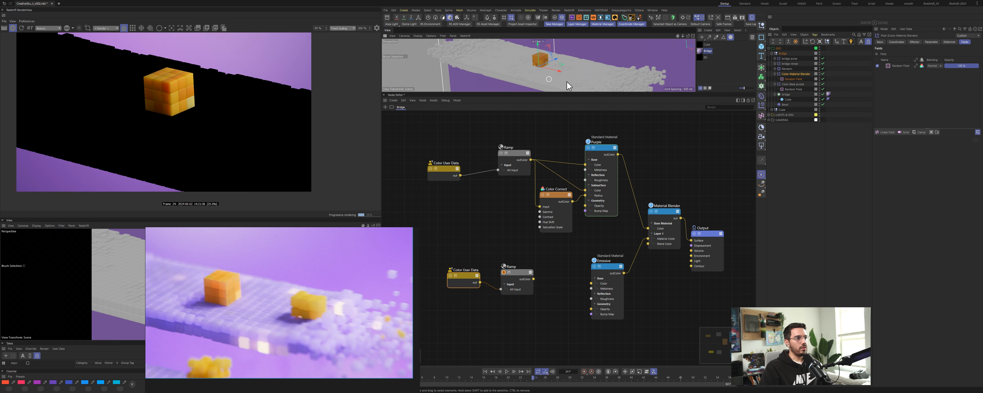
{"action": "left_click", "coordinate": [901, 65]}
{"action": "left_click", "coordinate": [934, 146]}
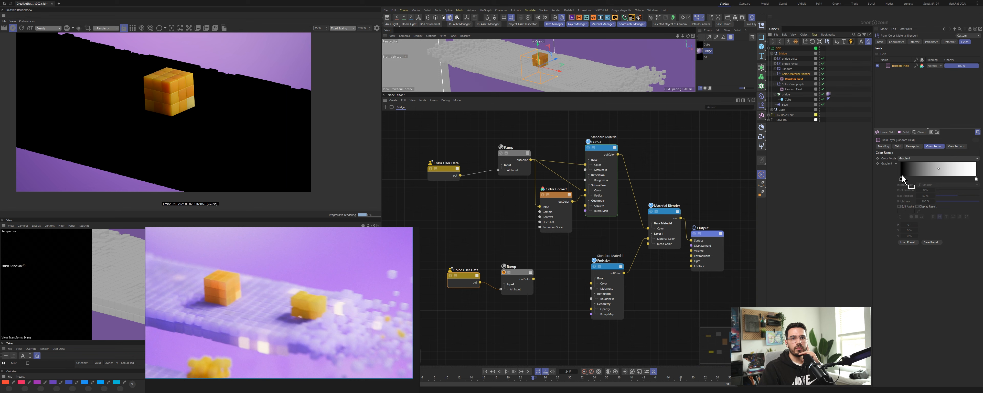
{"action": "mouse_move", "coordinate": [902, 178]}
{"action": "left_mouse_down"}
{"action": "mouse_move", "coordinate": [967, 183]}
{"action": "mouse_move", "coordinate": [895, 175]}
{"action": "left_mouse_up"}
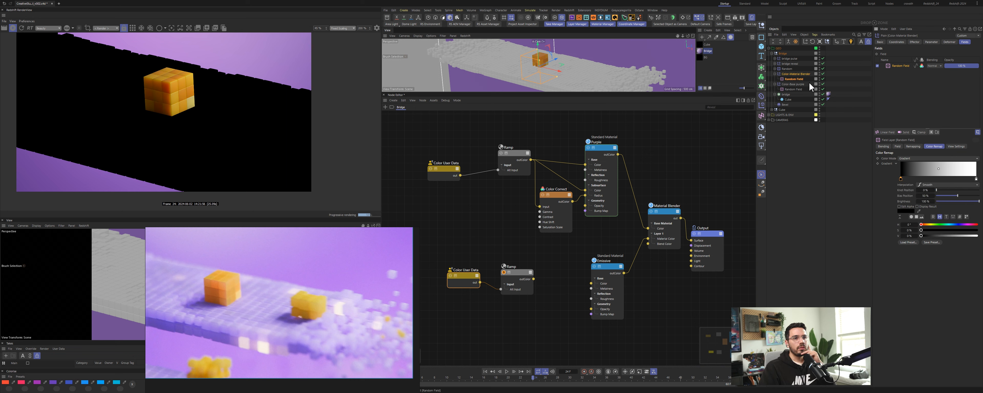
Step: Add the Color Material Blender field to the voxel object's Effectors list
{"action": "left_click", "coordinate": [787, 94]}
{"action": "left_click", "coordinate": [948, 42]}
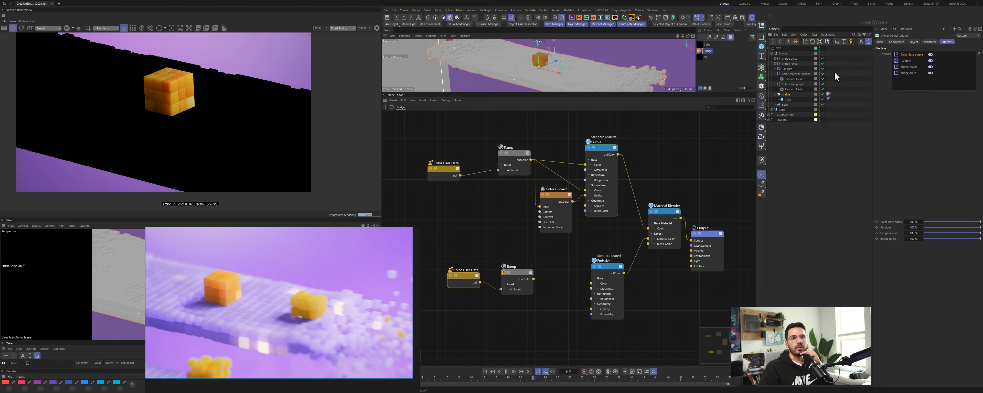
{"action": "left_click_drag", "start_coordinate": [909, 57], "coordinate": [909, 58]}
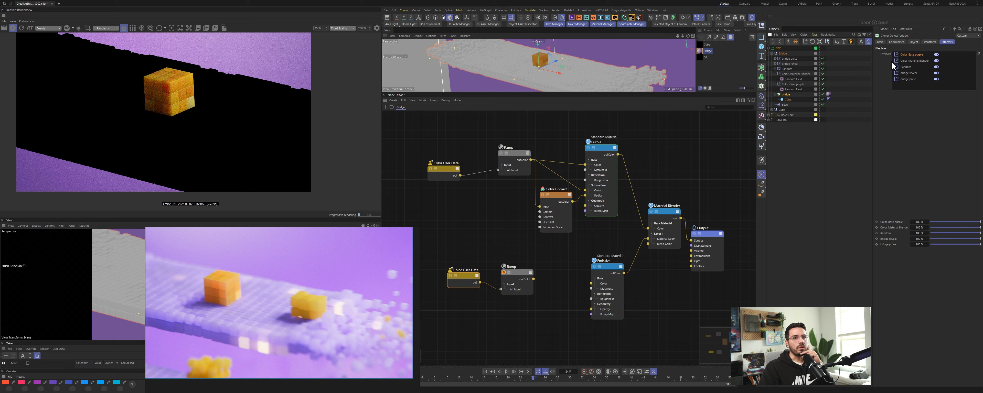
Step: Colour the random field's Color Remap gradient knots orange and red for previewing
{"action": "left_click", "coordinate": [796, 79]}
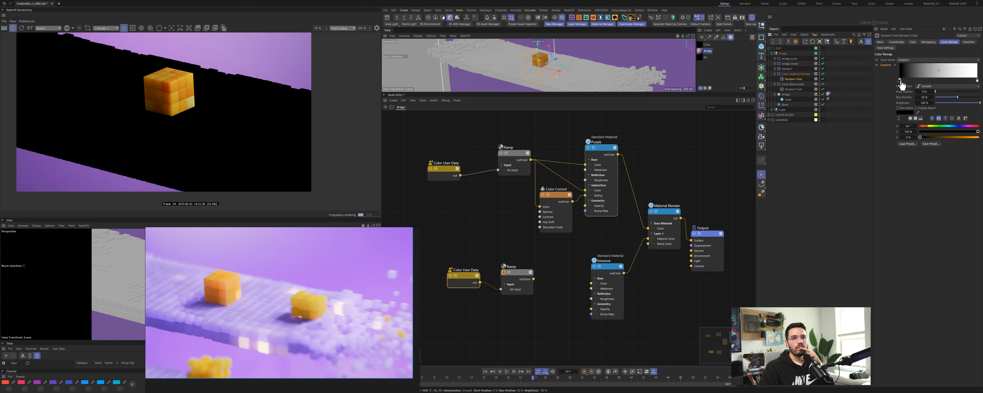
{"action": "left_click_drag", "start_coordinate": [932, 137], "coordinate": [980, 137]}
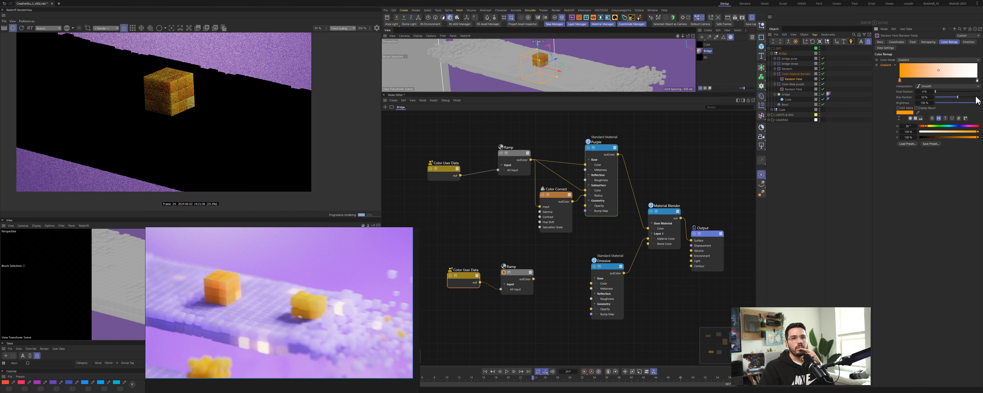
{"action": "left_click", "coordinate": [978, 80]}
{"action": "left_click_drag", "start_coordinate": [926, 127], "coordinate": [982, 132]}
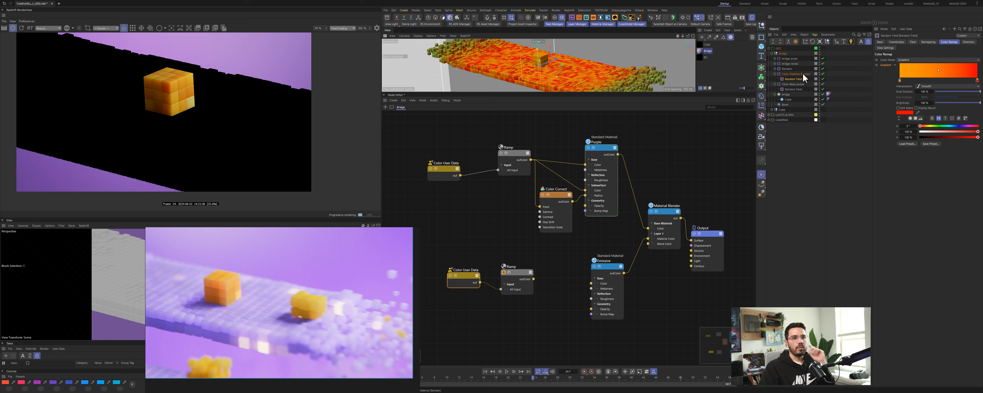
Step: Toggle the Color Base purple and Color Material Blender effectors off and on to compare them
{"action": "left_click", "coordinate": [787, 94]}
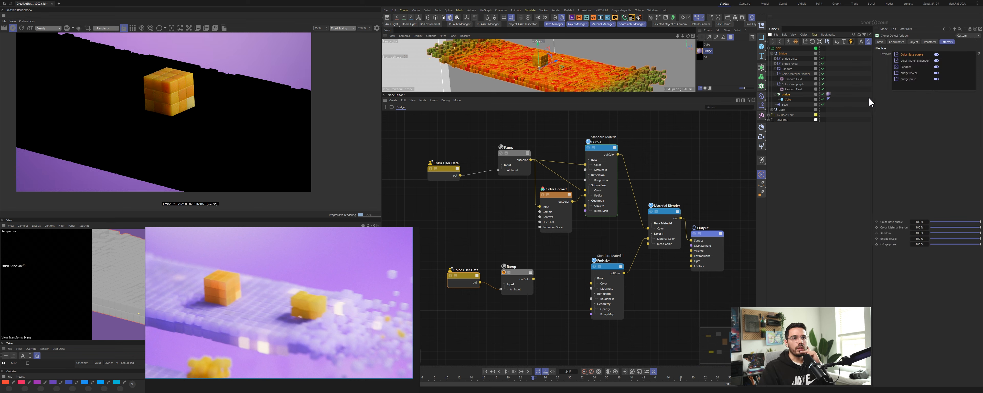
{"action": "left_click", "coordinate": [937, 54]}
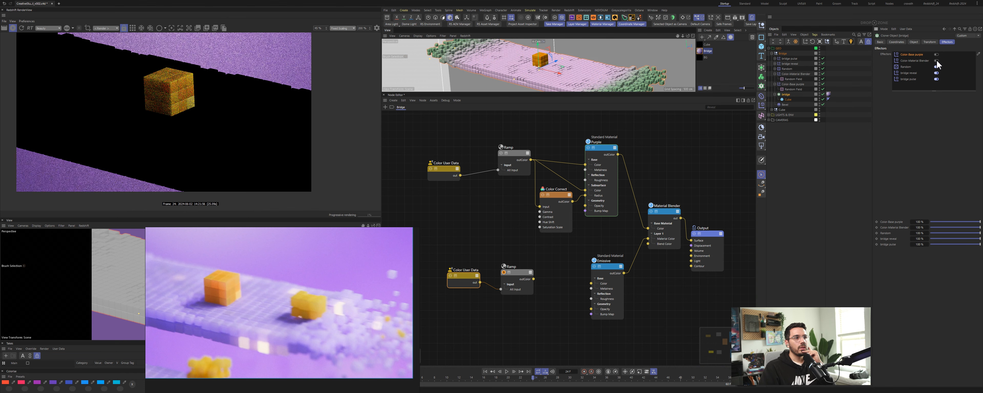
{"action": "left_click", "coordinate": [937, 61]}
{"action": "left_click", "coordinate": [937, 55]}
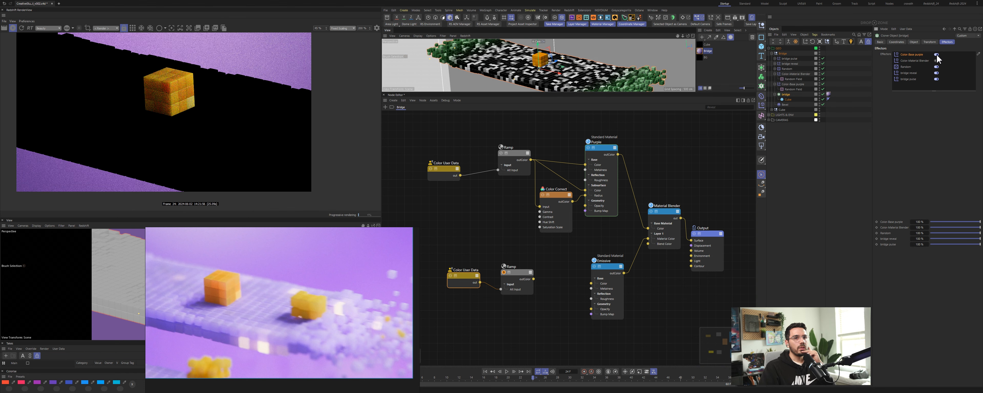
{"action": "left_click", "coordinate": [937, 61]}
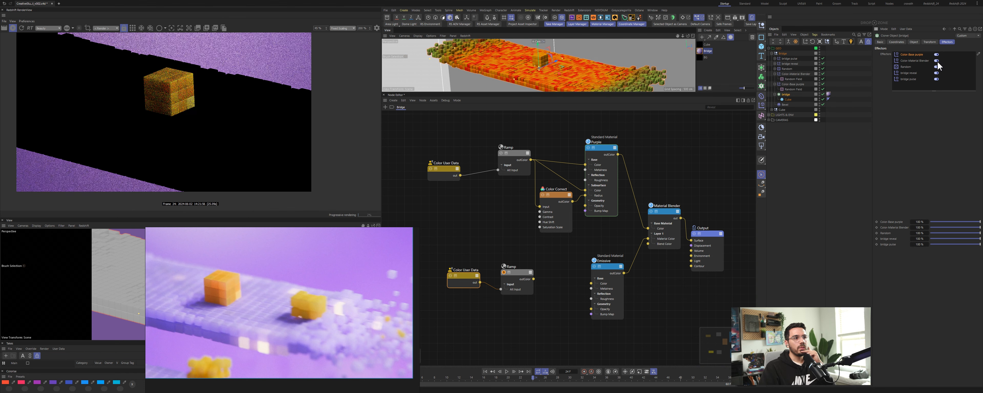
Step: Select the lower Color User Data node and browse its attribute name presets
{"action": "left_click", "coordinate": [465, 276]}
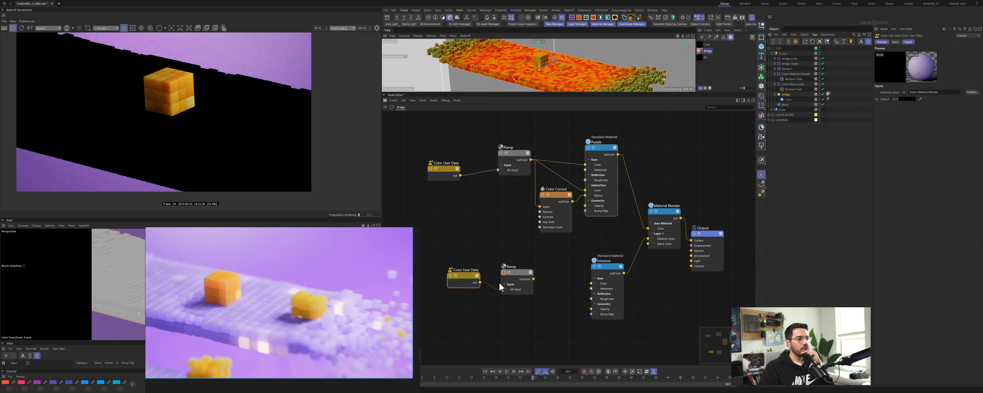
{"action": "left_click_drag", "start_coordinate": [465, 276], "coordinate": [463, 276]}
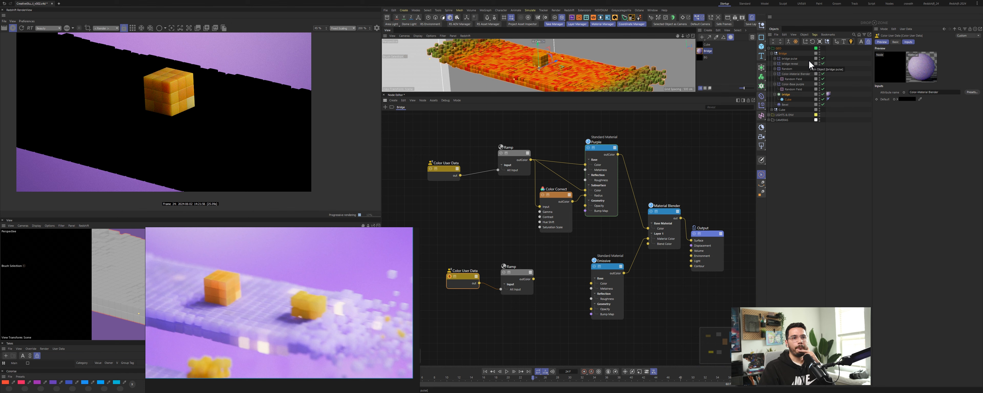
{"action": "left_click", "coordinate": [972, 92]}
{"action": "left_click", "coordinate": [948, 96]}
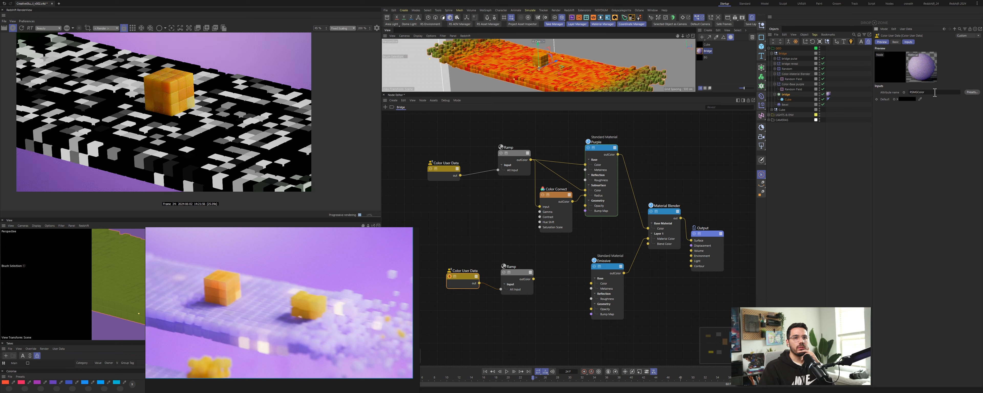
{"action": "left_click", "coordinate": [976, 92]}
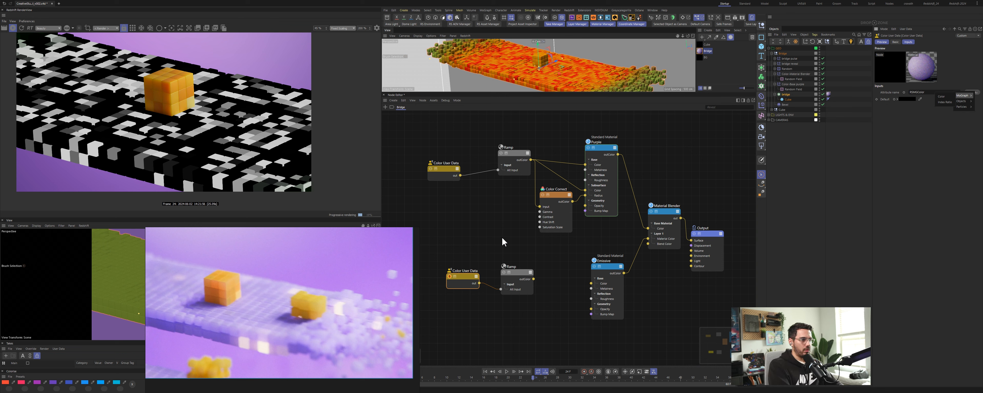
{"action": "left_click", "coordinate": [536, 260]}
{"action": "left_click_drag", "start_coordinate": [503, 205], "coordinate": [564, 296]}
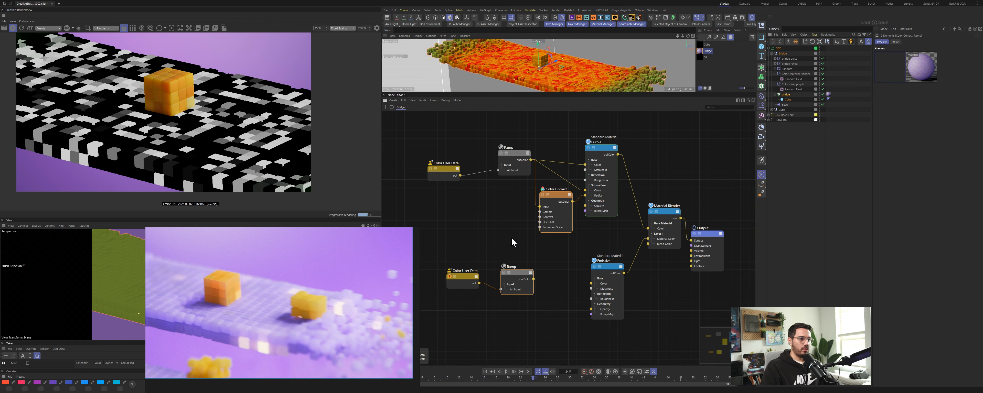
{"action": "key", "text": "Tab"}
{"action": "type", "text": "use"}
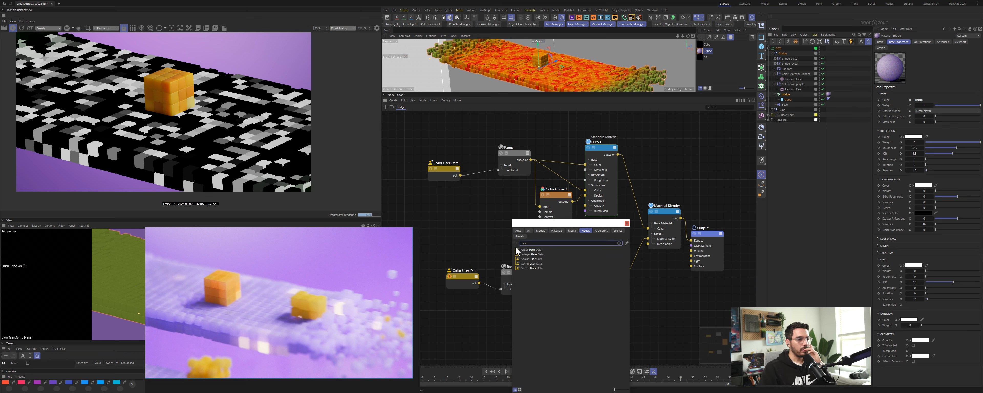
{"action": "left_click_drag", "start_coordinate": [521, 255], "coordinate": [475, 233]}
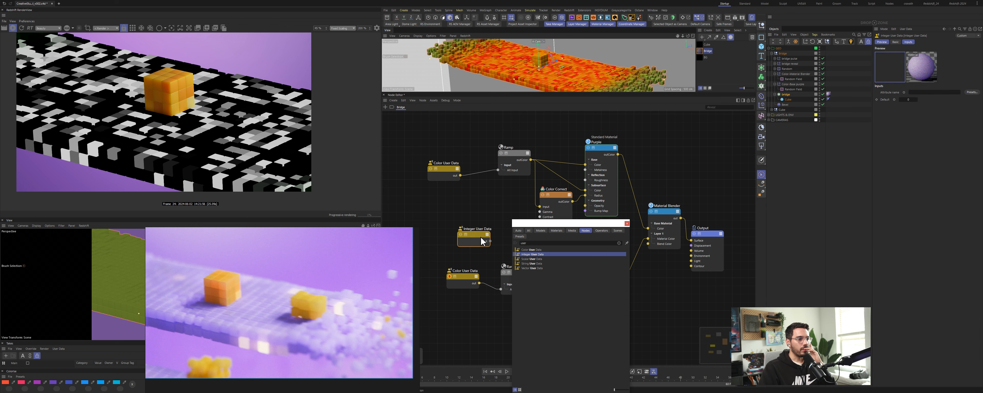
{"action": "left_click", "coordinate": [972, 94]}
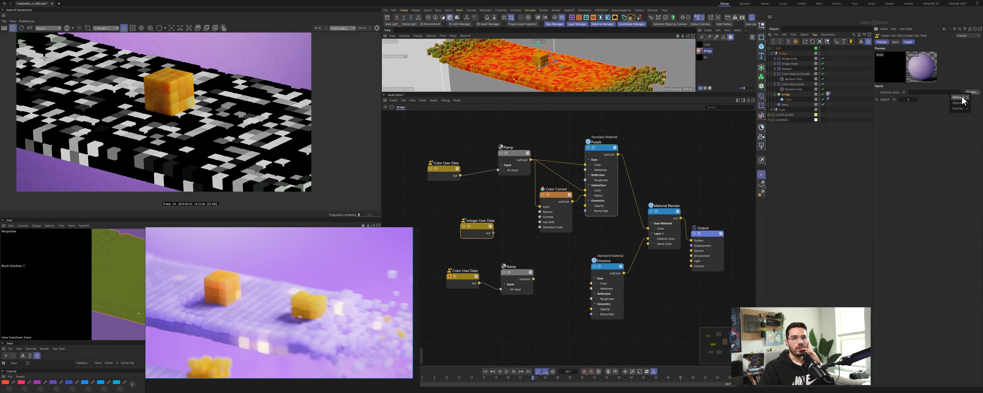
{"action": "mouse_move", "coordinate": [963, 98]}
{"action": "left_click", "coordinate": [476, 256]}
{"action": "type", "text": "c"}
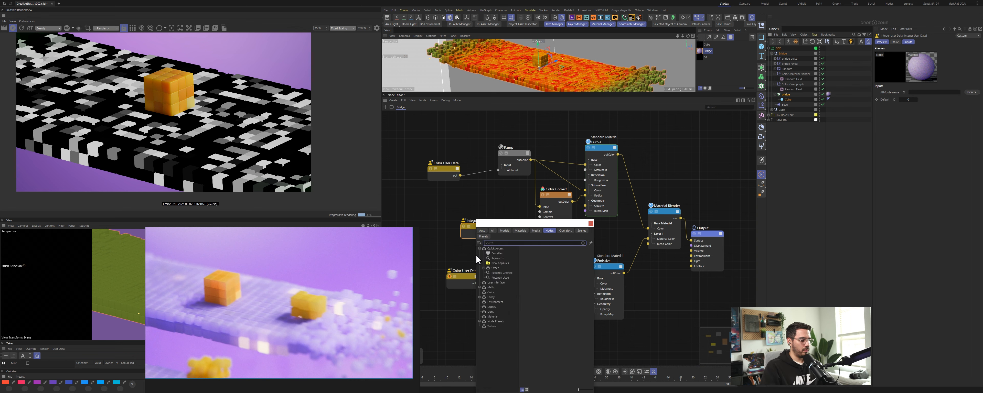
{"action": "type", "text": "user"}
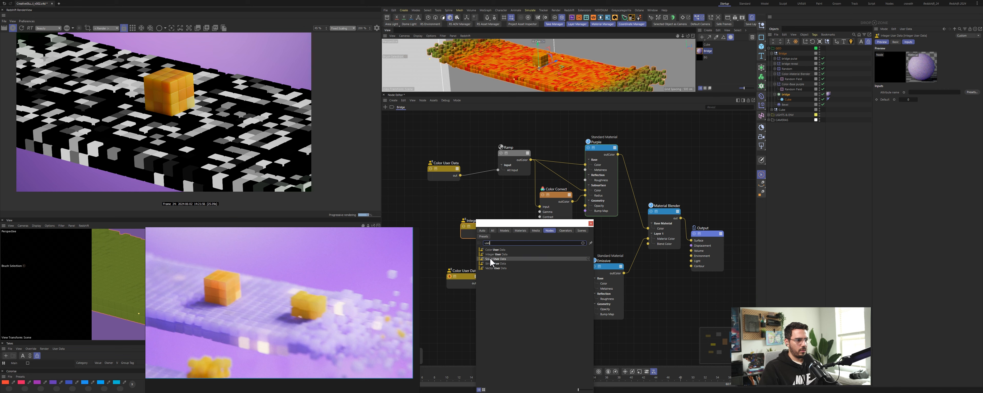
{"action": "mouse_move", "coordinate": [491, 259]}
{"action": "left_mouse_down"}
{"action": "mouse_move", "coordinate": [453, 246]}
{"action": "mouse_move", "coordinate": [479, 252]}
{"action": "left_mouse_up"}
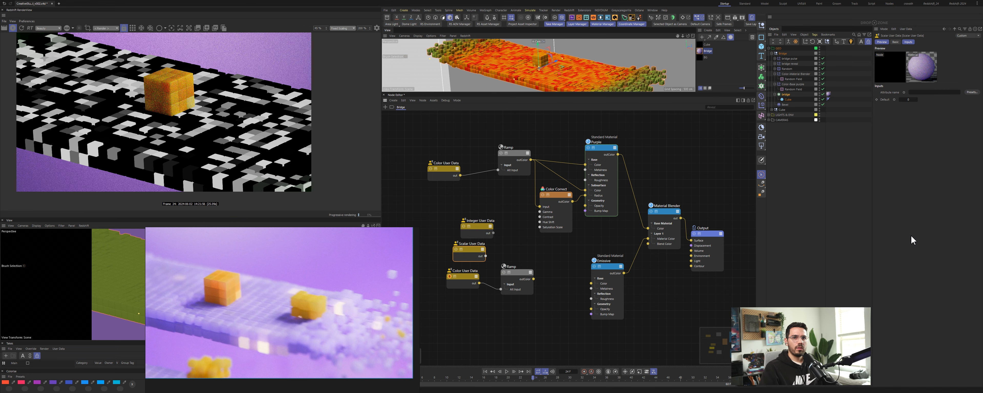
{"action": "left_click", "coordinate": [972, 92]}
{"action": "mouse_move", "coordinate": [958, 110]}
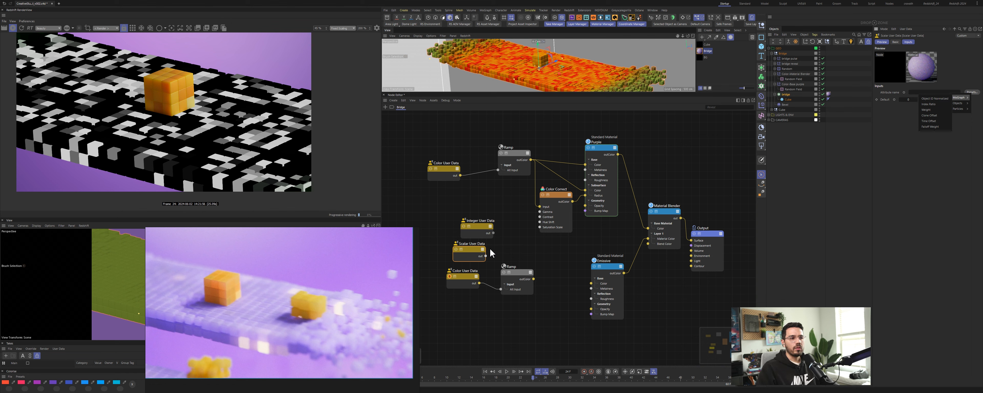
{"action": "left_click", "coordinate": [483, 223]}
{"action": "left_click_drag", "start_coordinate": [469, 202], "coordinate": [489, 261]}
{"action": "key", "text": "Delete"}
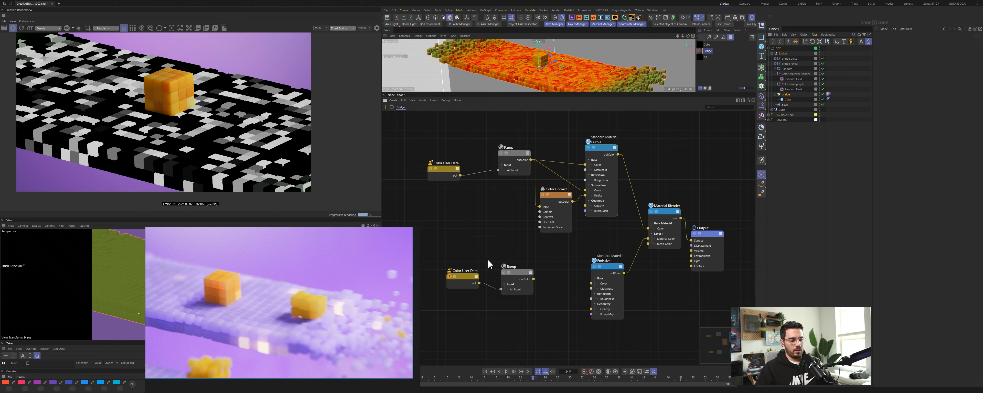
Step: Delete the selected effector and its field from the voxel object's hierarchy
{"action": "left_click", "coordinate": [794, 75]}
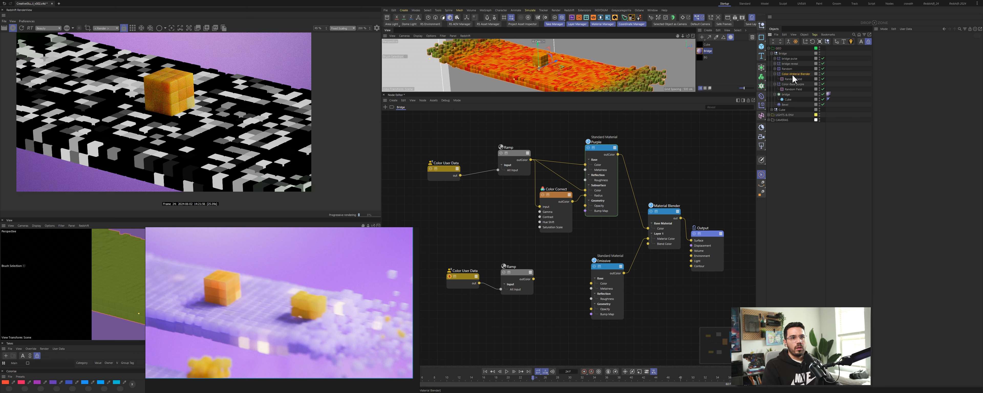
{"action": "key", "text": "Delete"}
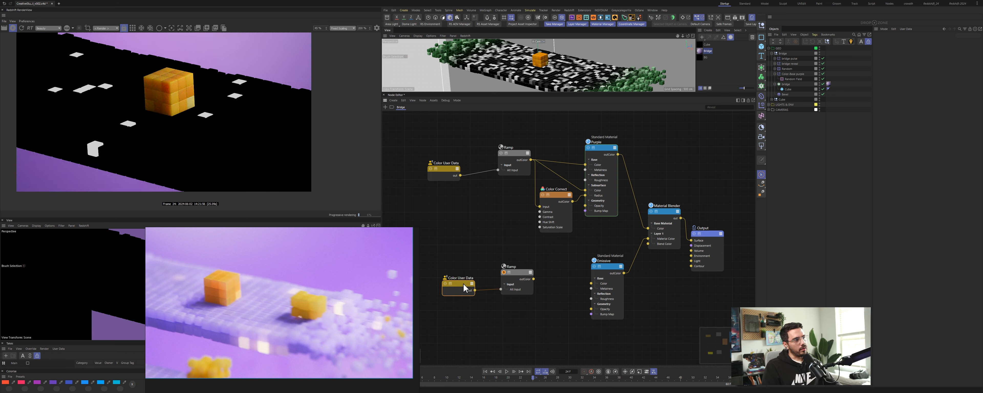
{"action": "left_click", "coordinate": [468, 262]}
{"action": "key", "text": "shift+c"}
{"action": "type", "text": "nc"}
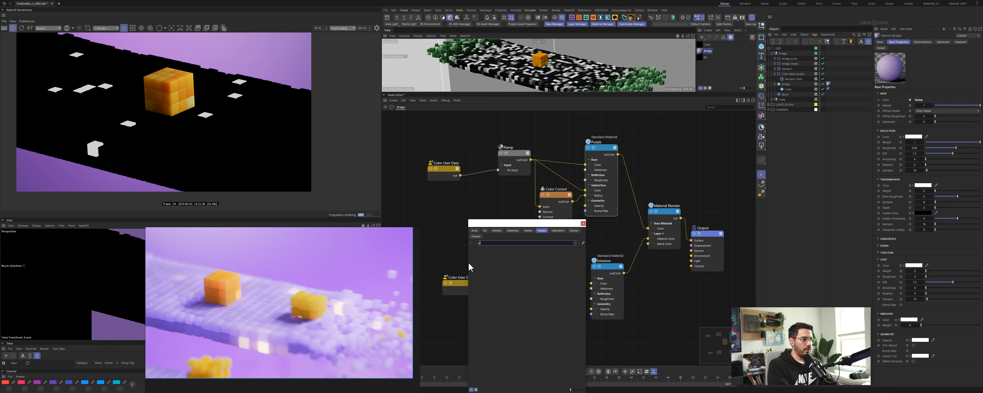
{"action": "type", "text": "ise"}
{"action": "key", "text": "Return"}
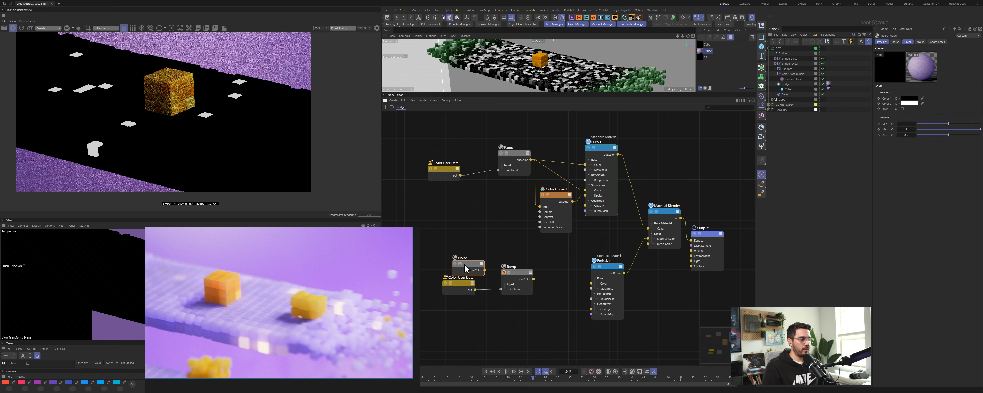
{"action": "left_click_drag", "start_coordinate": [470, 264], "coordinate": [472, 245]}
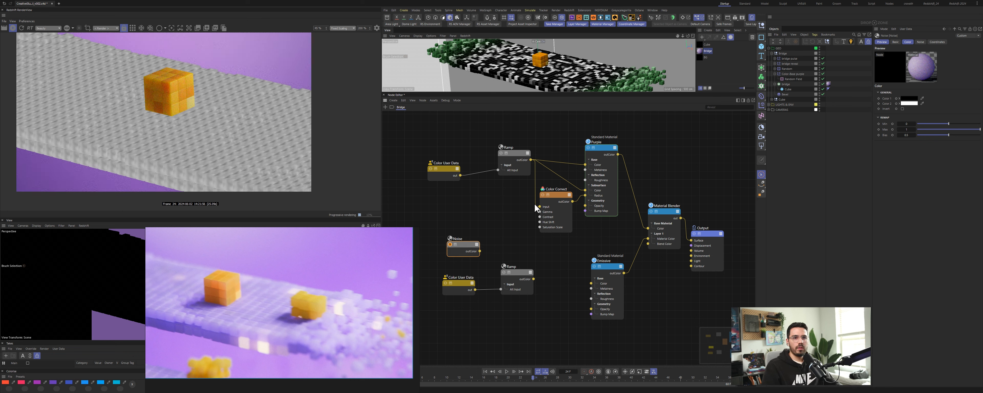
{"action": "double_click", "coordinate": [461, 223]}
{"action": "type", "text": "maxon"}
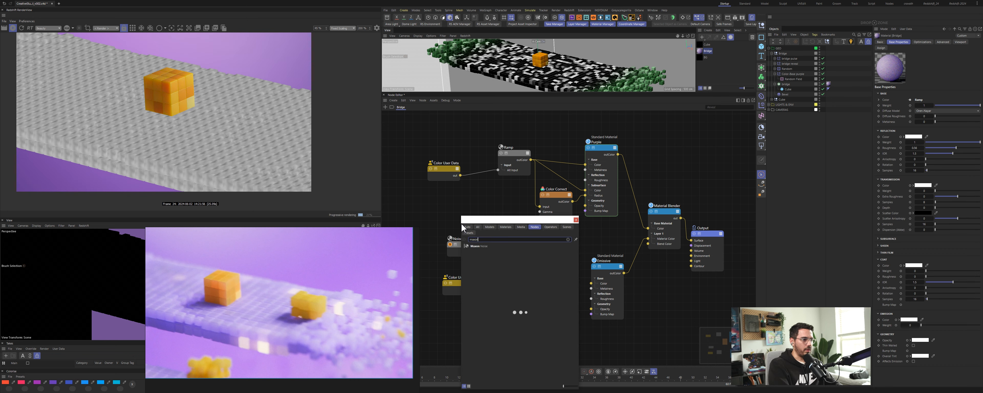
{"action": "mouse_move", "coordinate": [478, 246]}
{"action": "left_mouse_down"}
{"action": "mouse_move", "coordinate": [445, 202]}
{"action": "mouse_move", "coordinate": [476, 224]}
{"action": "mouse_move", "coordinate": [442, 247]}
{"action": "mouse_move", "coordinate": [481, 243]}
{"action": "left_mouse_up"}
{"action": "left_click", "coordinate": [446, 203]}
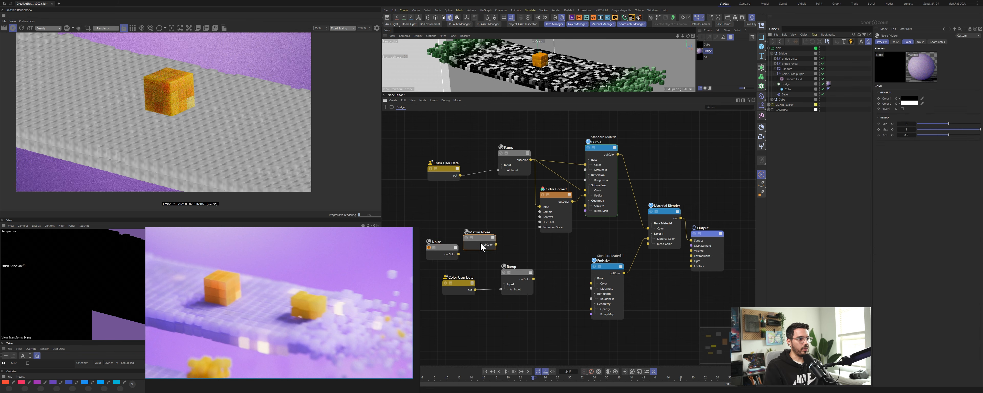
{"action": "left_click", "coordinate": [489, 242]}
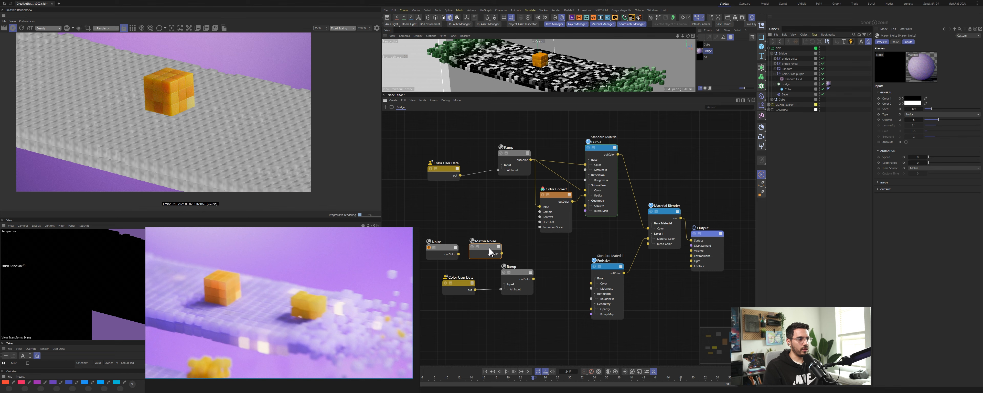
{"action": "left_click", "coordinate": [472, 247]}
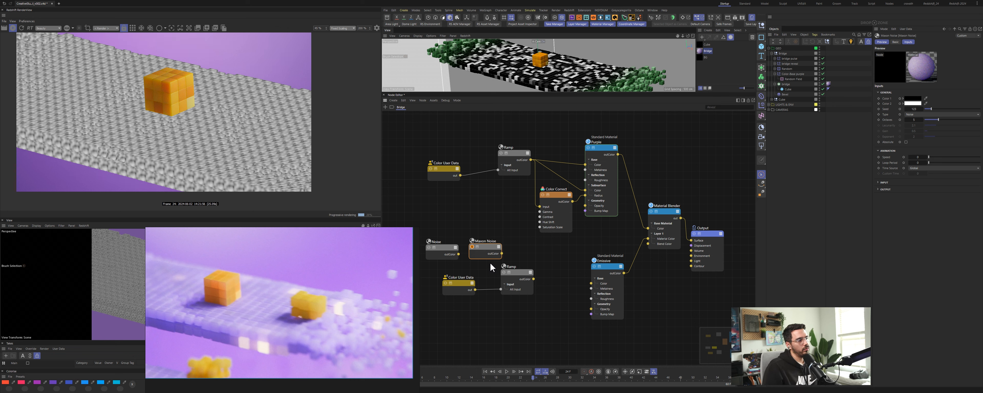
{"action": "left_click_drag", "start_coordinate": [428, 224], "coordinate": [519, 271]}
{"action": "key", "text": "Delete"}
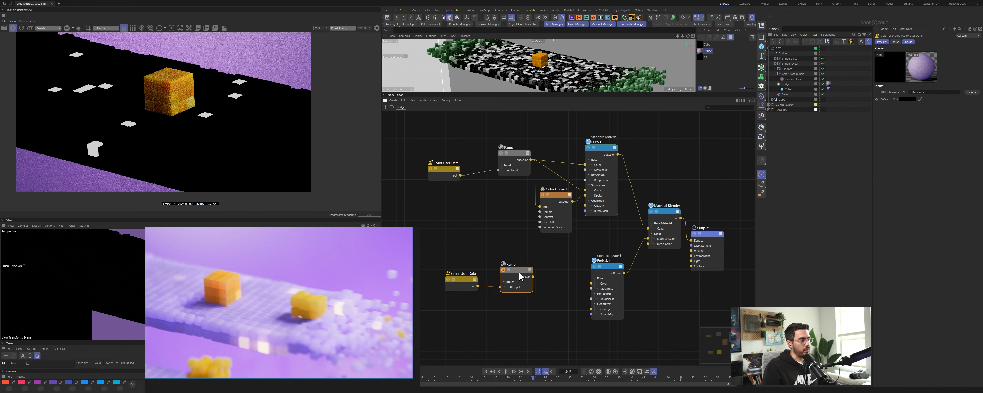
Step: Move the random field's Color Remap gradient knot and change its seed setting
{"action": "left_click", "coordinate": [796, 77]}
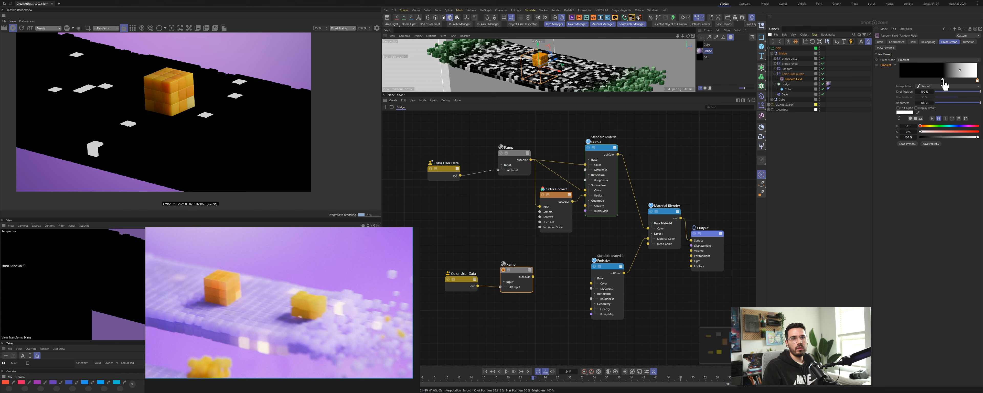
{"action": "left_click_drag", "start_coordinate": [942, 80], "coordinate": [900, 80]}
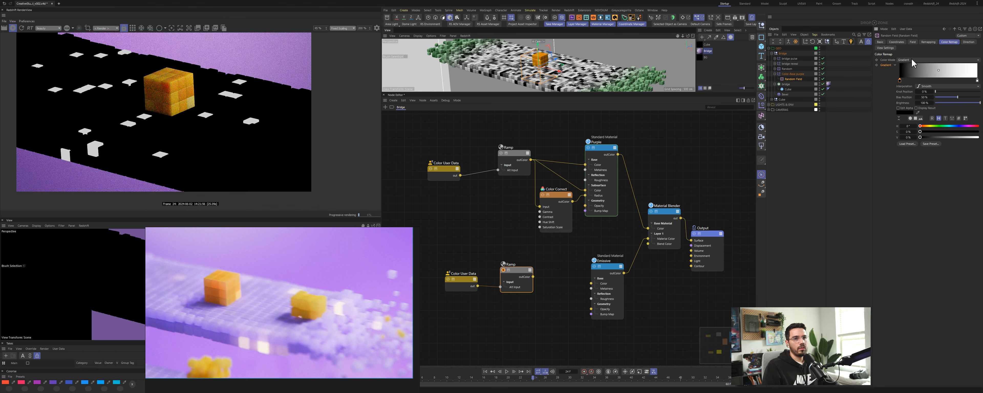
{"action": "left_click", "coordinate": [927, 43]}
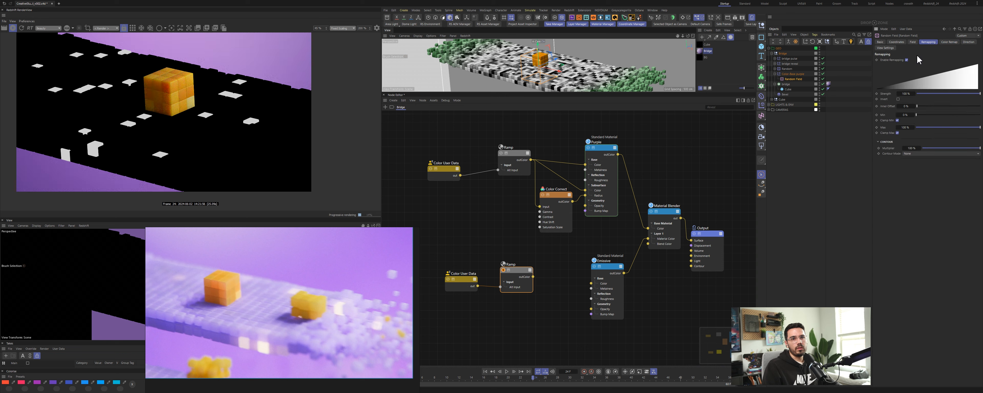
{"action": "left_click", "coordinate": [910, 41]}
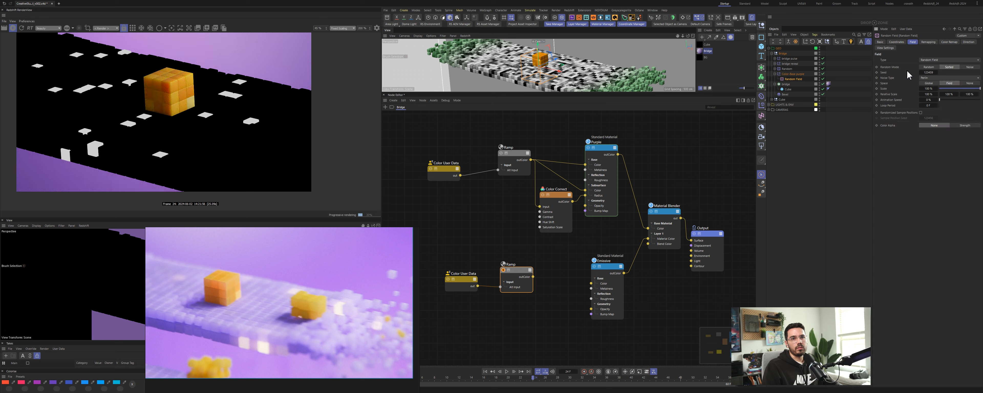
{"action": "left_click", "coordinate": [937, 72]}
{"action": "left_click", "coordinate": [936, 73]}
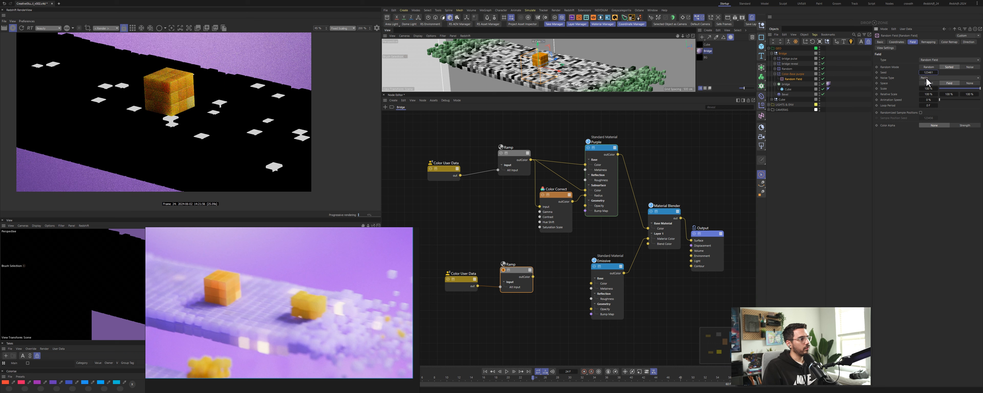
{"action": "left_click", "coordinate": [921, 72]}
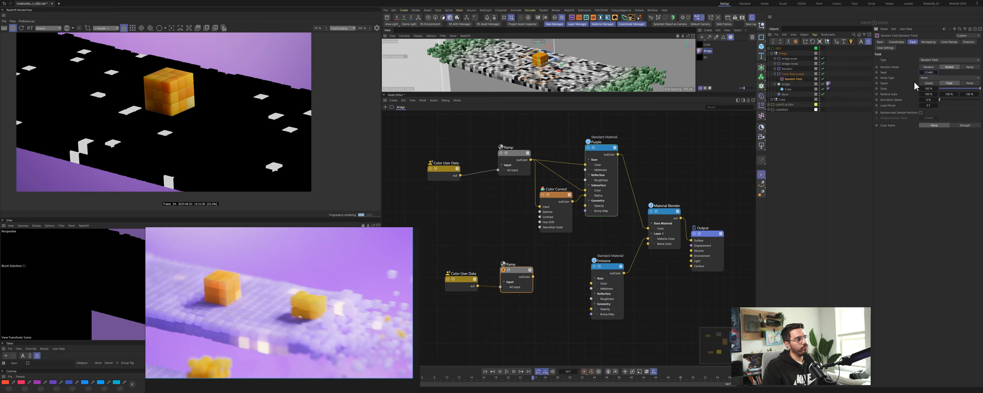
Step: Connect the lower Ramp's output to the Material Blender's Layer 1 Blend Color input
{"action": "left_click_drag", "start_coordinate": [520, 273], "coordinate": [649, 244]}
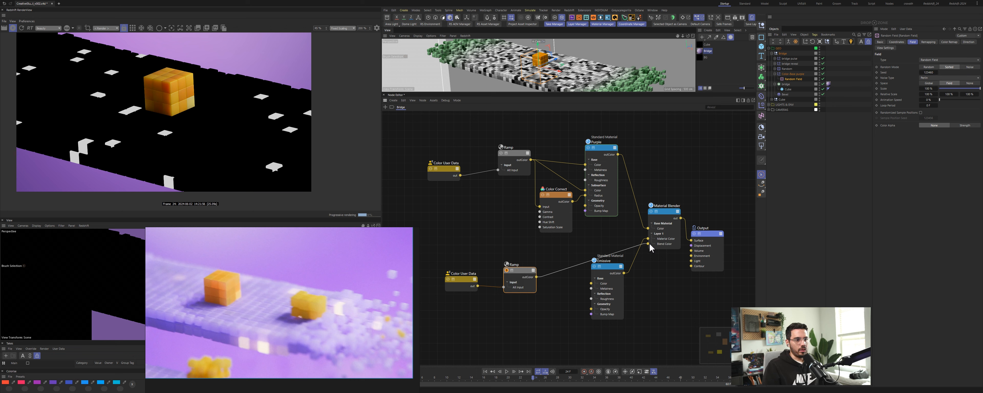
{"action": "left_click_drag", "start_coordinate": [510, 272], "coordinate": [508, 270]}
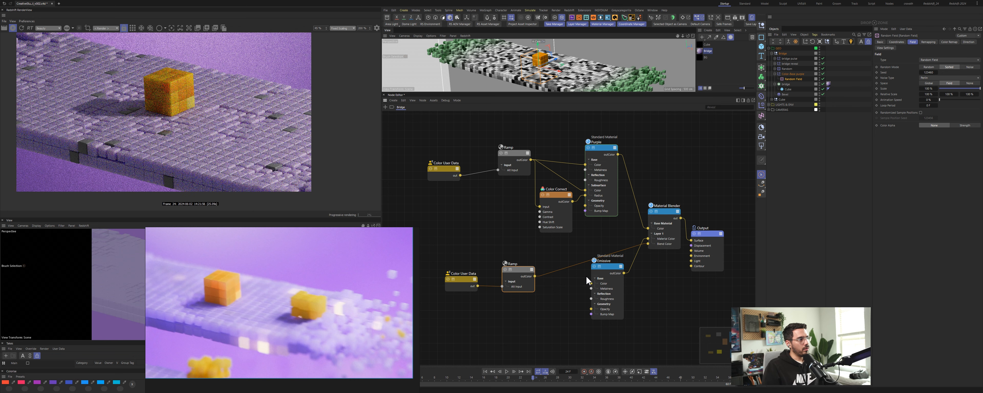
Step: Set the Emissive material's emission weight to 1
{"action": "left_click_drag", "start_coordinate": [609, 268], "coordinate": [601, 277]}
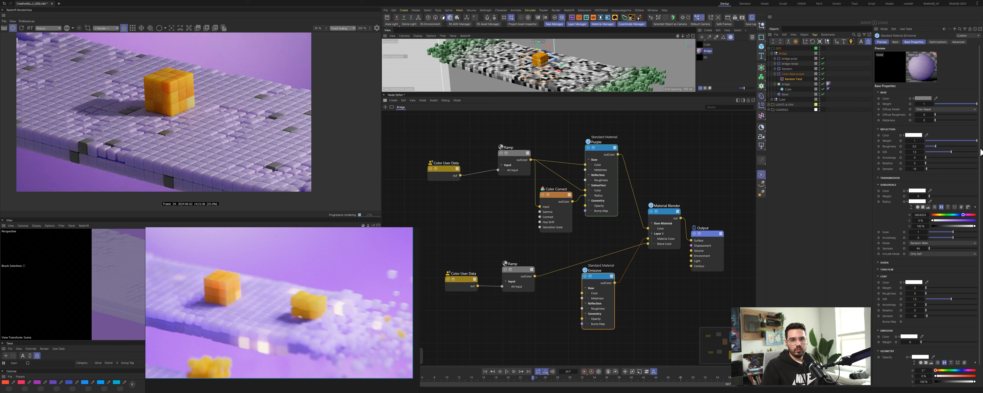
{"action": "left_click", "coordinate": [889, 185]}
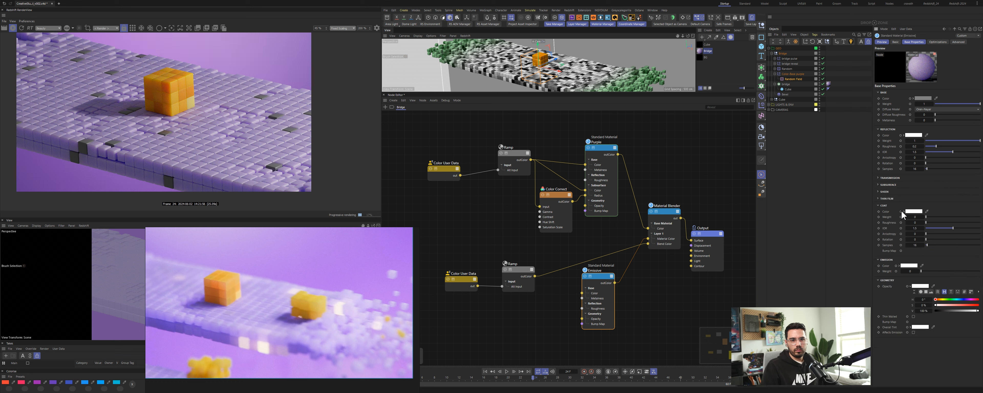
{"action": "left_click", "coordinate": [911, 272]}
{"action": "type", "text": "1"}
{"action": "key", "text": "Return"}
{"action": "key", "text": "Return"}
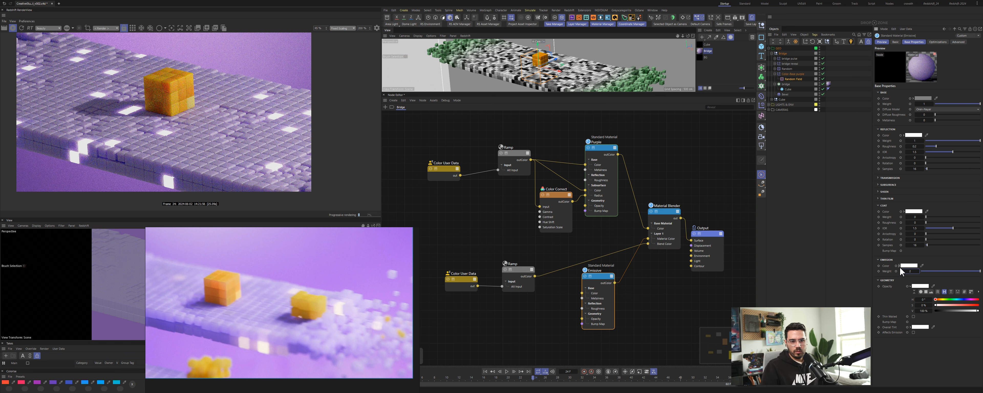
Step: Add an Incandescent node and connect it to the Material Blender's Layer 1 material input
{"action": "double_click", "coordinate": [541, 256]}
{"action": "type", "text": "inca"}
{"action": "left_click_drag", "start_coordinate": [507, 252], "coordinate": [648, 239]}
{"action": "left_click_drag", "start_coordinate": [568, 248], "coordinate": [616, 238]}
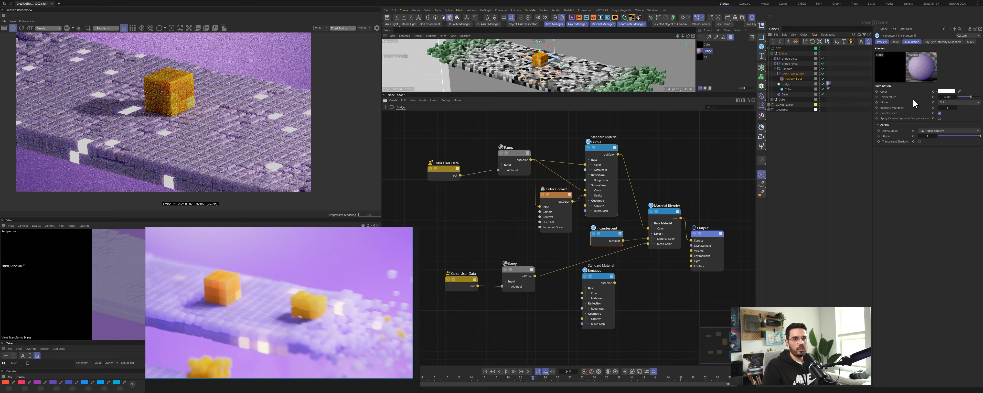
Step: Set the Incandescent node's temperature to 4800
{"action": "left_click", "coordinate": [948, 97]}
{"action": "type", "text": "3200"}
{"action": "key", "text": "Return"}
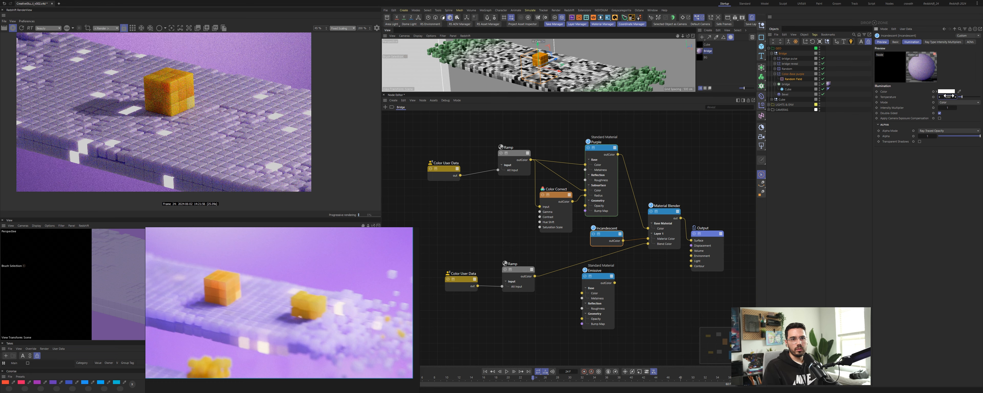
{"action": "type", "text": "4800"}
{"action": "key", "text": "Return"}
Step: Switch the Incandescent mode to Temperature and set its intensity multiplier to 2.5
{"action": "left_click", "coordinate": [951, 102]}
{"action": "left_click", "coordinate": [957, 115]}
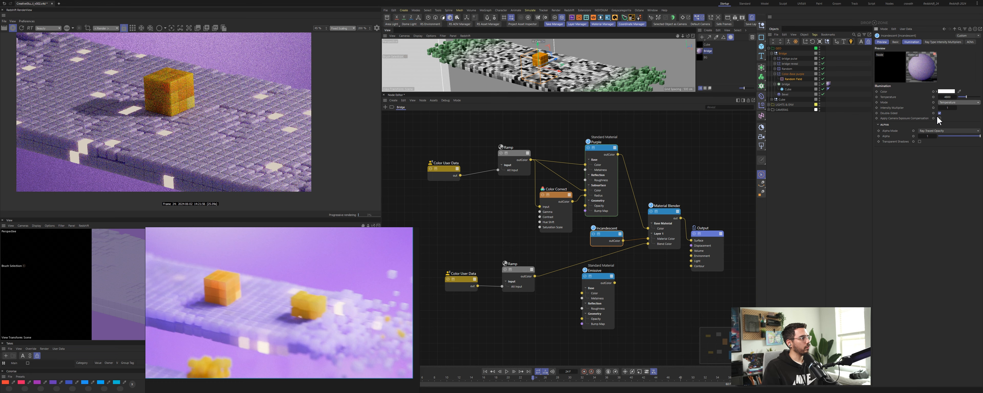
{"action": "left_click", "coordinate": [948, 108]}
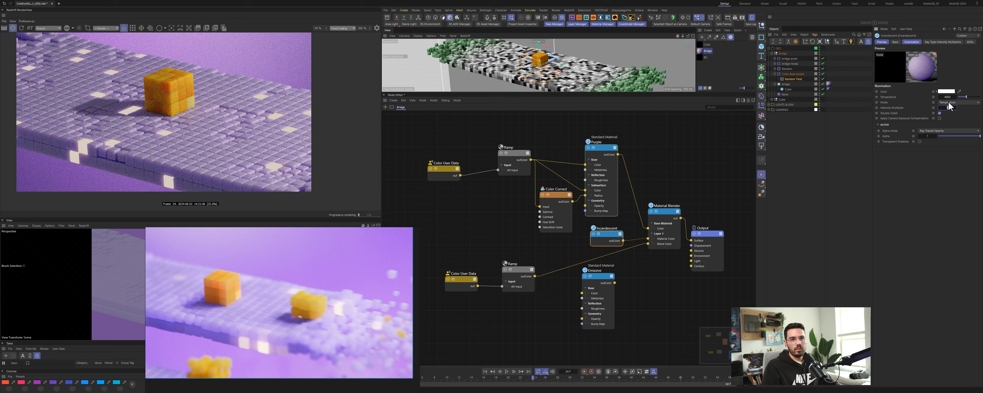
{"action": "type", "text": "2.5"}
{"action": "key", "text": "Return"}
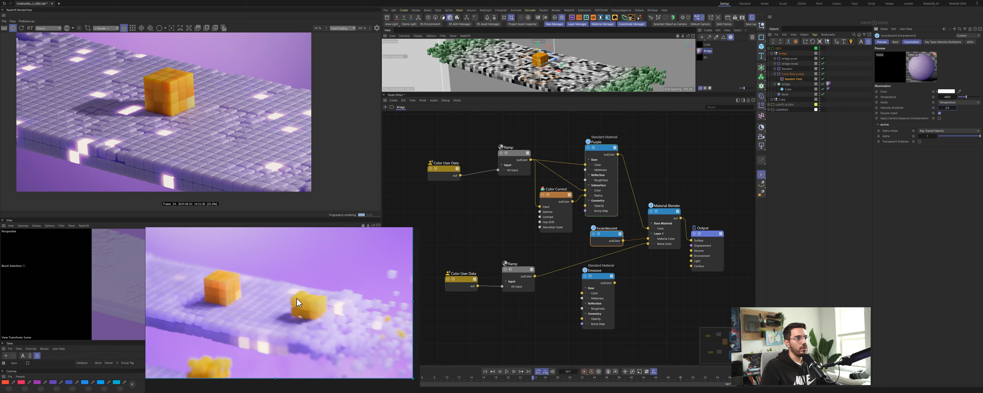
Step: Select the scene's area light and inspect its intensity setting
{"action": "scroll", "coordinate": [240, 327], "scroll_direction": "down", "scroll_amount": 1}
{"action": "scroll", "coordinate": [241, 327], "scroll_direction": "up", "scroll_amount": 1}
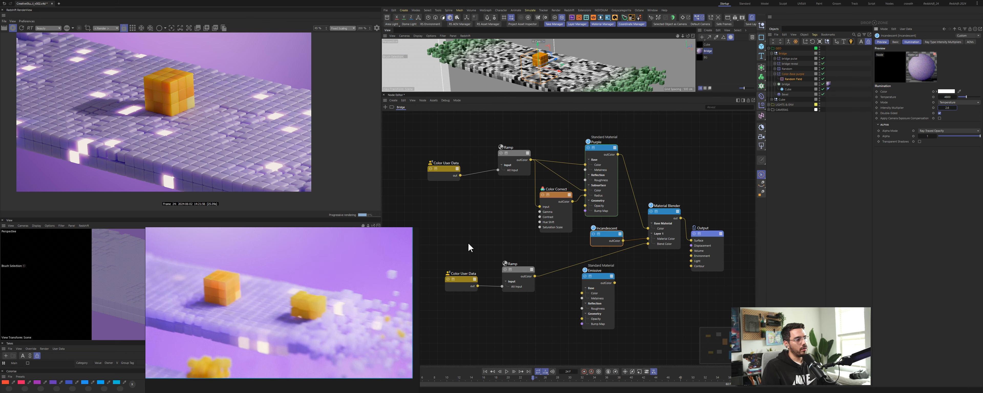
{"action": "left_click", "coordinate": [497, 241]}
{"action": "left_click", "coordinate": [770, 104]}
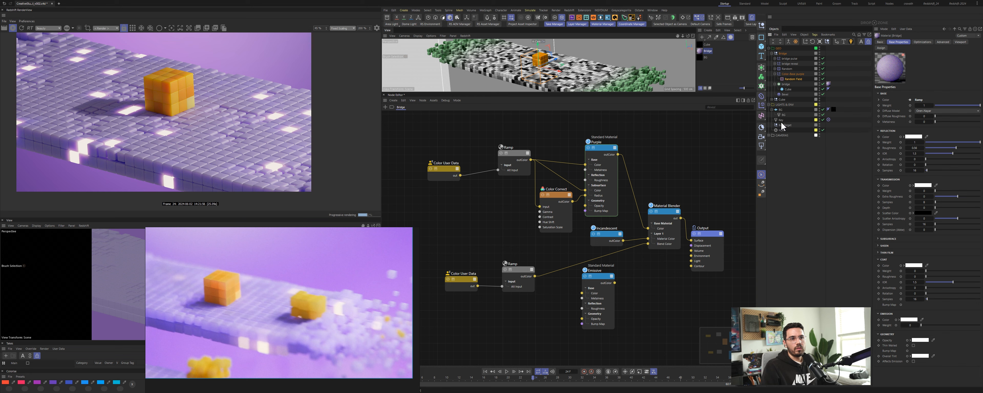
{"action": "left_click", "coordinate": [782, 130]}
{"action": "left_click", "coordinate": [917, 82]}
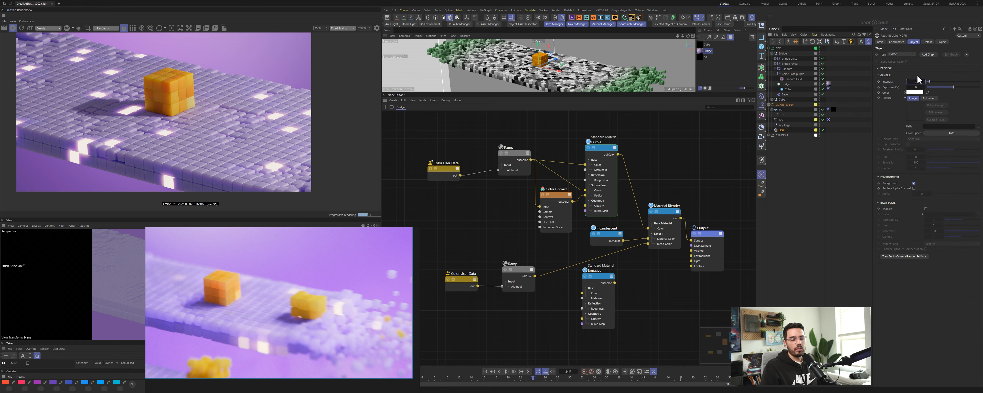
{"action": "key", "text": "Return"}
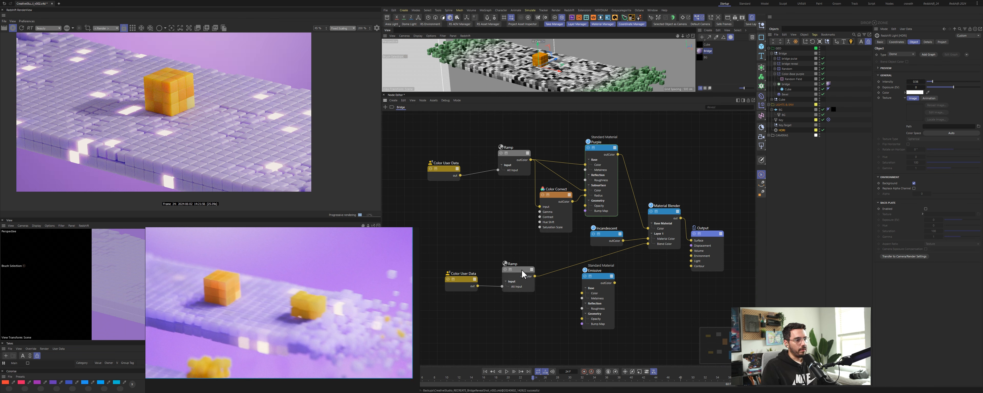
Step: Delete the Emissive standard material node from the graph
{"action": "left_click_drag", "start_coordinate": [523, 269], "coordinate": [520, 269]}
{"action": "left_click", "coordinate": [598, 297]}
{"action": "key", "text": "Delete"}
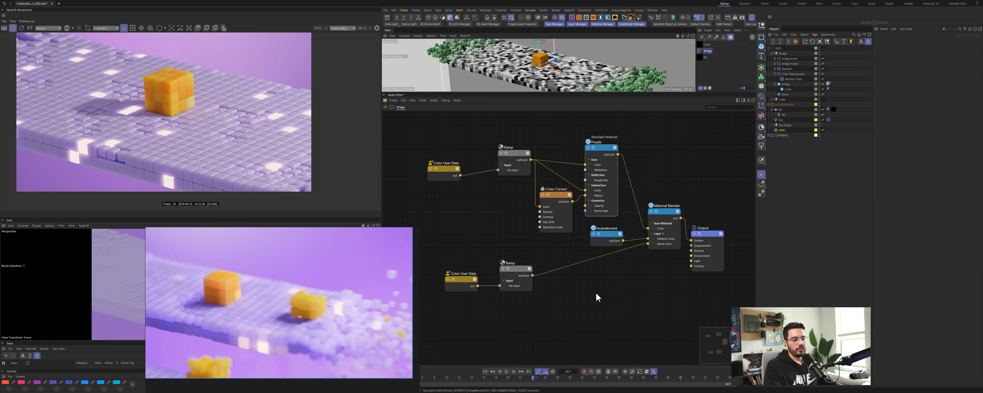
Step: Rearrange the Incandescent node and the lower Color User Data and Ramp nodes in the graph
{"action": "left_click_drag", "start_coordinate": [607, 239], "coordinate": [614, 290]}
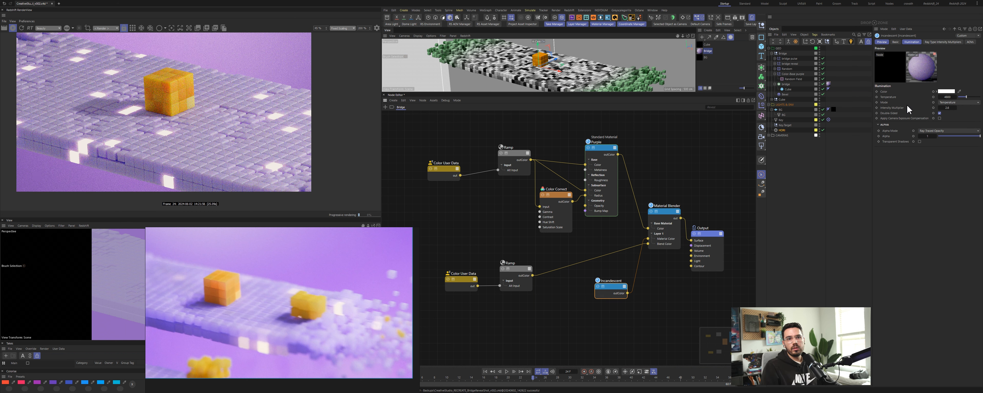
{"action": "left_click_drag", "start_coordinate": [615, 292], "coordinate": [629, 308]}
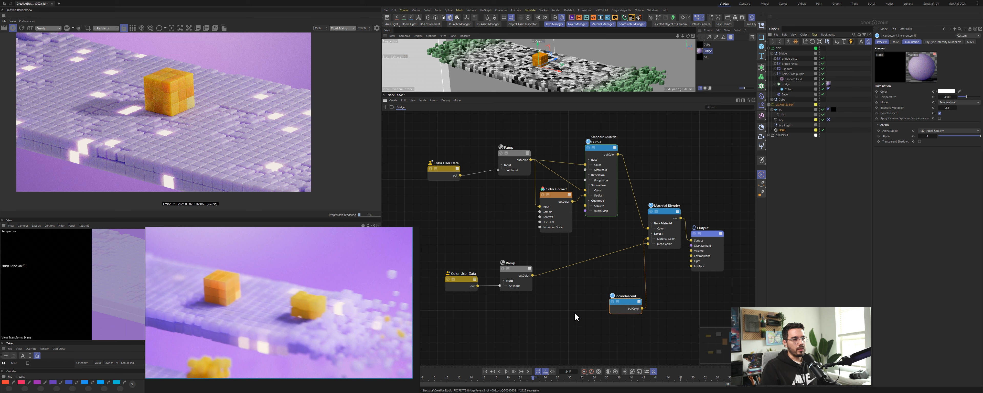
{"action": "left_click_drag", "start_coordinate": [464, 265], "coordinate": [525, 243]}
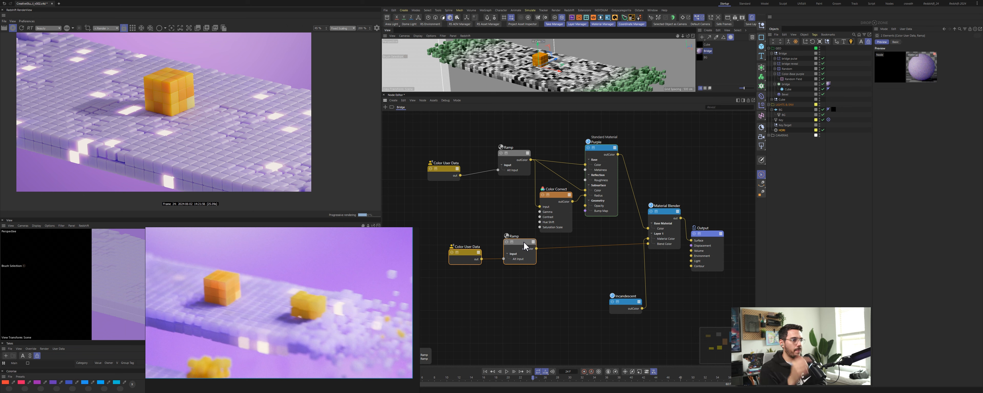
Step: Open the Purple material's Subsurface section and set its scale to 3
{"action": "left_click_drag", "start_coordinate": [574, 126], "coordinate": [599, 159]}
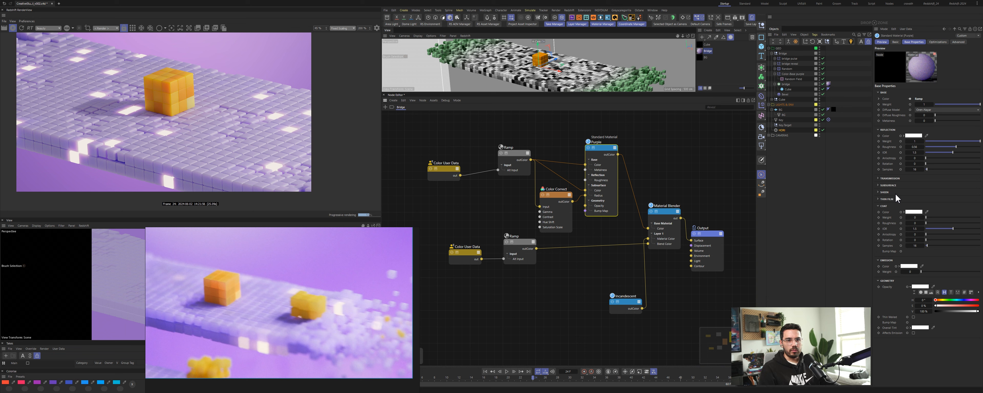
{"action": "left_click", "coordinate": [889, 186]}
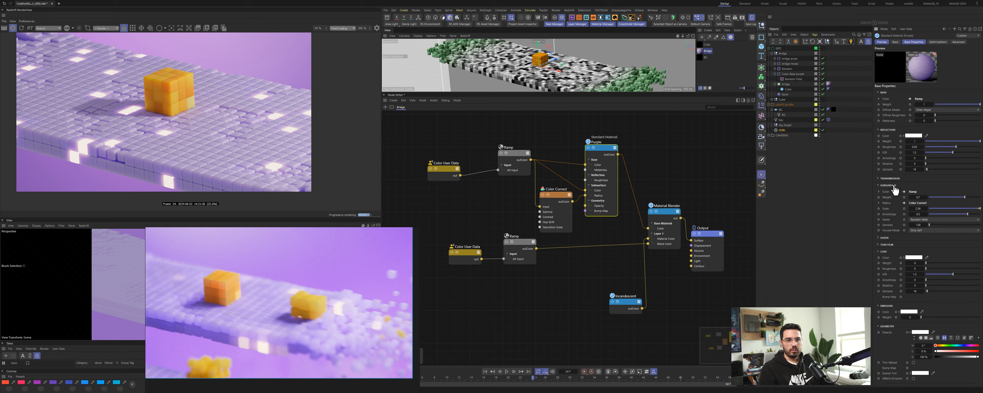
{"action": "left_click", "coordinate": [919, 209]}
{"action": "type", "text": "3"}
{"action": "key", "text": "Return"}
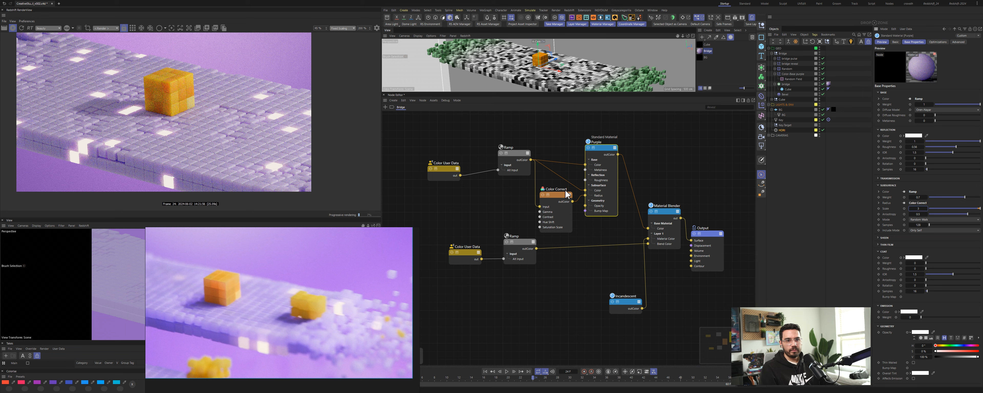
Step: Reposition the upper Ramp and Color Correct nodes and set the Color Correct level to 1
{"action": "left_click_drag", "start_coordinate": [521, 160], "coordinate": [512, 156]}
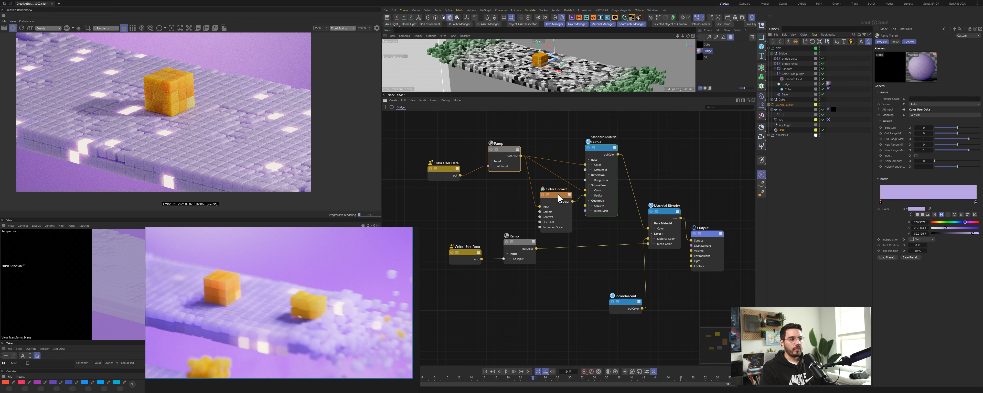
{"action": "left_click_drag", "start_coordinate": [558, 197], "coordinate": [548, 190]}
{"action": "double_click", "coordinate": [927, 120]}
{"action": "type", "text": "1"}
{"action": "key", "text": "Return"}
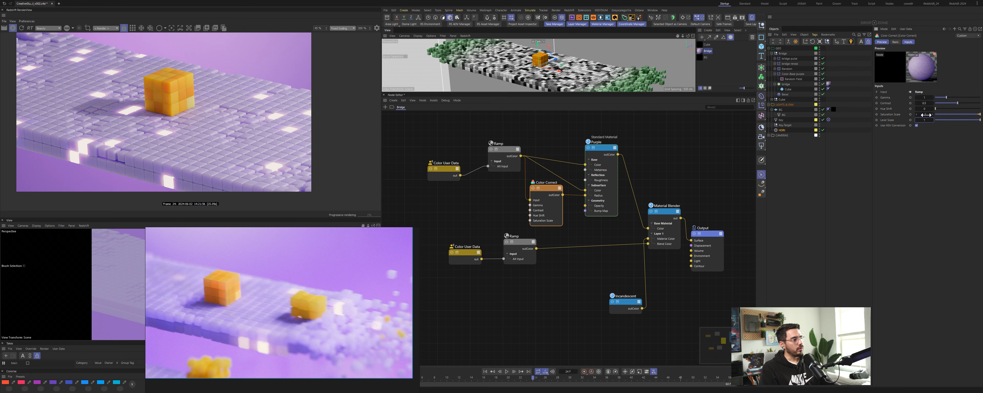
{"action": "double_click", "coordinate": [924, 116]}
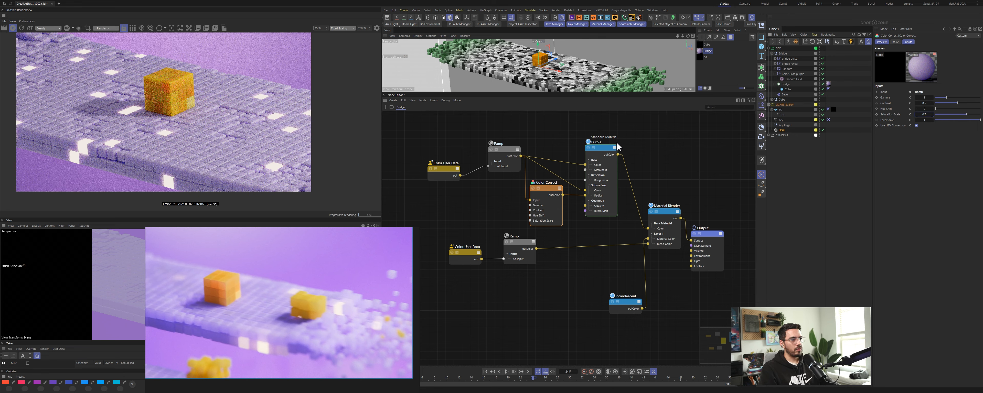
Step: Turn off the sky object's render visibility and set the area light's size to 300 by 300
{"action": "left_click", "coordinate": [589, 148]}
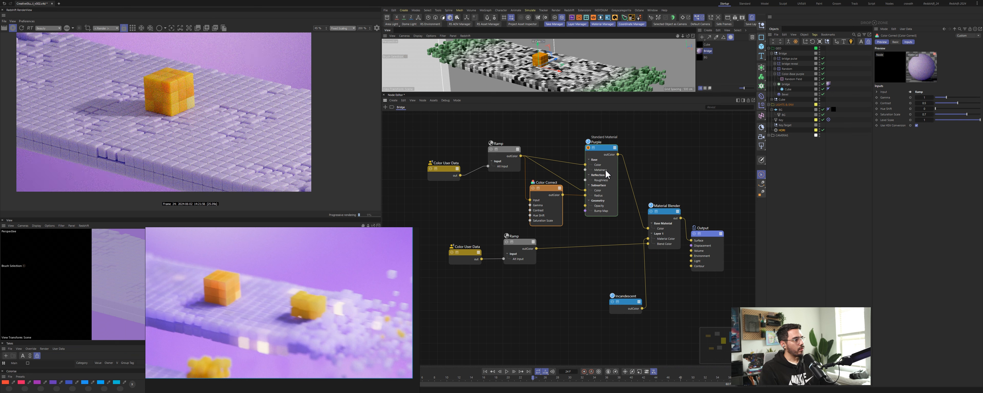
{"action": "left_click", "coordinate": [823, 130]}
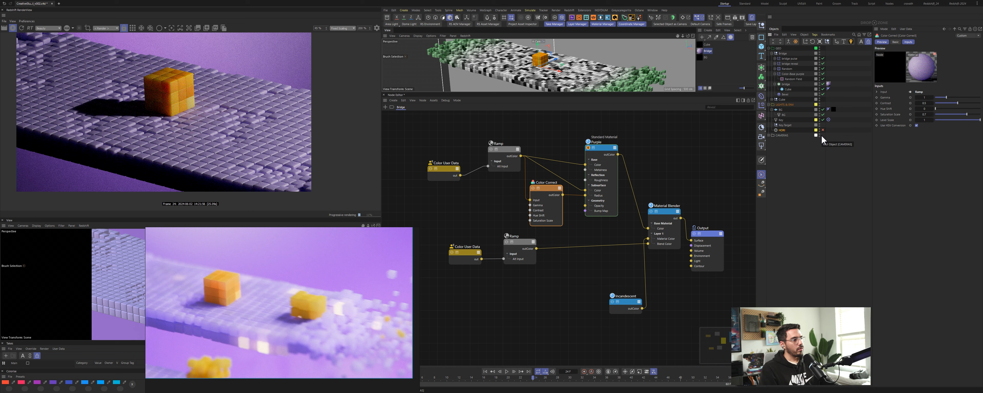
{"action": "left_click", "coordinate": [792, 120]}
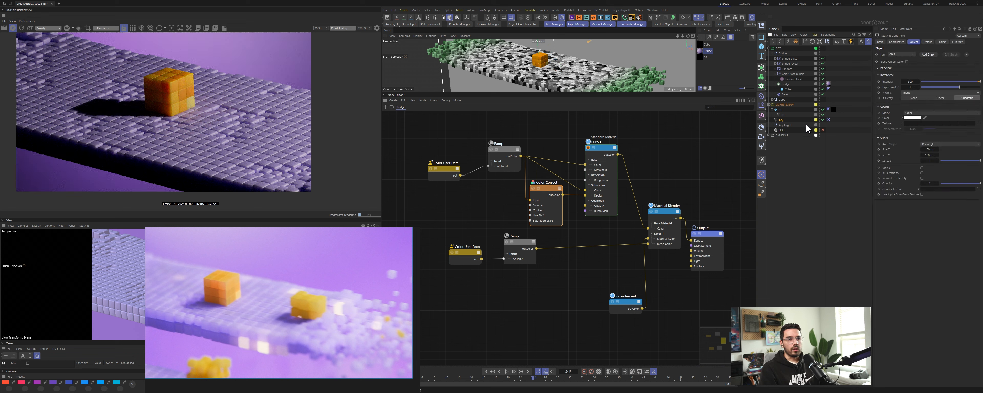
{"action": "left_click", "coordinate": [930, 149]}
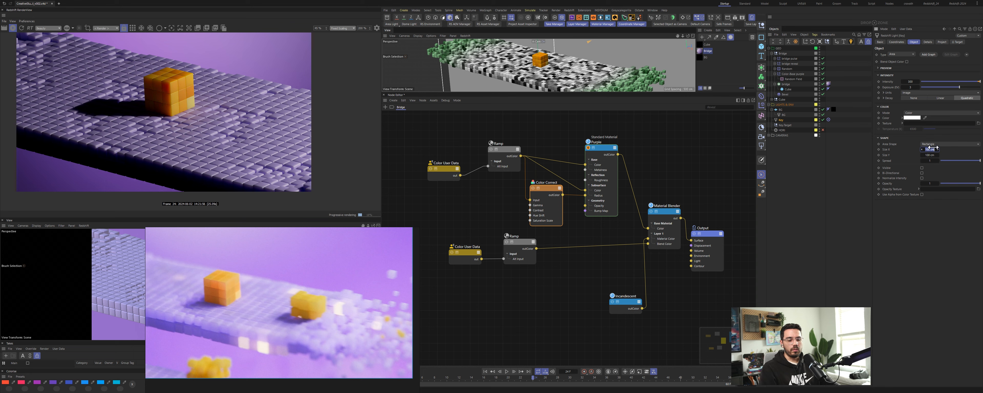
{"action": "type", "text": "300"}
{"action": "key", "text": "Tab"}
{"action": "type", "text": "300"}
{"action": "key", "text": "Return"}
Step: Set the area light's intensity to 10
{"action": "left_click", "coordinate": [914, 77]}
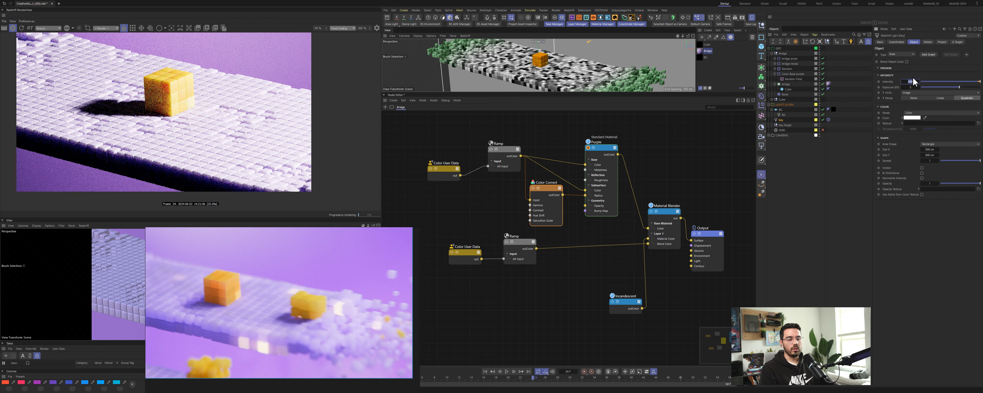
{"action": "type", "text": "10"}
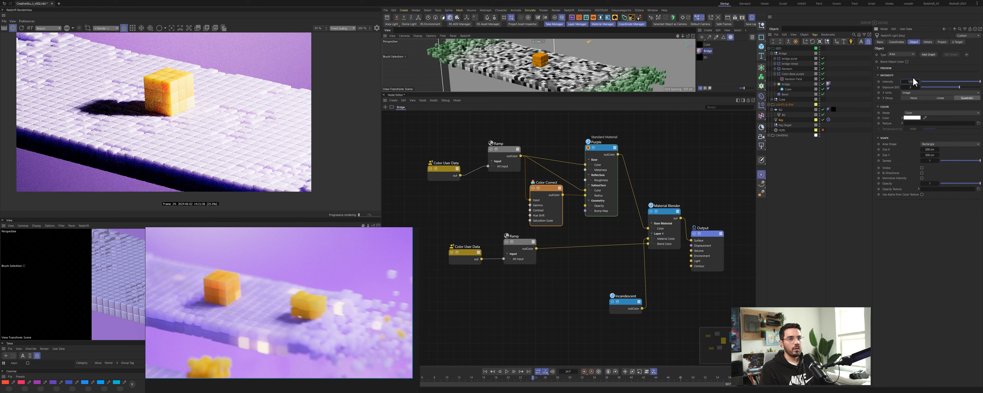
{"action": "key", "text": "Return"}
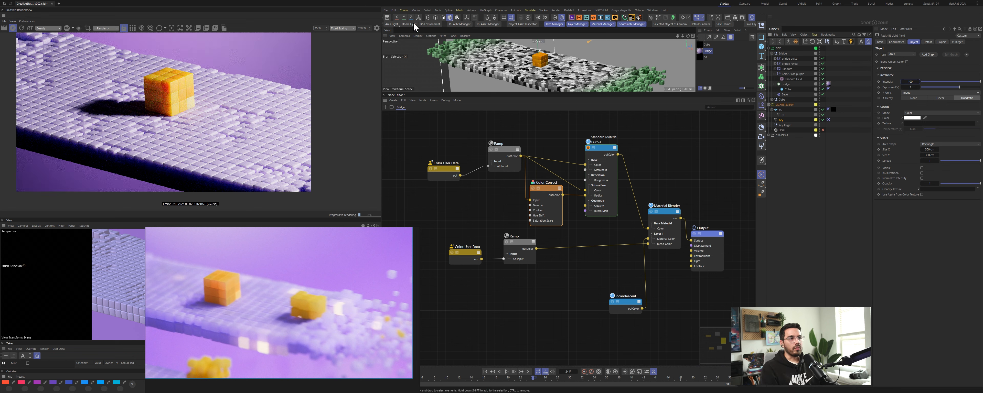
Step: Add a new area light and rename it Fill
{"action": "left_click", "coordinate": [395, 25]}
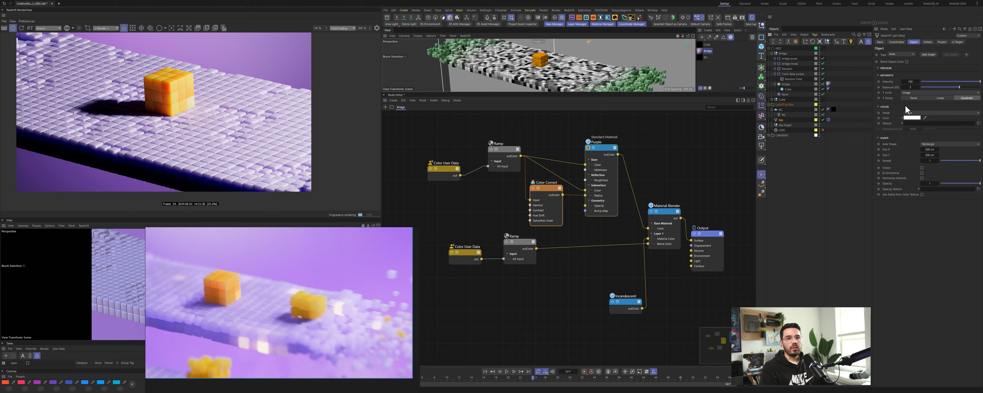
{"action": "left_click", "coordinate": [391, 25]}
{"action": "double_click", "coordinate": [788, 109]}
{"action": "type", "text": "Fill"}
{"action": "key", "text": "Return"}
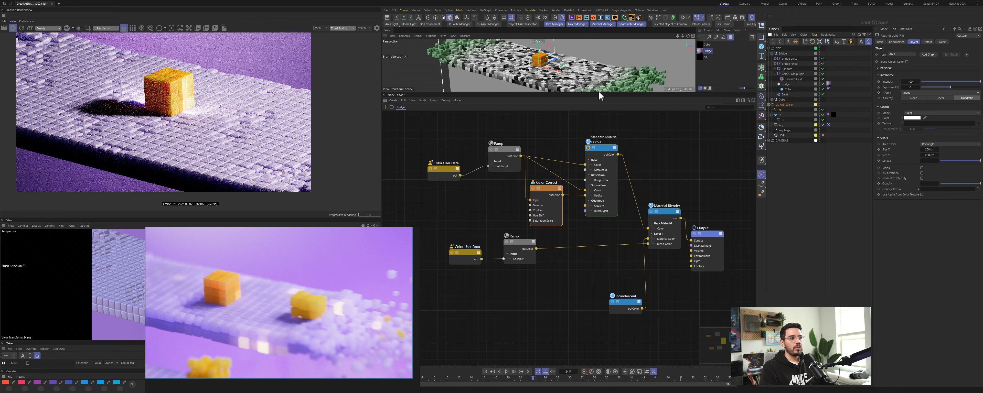
Step: Look through the Fill light, orbit it toward the bridge, and return to the default camera
{"action": "left_click", "coordinate": [697, 18]}
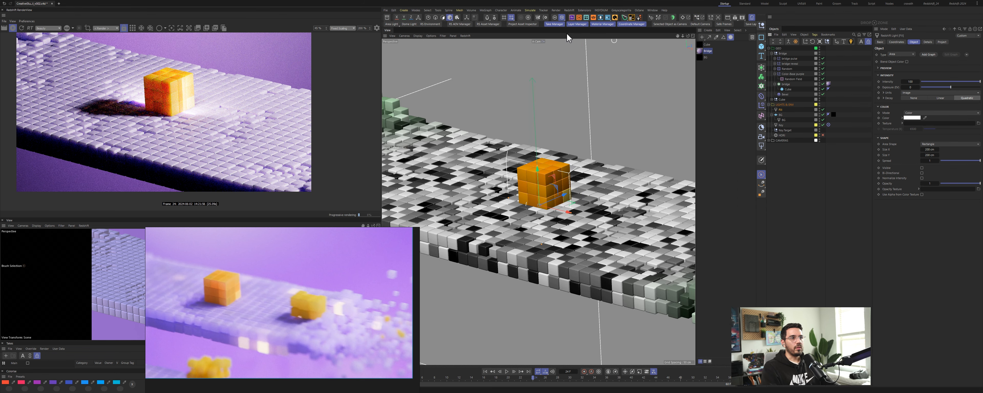
{"action": "left_click", "coordinate": [539, 42]}
{"action": "left_click", "coordinate": [558, 53]}
{"action": "left_click", "coordinate": [679, 25]}
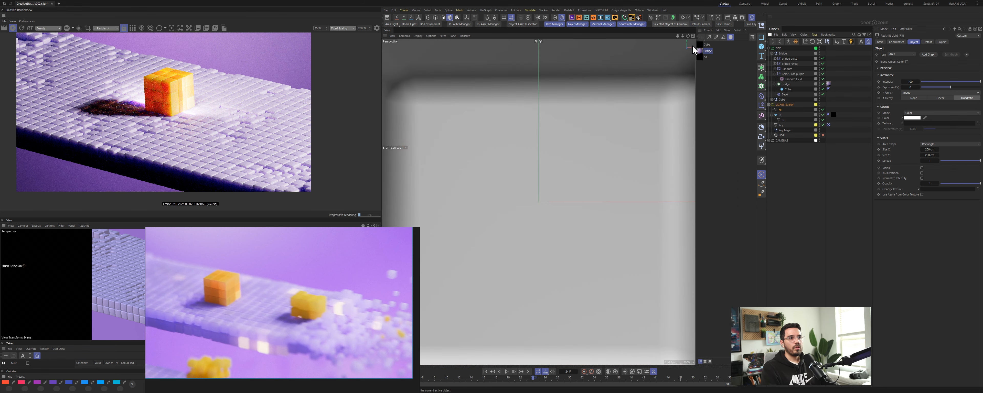
{"action": "right_click_drag", "start_coordinate": [573, 180], "coordinate": [480, 201], "text": "alt"}
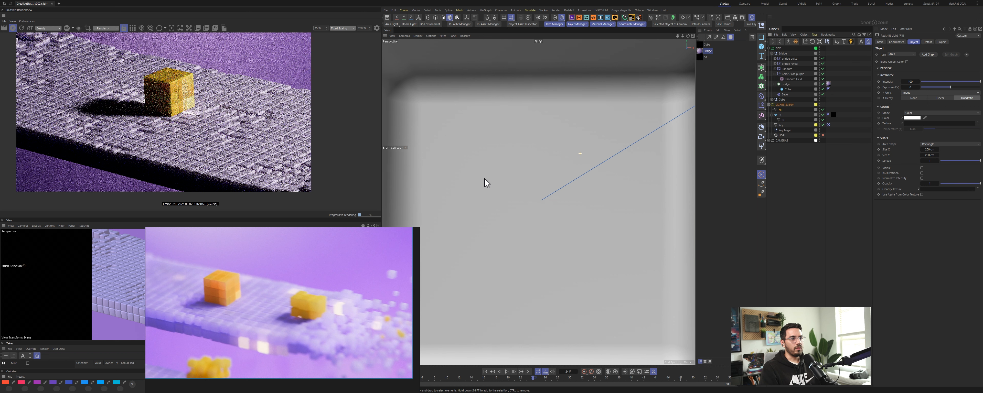
{"action": "right_click_drag", "start_coordinate": [602, 116], "coordinate": [596, 139], "text": "alt"}
{"action": "middle_click_drag", "start_coordinate": [595, 139], "coordinate": [619, 189], "text": "alt"}
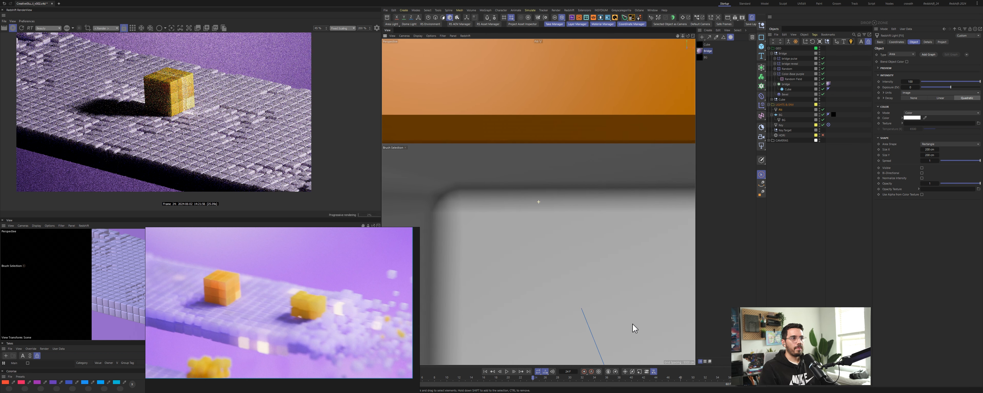
{"action": "left_click", "coordinate": [539, 41]}
{"action": "left_click", "coordinate": [550, 46]}
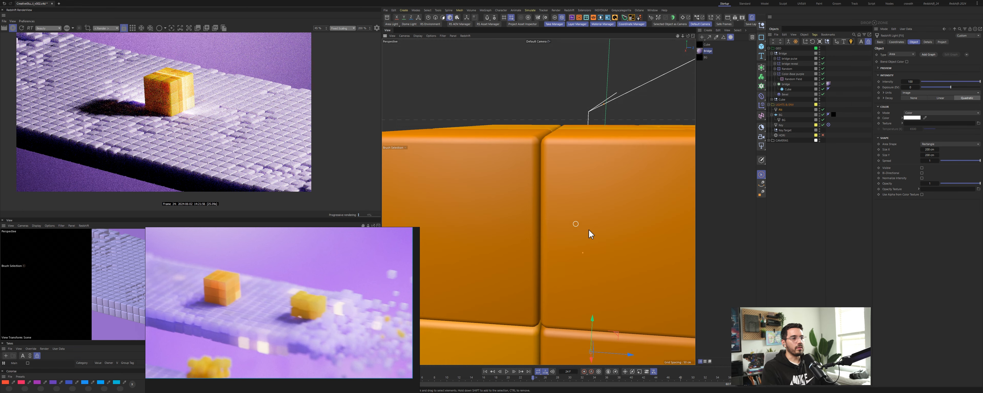
Step: Move the Fill light to the opposite side of the bridge from the key light
{"action": "left_click_drag", "start_coordinate": [662, 210], "coordinate": [581, 190], "text": "alt"}
{"action": "key", "text": "e"}
{"action": "left_click_drag", "start_coordinate": [525, 179], "coordinate": [473, 111]}
{"action": "left_click_drag", "start_coordinate": [511, 157], "coordinate": [447, 137]}
{"action": "scroll", "coordinate": [542, 197], "scroll_direction": "down", "scroll_amount": 6}
{"action": "middle_click_drag", "start_coordinate": [543, 197], "coordinate": [572, 213], "text": "alt"}
{"action": "left_click_drag", "start_coordinate": [573, 214], "coordinate": [523, 182], "text": "alt"}
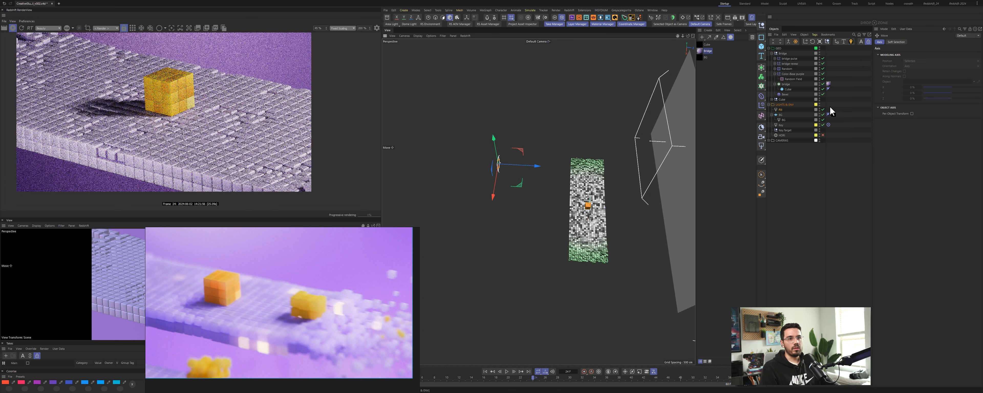
Step: Give the Fill light a Target tag aimed at the scene and scale the light larger
{"action": "left_click_drag", "start_coordinate": [829, 124], "coordinate": [829, 110], "text": "ctrl"}
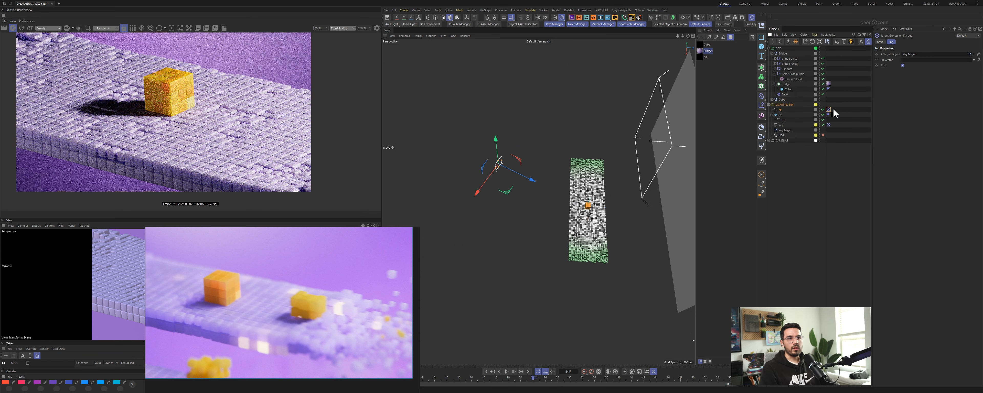
{"action": "key", "text": "t"}
{"action": "left_click_drag", "start_coordinate": [516, 279], "coordinate": [462, 155]}
{"action": "key", "text": "e"}
{"action": "left_click", "coordinate": [785, 110]}
{"action": "left_click_drag", "start_coordinate": [915, 81], "coordinate": [916, 79]}
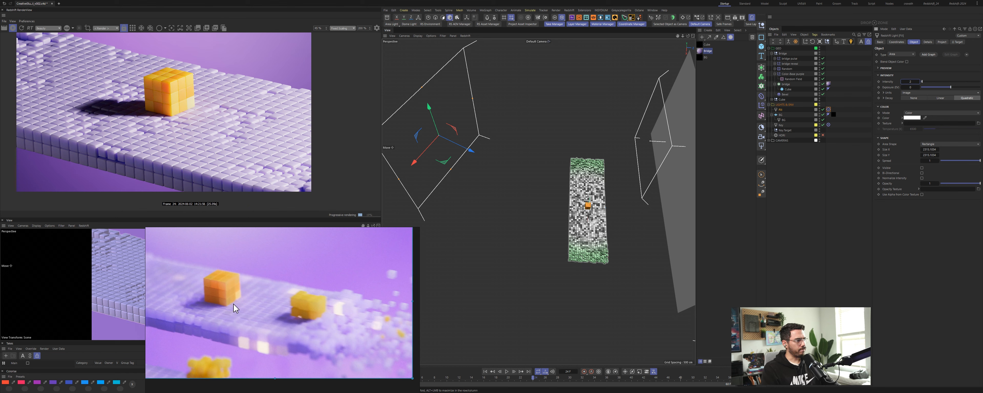
Step: Set the Fill light's intensity to 80
{"action": "mouse_move", "coordinate": [423, 158]}
{"action": "left_mouse_down"}
{"action": "mouse_move", "coordinate": [449, 138]}
{"action": "mouse_move", "coordinate": [432, 155]}
{"action": "left_mouse_up"}
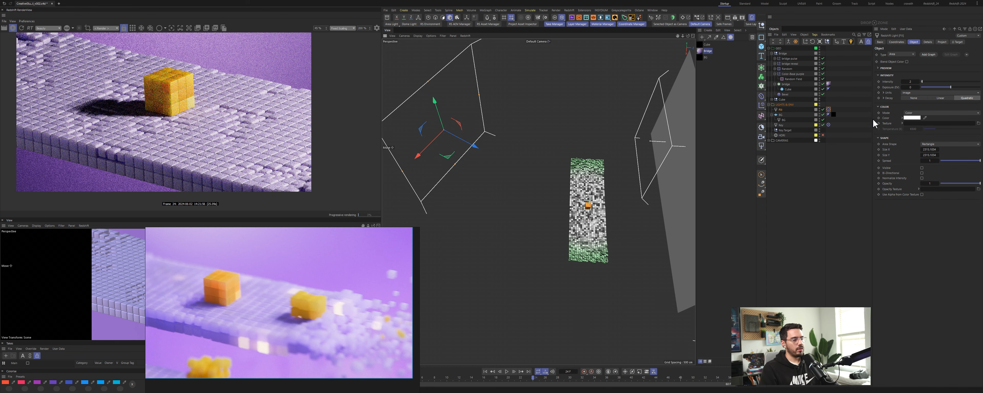
{"action": "left_click", "coordinate": [781, 125]}
{"action": "left_click_drag", "start_coordinate": [911, 83], "coordinate": [914, 82]}
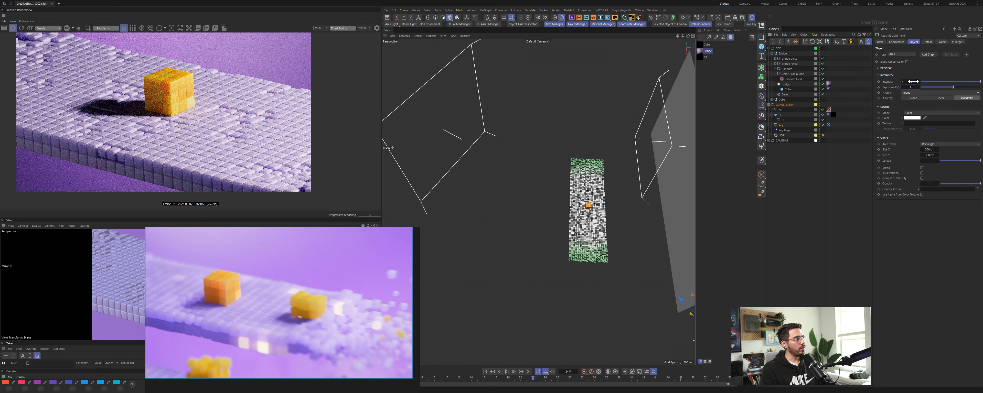
{"action": "key", "text": "ctrl+z"}
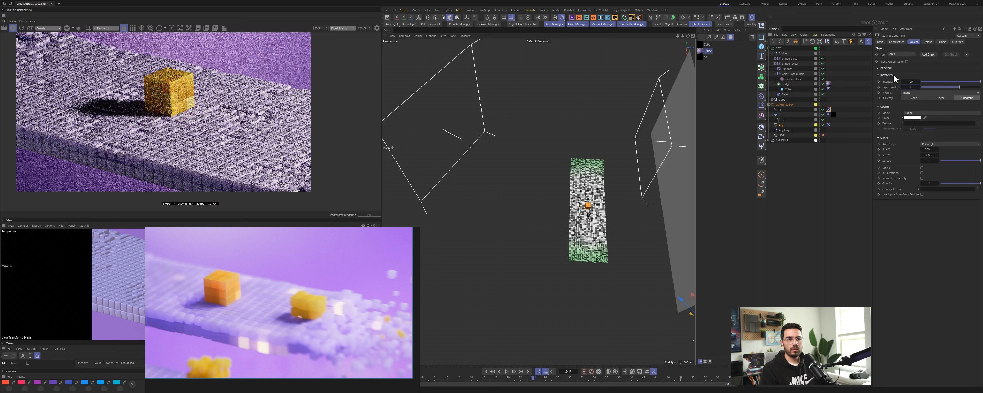
{"action": "left_click_drag", "start_coordinate": [582, 234], "coordinate": [585, 139], "text": "alt"}
{"action": "double_click", "coordinate": [912, 82]}
{"action": "type", "text": "80"}
{"action": "key", "text": "Return"}
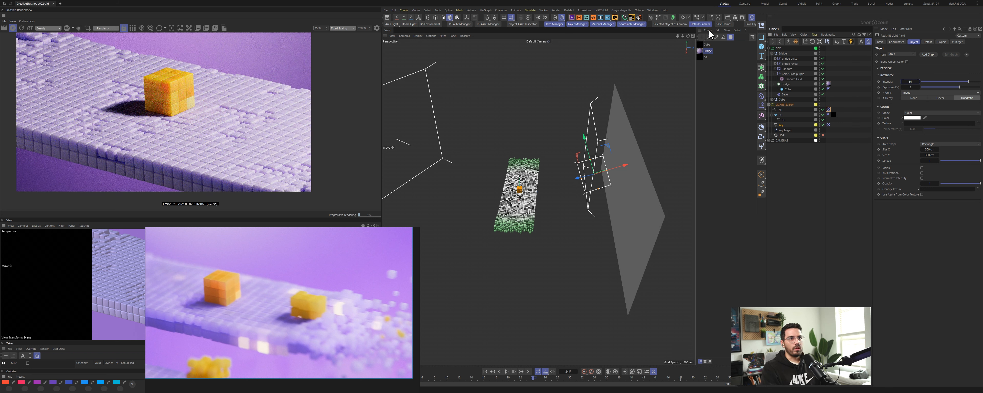
Step: Open the bridge material's node graph and set the Purple material's subsurface values to 1
{"action": "left_click", "coordinate": [709, 51]}
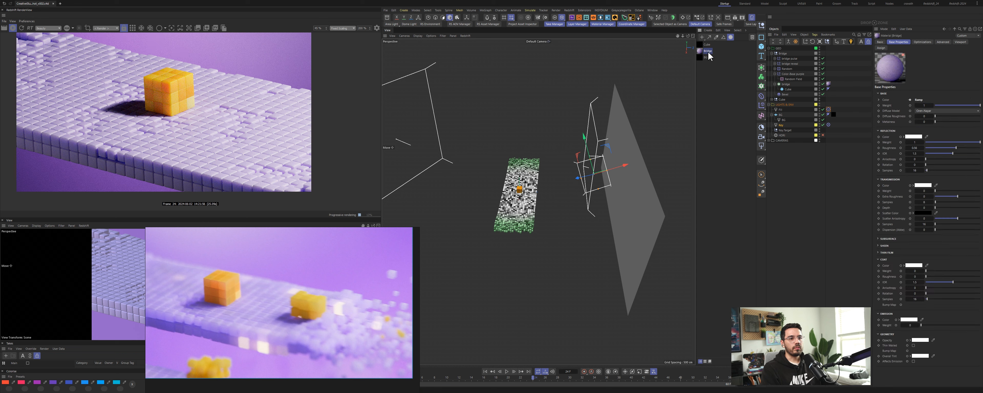
{"action": "double_click", "coordinate": [701, 53]}
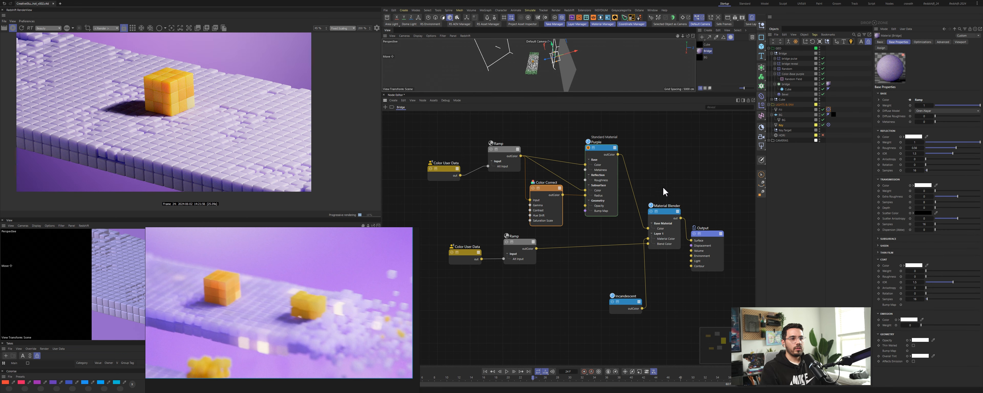
{"action": "left_click", "coordinate": [609, 171]}
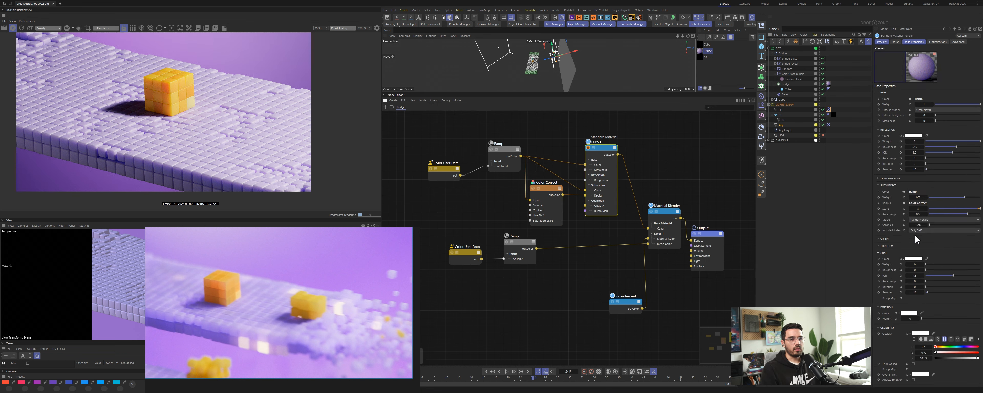
{"action": "left_click", "coordinate": [920, 209]}
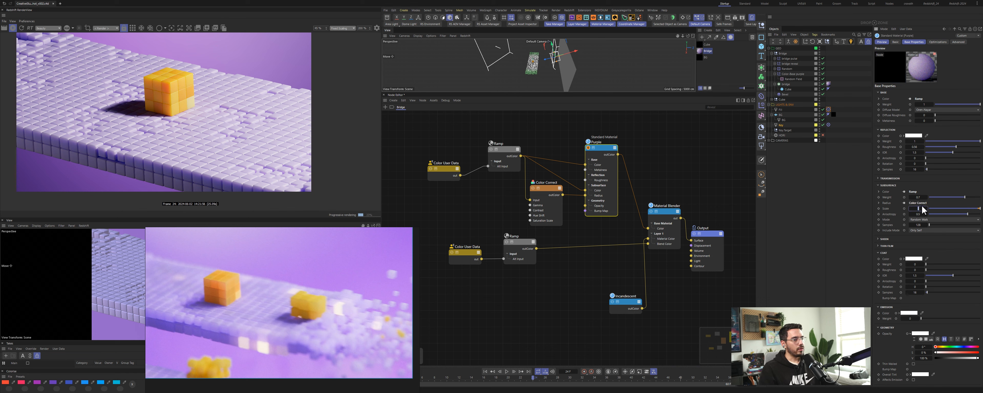
{"action": "type", "text": "1"}
{"action": "key", "text": "Return"}
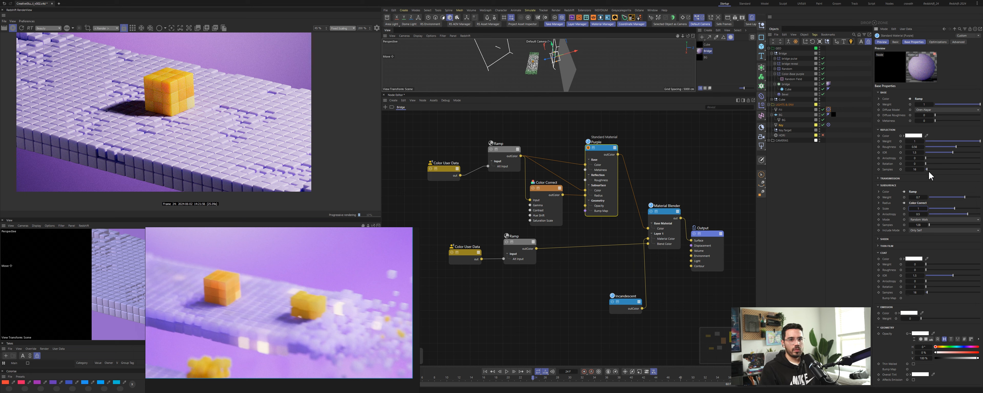
{"action": "left_click", "coordinate": [918, 197]}
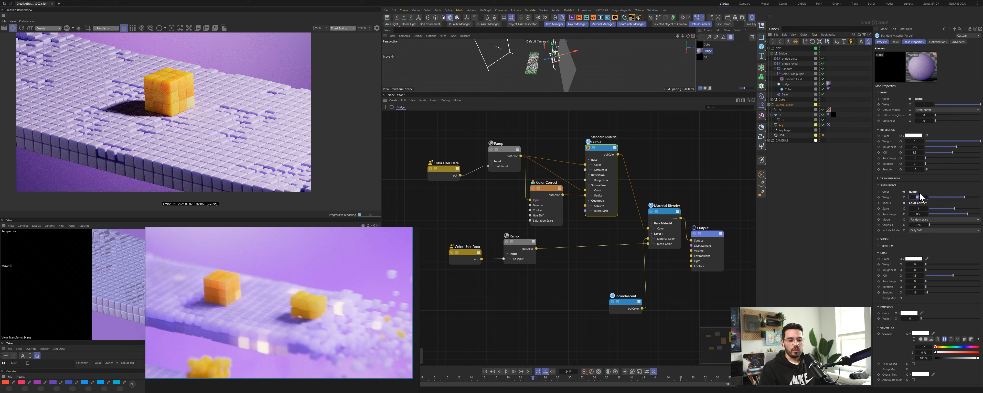
{"action": "type", "text": "1"}
{"action": "key", "text": "Return"}
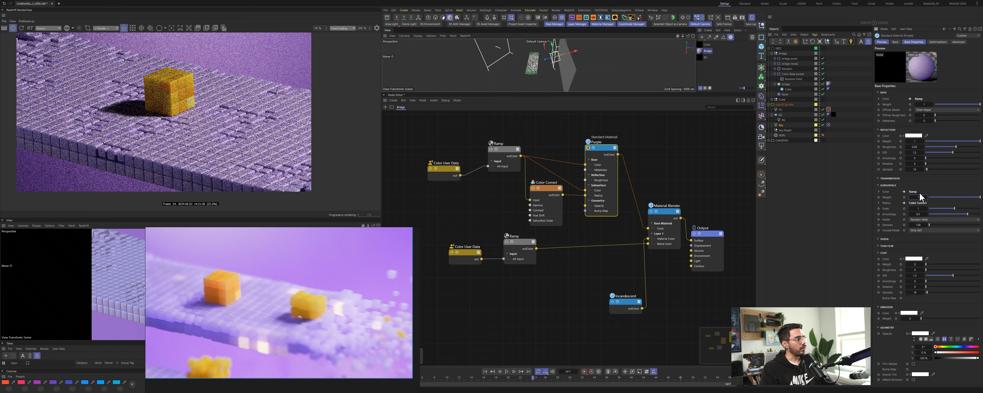
{"action": "left_click", "coordinate": [921, 209]}
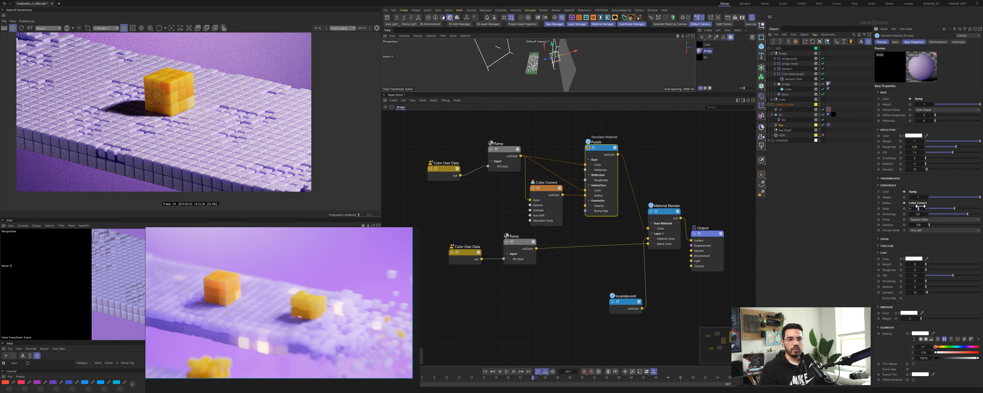
{"action": "key", "text": "Return"}
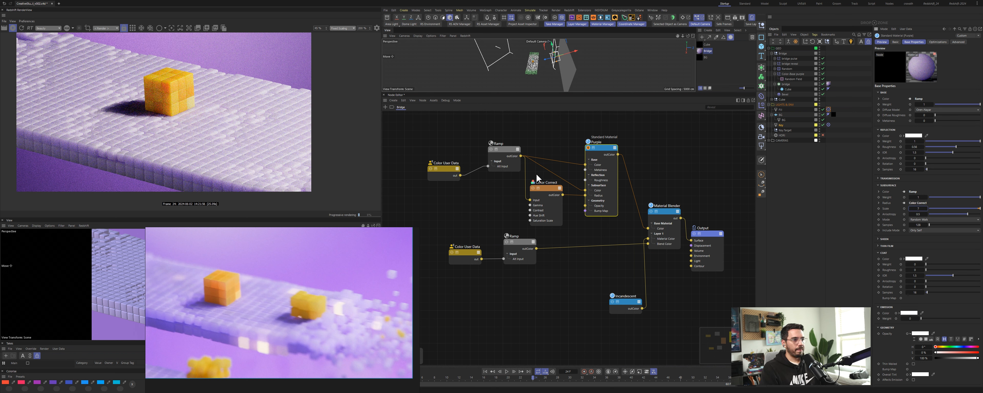
Step: Set the Color Correct node's level scale to 0.5
{"action": "left_click", "coordinate": [554, 185]}
{"action": "left_click", "coordinate": [925, 121]}
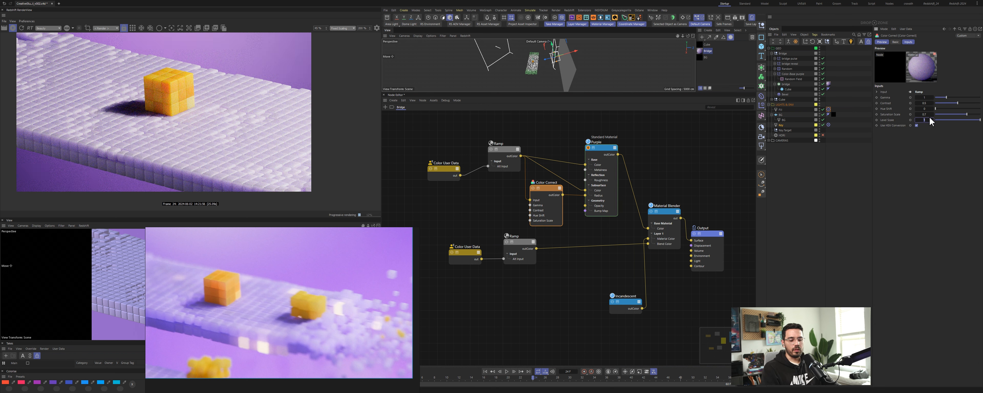
{"action": "type", "text": "0.5"}
{"action": "key", "text": "Return"}
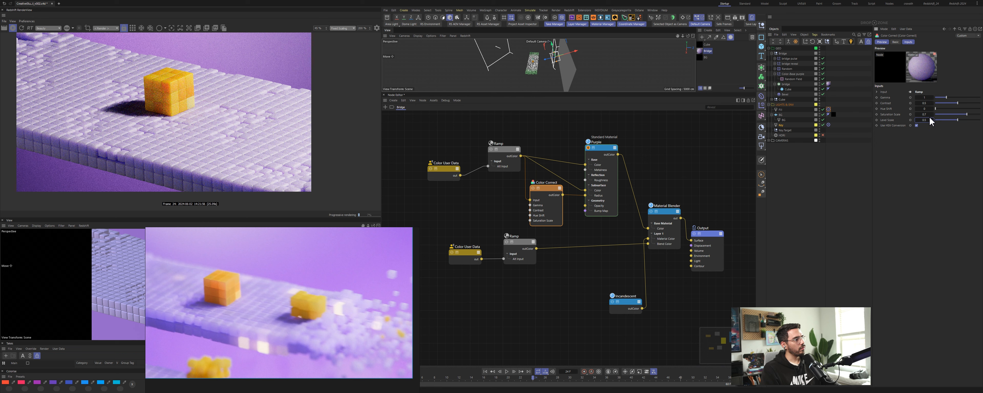
Step: Open the render camera's color correction settings and save the scene
{"action": "left_click", "coordinate": [769, 140]}
{"action": "left_click", "coordinate": [782, 146]}
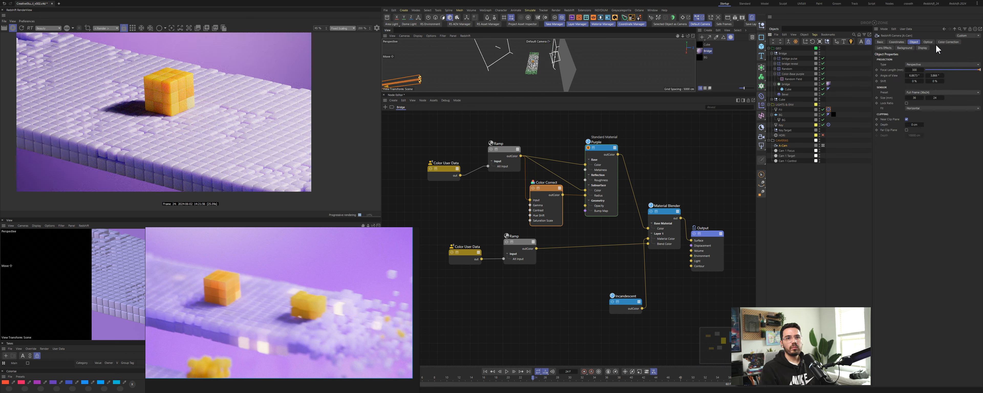
{"action": "left_click", "coordinate": [945, 42]}
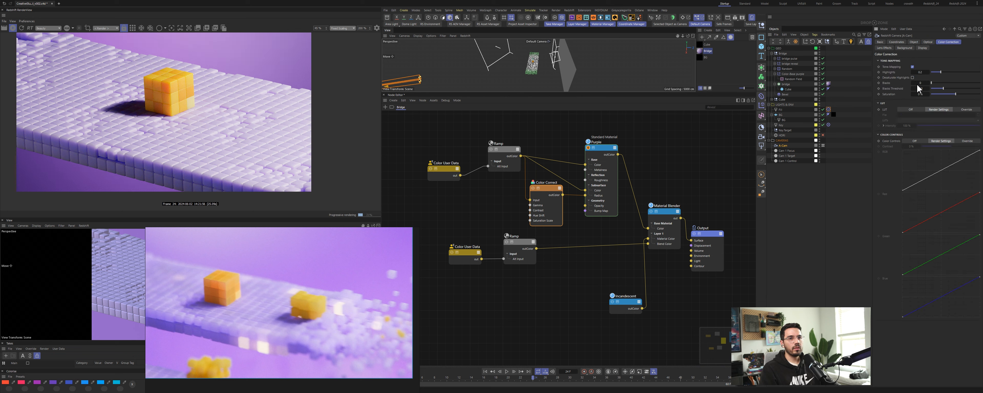
{"action": "key", "text": "ctrl+s"}
{"action": "scroll", "coordinate": [107, 28], "scroll_direction": "down", "scroll_amount": 1}
{"action": "scroll", "coordinate": [107, 28], "scroll_direction": "up", "scroll_amount": 1}
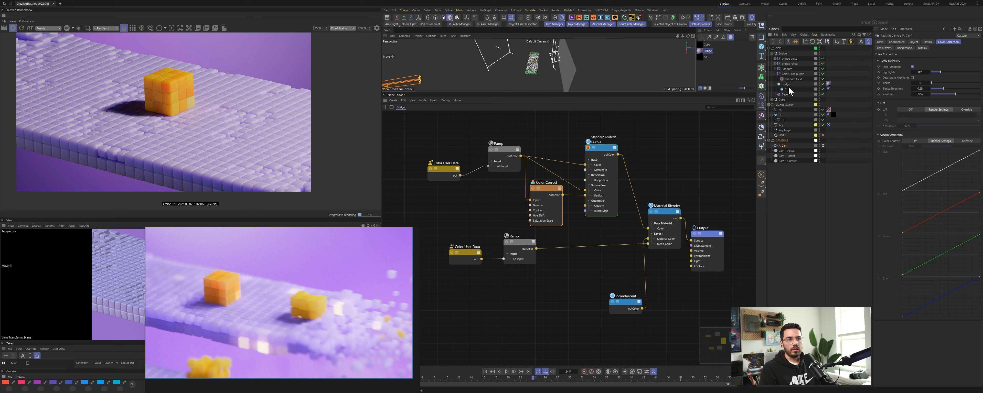
Step: Set the bridge bevel's offset to 2
{"action": "left_click", "coordinate": [785, 95]}
{"action": "left_click", "coordinate": [913, 101]}
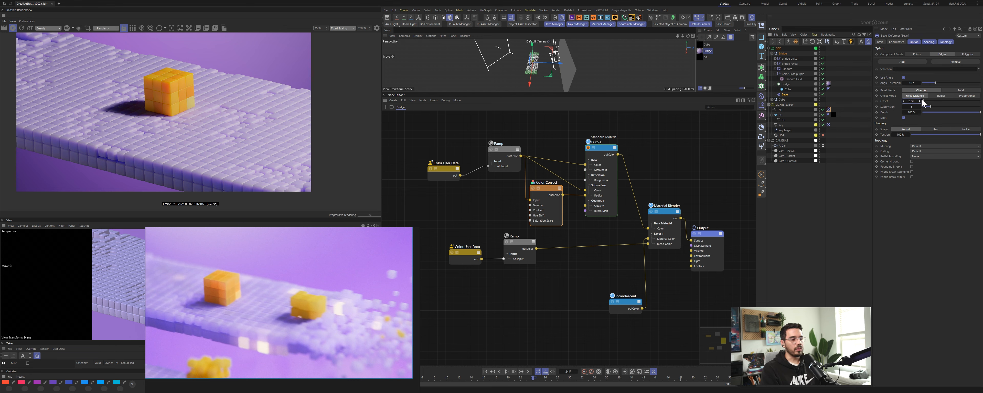
{"action": "type", "text": "2"}
{"action": "key", "text": "Return"}
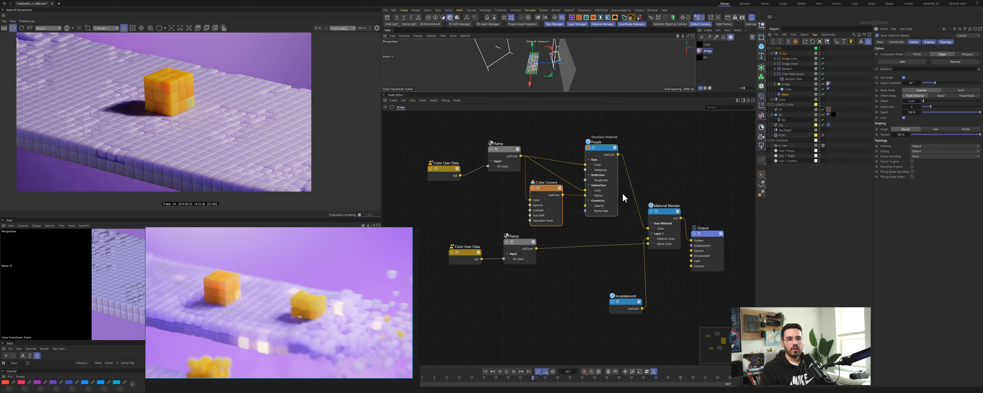
Step: Set the Purple material's reflection weight to 0.35
{"action": "left_click", "coordinate": [598, 146]}
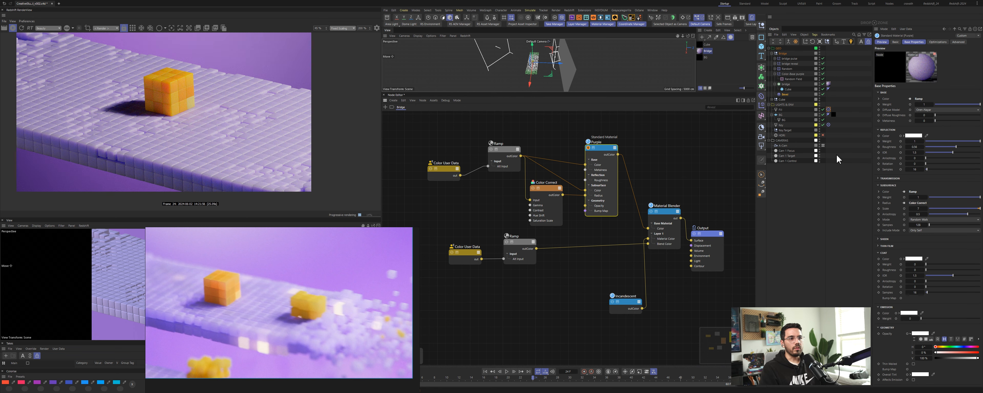
{"action": "left_click", "coordinate": [915, 141]}
{"action": "type", "text": "0.35"}
{"action": "key", "text": "Return"}
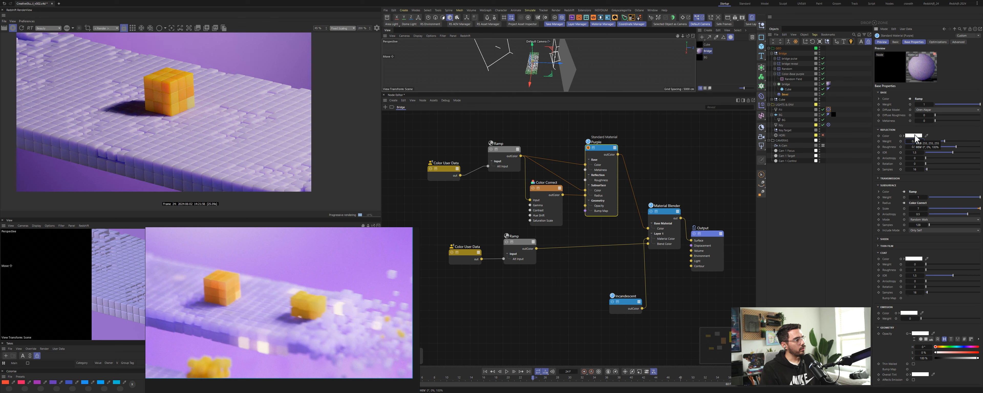
Step: Set the Color Correct node's saturation scale to 1.26
{"action": "left_click", "coordinate": [786, 95]}
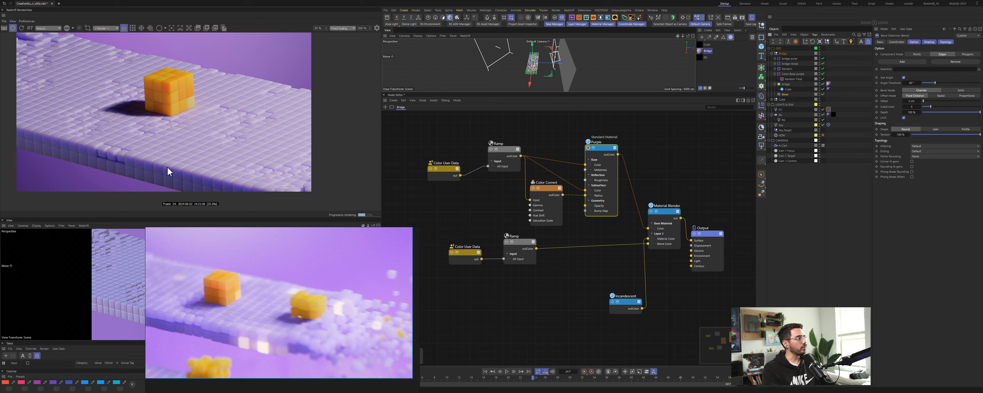
{"action": "left_click_drag", "start_coordinate": [545, 190], "coordinate": [543, 191]}
{"action": "left_click_drag", "start_coordinate": [572, 129], "coordinate": [609, 179]}
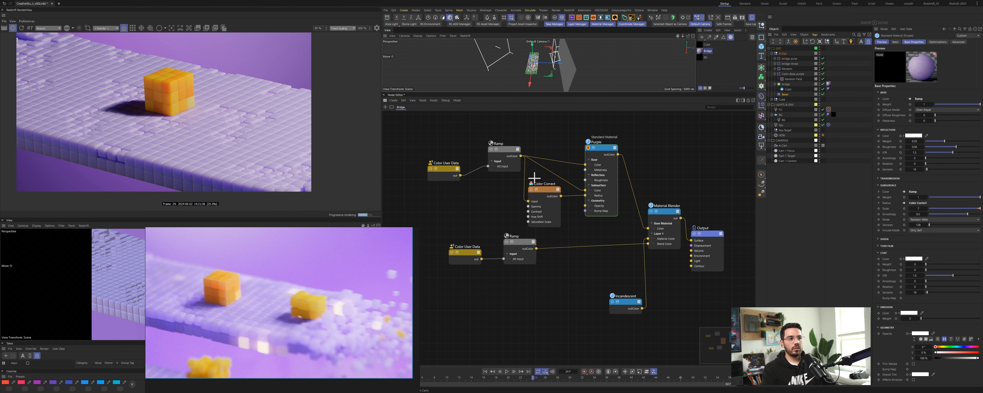
{"action": "left_click", "coordinate": [536, 187]}
{"action": "left_click", "coordinate": [925, 116]}
{"action": "type", "text": "1.5"}
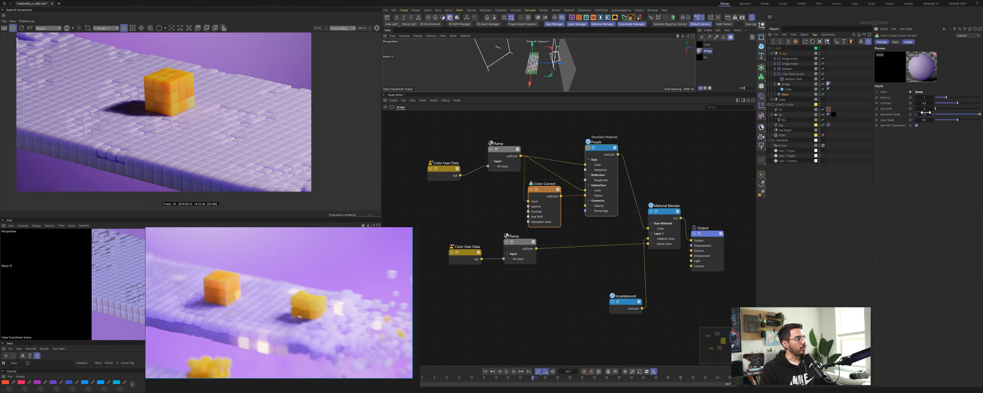
{"action": "key", "text": "Return"}
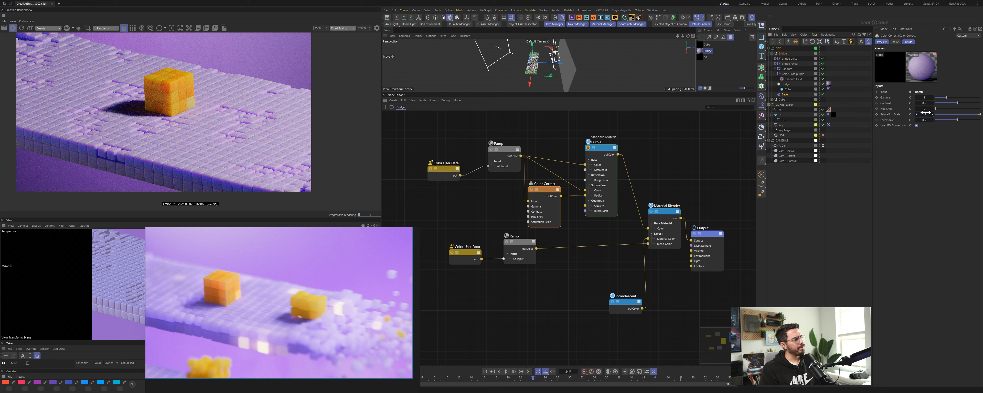
{"action": "left_click", "coordinate": [924, 115]}
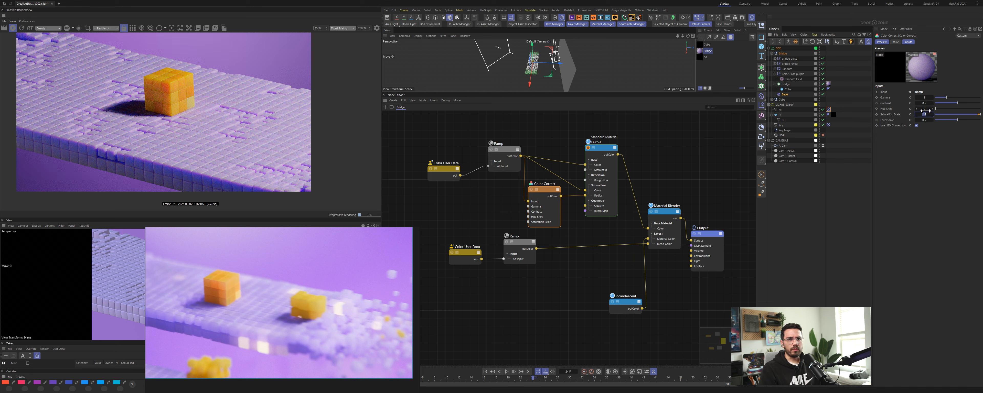
{"action": "type", "text": "1.26"}
{"action": "key", "text": "Return"}
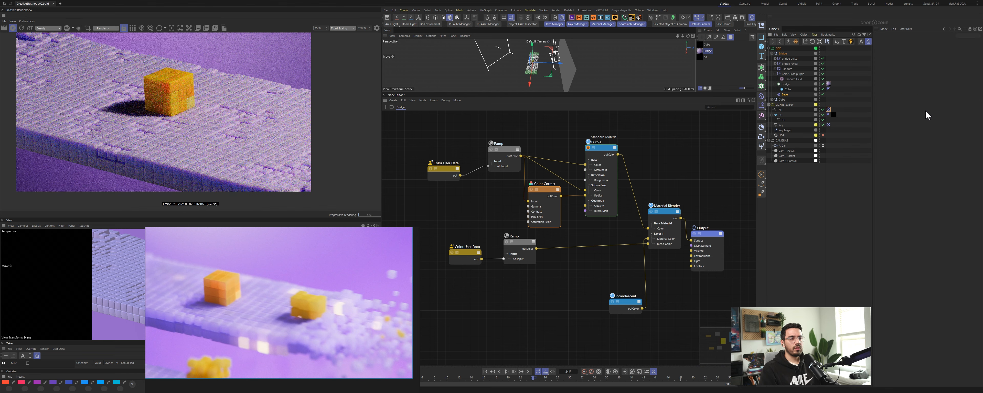
Step: Return to the full viewport and reposition the Fill light higher and nearer the bridge
{"action": "left_click", "coordinate": [654, 155]}
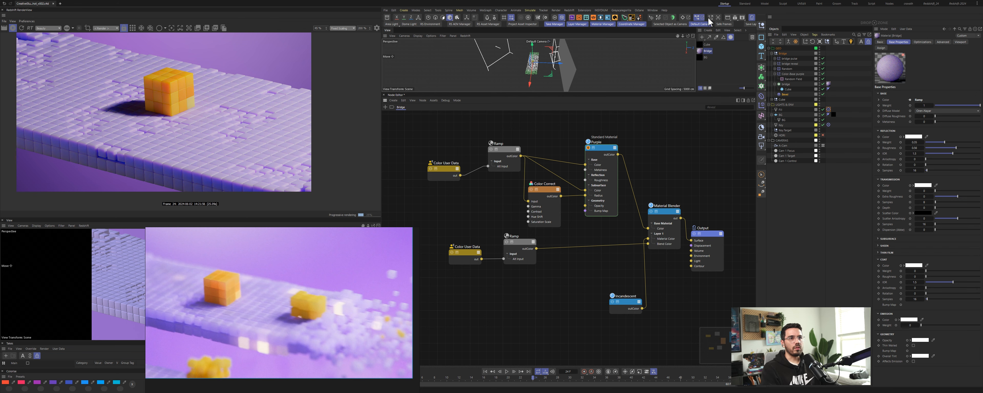
{"action": "left_click", "coordinate": [698, 17]}
{"action": "middle_click_drag", "start_coordinate": [525, 191], "coordinate": [595, 216], "text": "alt"}
{"action": "left_click_drag", "start_coordinate": [596, 219], "coordinate": [467, 132], "text": "alt"}
{"action": "left_click", "coordinate": [506, 147]}
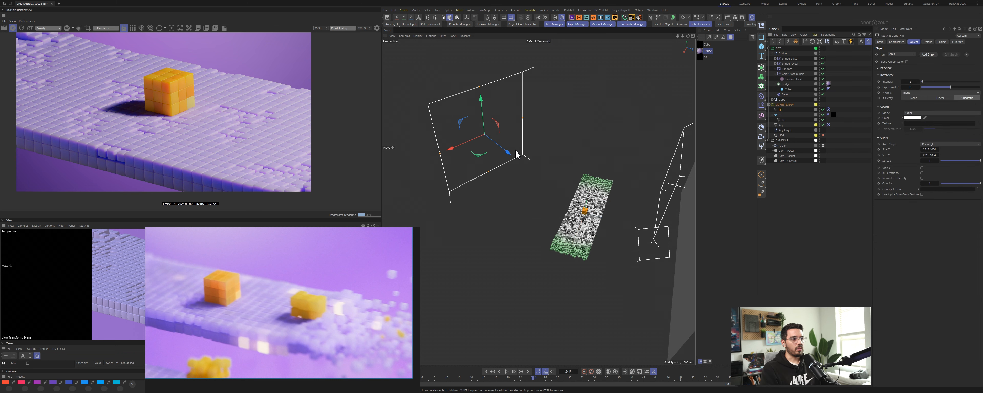
{"action": "left_click_drag", "start_coordinate": [482, 100], "coordinate": [481, 88]}
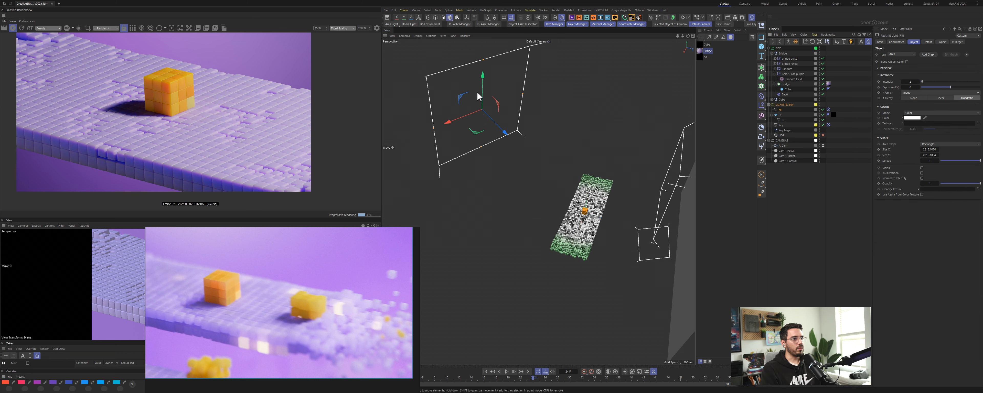
{"action": "left_click_drag", "start_coordinate": [475, 113], "coordinate": [561, 165]}
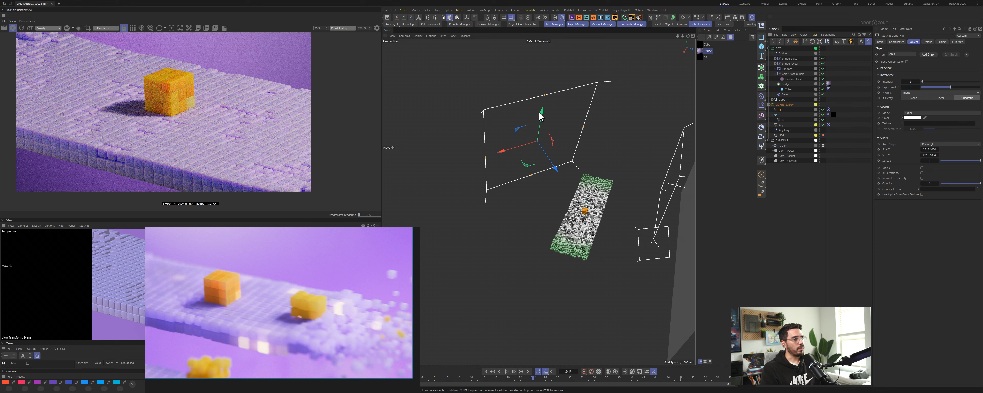
{"action": "mouse_move", "coordinate": [544, 95]}
{"action": "left_mouse_down"}
{"action": "mouse_move", "coordinate": [542, 121]}
{"action": "mouse_move", "coordinate": [544, 101]}
{"action": "left_mouse_up"}
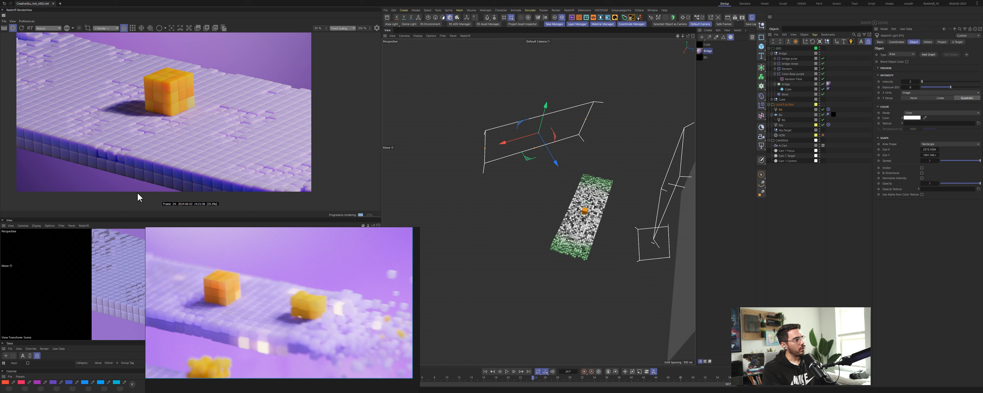
Step: Set the render camera's depth-of-field focus object to Cam 1 Focus in its optical settings, then save the scene
{"action": "left_click", "coordinate": [788, 146]}
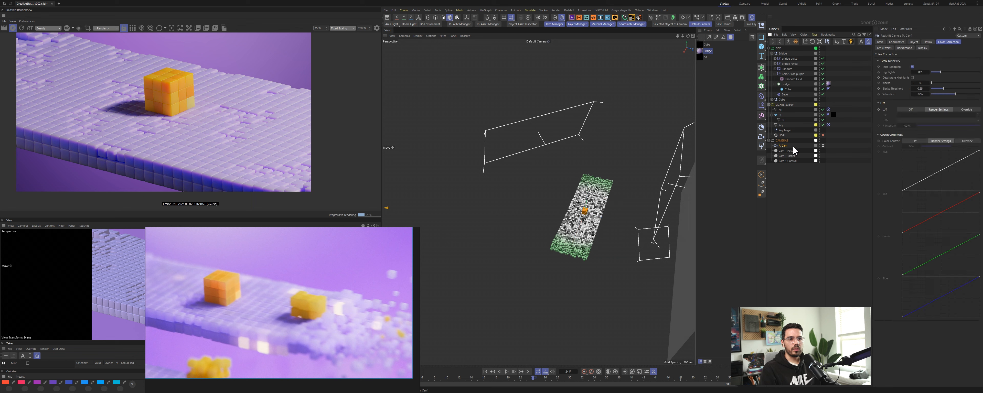
{"action": "left_click", "coordinate": [914, 42]}
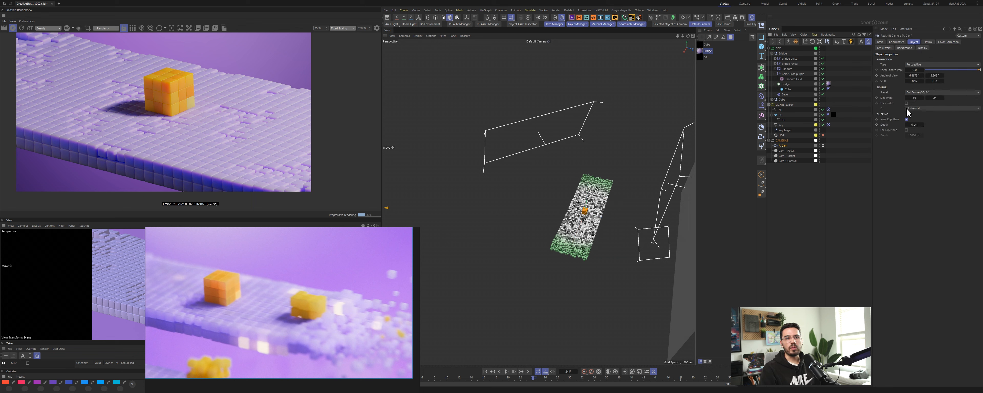
{"action": "left_click", "coordinate": [928, 42]}
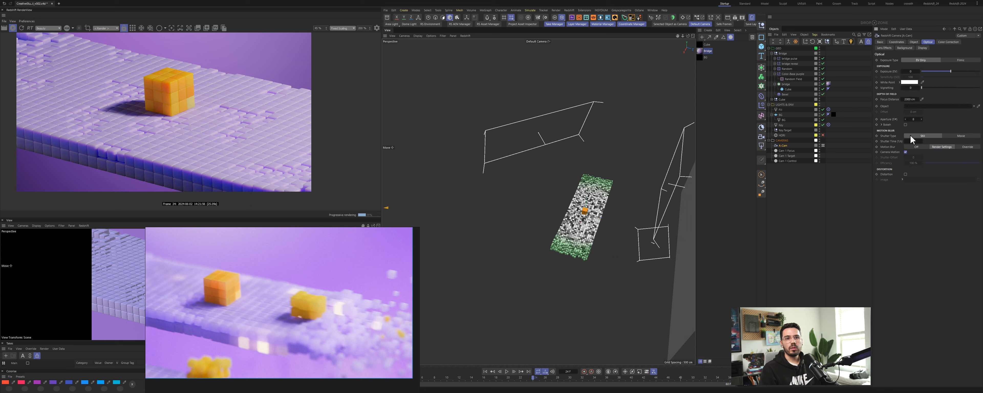
{"action": "double_click", "coordinate": [918, 120]}
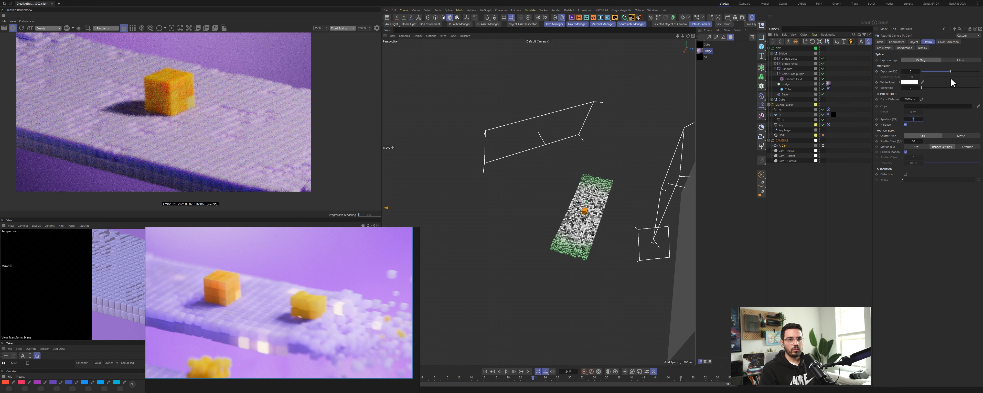
{"action": "left_click_drag", "start_coordinate": [788, 151], "coordinate": [917, 107]}
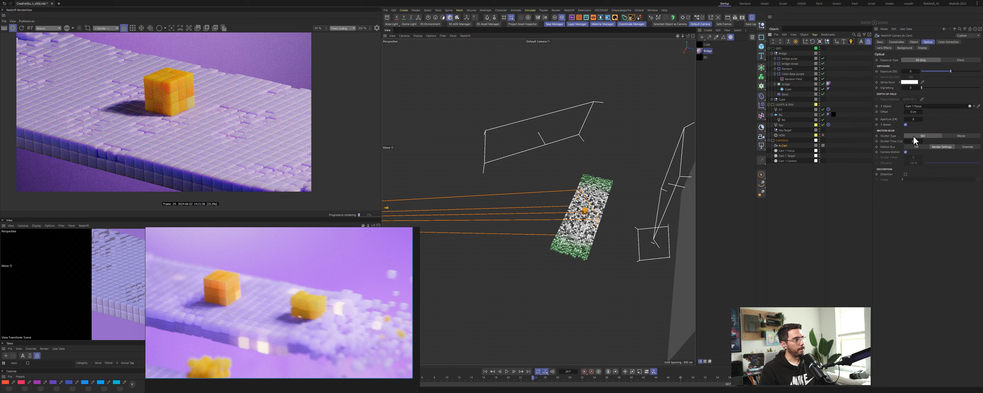
{"action": "left_click", "coordinate": [918, 118]}
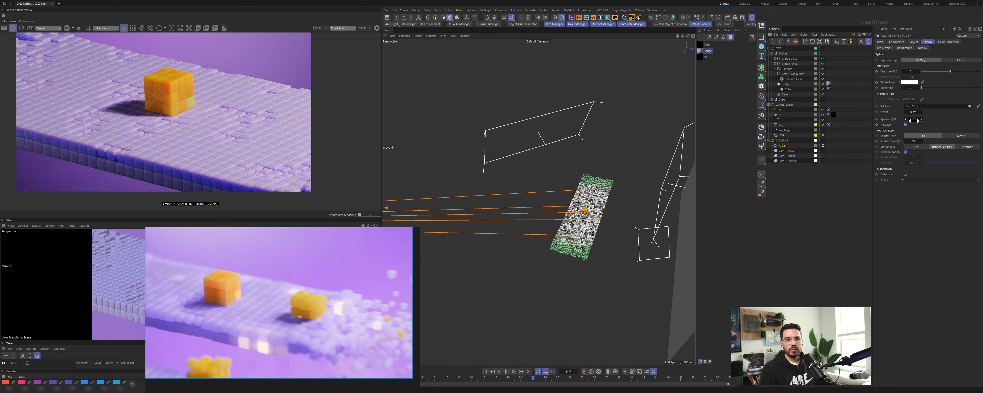
{"action": "key", "text": "Return"}
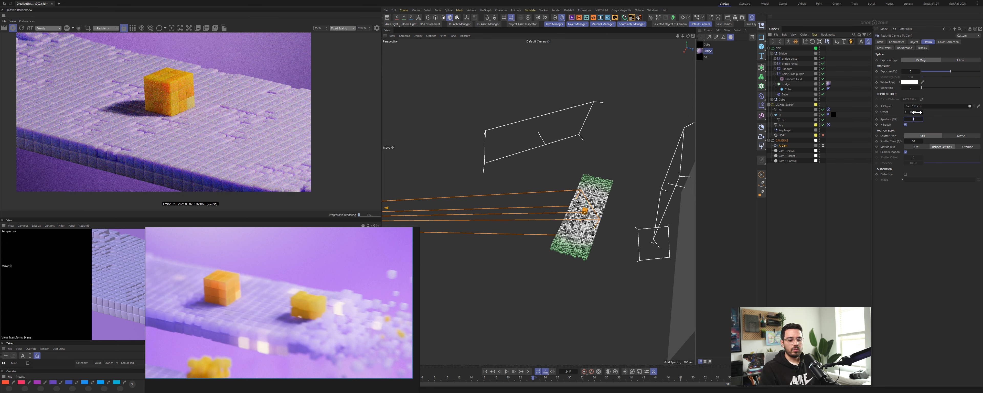
{"action": "key", "text": "Return"}
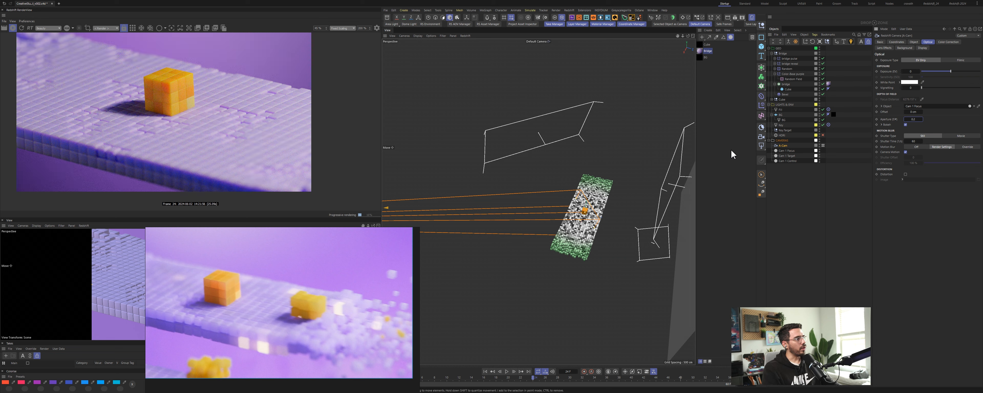
{"action": "left_click", "coordinate": [798, 184]}
{"action": "key", "text": "ctrl+s"}
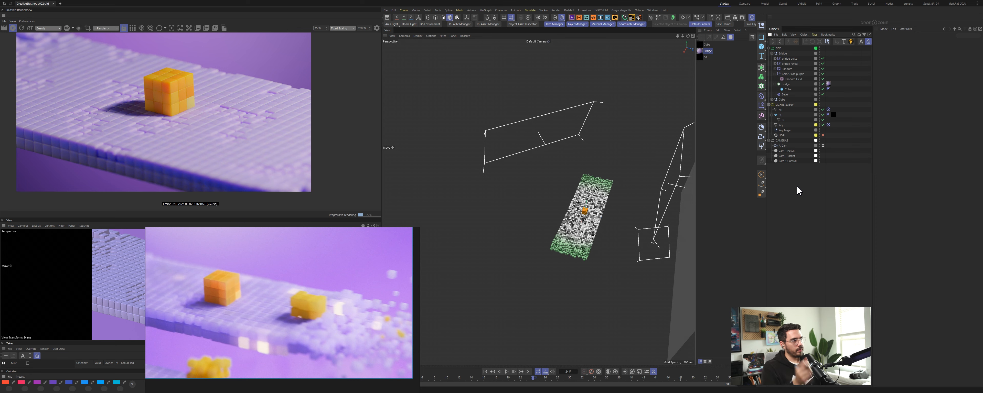
Step: Switch to the asset browser and play and scrub through the Excerpt_REF reference video to compare
{"action": "key", "text": "alt+Tab"}
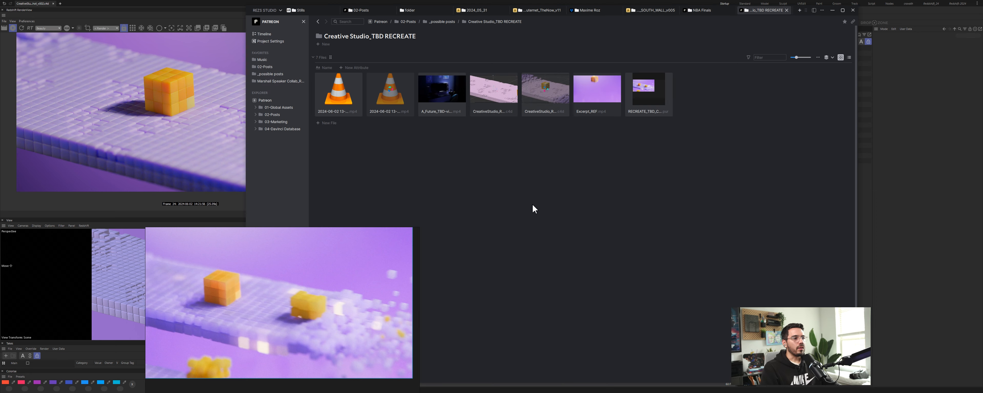
{"action": "double_click", "coordinate": [601, 87]}
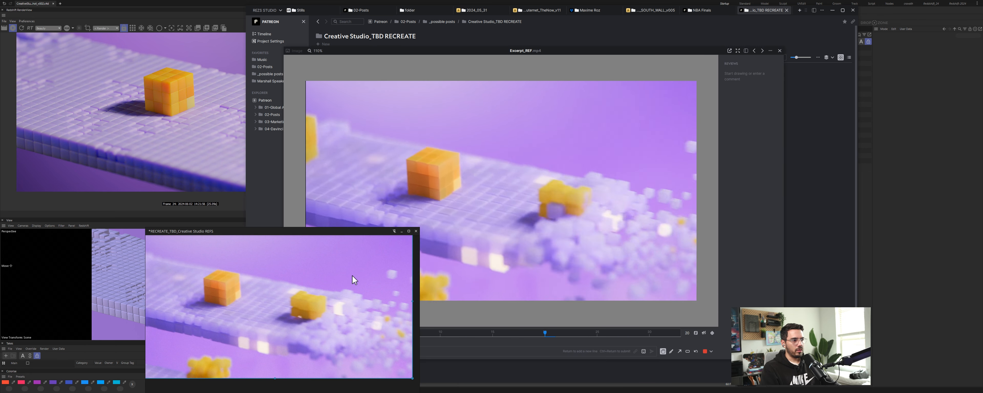
{"action": "left_click_drag", "start_coordinate": [355, 280], "coordinate": [201, 260]}
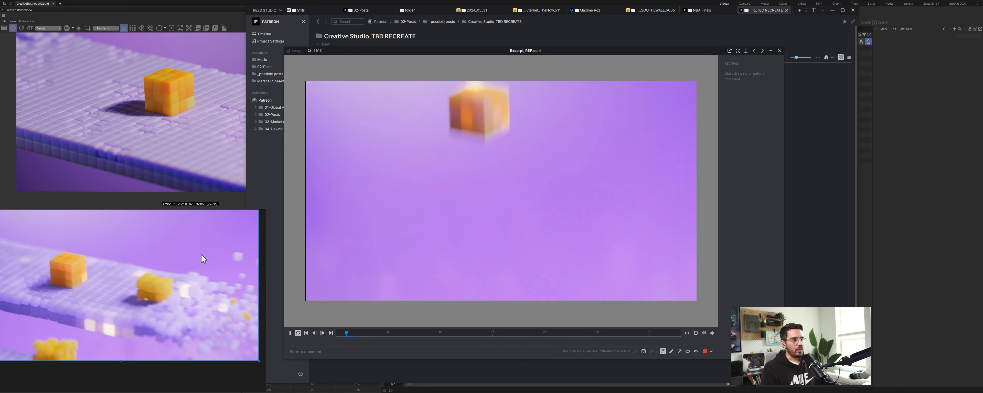
{"action": "key", "text": "space"}
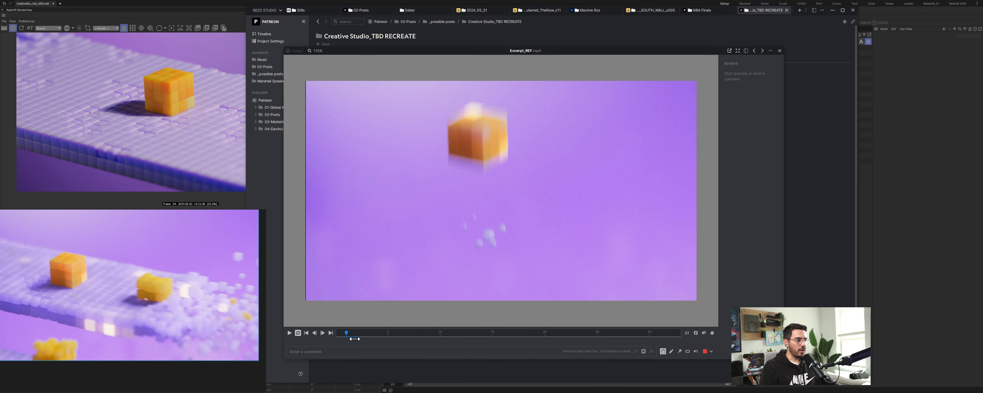
{"action": "left_click_drag", "start_coordinate": [347, 334], "coordinate": [557, 353]}
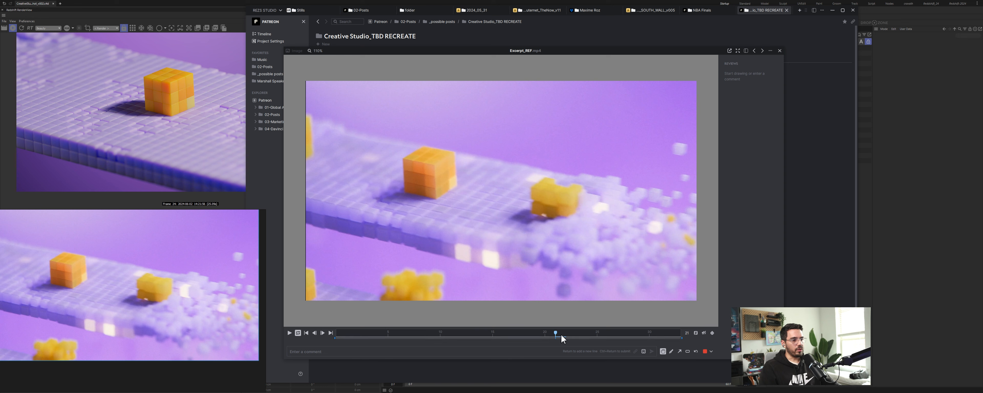
{"action": "left_click_drag", "start_coordinate": [556, 334], "coordinate": [525, 340]}
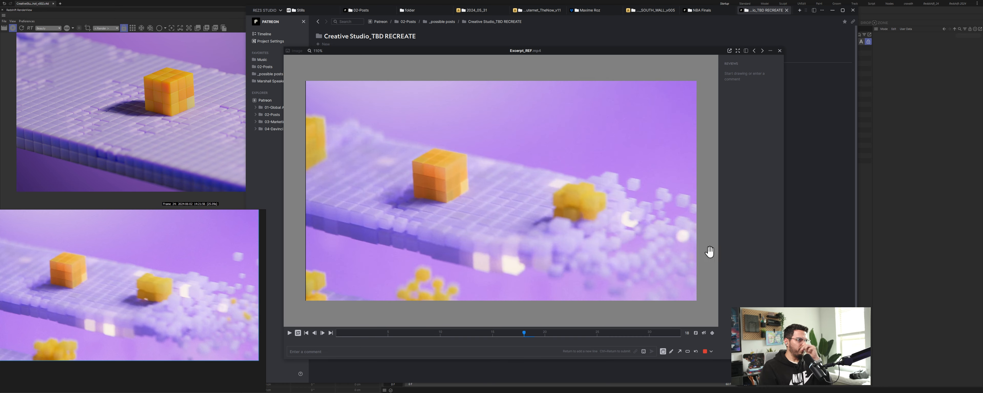
{"action": "left_click", "coordinate": [913, 80]}
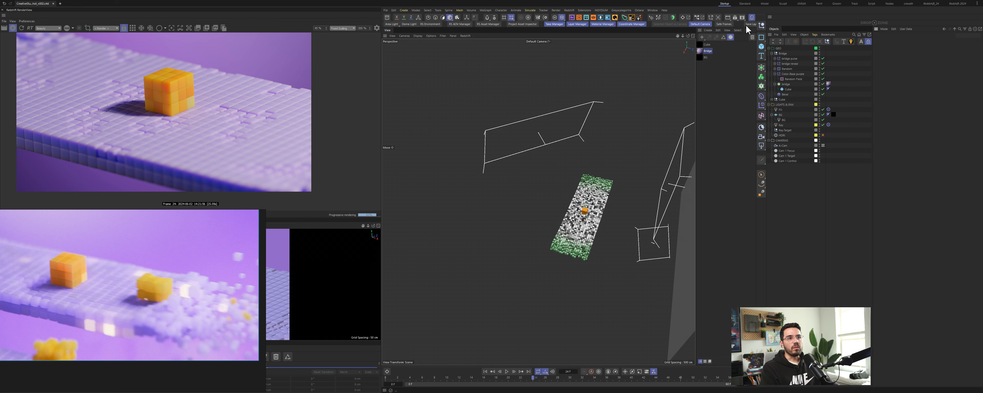
Step: Open the Bridge material's node graph, duplicate the Ramp node and feed the second Color User Data into it
{"action": "double_click", "coordinate": [703, 52]}
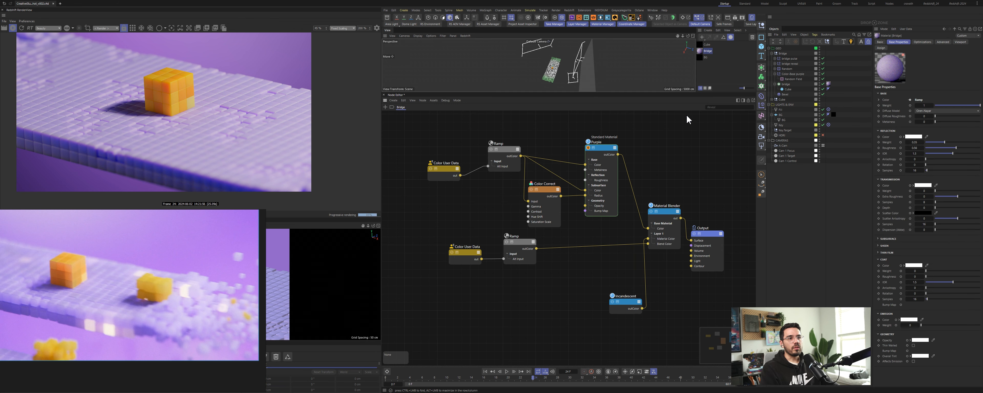
{"action": "left_click", "coordinate": [588, 148]}
{"action": "left_click_drag", "start_coordinate": [456, 235], "coordinate": [524, 276]}
{"action": "left_click_drag", "start_coordinate": [517, 247], "coordinate": [547, 303]}
{"action": "left_click", "coordinate": [527, 304]}
{"action": "left_click_drag", "start_coordinate": [506, 269], "coordinate": [539, 310]}
{"action": "mouse_move", "coordinate": [559, 321]}
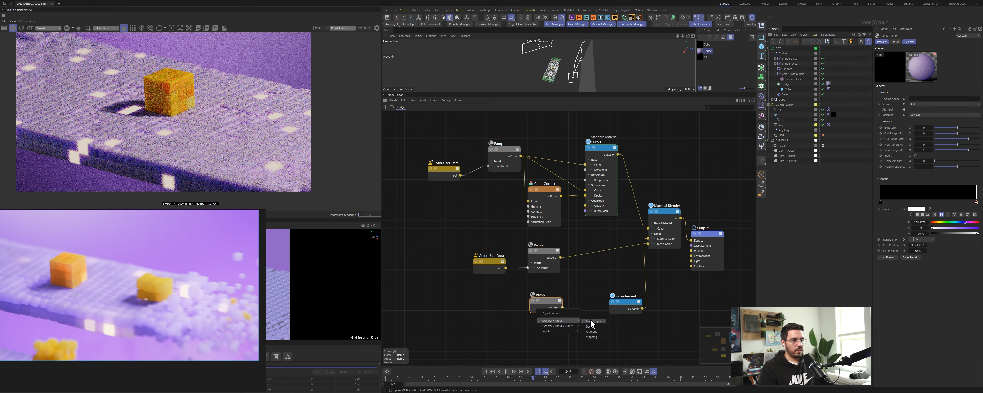
{"action": "left_click", "coordinate": [591, 332]}
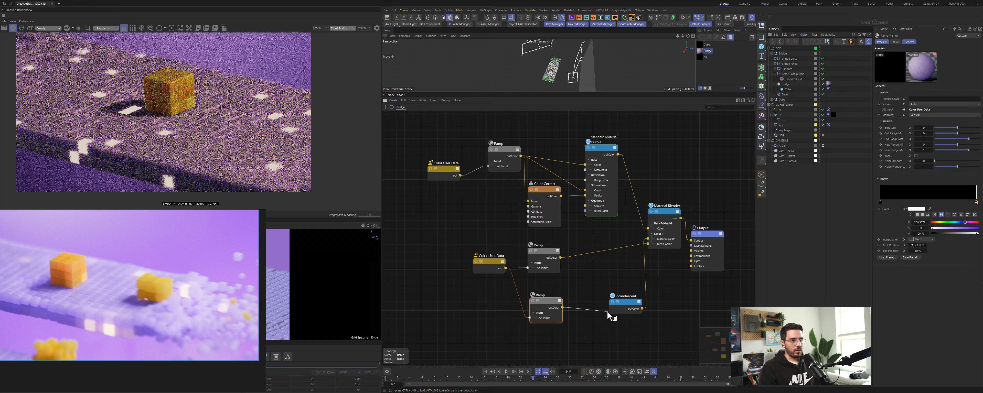
{"action": "left_click_drag", "start_coordinate": [554, 301], "coordinate": [536, 307]}
Step: Add a Change Range node and insert it between the new Ramp and the Incandescent node's intensity multiplier
{"action": "double_click", "coordinate": [554, 304]}
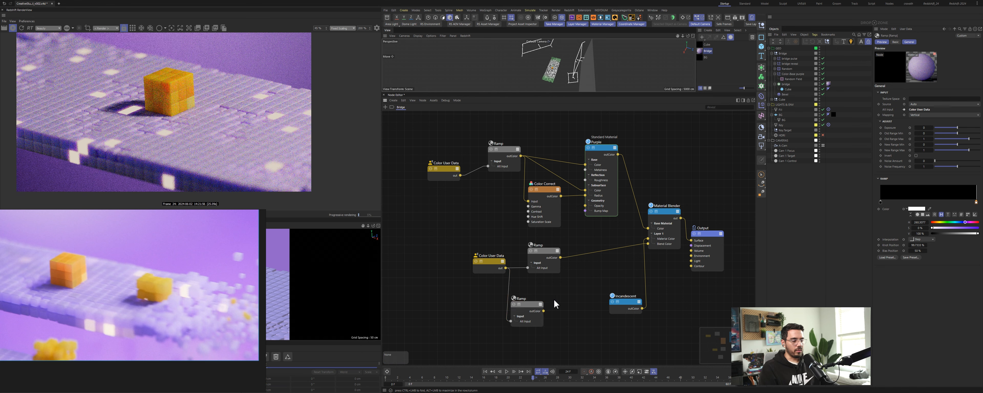
{"action": "type", "text": "change"}
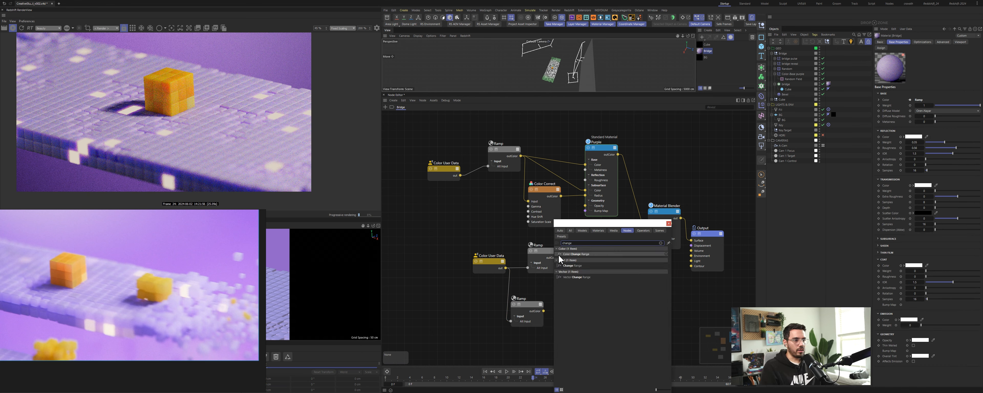
{"action": "left_click", "coordinate": [578, 265]}
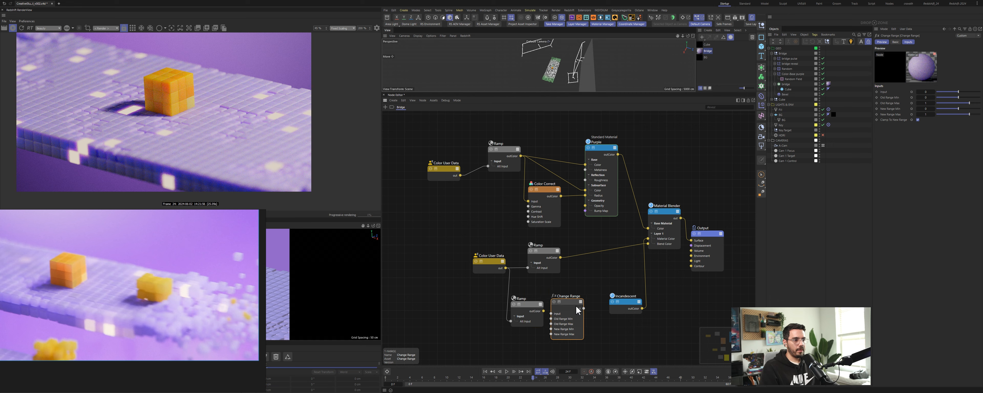
{"action": "left_click_drag", "start_coordinate": [544, 311], "coordinate": [622, 308]}
{"action": "mouse_move", "coordinate": [641, 320]}
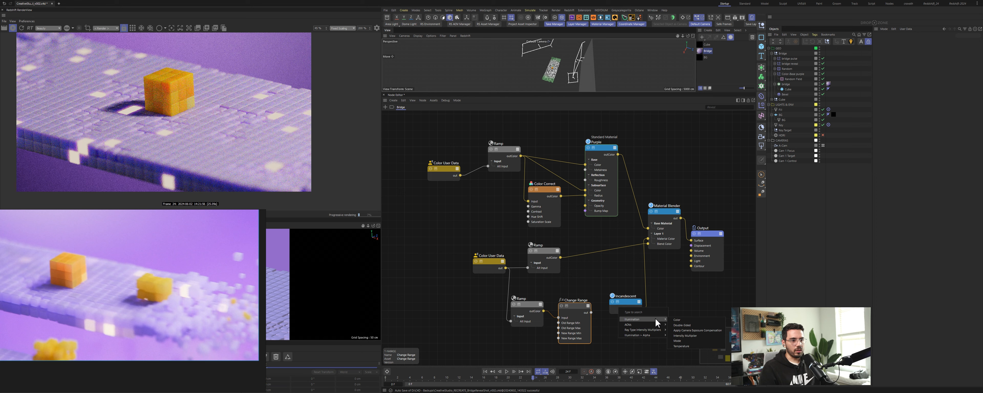
{"action": "left_click", "coordinate": [685, 336]}
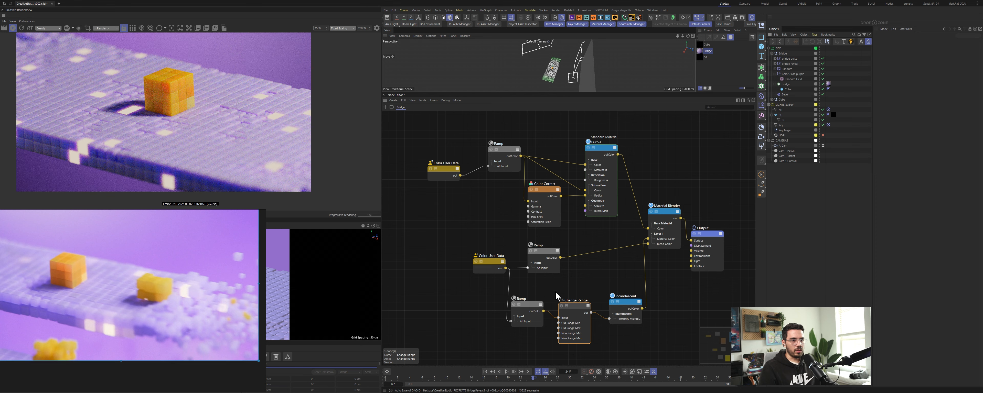
{"action": "left_click_drag", "start_coordinate": [576, 306], "coordinate": [574, 304]}
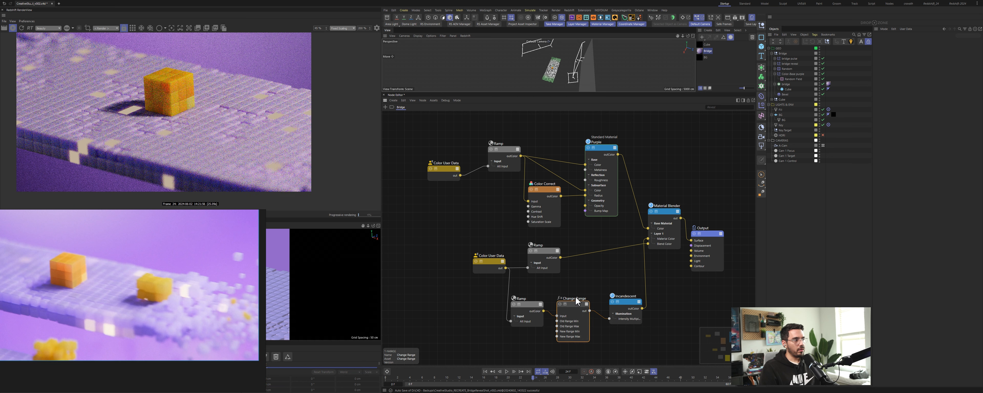
{"action": "left_click", "coordinate": [591, 323]}
Step: Set the Change Range node's new range max to 0
{"action": "left_click", "coordinate": [926, 114]}
{"action": "type", "text": "0"}
{"action": "key", "text": "Return"}
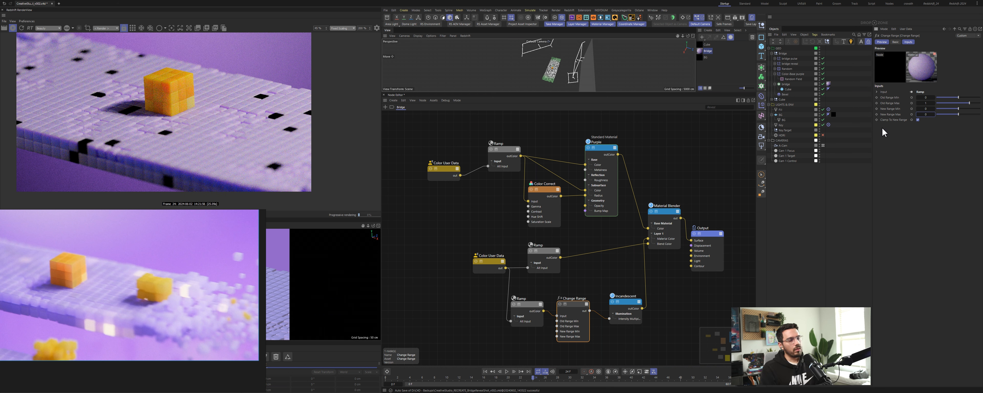
Step: Change the knot interpolation of the new Ramp's gradient and reposition its end knot
{"action": "left_click", "coordinate": [527, 305]}
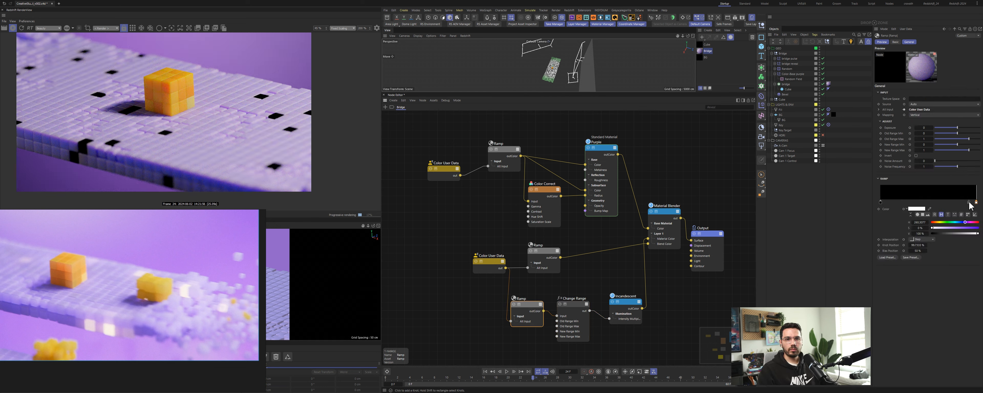
{"action": "left_click_drag", "start_coordinate": [975, 203], "coordinate": [954, 203]}
{"action": "right_click", "coordinate": [954, 206]}
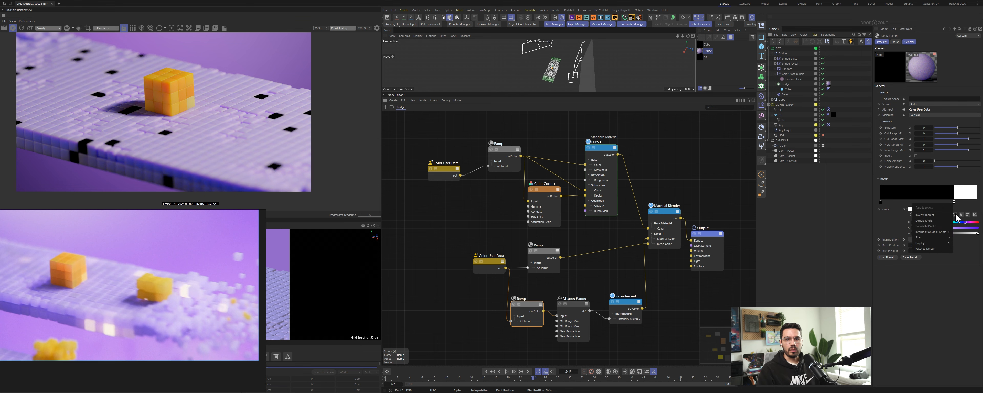
{"action": "mouse_move", "coordinate": [935, 237]}
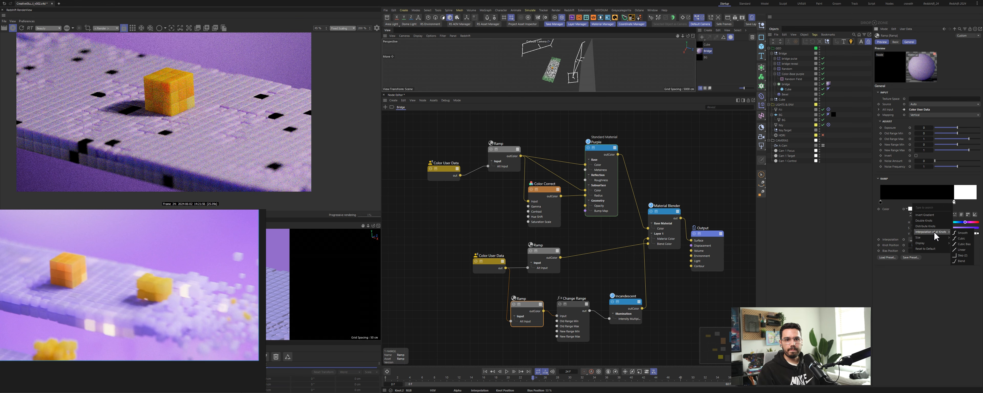
{"action": "left_click", "coordinate": [963, 233]}
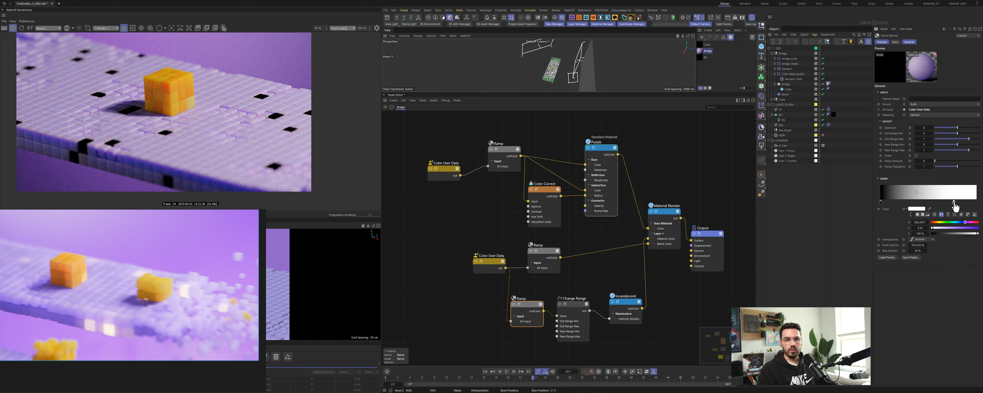
{"action": "left_click_drag", "start_coordinate": [955, 202], "coordinate": [976, 203]}
Step: Set the Change Range node's new range min to 0.7 and save the scene
{"action": "left_click_drag", "start_coordinate": [575, 306], "coordinate": [577, 304]}
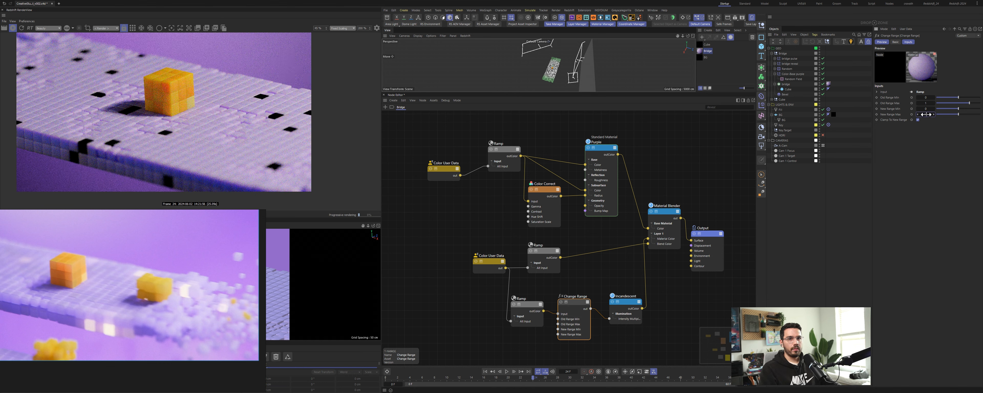
{"action": "left_click_drag", "start_coordinate": [927, 115], "coordinate": [927, 115]}
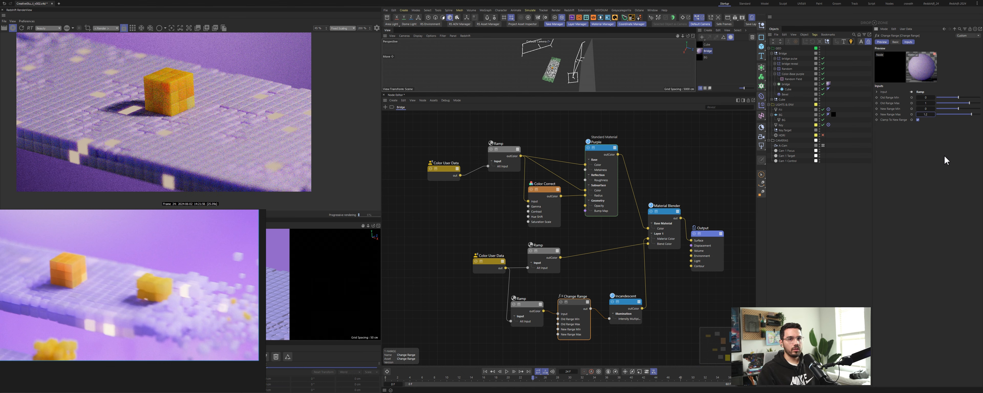
{"action": "left_click", "coordinate": [925, 110]}
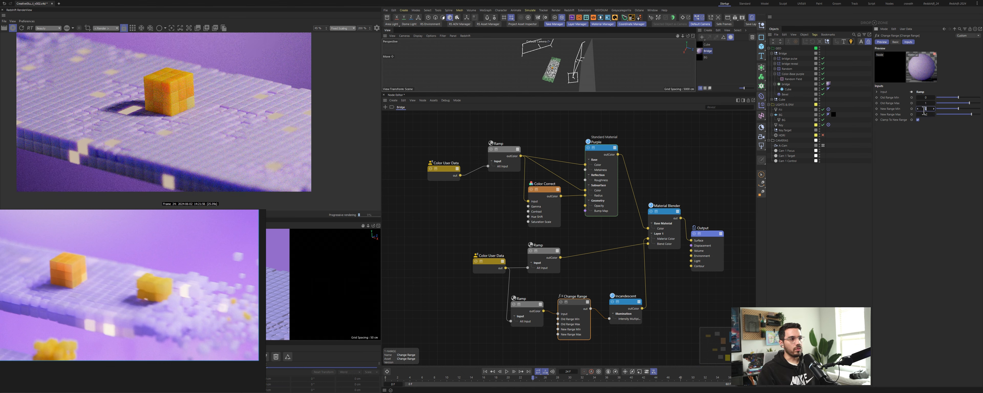
{"action": "type", "text": ".7"}
{"action": "key", "text": "Return"}
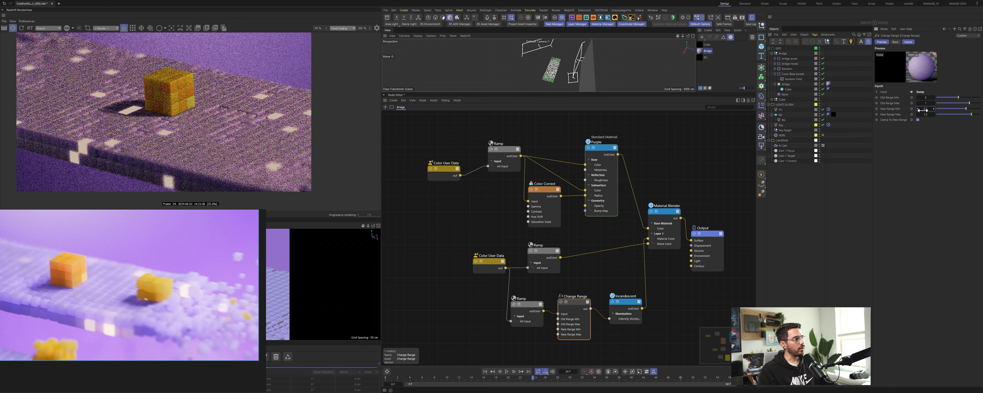
{"action": "key", "text": "ctrl+s"}
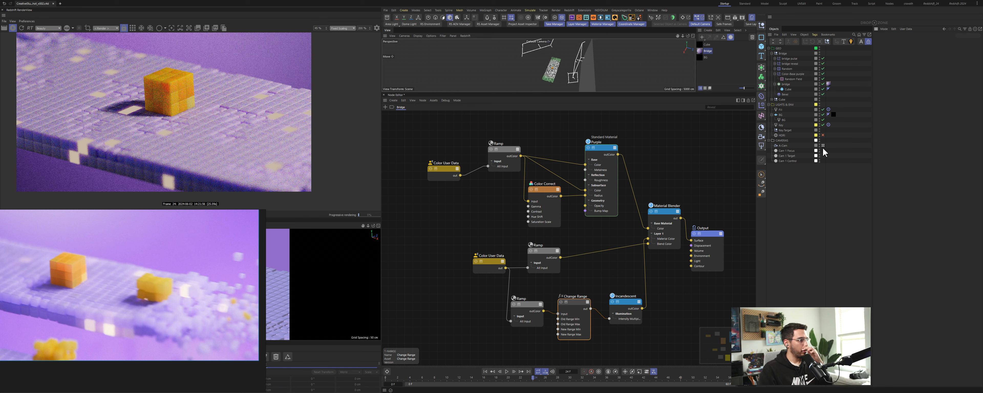
Step: Set the Change Range node's new range max to 2.5 to boost the incandescent glow
{"action": "left_click", "coordinate": [549, 255]}
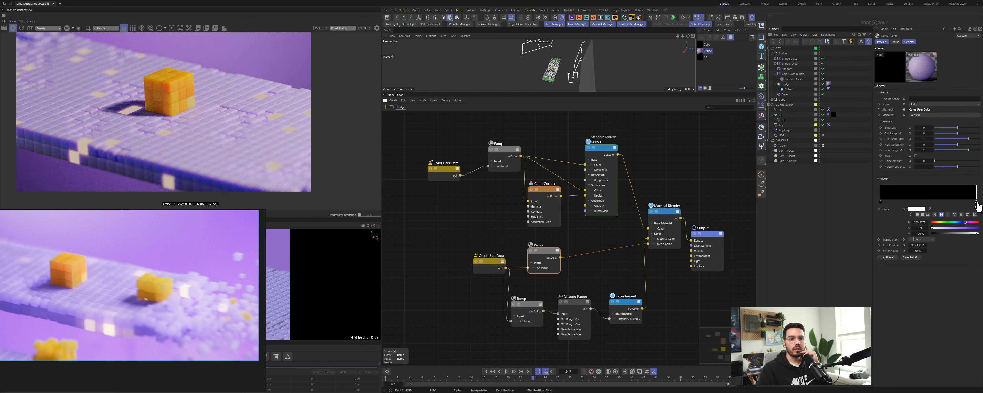
{"action": "mouse_move", "coordinate": [978, 207]}
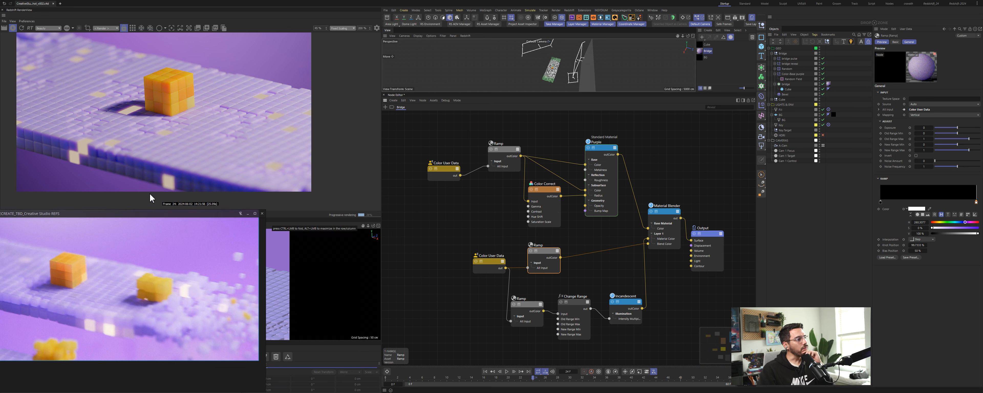
{"action": "left_click", "coordinate": [630, 314]}
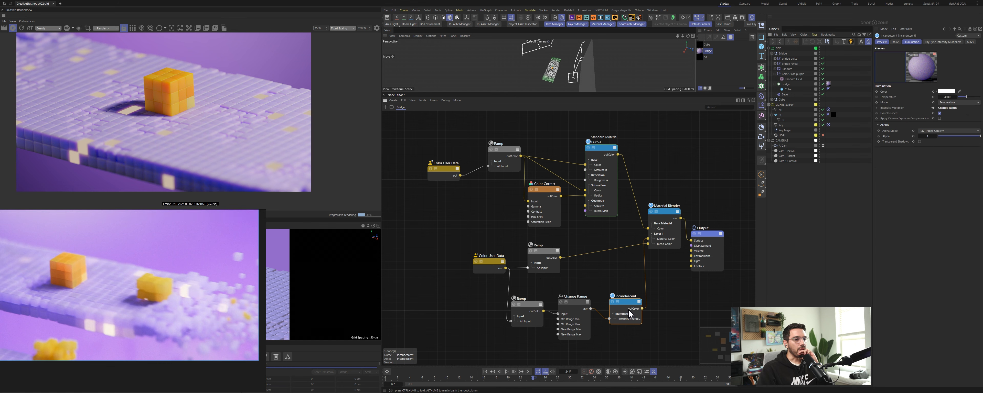
{"action": "left_click_drag", "start_coordinate": [601, 320], "coordinate": [617, 311]}
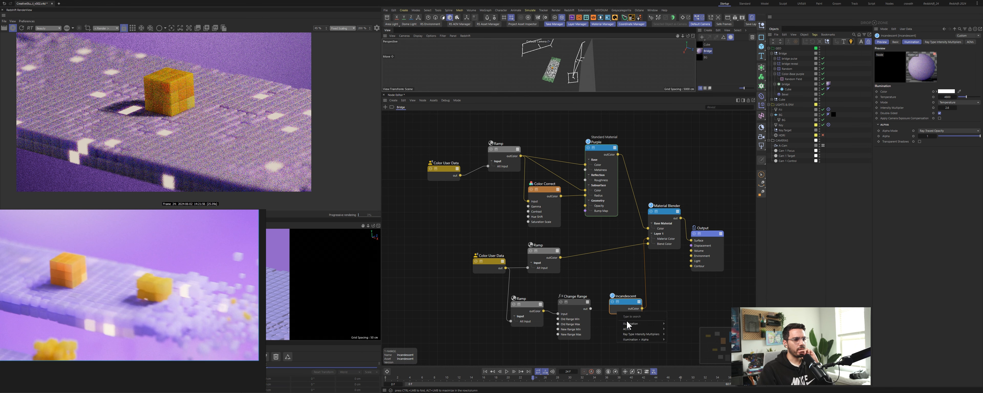
{"action": "mouse_move", "coordinate": [628, 324]}
{"action": "left_click", "coordinate": [680, 343]}
{"action": "left_click", "coordinate": [590, 319]}
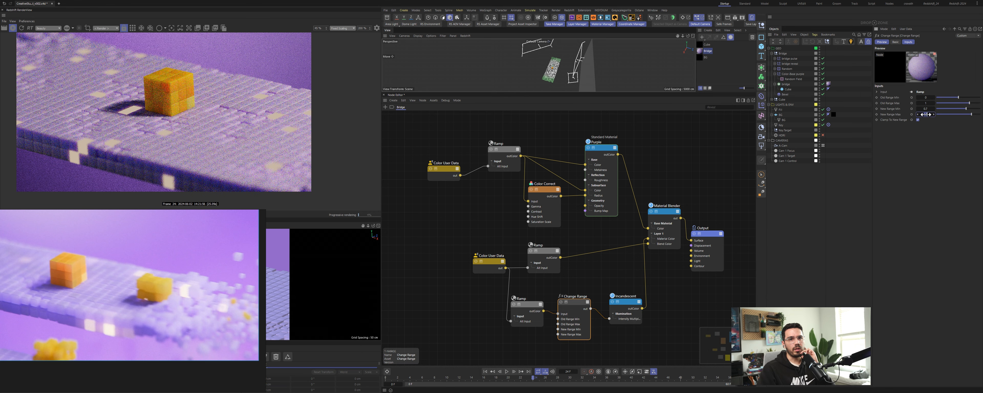
{"action": "type", "text": "2.5"}
{"action": "key", "text": "Return"}
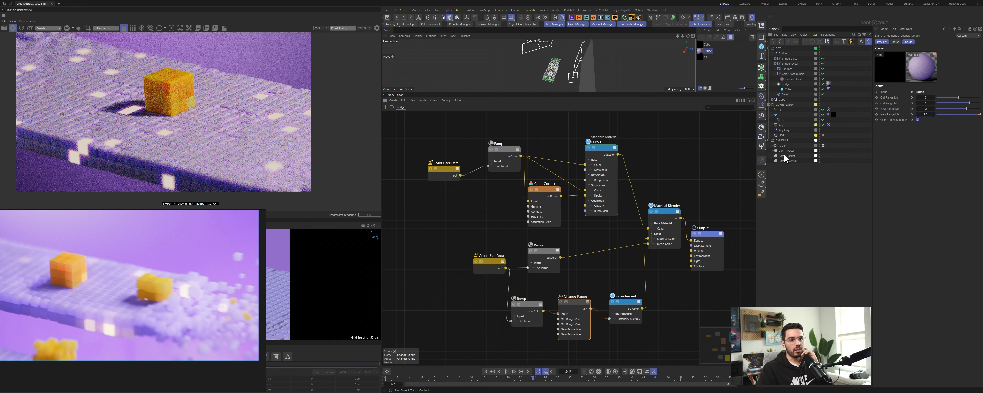
Step: On the render camera's lens effects, override the bloom and adjust its threshold
{"action": "left_click", "coordinate": [784, 146]}
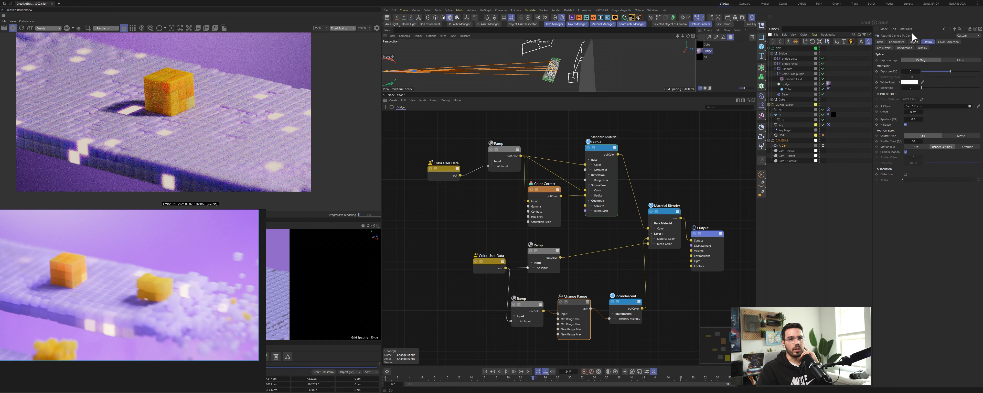
{"action": "left_click", "coordinate": [890, 47]}
{"action": "left_click", "coordinate": [966, 67]}
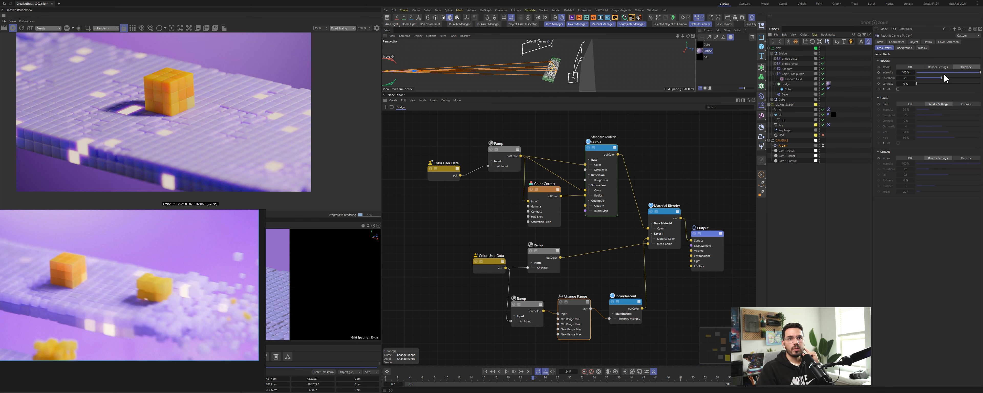
{"action": "left_click_drag", "start_coordinate": [923, 79], "coordinate": [921, 79]}
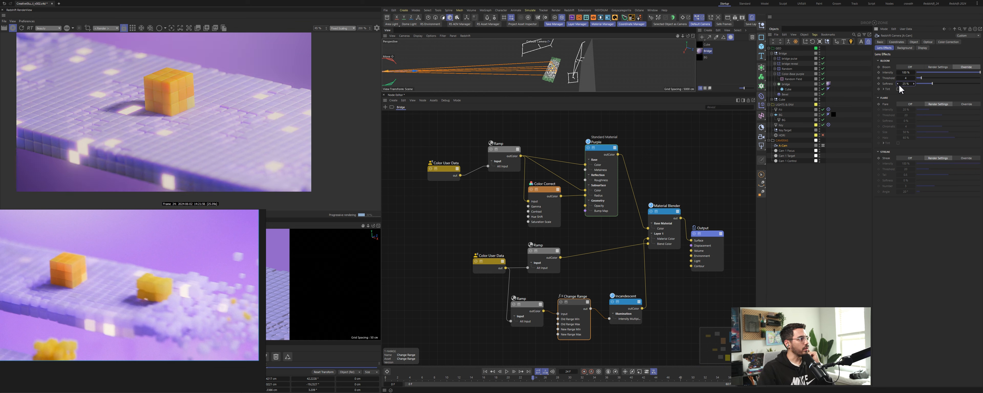
{"action": "key", "text": "Return"}
{"action": "left_click_drag", "start_coordinate": [921, 79], "coordinate": [927, 78]}
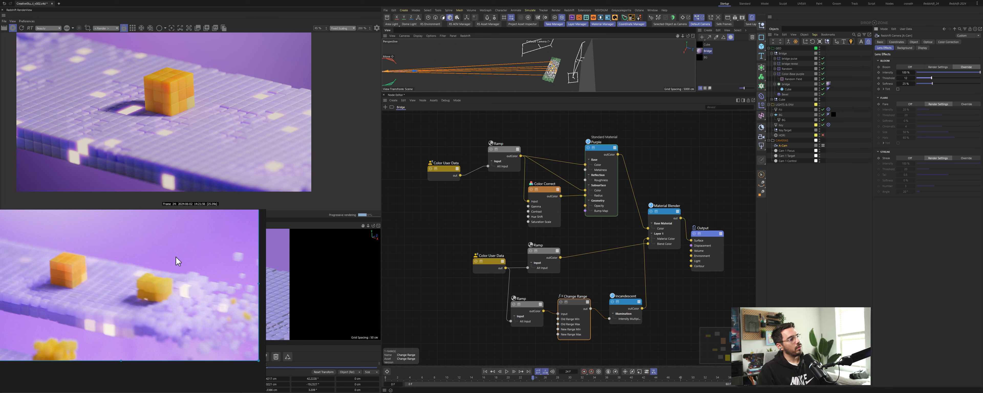
{"action": "left_click_drag", "start_coordinate": [200, 265], "coordinate": [234, 258]}
{"action": "right_click_drag", "start_coordinate": [233, 258], "coordinate": [230, 260]}
{"action": "scroll", "coordinate": [229, 259], "scroll_direction": "down", "scroll_amount": 2}
{"action": "mouse_move", "coordinate": [229, 260]}
{"action": "middle_mouse_down"}
{"action": "mouse_move", "coordinate": [240, 260]}
{"action": "mouse_move", "coordinate": [234, 266]}
{"action": "middle_mouse_up"}
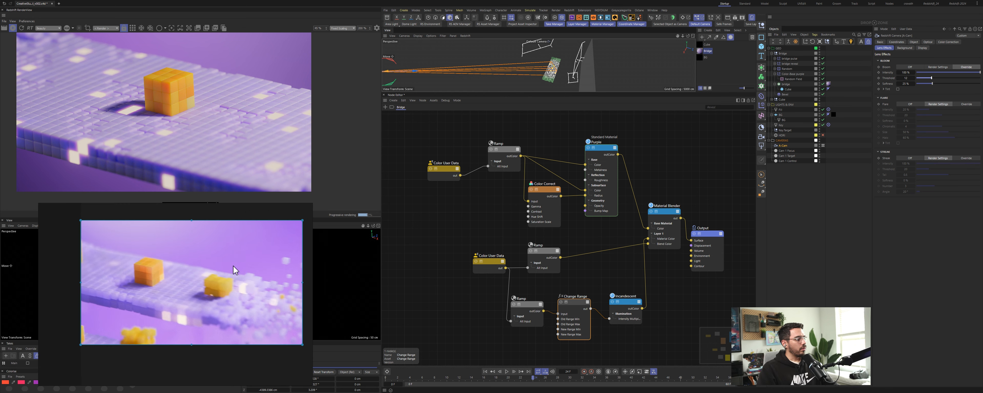
{"action": "key", "text": "ctrl+shift+t"}
{"action": "left_click_drag", "start_coordinate": [238, 271], "coordinate": [206, 247]}
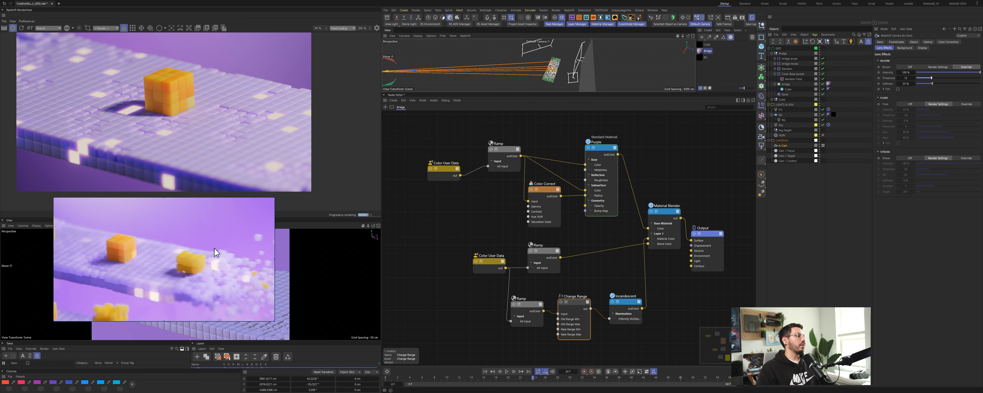
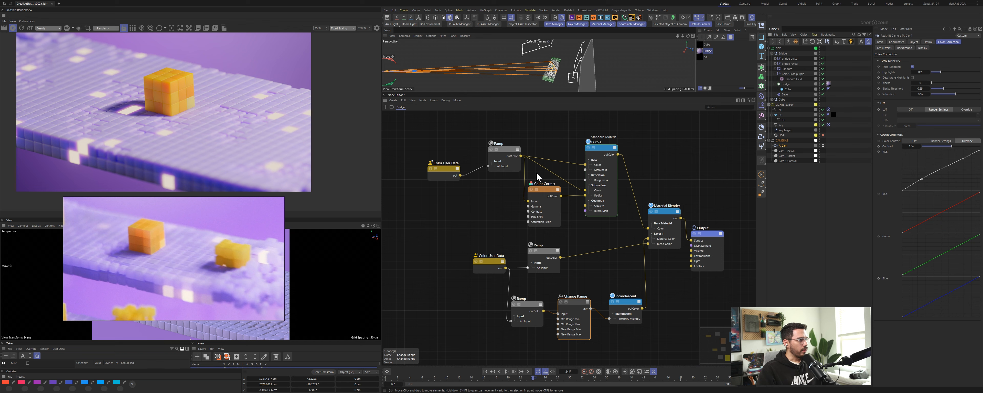
Step: Select the Color Correct node and nudge its gamma slightly
{"action": "left_click", "coordinate": [554, 208]}
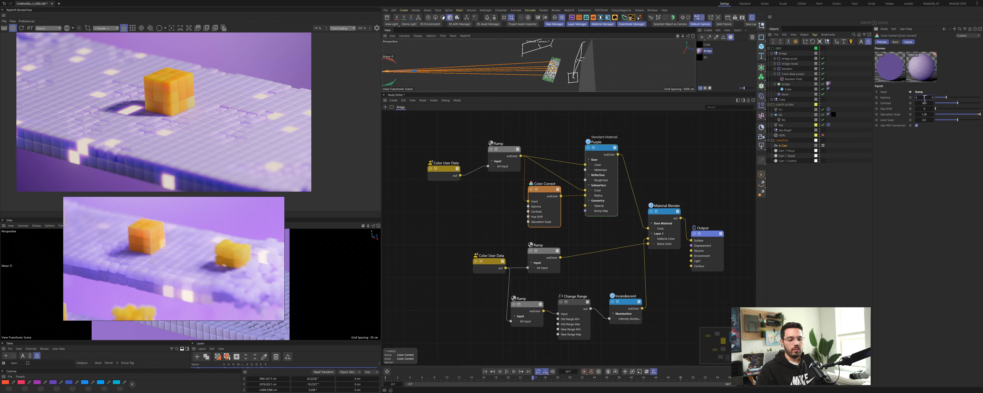
{"action": "left_click_drag", "start_coordinate": [925, 98], "coordinate": [927, 99]}
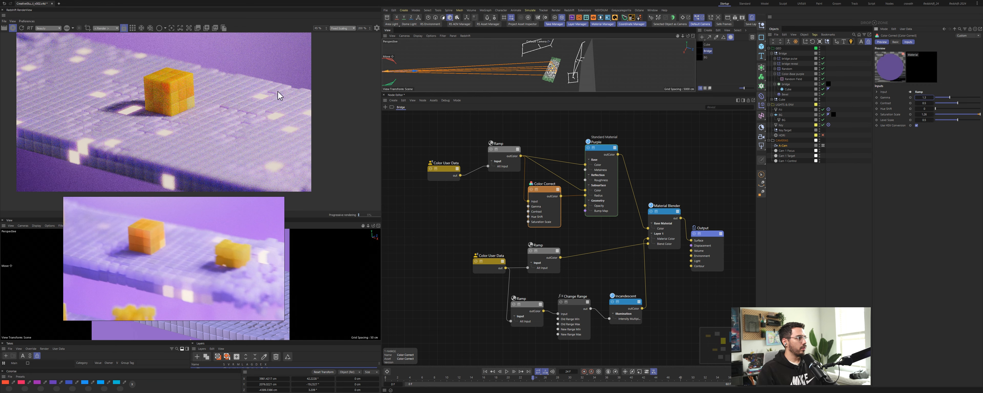
Step: Draw a render region around the hole beside the cube and tweak the Color Correct gamma and saturation values
{"action": "left_click_drag", "start_coordinate": [61, 72], "coordinate": [144, 140]}
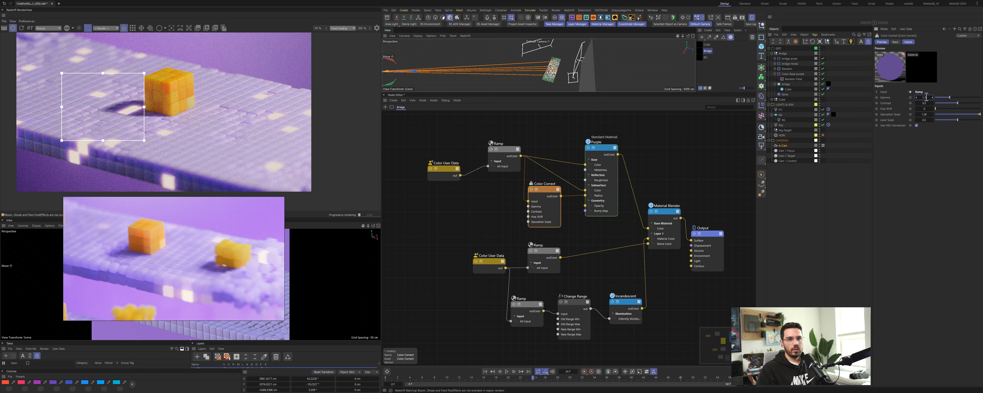
{"action": "left_click_drag", "start_coordinate": [927, 97], "coordinate": [922, 97]}
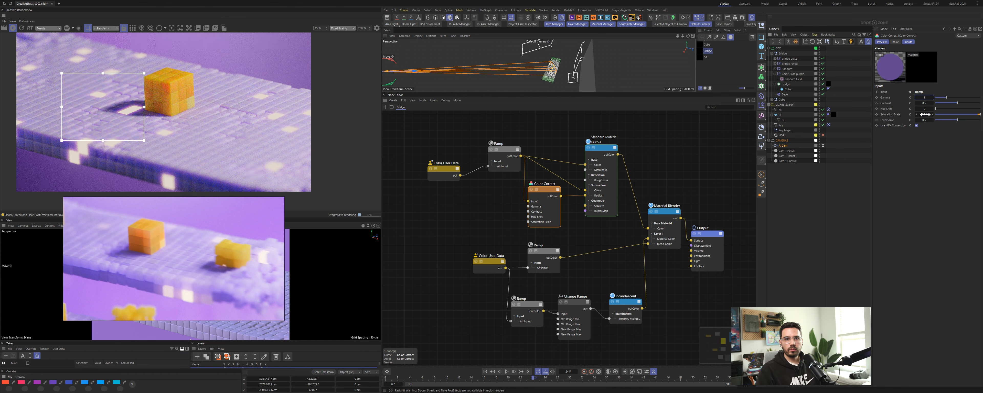
{"action": "left_click_drag", "start_coordinate": [925, 114], "coordinate": [948, 104]}
{"action": "right_click", "coordinate": [934, 103]}
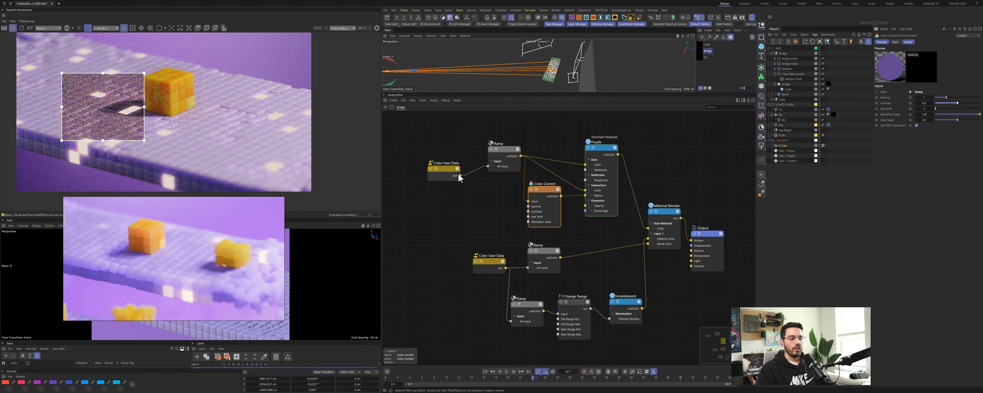
Step: Select the upper Ramp node and set its knot colour's saturation, settling on 42%
{"action": "left_click_drag", "start_coordinate": [496, 128], "coordinate": [508, 179]}
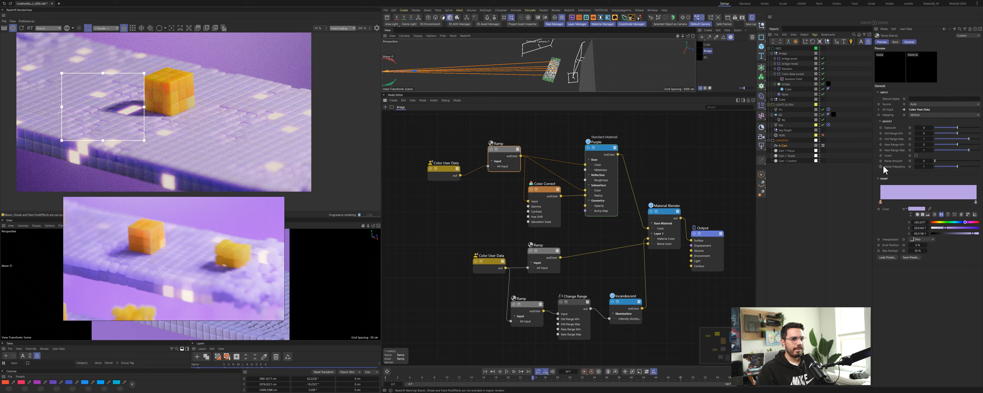
{"action": "double_click", "coordinate": [921, 227]}
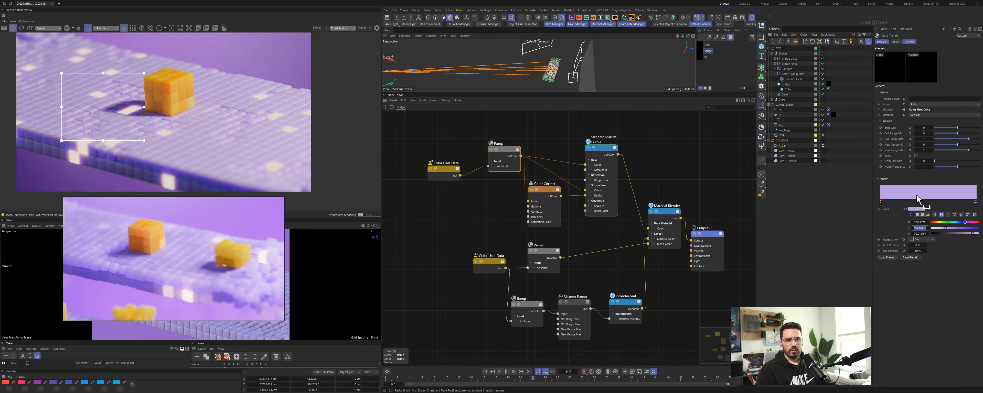
{"action": "type", "text": "35"}
{"action": "key", "text": "Return"}
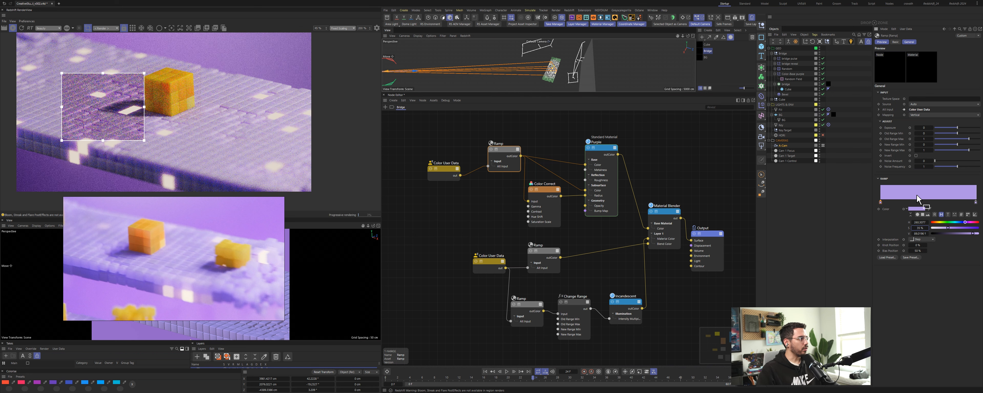
{"action": "double_click", "coordinate": [921, 228]}
{"action": "type", "text": "50"}
{"action": "key", "text": "Return"}
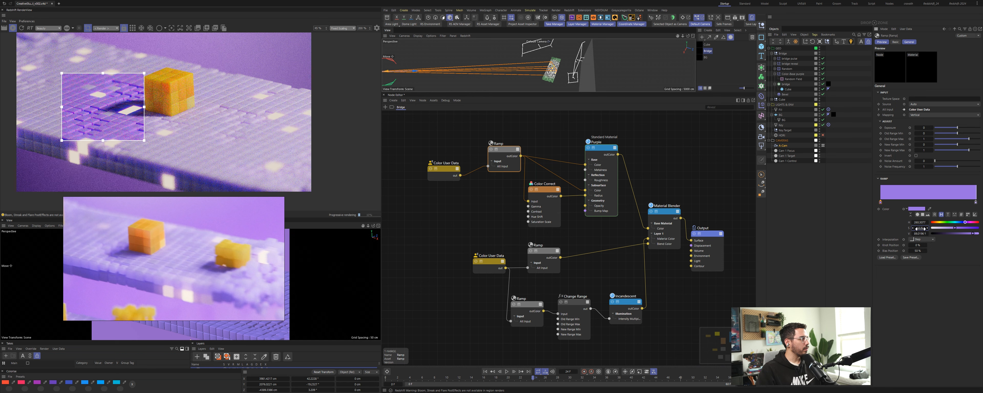
{"action": "double_click", "coordinate": [920, 229]}
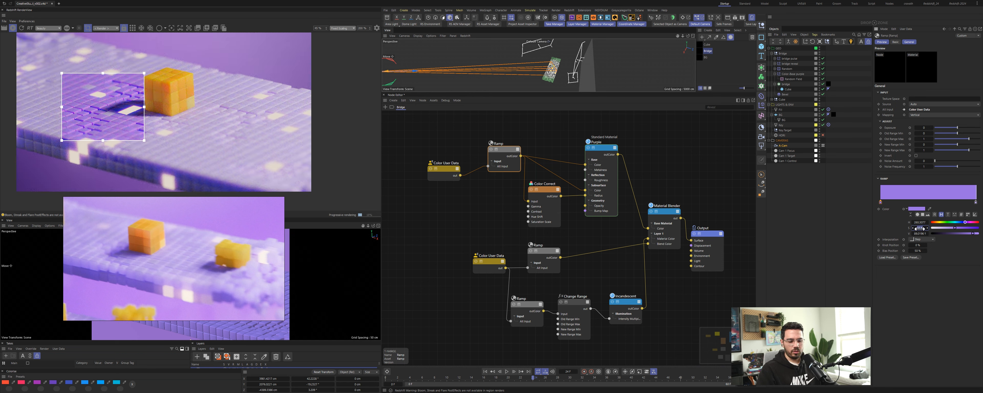
{"action": "type", "text": "42"}
{"action": "key", "text": "Return"}
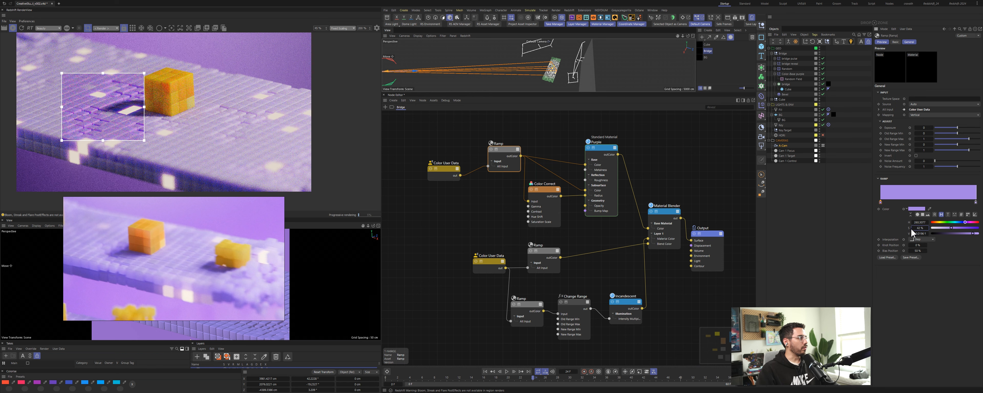
Step: Clear the render region, shift the ramp's right knot slightly left and set its saturation to 30%
{"action": "left_click", "coordinate": [87, 28]}
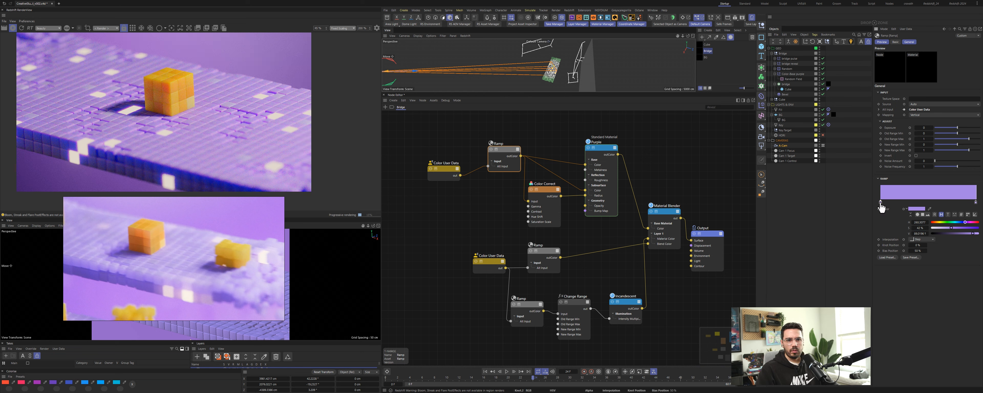
{"action": "left_click", "coordinate": [976, 202]}
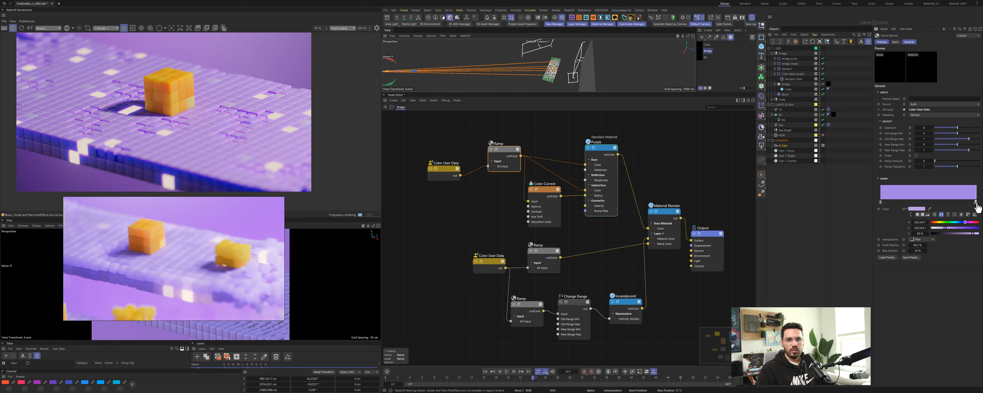
{"action": "left_click_drag", "start_coordinate": [977, 204], "coordinate": [971, 204]}
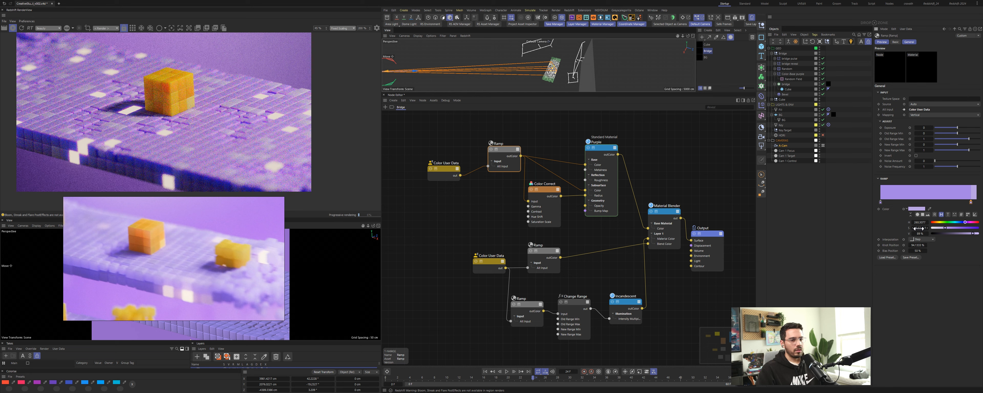
{"action": "double_click", "coordinate": [918, 229]}
{"action": "type", "text": "30"}
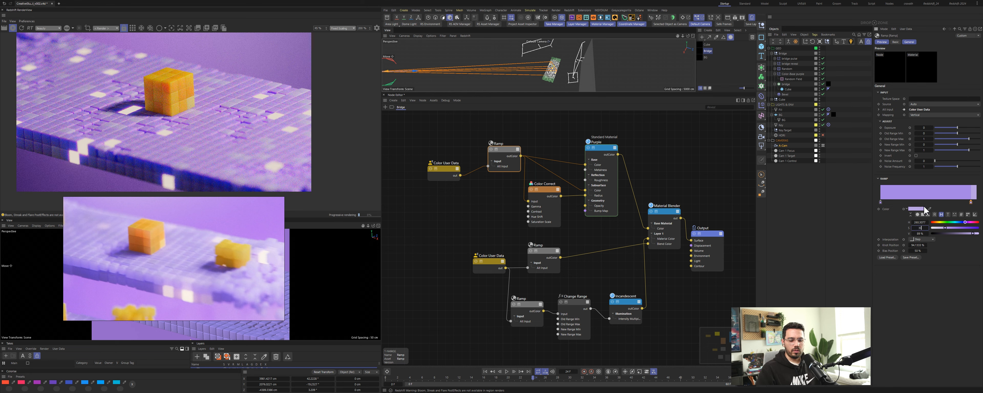
{"action": "key", "text": "Return"}
Step: Select the ramp's left knot and set its saturation to 35%
{"action": "left_click", "coordinate": [882, 202]}
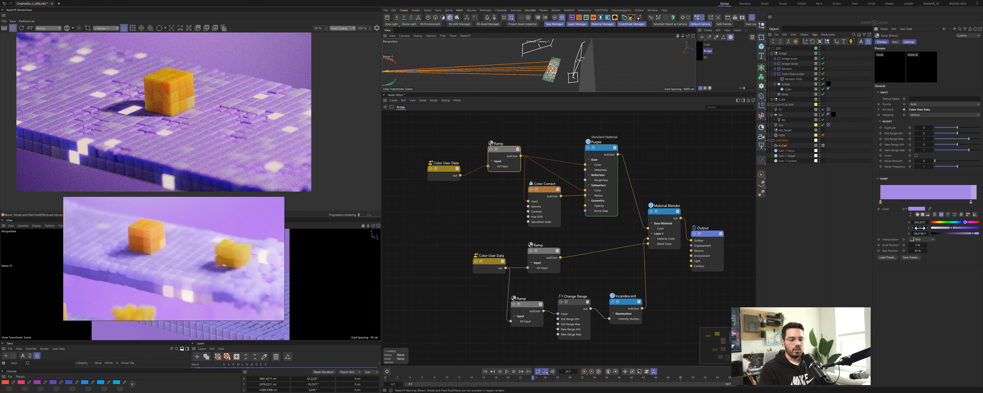
{"action": "type", "text": "35"}
{"action": "key", "text": "Return"}
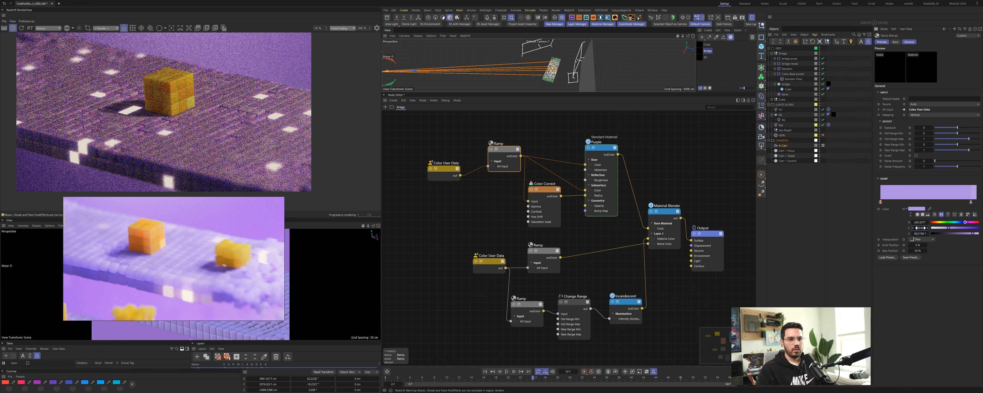
Step: Move the upper Ramp's right knot further left along the gradient
{"action": "left_click", "coordinate": [971, 203]}
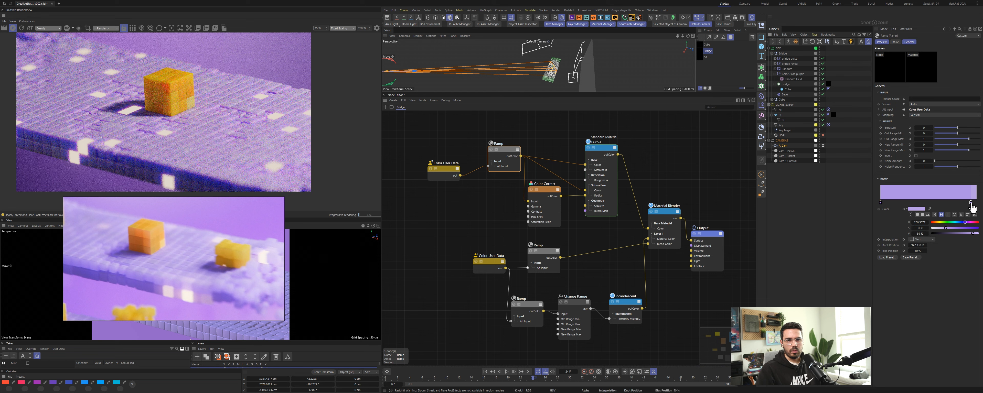
{"action": "left_click", "coordinate": [881, 203]}
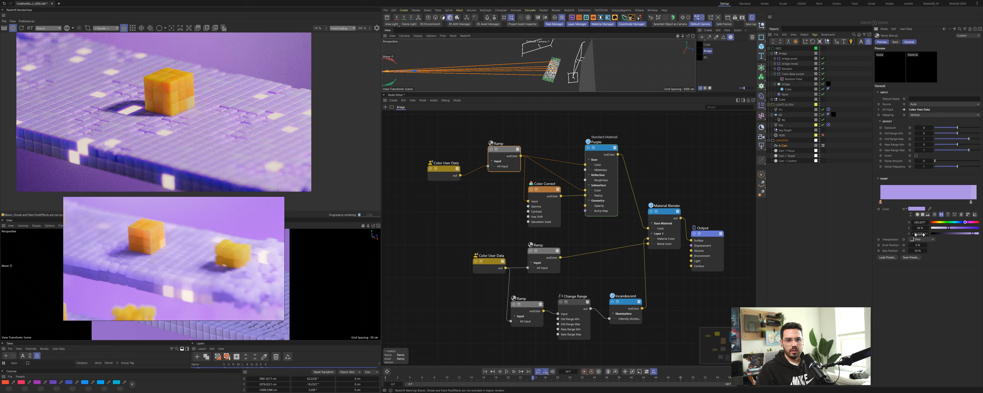
{"action": "left_click", "coordinate": [971, 203]}
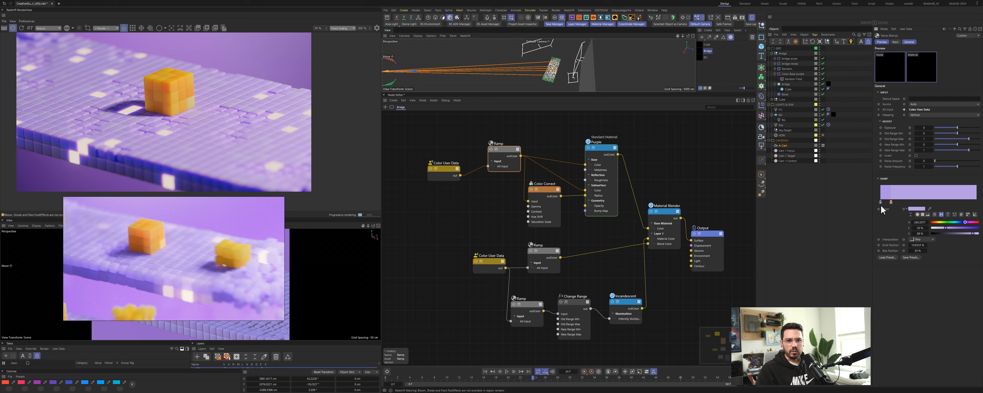
{"action": "mouse_move", "coordinate": [881, 202]}
{"action": "left_mouse_down"}
{"action": "mouse_move", "coordinate": [891, 206]}
{"action": "mouse_move", "coordinate": [881, 203]}
{"action": "left_mouse_up"}
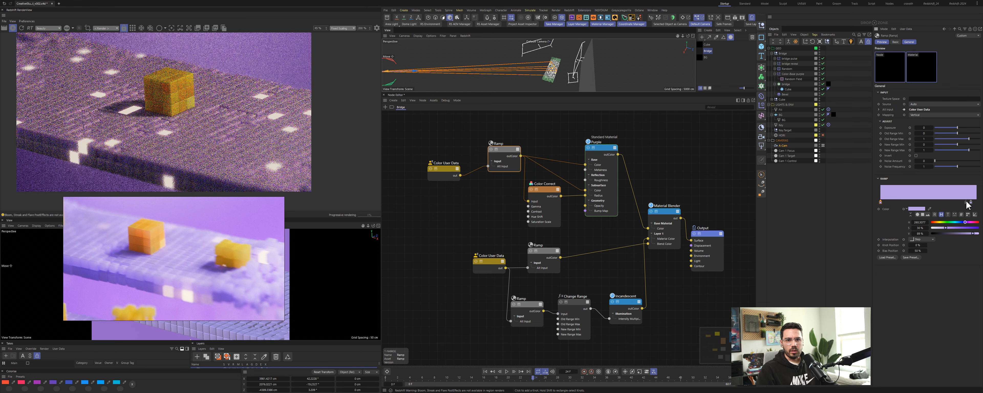
{"action": "mouse_move", "coordinate": [972, 208]}
{"action": "left_mouse_down"}
{"action": "mouse_move", "coordinate": [936, 208]}
{"action": "mouse_move", "coordinate": [956, 208]}
{"action": "left_mouse_up"}
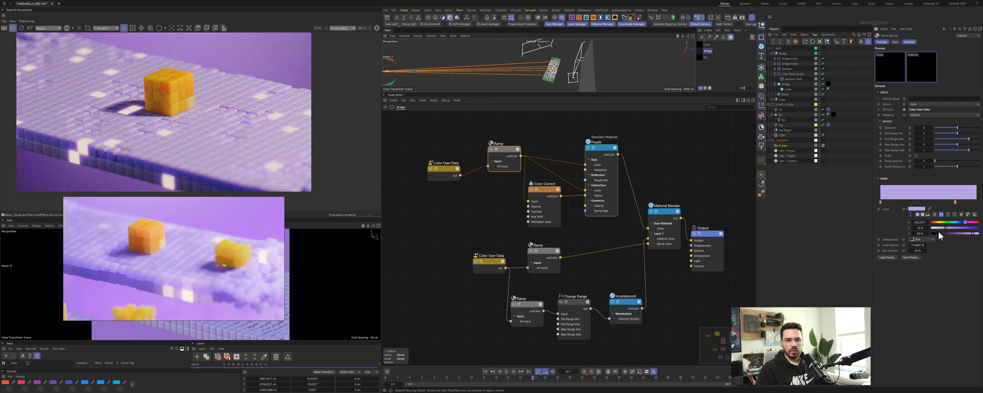
Step: Lower the brightness of the ramp's left knot slightly and deselect the node
{"action": "left_click", "coordinate": [881, 203]}
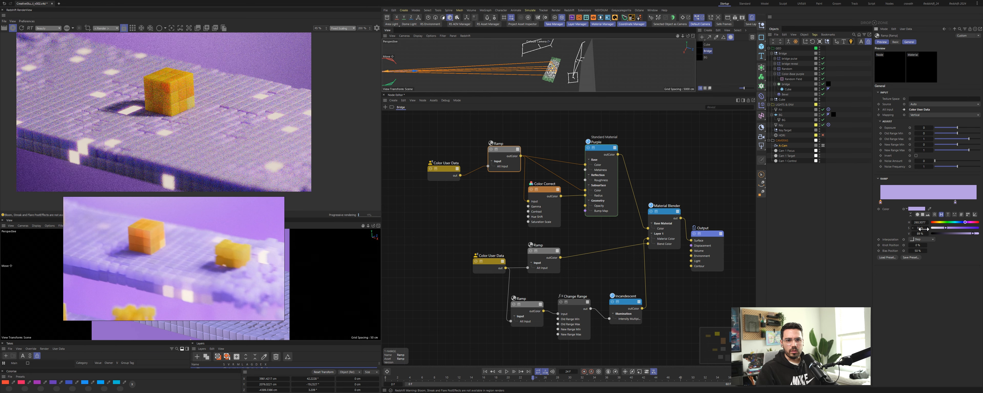
{"action": "left_click_drag", "start_coordinate": [919, 233], "coordinate": [915, 234]}
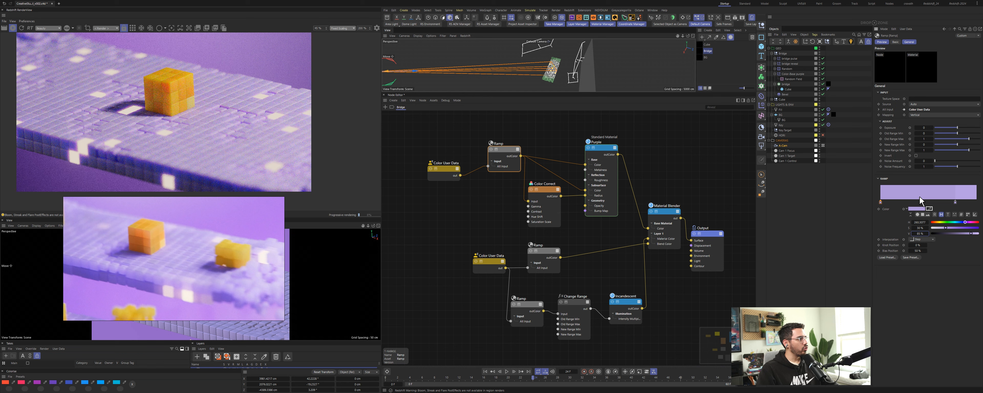
{"action": "left_click", "coordinate": [690, 163]}
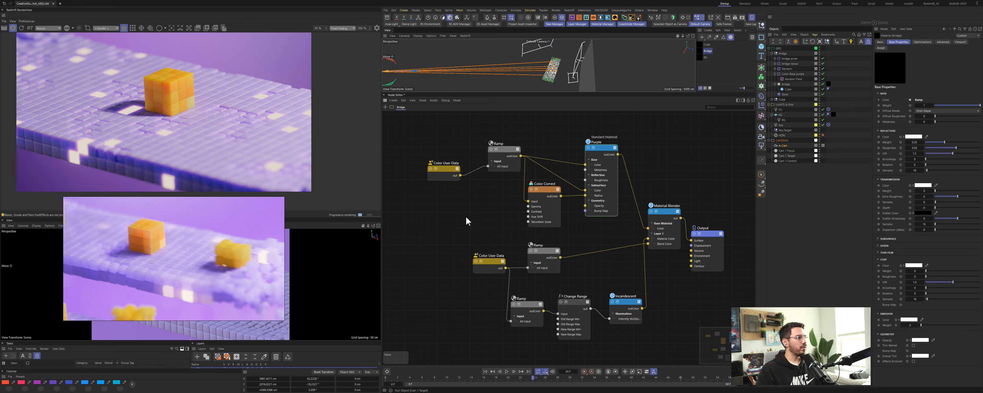
Step: Select the lower Ramp node, widen the attributes panel and move its right knot to the gradient's end
{"action": "left_click_drag", "start_coordinate": [546, 250], "coordinate": [545, 249]}
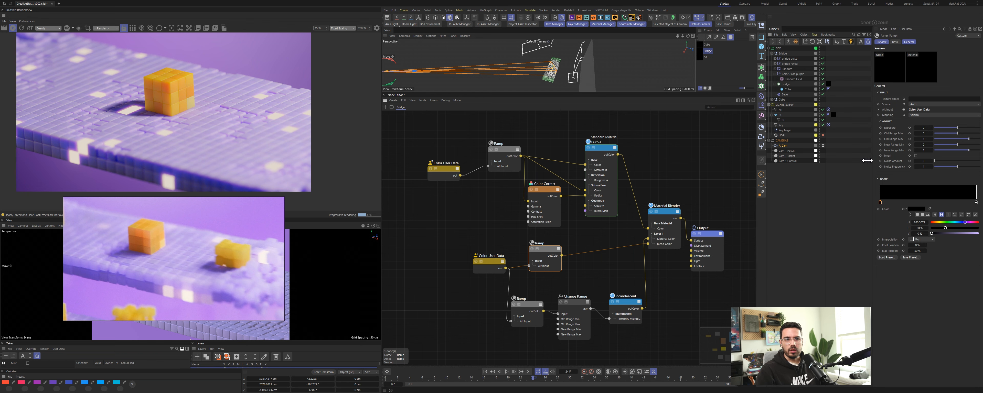
{"action": "left_click_drag", "start_coordinate": [867, 160], "coordinate": [852, 174]}
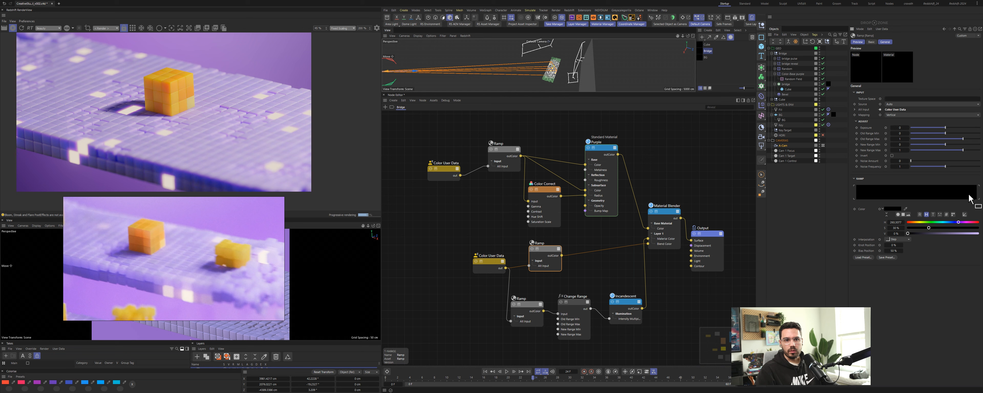
{"action": "left_click", "coordinate": [975, 195]}
{"action": "left_click_drag", "start_coordinate": [975, 203], "coordinate": [977, 203]}
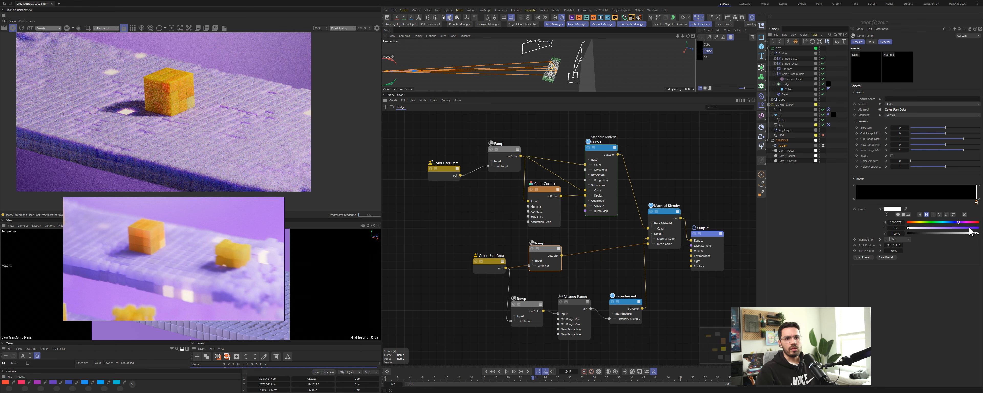
Step: Select the Random Field object and step through its seed values to vary the pattern on the bridge
{"action": "left_click", "coordinate": [793, 80]}
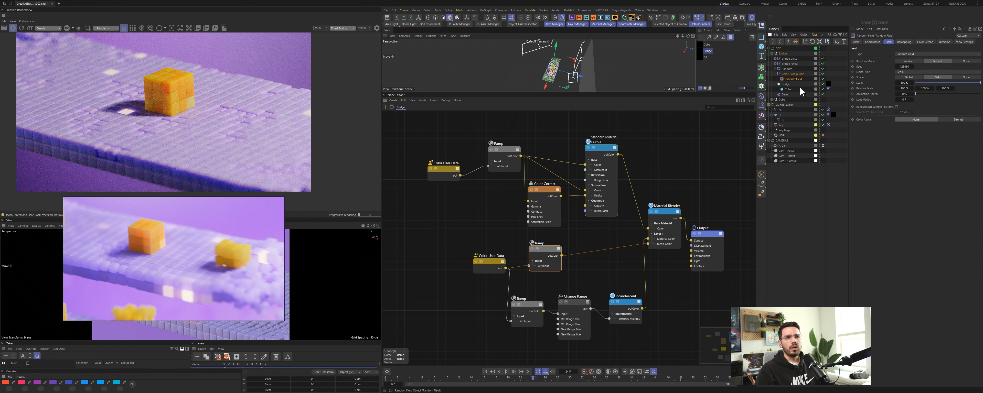
{"action": "left_click", "coordinate": [913, 65]}
{"action": "left_click", "coordinate": [914, 66]}
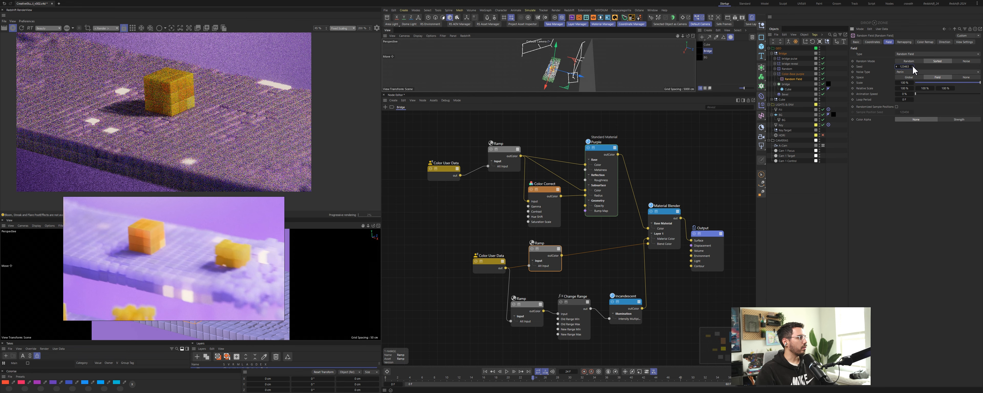
{"action": "left_click", "coordinate": [913, 66]}
{"action": "left_click", "coordinate": [914, 66]}
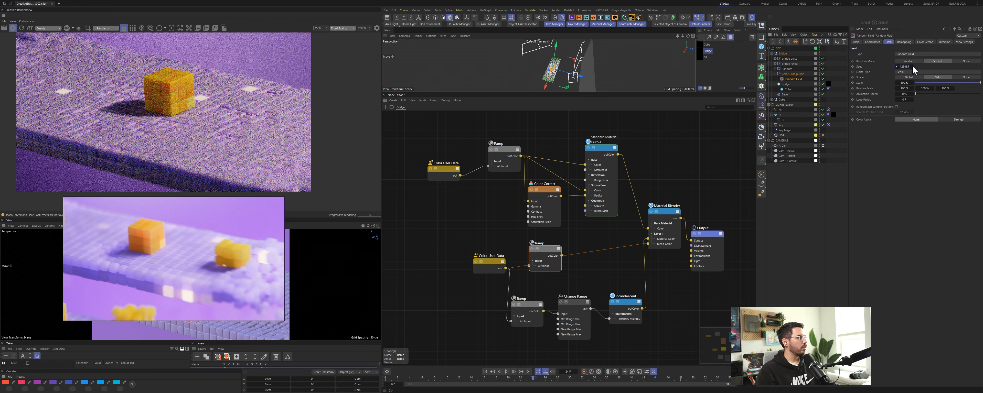
{"action": "left_click", "coordinate": [914, 65]}
{"action": "left_click", "coordinate": [913, 66]}
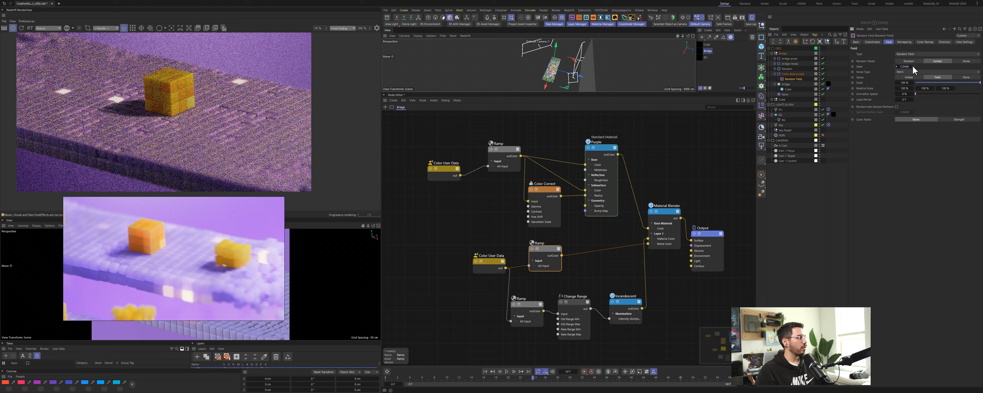
{"action": "left_click", "coordinate": [913, 65]}
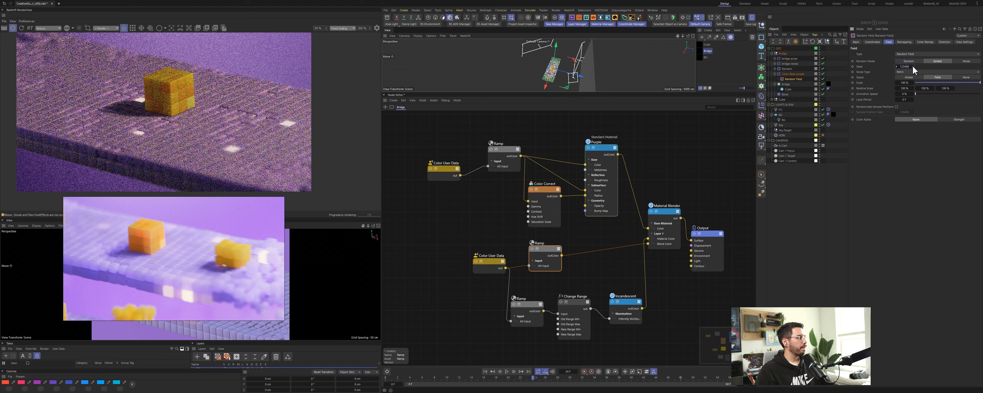
{"action": "left_click", "coordinate": [913, 66]}
{"action": "left_click", "coordinate": [914, 65]}
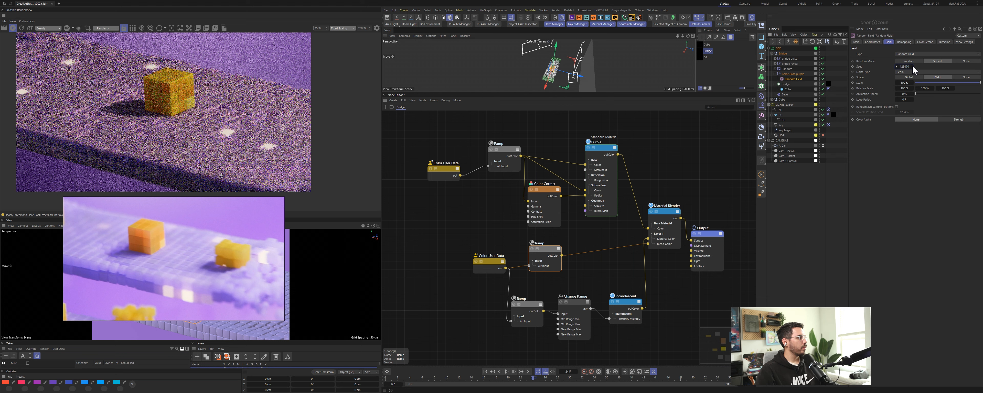
{"action": "left_click", "coordinate": [913, 66]}
Step: Keep cycling the Random Field's seed to try further variation patterns on the bridge
{"action": "left_click", "coordinate": [913, 65]}
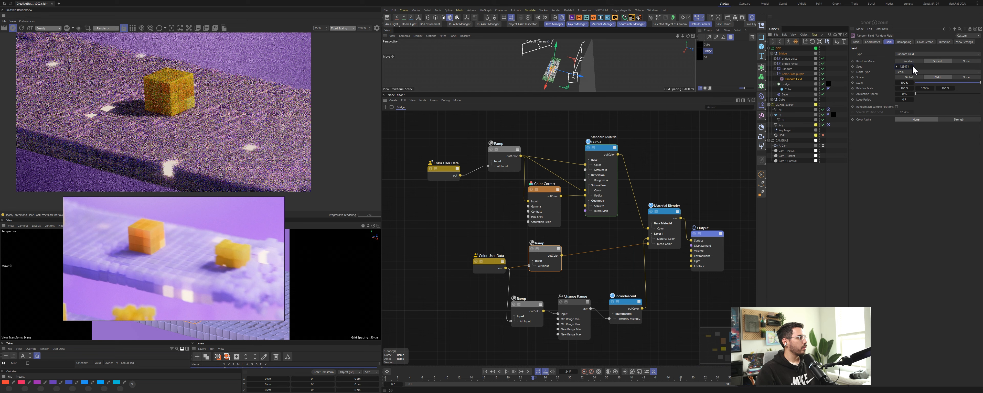
{"action": "left_click", "coordinate": [913, 66]}
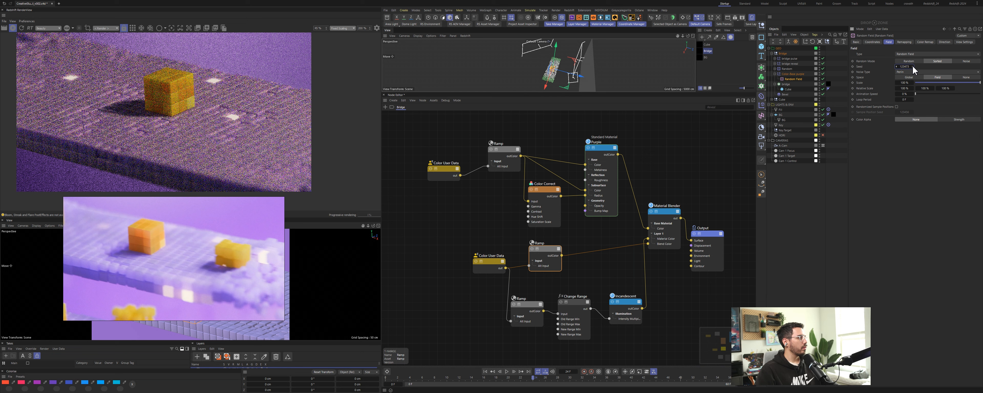
{"action": "left_click", "coordinate": [913, 66]}
{"action": "left_click", "coordinate": [913, 65]}
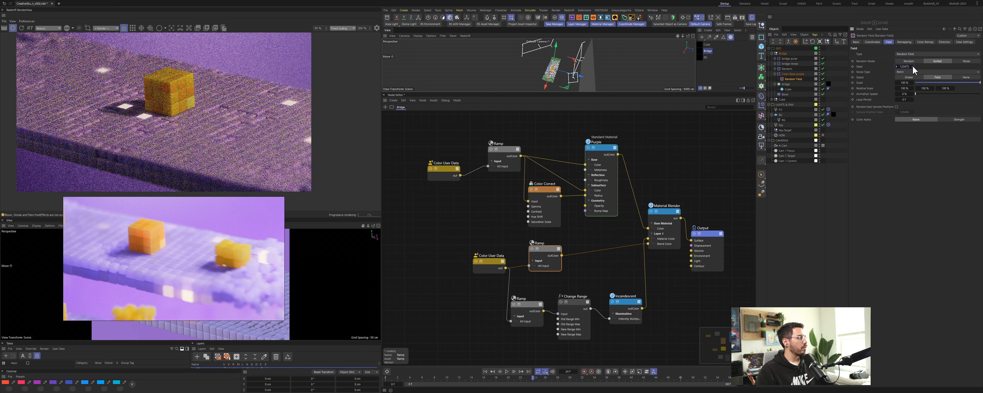
{"action": "left_click", "coordinate": [913, 65]}
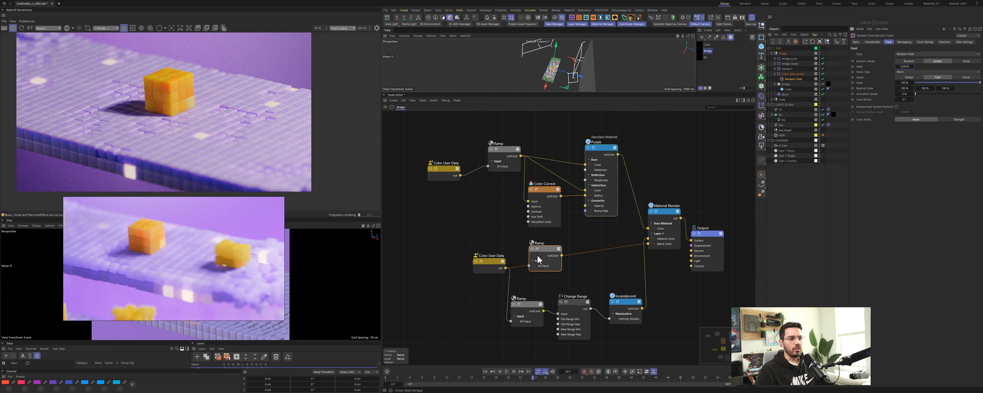
Step: Select the lower Ramp node and inspect its gradient settings alongside the render
{"action": "left_click", "coordinate": [548, 249]}
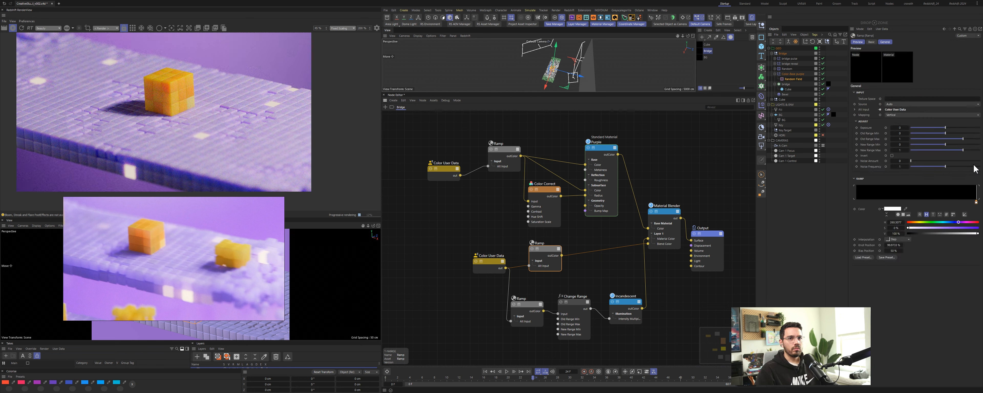
{"action": "left_click", "coordinate": [977, 203]}
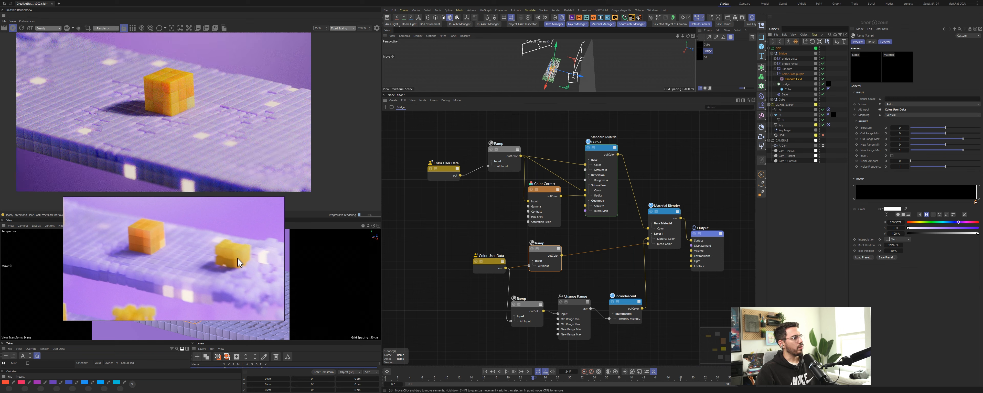
{"action": "right_click_drag", "start_coordinate": [192, 222], "coordinate": [193, 229]}
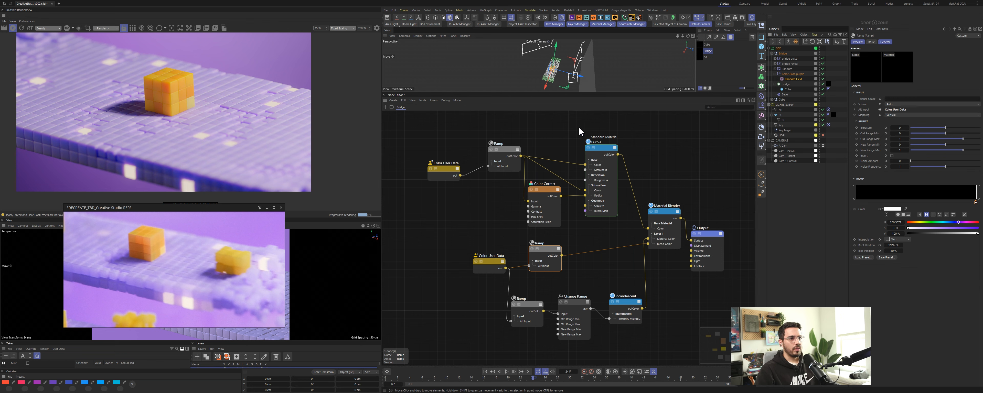
Step: Select the Purple material and set its subsurface scale to 15
{"action": "left_click", "coordinate": [594, 142]}
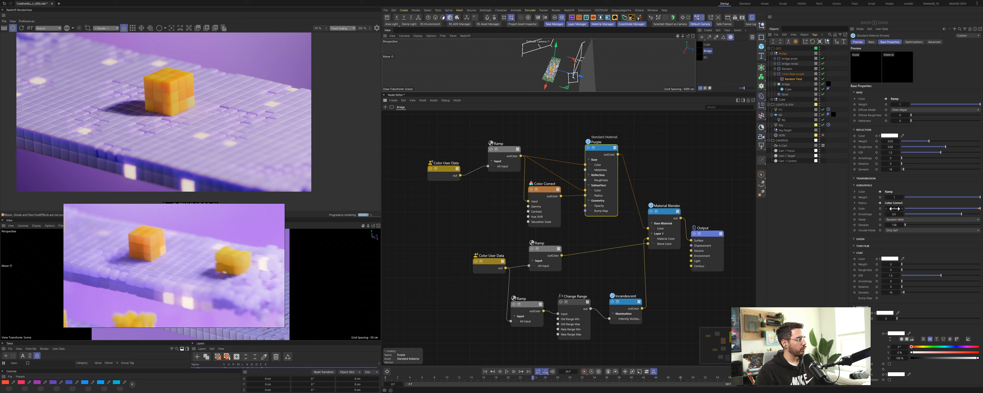
{"action": "double_click", "coordinate": [895, 209]}
{"action": "type", "text": "15"}
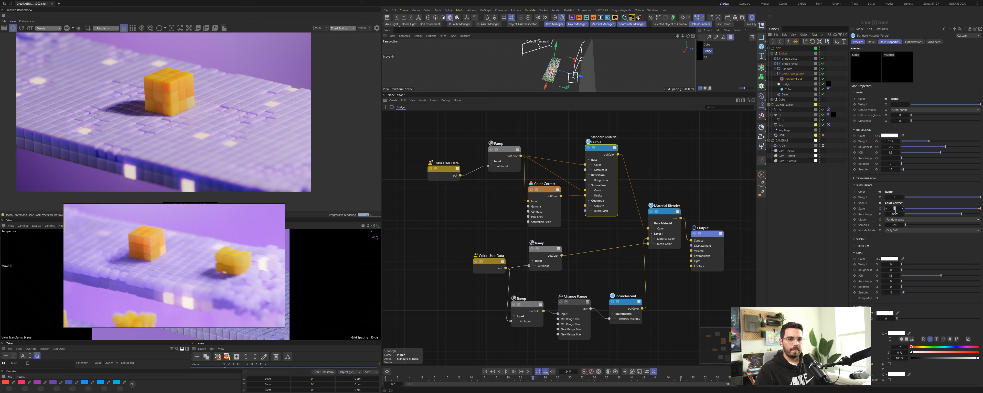
{"action": "key", "text": "Return"}
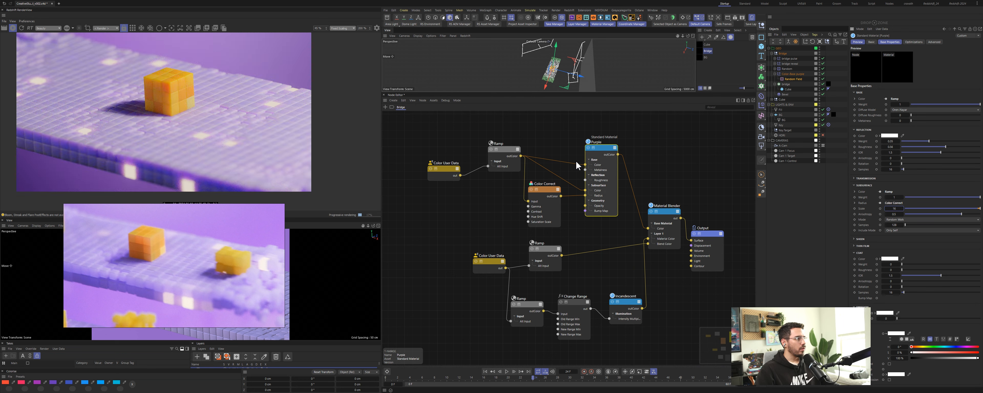
Step: Add a second Color Correct node from the Ramp into the material's subsurface colour and set its Level to 0.7
{"action": "left_click_drag", "start_coordinate": [505, 149], "coordinate": [673, 128]}
{"action": "left_click", "coordinate": [519, 131]}
{"action": "type", "text": "ccorre"}
{"action": "left_click_drag", "start_coordinate": [682, 153], "coordinate": [547, 152]}
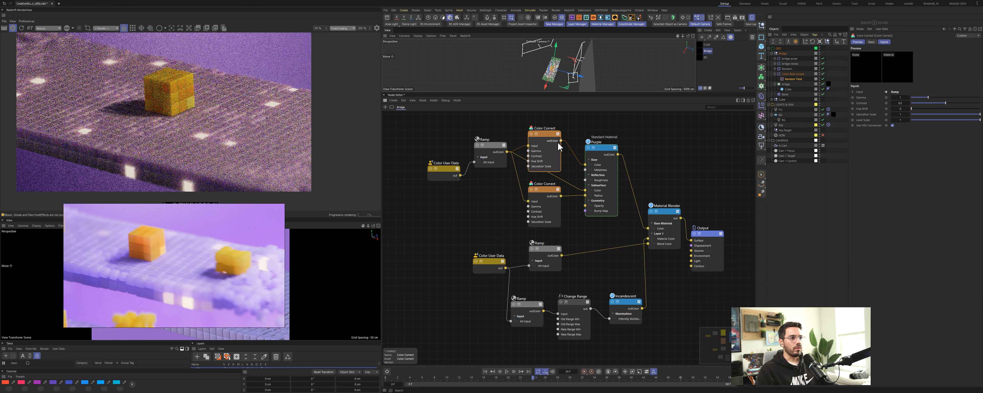
{"action": "left_click_drag", "start_coordinate": [574, 178], "coordinate": [586, 191]}
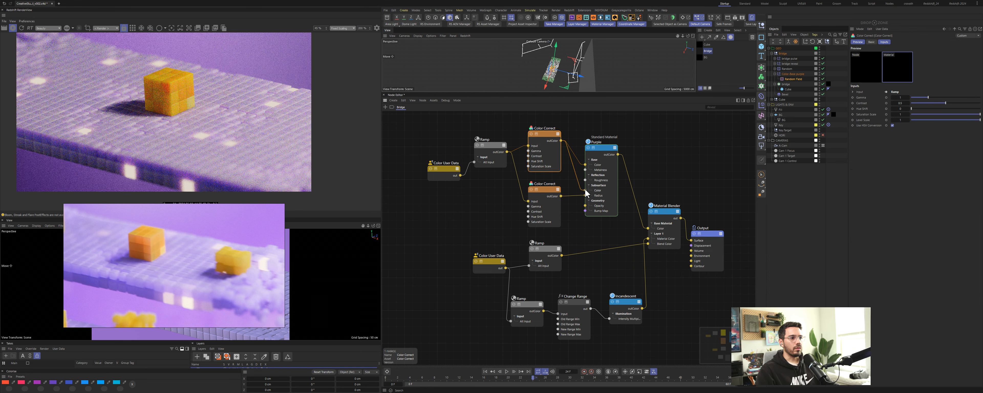
{"action": "left_click_drag", "start_coordinate": [542, 142], "coordinate": [544, 142]}
{"action": "double_click", "coordinate": [901, 119]}
{"action": "type", "text": "0.7"}
{"action": "key", "text": "Return"}
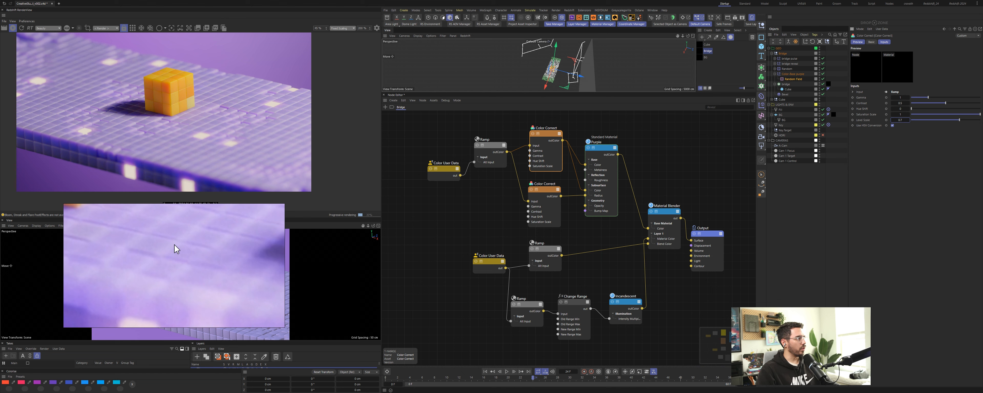
Step: Set the Purple material's subsurface scale to 4
{"action": "left_click", "coordinate": [603, 179]}
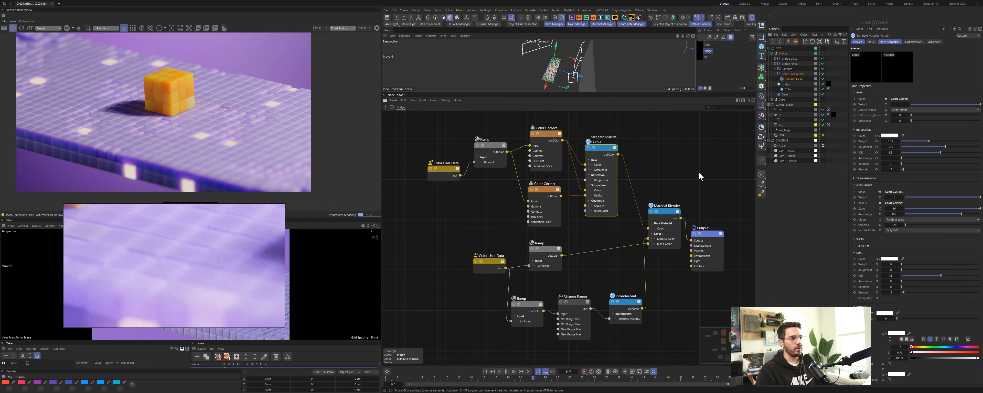
{"action": "left_click", "coordinate": [894, 209]}
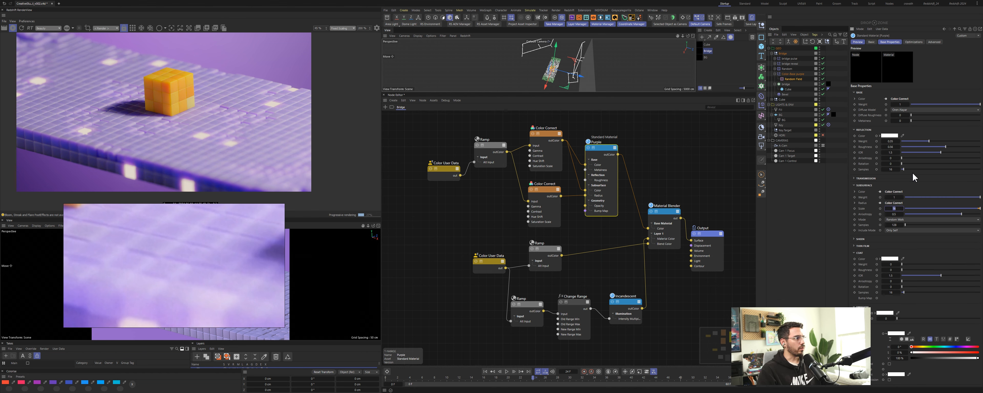
{"action": "type", "text": "4"}
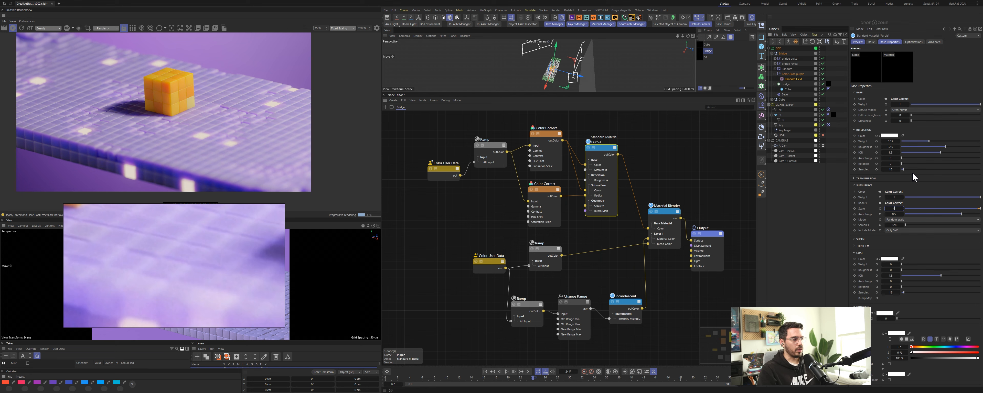
{"action": "key", "text": "Return"}
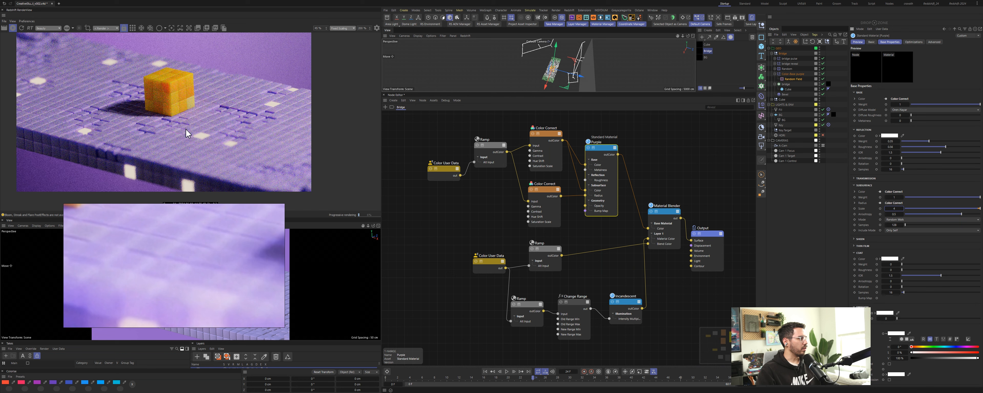
{"action": "scroll", "coordinate": [198, 129], "scroll_direction": "up", "scroll_amount": 1}
{"action": "scroll", "coordinate": [199, 133], "scroll_direction": "up", "scroll_amount": 1}
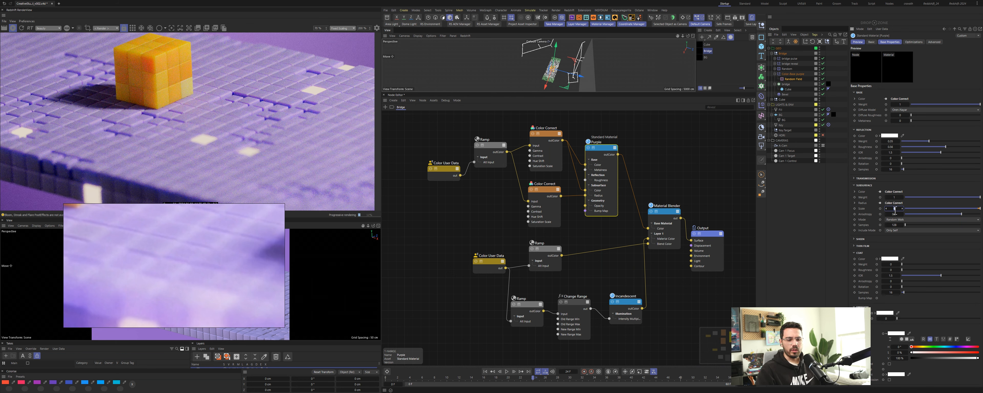
Step: Set the Purple material's subsurface anisotropy to 0.3
{"action": "left_click_drag", "start_coordinate": [895, 209], "coordinate": [891, 208]}
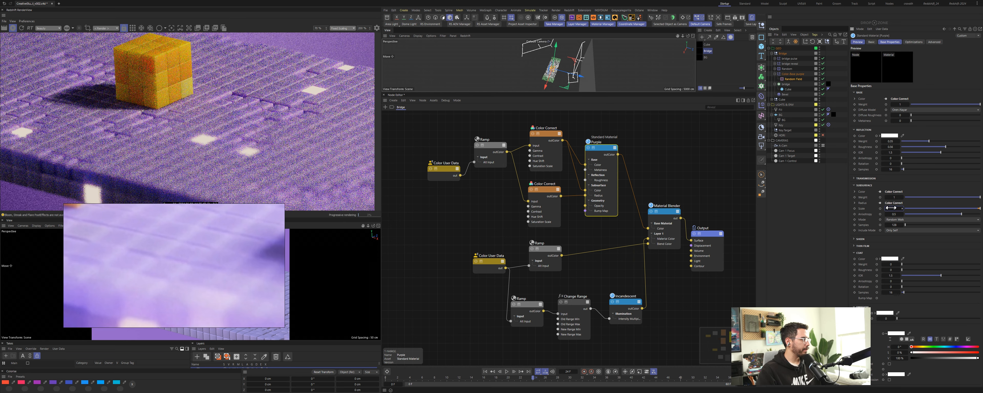
{"action": "mouse_move", "coordinate": [962, 214]}
{"action": "left_mouse_down"}
{"action": "mouse_move", "coordinate": [923, 218]}
{"action": "mouse_move", "coordinate": [978, 221]}
{"action": "left_mouse_up"}
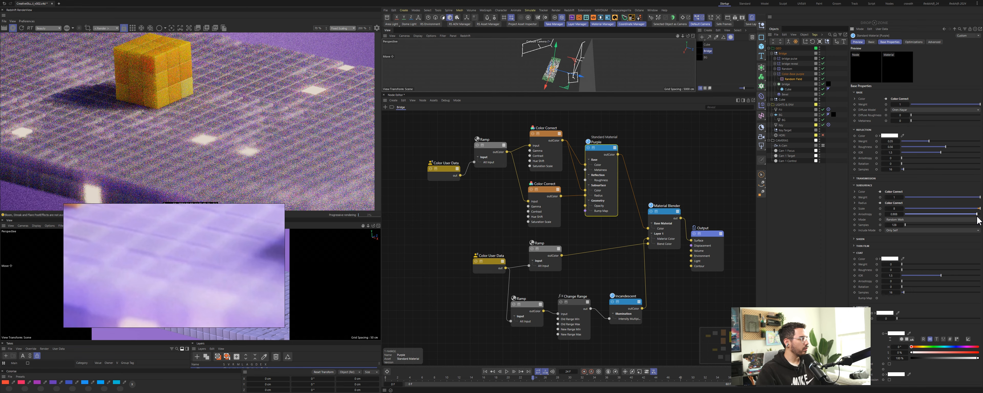
{"action": "left_click", "coordinate": [895, 214]}
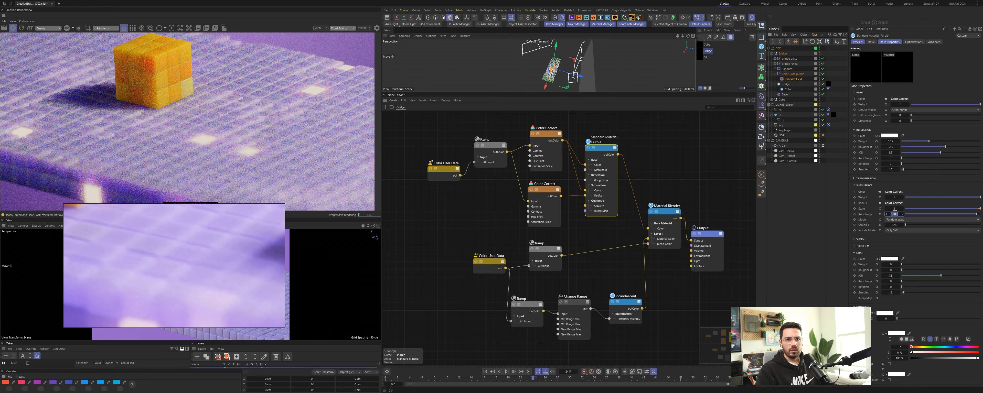
{"action": "key", "text": "Return"}
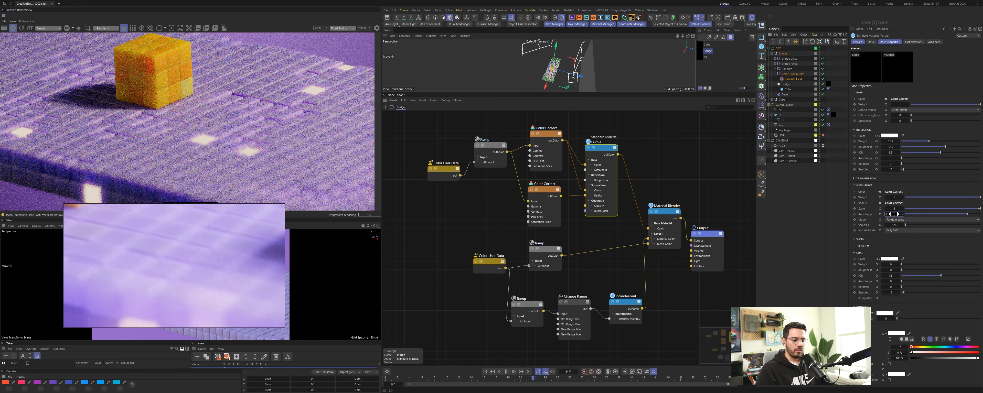
{"action": "left_click", "coordinate": [894, 215]}
{"action": "type", "text": "0.3"}
{"action": "key", "text": "Return"}
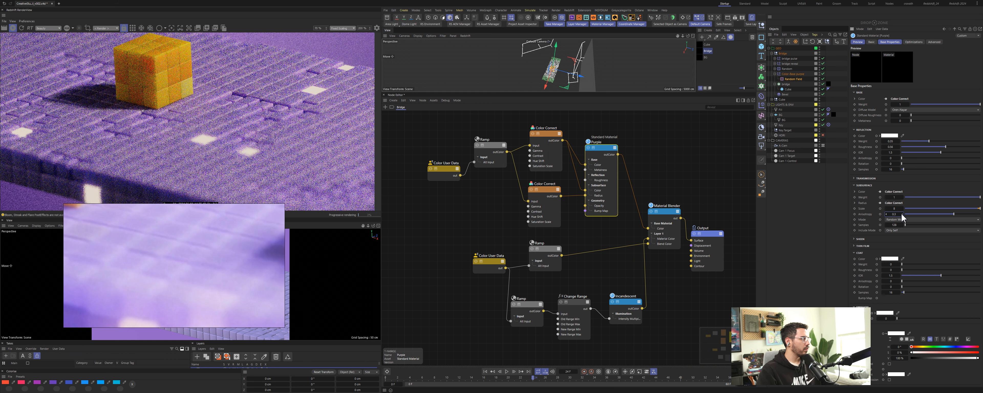
Step: Check the upper Color Correct node and the render, then save the scene
{"action": "left_click", "coordinate": [548, 134]}
{"action": "left_click", "coordinate": [899, 120]}
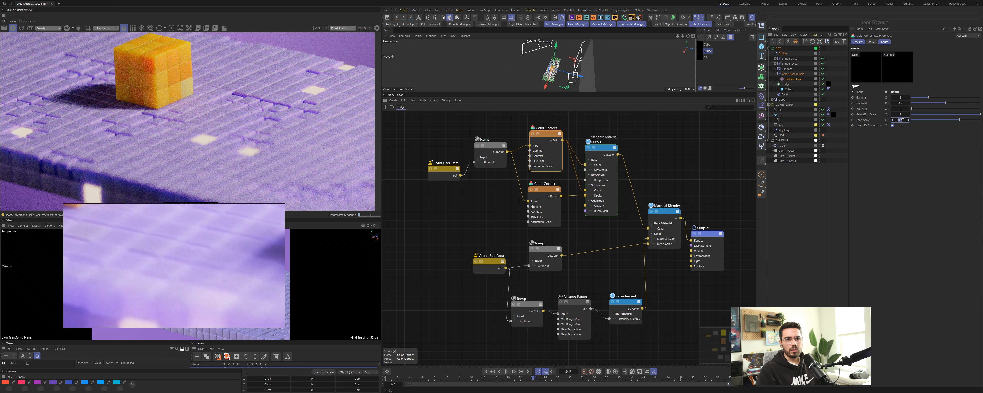
{"action": "key", "text": "Return"}
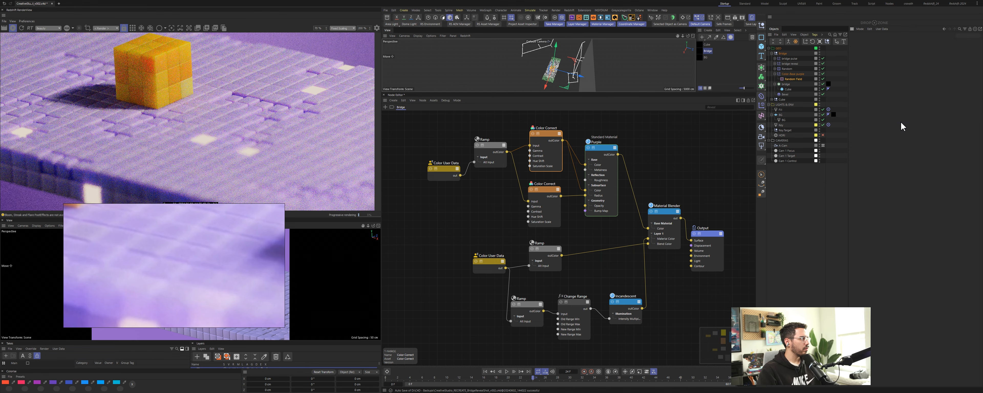
{"action": "scroll", "coordinate": [233, 260], "scroll_direction": "down", "scroll_amount": 5}
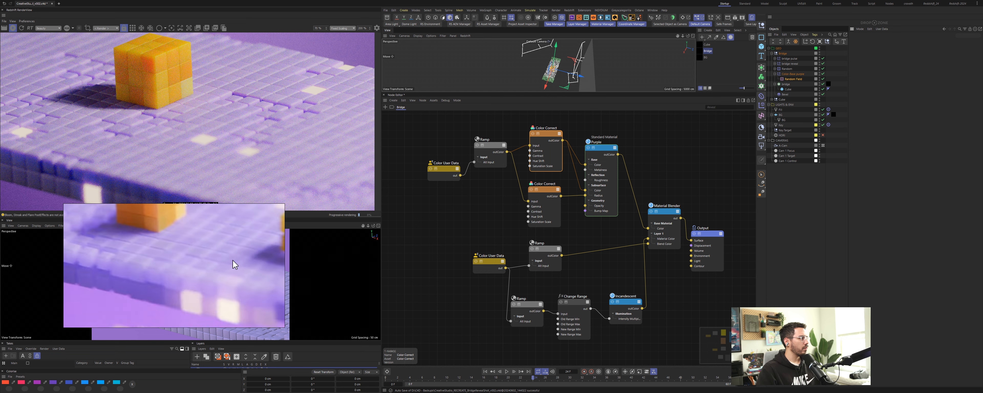
{"action": "scroll", "coordinate": [211, 136], "scroll_direction": "down", "scroll_amount": 4}
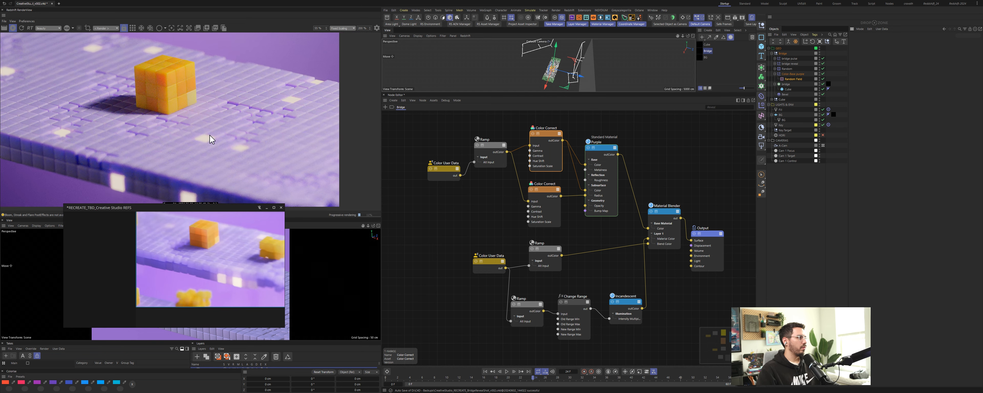
{"action": "left_click_drag", "start_coordinate": [162, 125], "coordinate": [203, 130]}
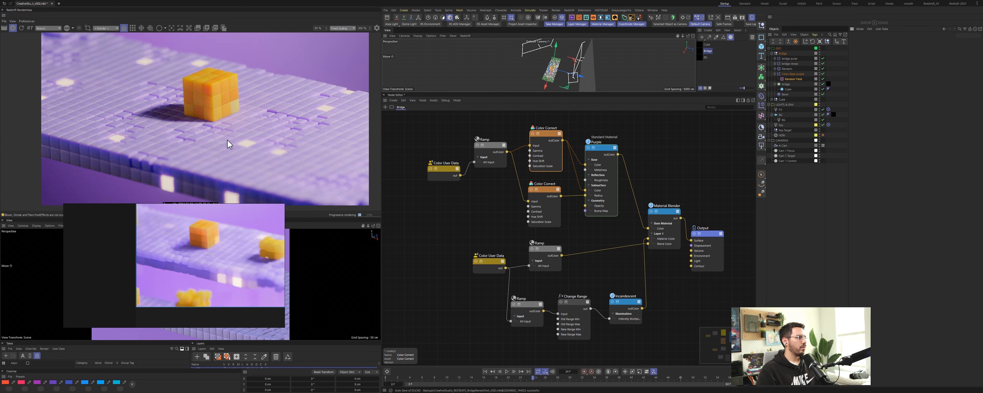
{"action": "scroll", "coordinate": [179, 284], "scroll_direction": "up", "scroll_amount": 3}
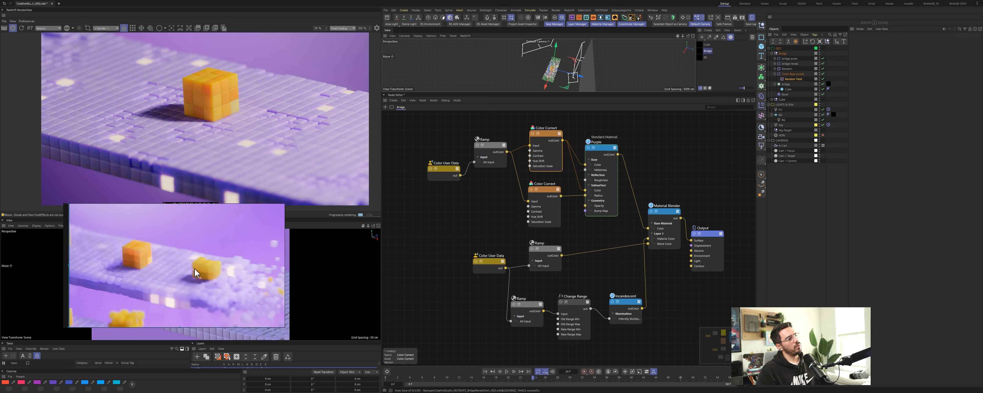
{"action": "key", "text": "ctrl+s"}
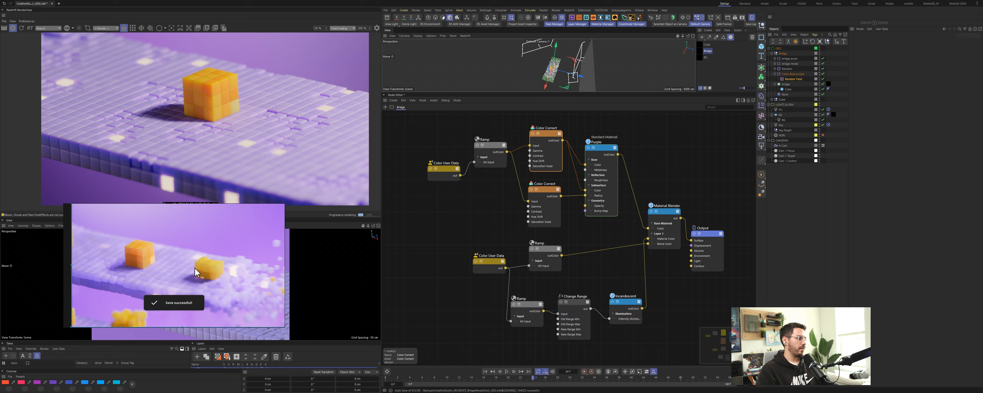
Step: Delete one field layer from the bridge cloner's Fields list and save the scene
{"action": "left_click", "coordinate": [453, 214]}
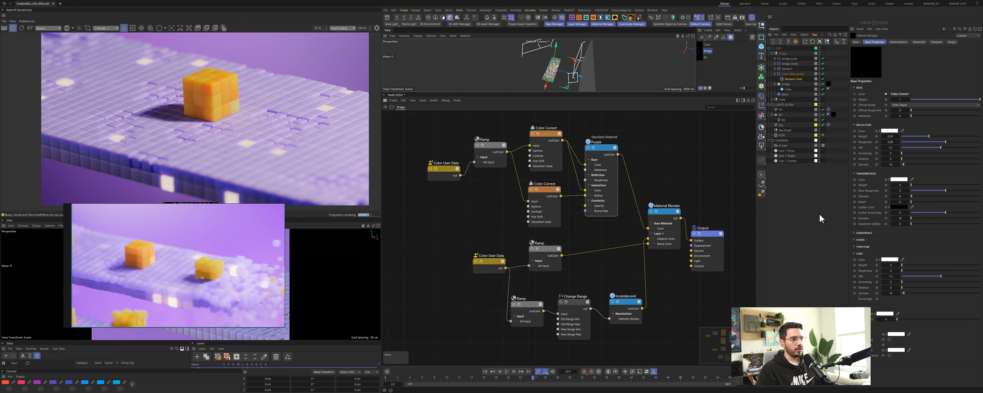
{"action": "left_click", "coordinate": [790, 60]}
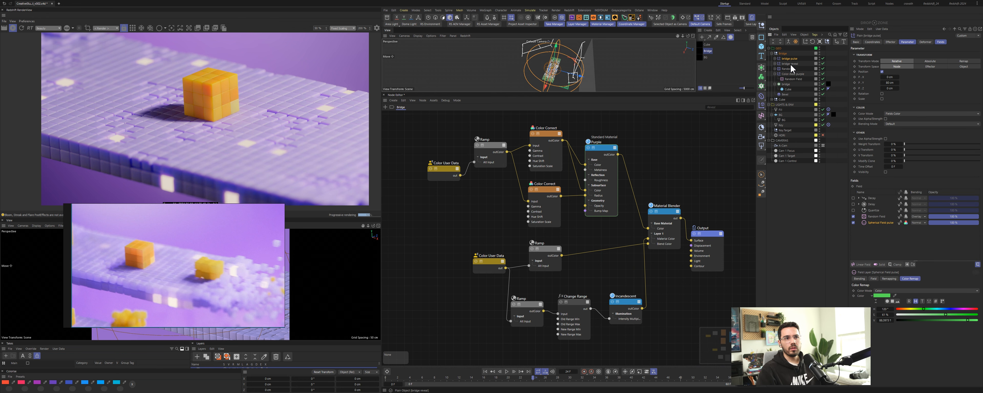
{"action": "left_click", "coordinate": [940, 42]}
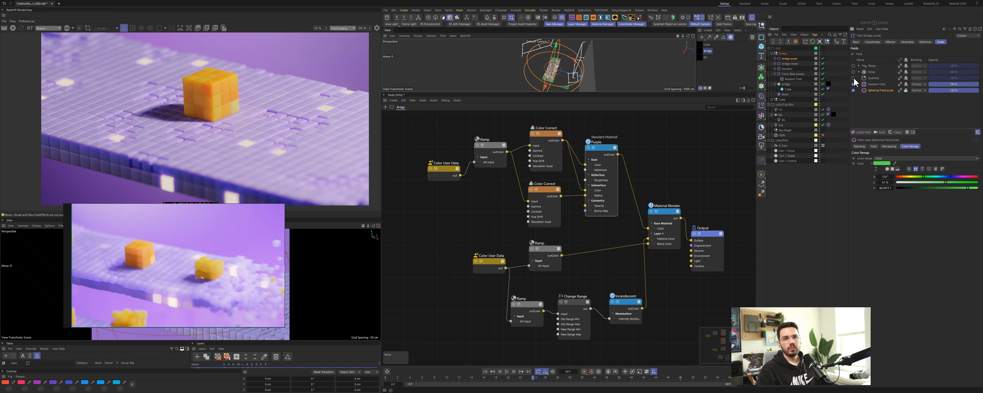
{"action": "left_click_drag", "start_coordinate": [854, 78], "coordinate": [855, 72]}
{"action": "left_click", "coordinate": [872, 66]}
{"action": "key", "text": "Delete"}
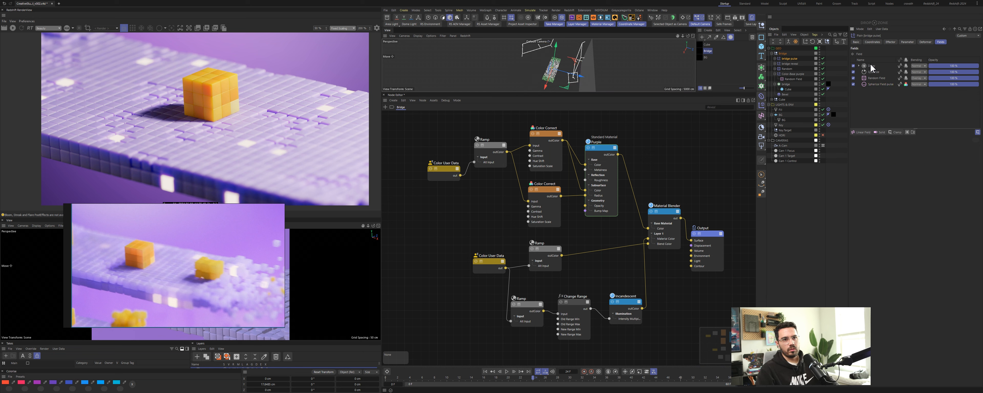
{"action": "key", "text": "ctrl+s"}
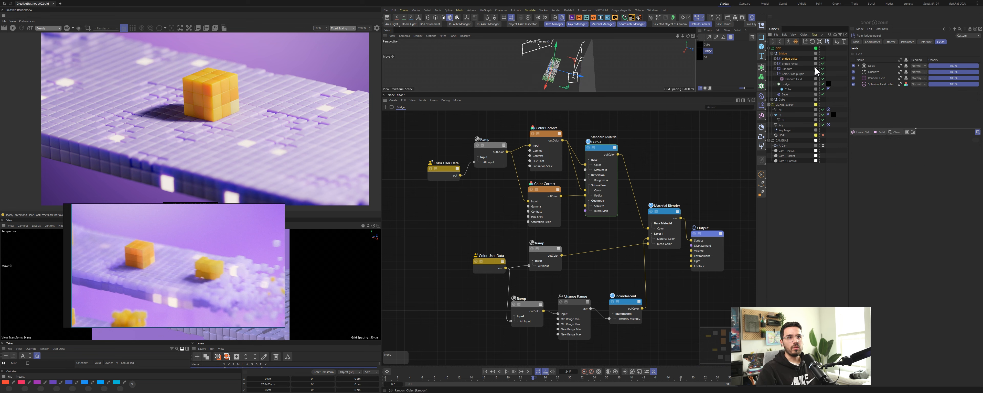
{"action": "left_click", "coordinate": [787, 85]}
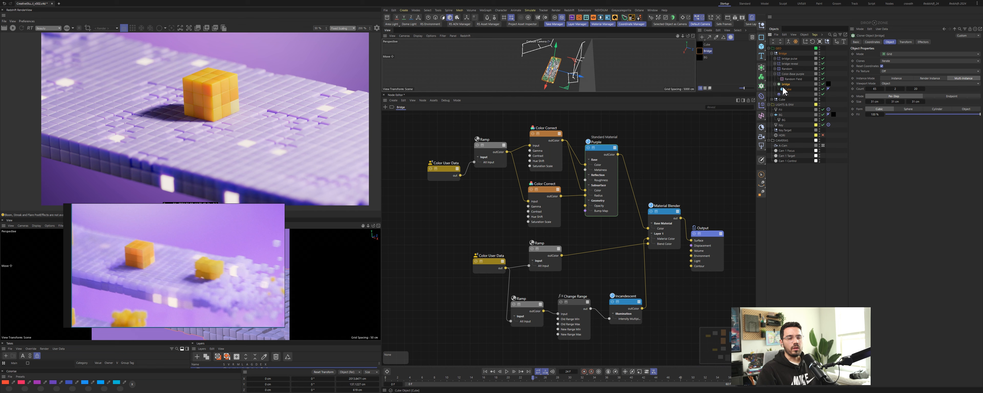
Step: Add a MoGraph Cache tag to the bridge cloner and bake it
{"action": "key", "text": "shift+c"}
{"action": "type", "text": "mograph"}
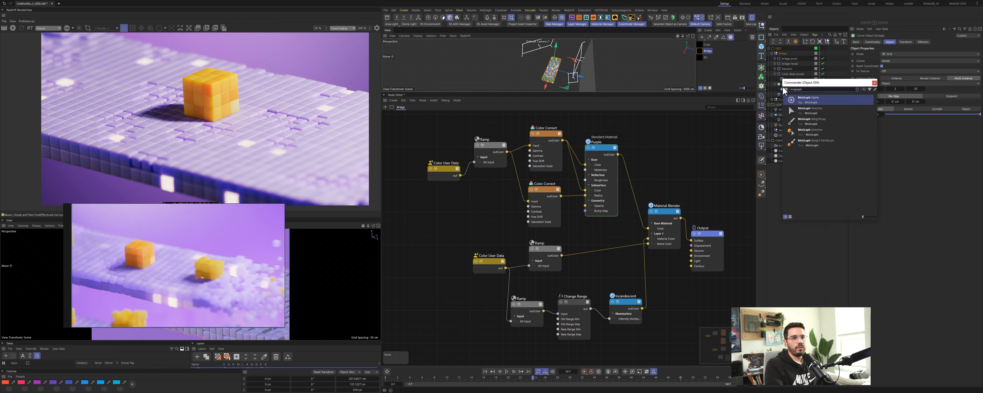
{"action": "key", "text": "Return"}
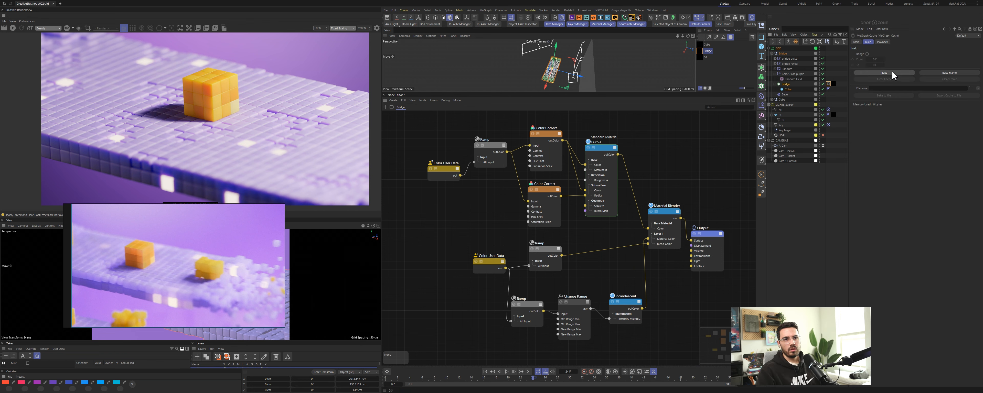
{"action": "left_click", "coordinate": [892, 72]}
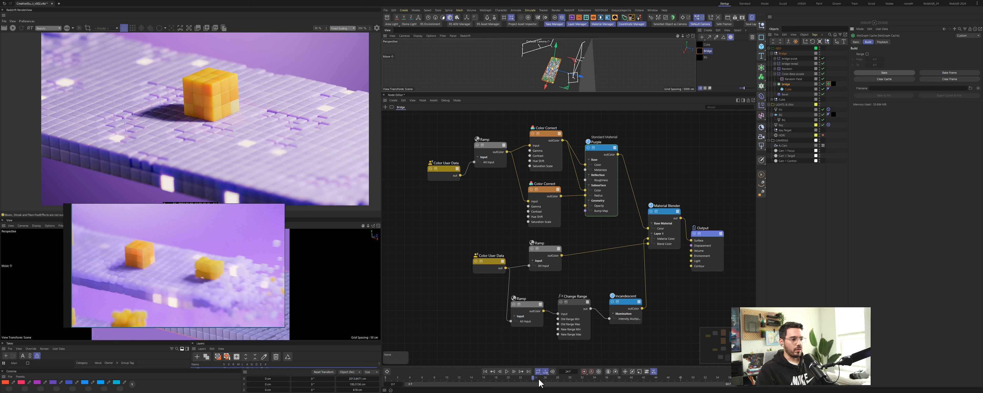
Step: Scrub the timeline and view the bridge through the perspective editor camera
{"action": "left_click_drag", "start_coordinate": [532, 378], "coordinate": [491, 376]}
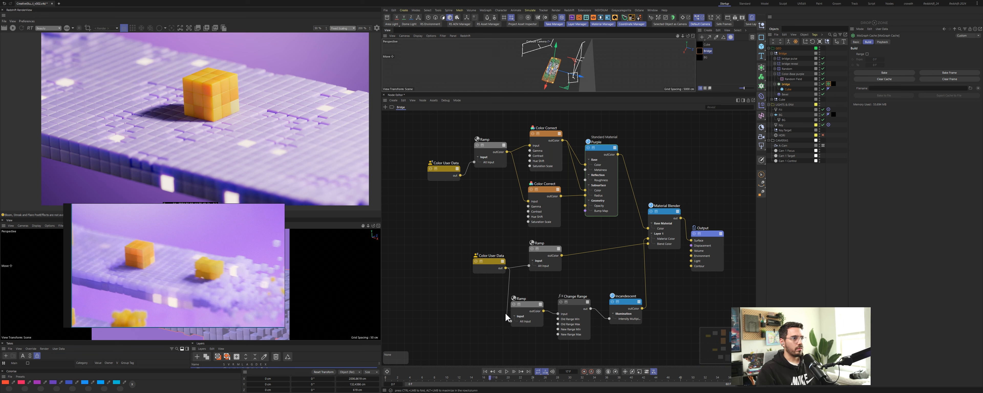
{"action": "left_click", "coordinate": [700, 19]}
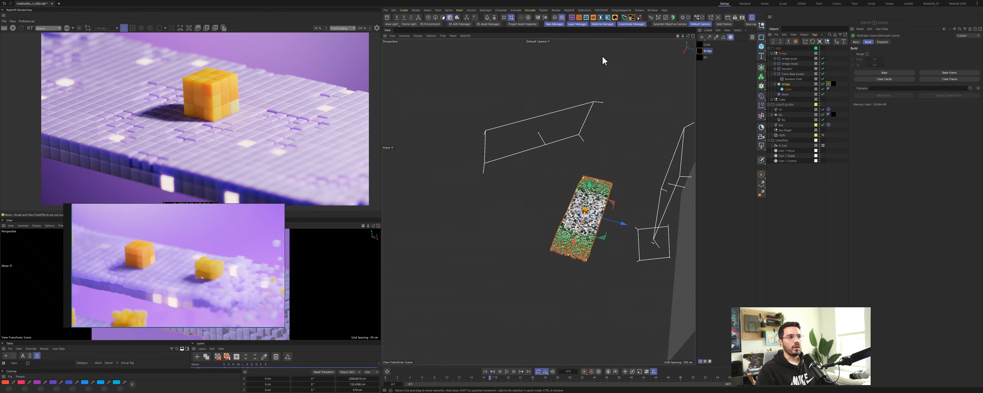
{"action": "left_click", "coordinate": [543, 41]}
{"action": "left_click", "coordinate": [550, 58]}
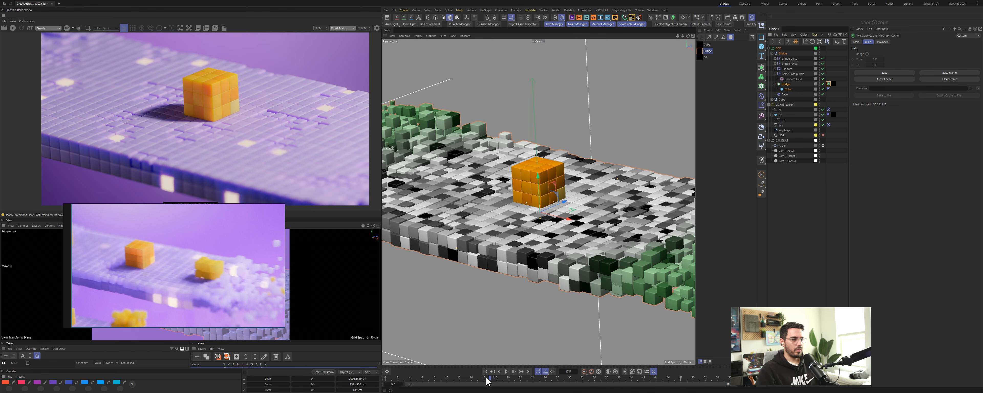
{"action": "left_click_drag", "start_coordinate": [490, 381], "coordinate": [453, 385]}
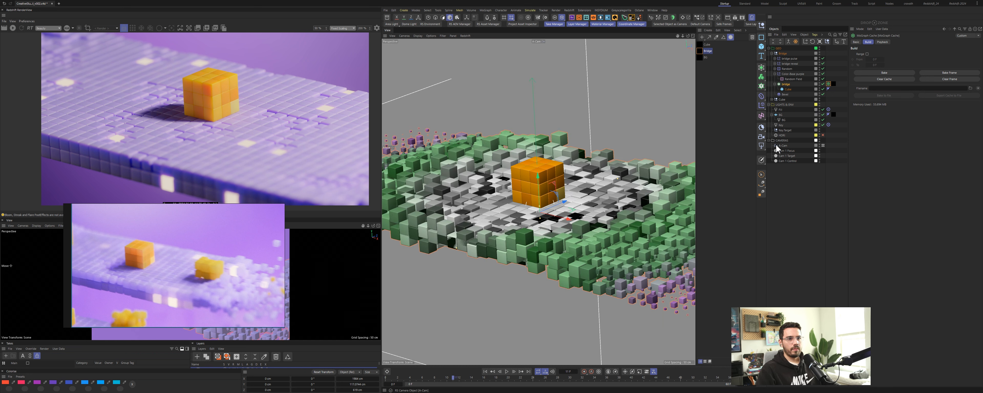
Step: Rename the new camera to B-Cam
{"action": "left_click_drag", "start_coordinate": [783, 149], "coordinate": [786, 153], "text": "ctrl"}
{"action": "double_click", "coordinate": [785, 151]}
{"action": "type", "text": "B-Cam"}
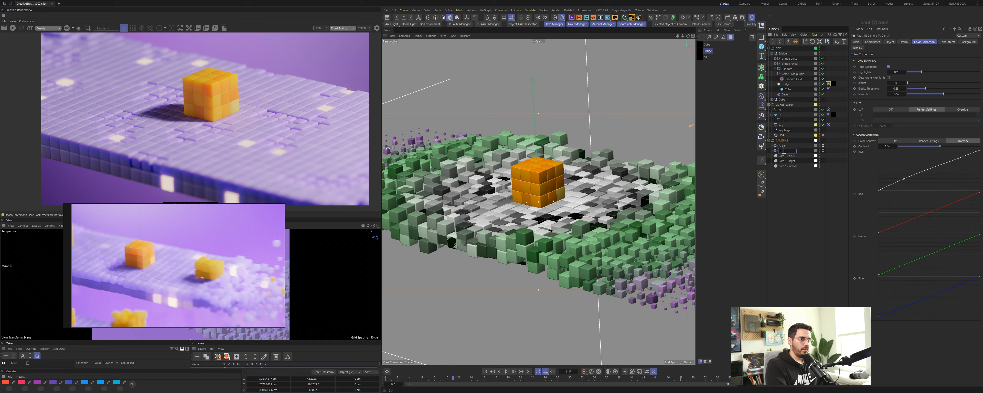
{"action": "key", "text": "Return"}
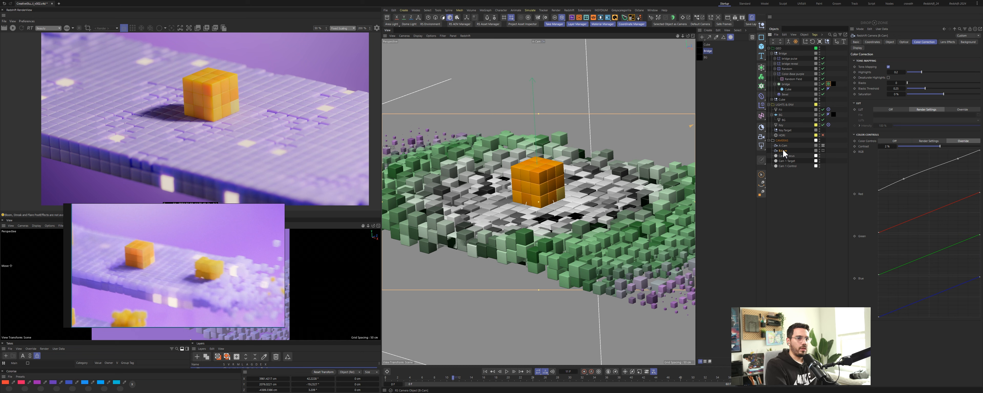
Step: Look through B-Cam, frame it on the cube, and save the scene as a new version
{"action": "left_click", "coordinate": [541, 42]}
{"action": "left_click", "coordinate": [552, 60]}
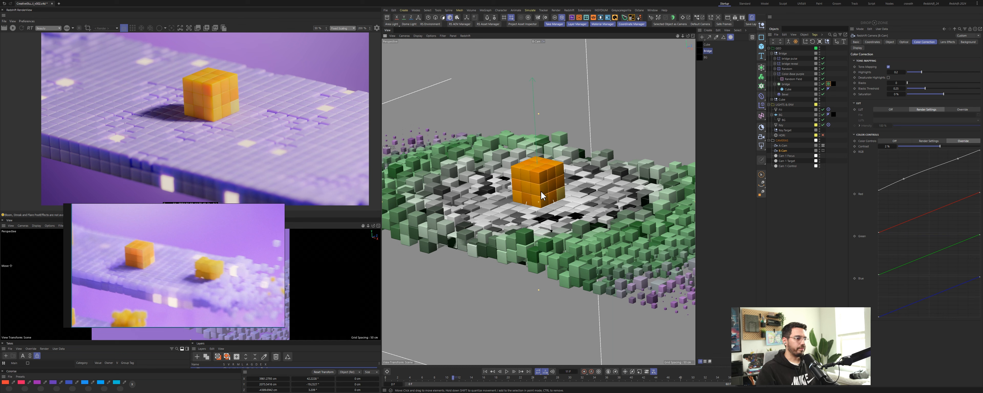
{"action": "mouse_move", "coordinate": [542, 199]}
{"action": "middle_mouse_down", "text": "alt"}
{"action": "mouse_move", "coordinate": [549, 190]}
{"action": "mouse_move", "coordinate": [564, 205]}
{"action": "mouse_move", "coordinate": [539, 208]}
{"action": "middle_mouse_up", "text": "alt"}
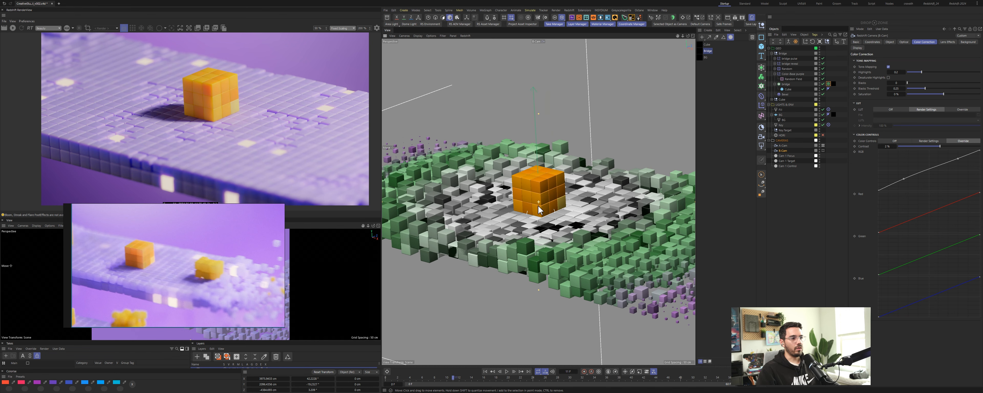
{"action": "mouse_move", "coordinate": [539, 206]}
{"action": "left_mouse_down", "text": "alt"}
{"action": "mouse_move", "coordinate": [529, 215]}
{"action": "mouse_move", "coordinate": [539, 208]}
{"action": "left_mouse_up", "text": "alt"}
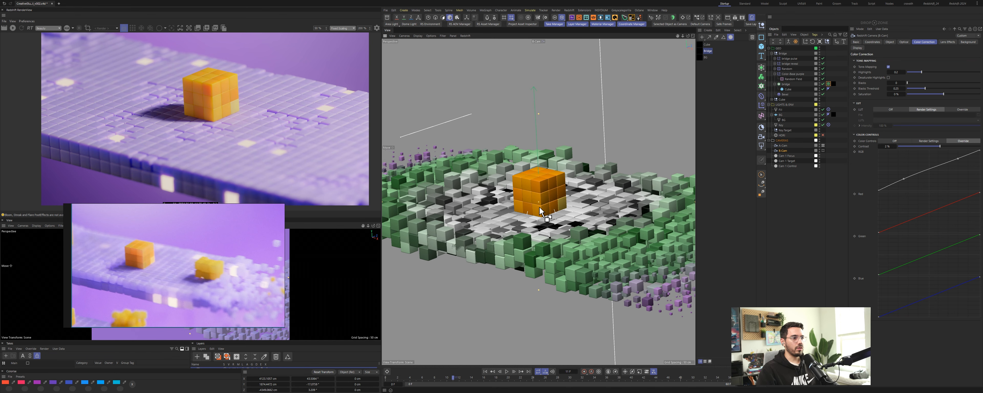
{"action": "key", "text": "ctrl+shift+s"}
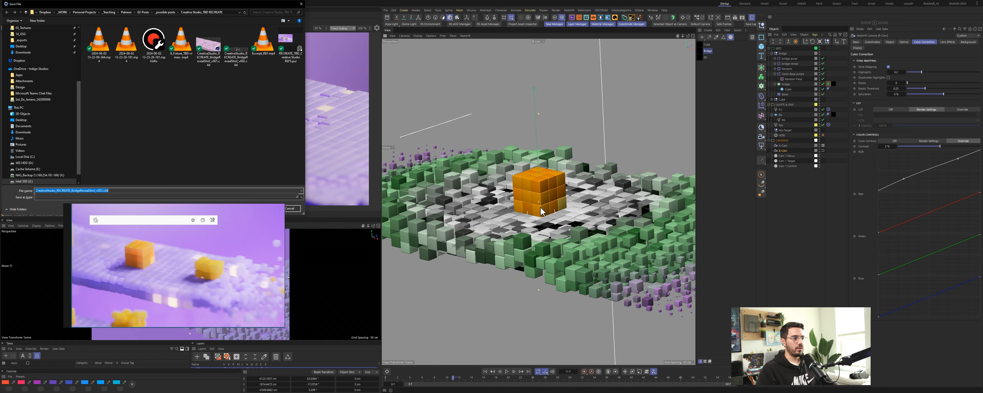
{"action": "key", "text": "Return"}
Step: Reframe the B-Cam view around the cube with safe frames shown and refresh the render
{"action": "left_click", "coordinate": [534, 215]}
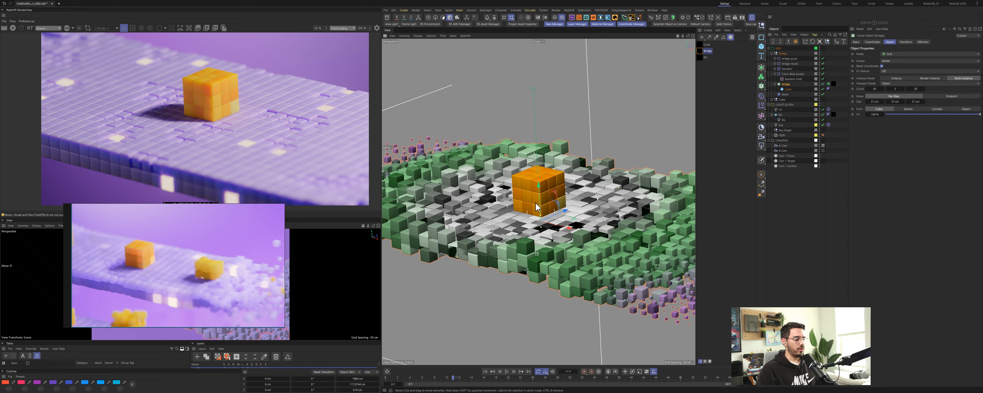
{"action": "right_click_drag", "start_coordinate": [535, 203], "coordinate": [447, 213], "text": "alt"}
{"action": "middle_click_drag", "start_coordinate": [518, 209], "coordinate": [485, 213], "text": "alt"}
{"action": "left_click", "coordinate": [723, 25]}
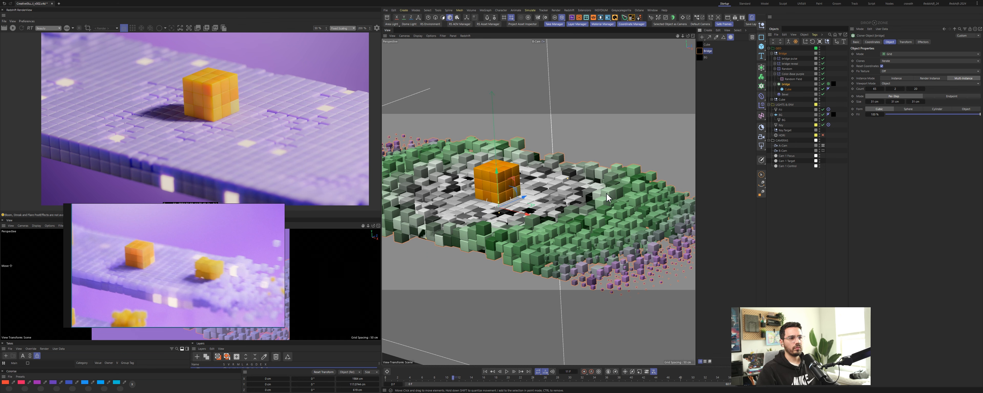
{"action": "right_click_drag", "start_coordinate": [165, 266], "coordinate": [170, 295]}
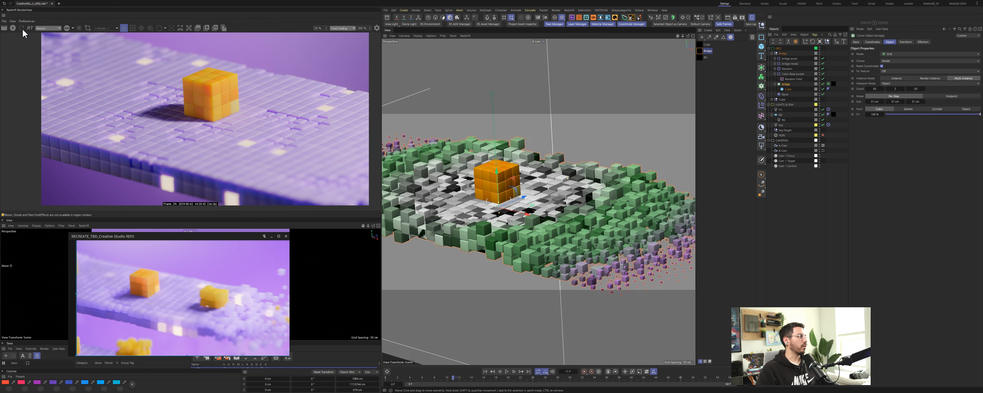
{"action": "left_click", "coordinate": [13, 28]}
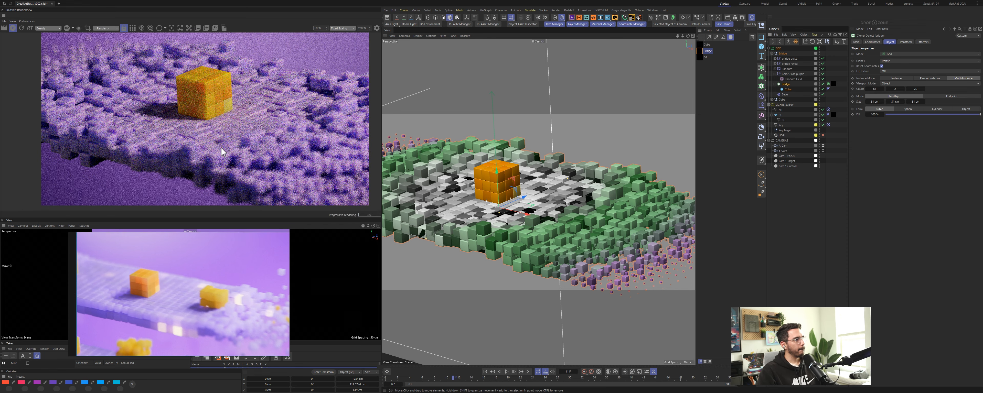
Step: Adjust the B-Cam's depth-of-field aperture in its Optical settings
{"action": "left_click", "coordinate": [462, 380]}
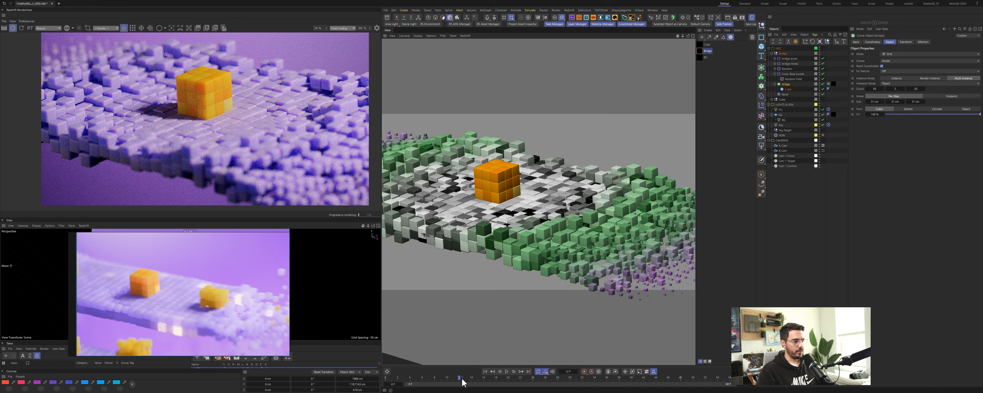
{"action": "left_click_drag", "start_coordinate": [463, 382], "coordinate": [508, 386]}
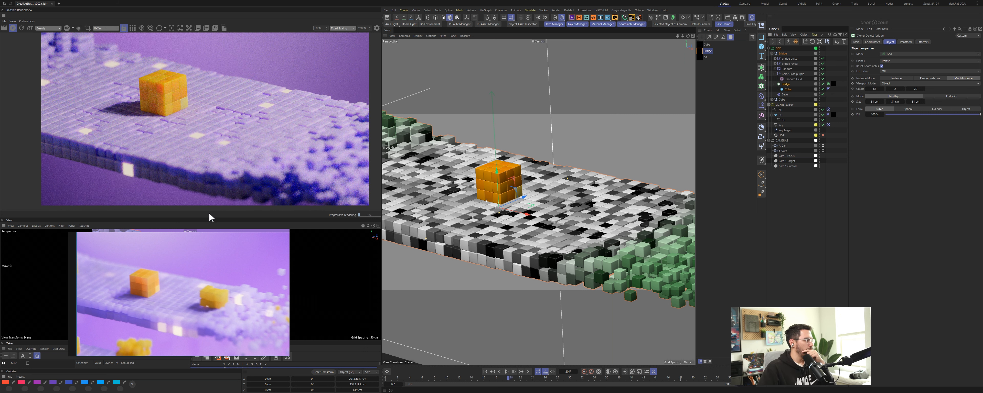
{"action": "double_click", "coordinate": [701, 52]}
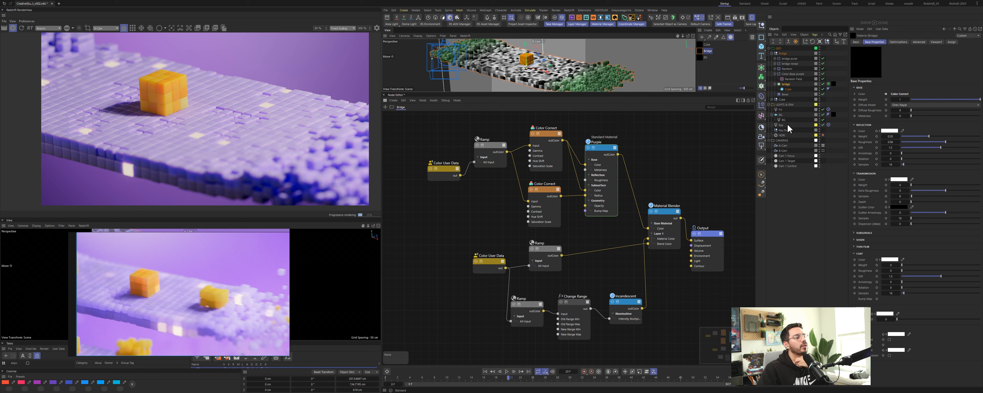
{"action": "left_click", "coordinate": [783, 151]}
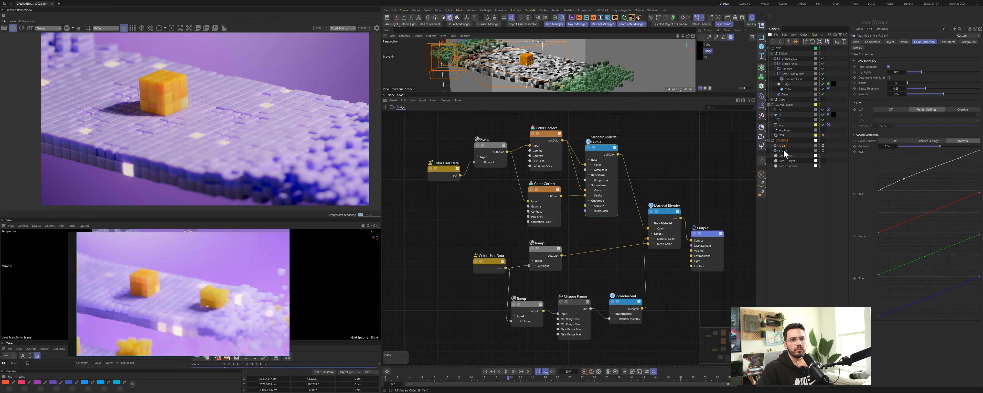
{"action": "left_click", "coordinate": [823, 151]}
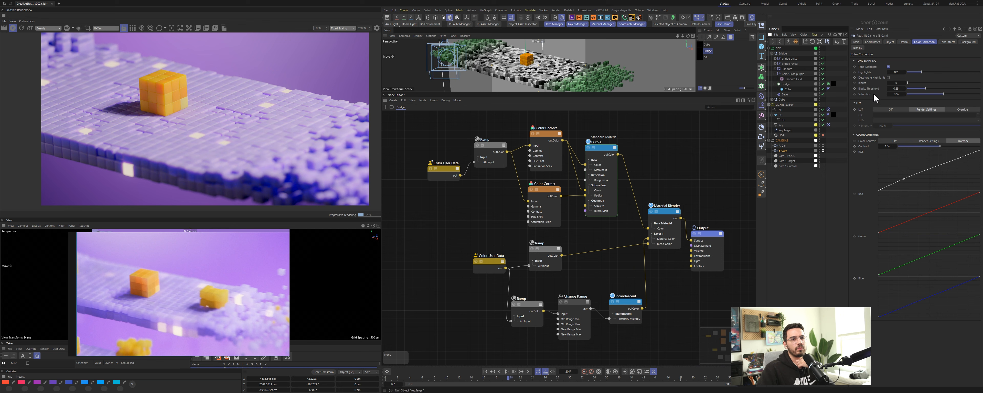
{"action": "left_click", "coordinate": [909, 42]}
{"action": "left_click", "coordinate": [887, 71]}
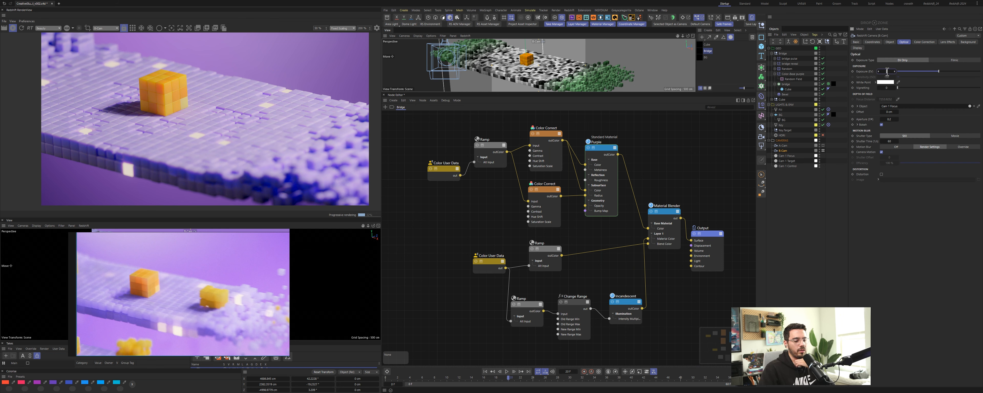
{"action": "key", "text": "Return"}
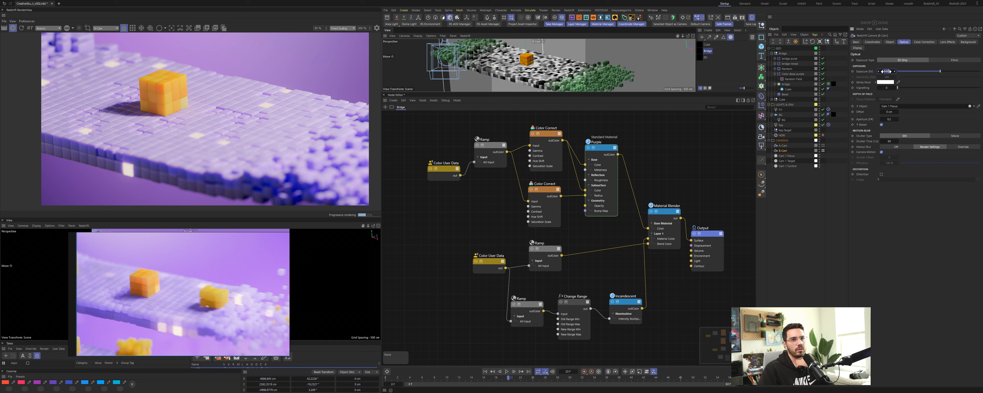
{"action": "left_click_drag", "start_coordinate": [887, 71], "coordinate": [887, 71]}
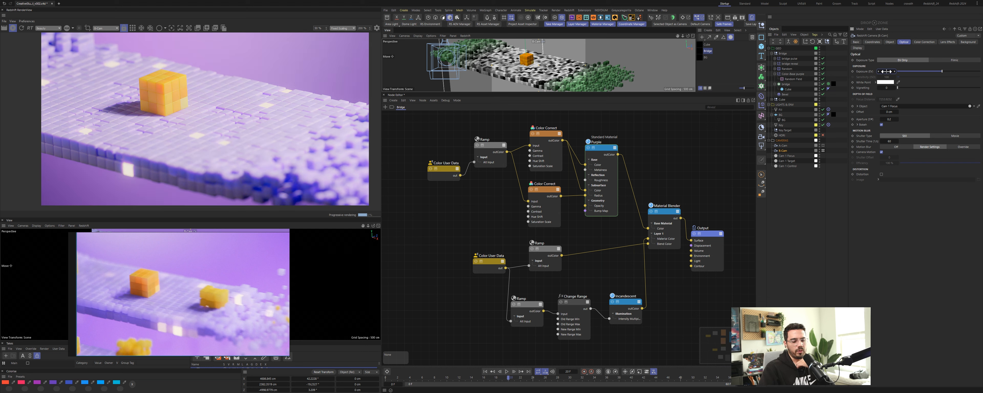
{"action": "left_click_drag", "start_coordinate": [887, 72], "coordinate": [886, 71]}
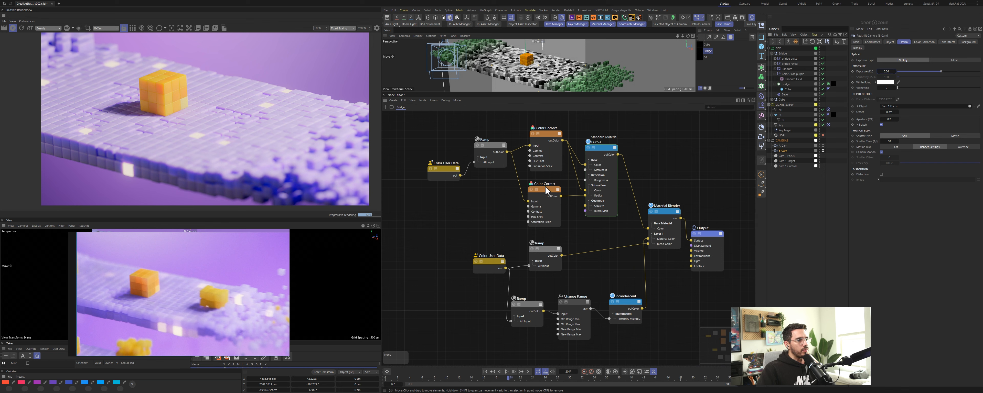
Step: Edit the Purple material's subsurface scale value
{"action": "left_click", "coordinate": [594, 141]}
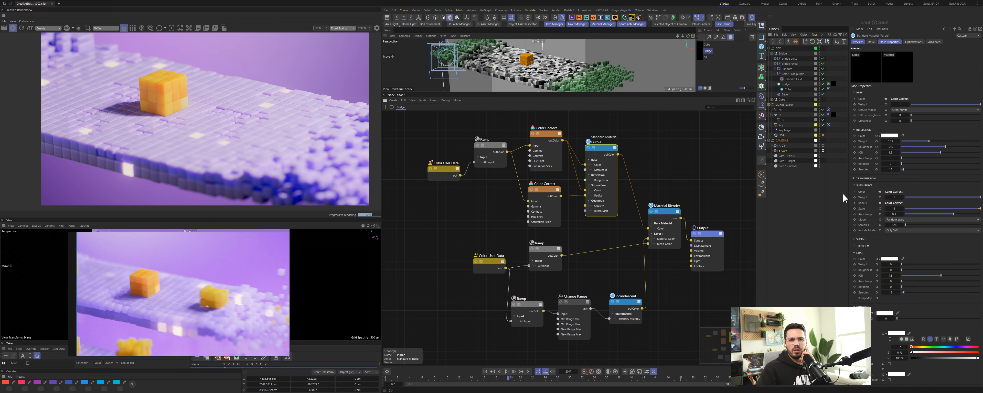
{"action": "left_click", "coordinate": [896, 209]}
{"action": "key", "text": "Return"}
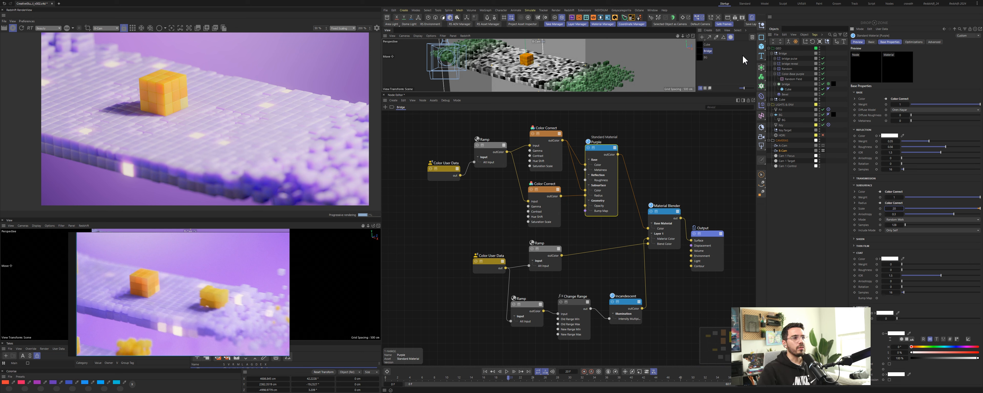
Step: Set the area light's rectangular size to 600 by 600
{"action": "left_click", "coordinate": [694, 18]}
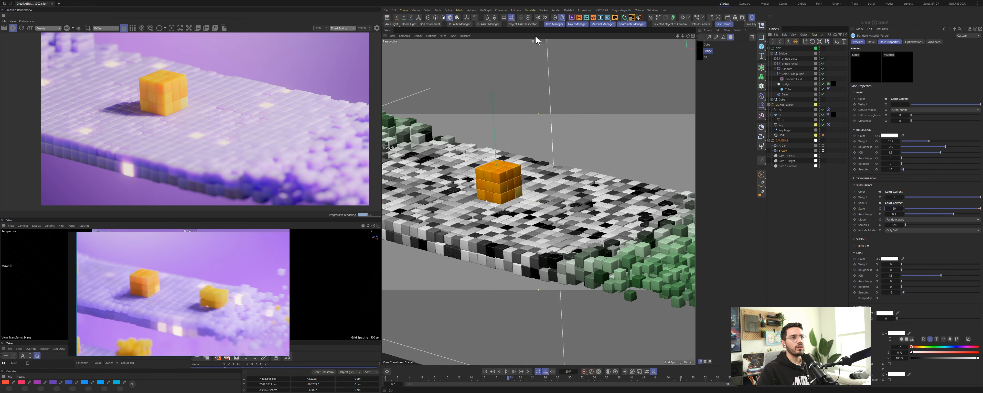
{"action": "left_click", "coordinate": [537, 41]}
{"action": "left_click", "coordinate": [544, 45]}
{"action": "left_click_drag", "start_coordinate": [582, 232], "coordinate": [493, 235], "text": "alt"}
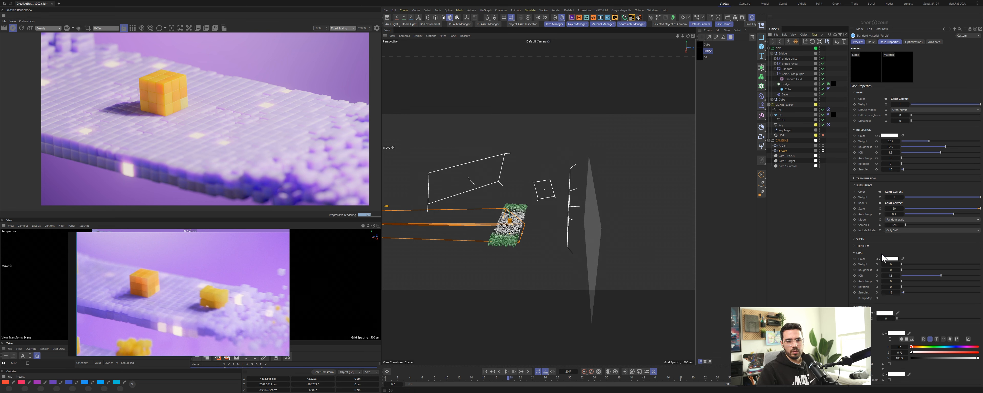
{"action": "left_click", "coordinate": [780, 125]}
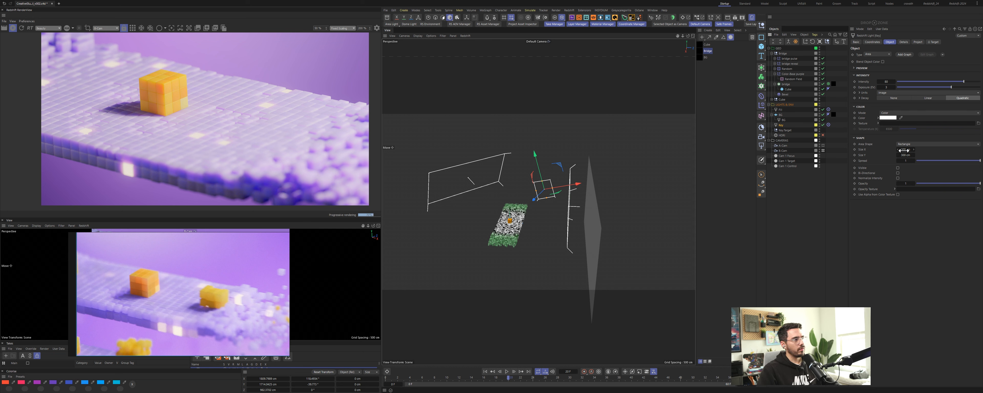
{"action": "left_click", "coordinate": [904, 150]}
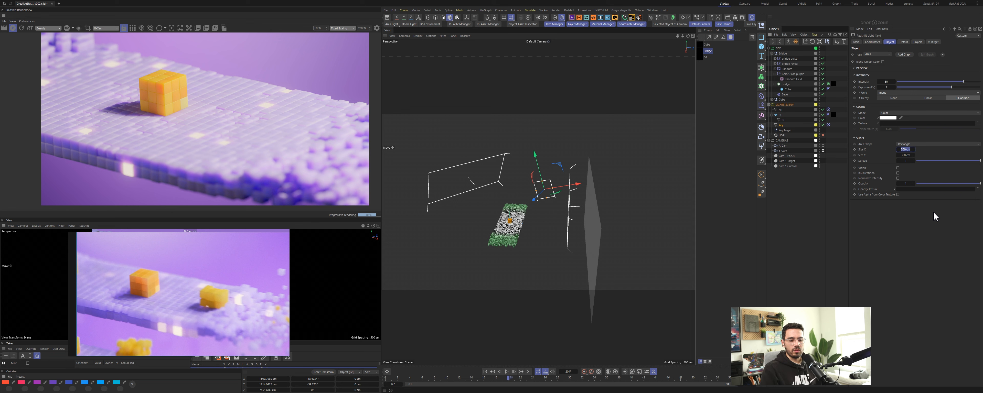
{"action": "type", "text": "600"}
{"action": "key", "text": "Tab"}
{"action": "type", "text": "600"}
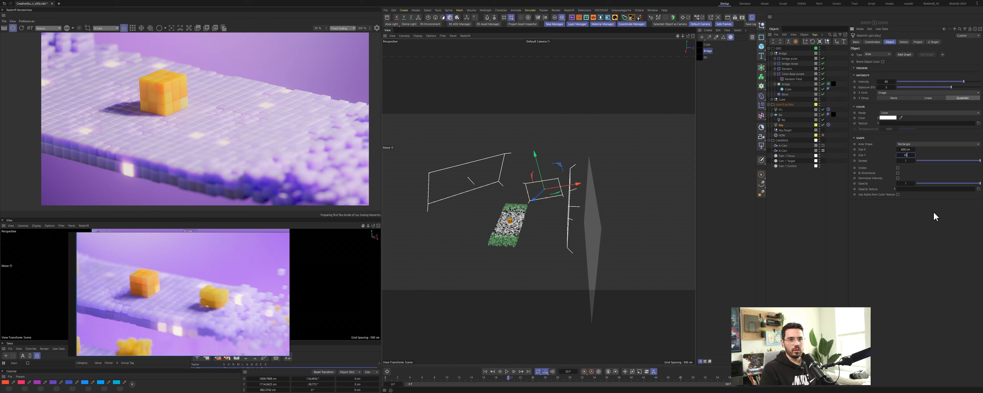
{"action": "key", "text": "Return"}
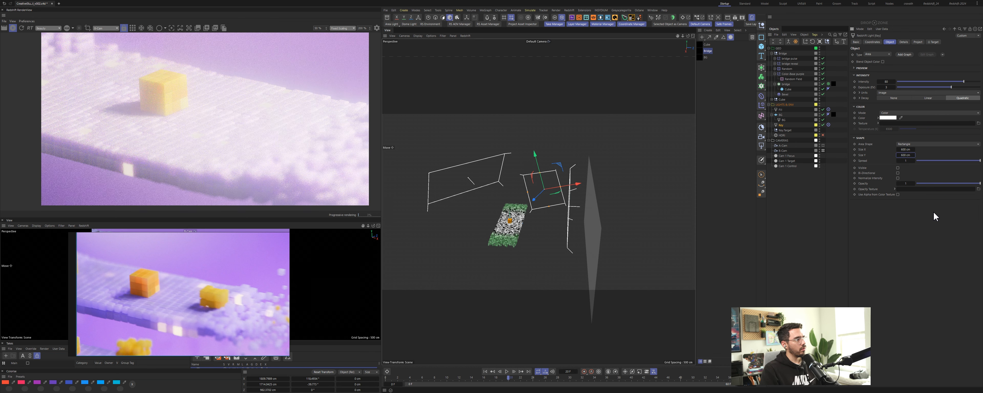
{"action": "right_click", "coordinate": [894, 87]}
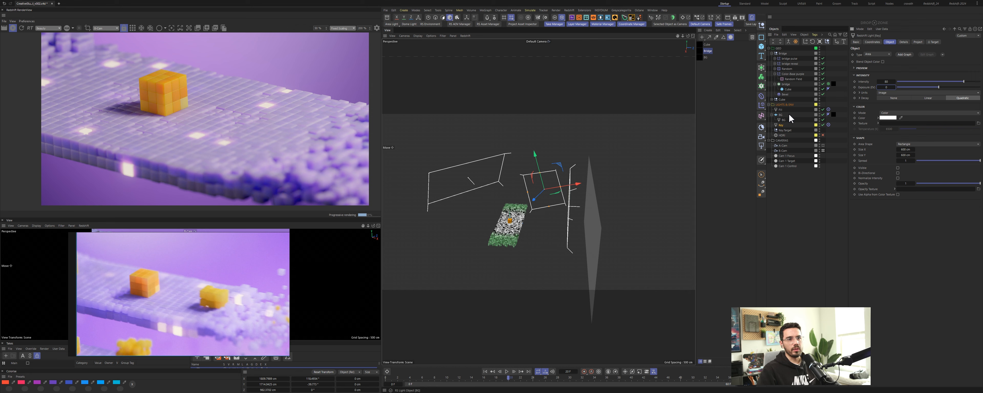
Step: Duplicate the selected area light and rename the copy Top
{"action": "left_click", "coordinate": [780, 110]}
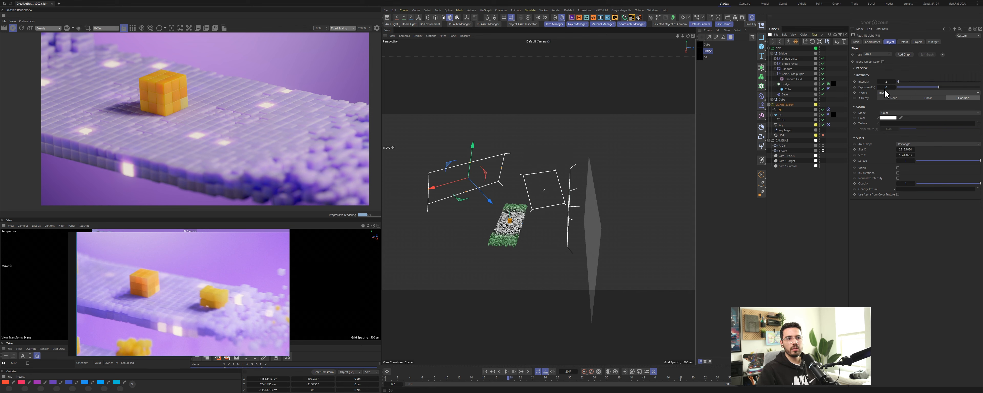
{"action": "left_click_drag", "start_coordinate": [885, 89], "coordinate": [886, 87]}
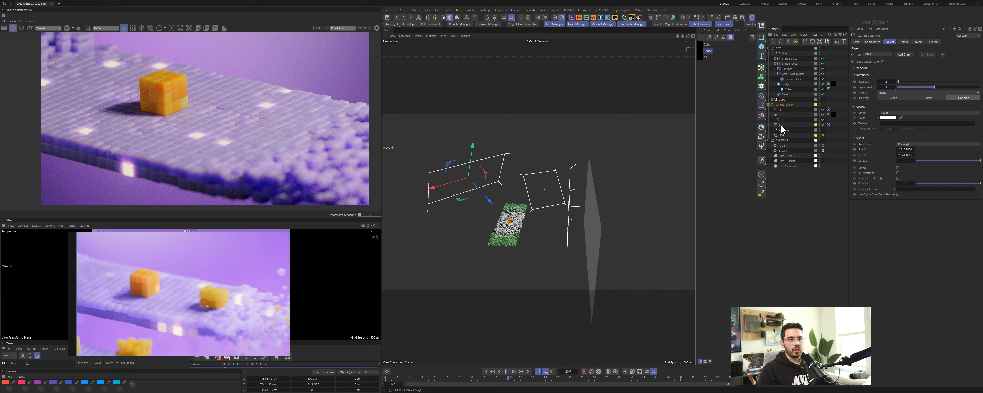
{"action": "left_click", "coordinate": [783, 128]}
{"action": "key", "text": "ctrl+c"}
{"action": "key", "text": "ctrl+v"}
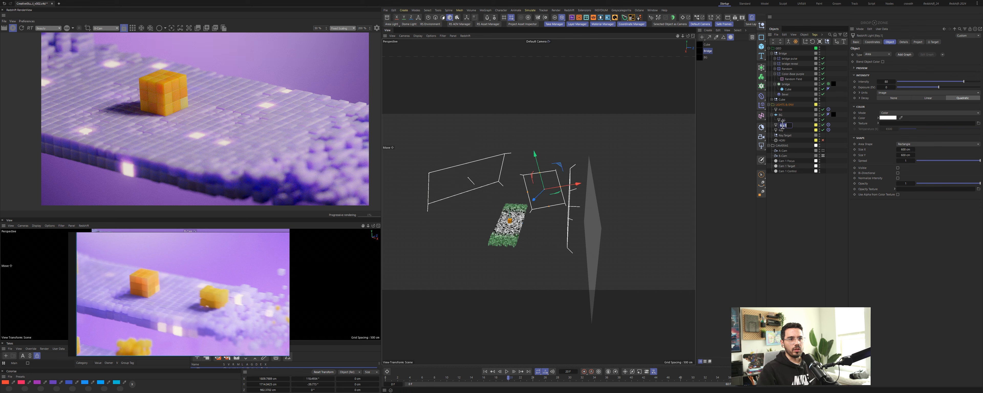
{"action": "double_click", "coordinate": [783, 125]}
{"action": "type", "text": "Top"}
{"action": "key", "text": "Return"}
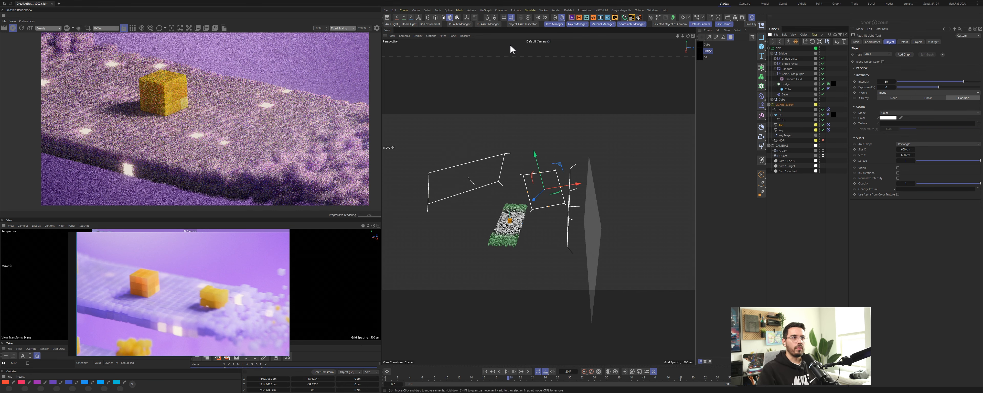
Step: Apply the soft-edge Softbox texture from the Plus Library to two area lights' texture slots
{"action": "left_click", "coordinate": [586, 18]}
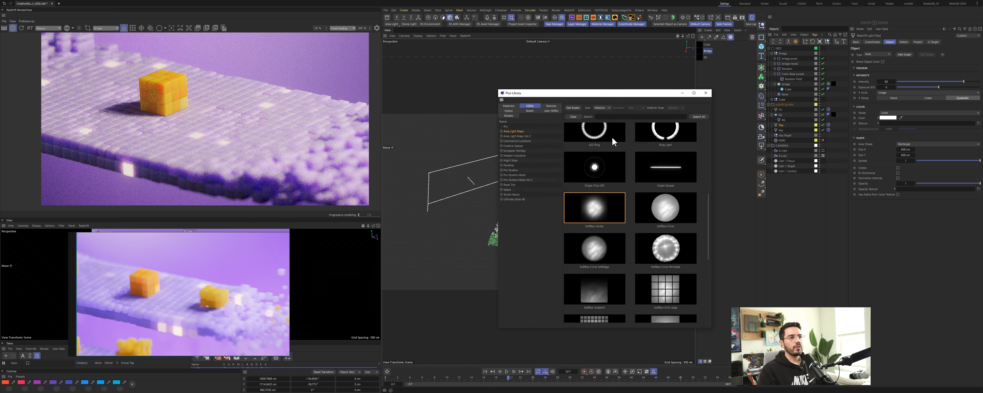
{"action": "scroll", "coordinate": [591, 232], "scroll_direction": "down", "scroll_amount": 3}
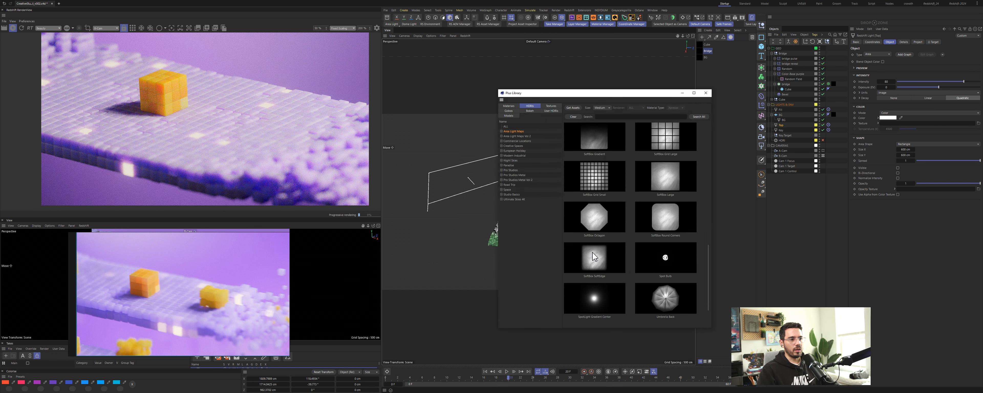
{"action": "left_click_drag", "start_coordinate": [595, 259], "coordinate": [904, 124]}
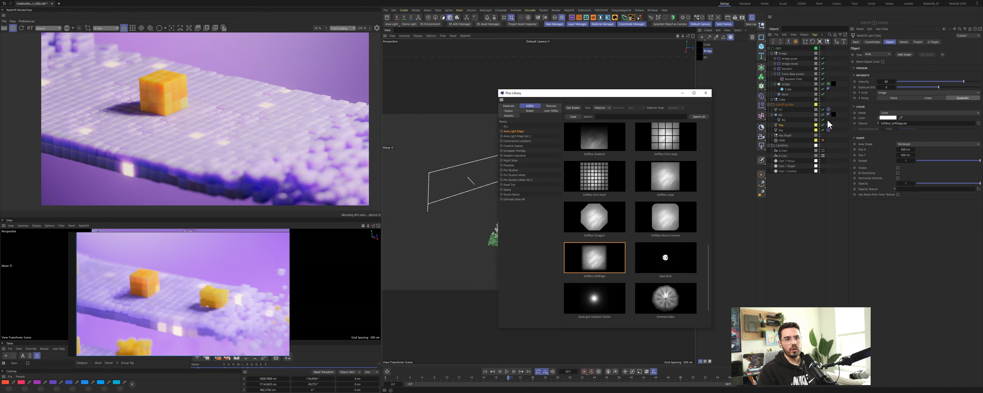
{"action": "left_click", "coordinate": [781, 109]}
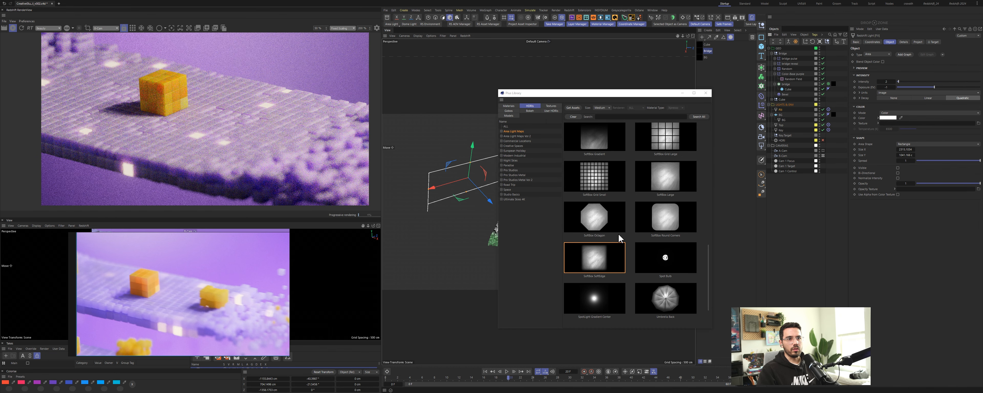
{"action": "left_click_drag", "start_coordinate": [593, 258], "coordinate": [902, 124]}
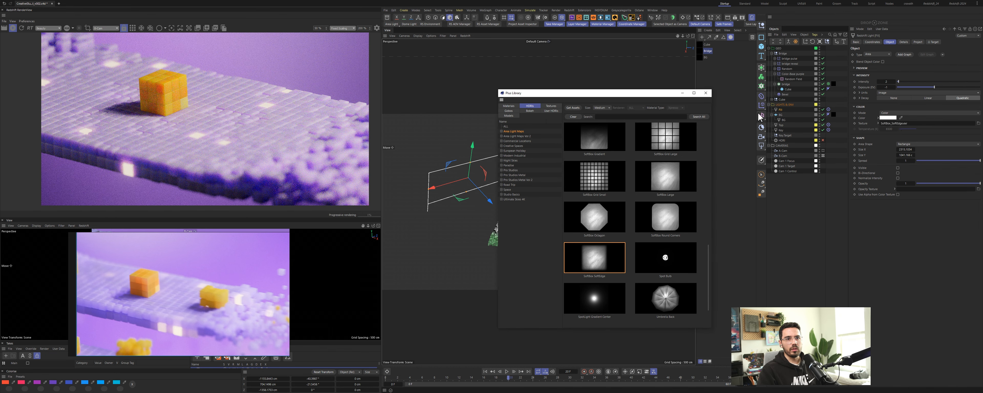
{"action": "left_click", "coordinate": [682, 95]}
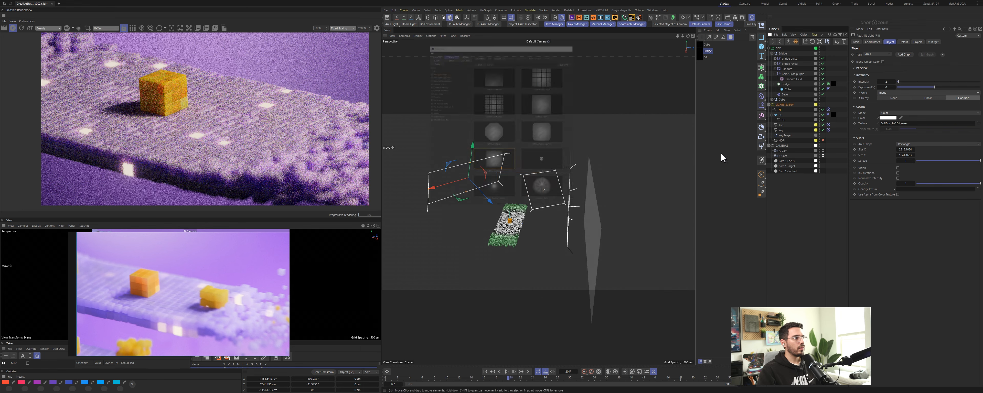
Step: Select the Top light and move it above the bridge so it shines down on the cube
{"action": "left_click", "coordinate": [768, 112]}
{"action": "left_click", "coordinate": [781, 125]}
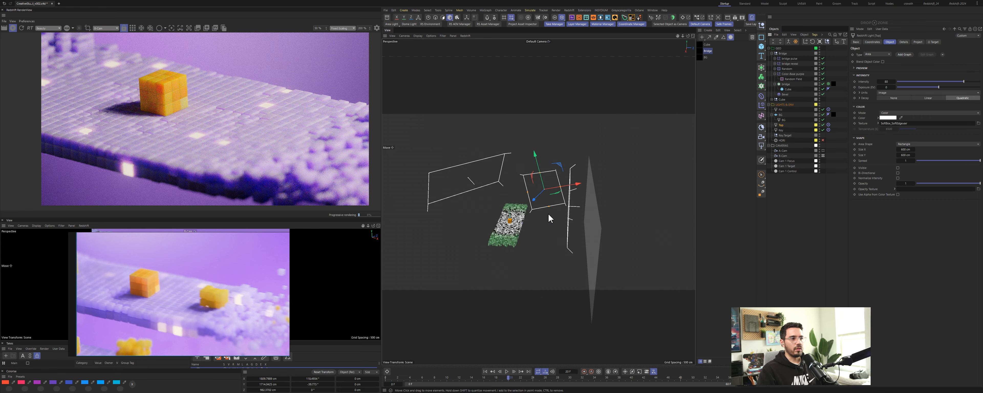
{"action": "left_click", "coordinate": [813, 42]}
{"action": "left_click_drag", "start_coordinate": [506, 225], "coordinate": [549, 225], "text": "alt"}
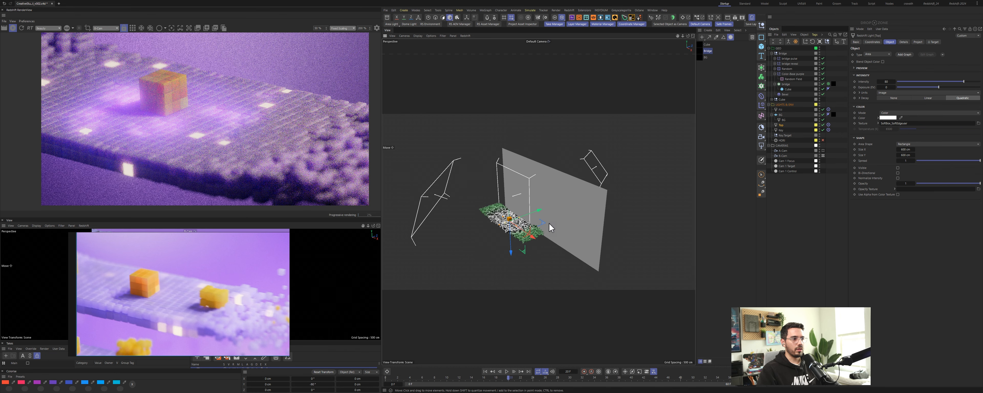
{"action": "scroll", "coordinate": [507, 220], "scroll_direction": "up", "scroll_amount": 4}
{"action": "left_click_drag", "start_coordinate": [514, 252], "coordinate": [512, 186]}
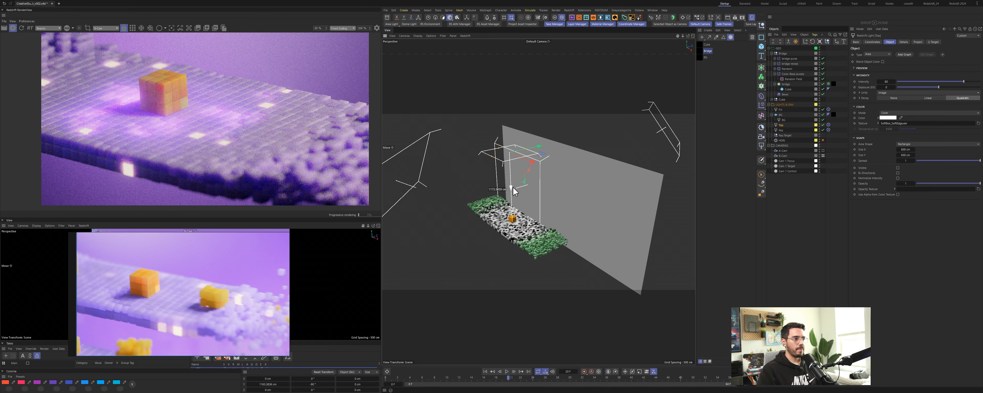
{"action": "left_click_drag", "start_coordinate": [527, 160], "coordinate": [549, 146]}
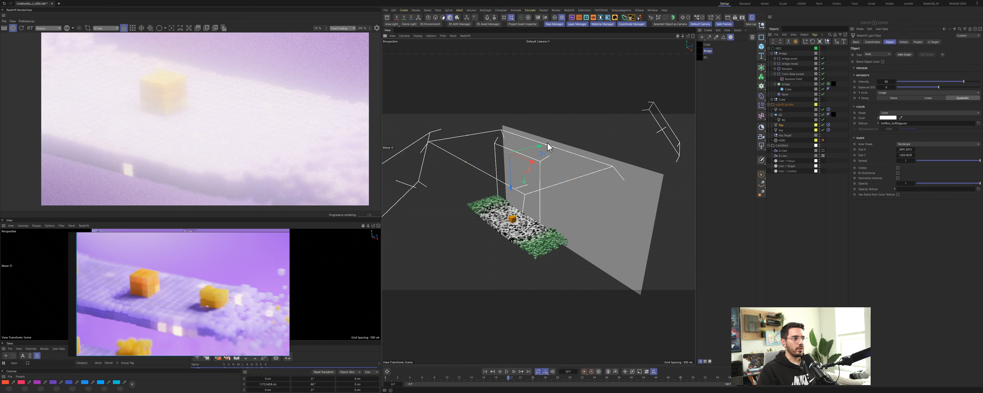
{"action": "left_click_drag", "start_coordinate": [512, 187], "coordinate": [509, 118]}
{"action": "scroll", "coordinate": [505, 212], "scroll_direction": "down", "scroll_amount": 3}
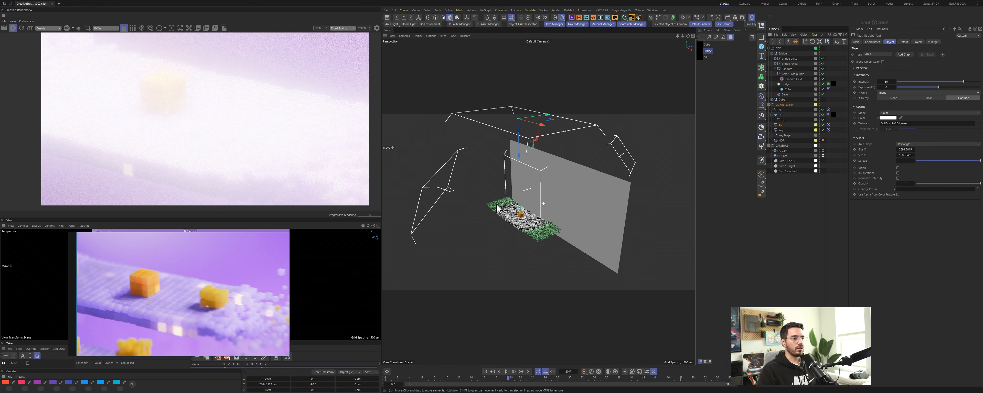
{"action": "left_click_drag", "start_coordinate": [504, 213], "coordinate": [526, 228], "text": "alt"}
{"action": "left_click_drag", "start_coordinate": [547, 146], "coordinate": [567, 184]}
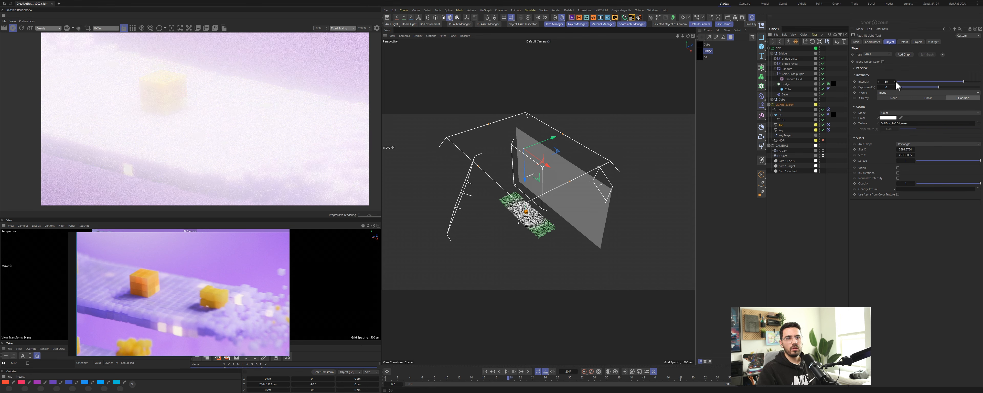
Step: Set the Top light's intensity to 1
{"action": "double_click", "coordinate": [885, 82]}
{"action": "type", "text": "0"}
{"action": "key", "text": "Return"}
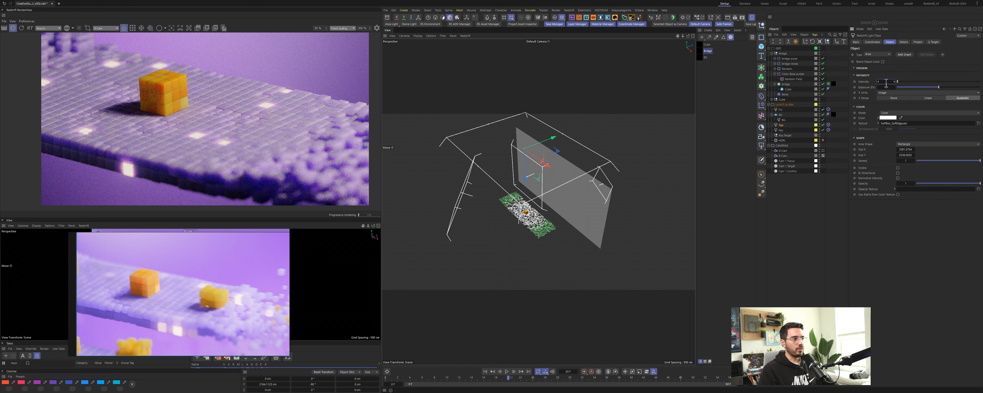
{"action": "type", "text": "1"}
{"action": "key", "text": "Return"}
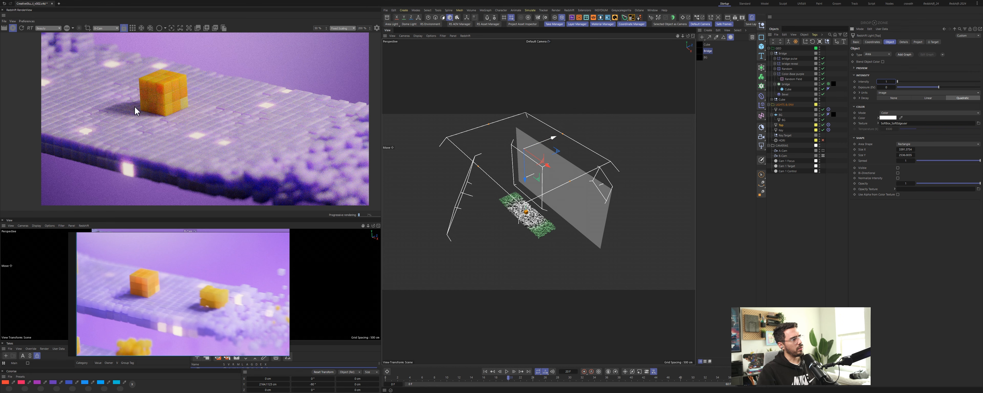
Step: Toggle the Top light off and on to compare the render with and without it
{"action": "left_click", "coordinate": [823, 125]}
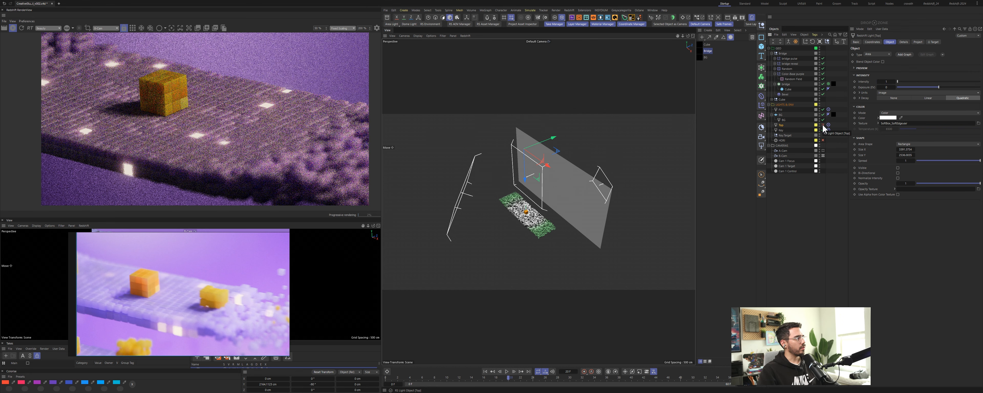
{"action": "left_click", "coordinate": [823, 126]}
{"action": "left_click", "coordinate": [823, 125]}
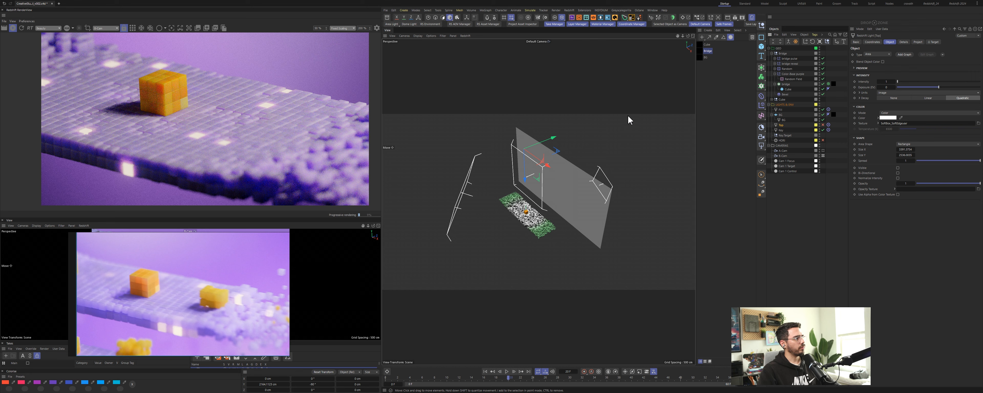
{"action": "left_click", "coordinate": [823, 125]}
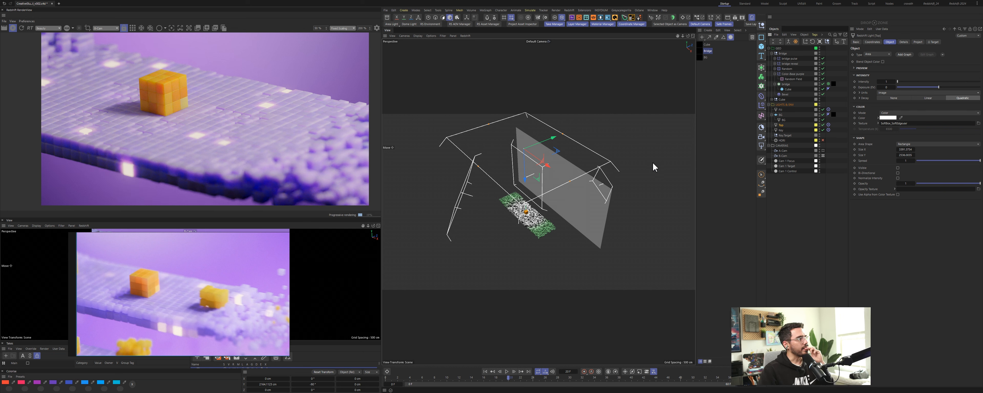
Step: Set the camera's color-correction contrast to 0
{"action": "left_click", "coordinate": [783, 156]}
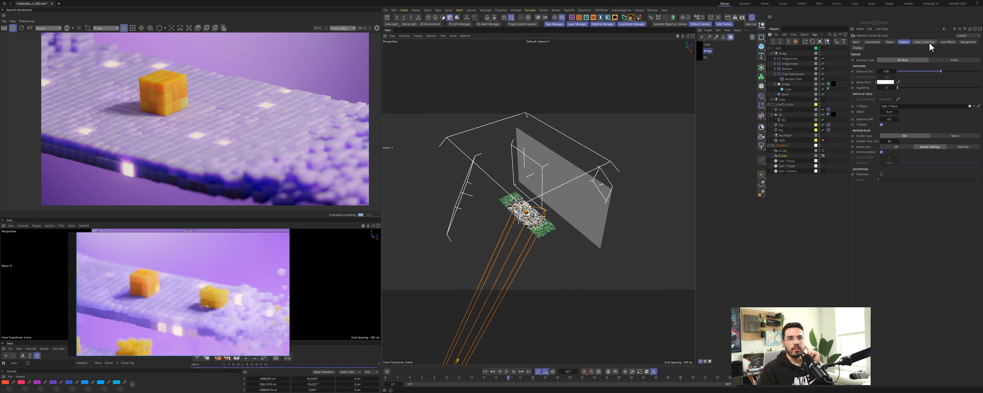
{"action": "left_click", "coordinate": [925, 42]}
{"action": "double_click", "coordinate": [889, 146]}
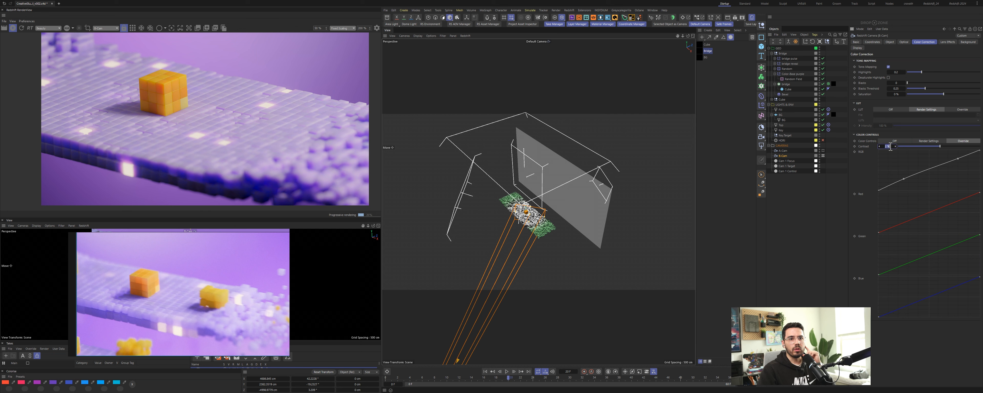
{"action": "type", "text": "0"}
{"action": "key", "text": "Return"}
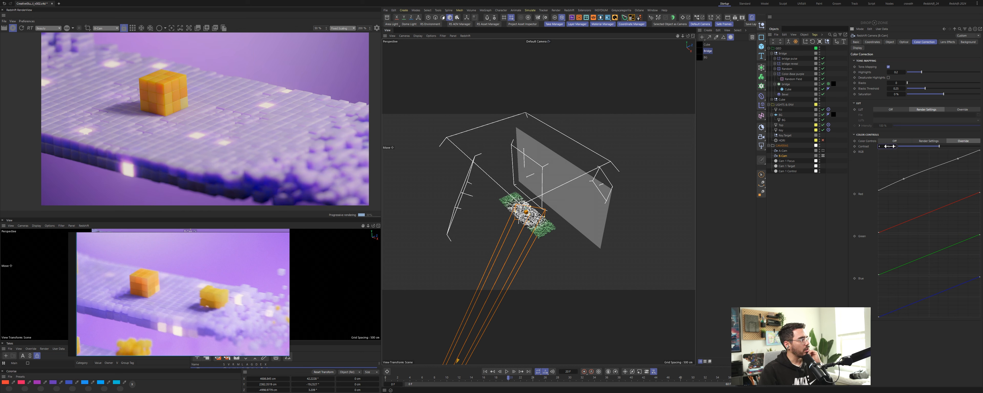
Step: Add a control point to the camera's color-correction RGB curve
{"action": "left_click", "coordinate": [904, 179]}
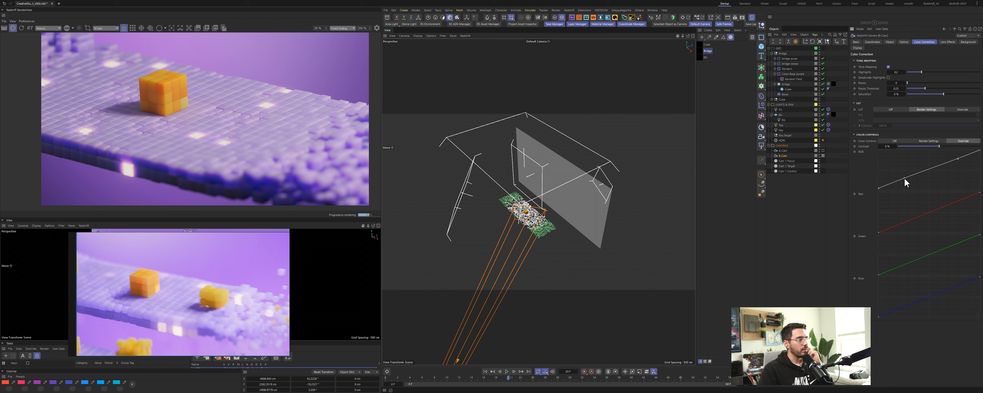
{"action": "mouse_move", "coordinate": [905, 177]}
{"action": "left_mouse_down"}
{"action": "mouse_move", "coordinate": [946, 173]}
{"action": "mouse_move", "coordinate": [937, 190]}
{"action": "mouse_move", "coordinate": [900, 166]}
{"action": "left_mouse_up"}
{"action": "key", "text": "Delete"}
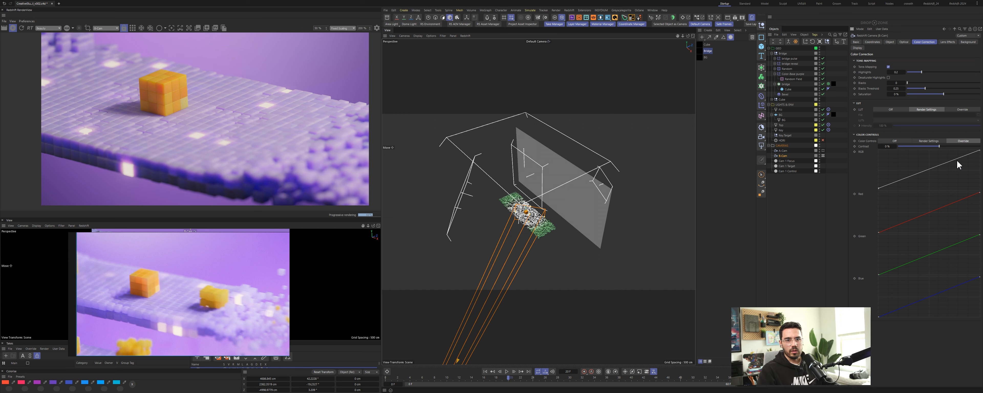
{"action": "left_click", "coordinate": [929, 170]}
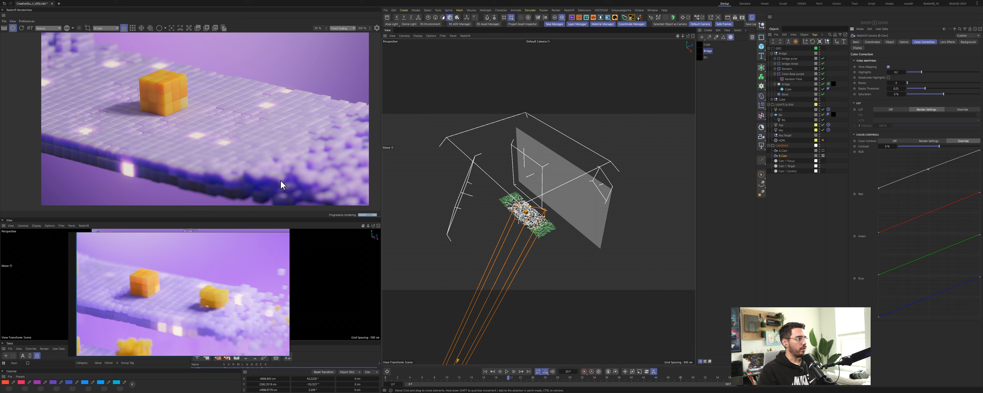
Step: Shrink the reference image on the reference board and switch the board to Draw mode
{"action": "right_click", "coordinate": [235, 294]}
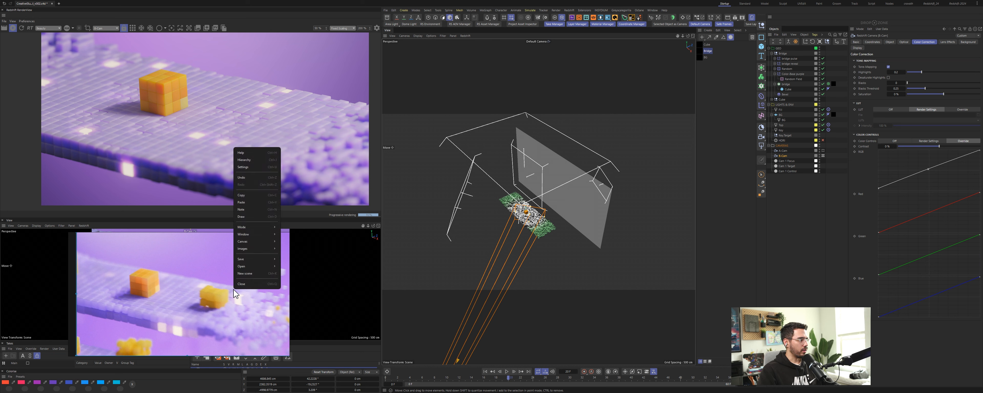
{"action": "mouse_move", "coordinate": [247, 267]}
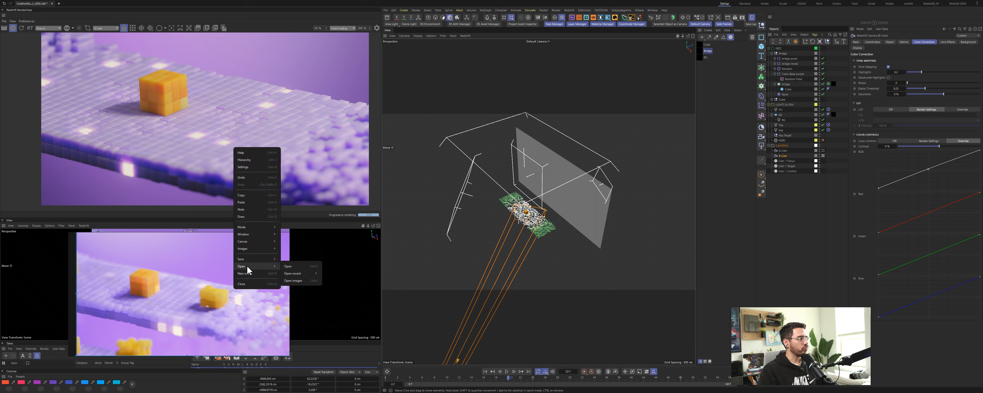
{"action": "left_click", "coordinate": [184, 288]}
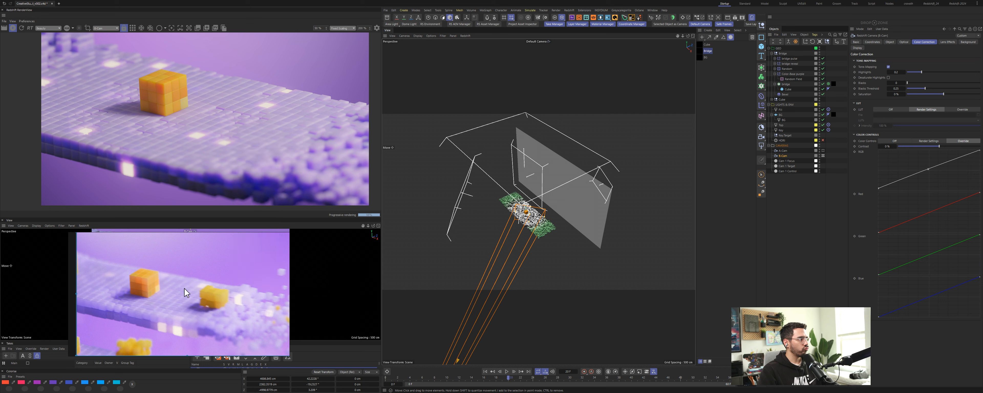
{"action": "scroll", "coordinate": [202, 305], "scroll_direction": "down", "scroll_amount": 4}
{"action": "middle_click_drag", "start_coordinate": [212, 306], "coordinate": [198, 299]}
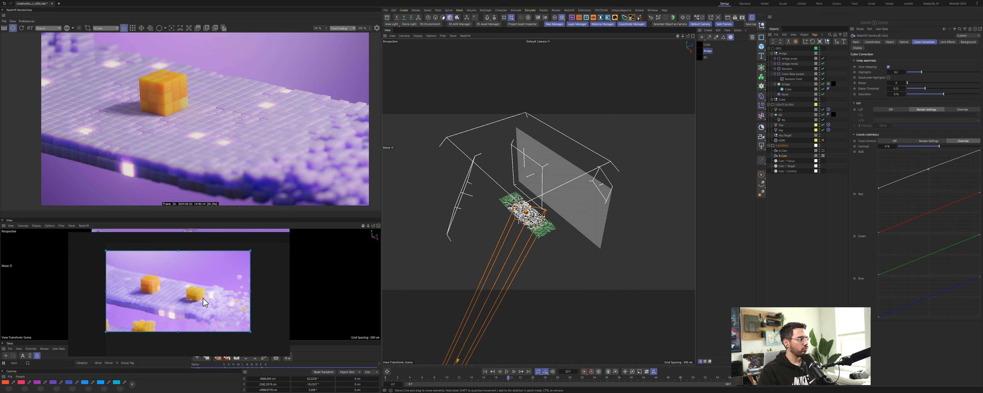
{"action": "right_click", "coordinate": [204, 294]}
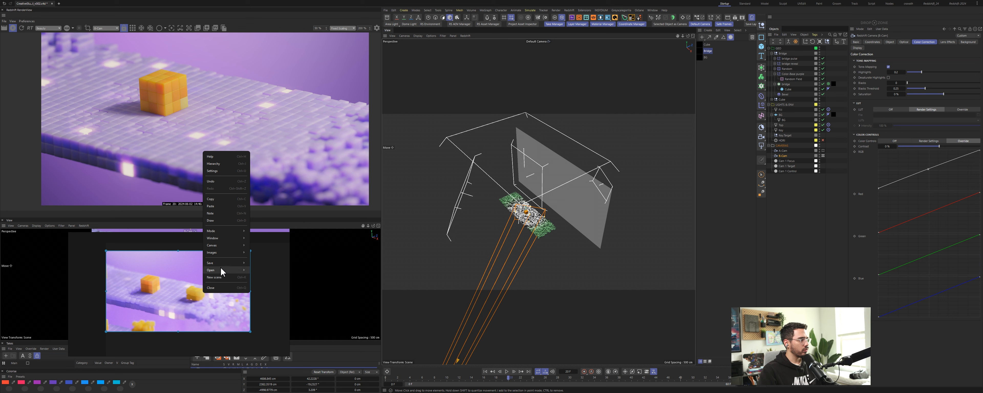
{"action": "mouse_move", "coordinate": [221, 247]}
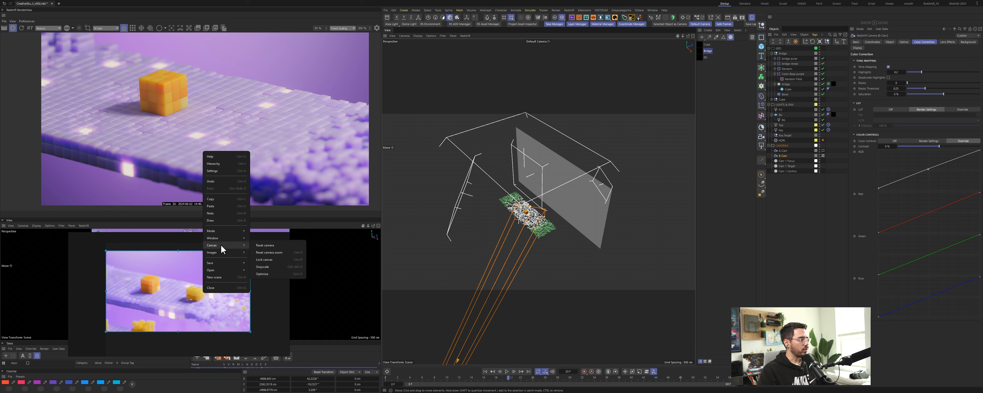
{"action": "mouse_move", "coordinate": [223, 231]}
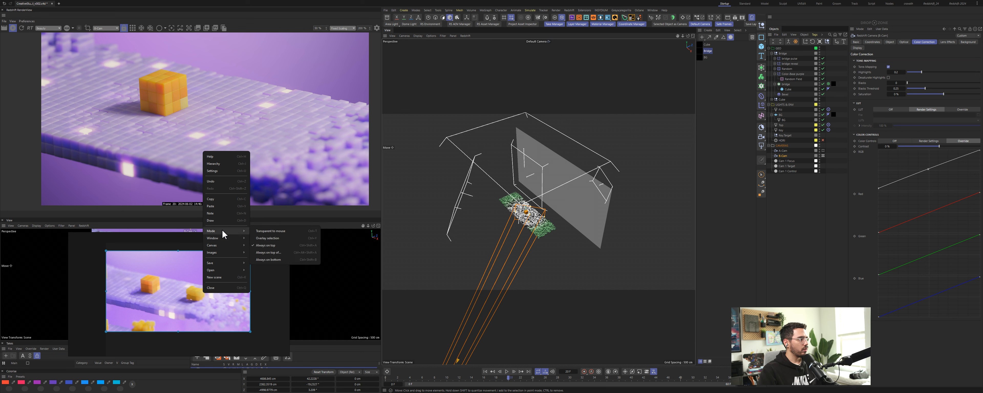
{"action": "left_click", "coordinate": [231, 220]}
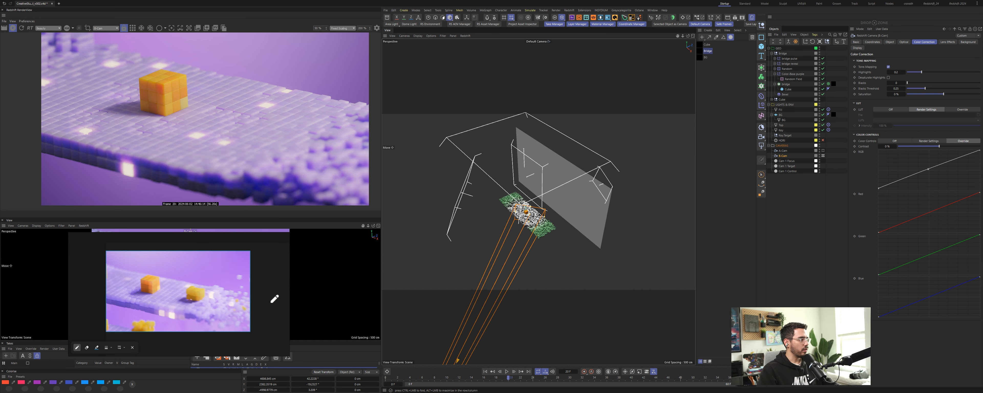
Step: Draw annotation strokes on the reference image marking where extra light should fall
{"action": "mouse_move", "coordinate": [264, 302]}
{"action": "left_mouse_down"}
{"action": "mouse_move", "coordinate": [276, 353]}
{"action": "mouse_move", "coordinate": [282, 302]}
{"action": "mouse_move", "coordinate": [267, 301]}
{"action": "left_mouse_up"}
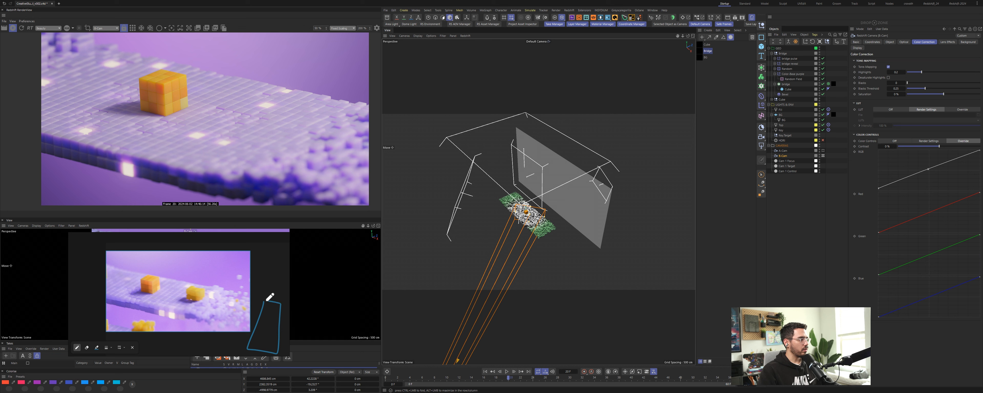
{"action": "mouse_move", "coordinate": [262, 325]}
{"action": "left_mouse_down"}
{"action": "mouse_move", "coordinate": [221, 304]}
{"action": "mouse_move", "coordinate": [252, 310]}
{"action": "left_mouse_up"}
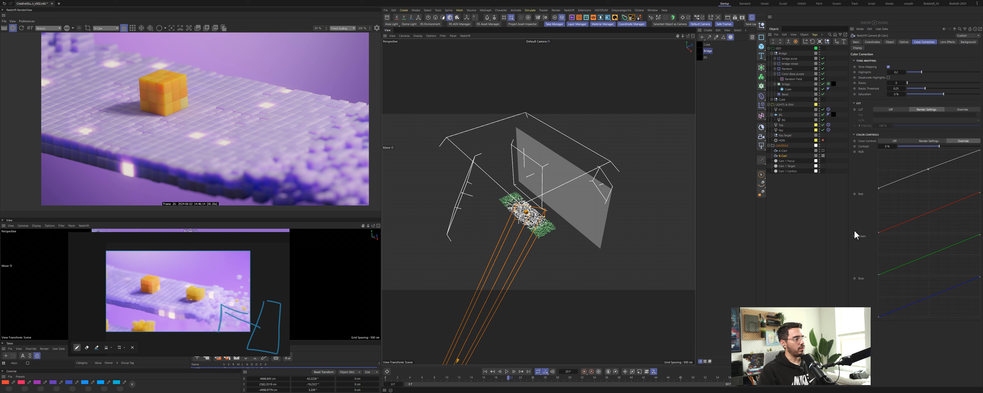
Step: Duplicate the fill light and move the copy to the other side of the bridge
{"action": "left_click_drag", "start_coordinate": [781, 111], "coordinate": [783, 114], "text": "ctrl"}
{"action": "key", "text": "e"}
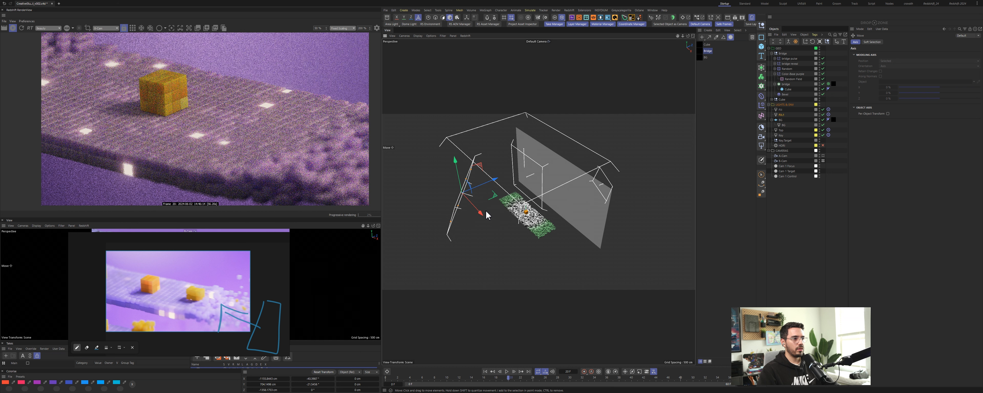
{"action": "left_click_drag", "start_coordinate": [502, 220], "coordinate": [584, 266]}
{"action": "left_click_drag", "start_coordinate": [506, 222], "coordinate": [546, 190], "text": "alt"}
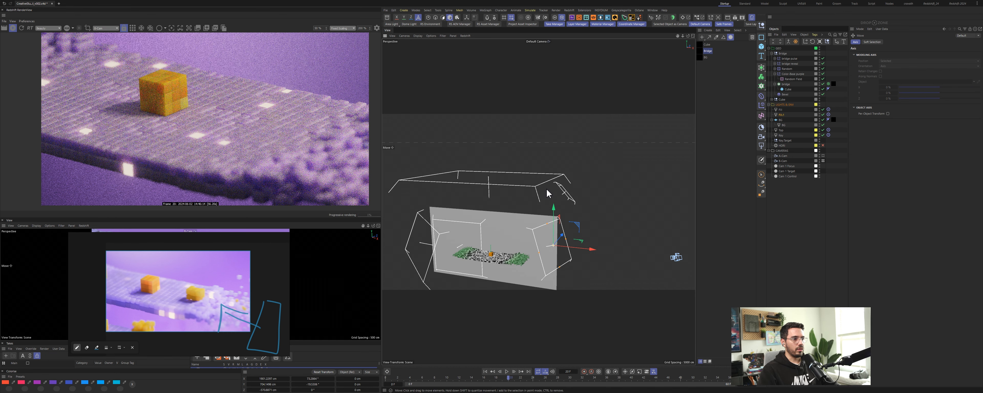
{"action": "key", "text": "w"}
{"action": "mouse_move", "coordinate": [525, 255]}
{"action": "left_mouse_down"}
{"action": "mouse_move", "coordinate": [536, 263]}
{"action": "mouse_move", "coordinate": [511, 261]}
{"action": "left_mouse_up"}
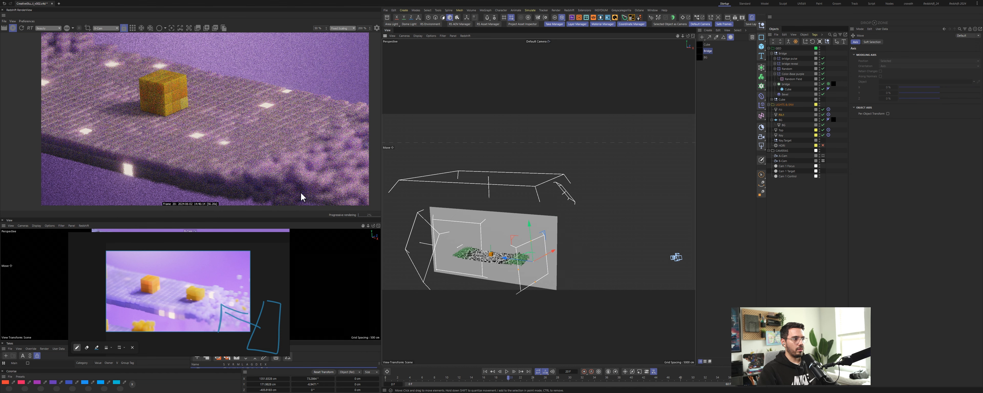
{"action": "left_click_drag", "start_coordinate": [520, 270], "coordinate": [482, 289], "text": "alt"}
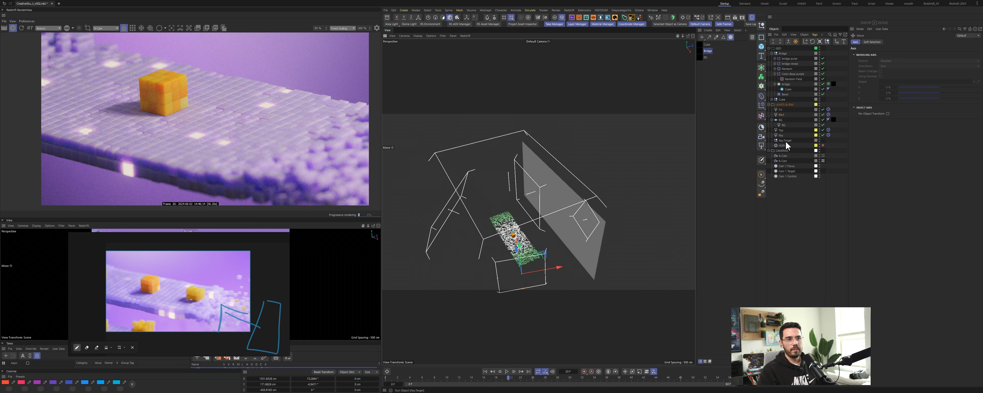
Step: Duplicate the light's target null and rename it Fill 2 target
{"action": "left_click_drag", "start_coordinate": [786, 145], "coordinate": [785, 118], "text": "ctrl"}
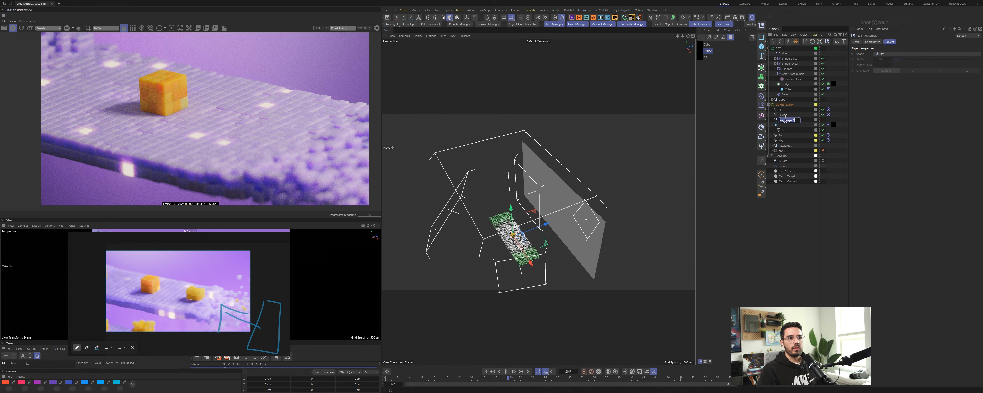
{"action": "double_click", "coordinate": [786, 119]}
{"action": "type", "text": "Fill 2"}
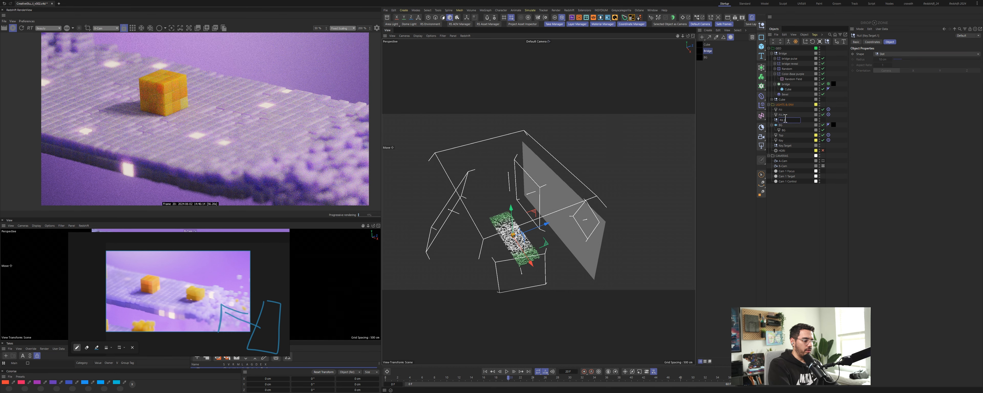
{"action": "type", "text": " target"}
{"action": "key", "text": "Return"}
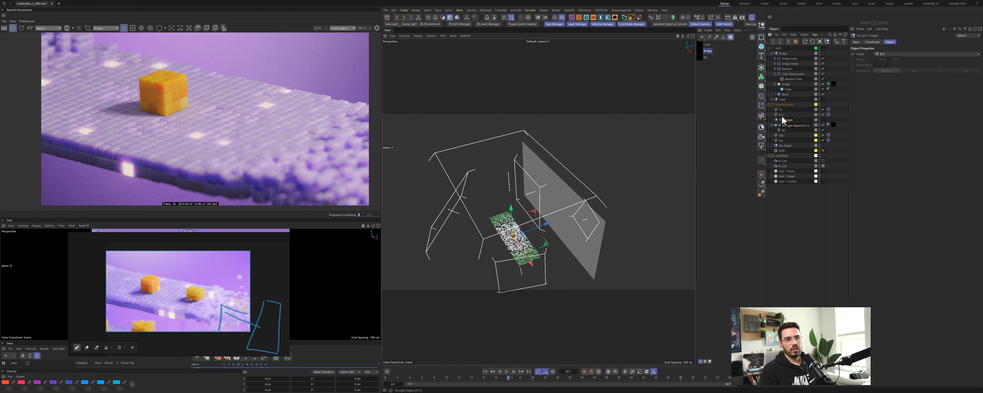
Step: Rename the duplicated light to Fill 2
{"action": "double_click", "coordinate": [783, 115]}
{"action": "left_click", "coordinate": [788, 115]}
{"action": "key", "text": "BackSpace"}
{"action": "type", "text": "2"}
{"action": "key", "text": "Return"}
Step: Move the Fill 2 target closer to the bridge in the viewport
{"action": "left_click", "coordinate": [785, 120]}
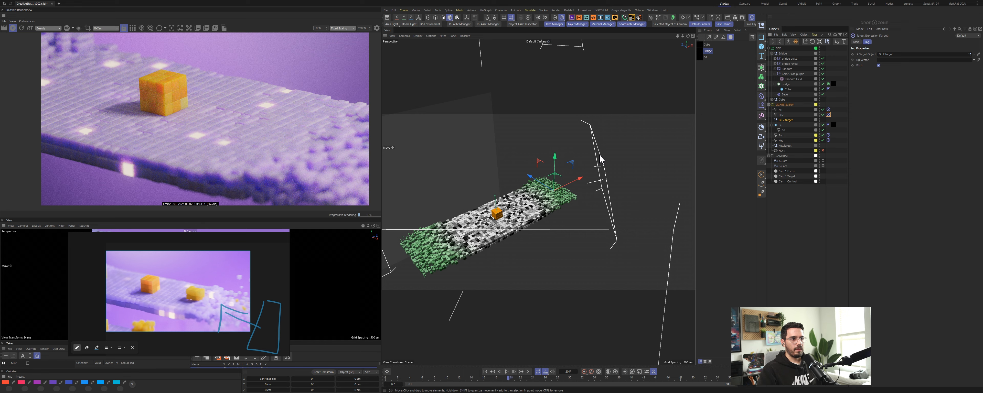
{"action": "left_click", "coordinate": [600, 159]}
{"action": "left_click_drag", "start_coordinate": [559, 204], "coordinate": [597, 188], "text": "alt"}
{"action": "key", "text": "w"}
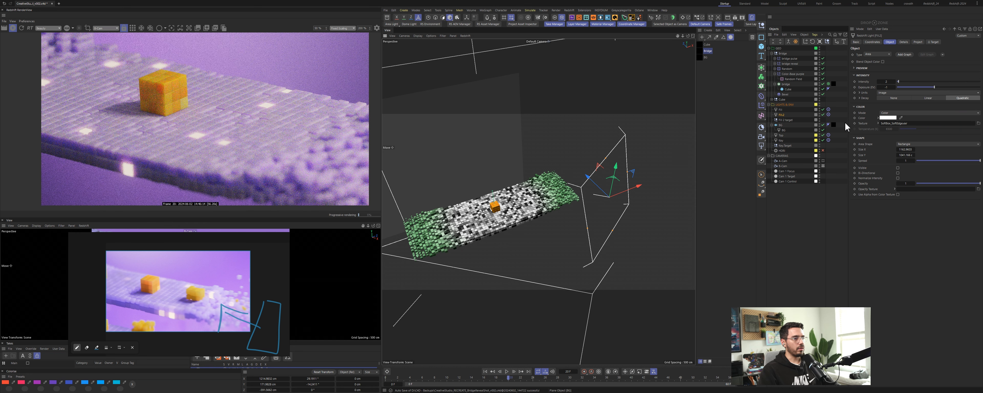
Step: Toggle the Fill 2 light off and on to compare the render, then move it farther out
{"action": "left_click", "coordinate": [823, 114]}
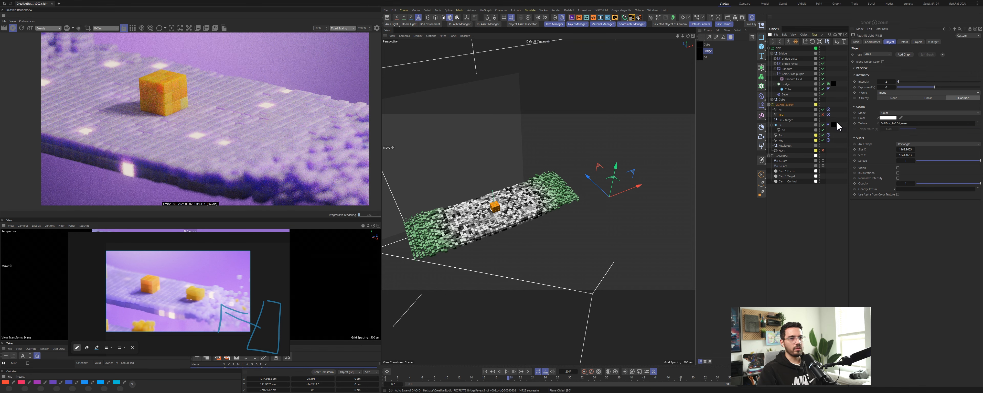
{"action": "left_click", "coordinate": [823, 114]}
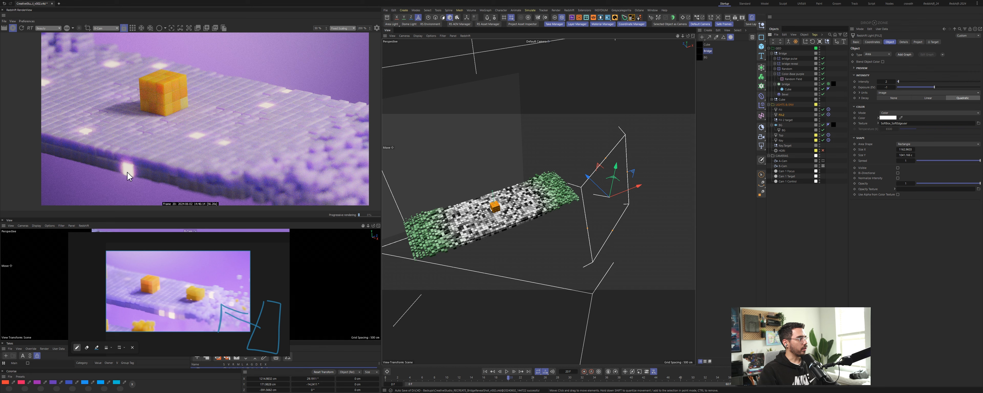
{"action": "left_click_drag", "start_coordinate": [637, 177], "coordinate": [699, 151], "text": "alt"}
Step: Duplicate the Fill 2 target null for another light and rename the copy
{"action": "left_click", "coordinate": [785, 120], "text": "ctrl"}
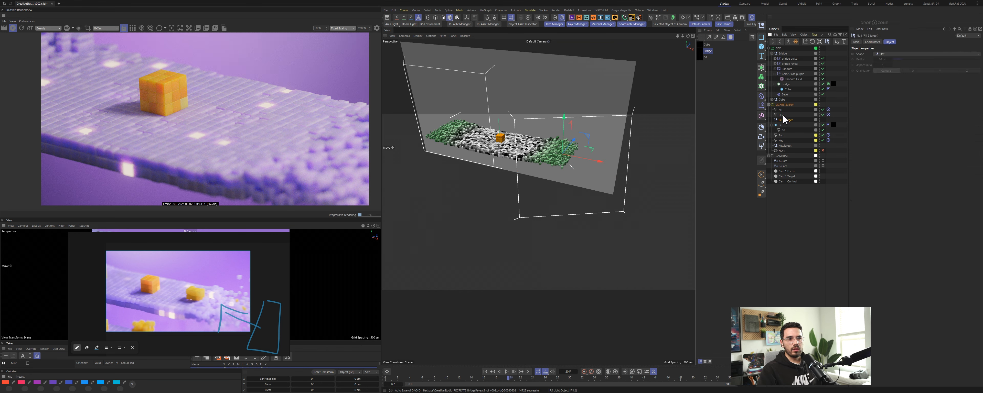
{"action": "left_click_drag", "start_coordinate": [786, 120], "coordinate": [784, 125]}
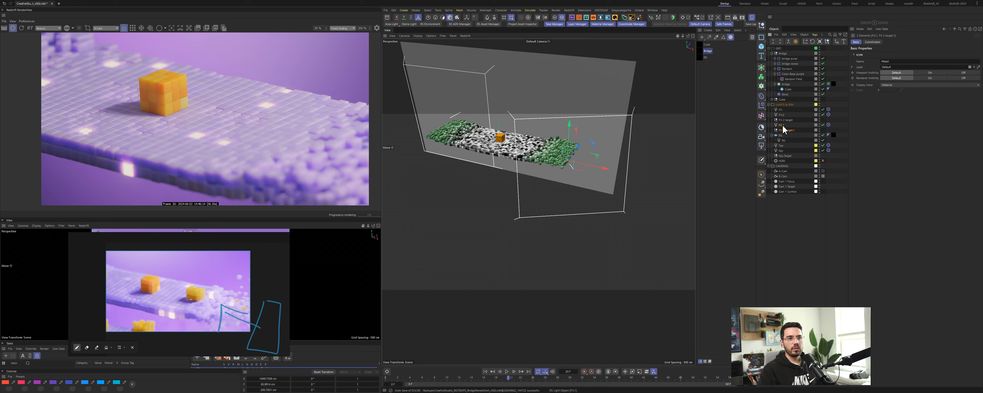
{"action": "left_click", "coordinate": [786, 125]}
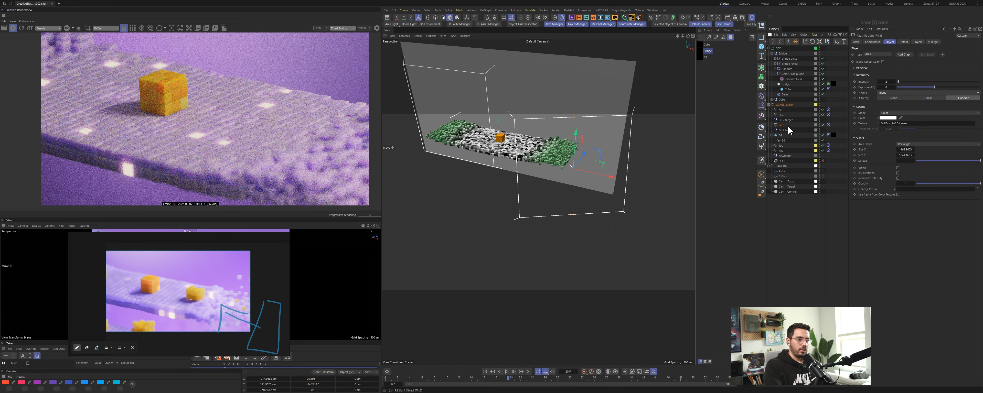
{"action": "double_click", "coordinate": [787, 130]}
{"action": "key", "text": "Left"}
{"action": "key", "text": "Left"}
{"action": "key", "text": "Left"}
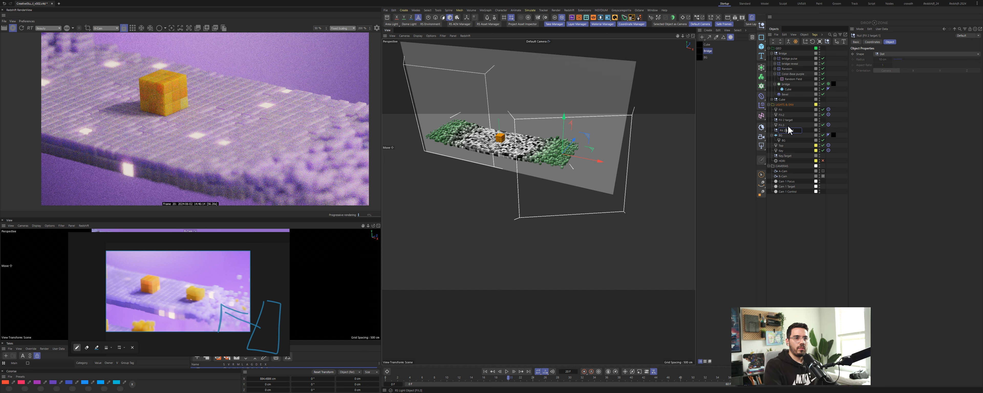
{"action": "key", "text": "BackSpace"}
{"action": "key", "text": "BackSpace"}
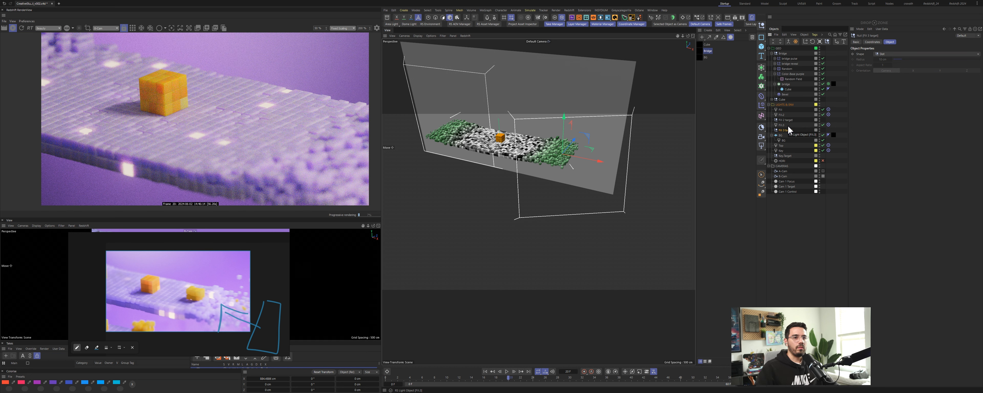
Step: Check the new light's target tag and move the light to a new position near the bridge
{"action": "left_click", "coordinate": [829, 126]}
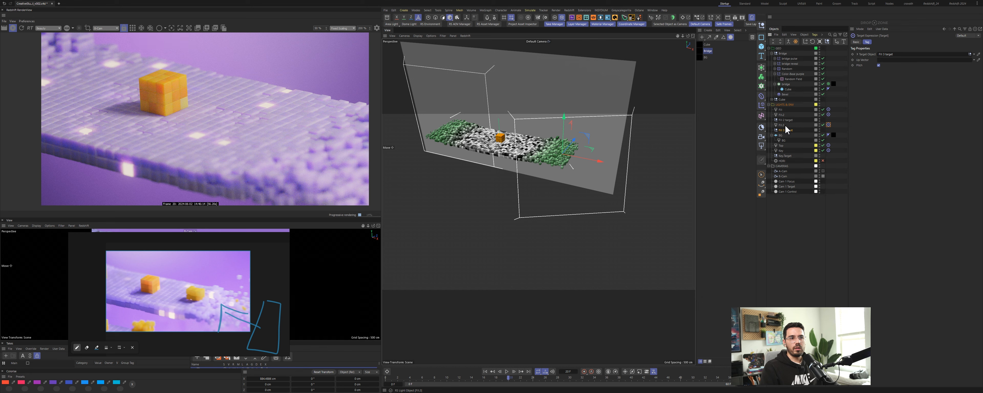
{"action": "left_click", "coordinate": [782, 126]}
{"action": "left_click_drag", "start_coordinate": [599, 175], "coordinate": [547, 198]}
{"action": "left_click", "coordinate": [780, 130]}
{"action": "left_click", "coordinate": [782, 125]}
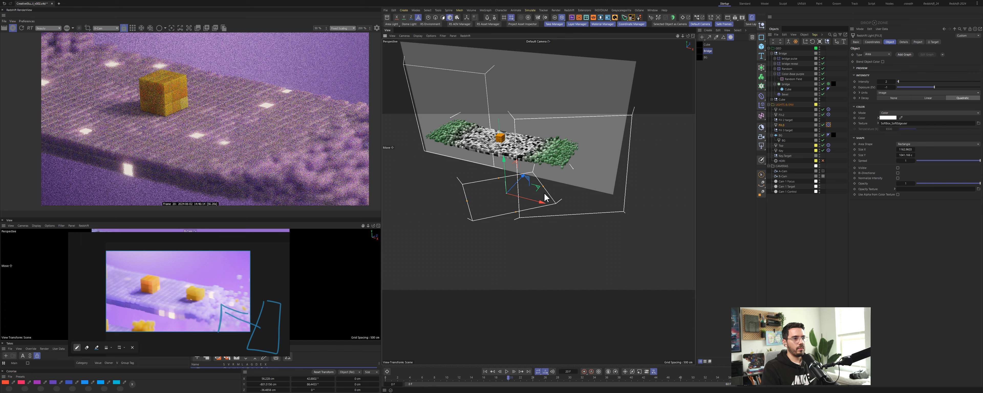
{"action": "left_click", "coordinate": [785, 130], "text": "ctrl"}
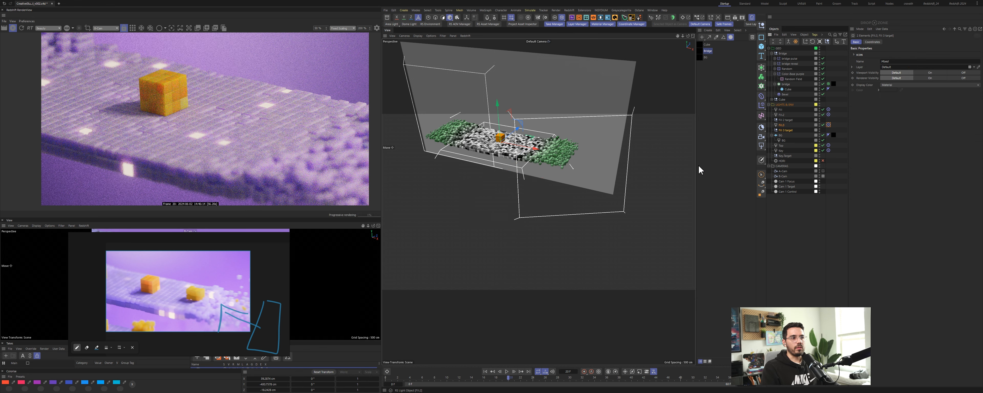
Step: Reposition the new light beside the bridge in the viewport
{"action": "left_click", "coordinate": [782, 125]}
{"action": "left_click_drag", "start_coordinate": [495, 128], "coordinate": [572, 183]}
{"action": "left_click_drag", "start_coordinate": [533, 164], "coordinate": [487, 148], "text": "alt"}
{"action": "left_click_drag", "start_coordinate": [574, 176], "coordinate": [568, 176]}
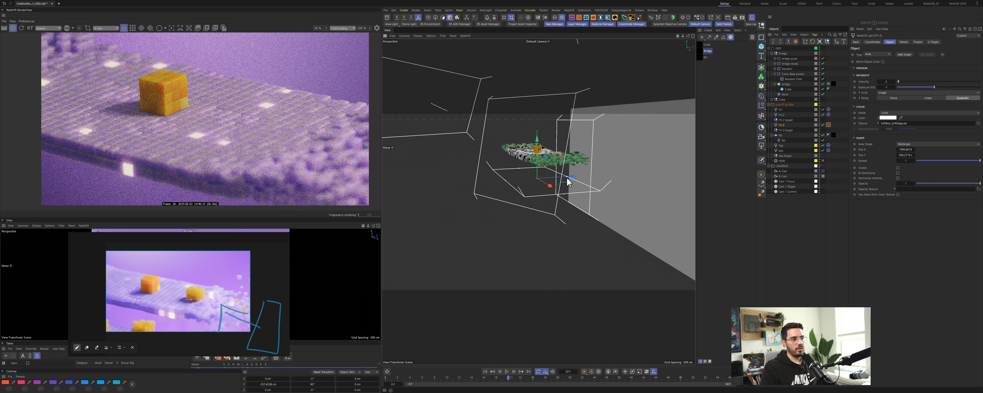
{"action": "double_click", "coordinate": [887, 82]}
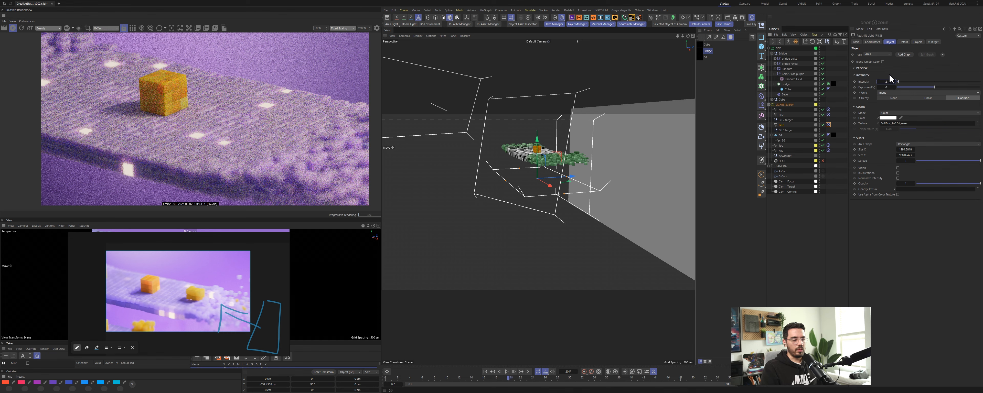
{"action": "key", "text": "Return"}
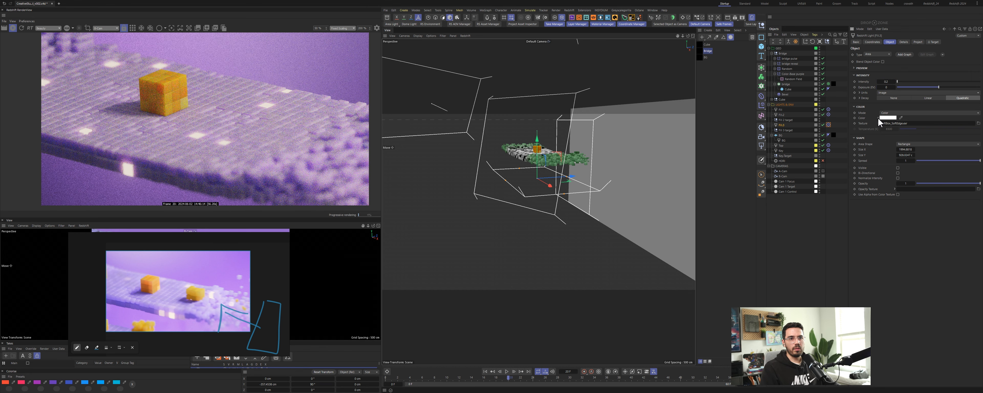
Step: Set the new light's color value to 80 in the color picker
{"action": "left_click", "coordinate": [878, 118]}
{"action": "left_click", "coordinate": [893, 143]}
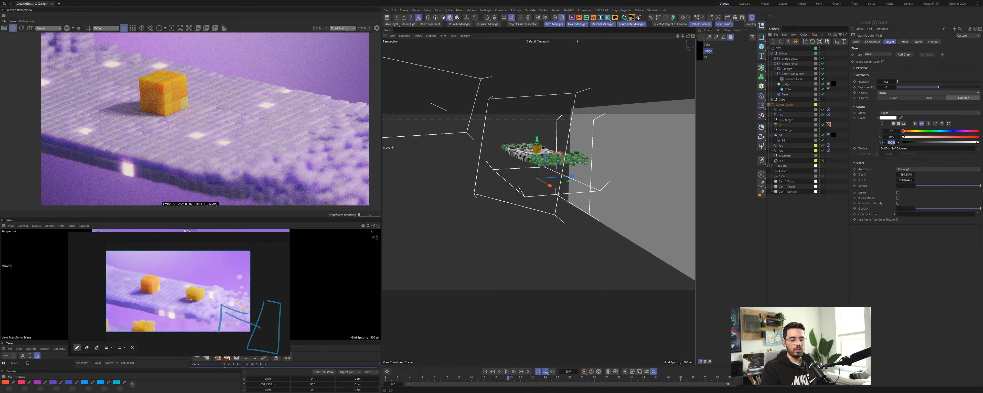
{"action": "type", "text": "80"}
{"action": "key", "text": "Return"}
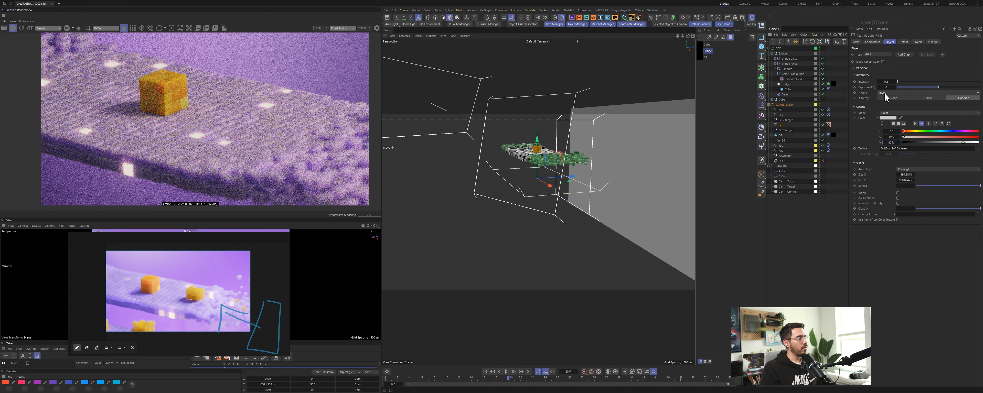
Step: Move the new light lower and scale it up with the Scale tool
{"action": "left_click", "coordinate": [887, 81]}
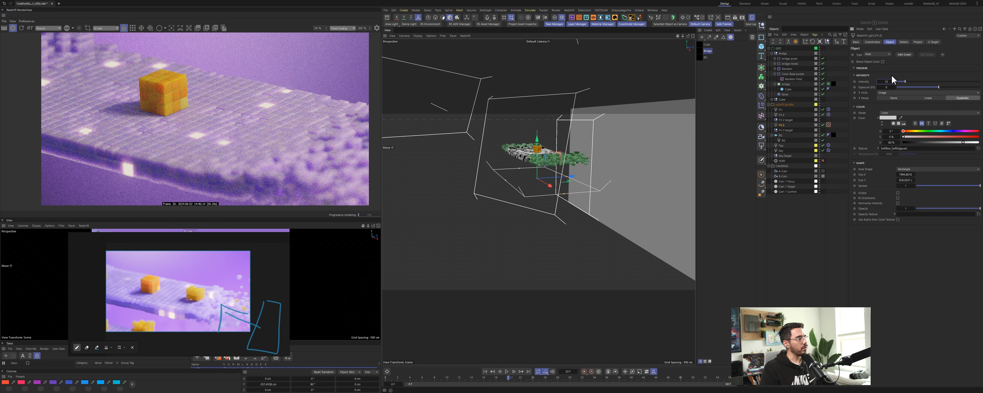
{"action": "left_click_drag", "start_coordinate": [574, 176], "coordinate": [568, 179]}
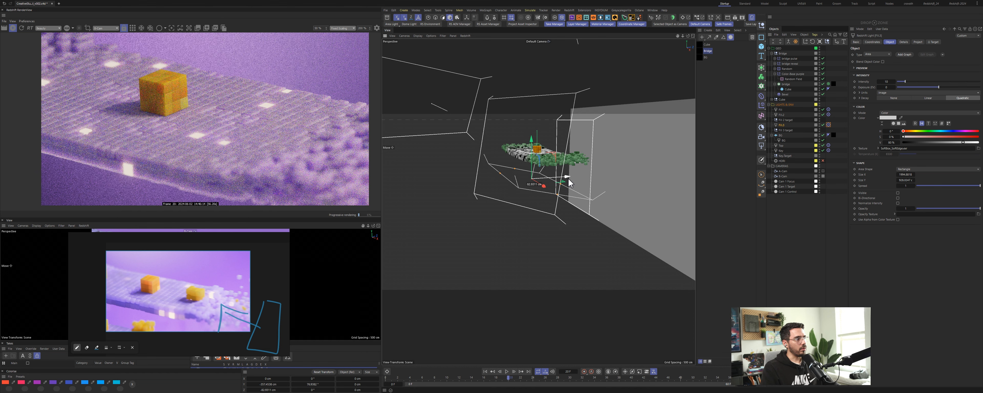
{"action": "left_click_drag", "start_coordinate": [539, 150], "coordinate": [490, 250]}
{"action": "key", "text": "t"}
{"action": "left_click_drag", "start_coordinate": [527, 219], "coordinate": [723, 154]}
{"action": "key", "text": "e"}
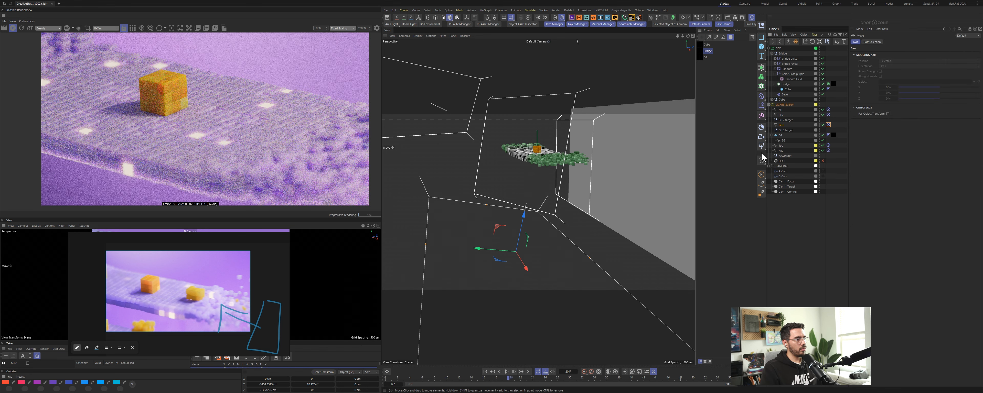
Step: Set the new light's intensity to 1
{"action": "left_click", "coordinate": [782, 125]}
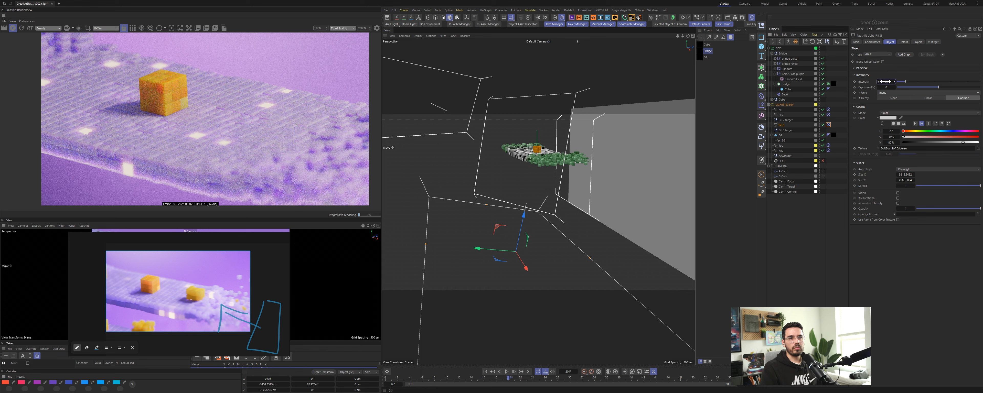
{"action": "type", "text": "1"}
{"action": "key", "text": "Return"}
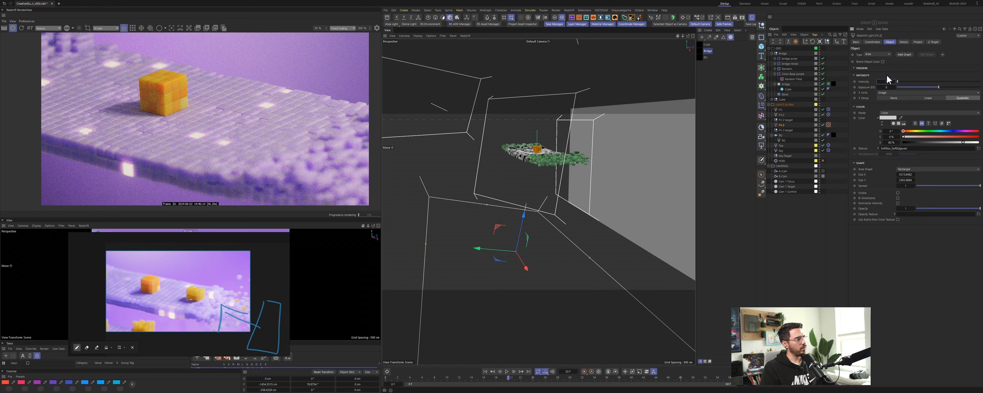
{"action": "scroll", "coordinate": [129, 307], "scroll_direction": "up", "scroll_amount": 7}
{"action": "key", "text": "ctrl+d"}
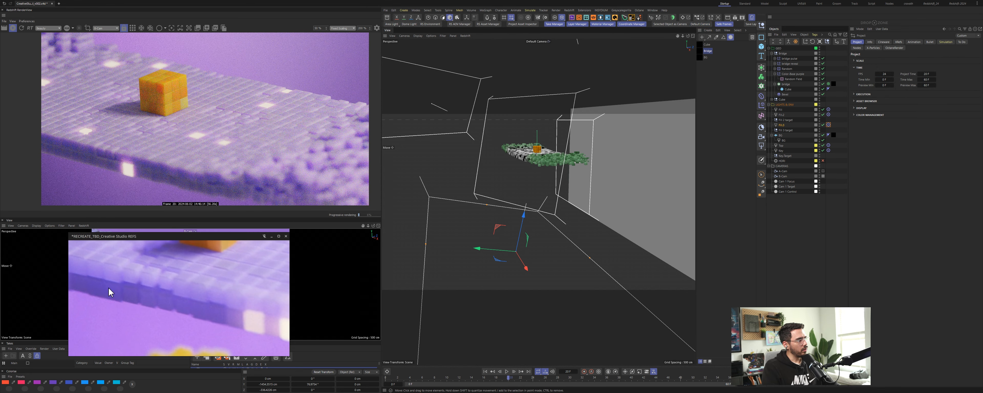
{"action": "left_click", "coordinate": [823, 125]}
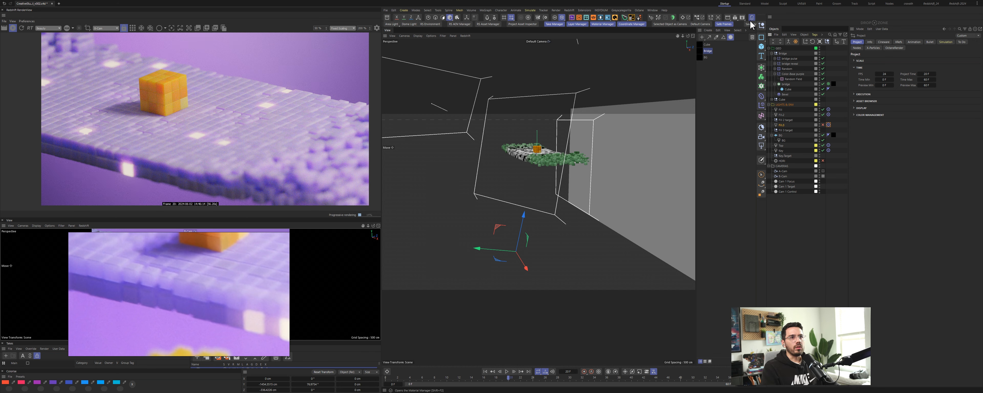
Step: Open the bridge material's node graph and inspect the Ramp and Color Correct nodes against the zoomed render view
{"action": "double_click", "coordinate": [708, 50]}
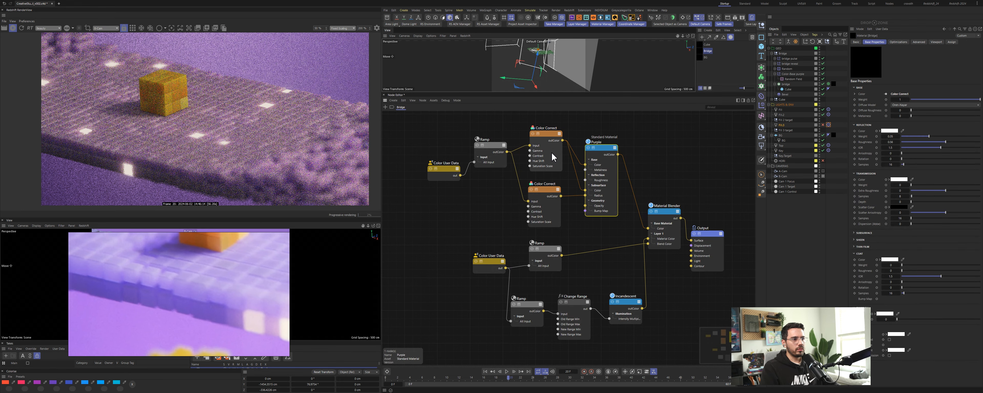
{"action": "left_click", "coordinate": [492, 148]}
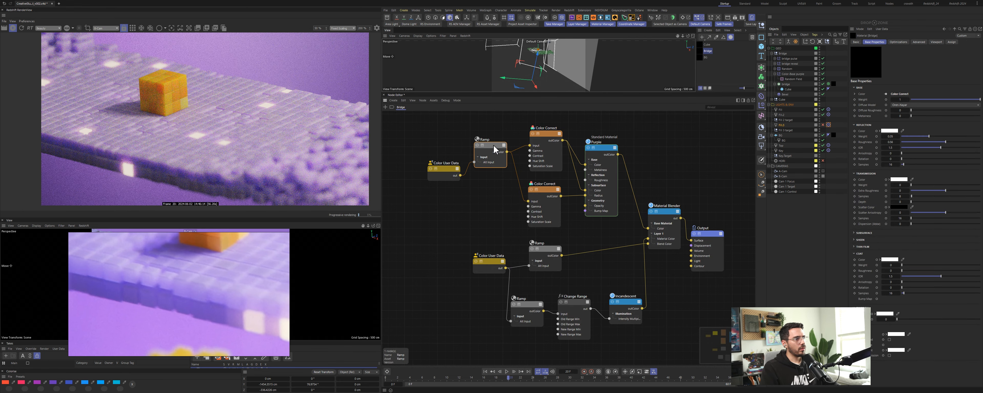
{"action": "left_click_drag", "start_coordinate": [549, 136], "coordinate": [551, 137]}
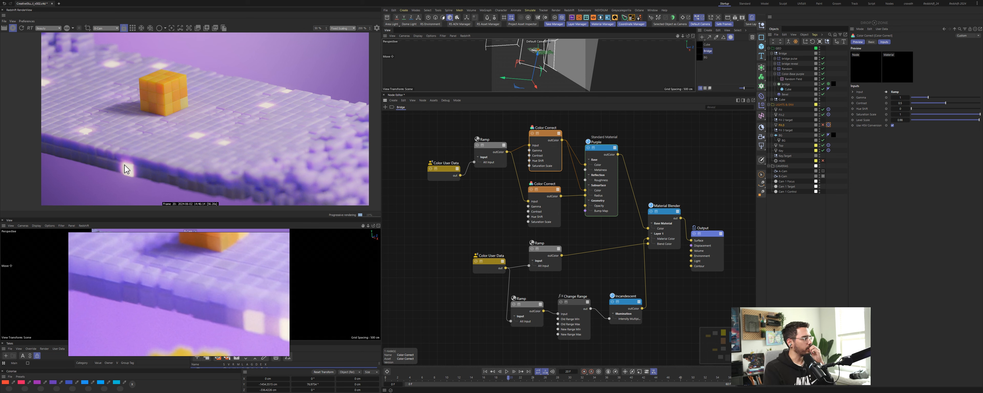
{"action": "mouse_move", "coordinate": [160, 266]}
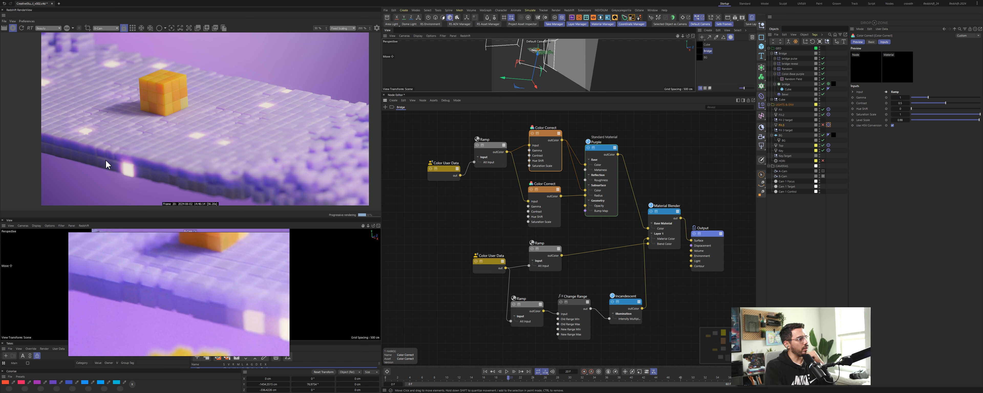
{"action": "scroll", "coordinate": [102, 161], "scroll_direction": "up", "scroll_amount": 5}
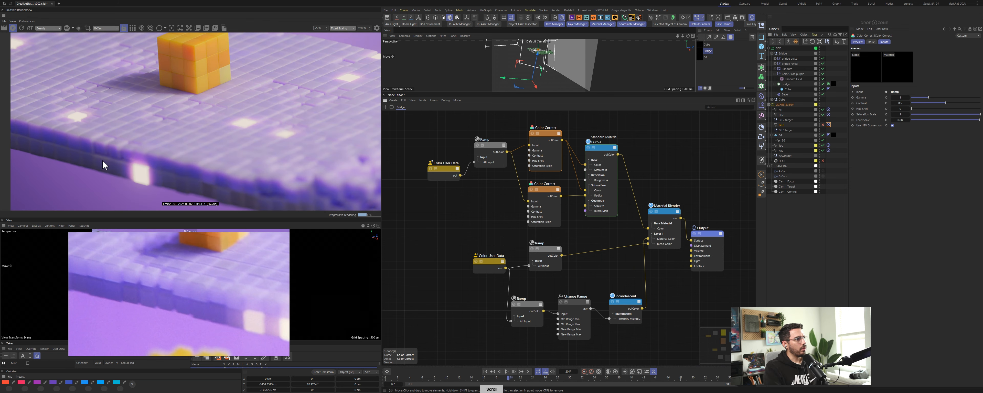
{"action": "scroll", "coordinate": [103, 161], "scroll_direction": "up", "scroll_amount": 1}
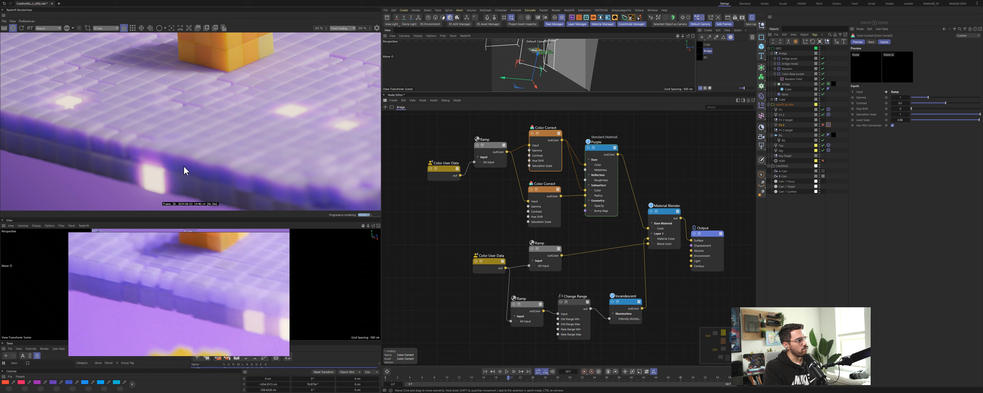
{"action": "scroll", "coordinate": [184, 170], "scroll_direction": "down", "scroll_amount": 5}
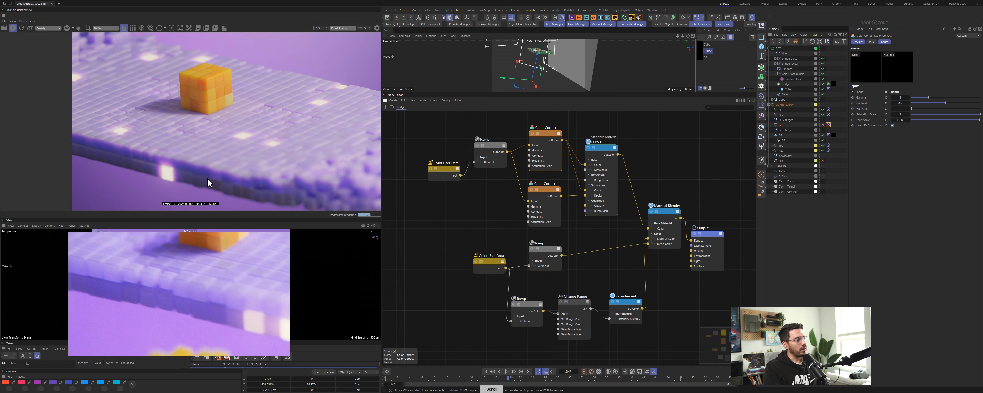
{"action": "scroll", "coordinate": [207, 178], "scroll_direction": "down", "scroll_amount": 1}
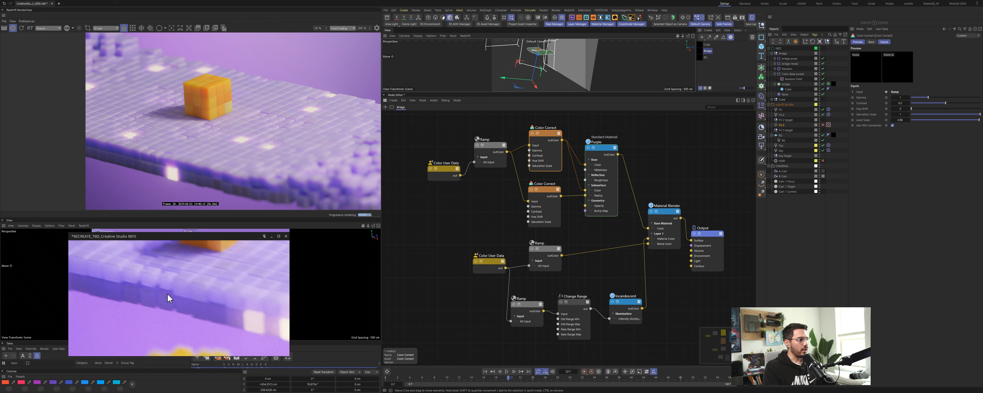
Step: Return to the viewport and reposition and rescale the new fill light beside the bridge
{"action": "left_click", "coordinate": [696, 18]}
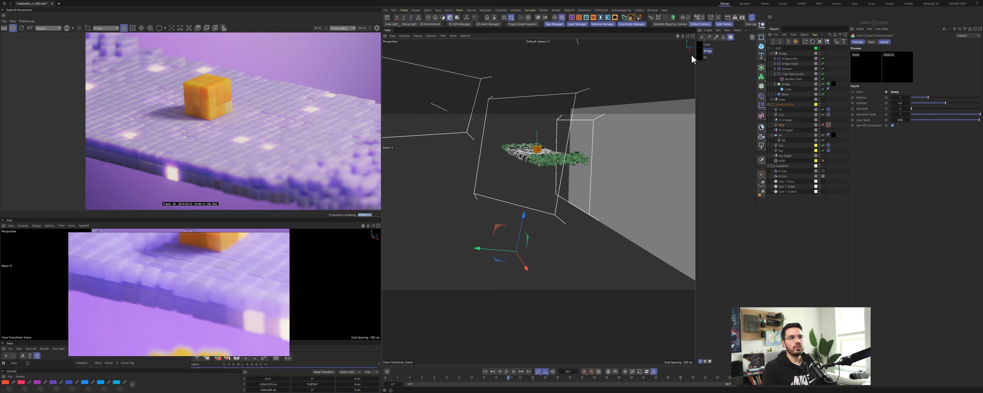
{"action": "left_click", "coordinate": [779, 125]}
{"action": "left_click_drag", "start_coordinate": [521, 217], "coordinate": [465, 136]}
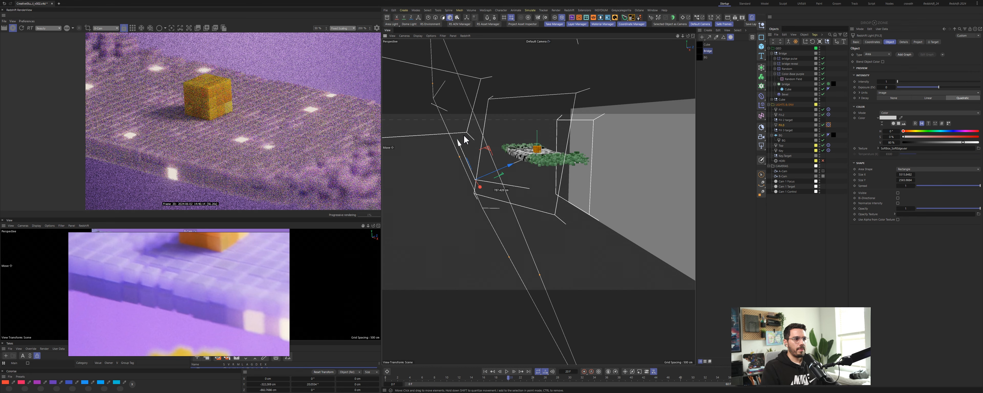
{"action": "key", "text": "t"}
{"action": "left_click_drag", "start_coordinate": [610, 112], "coordinate": [526, 165]}
{"action": "key", "text": "e"}
{"action": "right_click_drag", "start_coordinate": [491, 162], "coordinate": [518, 158], "text": "alt"}
{"action": "left_click_drag", "start_coordinate": [486, 146], "coordinate": [476, 132]}
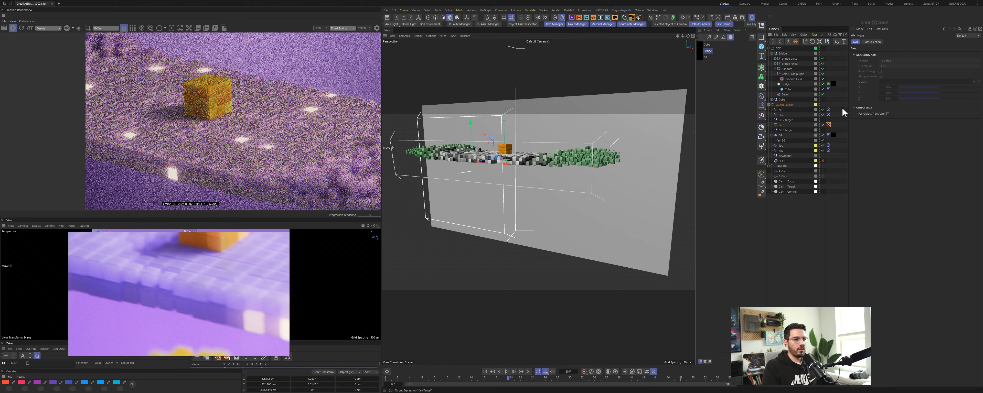
Step: Lower the new light's exposure by entering -3 and re-editing the exposure value
{"action": "left_click", "coordinate": [781, 125]}
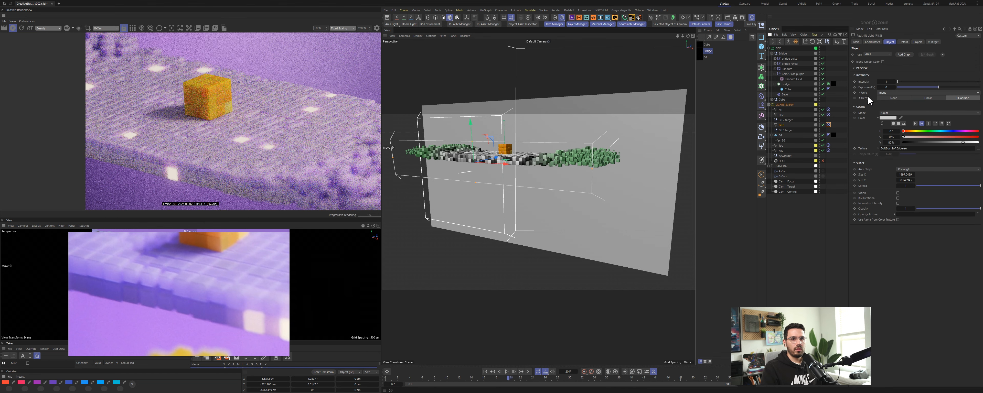
{"action": "double_click", "coordinate": [886, 87]}
{"action": "type", "text": "-3"}
{"action": "key", "text": "Return"}
{"action": "double_click", "coordinate": [887, 87]}
{"action": "type", "text": "-1"}
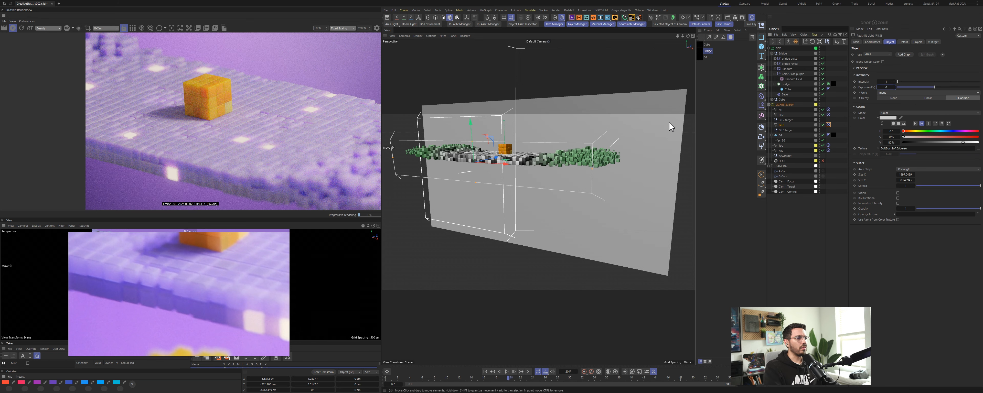
{"action": "left_click", "coordinate": [736, 182]}
Step: Save the scene and enlarge the render view to compare it with the picture viewer snapshot
{"action": "key", "text": "ctrl+s"}
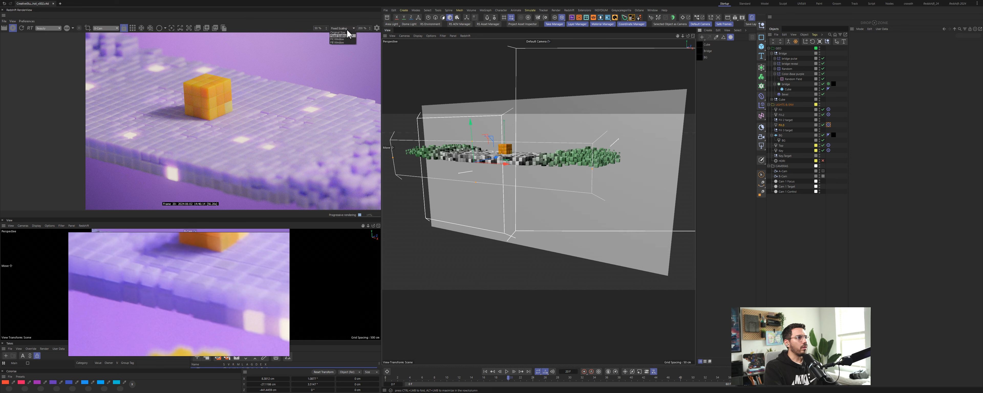
{"action": "left_click", "coordinate": [344, 32]}
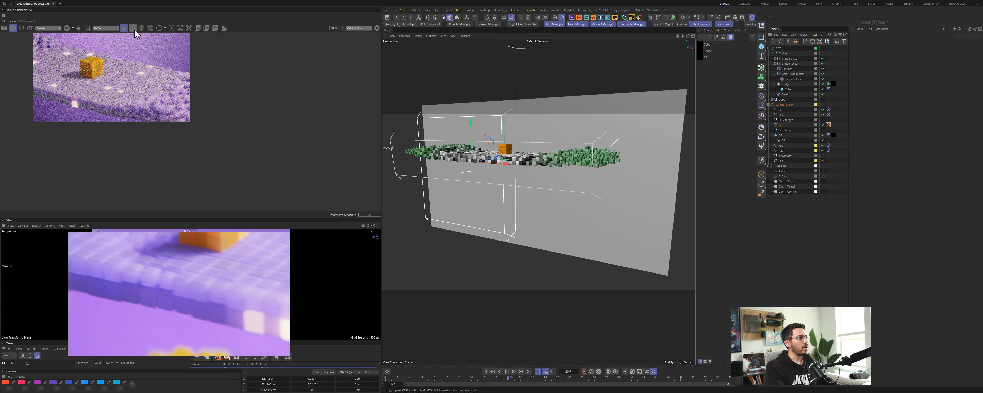
{"action": "double_click", "coordinate": [271, 130]}
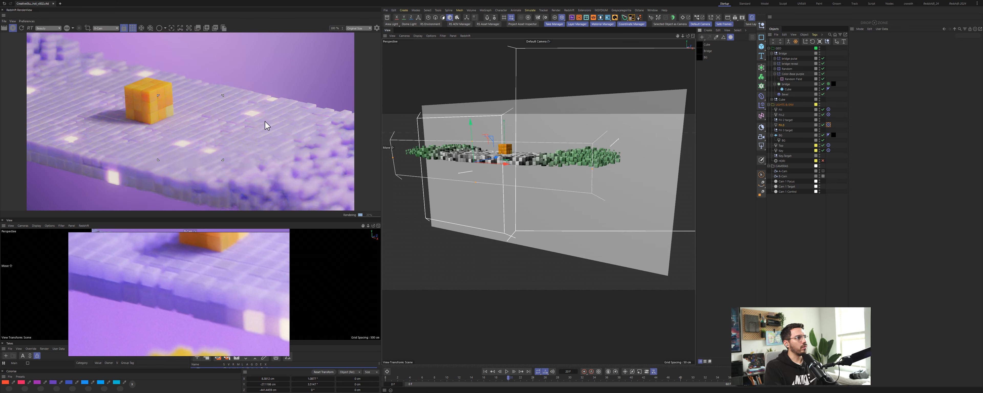
{"action": "left_click_drag", "start_coordinate": [306, 218], "coordinate": [306, 241]}
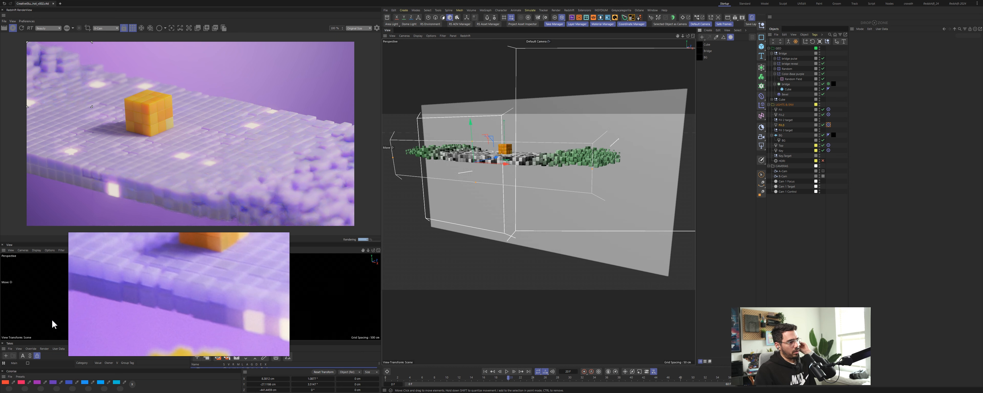
{"action": "scroll", "coordinate": [162, 293], "scroll_direction": "down", "scroll_amount": 6}
{"action": "middle_click_drag", "start_coordinate": [214, 276], "coordinate": [164, 299]}
{"action": "scroll", "coordinate": [210, 287], "scroll_direction": "down", "scroll_amount": 2}
{"action": "middle_click_drag", "start_coordinate": [231, 286], "coordinate": [222, 294]}
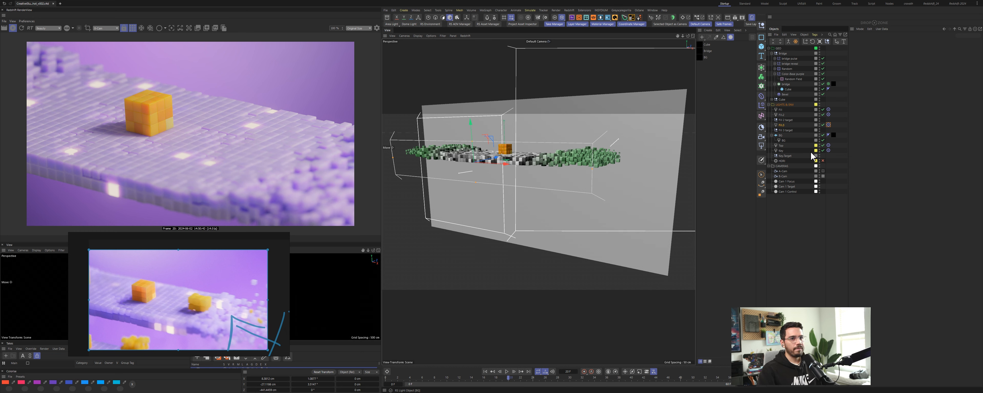
Step: Increase the camera's color correction contrast slightly
{"action": "left_click", "coordinate": [783, 176]}
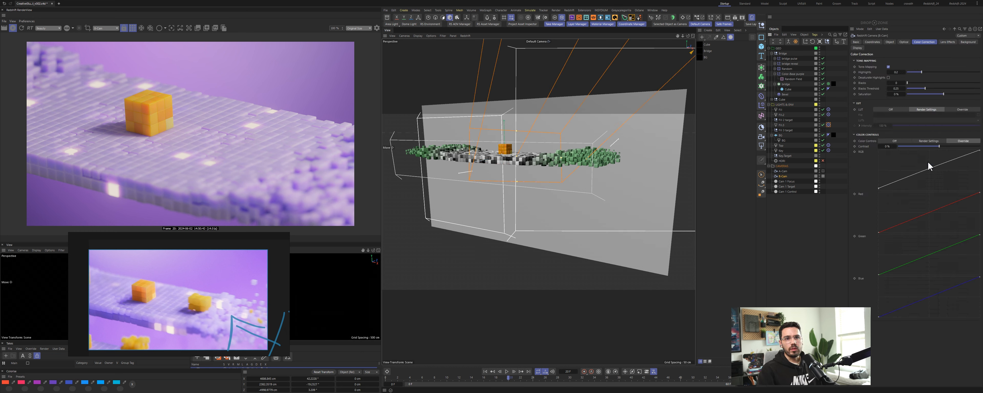
{"action": "left_click", "coordinate": [888, 146]}
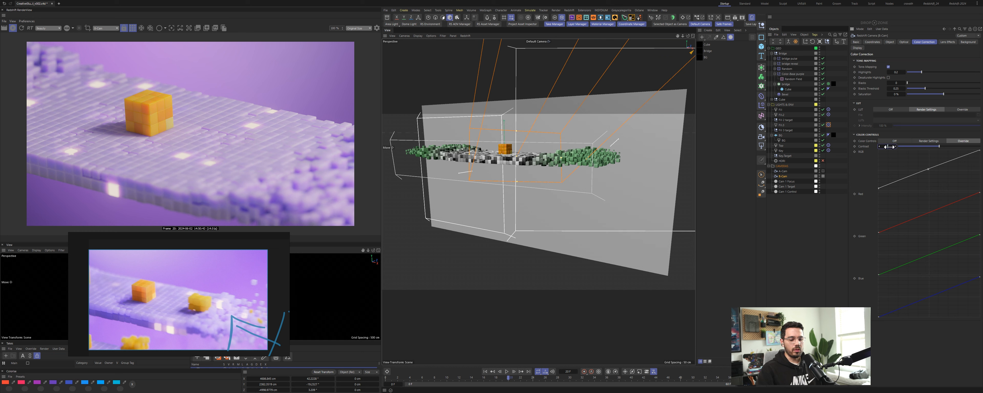
{"action": "left_click_drag", "start_coordinate": [941, 147], "coordinate": [944, 147]}
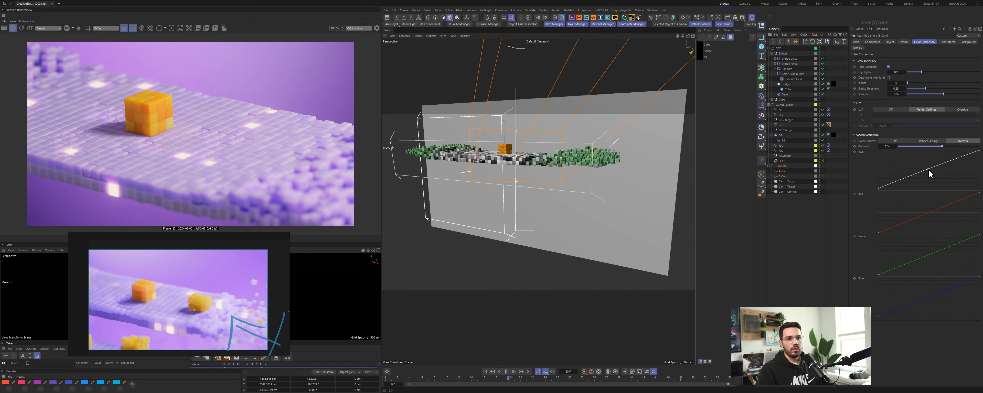
Step: Select the new light and re-enter its intensity value
{"action": "left_click", "coordinate": [782, 125]}
{"action": "left_click", "coordinate": [885, 81]}
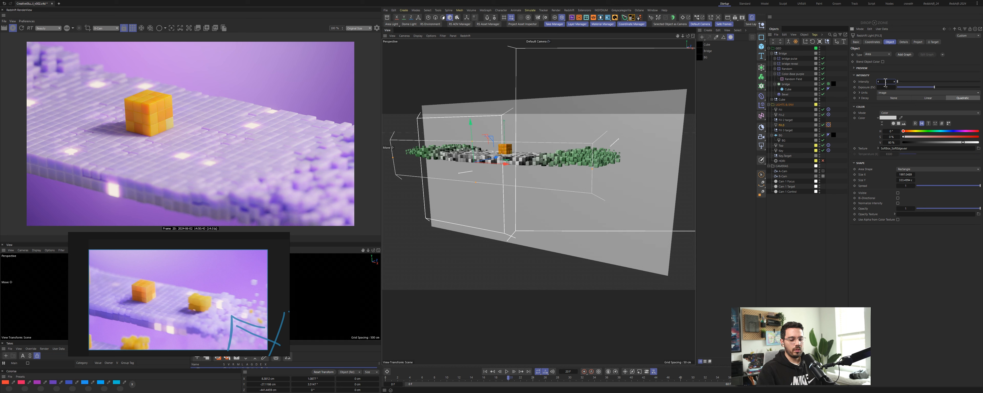
{"action": "key", "text": "Return"}
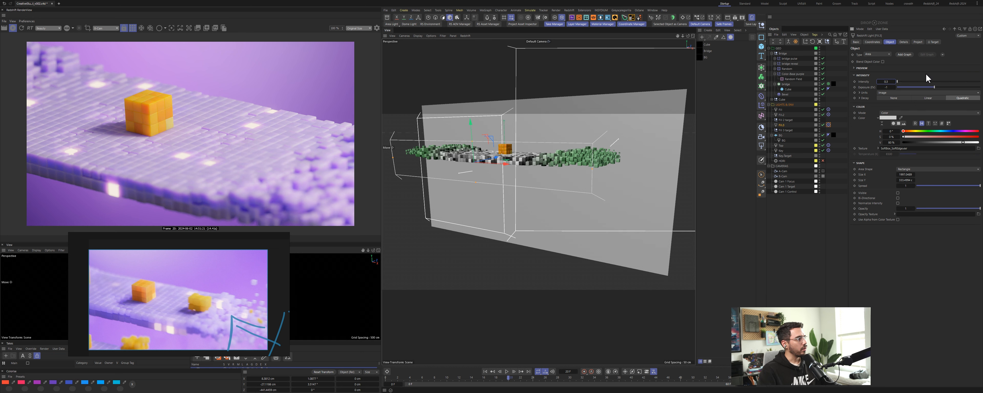
Step: Open the bridge material's node graph and select the Purple standard material node
{"action": "double_click", "coordinate": [704, 50]}
{"action": "left_click", "coordinate": [606, 143]}
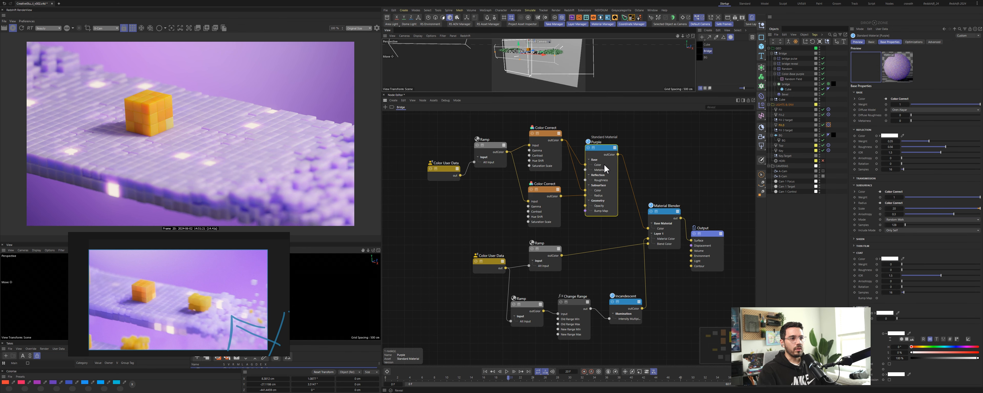
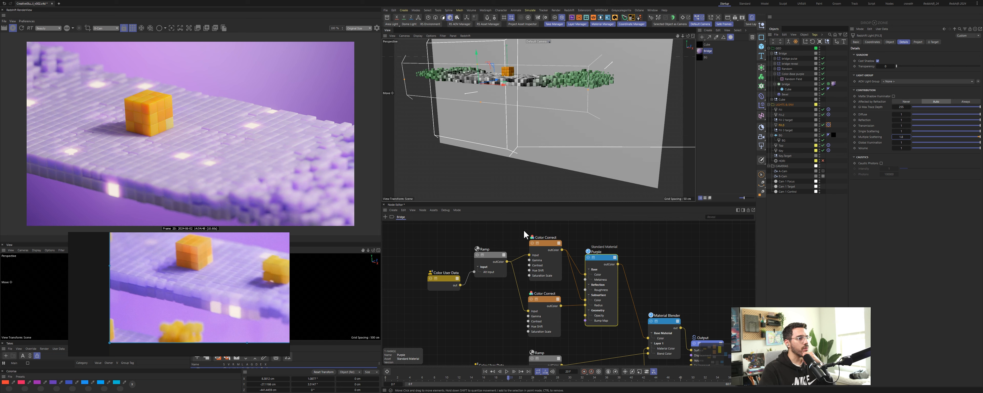
Step: Select the upper Color Correct node and set its saturation to 2
{"action": "left_click", "coordinate": [535, 241]}
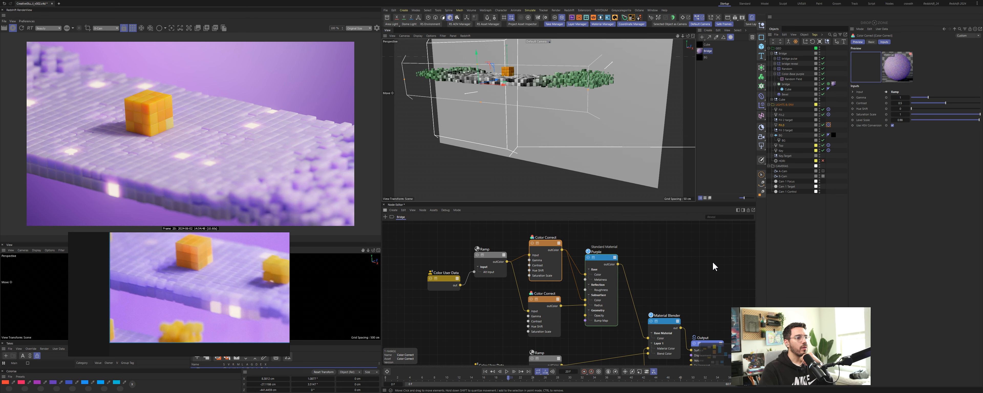
{"action": "double_click", "coordinate": [902, 115]}
{"action": "type", "text": "2"}
{"action": "key", "text": "Return"}
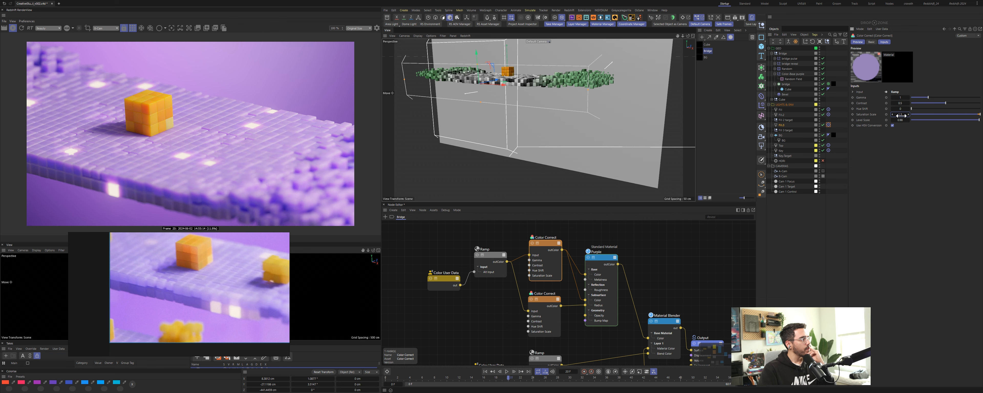
Step: Preview the Change Range node's output and slightly lower one of its new range values
{"action": "left_click", "coordinate": [678, 250]}
{"action": "left_click_drag", "start_coordinate": [598, 203], "coordinate": [598, 124]}
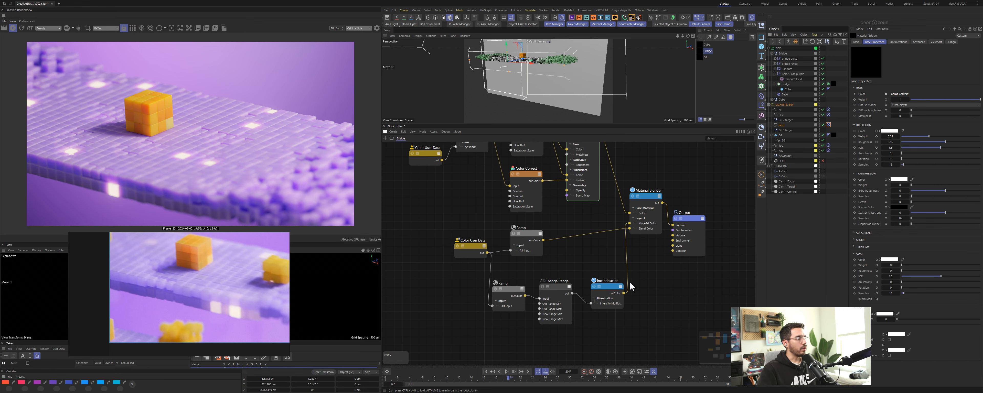
{"action": "left_click", "coordinate": [543, 286]}
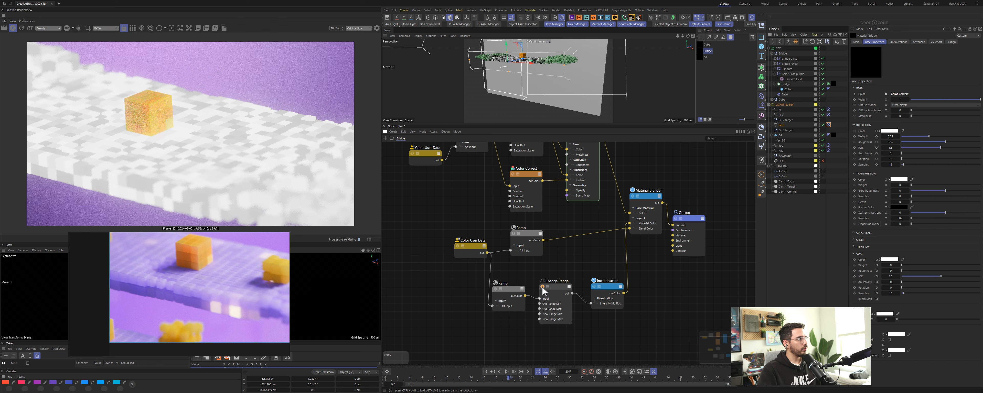
{"action": "left_click", "coordinate": [594, 287]}
{"action": "left_click", "coordinate": [555, 287]}
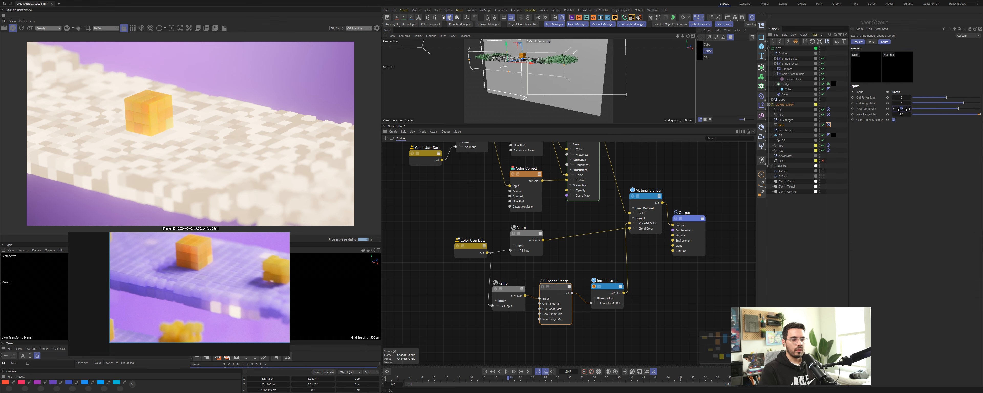
{"action": "left_click_drag", "start_coordinate": [902, 109], "coordinate": [894, 109]}
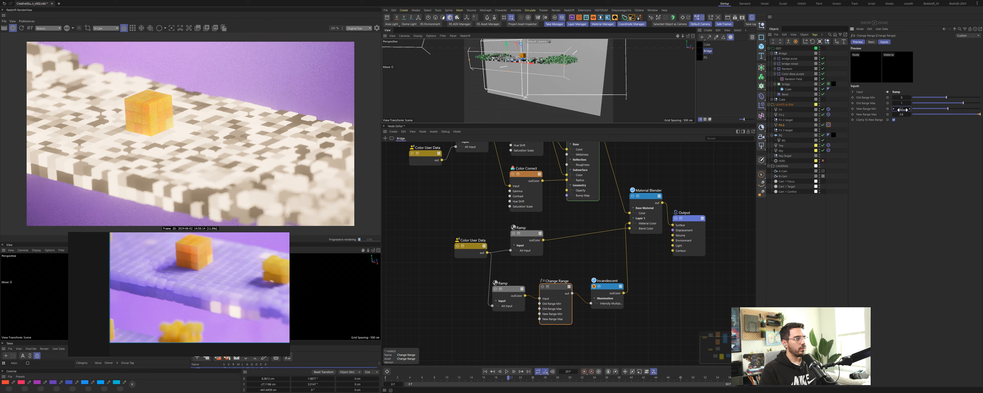
{"action": "left_click", "coordinate": [594, 287]}
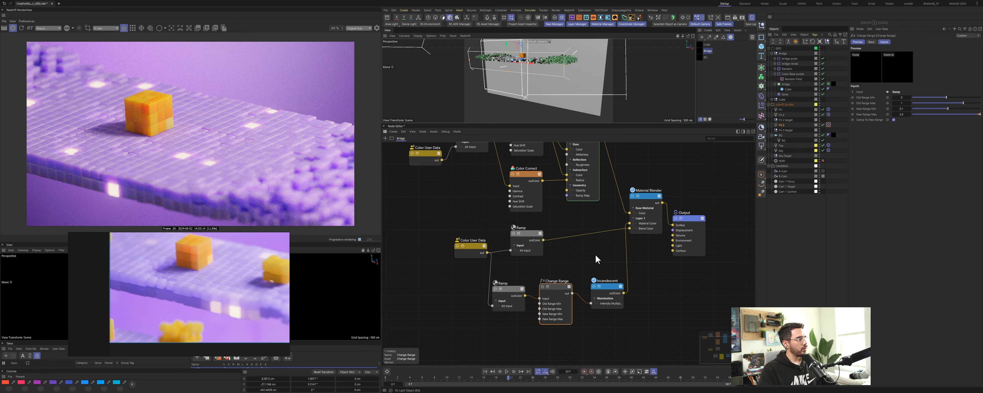
Step: Select the lower Ramp node and rearrange its gradient knots while previewing the ramp's output
{"action": "left_click_drag", "start_coordinate": [512, 289], "coordinate": [514, 291]}
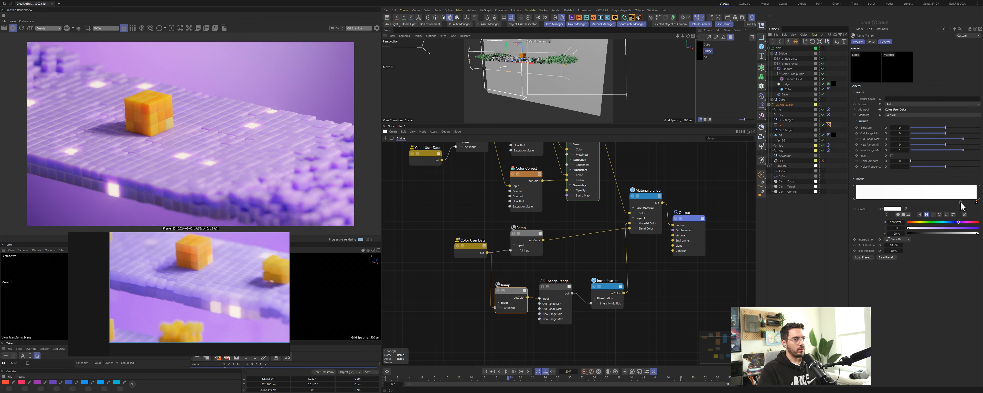
{"action": "left_click_drag", "start_coordinate": [961, 203], "coordinate": [951, 194]}
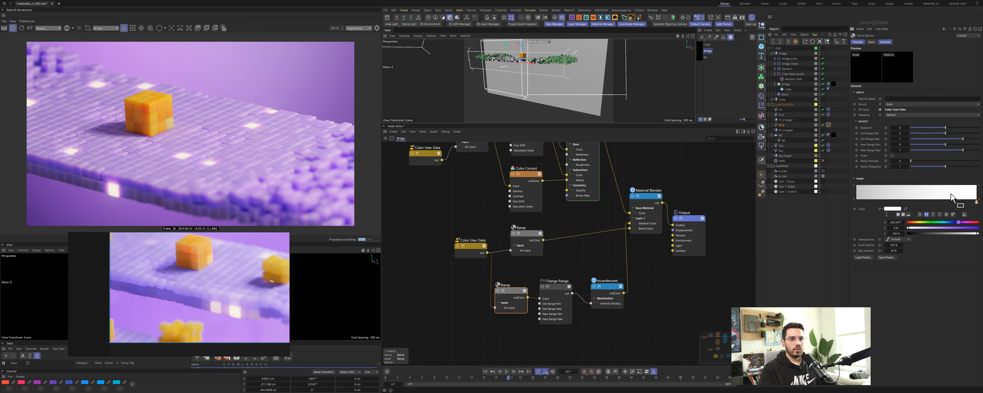
{"action": "scroll", "coordinate": [951, 194], "scroll_direction": "down", "scroll_amount": 3}
{"action": "left_click_drag", "start_coordinate": [857, 202], "coordinate": [973, 204]}
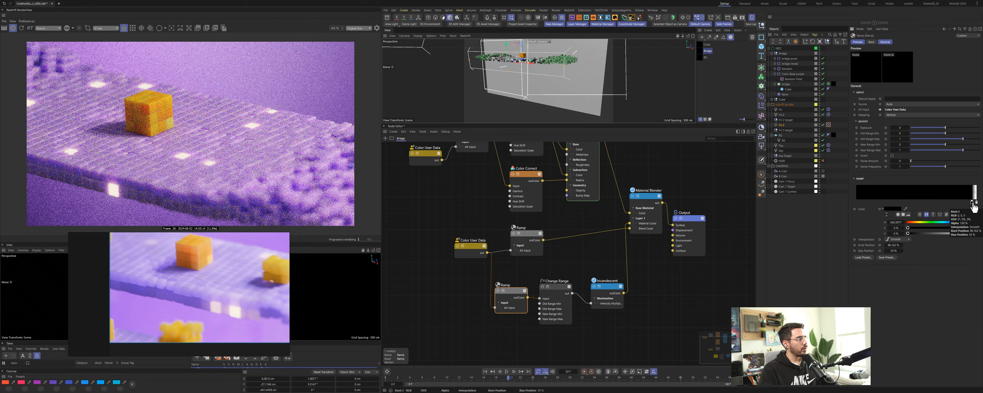
{"action": "left_click", "coordinate": [498, 292]}
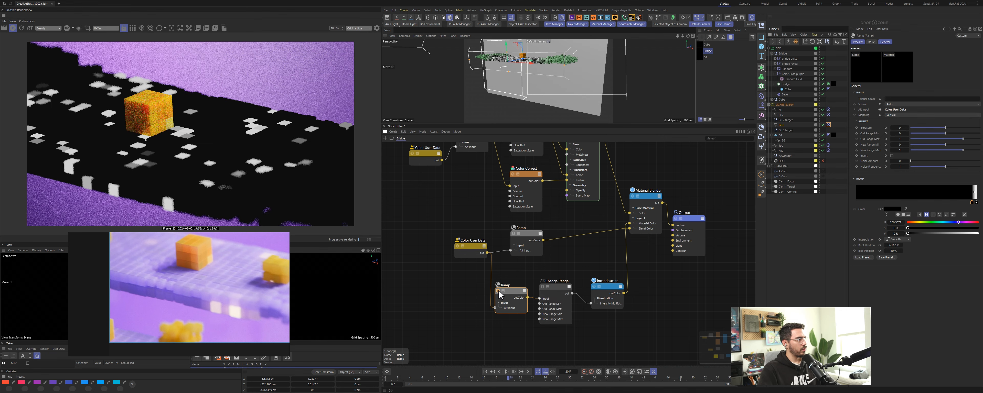
{"action": "left_click_drag", "start_coordinate": [973, 203], "coordinate": [845, 200]}
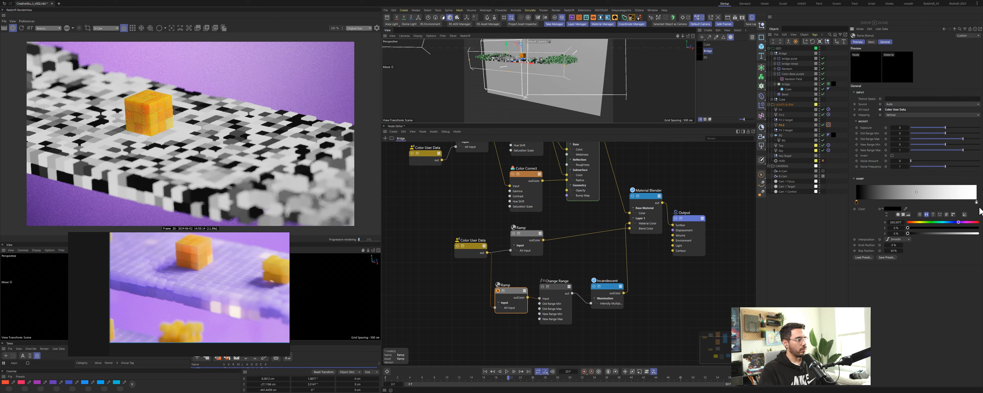
{"action": "left_click_drag", "start_coordinate": [977, 202], "coordinate": [863, 203]}
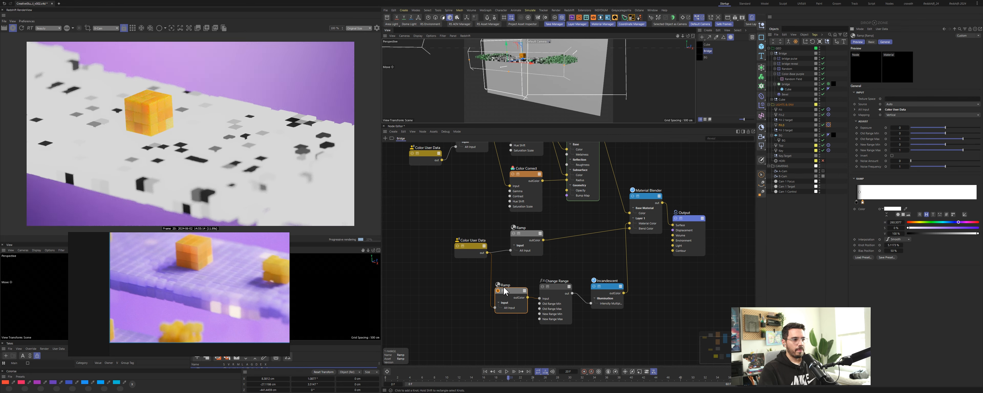
{"action": "left_click", "coordinate": [498, 291]}
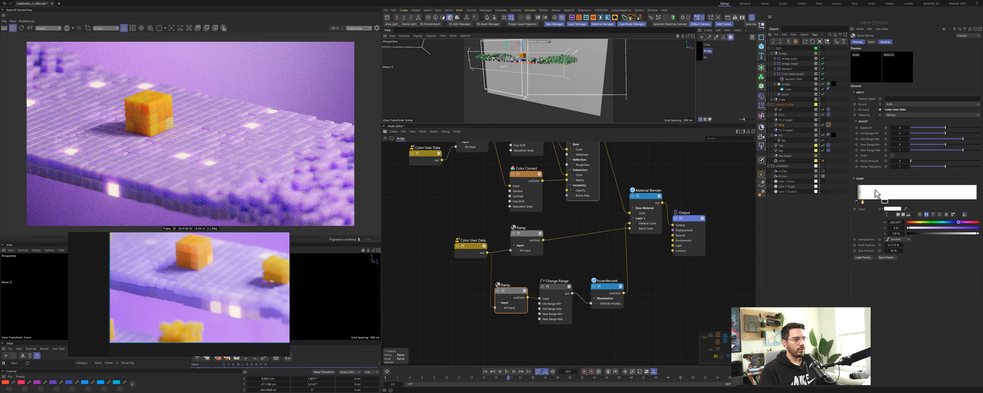
Step: Further reposition the ramp's gradient knots and brighten the selected knot's color
{"action": "left_click_drag", "start_coordinate": [863, 202], "coordinate": [982, 207]}
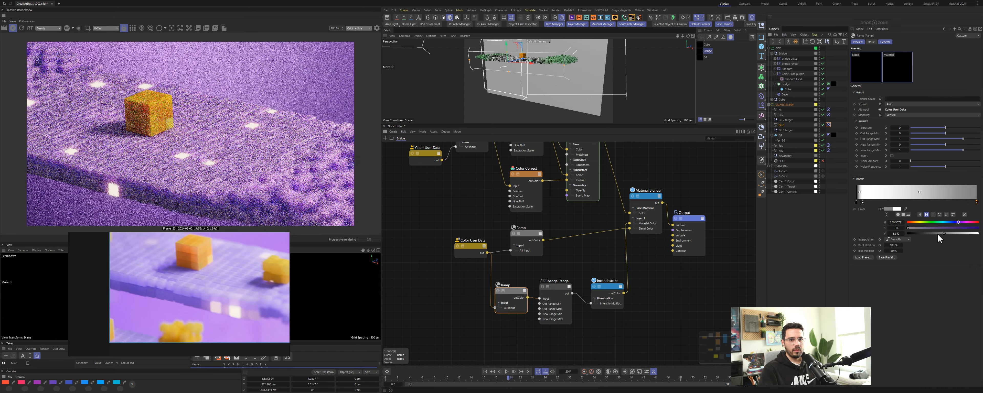
{"action": "left_click_drag", "start_coordinate": [938, 234], "coordinate": [978, 234]}
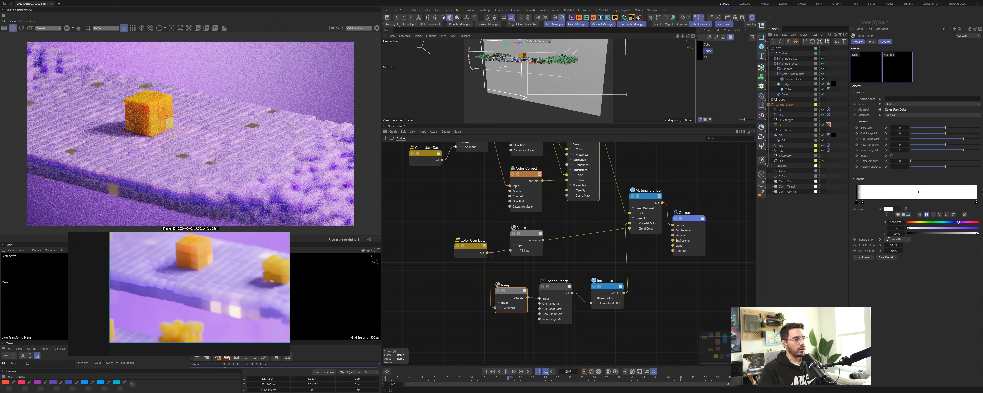
{"action": "left_click_drag", "start_coordinate": [863, 202], "coordinate": [865, 238]}
{"action": "mouse_move", "coordinate": [857, 202]}
{"action": "left_mouse_down"}
{"action": "mouse_move", "coordinate": [976, 206]}
{"action": "mouse_move", "coordinate": [851, 208]}
{"action": "left_mouse_up"}
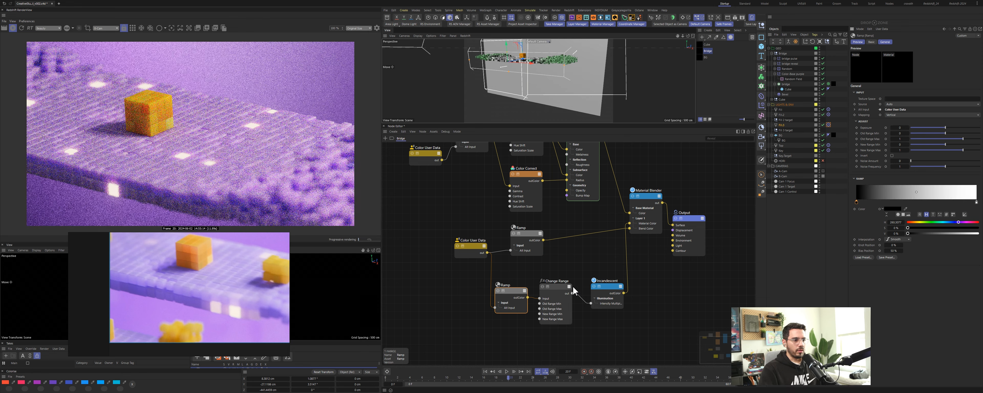
Step: Select the Incandescent node, widen it, and re-enter its intensity value
{"action": "left_click_drag", "start_coordinate": [613, 291], "coordinate": [612, 286]}
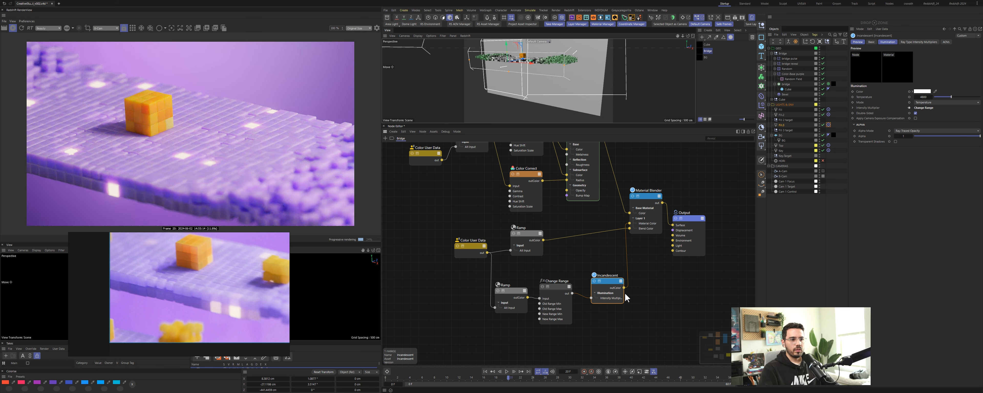
{"action": "left_click_drag", "start_coordinate": [623, 293], "coordinate": [638, 293]}
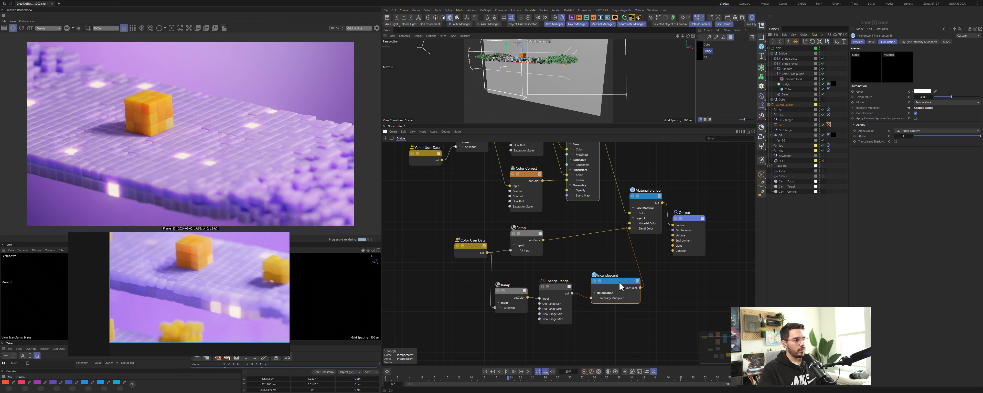
{"action": "left_click_drag", "start_coordinate": [924, 97], "coordinate": [924, 97]}
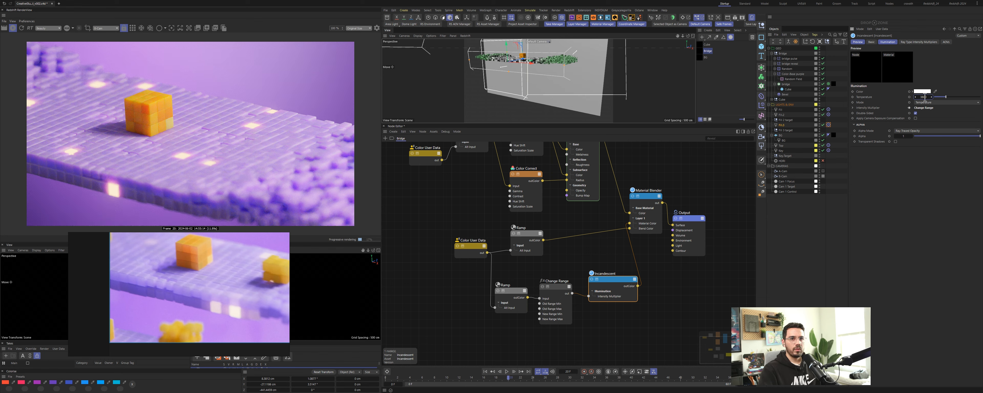
{"action": "key", "text": "Return"}
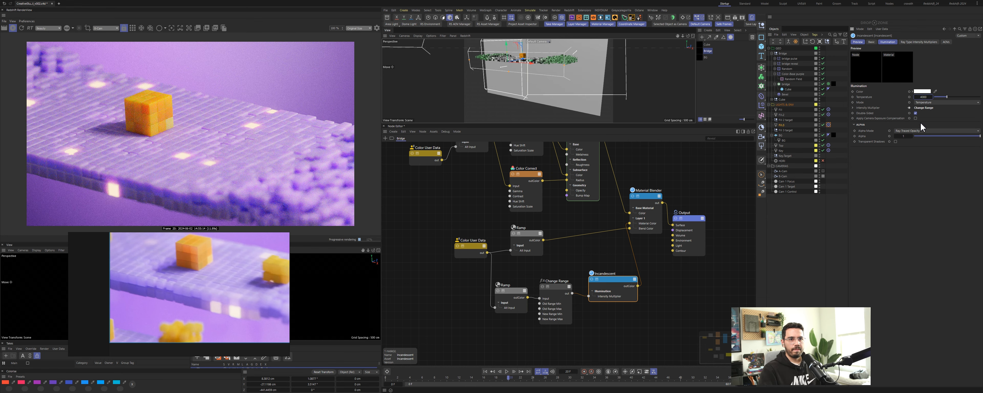
Step: Open the cube's material and set its Standard material's subsurface scale to 10
{"action": "left_click", "coordinate": [574, 265]}
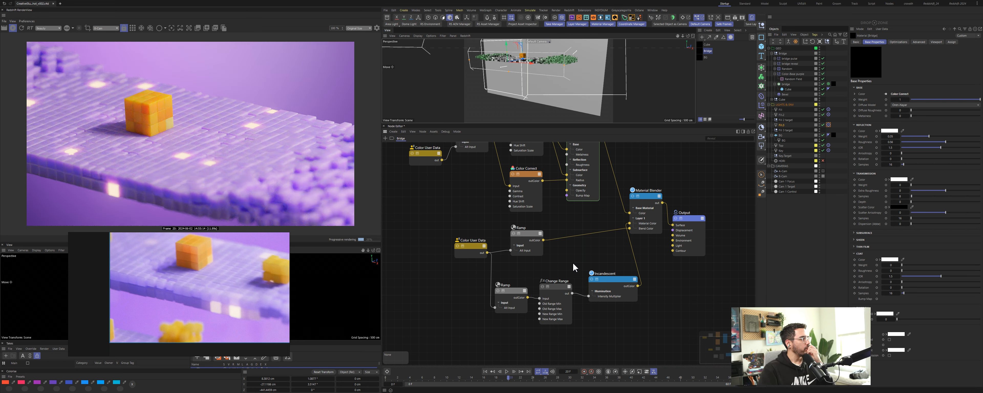
{"action": "left_click", "coordinate": [707, 44]}
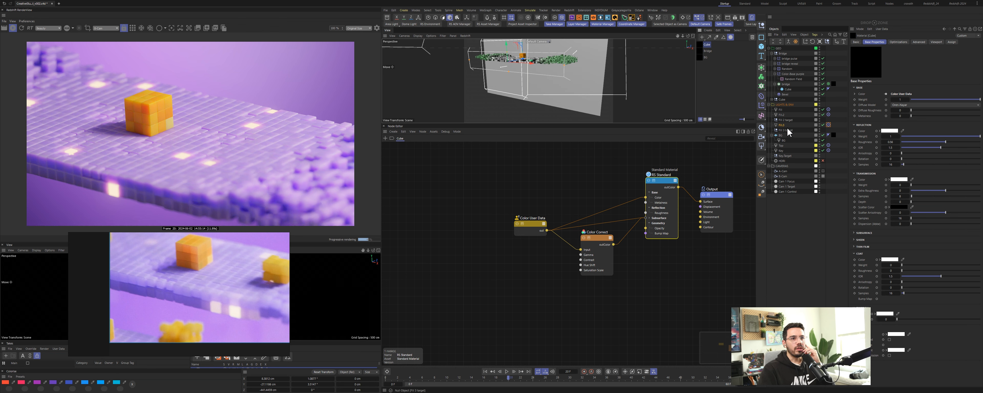
{"action": "left_click", "coordinate": [772, 54]}
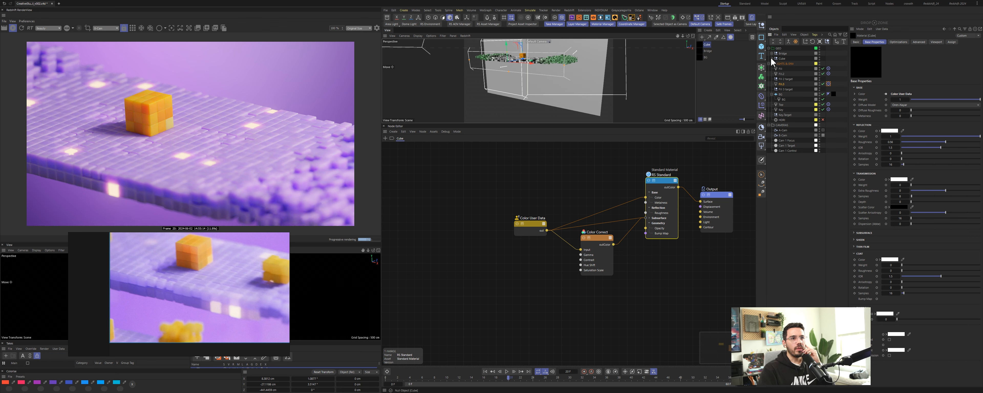
{"action": "left_click", "coordinate": [772, 58]}
{"action": "left_click", "coordinate": [788, 84]}
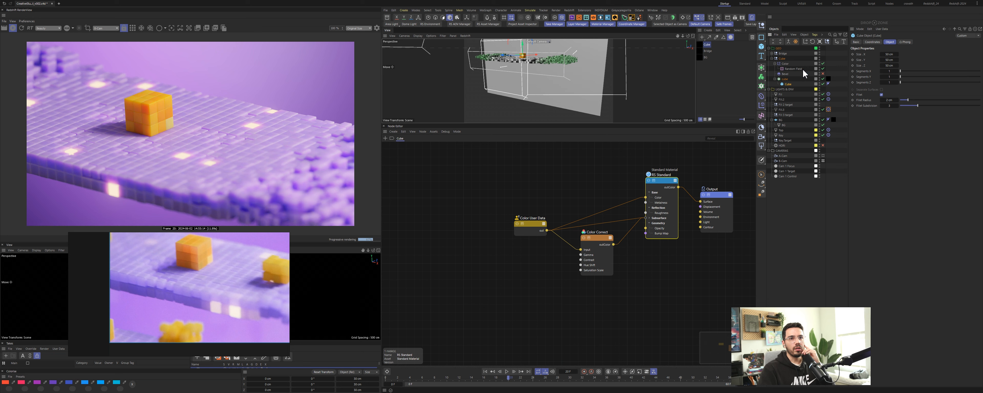
{"action": "left_click", "coordinate": [665, 174]}
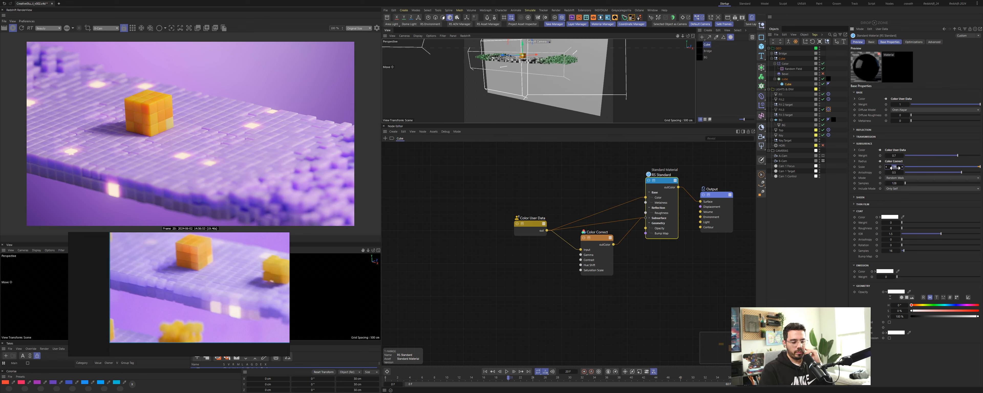
{"action": "left_click", "coordinate": [895, 168]}
{"action": "type", "text": "10"}
{"action": "key", "text": "Return"}
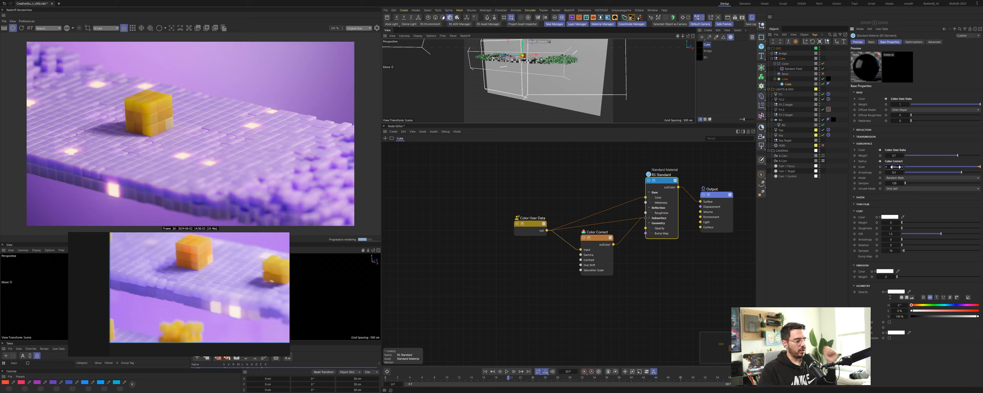
Step: Reduce the cube material's subsurface scale to 5
{"action": "left_click", "coordinate": [896, 167]}
{"action": "type", "text": "5"}
{"action": "key", "text": "Return"}
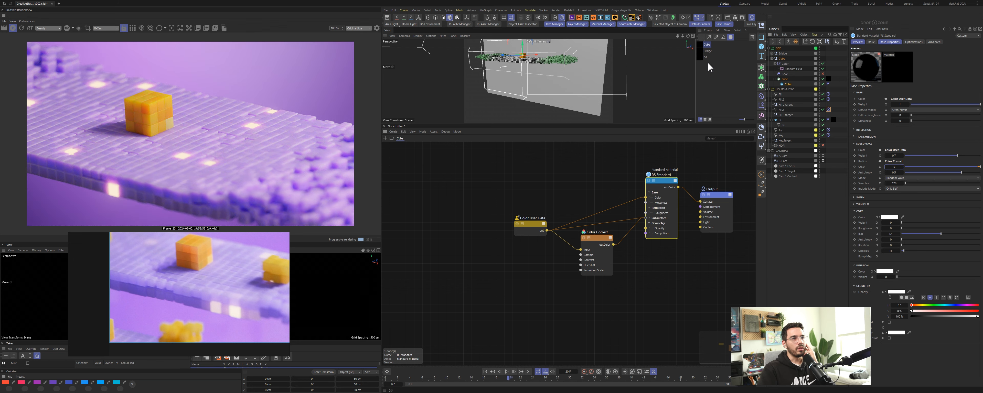
Step: Return to the bridge material and preview the Color User Data and Ramp node outputs in turn
{"action": "left_click", "coordinate": [704, 51]}
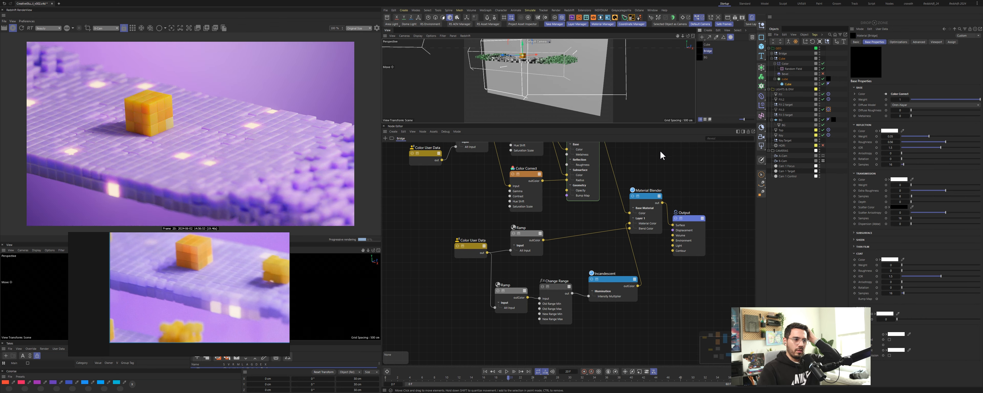
{"action": "left_click", "coordinate": [616, 284]}
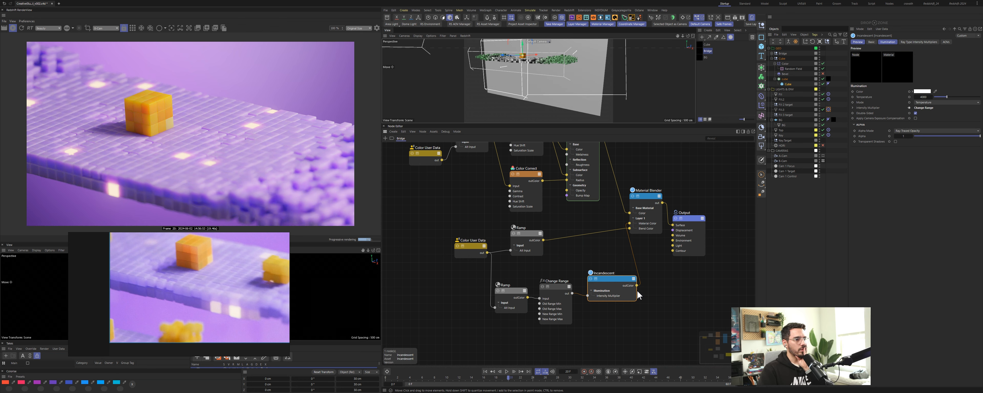
{"action": "mouse_move", "coordinate": [637, 291]}
{"action": "left_mouse_down"}
{"action": "mouse_move", "coordinate": [611, 291]}
{"action": "mouse_move", "coordinate": [627, 290]}
{"action": "left_mouse_up"}
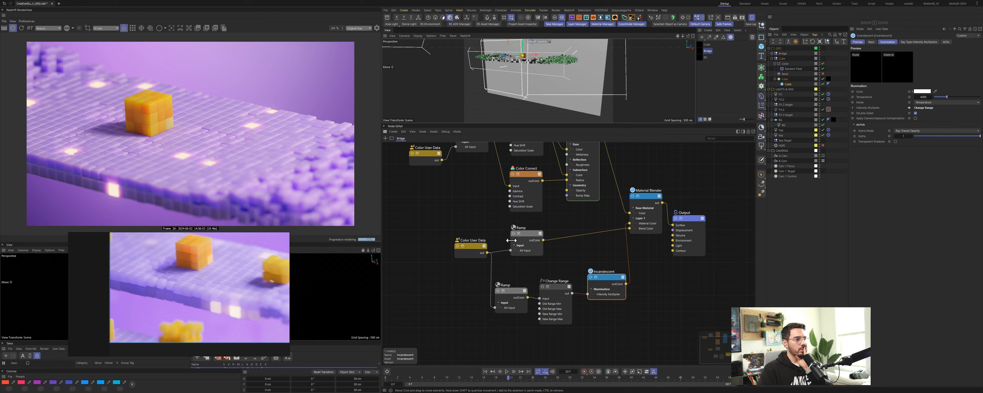
{"action": "left_click_drag", "start_coordinate": [457, 250], "coordinate": [451, 244]}
{"action": "left_click", "coordinate": [452, 240]}
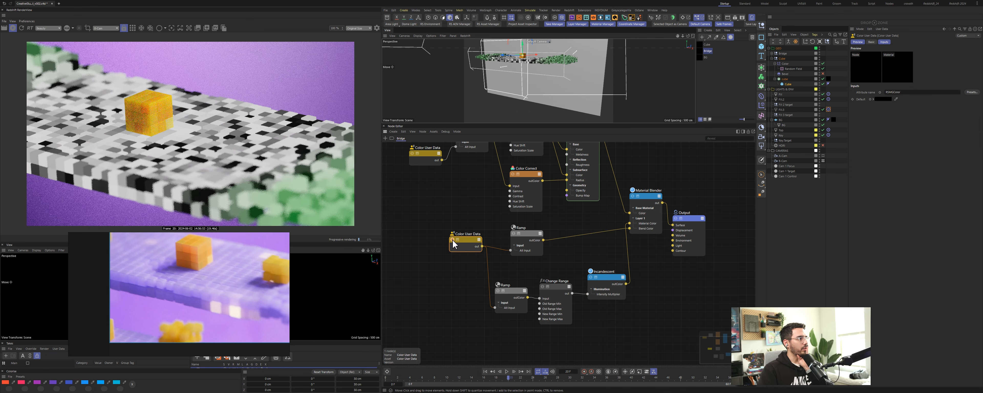
{"action": "left_click", "coordinate": [513, 234]}
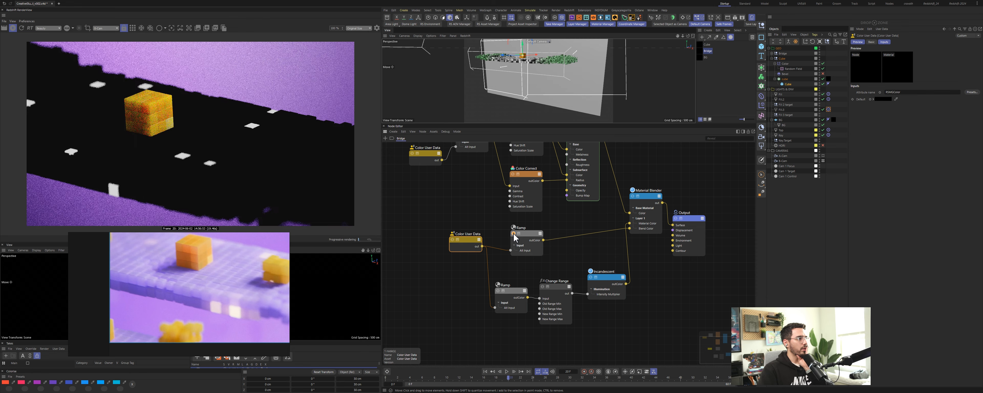
{"action": "left_click", "coordinate": [498, 291]}
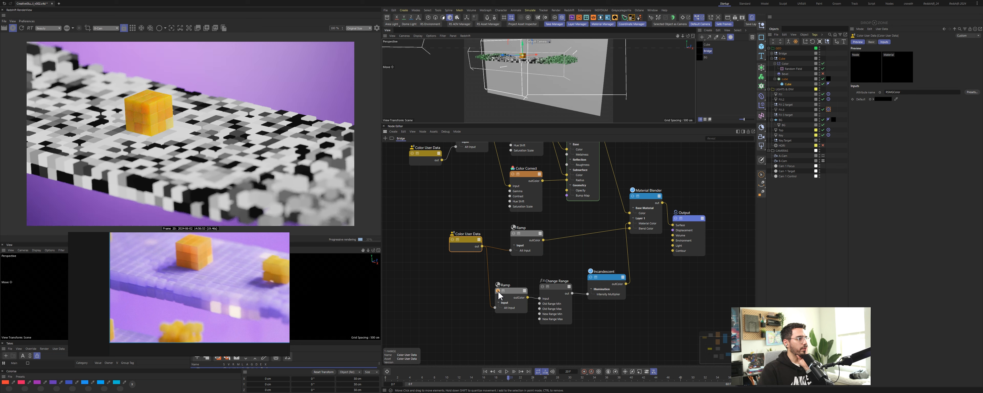
Step: Preview the Change Range node's output while dragging one of its range values, then return to the full render
{"action": "left_click_drag", "start_coordinate": [527, 235], "coordinate": [528, 230]}
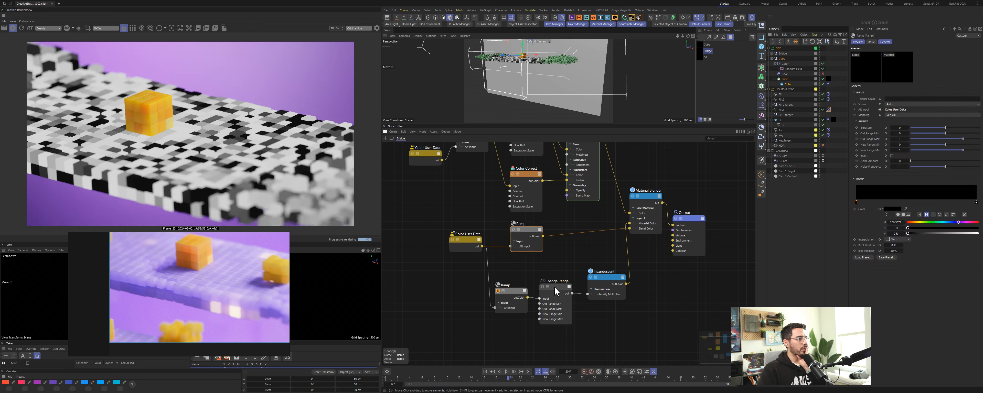
{"action": "left_click", "coordinate": [565, 290]}
{"action": "left_click", "coordinate": [591, 277]}
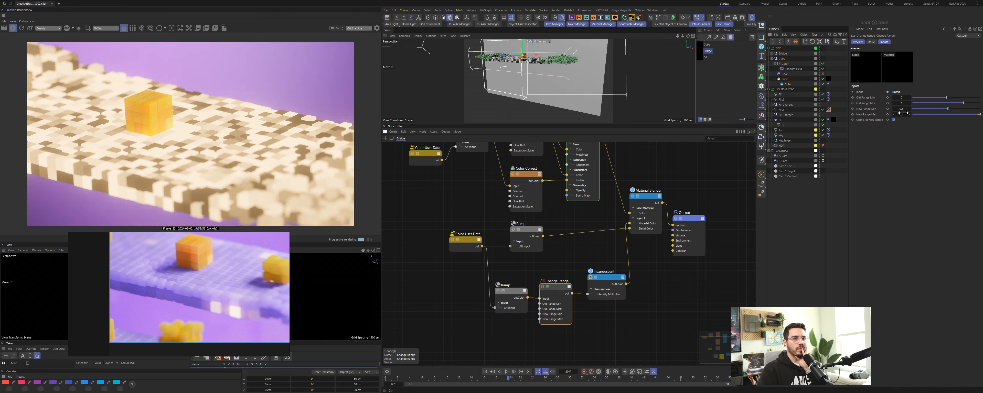
{"action": "left_click_drag", "start_coordinate": [902, 109], "coordinate": [893, 109]}
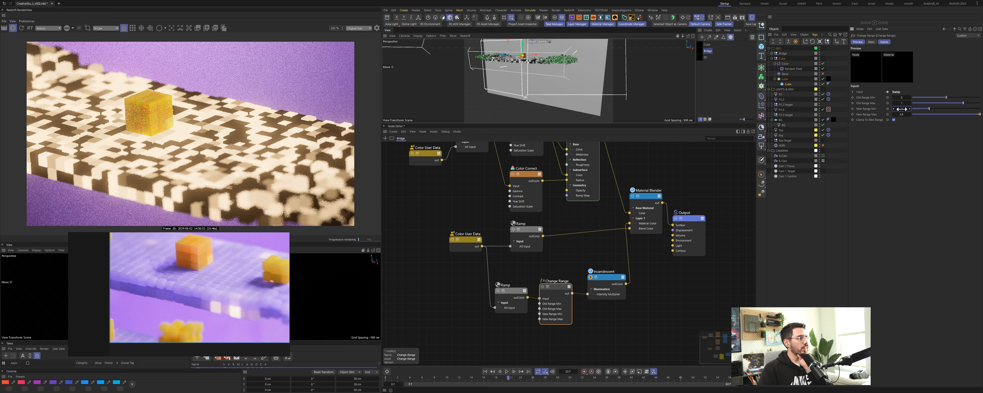
{"action": "left_click", "coordinate": [590, 277]}
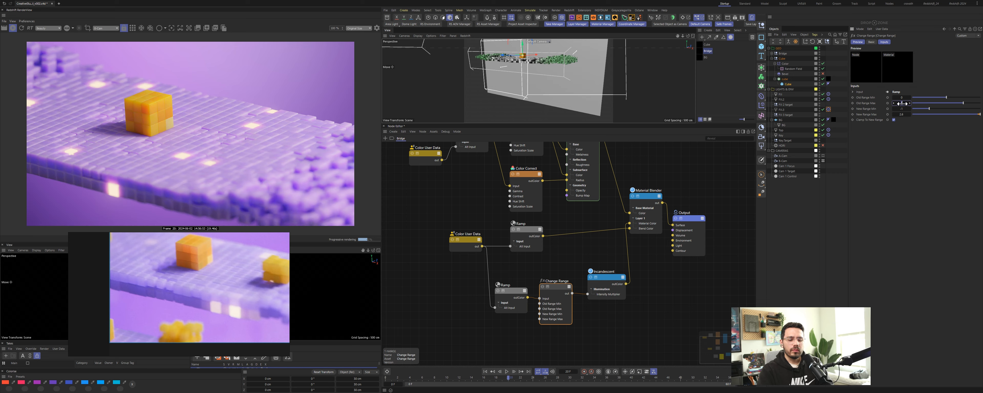
Step: Try 0 and 10 for the Change Range node's Old Range Max, settle on 1, toggle its clamp option and nudge New Range Min
{"action": "type", "text": "0"}
{"action": "key", "text": "Return"}
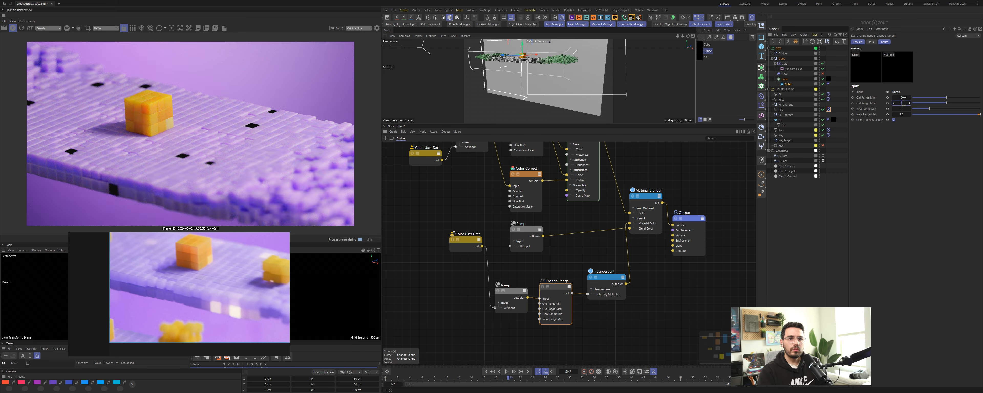
{"action": "type", "text": "10"}
{"action": "key", "text": "Return"}
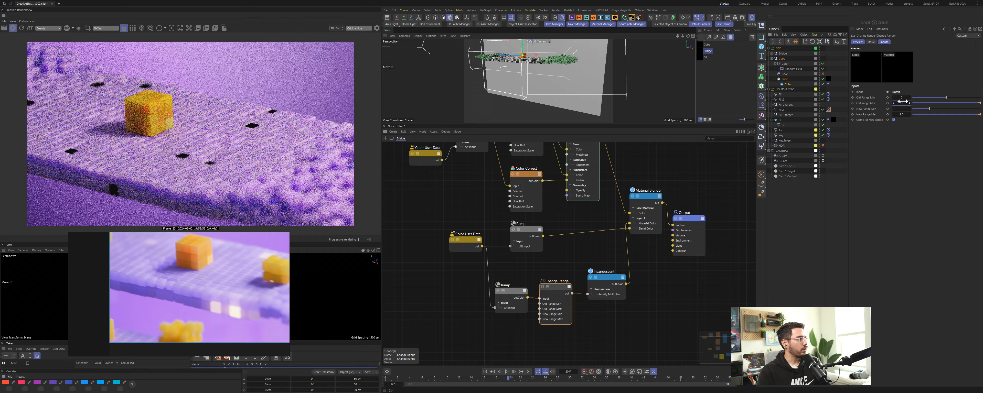
{"action": "type", "text": "1"}
{"action": "key", "text": "Return"}
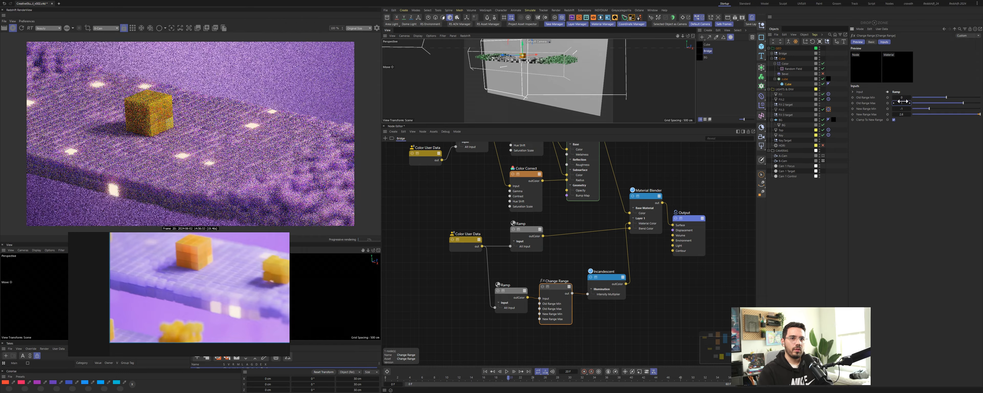
{"action": "left_click", "coordinate": [895, 120]}
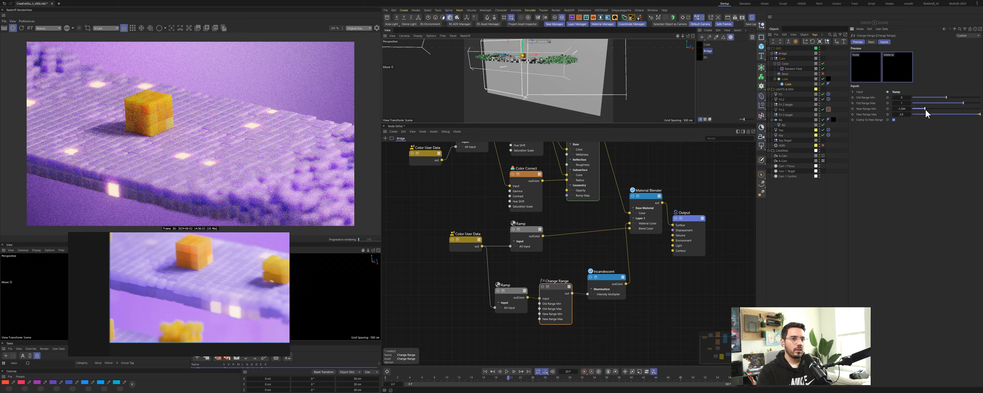
{"action": "left_click_drag", "start_coordinate": [925, 109], "coordinate": [918, 110]}
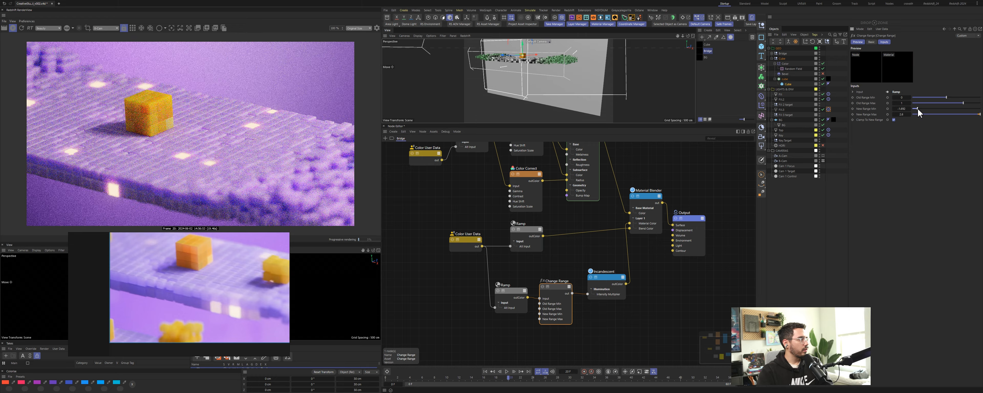
Step: Feed the Color User Data directly into the Change Range input, and try deleting a ramp knot before undoing it
{"action": "left_click_drag", "start_coordinate": [541, 303], "coordinate": [589, 295]}
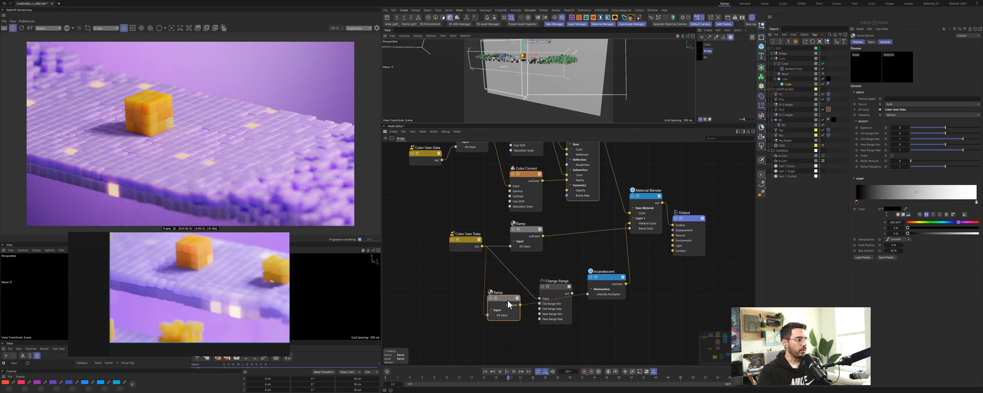
{"action": "mouse_move", "coordinate": [856, 202]}
{"action": "left_mouse_down"}
{"action": "mouse_move", "coordinate": [975, 203]}
{"action": "mouse_move", "coordinate": [857, 202]}
{"action": "left_mouse_up"}
{"action": "key", "text": "Delete"}
{"action": "key", "text": "ctrl+z"}
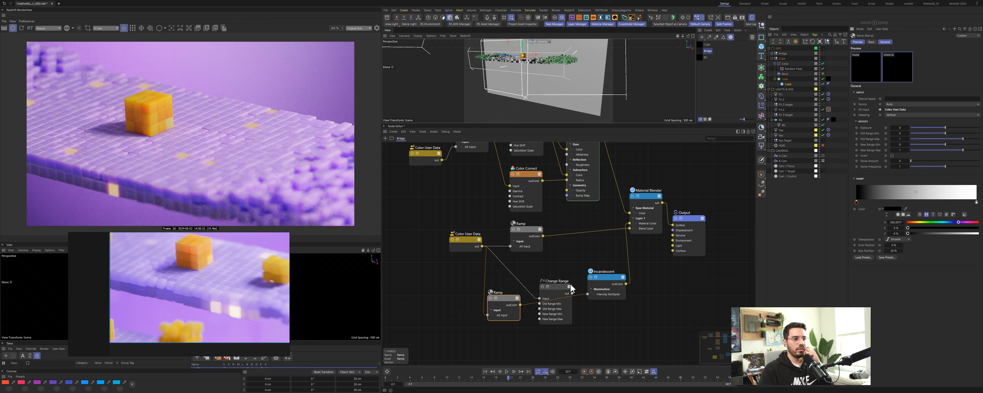
Step: Set the Change Range node's New Range Min to 0, undoing a trial slider drag
{"action": "left_click", "coordinate": [553, 284]}
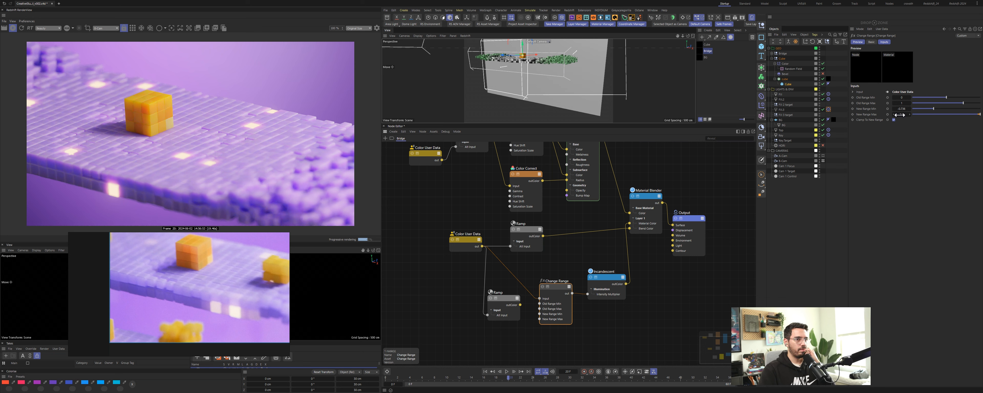
{"action": "left_click", "coordinate": [903, 109]}
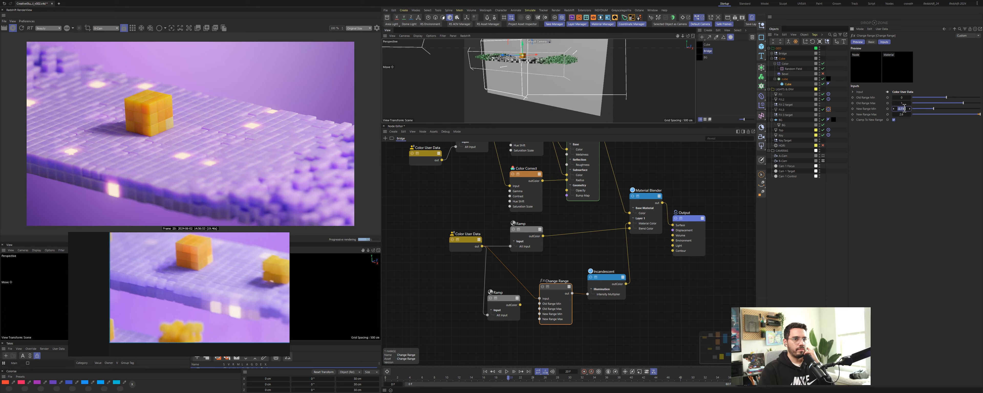
{"action": "type", "text": "0"}
{"action": "key", "text": "Return"}
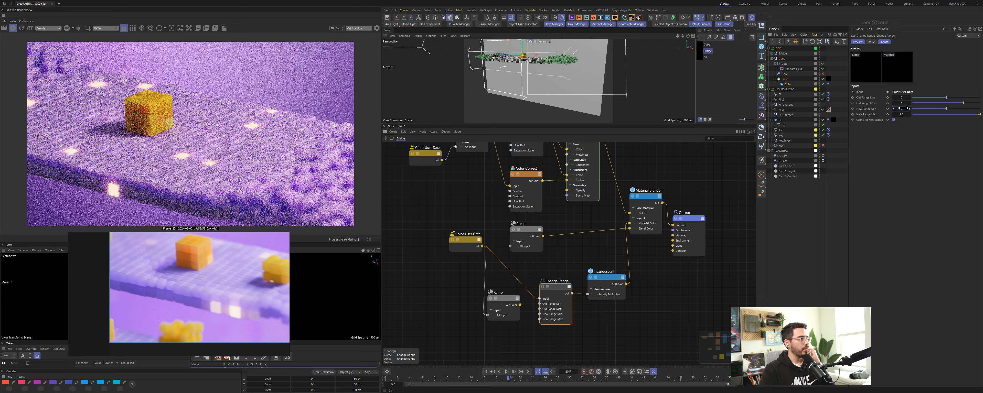
{"action": "left_click_drag", "start_coordinate": [946, 109], "coordinate": [982, 111]}
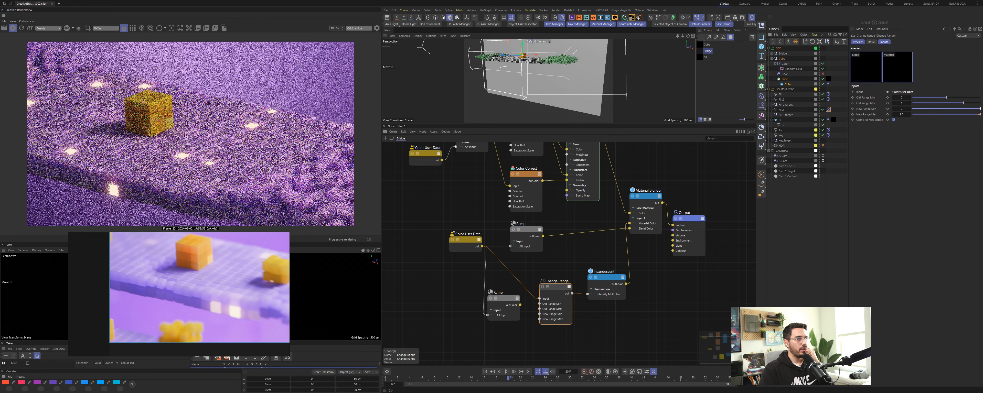
{"action": "key", "text": "ctrl+z"}
Step: Set the Change Range node's New Range Max to 2.6
{"action": "left_click_drag", "start_coordinate": [914, 114], "coordinate": [951, 114]}
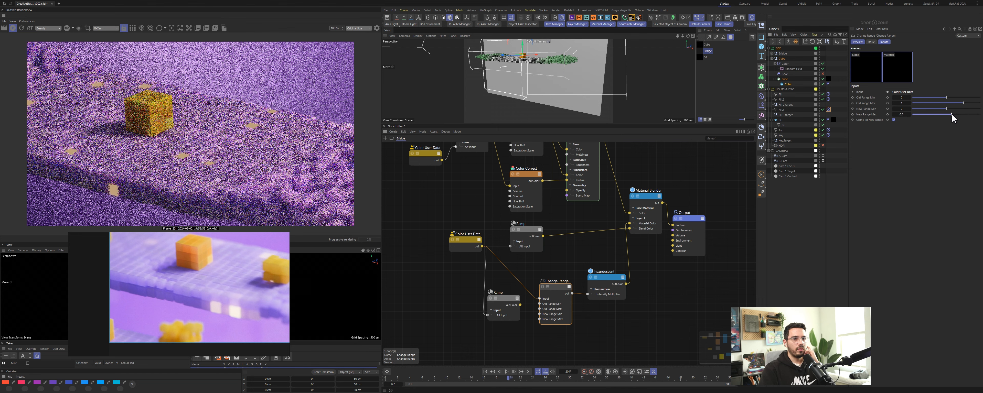
{"action": "left_click", "coordinate": [905, 108]}
{"action": "type", "text": "2.6"}
{"action": "key", "text": "Return"}
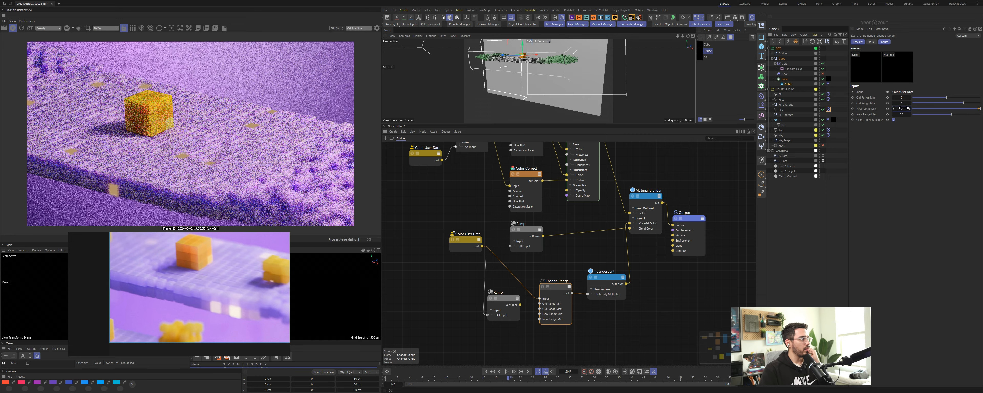
{"action": "key", "text": "ctrl+z"}
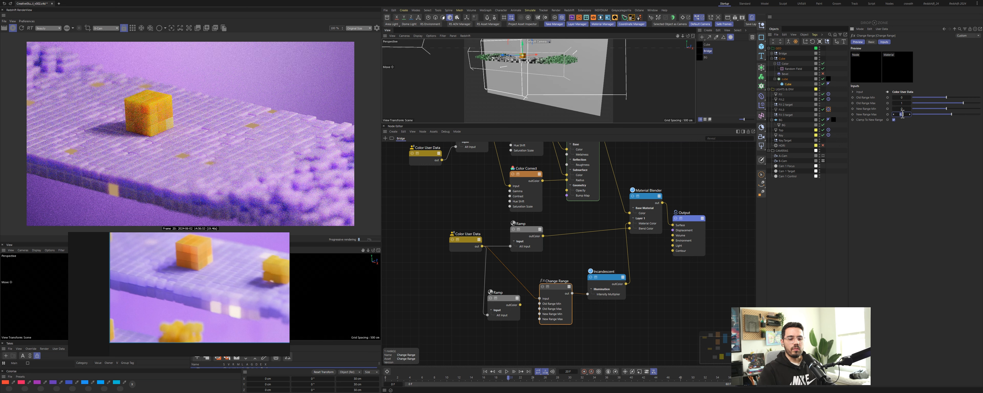
{"action": "left_click", "coordinate": [902, 114]}
{"action": "type", "text": "2.6"}
{"action": "key", "text": "Return"}
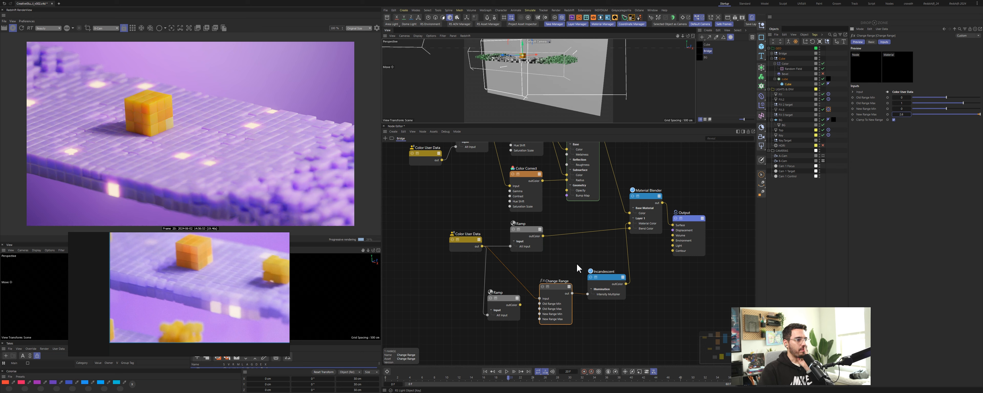
Step: Select the Incandescent node and toggle its transparent shadows option on and back off
{"action": "left_click_drag", "start_coordinate": [613, 276], "coordinate": [611, 274]}
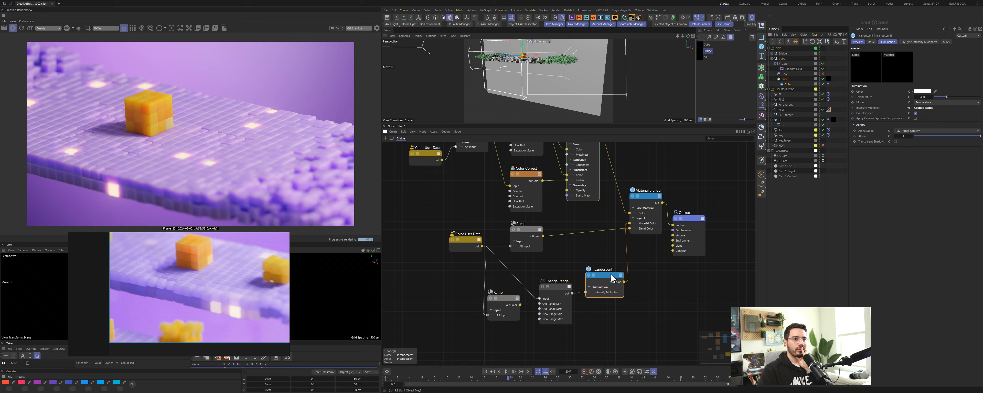
{"action": "left_click", "coordinate": [895, 142]}
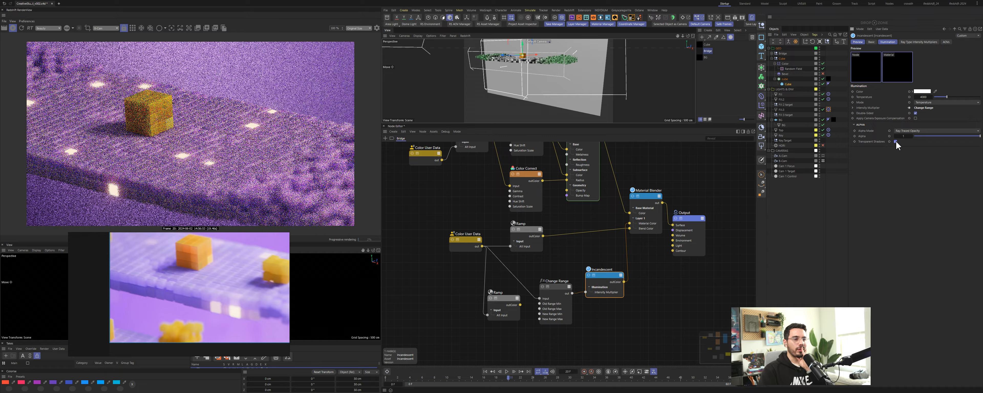
{"action": "left_click", "coordinate": [896, 142]}
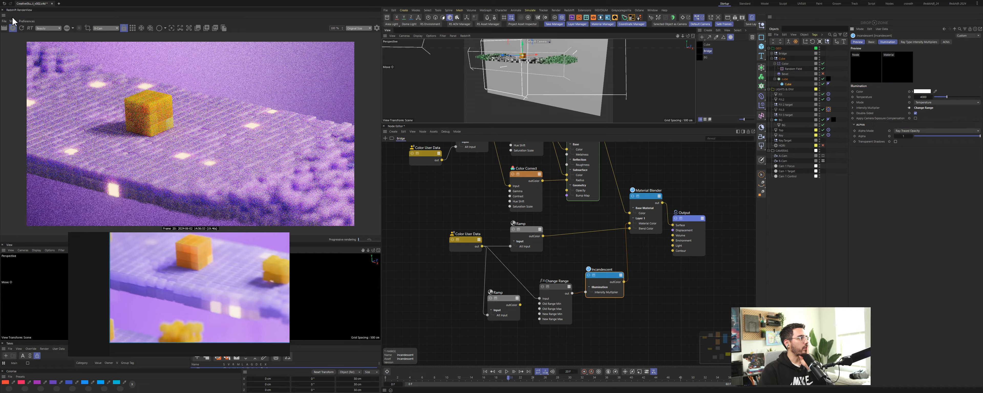
{"action": "left_click", "coordinate": [22, 28]}
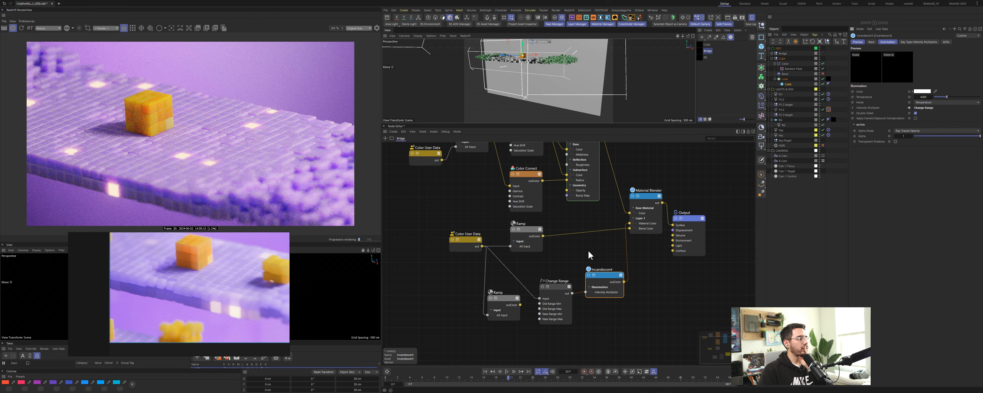
Step: Toggle the Change Range node's output preview on and off to compare it with the full render
{"action": "left_click", "coordinate": [543, 287]}
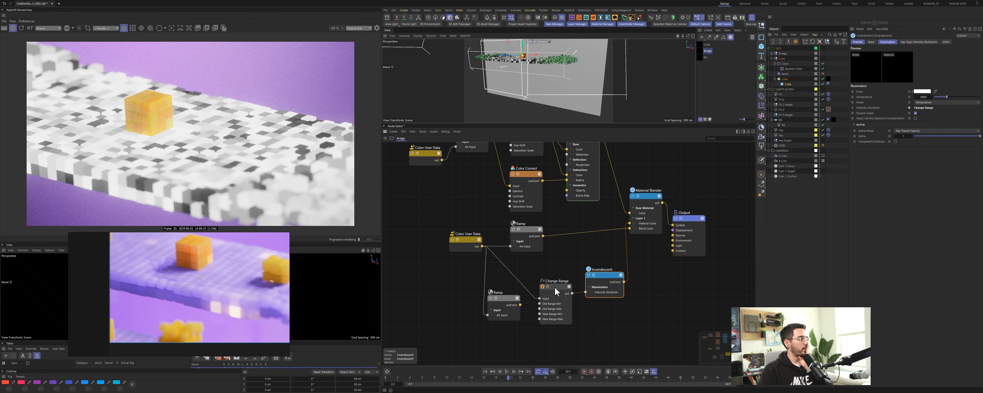
{"action": "left_click", "coordinate": [542, 287]}
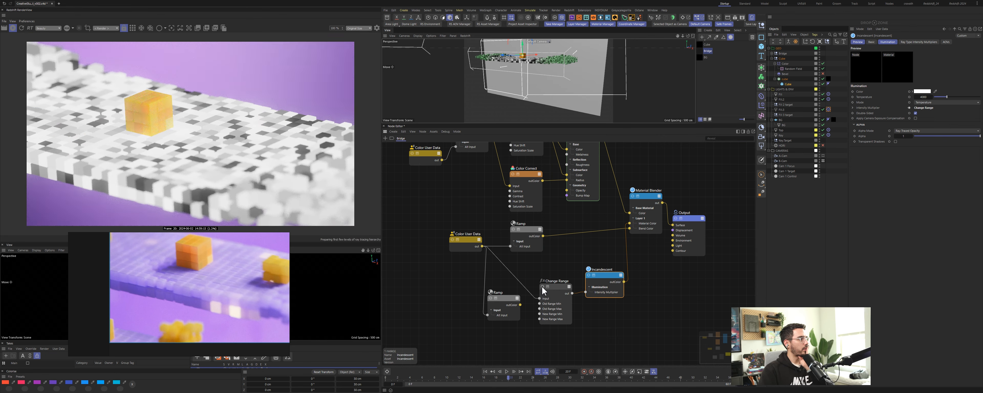
{"action": "left_click", "coordinate": [542, 286]}
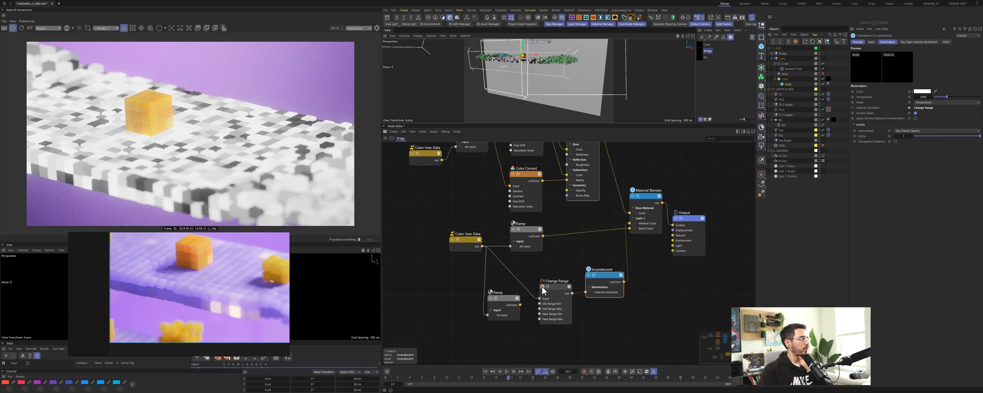
{"action": "left_click", "coordinate": [543, 287]}
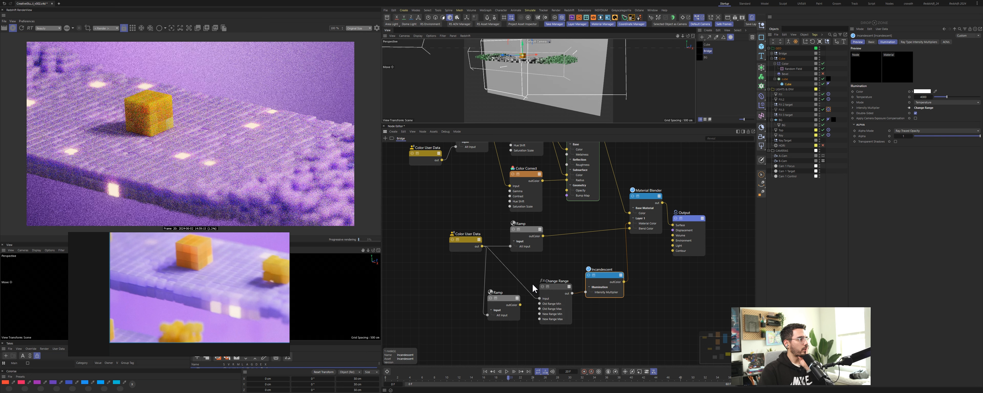
Step: Connect the lower Ramp's output into the Change Range input and preview the ramp while moving its dark knot to the gradient's end
{"action": "left_click_drag", "start_coordinate": [519, 304], "coordinate": [540, 299]}
{"action": "left_click", "coordinate": [508, 297]}
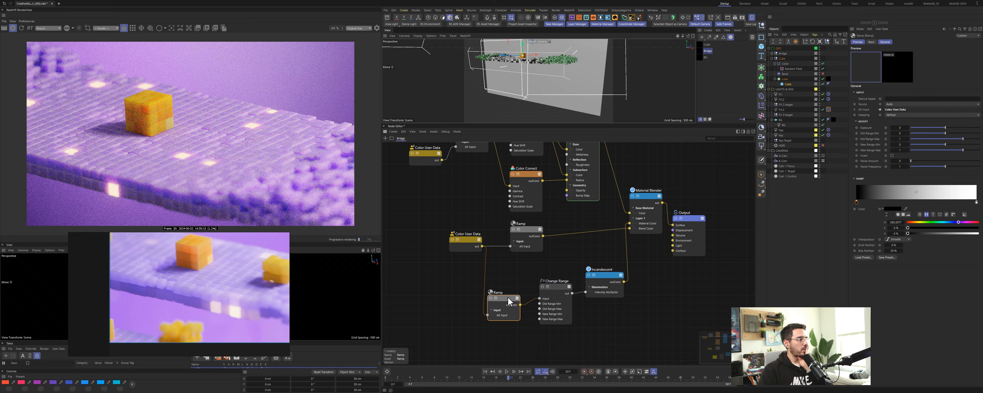
{"action": "left_click", "coordinate": [490, 298]}
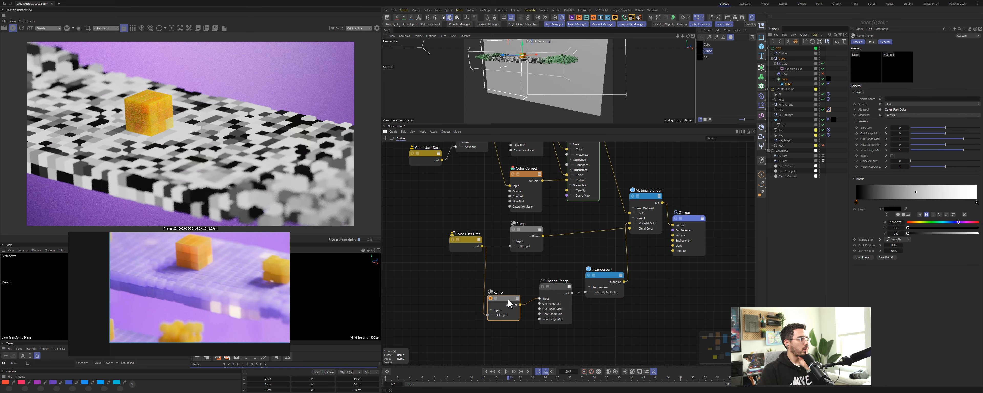
{"action": "left_click_drag", "start_coordinate": [856, 202], "coordinate": [976, 207]}
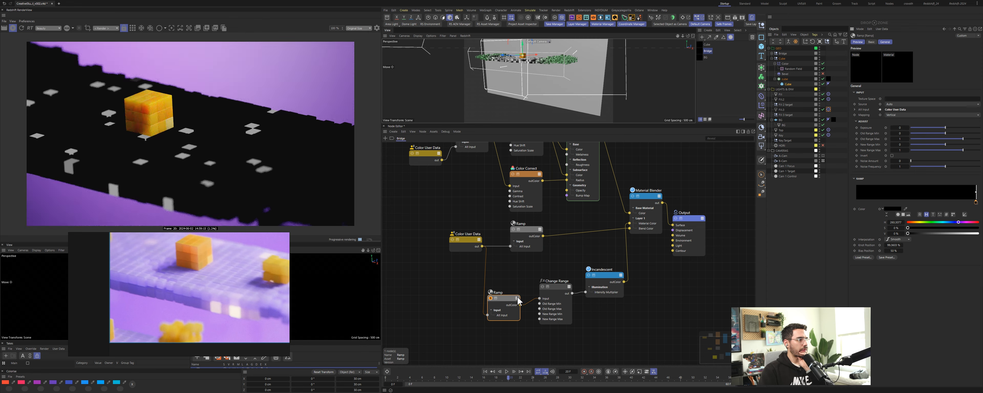
{"action": "left_click", "coordinate": [555, 286]}
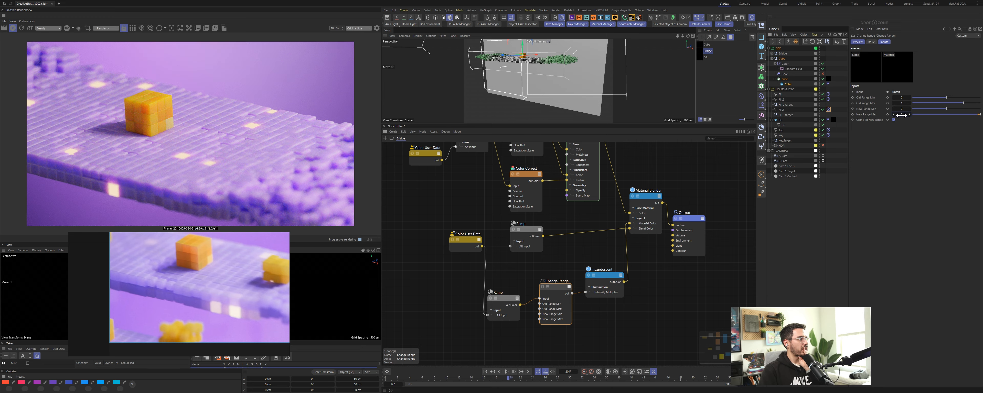
Step: Reposition the lower Ramp's gradient knots while previewing the ramp's output
{"action": "left_click", "coordinate": [504, 298]}
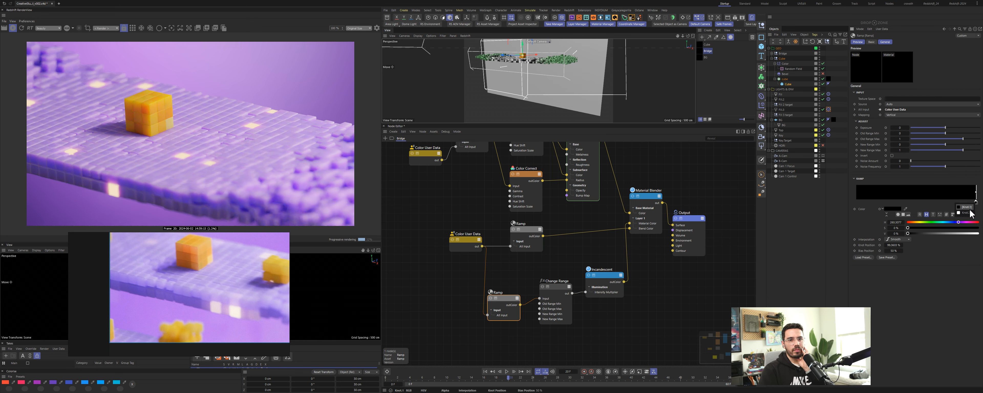
{"action": "left_click_drag", "start_coordinate": [975, 203], "coordinate": [951, 203]}
{"action": "left_click", "coordinate": [543, 288]}
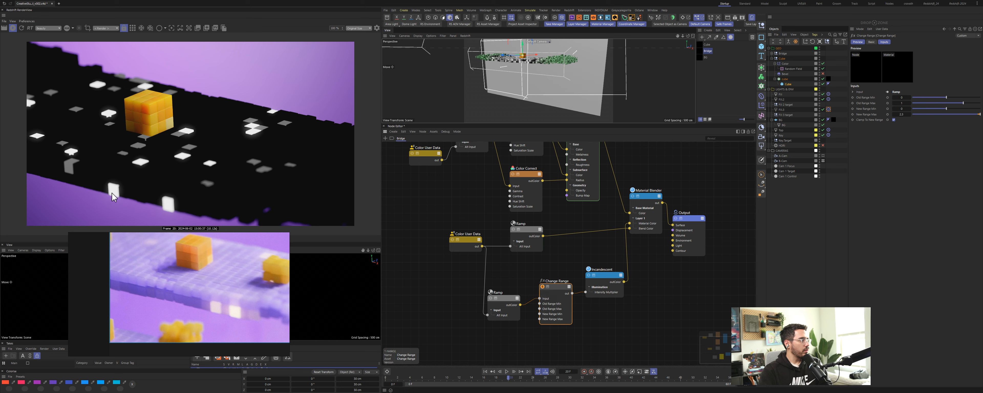
{"action": "left_click", "coordinate": [513, 303]}
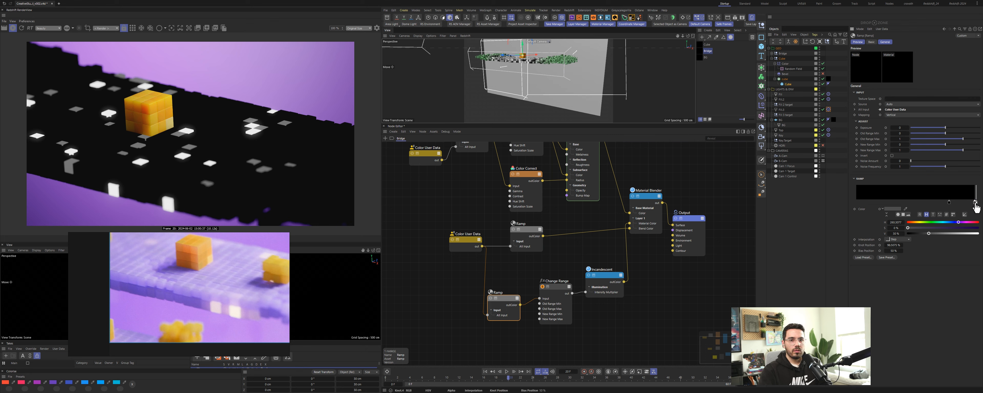
{"action": "left_click_drag", "start_coordinate": [976, 208], "coordinate": [858, 205]}
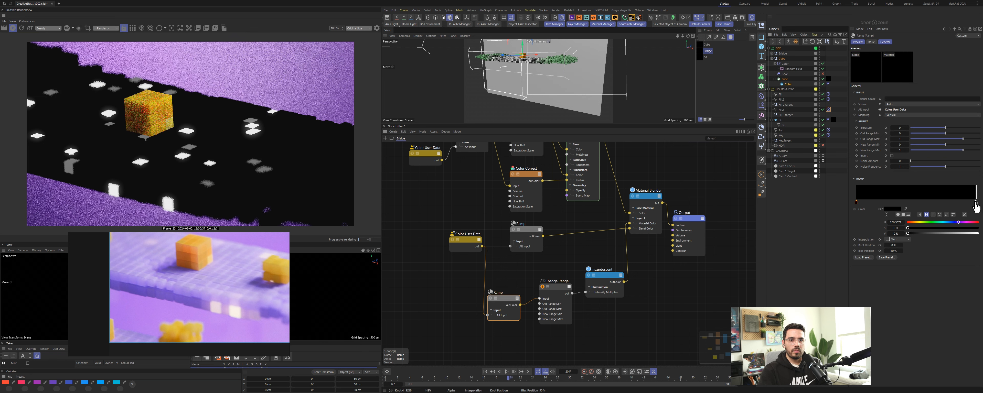
Step: Reposition the lower Ramp's gradient knots and change the interpolation of all its knots
{"action": "left_click_drag", "start_coordinate": [976, 203], "coordinate": [890, 224]}
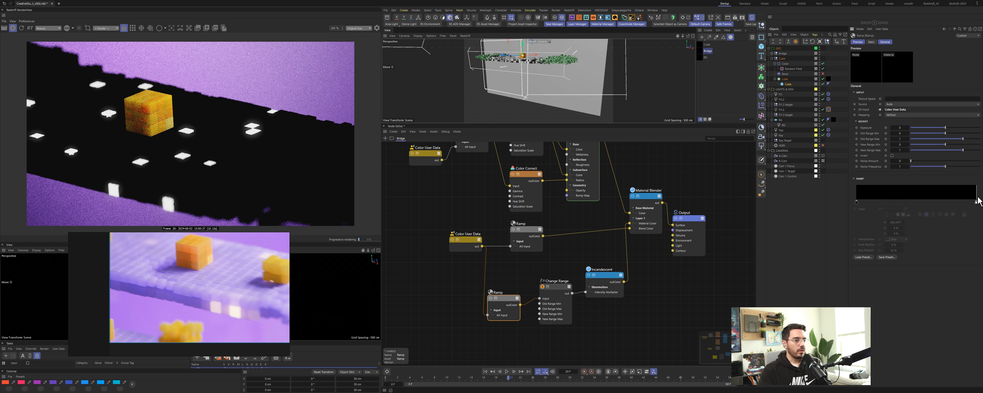
{"action": "left_click_drag", "start_coordinate": [976, 203], "coordinate": [947, 203]}
{"action": "right_click", "coordinate": [946, 203]}
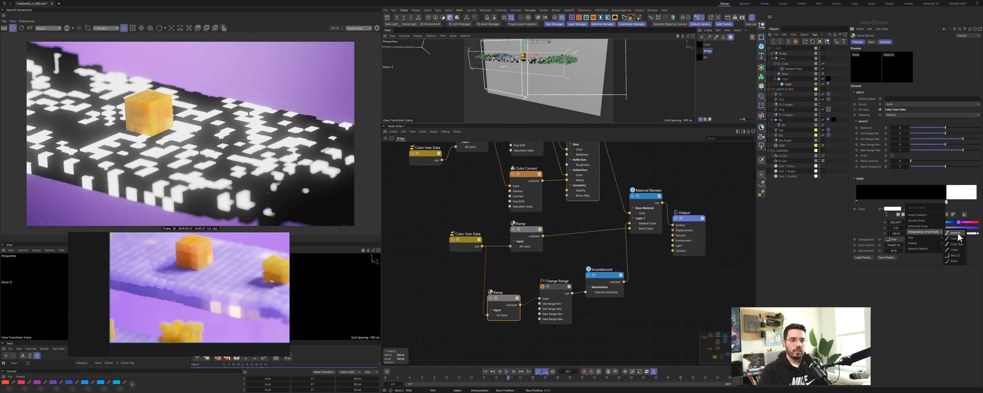
{"action": "left_click", "coordinate": [956, 233]}
{"action": "left_click_drag", "start_coordinate": [947, 203], "coordinate": [976, 202]}
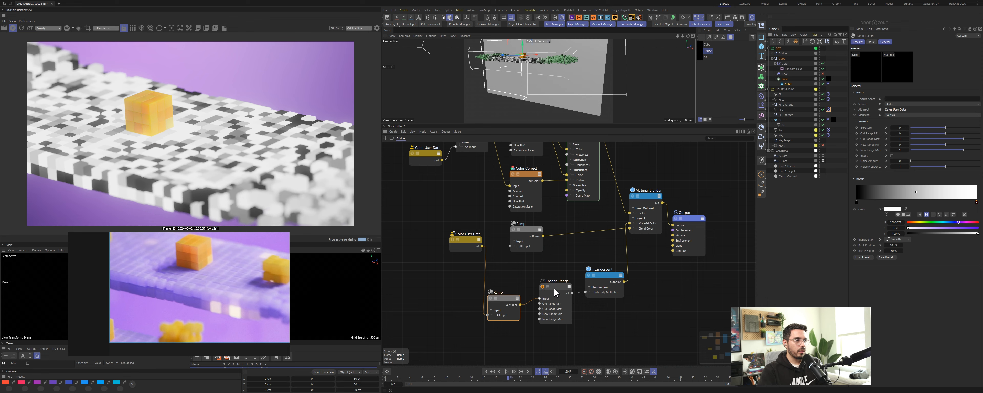
Step: Turn off the Change Range node's output preview to return to the full render
{"action": "left_click", "coordinate": [543, 287]}
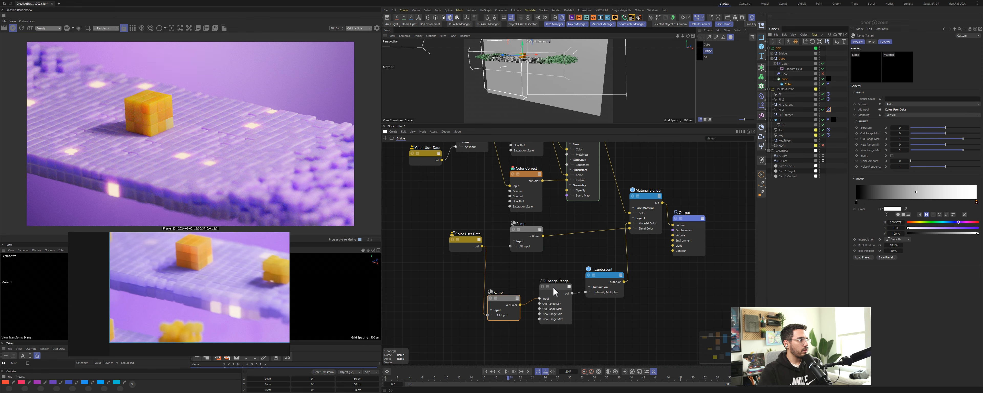
{"action": "left_click", "coordinate": [550, 291]}
{"action": "left_click_drag", "start_coordinate": [902, 104], "coordinate": [864, 104]}
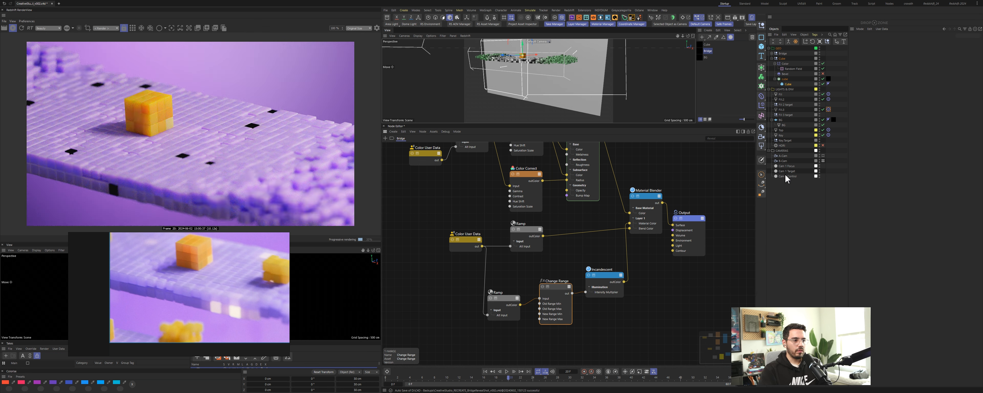
{"action": "left_click_drag", "start_coordinate": [903, 104], "coordinate": [932, 103]}
Step: Select the upper Ramp and slide its white knot across the gradient toward the start
{"action": "left_click_drag", "start_coordinate": [526, 230], "coordinate": [528, 229]}
{"action": "left_click_drag", "start_coordinate": [977, 202], "coordinate": [927, 200]}
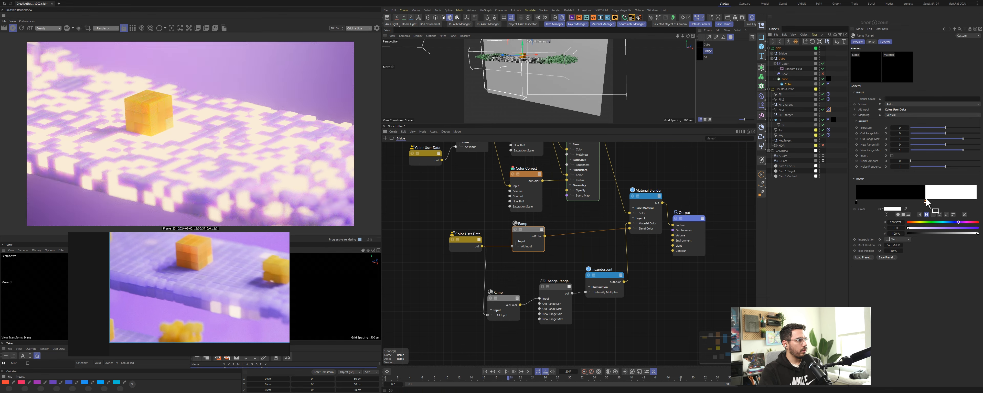
{"action": "left_click_drag", "start_coordinate": [927, 202], "coordinate": [858, 208]}
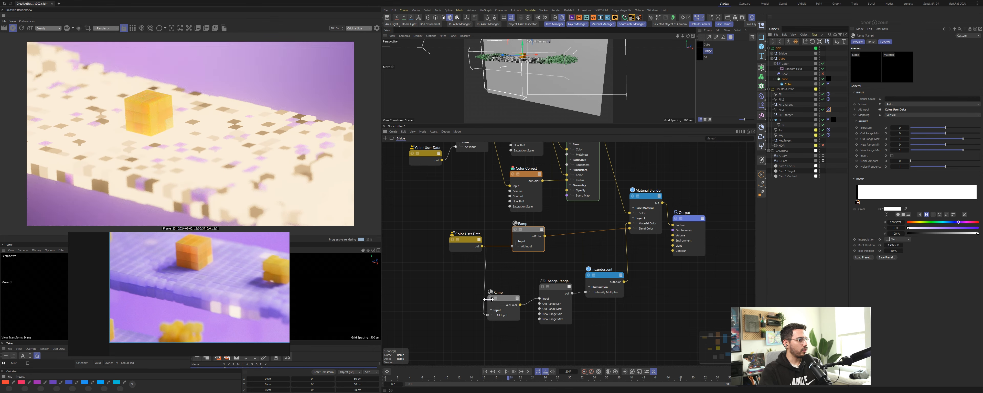
Step: Select the lower Ramp and move its dark knot toward the middle of the gradient
{"action": "left_click", "coordinate": [509, 310]}
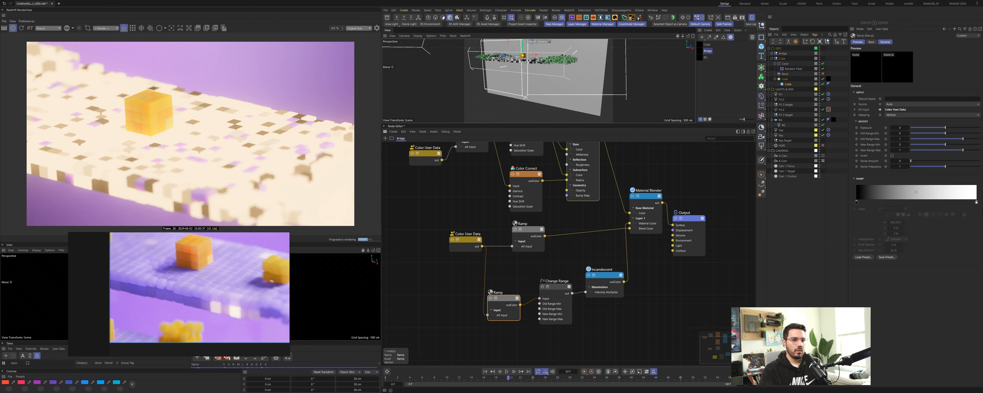
{"action": "mouse_move", "coordinate": [975, 203]}
{"action": "left_mouse_down"}
{"action": "mouse_move", "coordinate": [871, 206]}
{"action": "mouse_move", "coordinate": [980, 205]}
{"action": "left_mouse_up"}
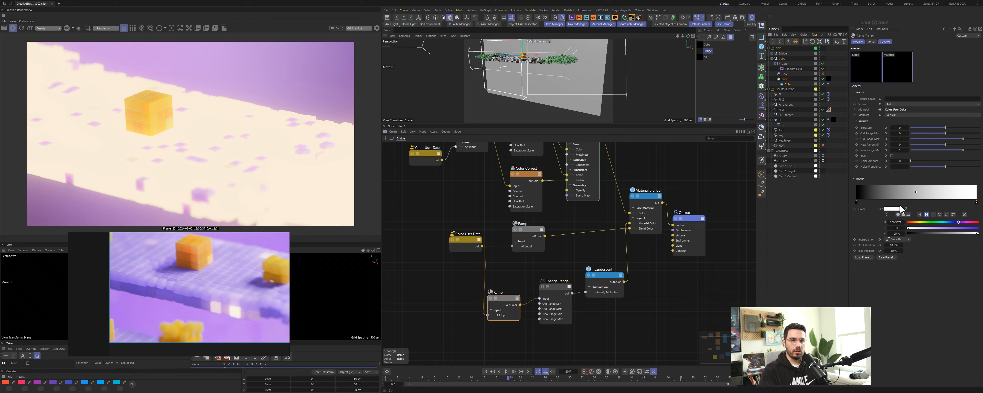
{"action": "left_click", "coordinate": [857, 204]}
{"action": "left_click_drag", "start_coordinate": [858, 208], "coordinate": [923, 207]}
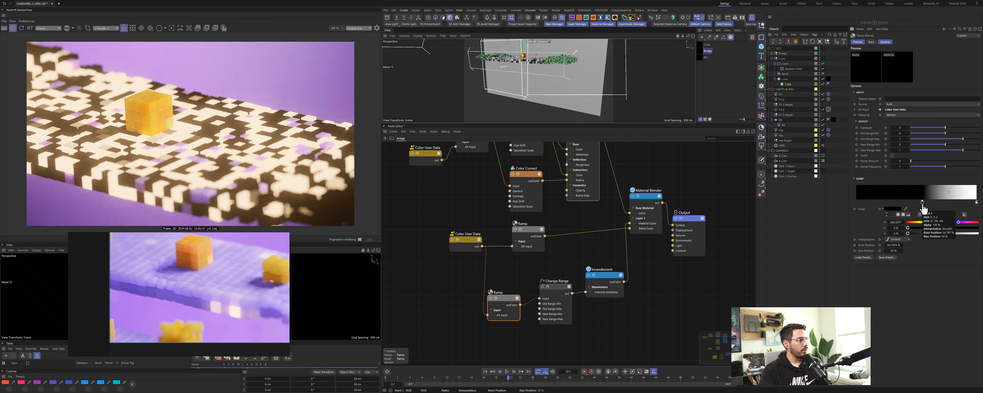
Step: Select the upper Ramp, slide its knot back to the gradient's end, and change the interpolation of all knots
{"action": "left_click", "coordinate": [528, 229]}
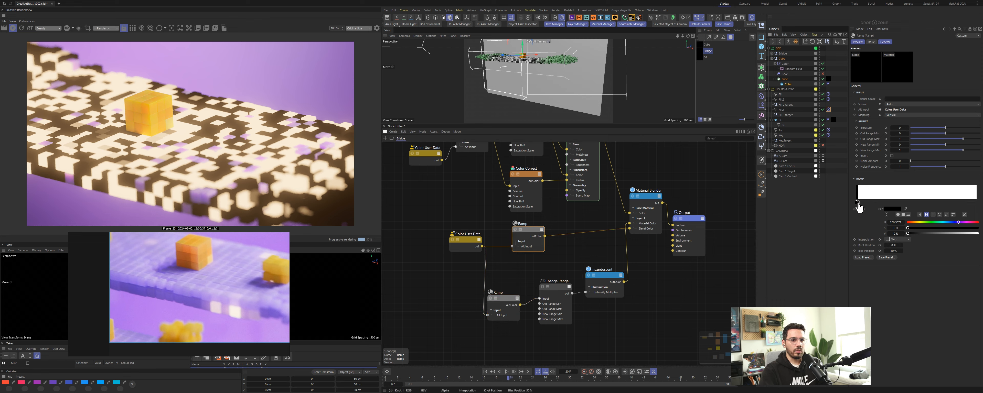
{"action": "left_click_drag", "start_coordinate": [859, 206], "coordinate": [977, 207]}
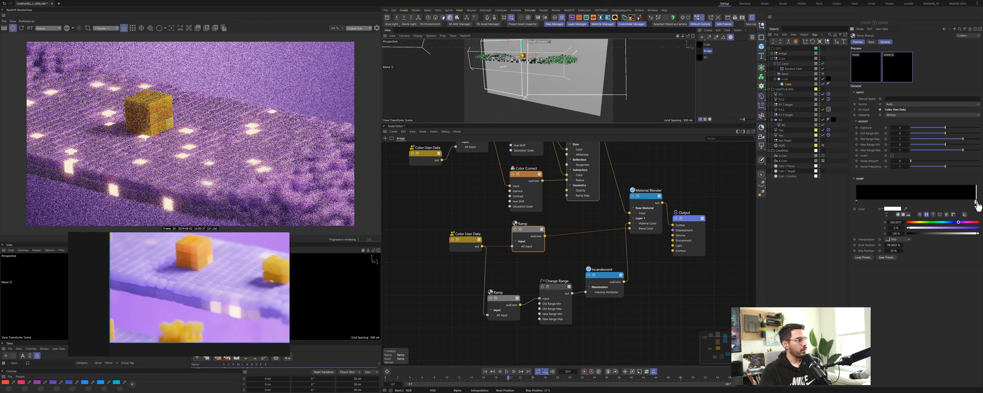
{"action": "right_click", "coordinate": [973, 204]}
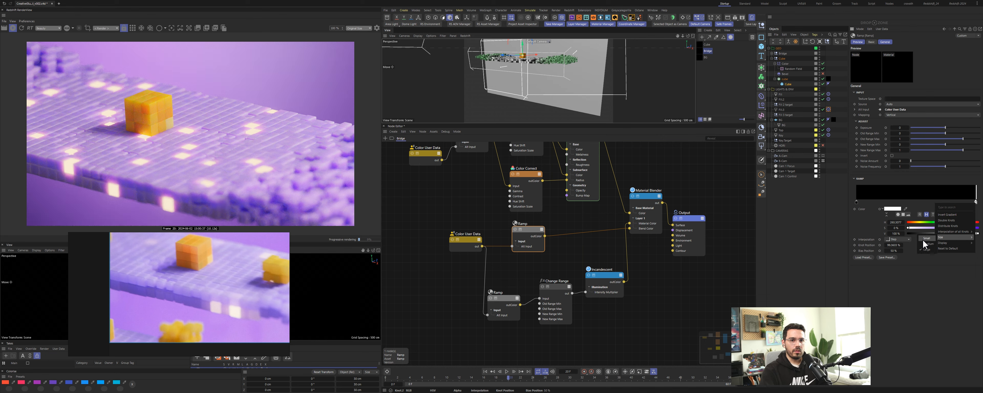
{"action": "left_click", "coordinate": [934, 233]}
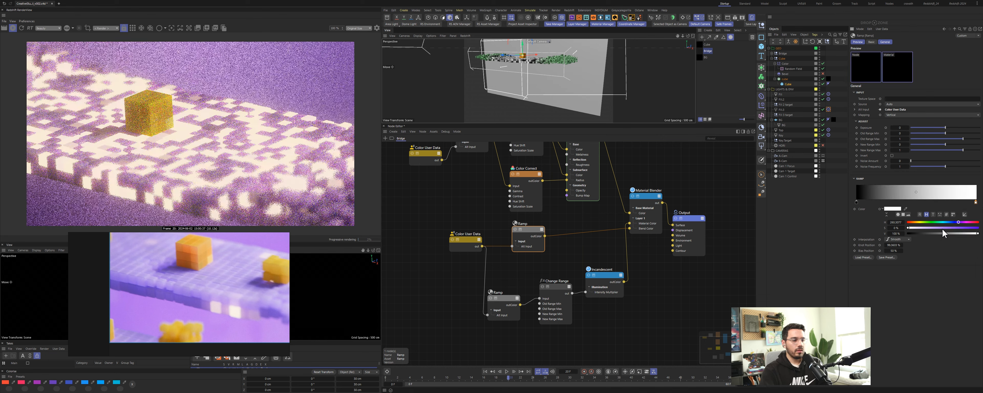
Step: Slide the upper Ramp's knots close to the right end of the gradient
{"action": "left_click_drag", "start_coordinate": [857, 203], "coordinate": [972, 204]}
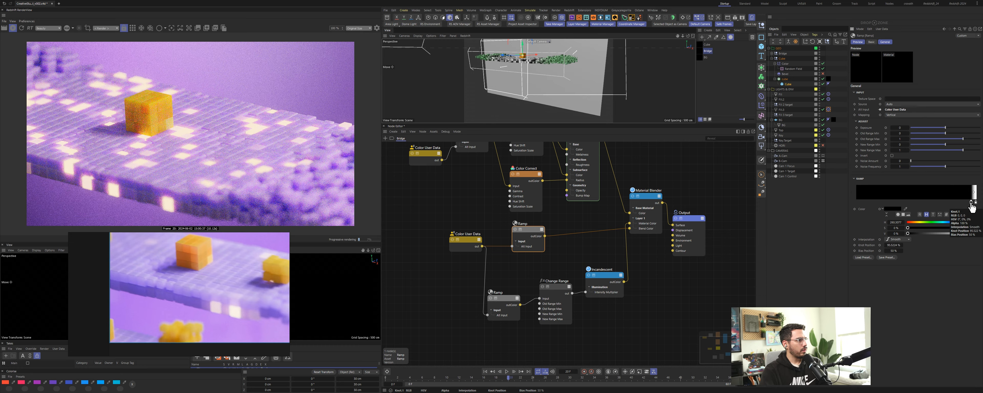
{"action": "left_click_drag", "start_coordinate": [973, 204], "coordinate": [976, 205]}
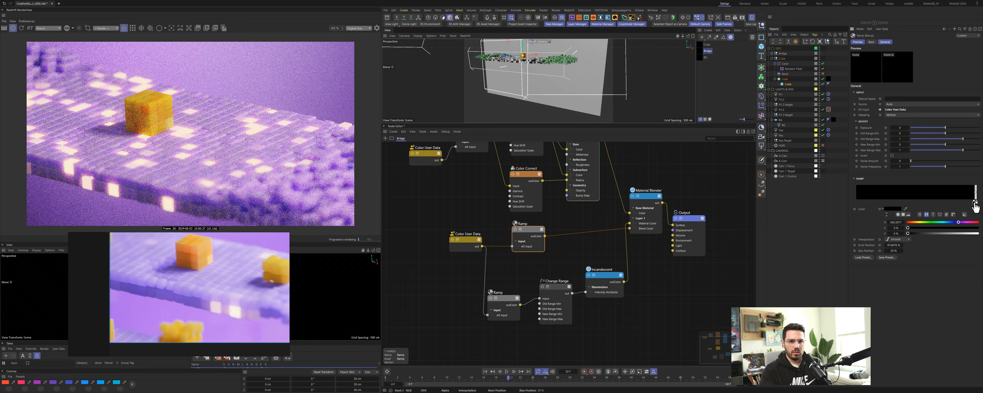
{"action": "left_click_drag", "start_coordinate": [976, 207], "coordinate": [977, 205]}
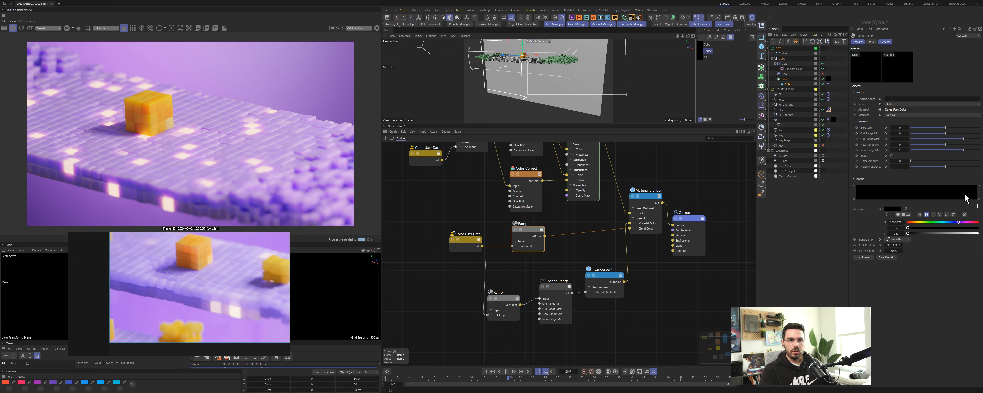
Step: Add and position extra knots near the right end of the upper Ramp's gradient
{"action": "left_click", "coordinate": [972, 197]}
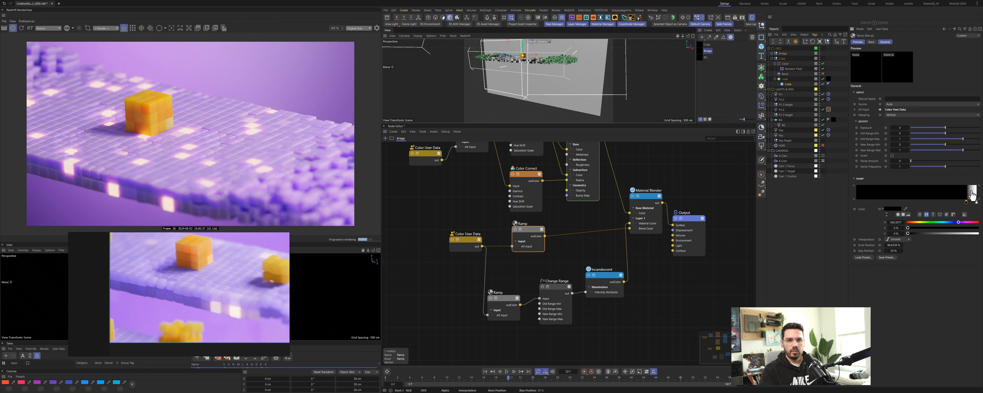
{"action": "left_click_drag", "start_coordinate": [973, 196], "coordinate": [976, 196]}
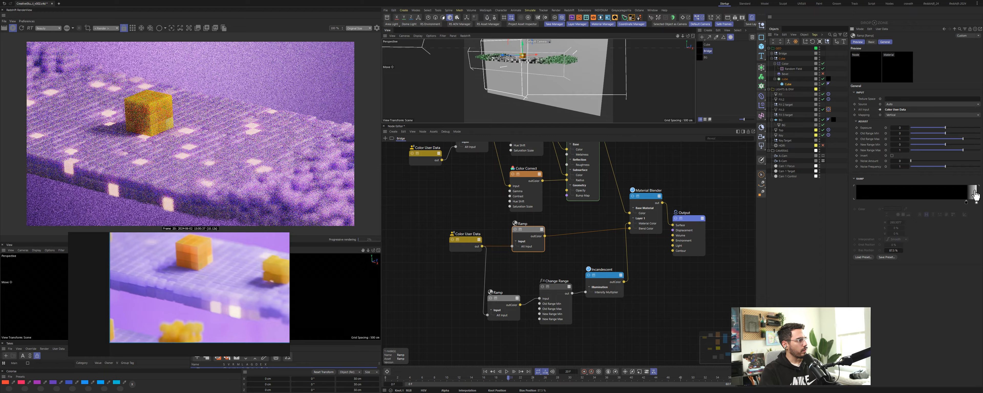
{"action": "left_click", "coordinate": [968, 203]}
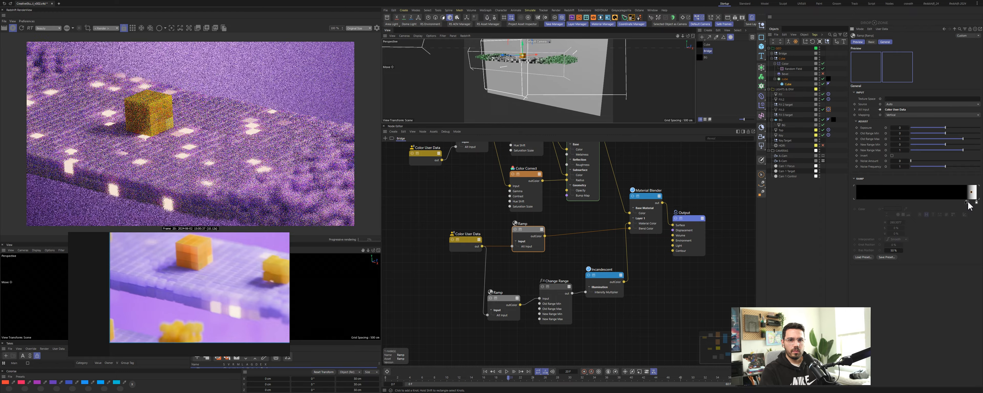
{"action": "left_click_drag", "start_coordinate": [969, 203], "coordinate": [974, 202]}
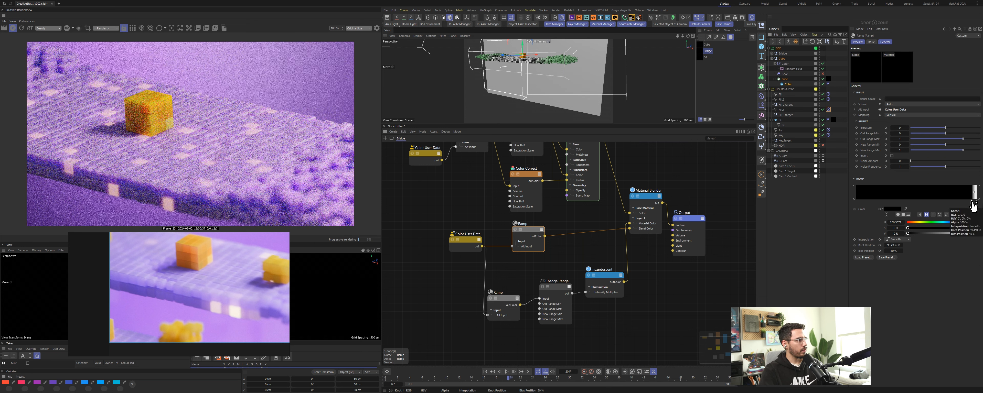
{"action": "left_click", "coordinate": [970, 203]}
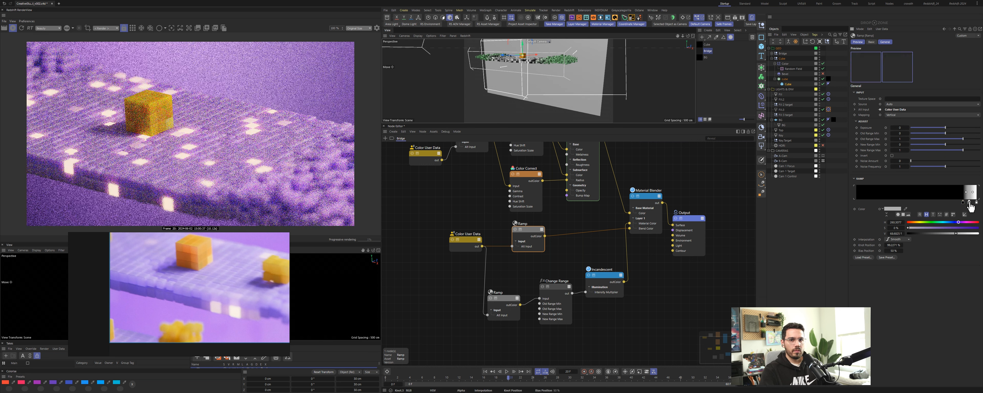
{"action": "left_click_drag", "start_coordinate": [971, 202], "coordinate": [974, 203]}
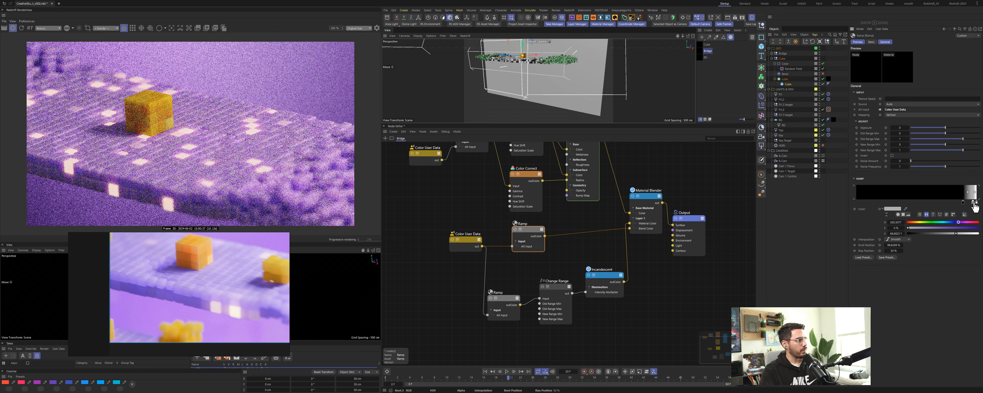
{"action": "left_click", "coordinate": [974, 203]}
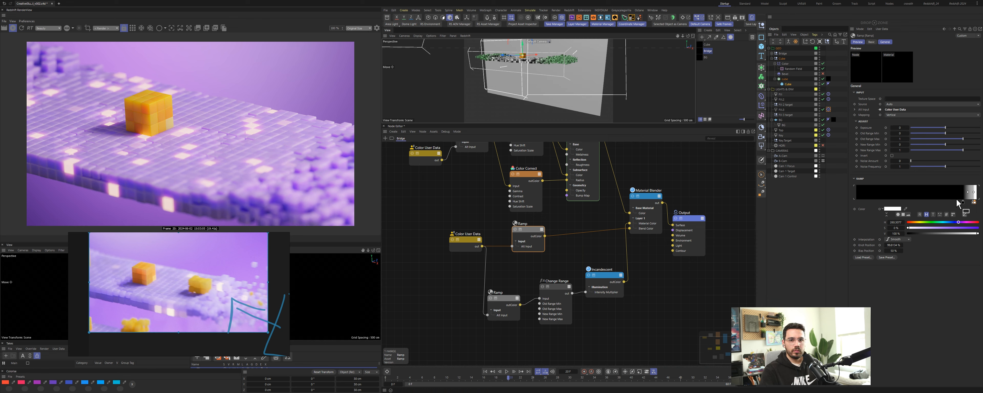
Step: Fine-tune the knots clustered at the right end of the upper Ramp's gradient
{"action": "left_click", "coordinate": [970, 202]}
{"action": "left_click", "coordinate": [974, 203]}
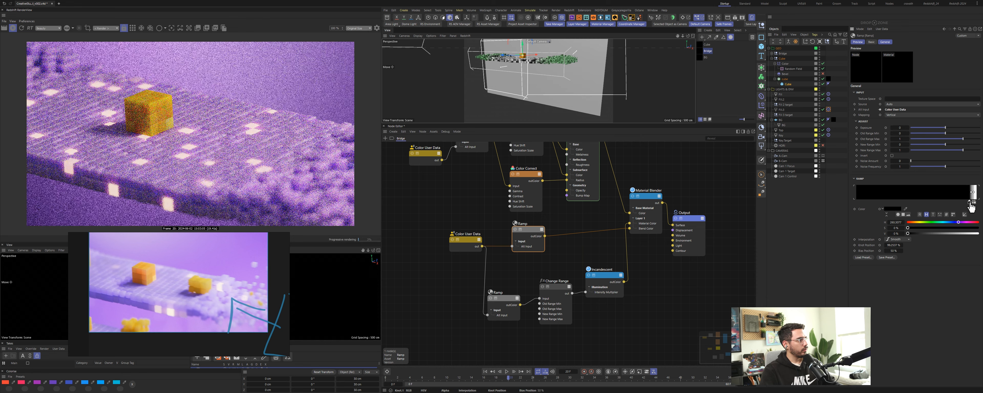
{"action": "left_click", "coordinate": [977, 203]}
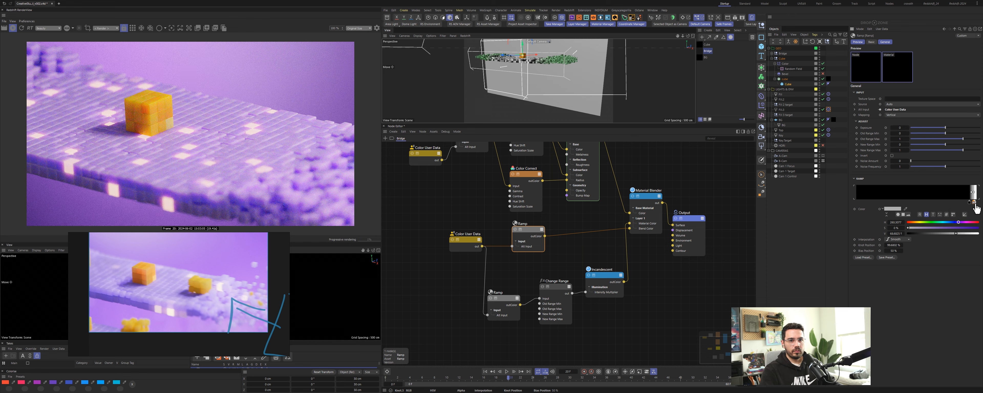
{"action": "left_click", "coordinate": [972, 203]}
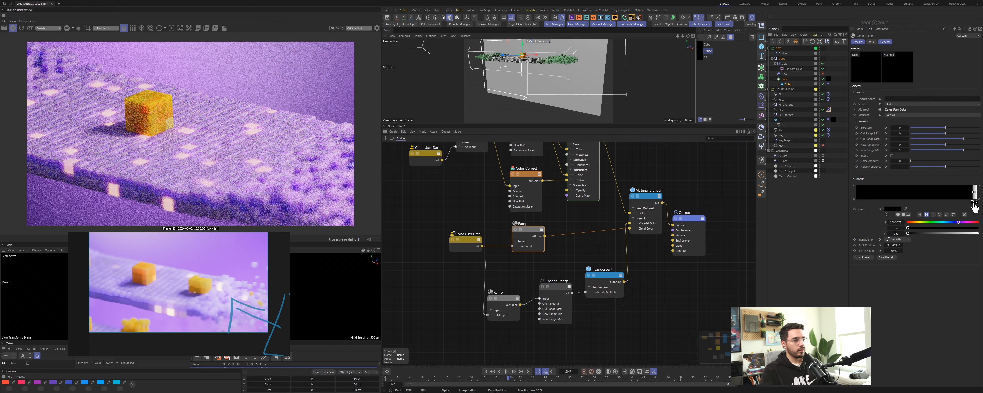
{"action": "left_click_drag", "start_coordinate": [974, 203], "coordinate": [974, 204]}
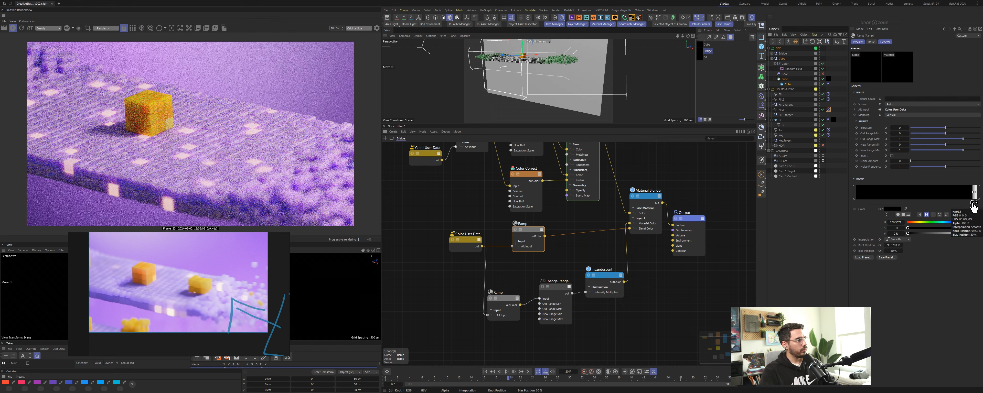
{"action": "left_click", "coordinate": [973, 204]}
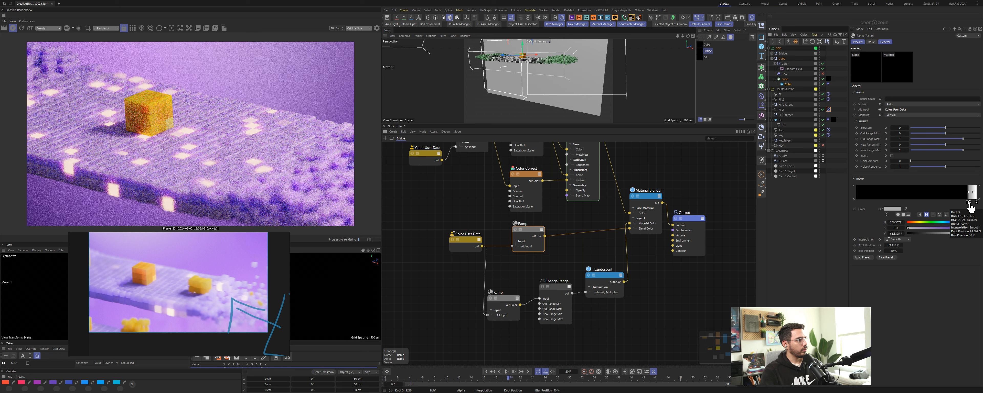
{"action": "left_click_drag", "start_coordinate": [973, 204], "coordinate": [972, 204]}
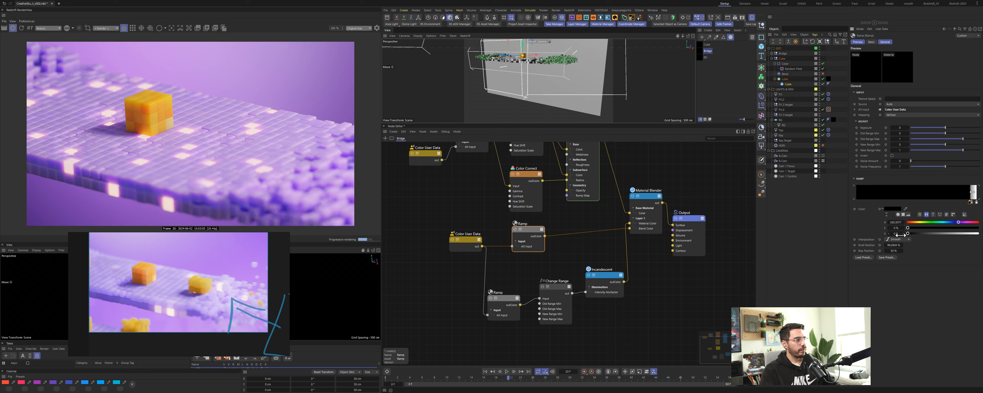
Step: Drag the selected knot's position value, then undo the last four ramp edits and redo two
{"action": "left_click_drag", "start_coordinate": [894, 245], "coordinate": [892, 236]}
{"action": "key", "text": "ctrl+z"}
{"action": "key", "text": "ctrl+z"}
{"action": "key", "text": "ctrl+z"}
{"action": "key", "text": "ctrl+z"}
{"action": "key", "text": "ctrl+z"}
{"action": "key", "text": "ctrl+z"}
{"action": "key", "text": "ctrl+z"}
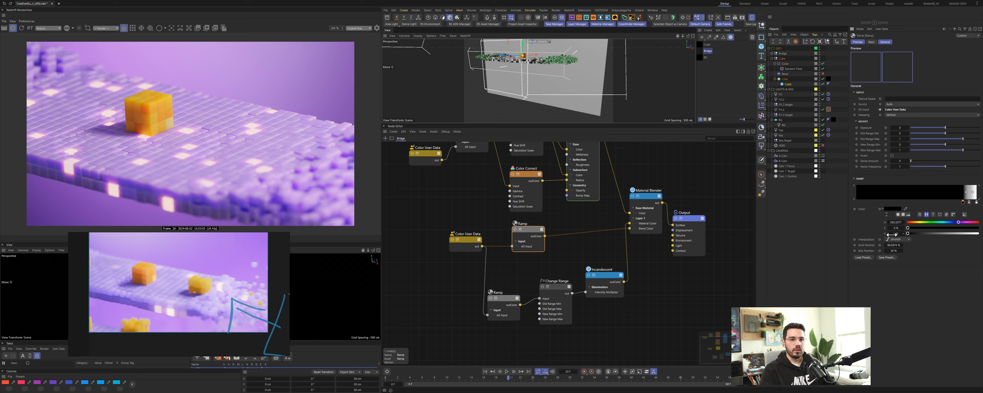
{"action": "key", "text": "ctrl+z"}
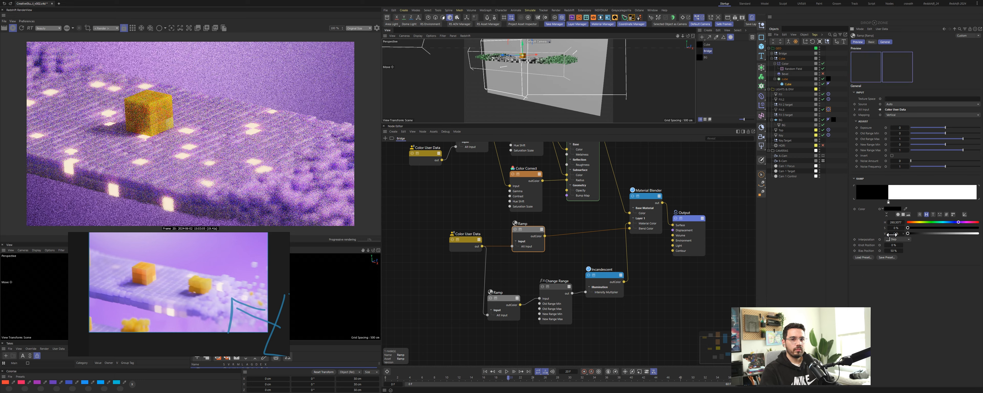
{"action": "key", "text": "ctrl+y"}
{"action": "key", "text": "ctrl+y"}
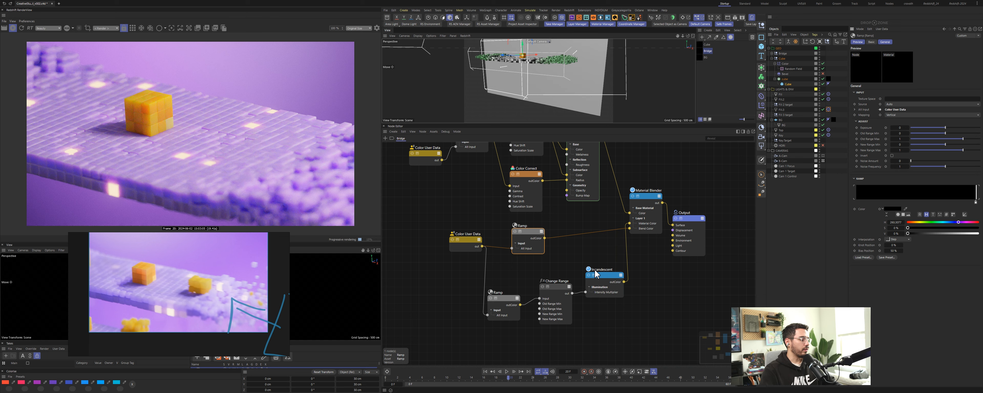
Step: Deselect the nodes and select the Change Range node
{"action": "left_click", "coordinate": [638, 312]}
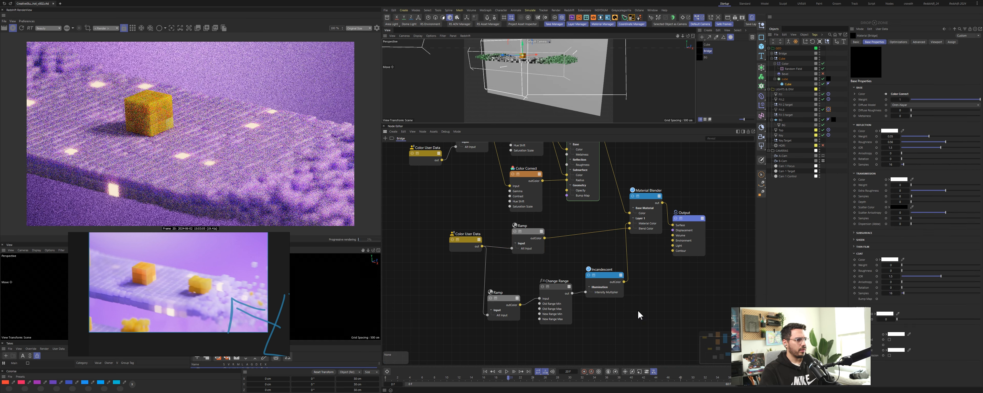
{"action": "left_click_drag", "start_coordinate": [553, 290], "coordinate": [556, 292]}
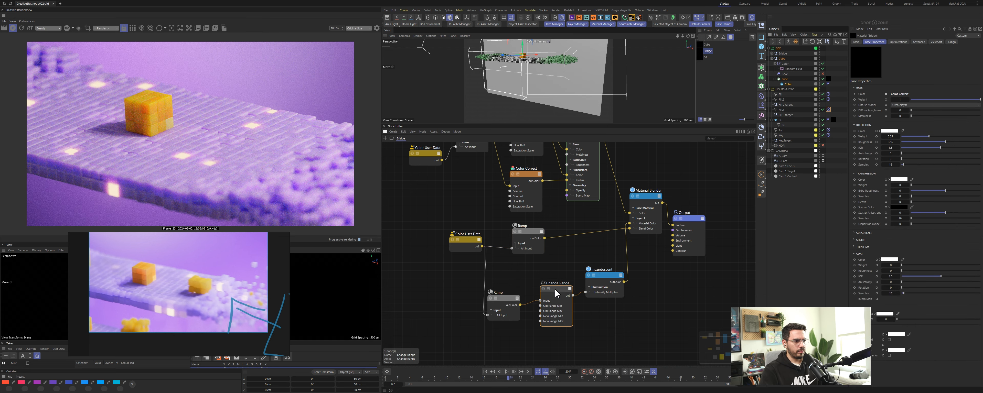
Step: Select the Incandescent node, then the lower Ramp, and drag its left gradient knot to the right end and back
{"action": "left_click", "coordinate": [603, 291]}
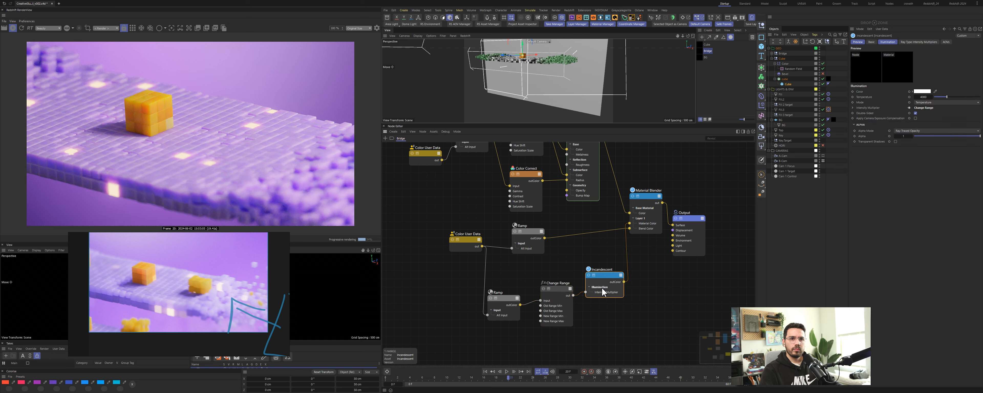
{"action": "left_click", "coordinate": [503, 300]}
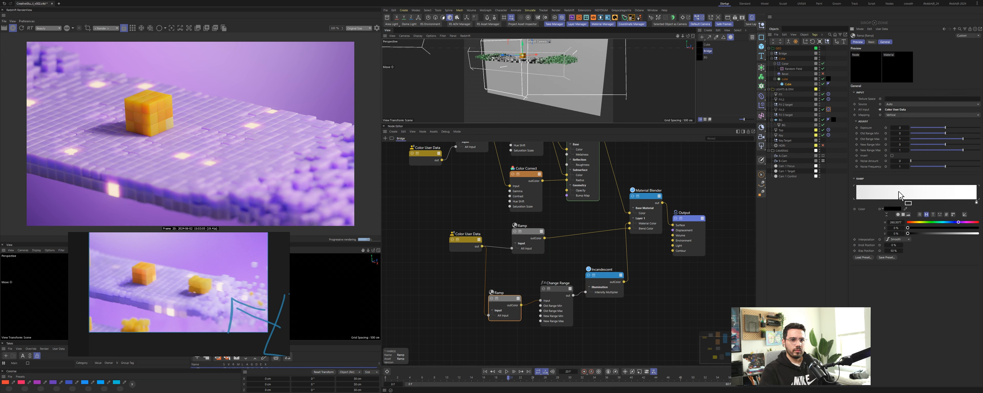
{"action": "left_click_drag", "start_coordinate": [857, 202], "coordinate": [974, 205]}
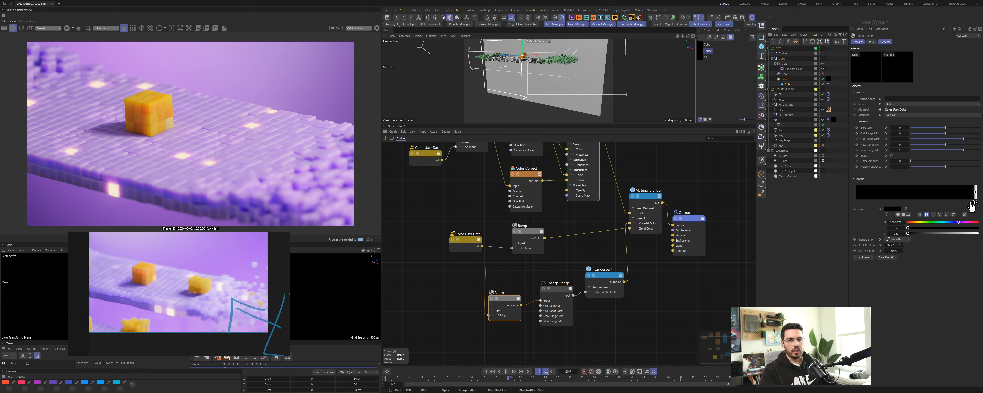
{"action": "left_click_drag", "start_coordinate": [974, 205], "coordinate": [773, 205]}
{"action": "left_click", "coordinate": [531, 269]}
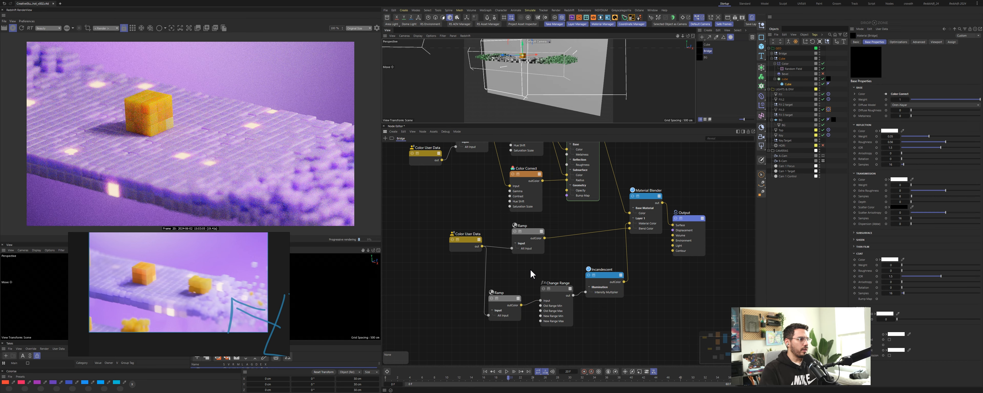
Step: Open the Render Settings window and move it over the node editor
{"action": "left_click", "coordinate": [133, 28]}
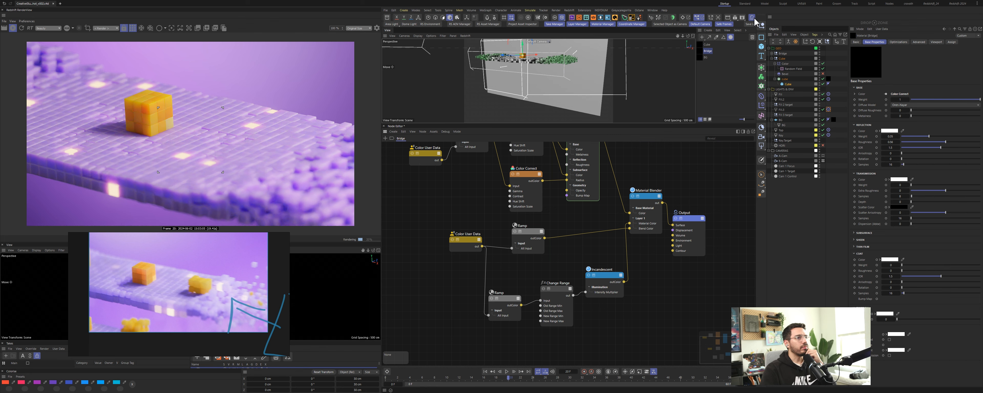
{"action": "left_click", "coordinate": [742, 17]}
{"action": "left_click_drag", "start_coordinate": [799, 19], "coordinate": [478, 56]}
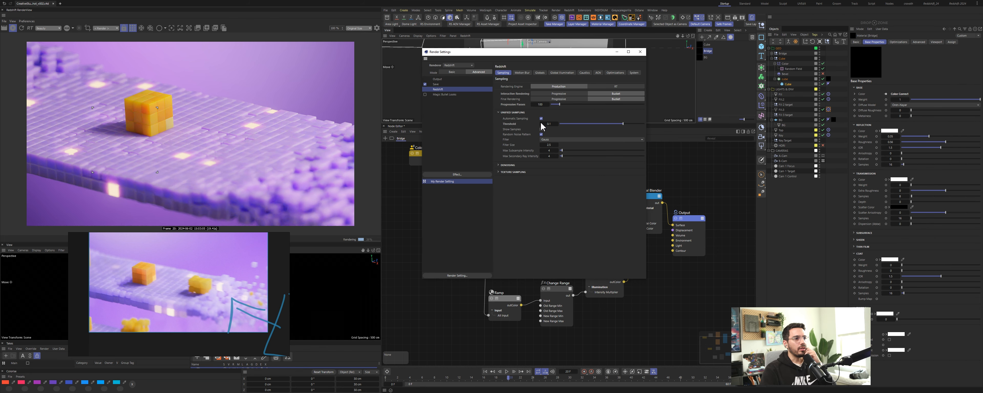
Step: Adjust the automatic sampling Threshold value and expand the Denoising section
{"action": "left_click", "coordinate": [549, 124]}
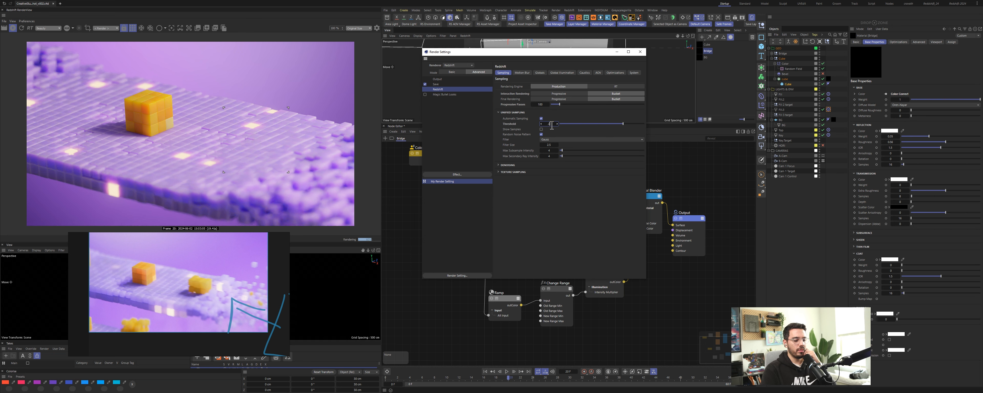
{"action": "key", "text": "Return"}
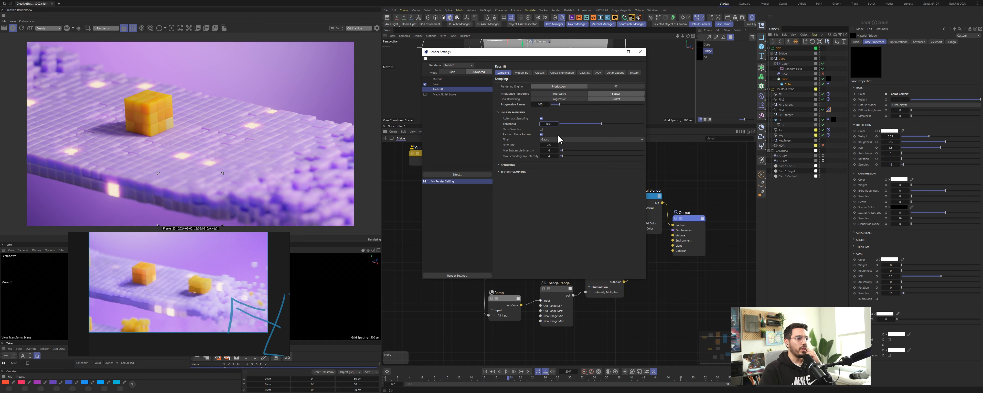
{"action": "left_click", "coordinate": [508, 165]}
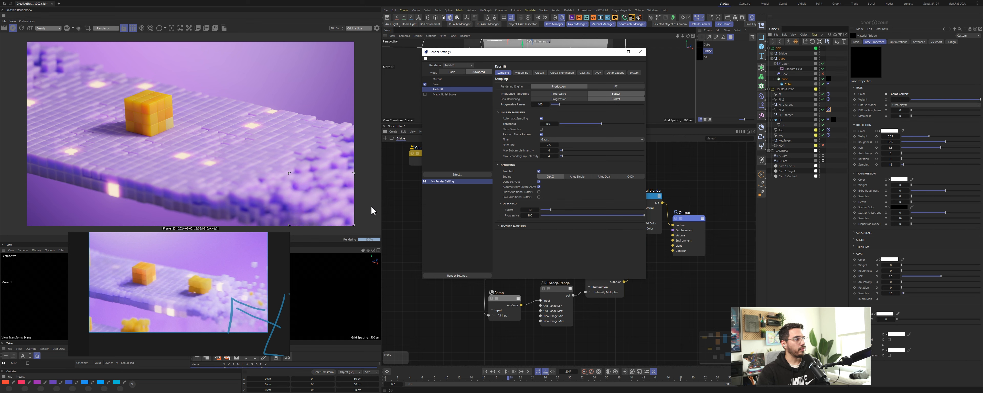
Step: Select the camera object to open its Color Correction settings
{"action": "left_click", "coordinate": [783, 161]}
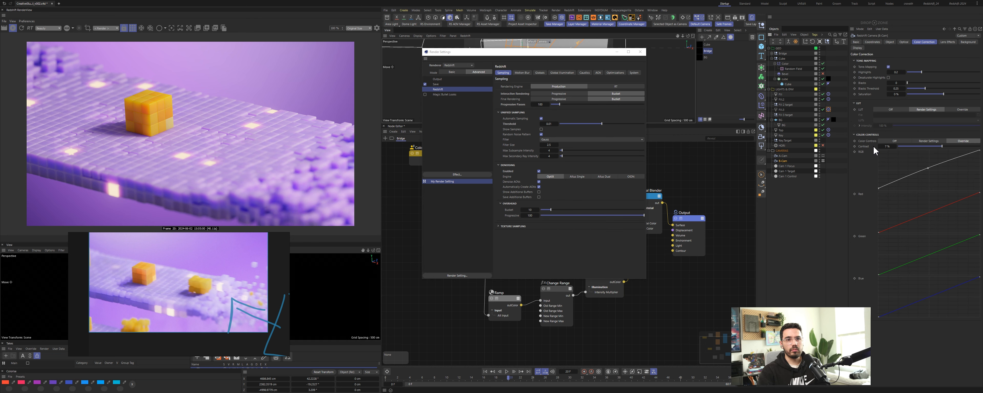